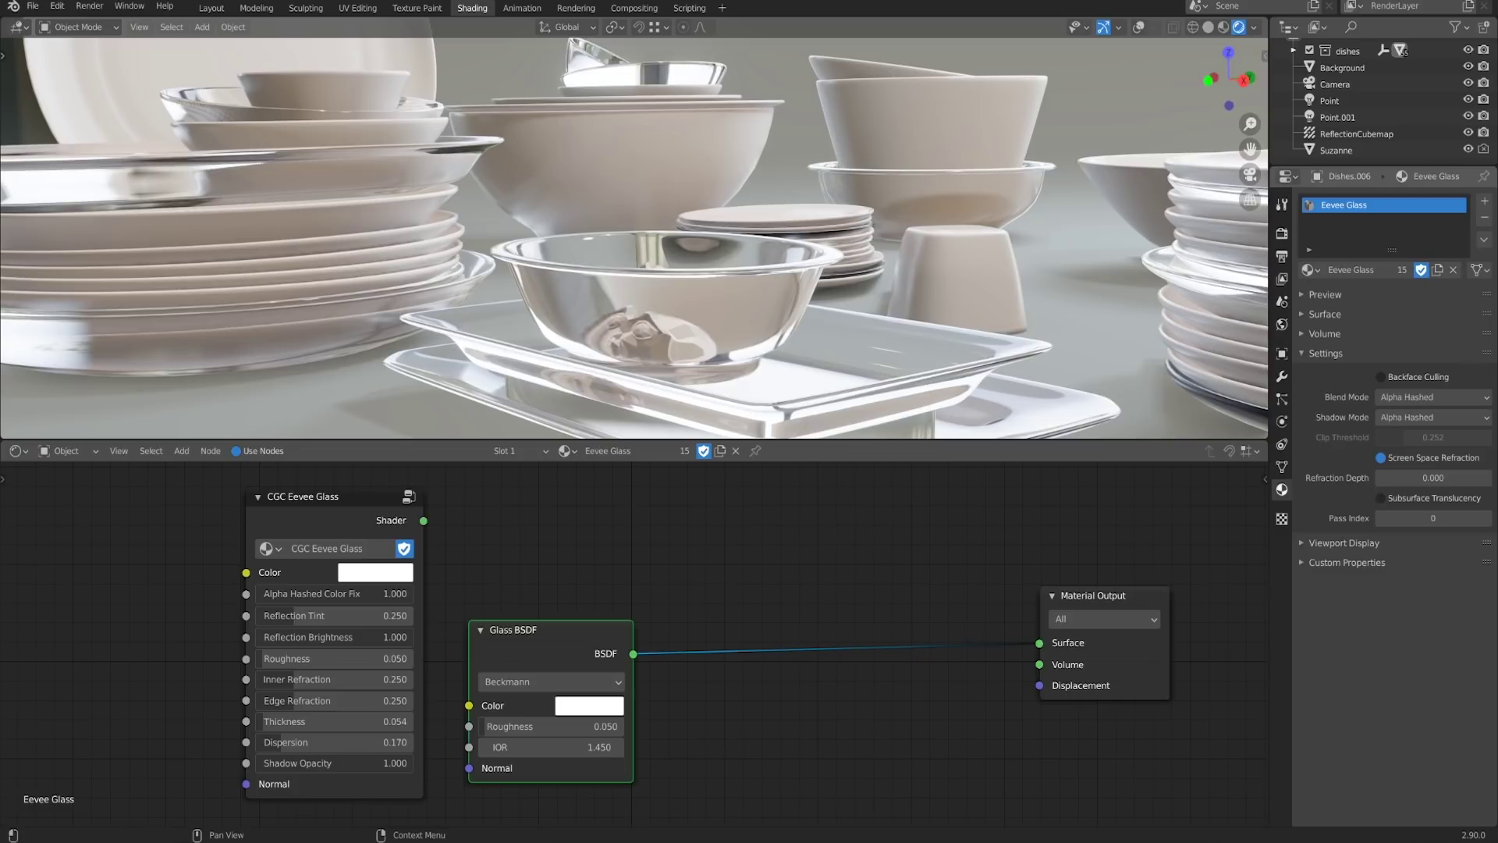
Set the Eevee Glass material's refraction depth to 0.001
{"action": "left_click", "coordinate": [395, 516], "text": "ctrl+shift"}
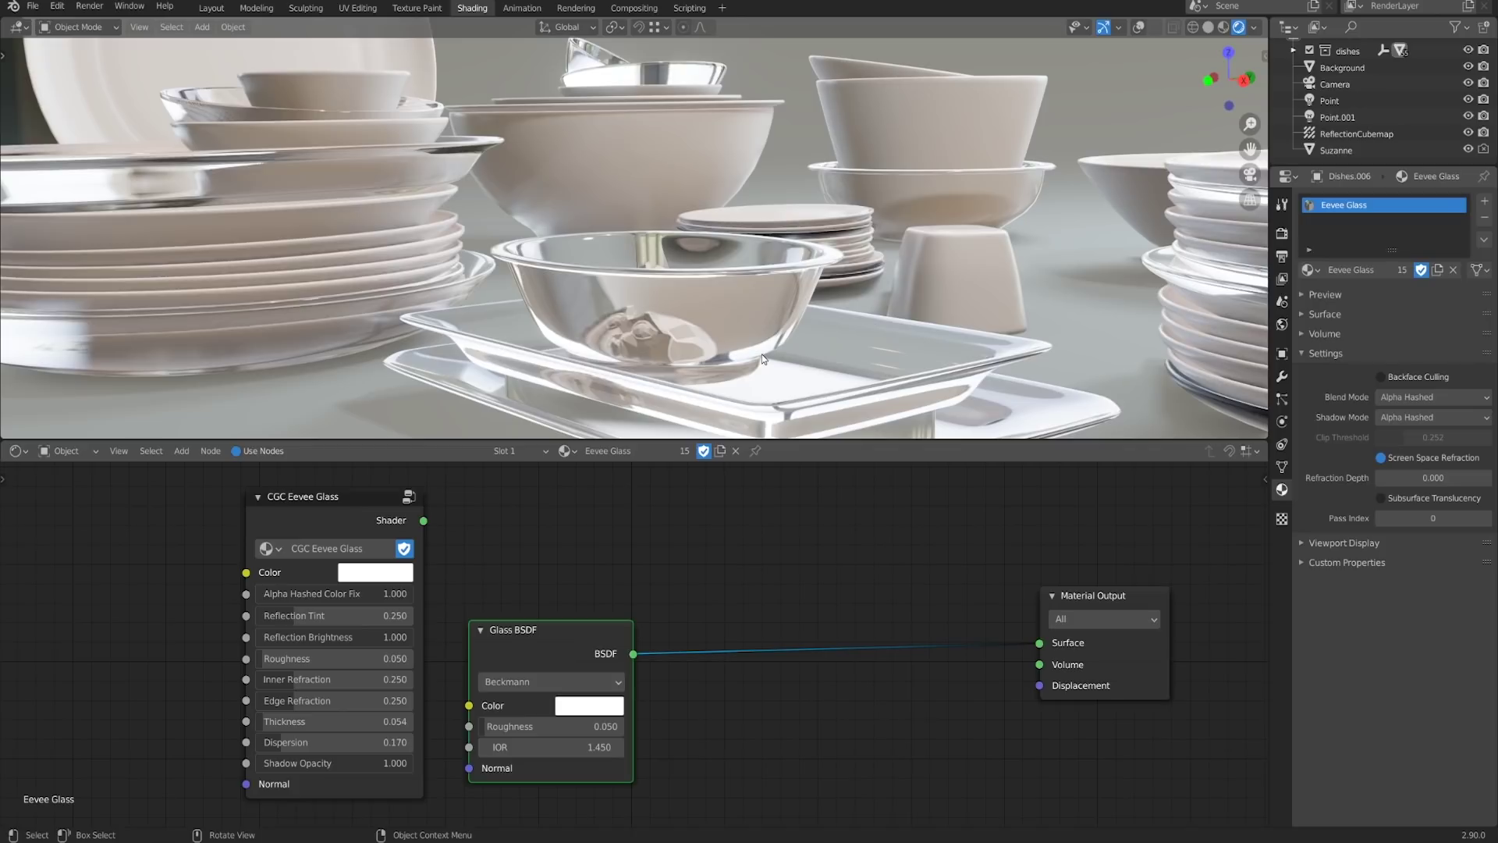
{"action": "middle_click_drag", "start_coordinate": [769, 357], "coordinate": [729, 306]}
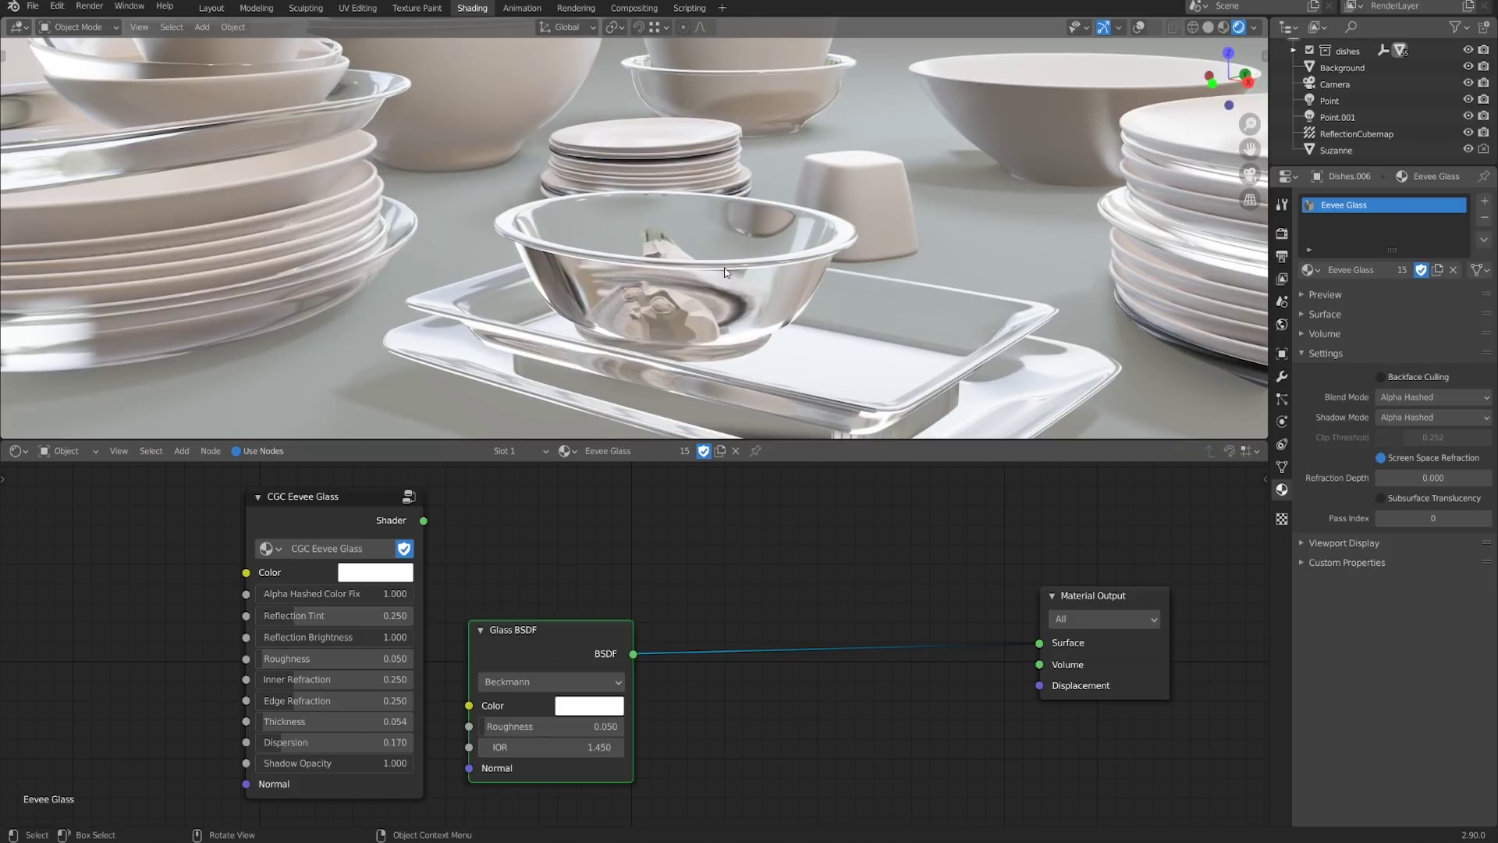
{"action": "middle_click_drag", "start_coordinate": [843, 294], "coordinate": [793, 307]}
{"action": "middle_click_drag", "start_coordinate": [577, 183], "coordinate": [791, 288]}
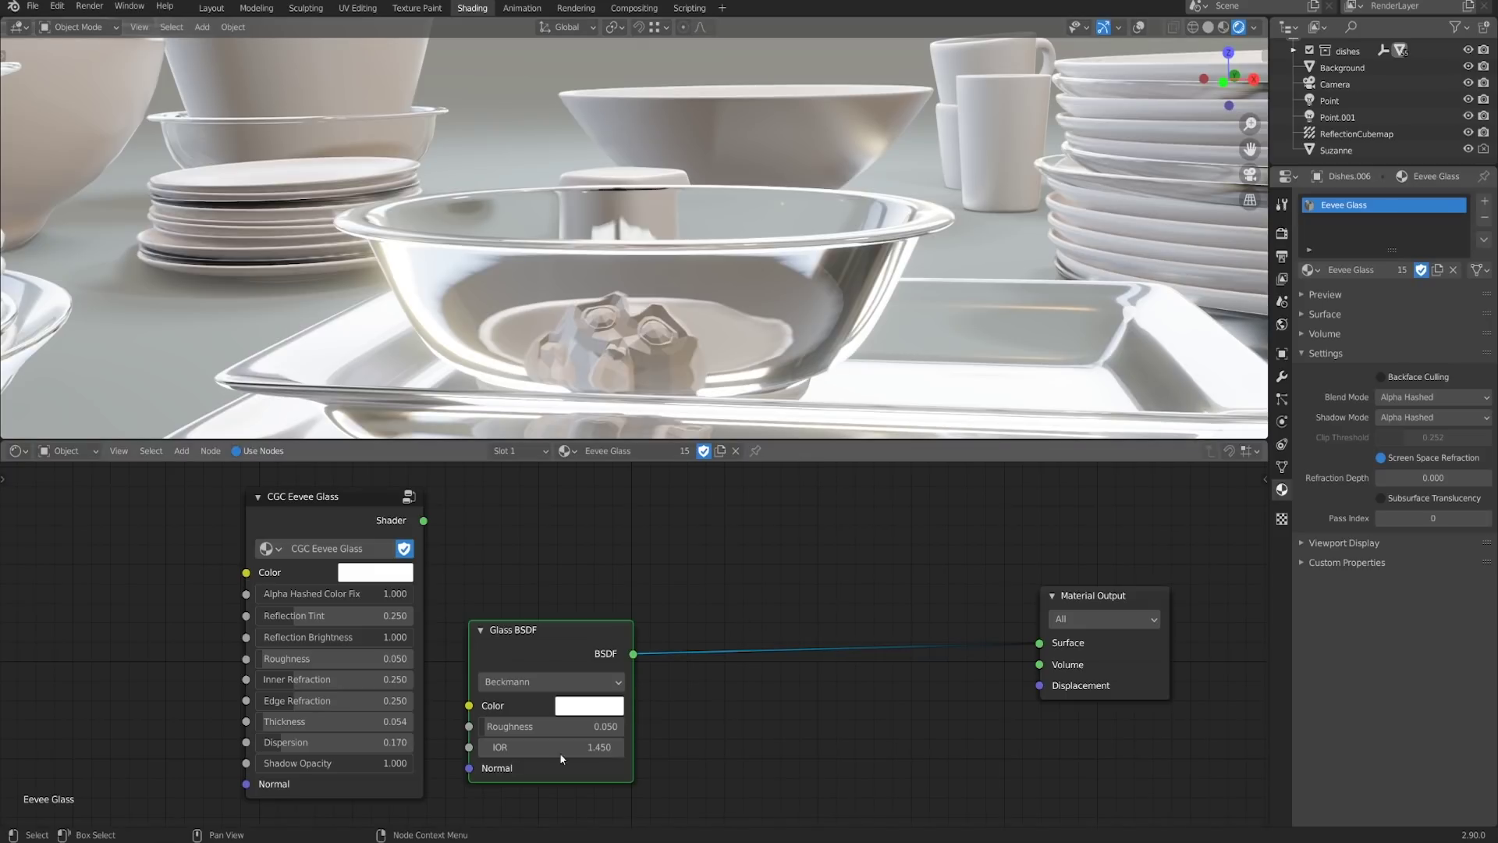
{"action": "left_click", "coordinate": [1433, 477]}
{"action": "type", "text": "0.001"}
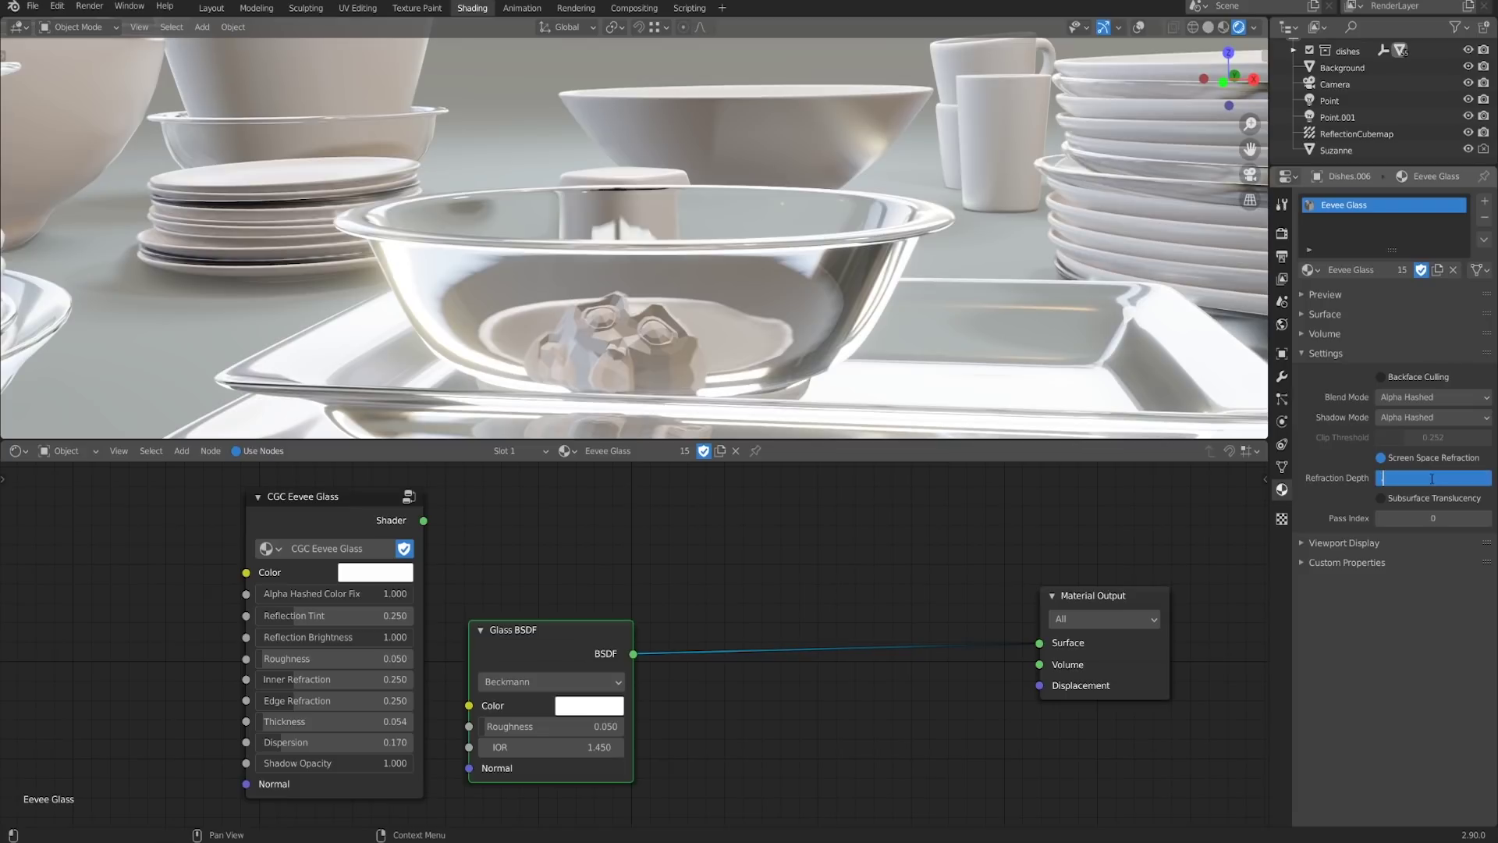
{"action": "key", "text": "Return"}
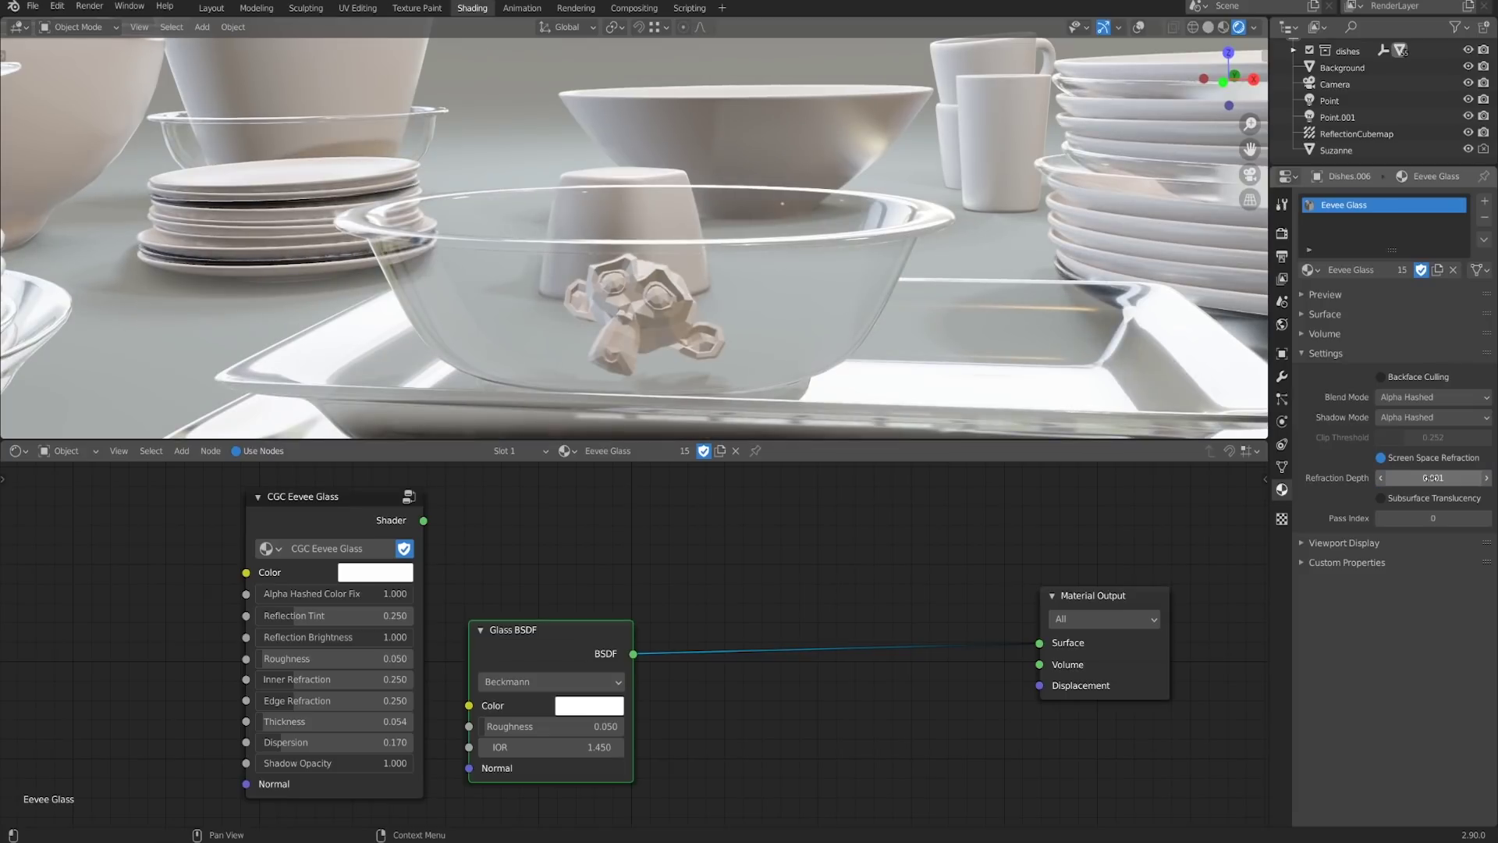
Increase the Eevee Glass material's refraction depth to 0.015 and inspect the glass bowl from several angles
{"action": "middle_click_drag", "start_coordinate": [799, 318], "coordinate": [872, 339]}
{"action": "left_click", "coordinate": [1434, 474]}
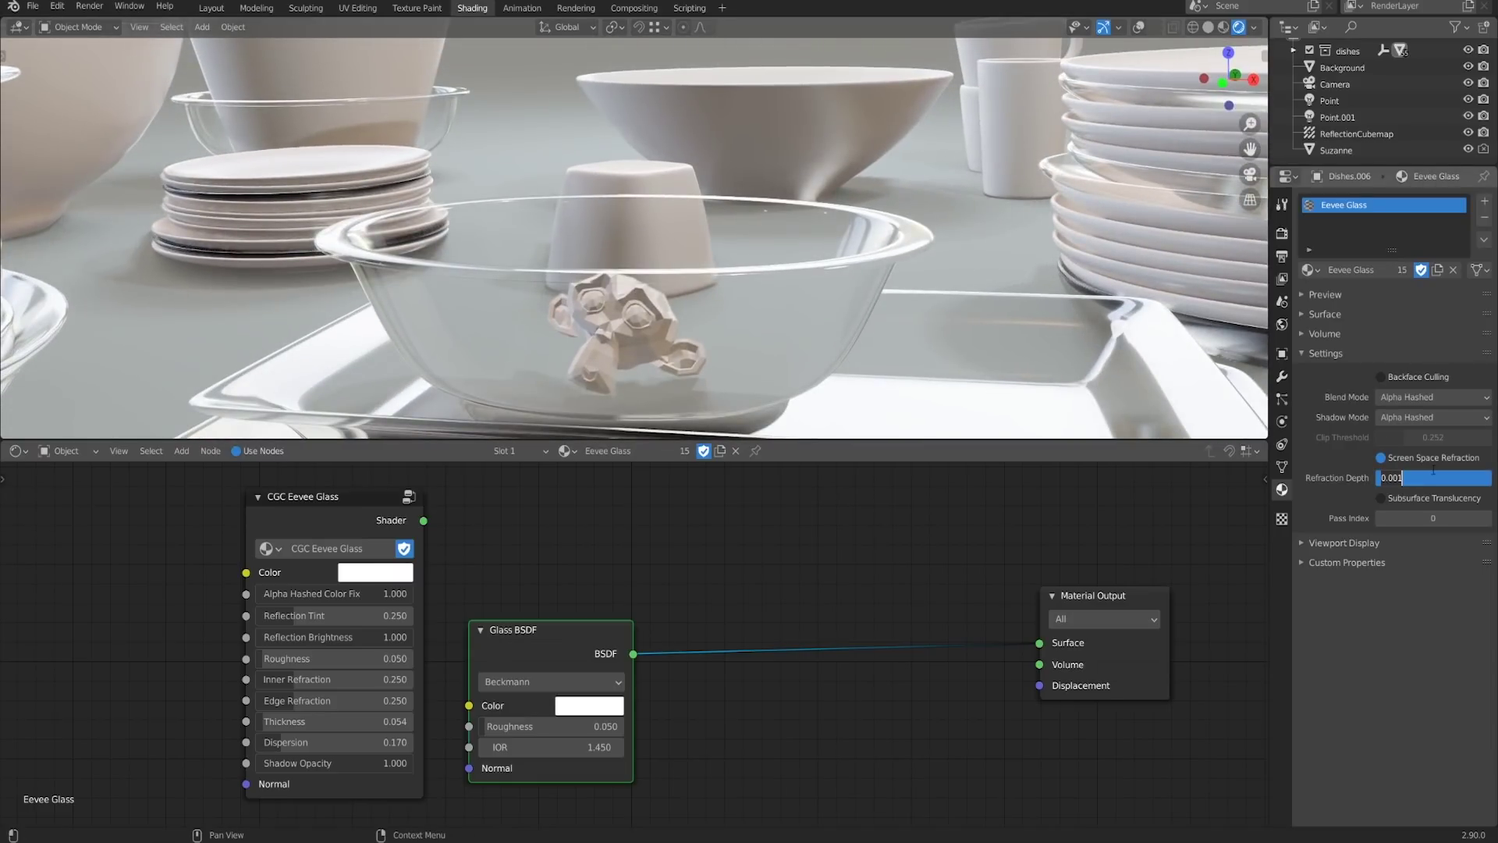
{"action": "type", "text": "0.015"}
{"action": "key", "text": "Return"}
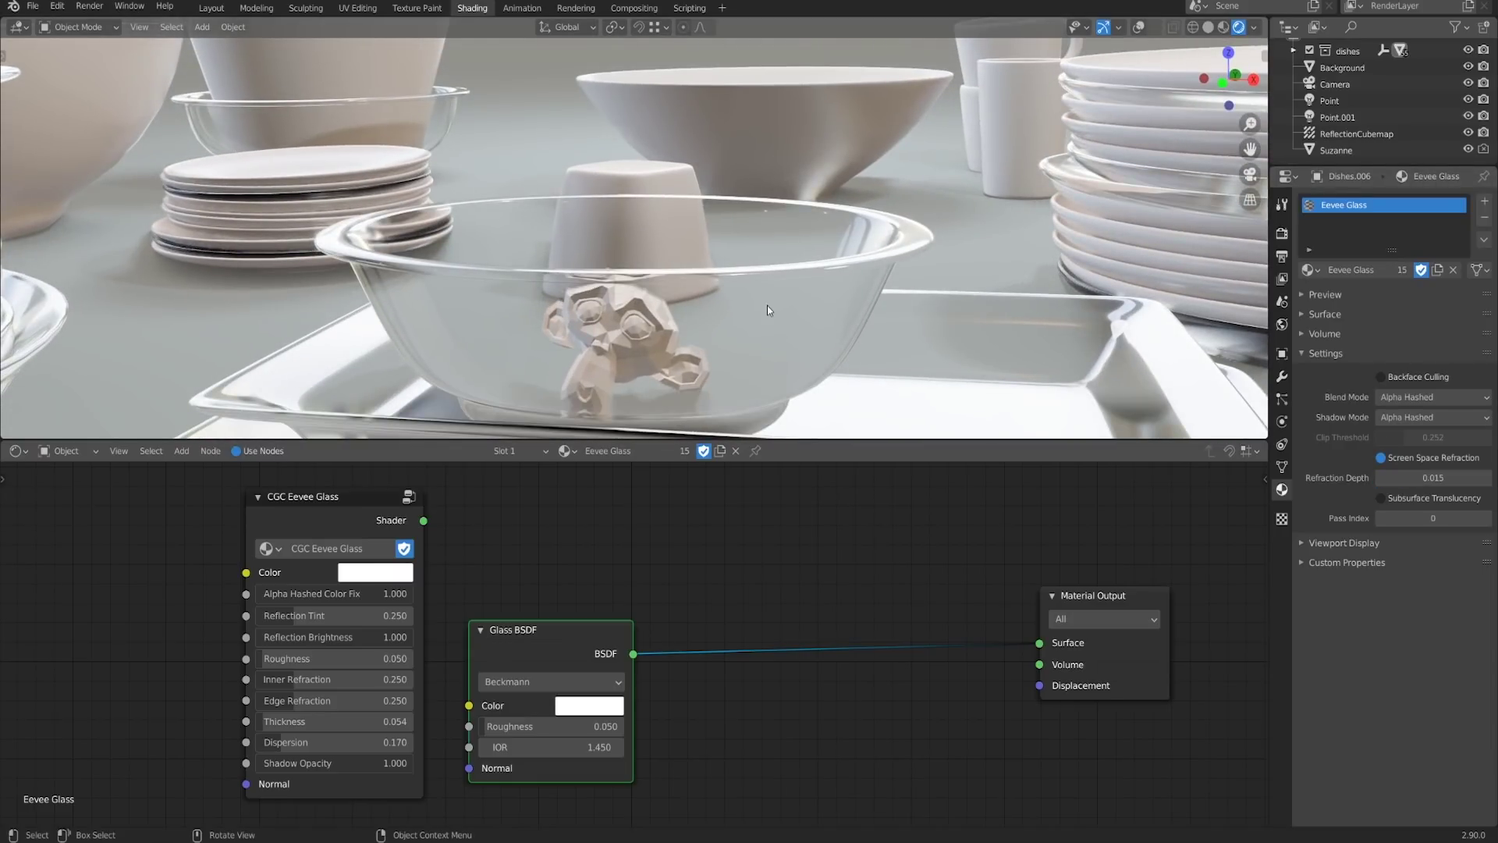
{"action": "middle_click_drag", "start_coordinate": [766, 306], "coordinate": [790, 320]}
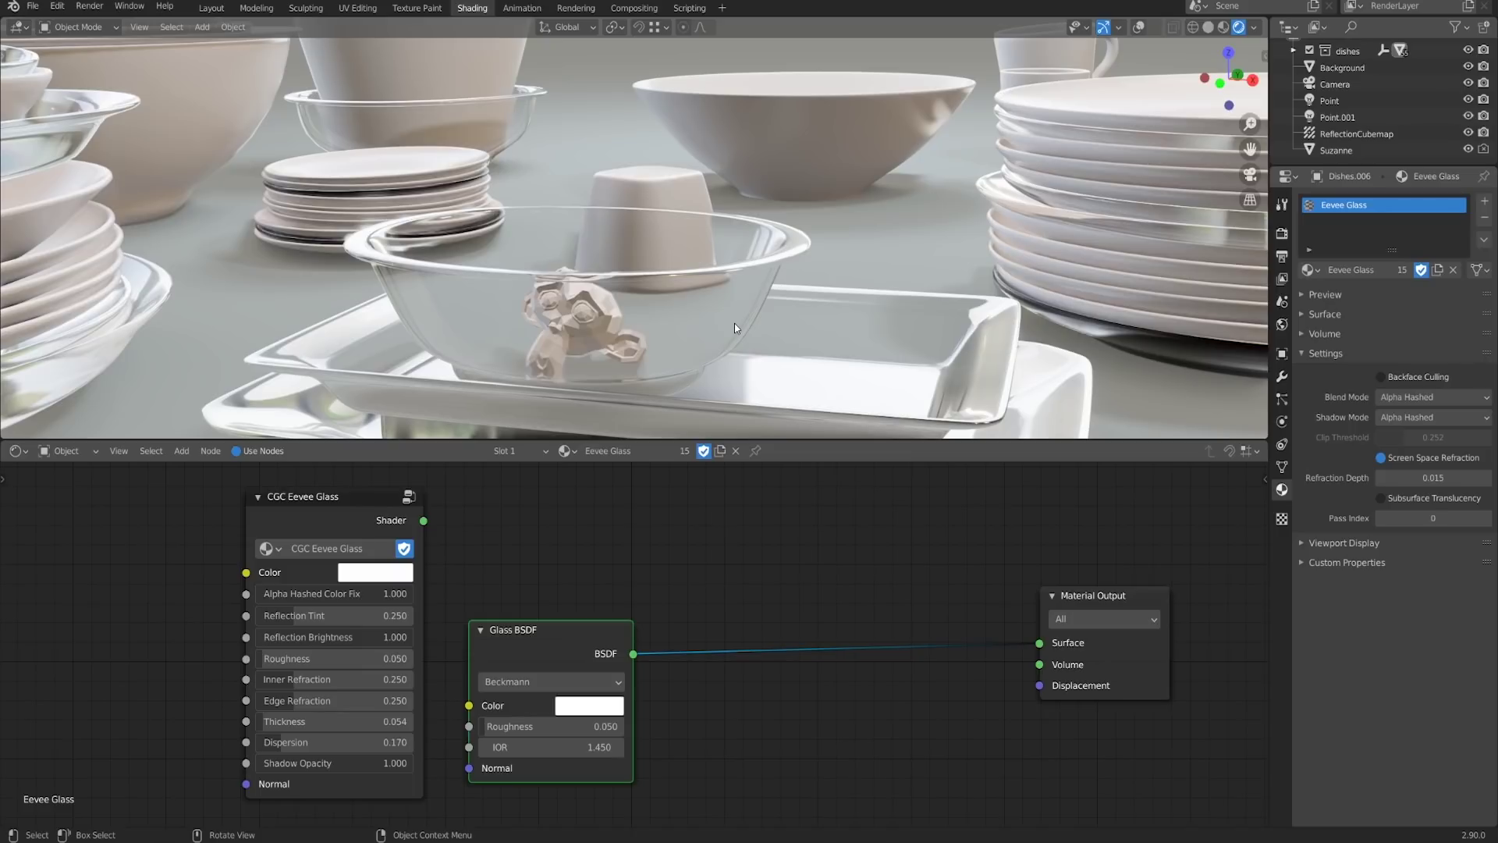
{"action": "middle_click_drag", "start_coordinate": [734, 323], "coordinate": [860, 328]}
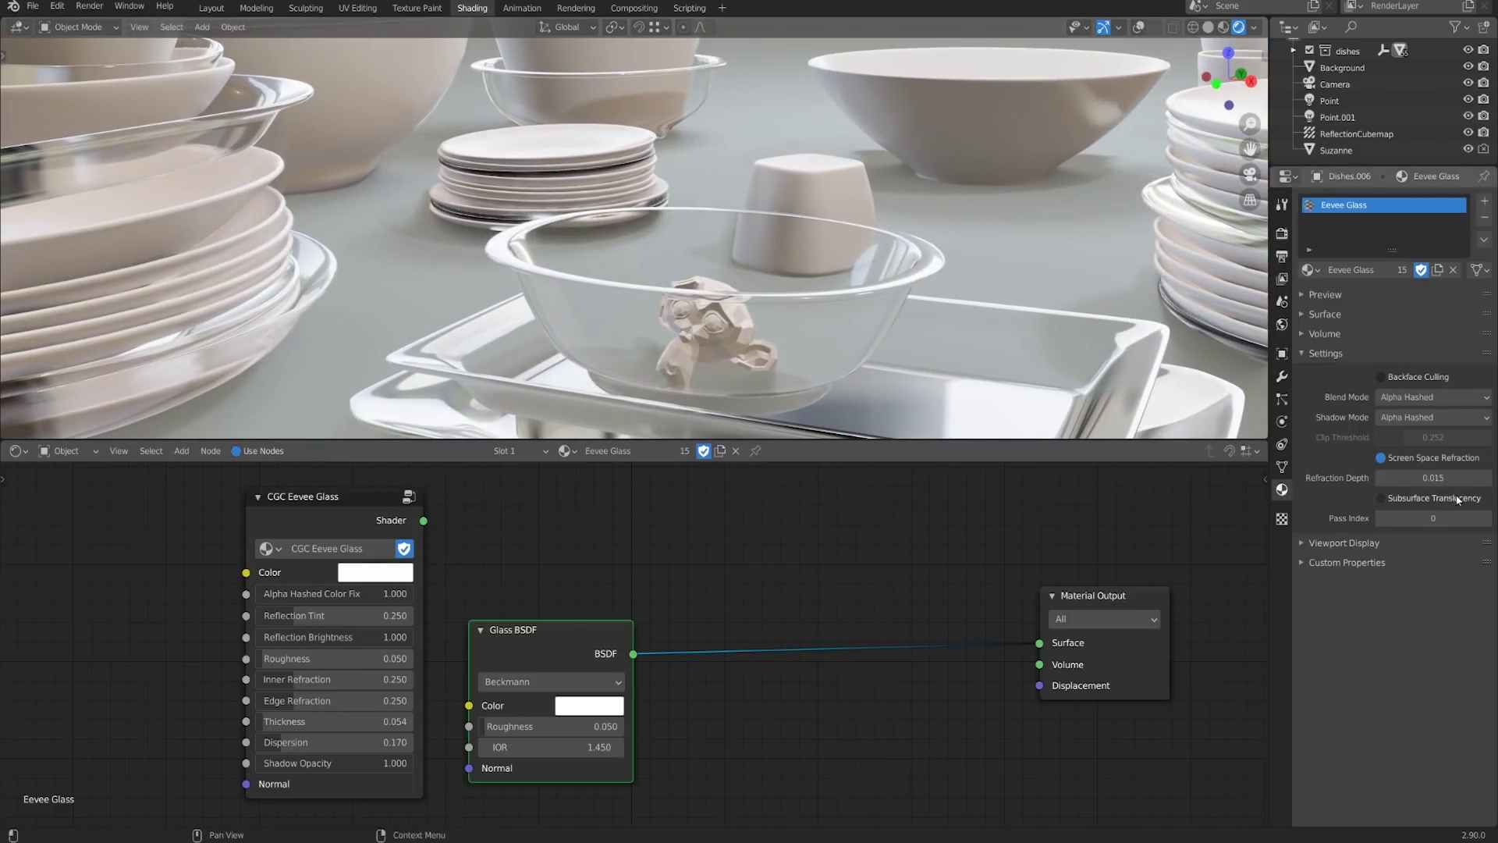
{"action": "middle_click_drag", "start_coordinate": [896, 362], "coordinate": [893, 354]}
Set the Eevee Glass material's refraction depth back to 0
{"action": "left_click", "coordinate": [1440, 475]}
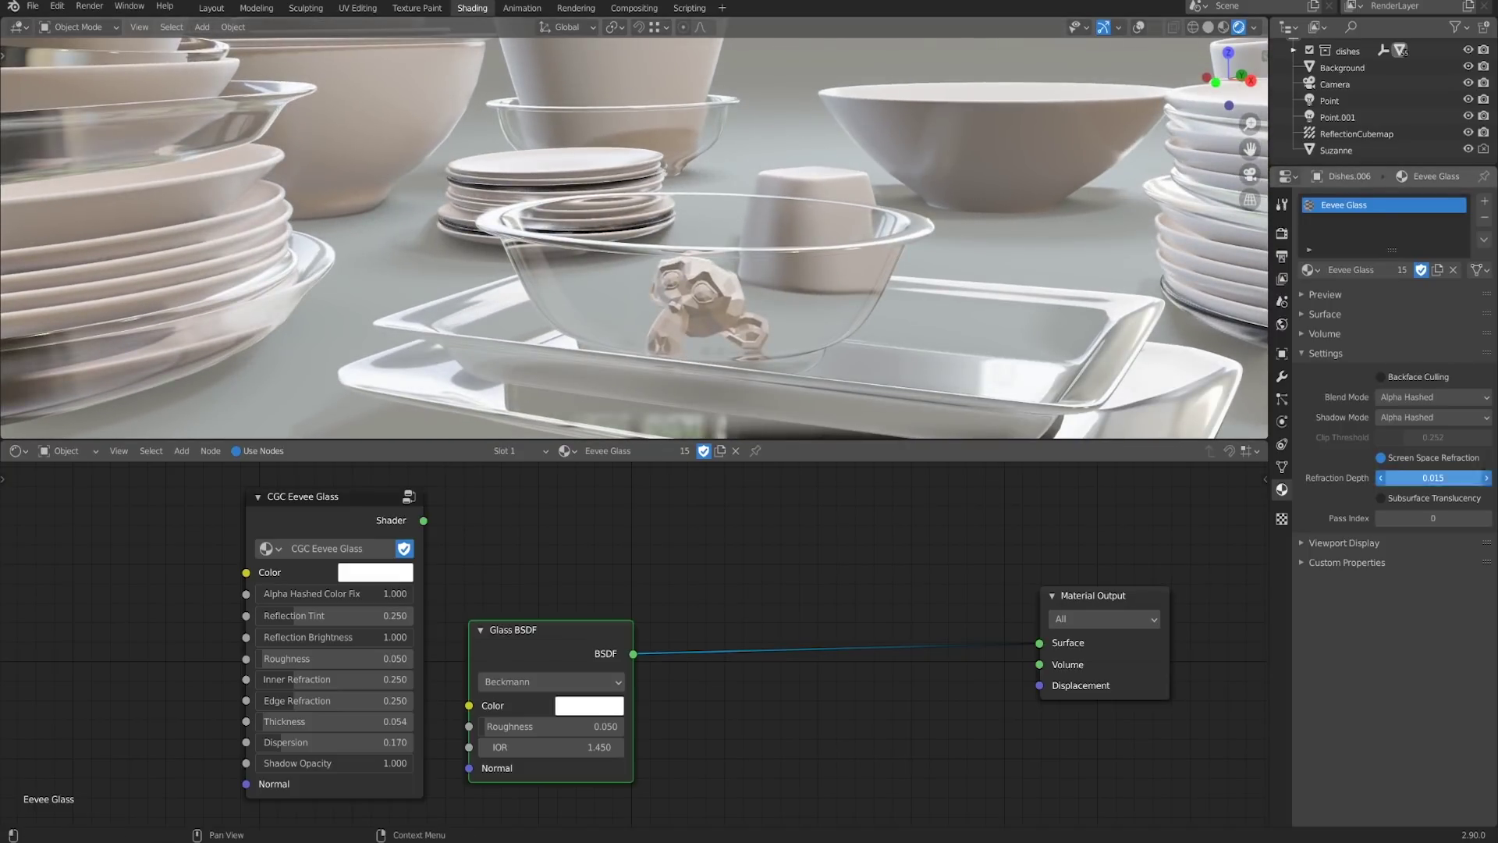
{"action": "type", "text": "0"}
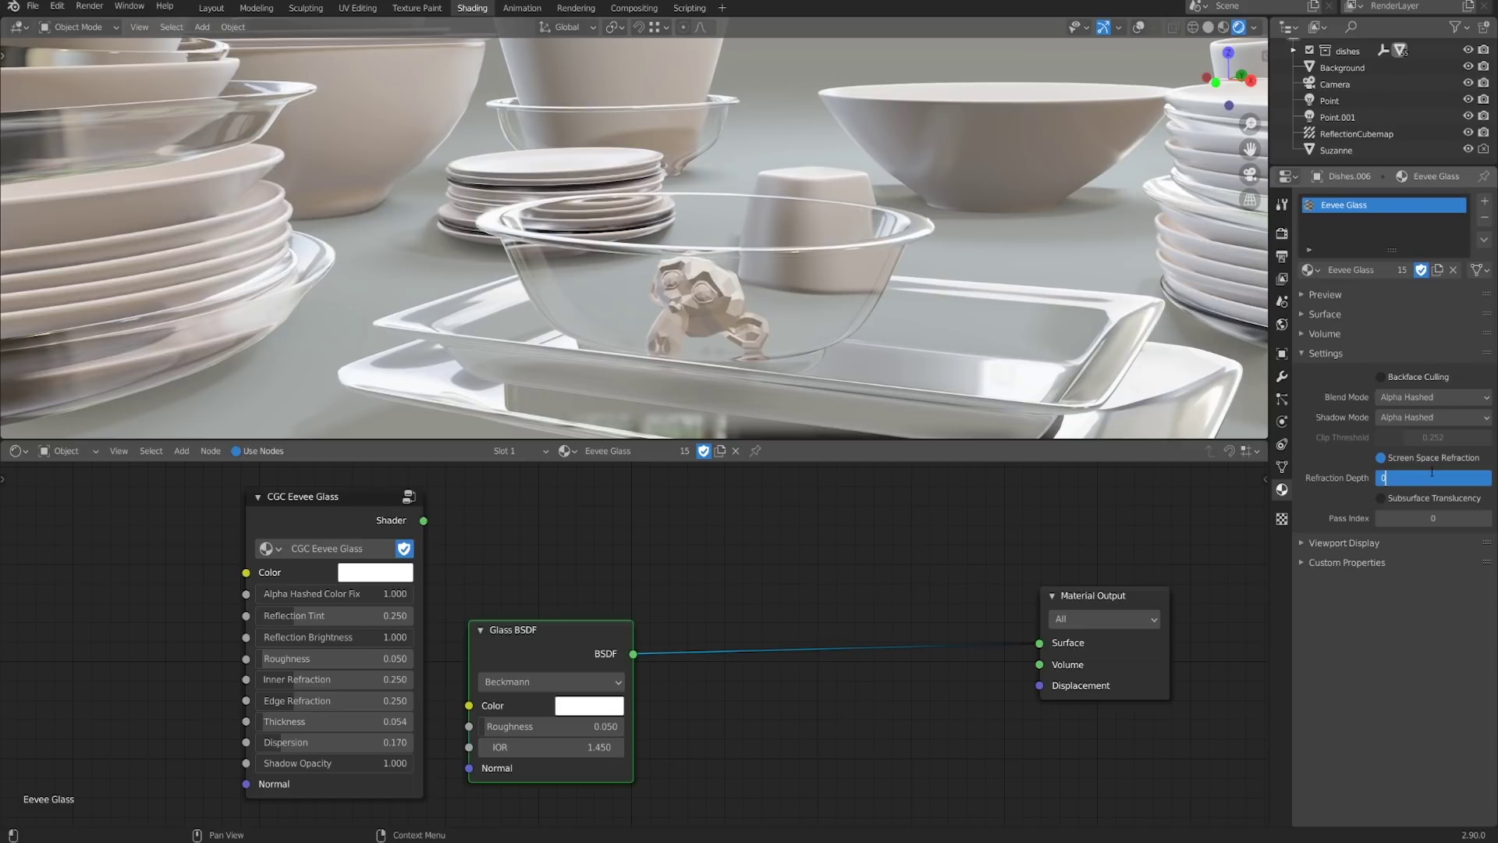
{"action": "key", "text": "Return"}
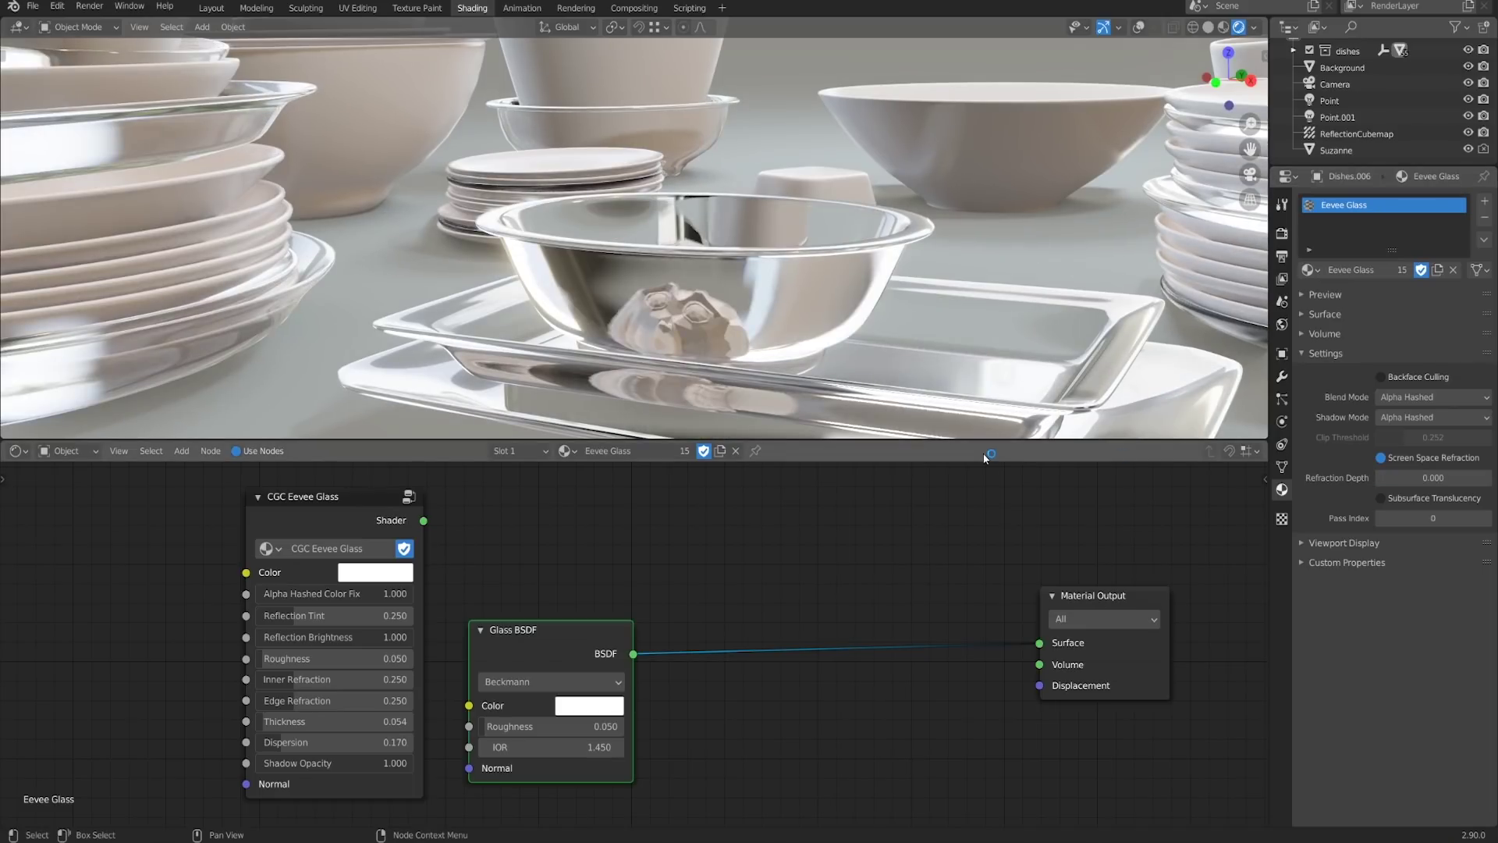
Lower the Glass BSDF node's IOR to 1.030 and inspect the refraction in the bowl and trays
{"action": "left_click", "coordinate": [551, 747]}
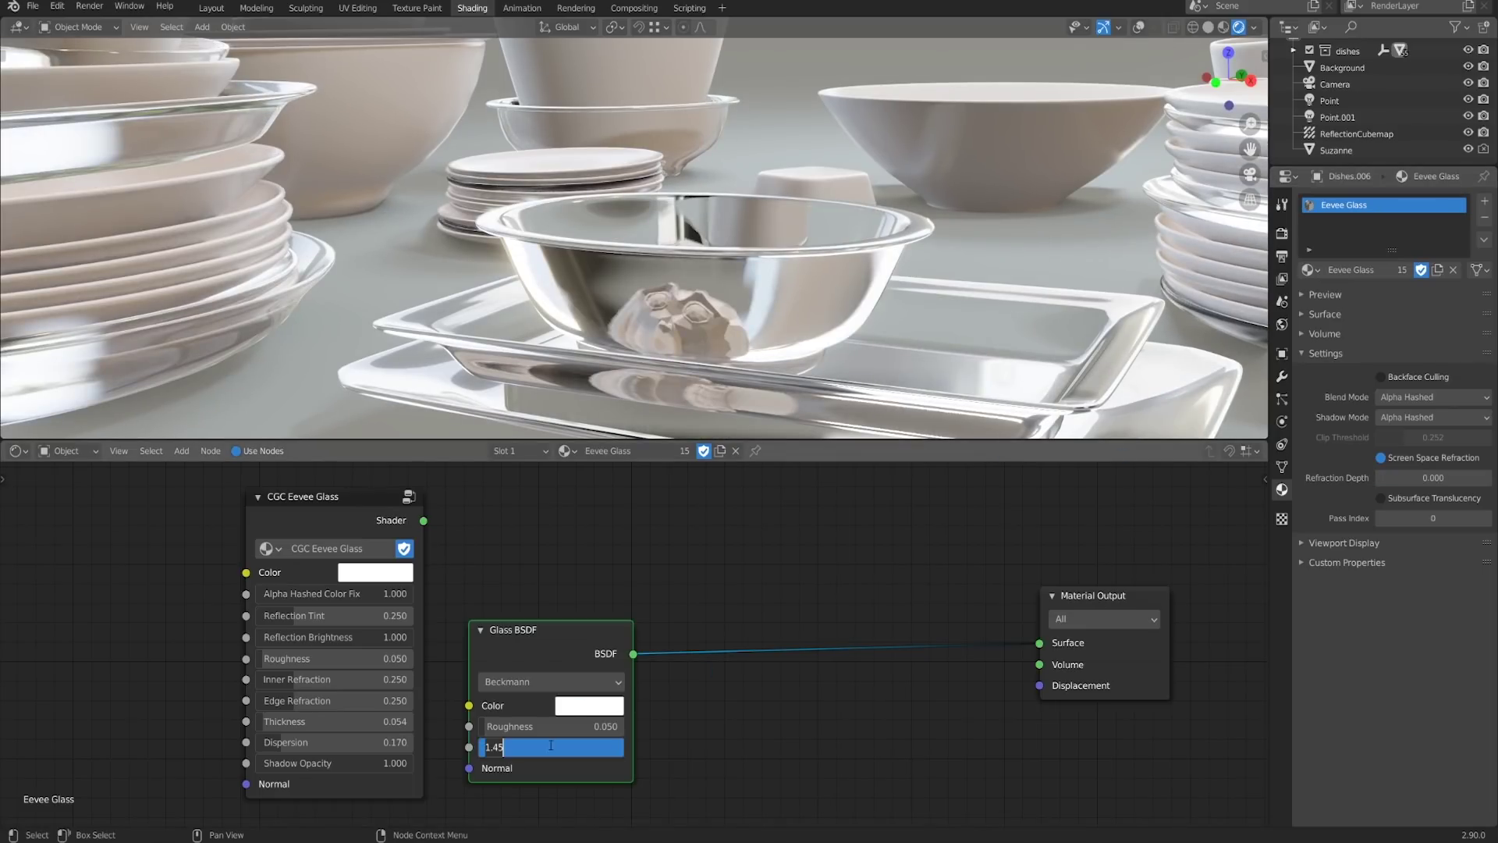
{"action": "type", "text": "1.02"}
{"action": "key", "text": "Return"}
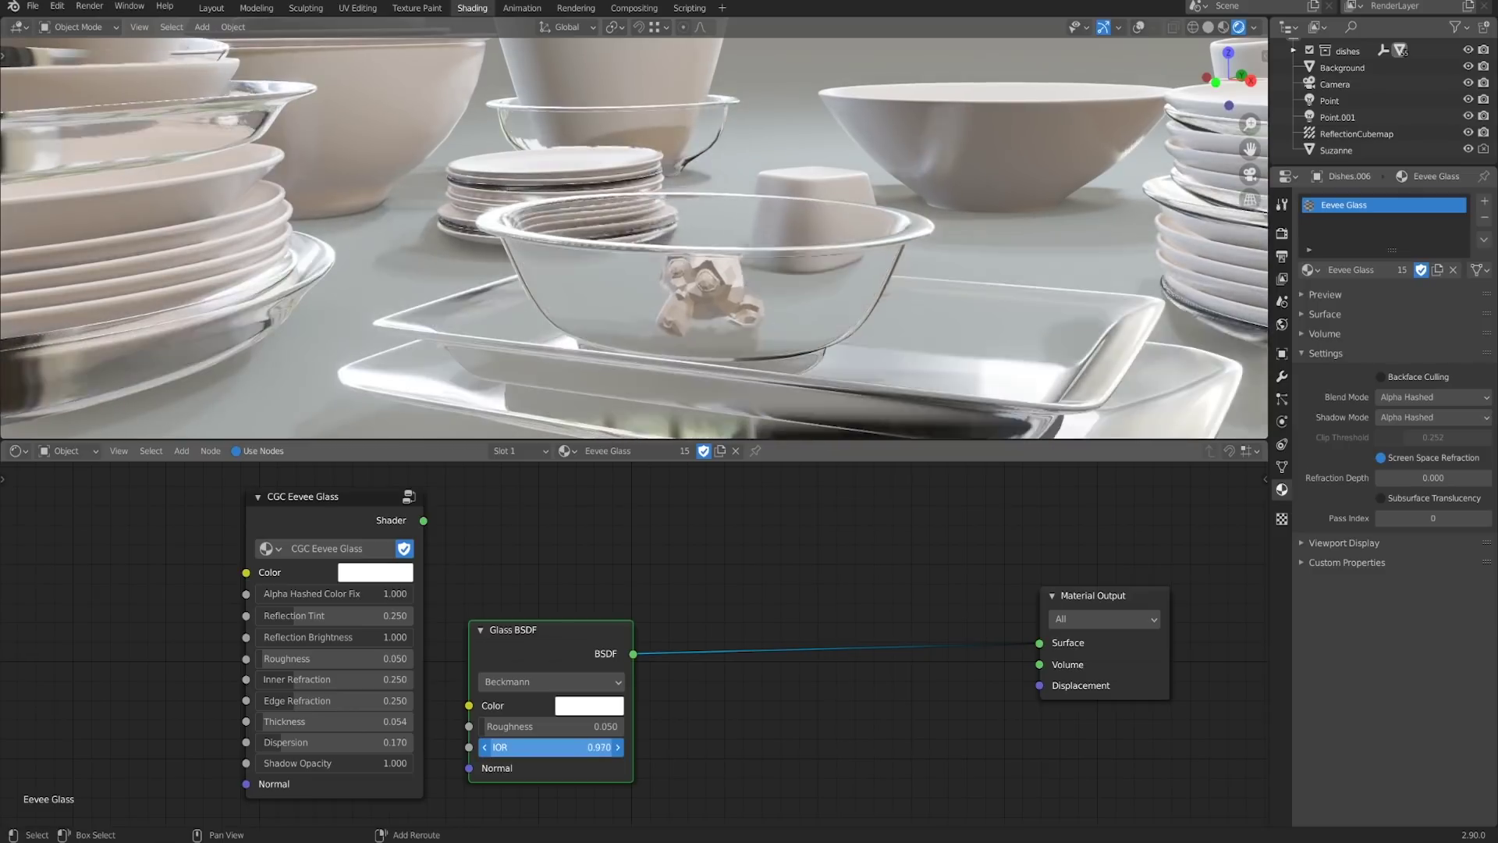
{"action": "mouse_move", "coordinate": [551, 747]}
{"action": "left_mouse_down"}
{"action": "mouse_move", "coordinate": [567, 747]}
{"action": "mouse_move", "coordinate": [551, 747]}
{"action": "left_mouse_up"}
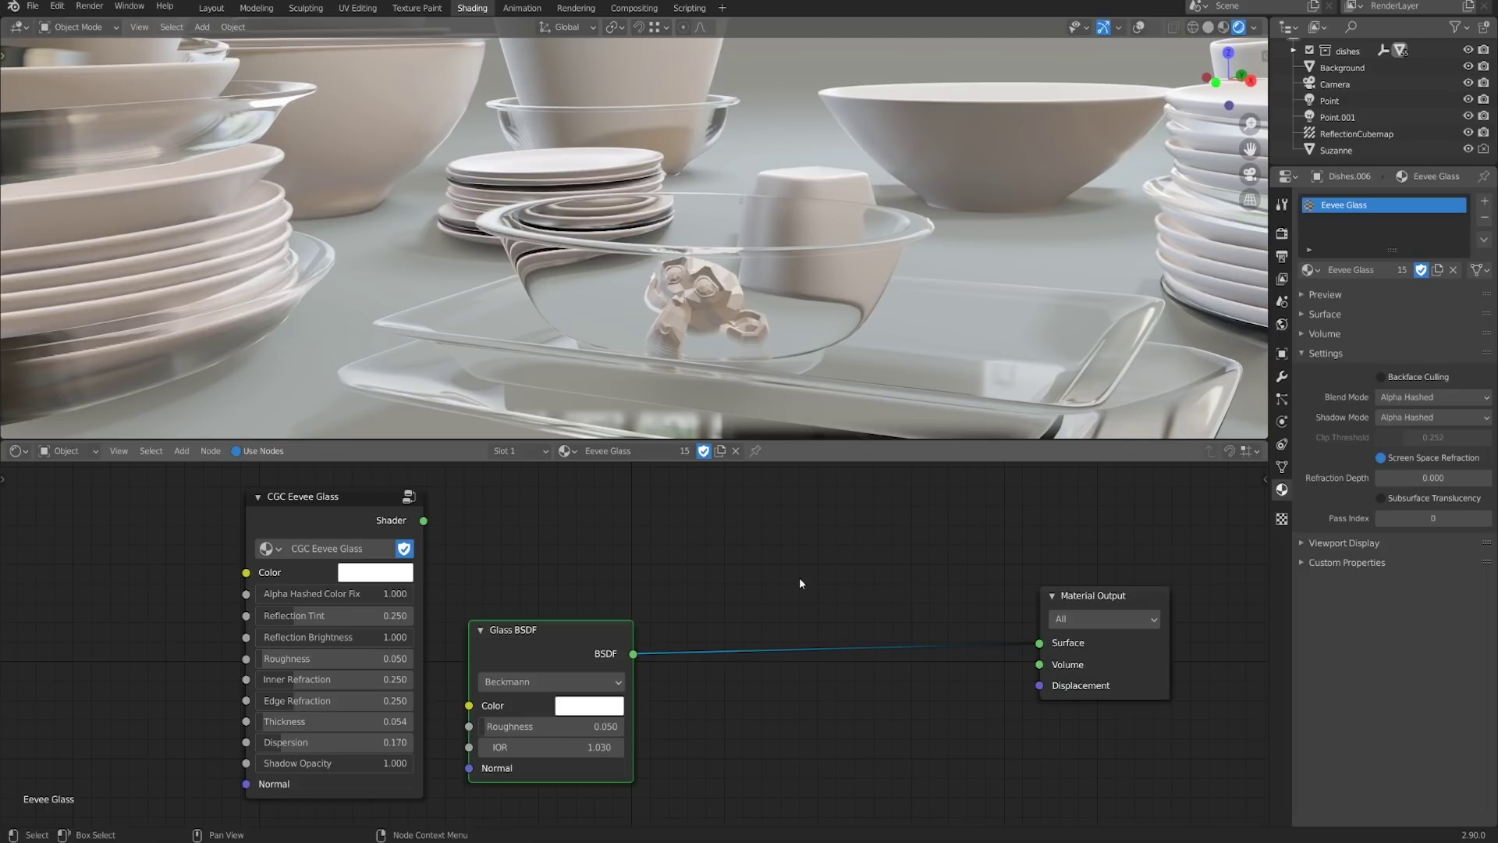
{"action": "middle_click_drag", "start_coordinate": [673, 271], "coordinate": [813, 170]}
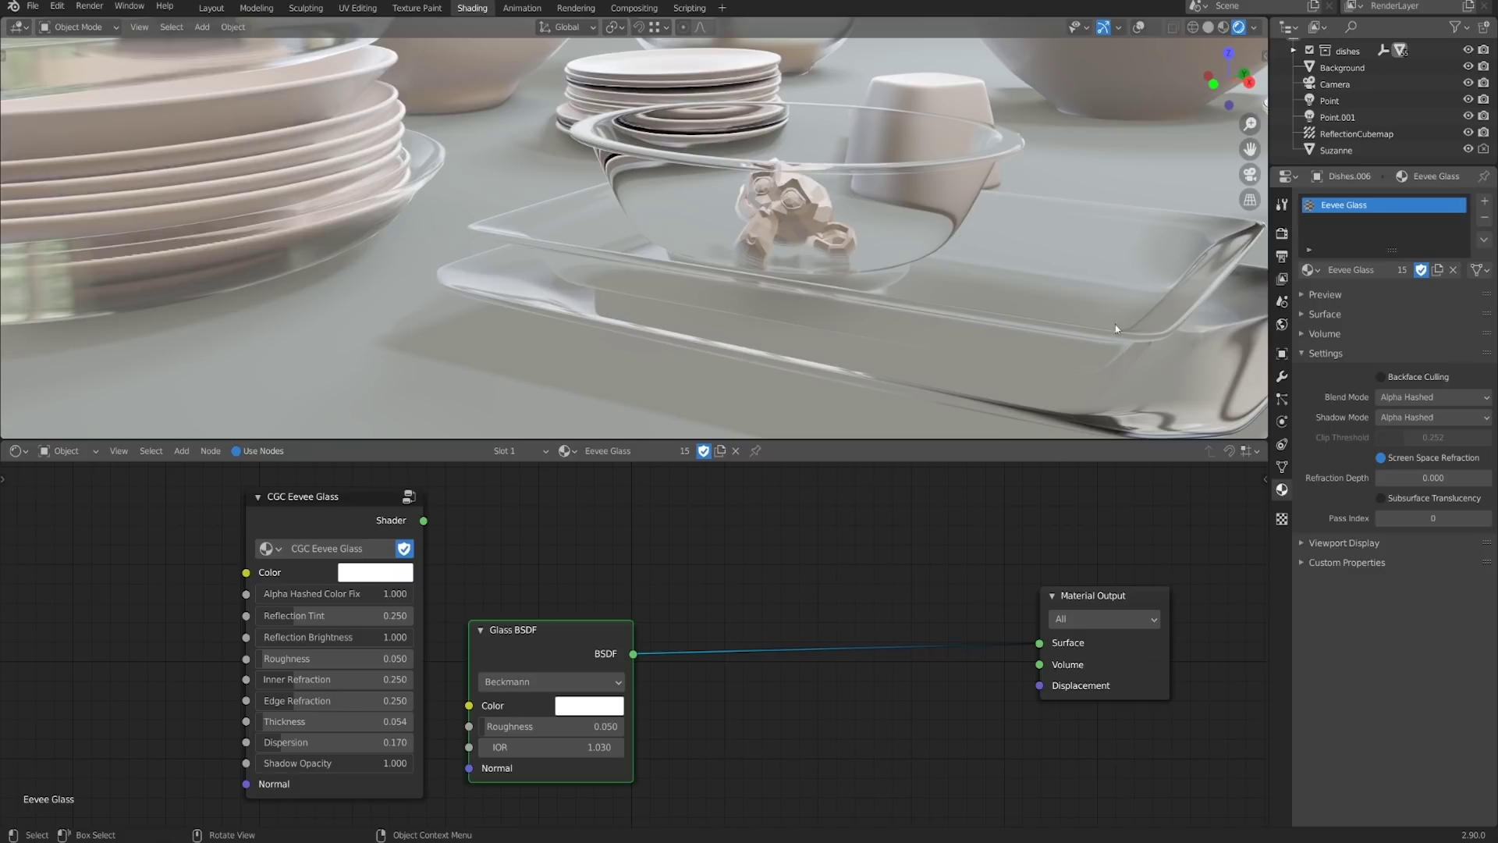
Connect the CGC Eevee Glass shader to the Material Output's surface and inspect the glass bowl and trays
{"action": "middle_click_drag", "start_coordinate": [910, 238], "coordinate": [886, 271]}
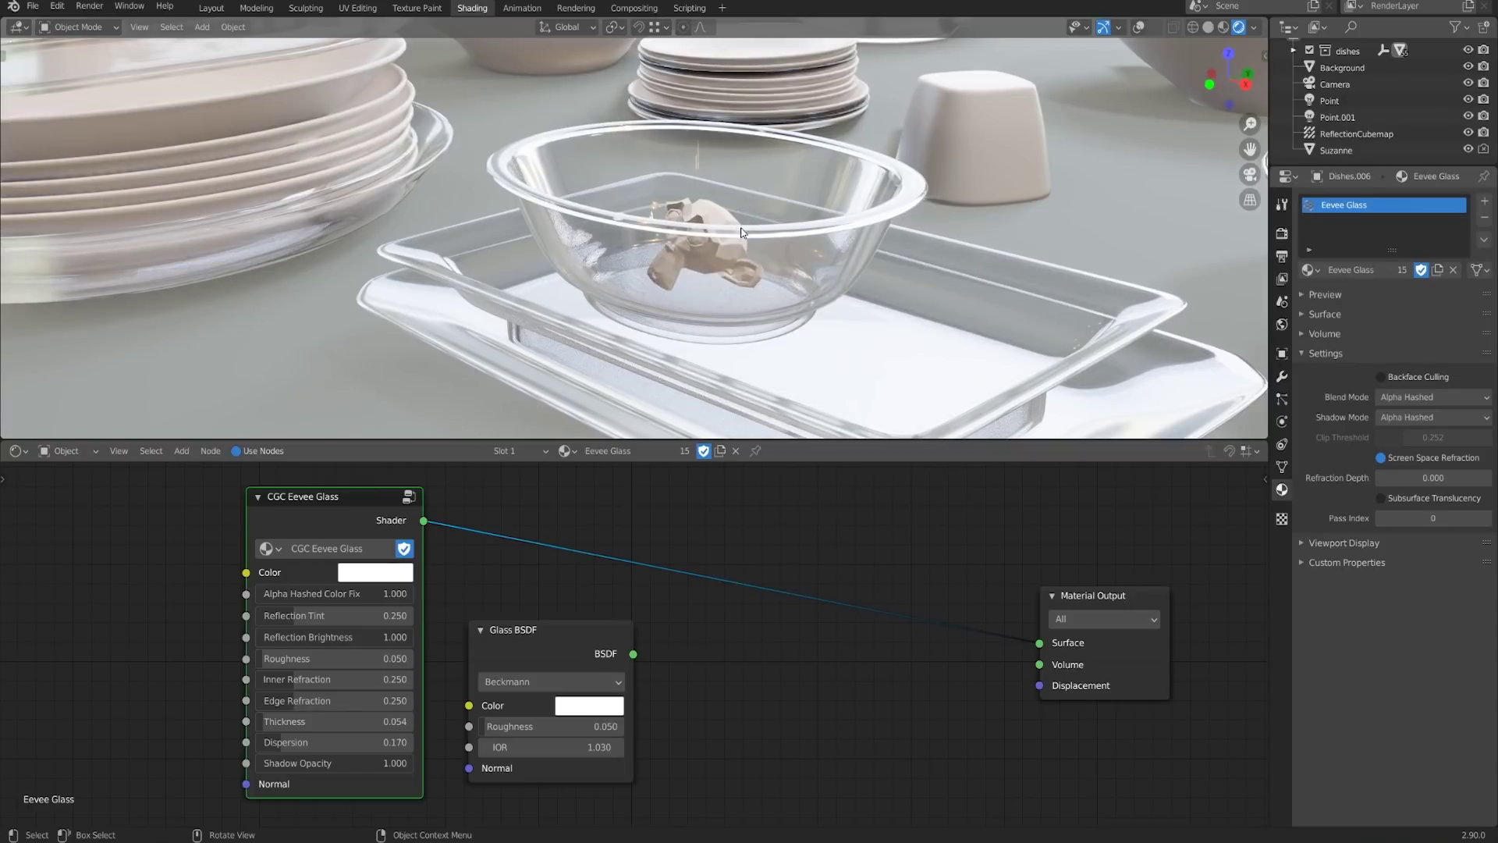
{"action": "middle_click_drag", "start_coordinate": [747, 246], "coordinate": [759, 167]}
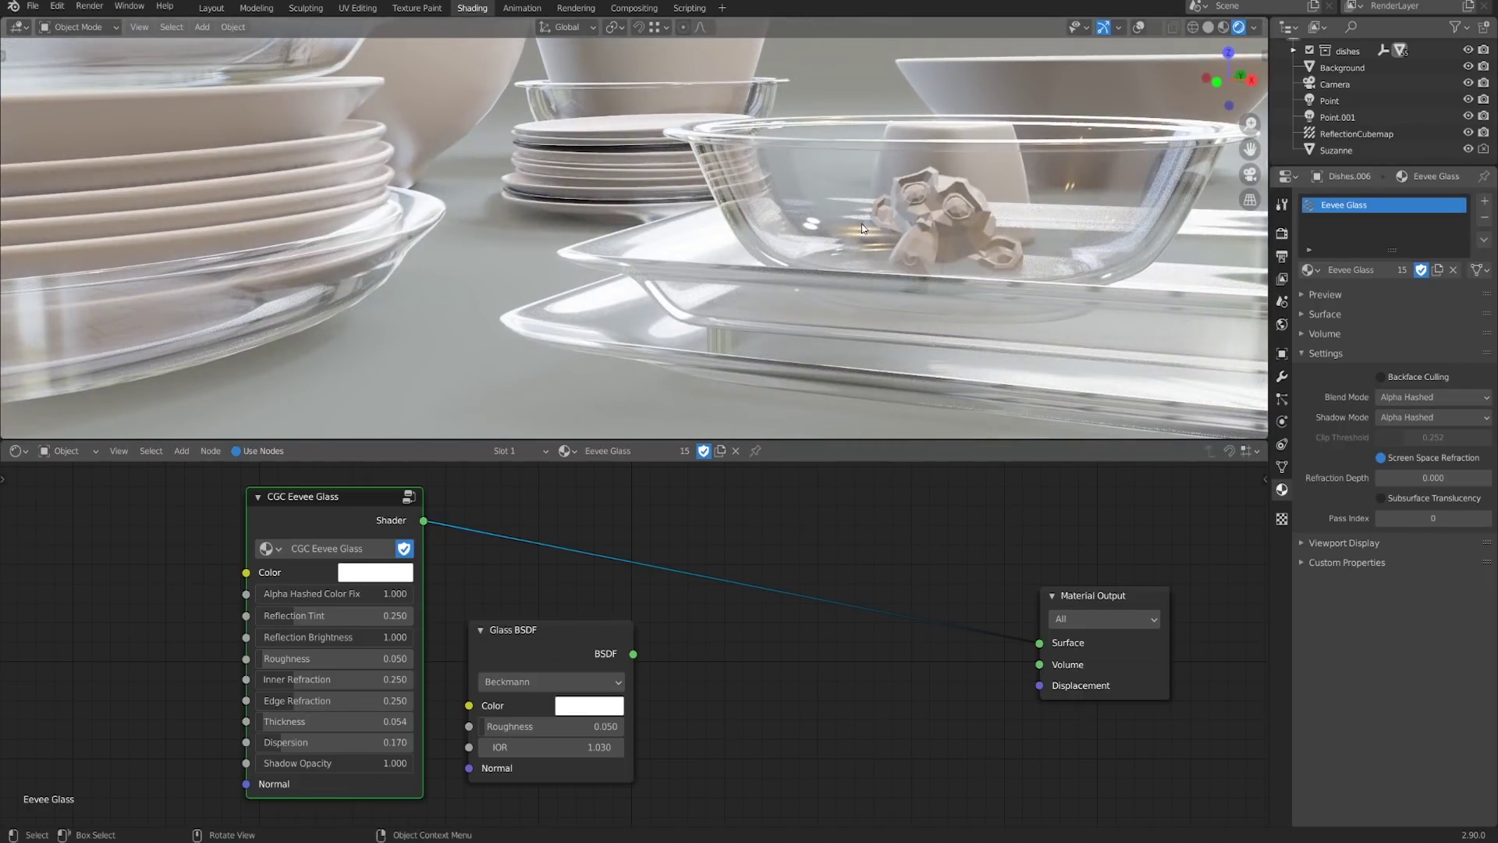
{"action": "scroll", "coordinate": [861, 225], "scroll_direction": "down", "scroll_amount": 5}
{"action": "mouse_move", "coordinate": [861, 228]}
{"action": "middle_mouse_down"}
{"action": "mouse_move", "coordinate": [816, 251]}
{"action": "mouse_move", "coordinate": [864, 214]}
{"action": "middle_mouse_up"}
Route the Glass BSDF to the Material Output for comparison, and reconnect the CGC Eevee Glass shader
{"action": "left_click", "coordinate": [541, 640], "text": "ctrl+shift"}
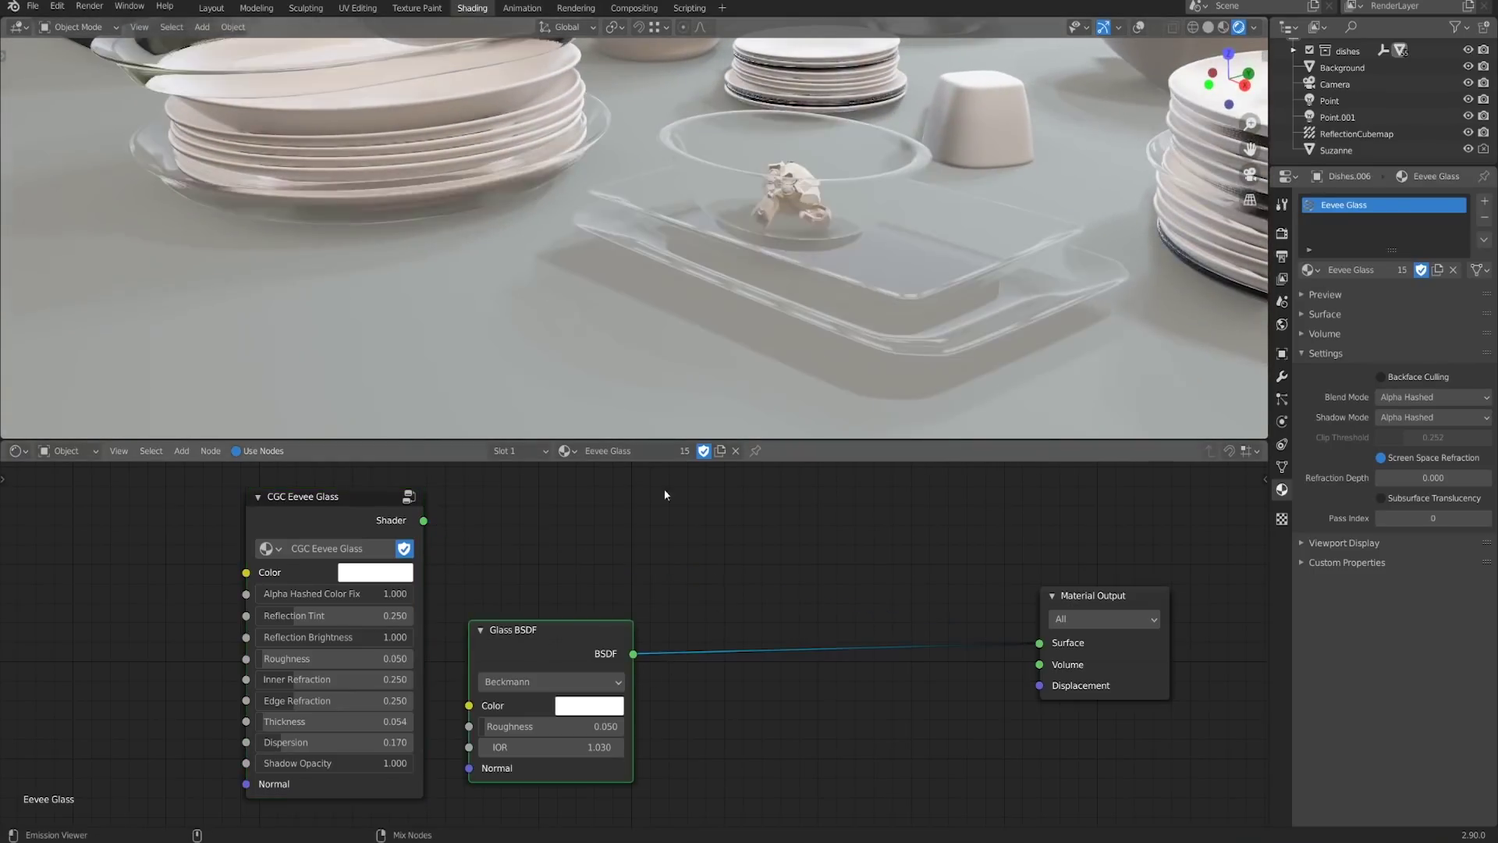
{"action": "middle_click_drag", "start_coordinate": [882, 276], "coordinate": [806, 270]}
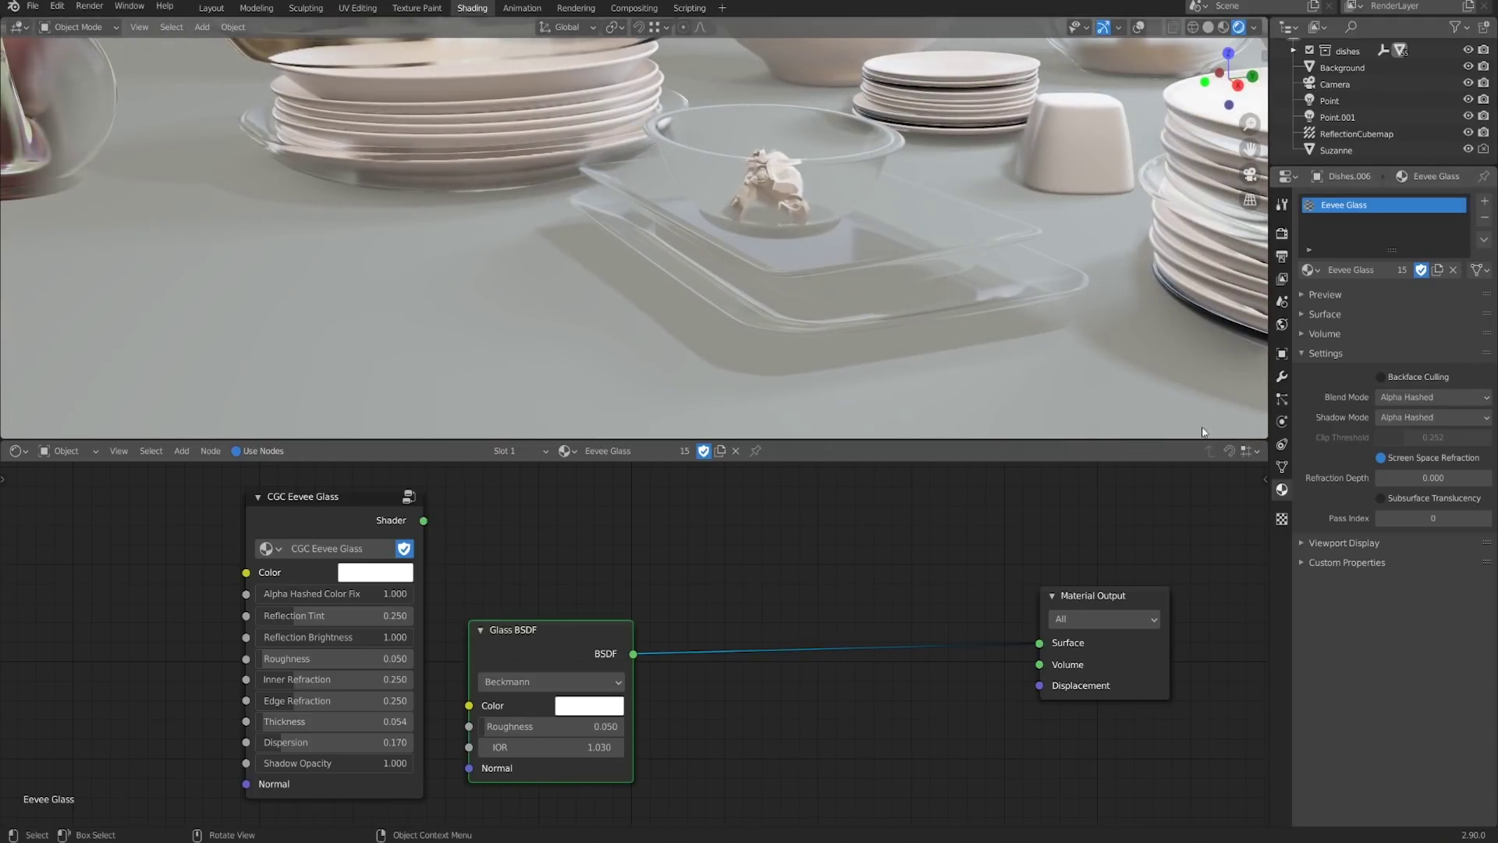
{"action": "left_click", "coordinate": [353, 512], "text": "ctrl+shift"}
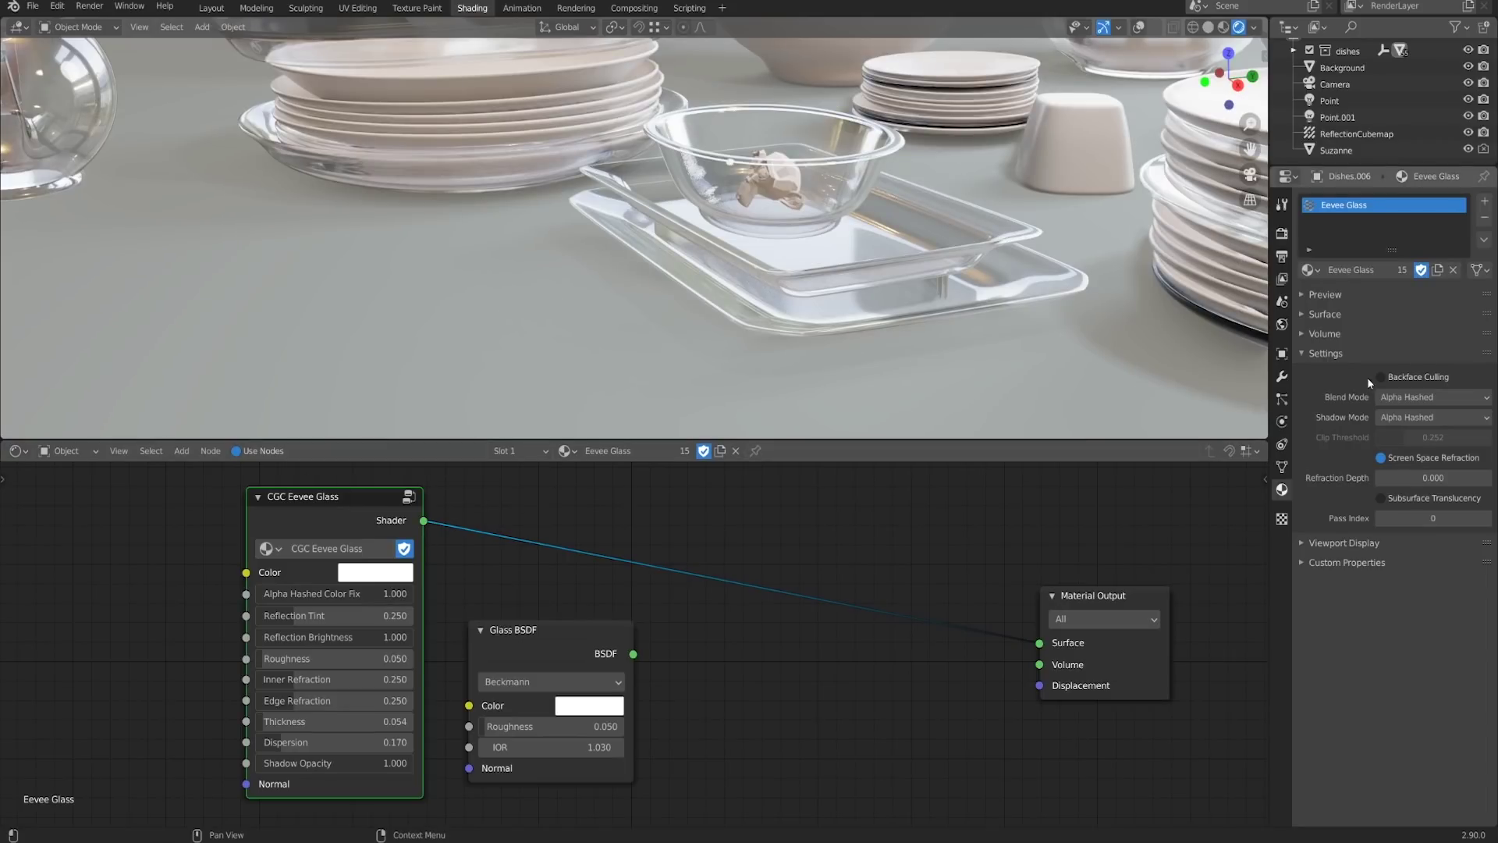
Turn on backface culling for the Eevee Glass material, compare the glass teapot, and turn it off again
{"action": "middle_click_drag", "start_coordinate": [667, 286], "coordinate": [831, 264], "text": "shift"}
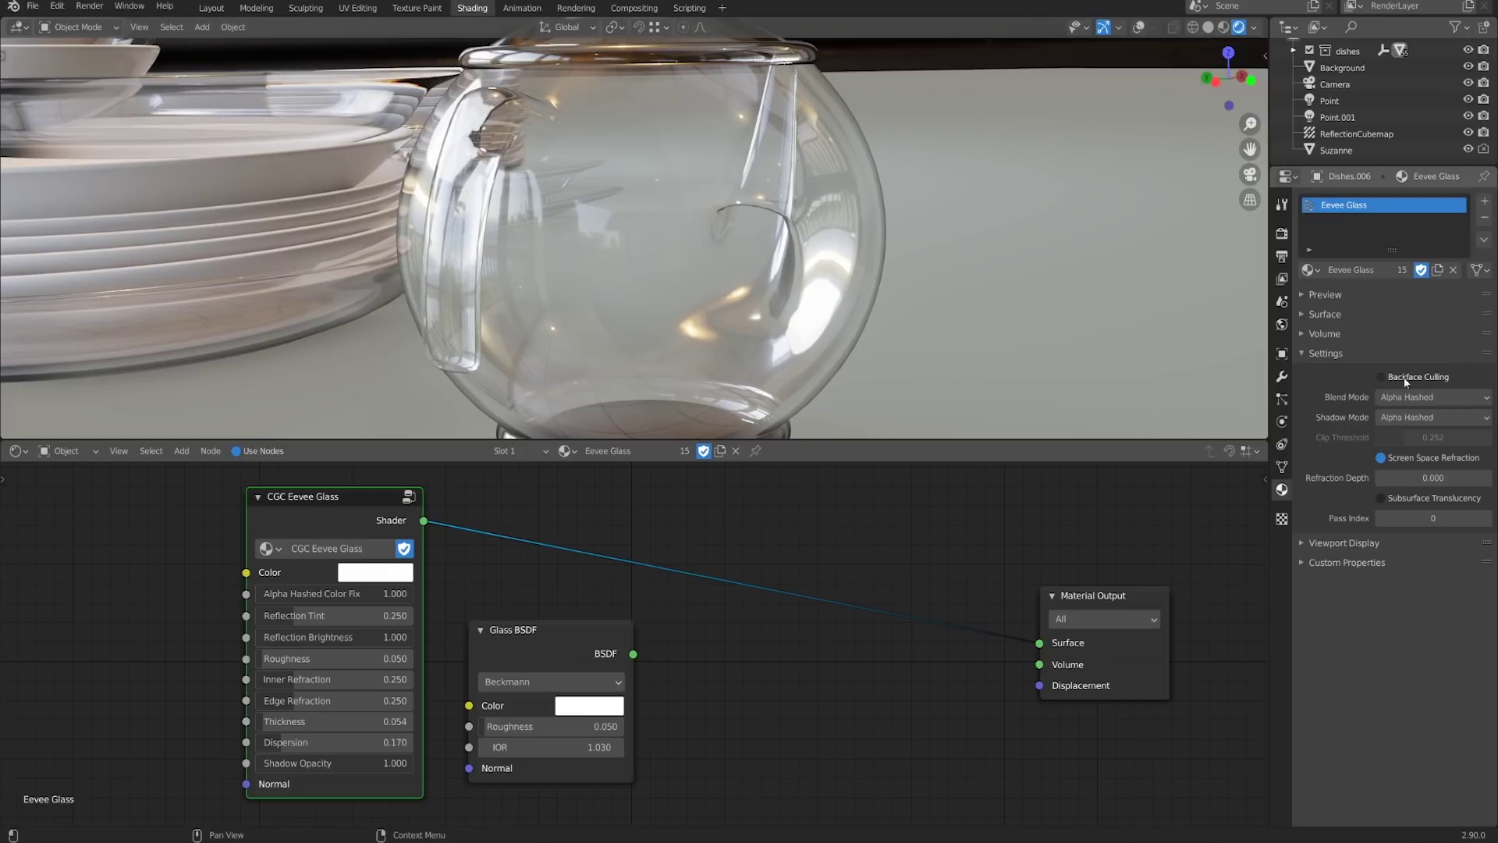
{"action": "left_click", "coordinate": [1382, 377]}
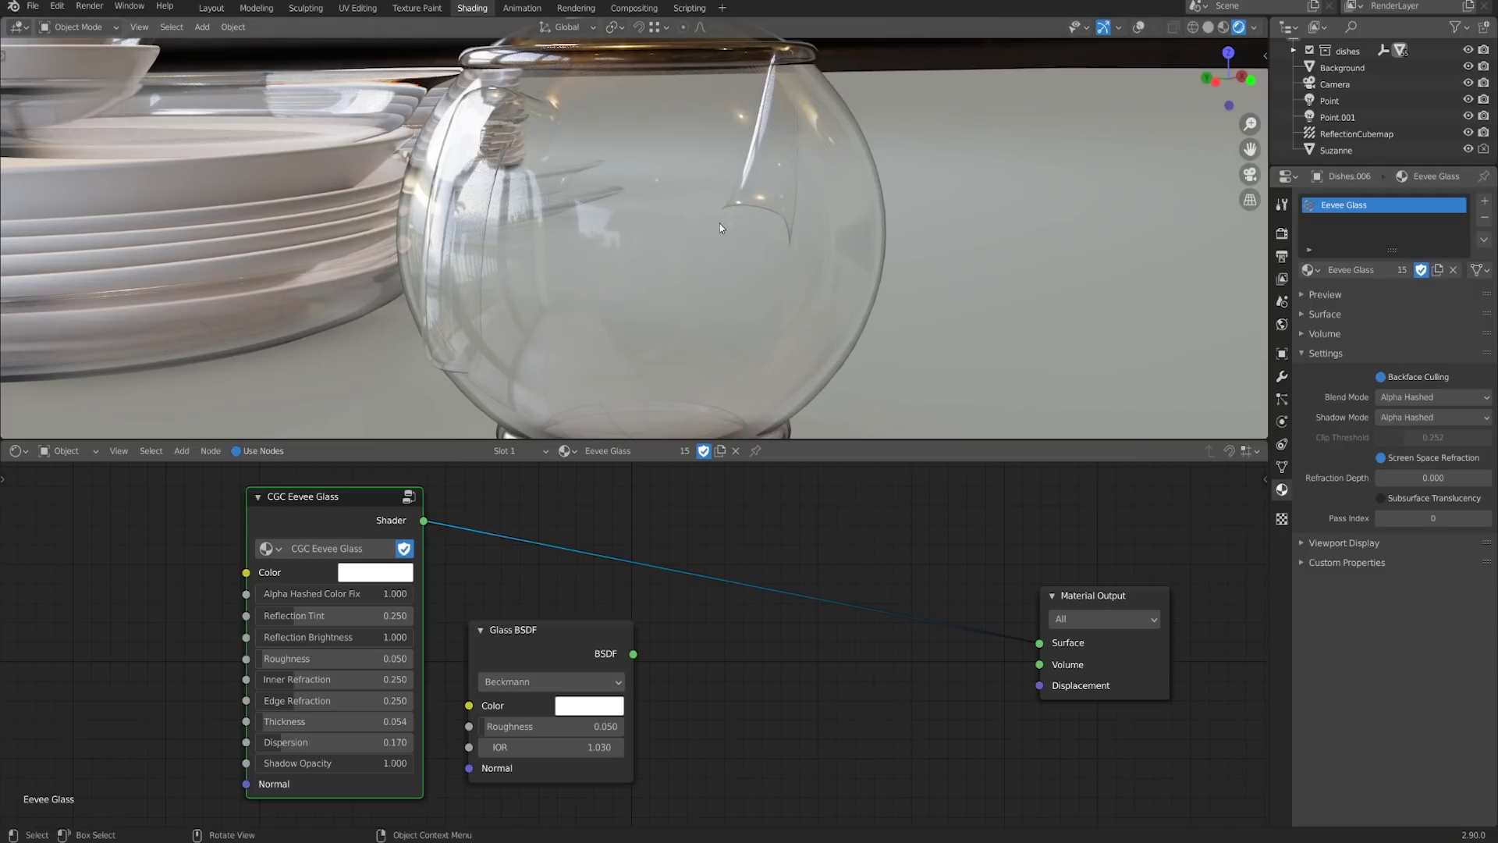
{"action": "middle_click_drag", "start_coordinate": [830, 235], "coordinate": [930, 233]}
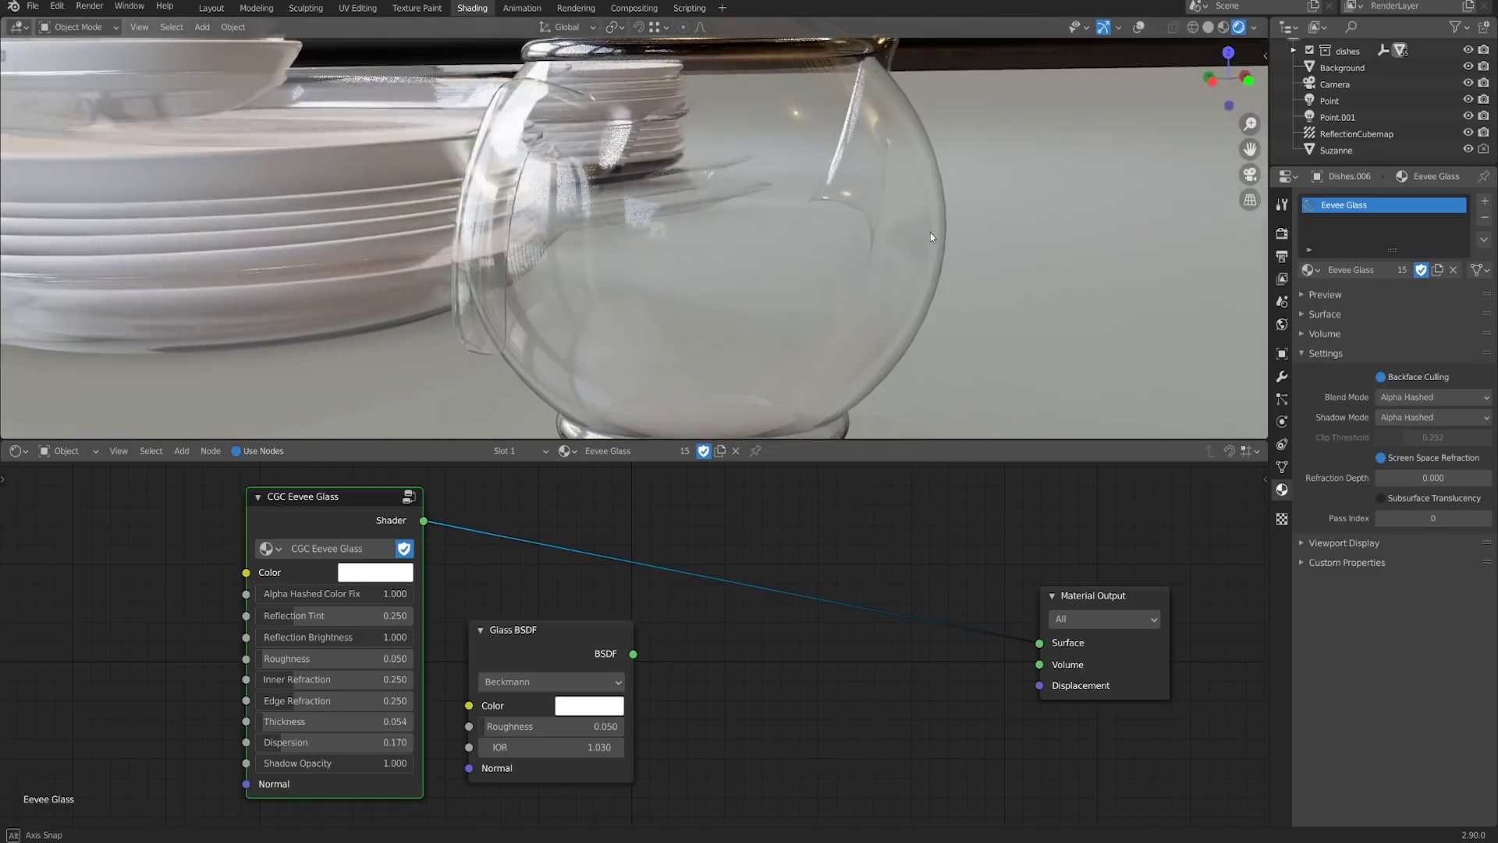
{"action": "left_click", "coordinate": [1392, 378]}
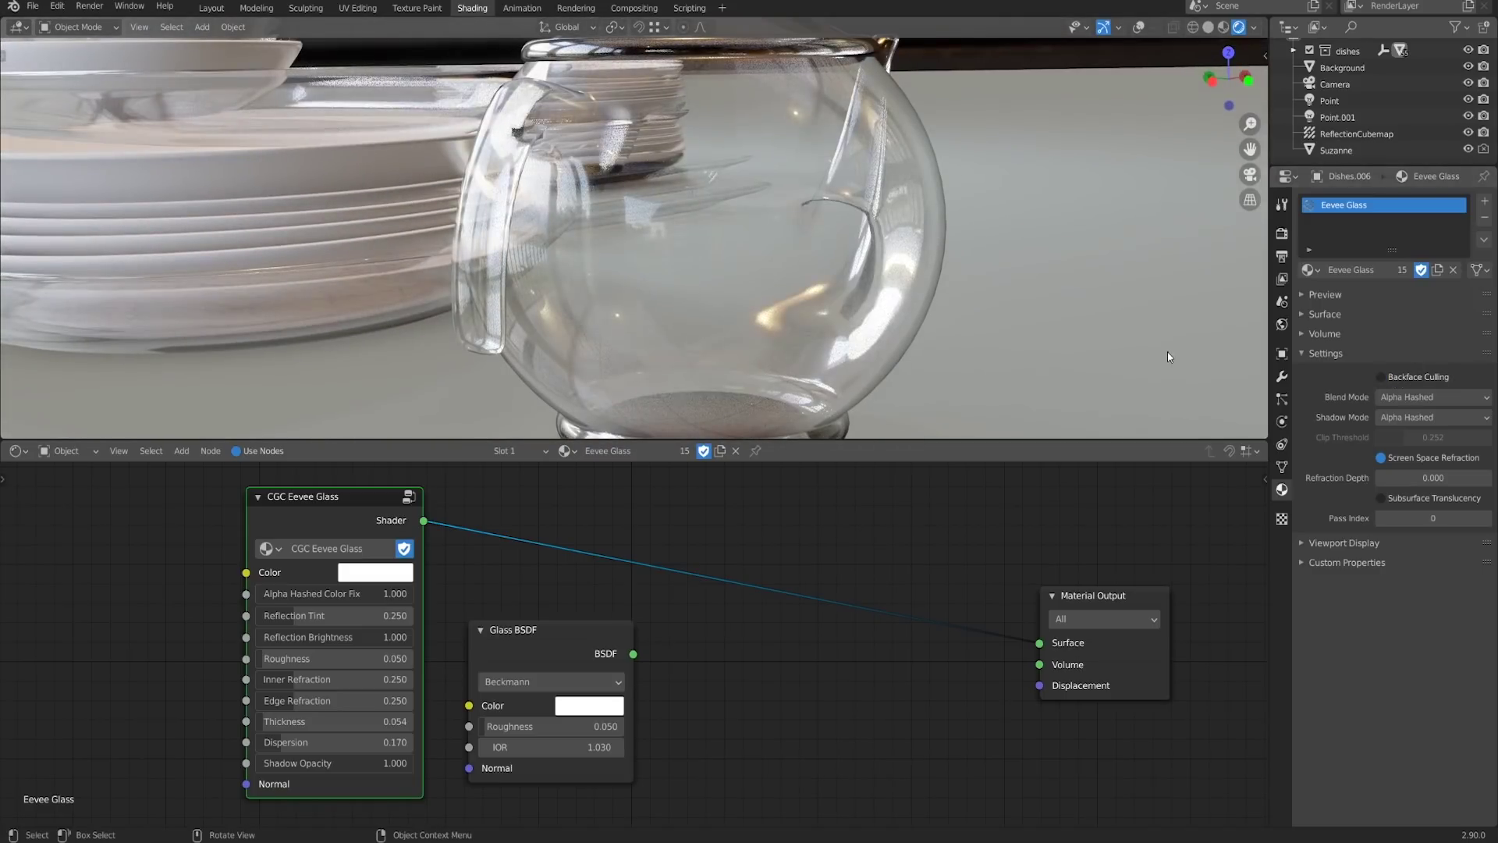
Try the Alpha Blend blend mode on the Eevee Glass material and restore Alpha Hashed
{"action": "left_click", "coordinate": [1432, 398]}
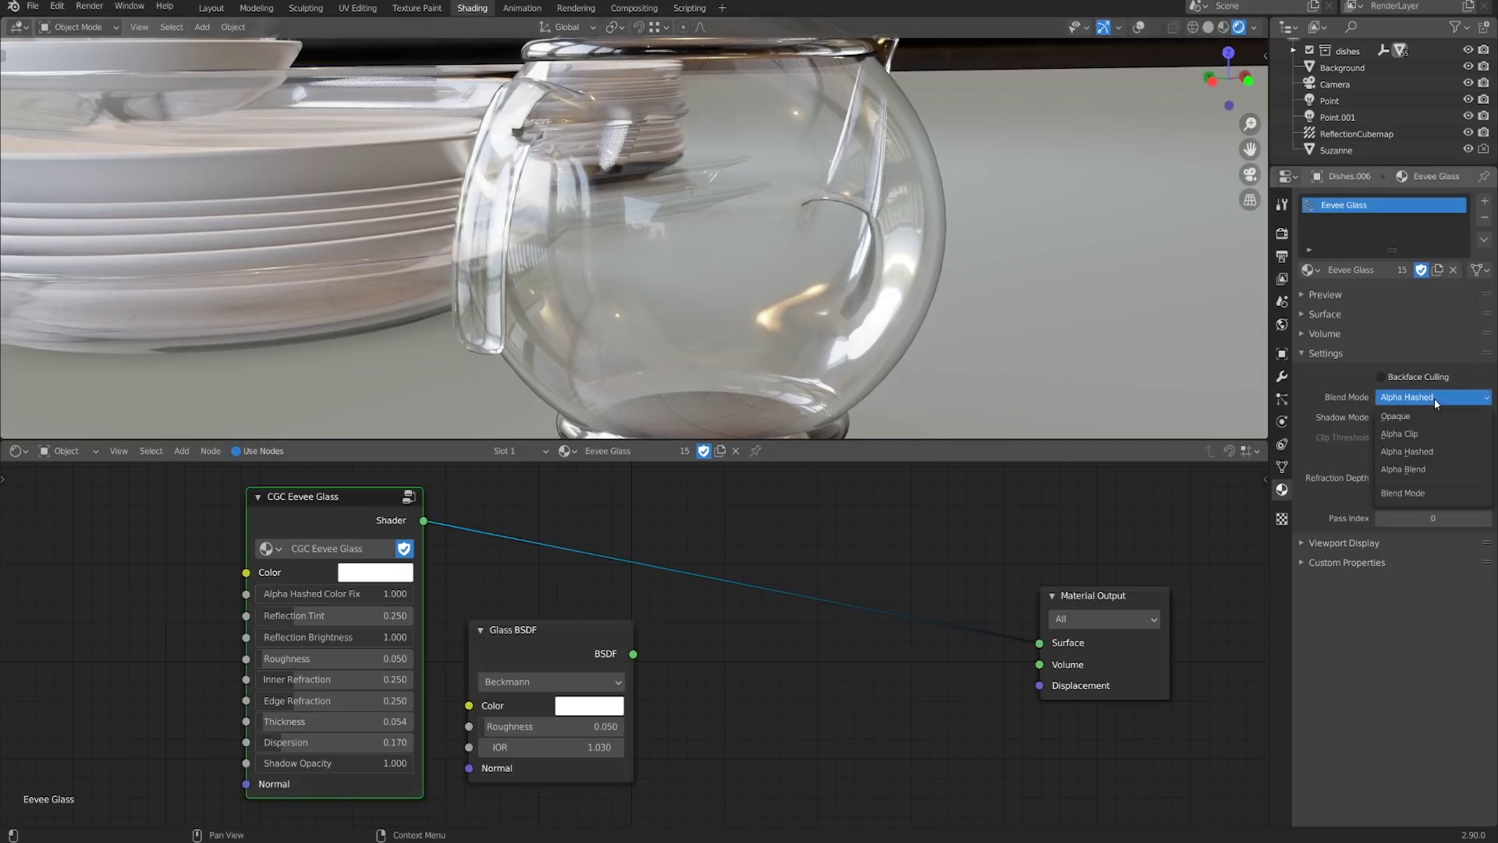
{"action": "left_click", "coordinate": [1417, 470]}
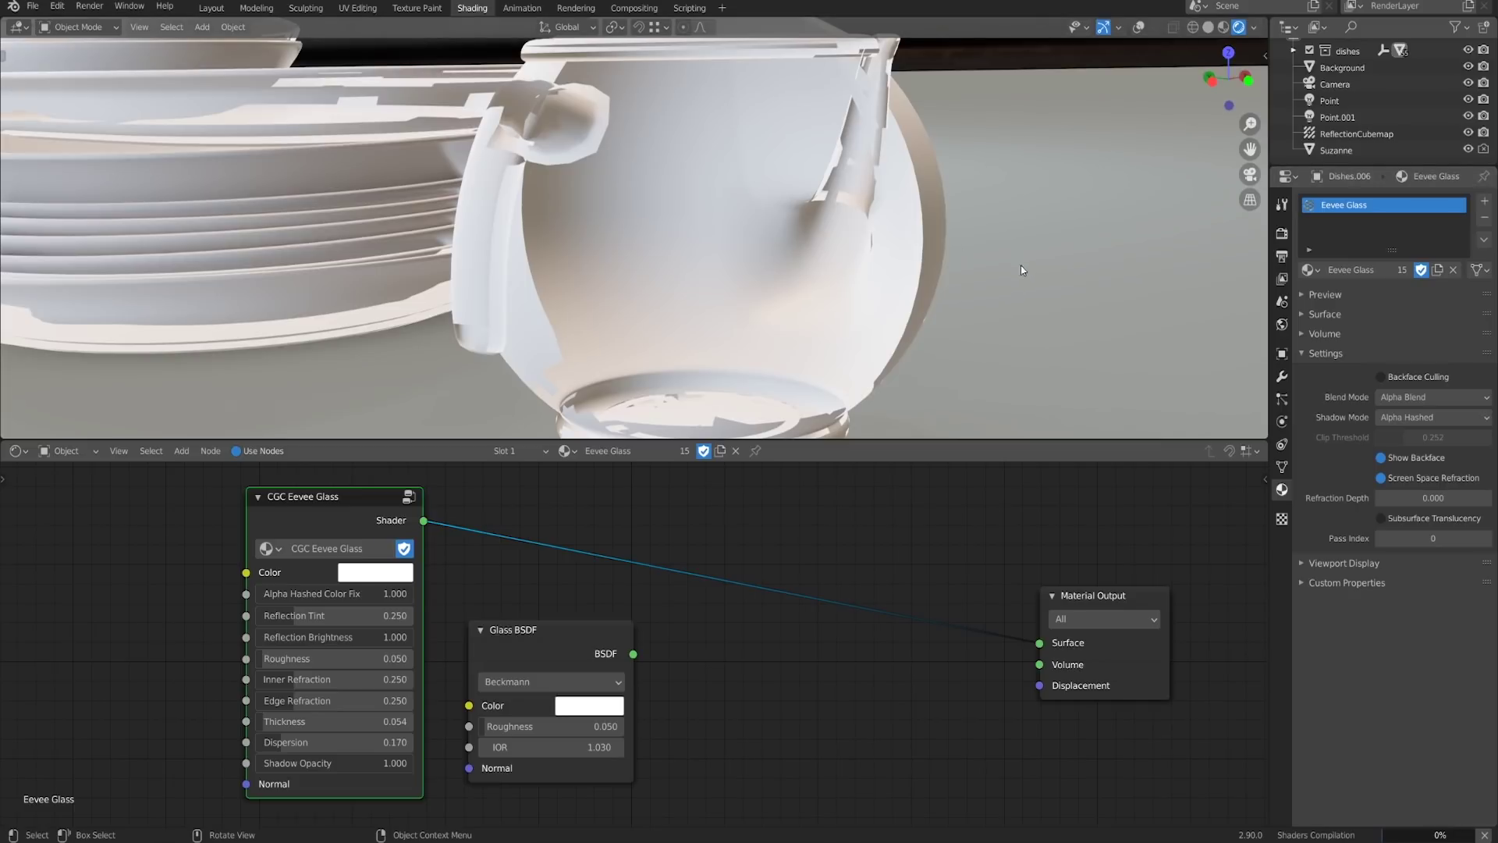
{"action": "middle_click_drag", "start_coordinate": [1040, 261], "coordinate": [702, 285]}
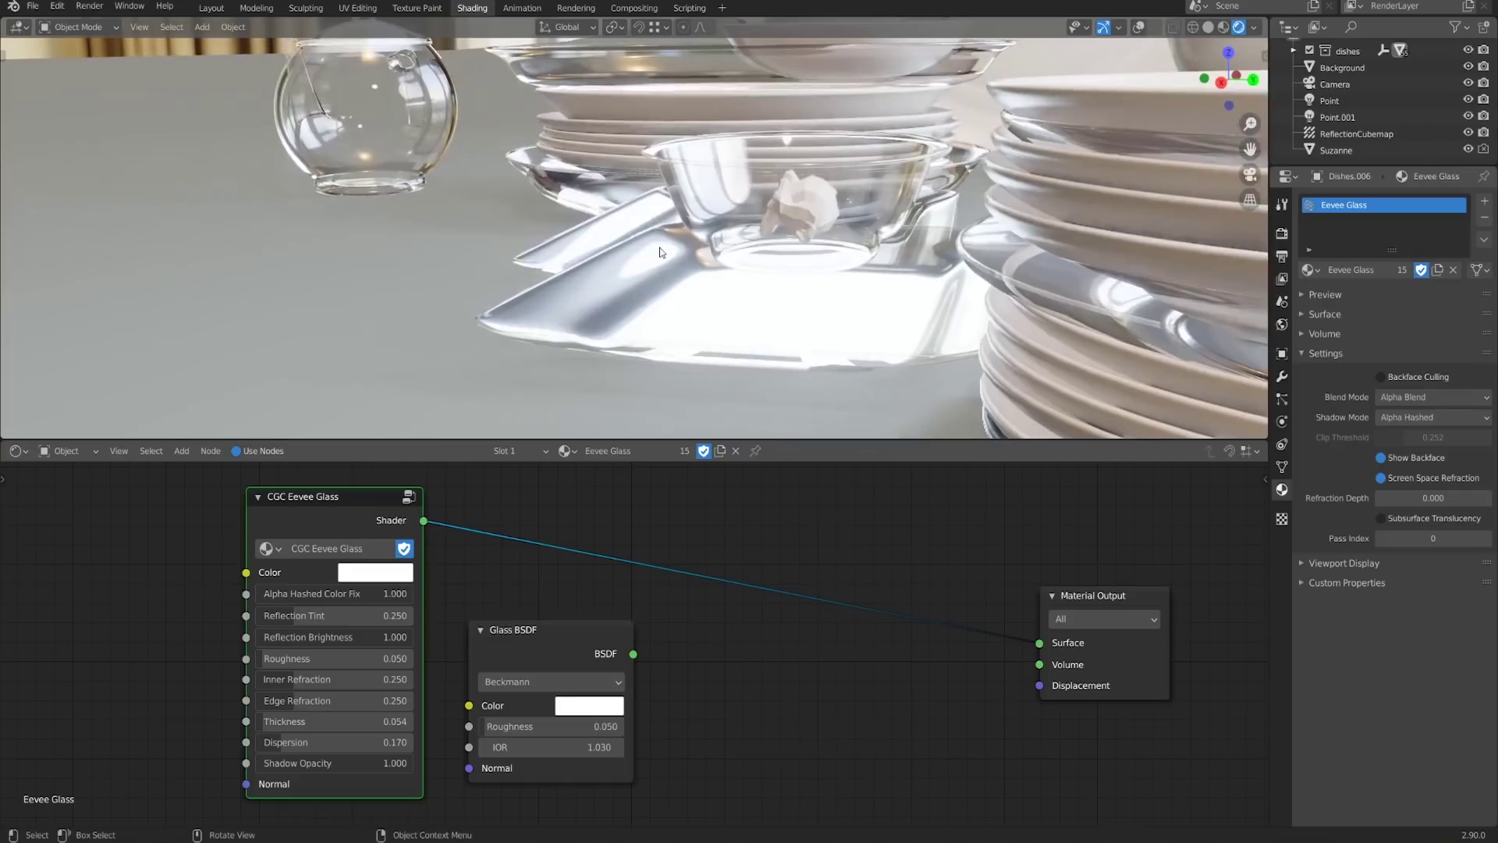
{"action": "left_click", "coordinate": [1425, 397]}
{"action": "left_click", "coordinate": [1426, 454]}
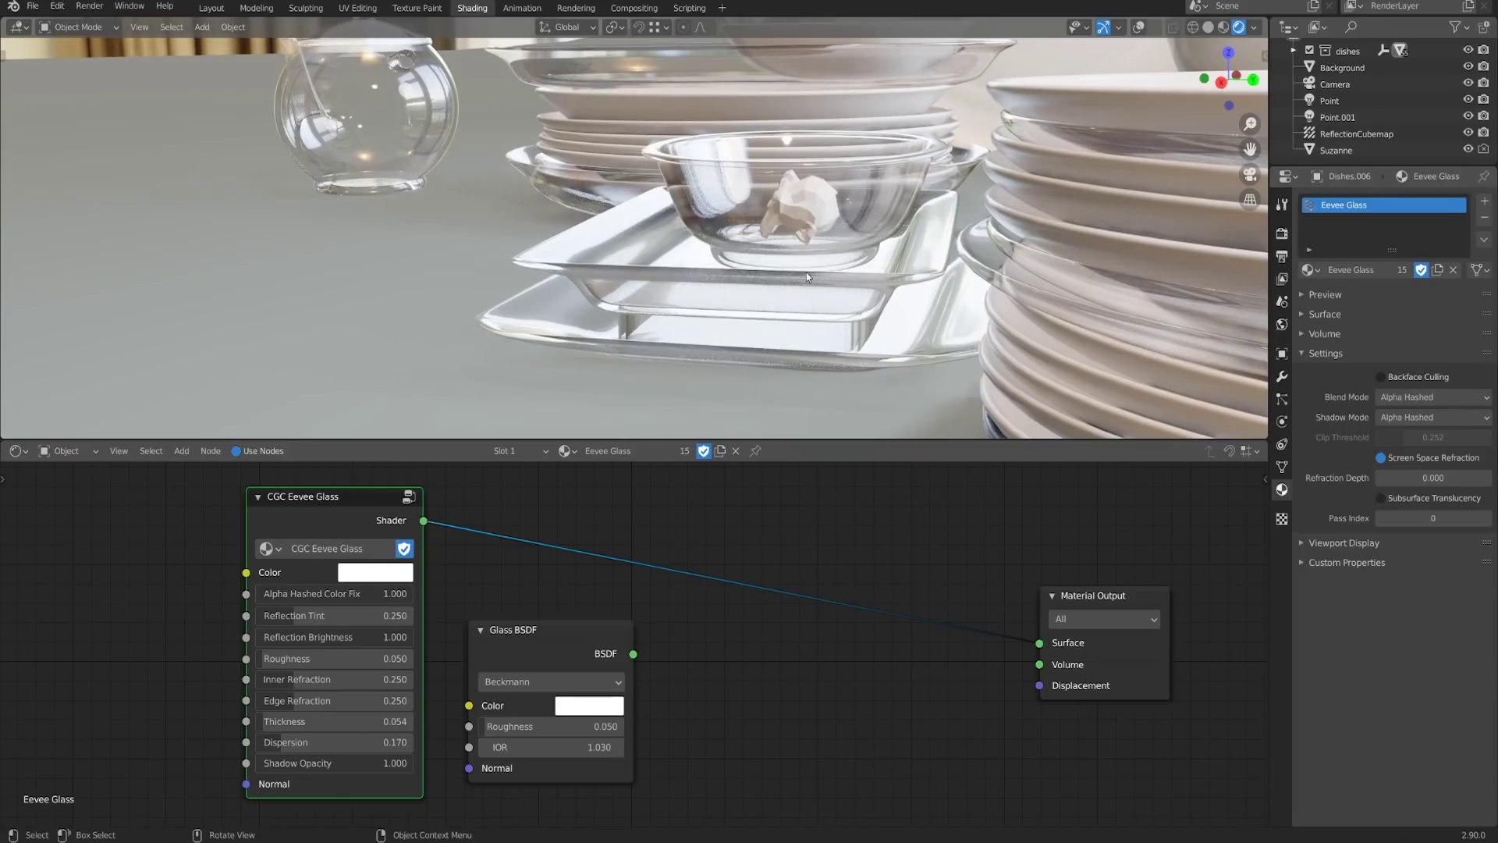
Set Eevee's viewport sampling to 128, inspect the glass trays, and return to the Eevee Glass material settings
{"action": "middle_click_drag", "start_coordinate": [806, 273], "coordinate": [1110, 265]}
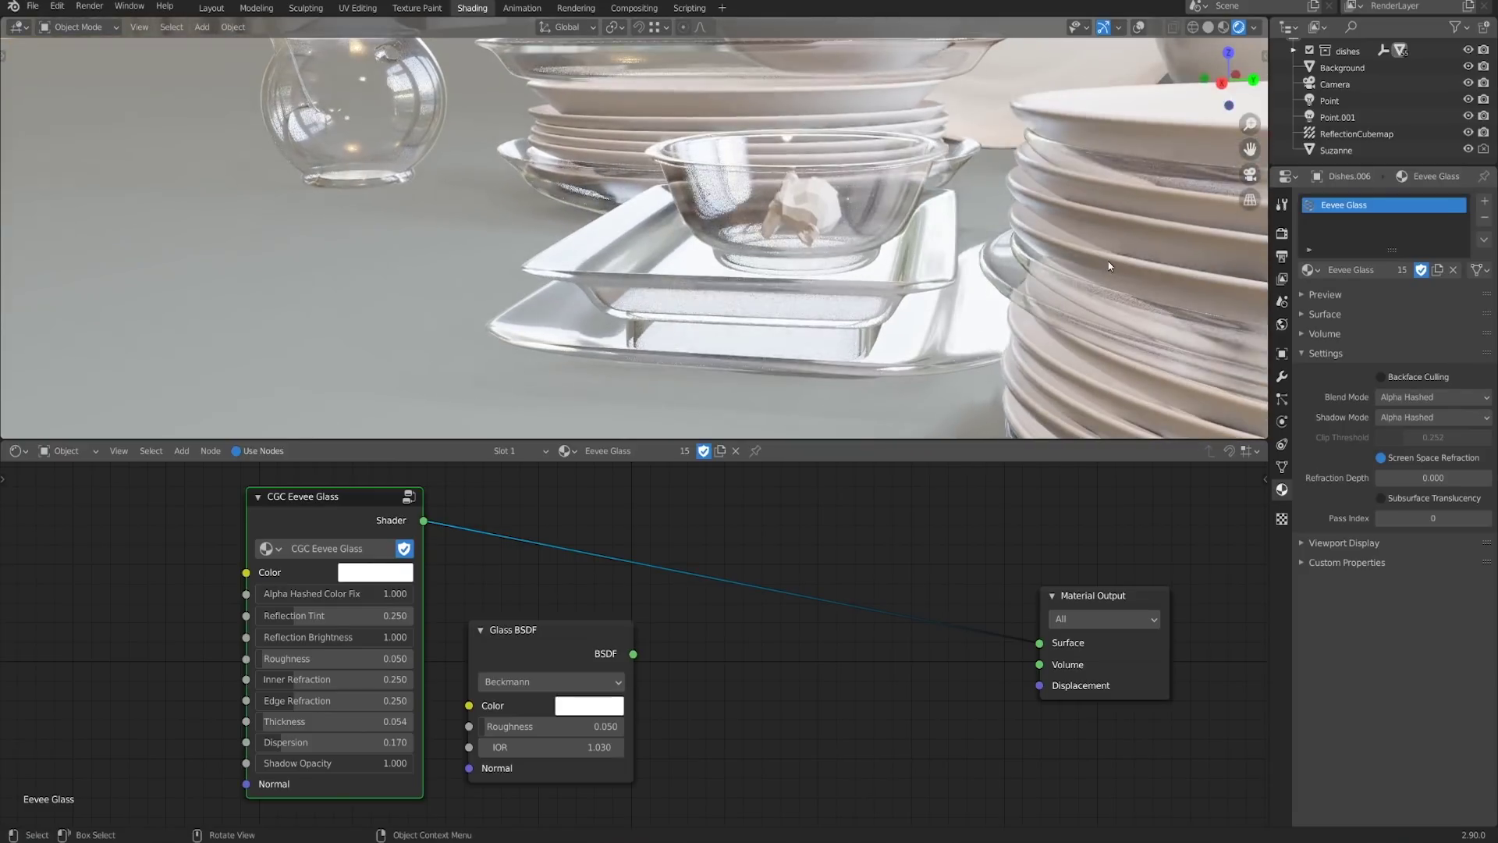
{"action": "left_click", "coordinate": [1283, 233]}
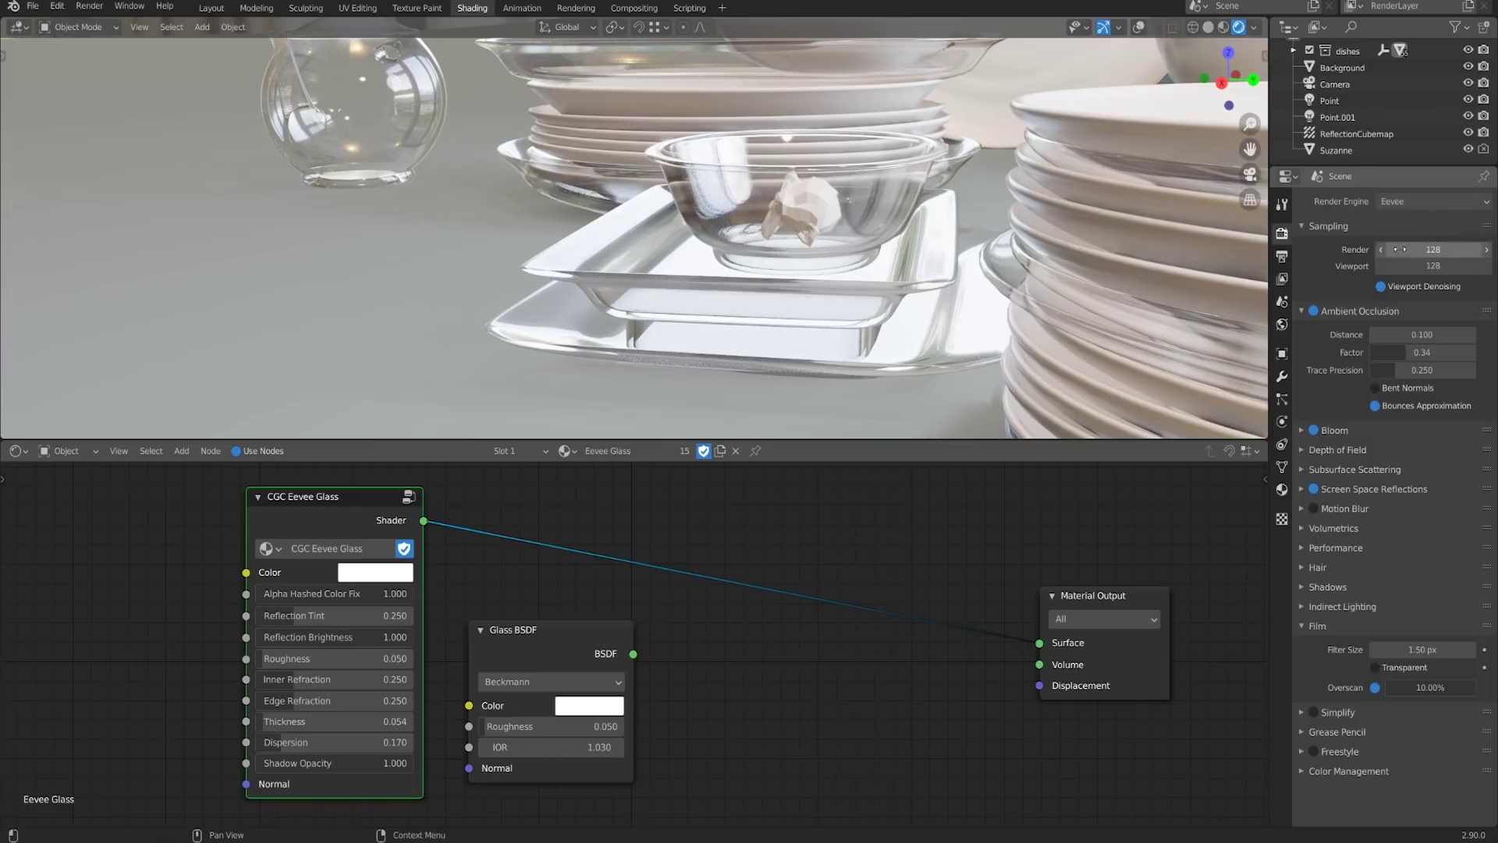
{"action": "left_click", "coordinate": [1426, 267]}
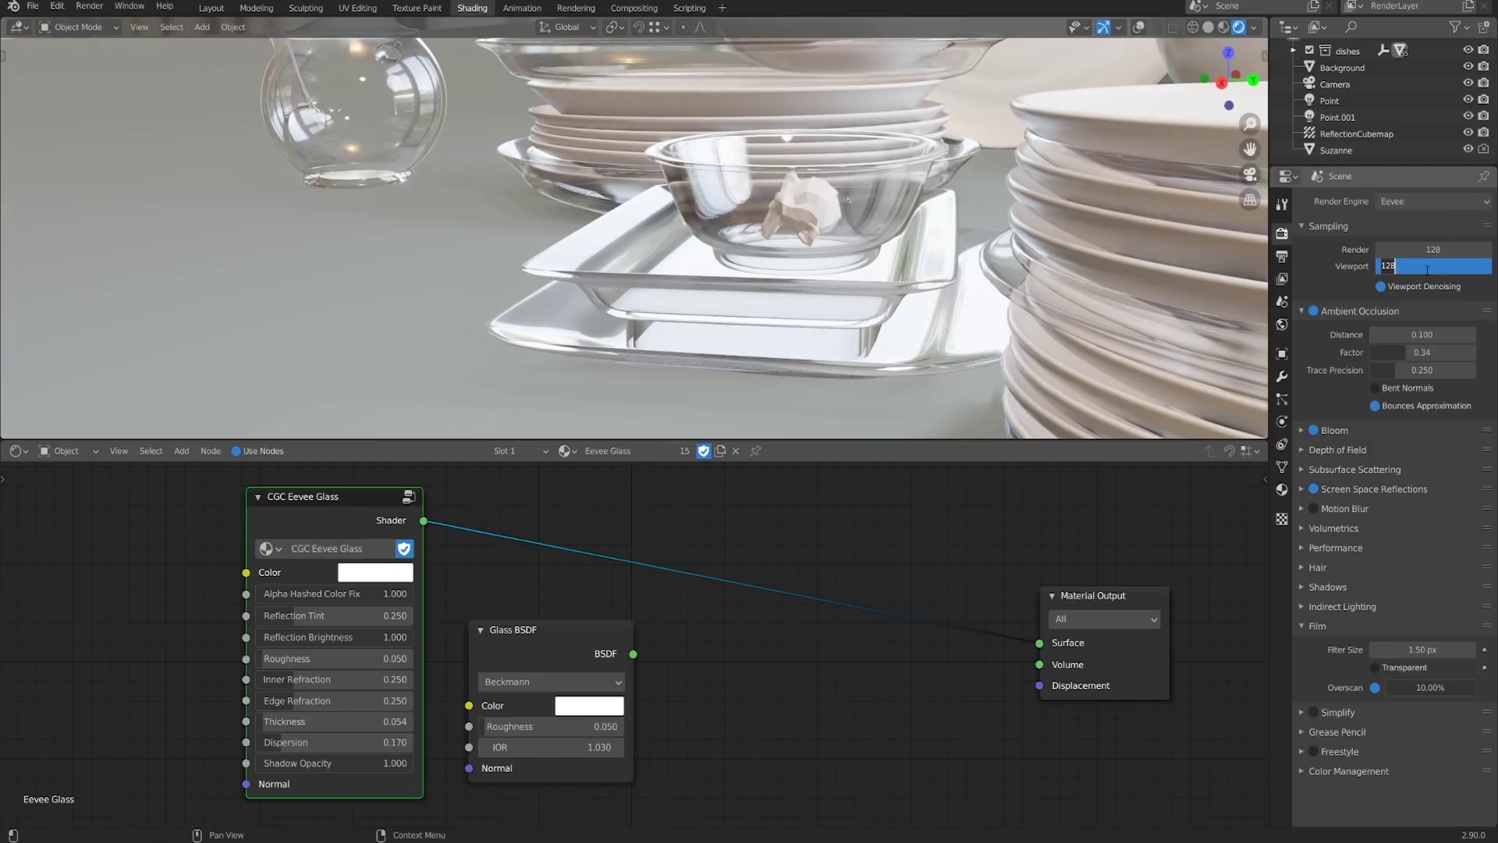
{"action": "key", "text": "Return"}
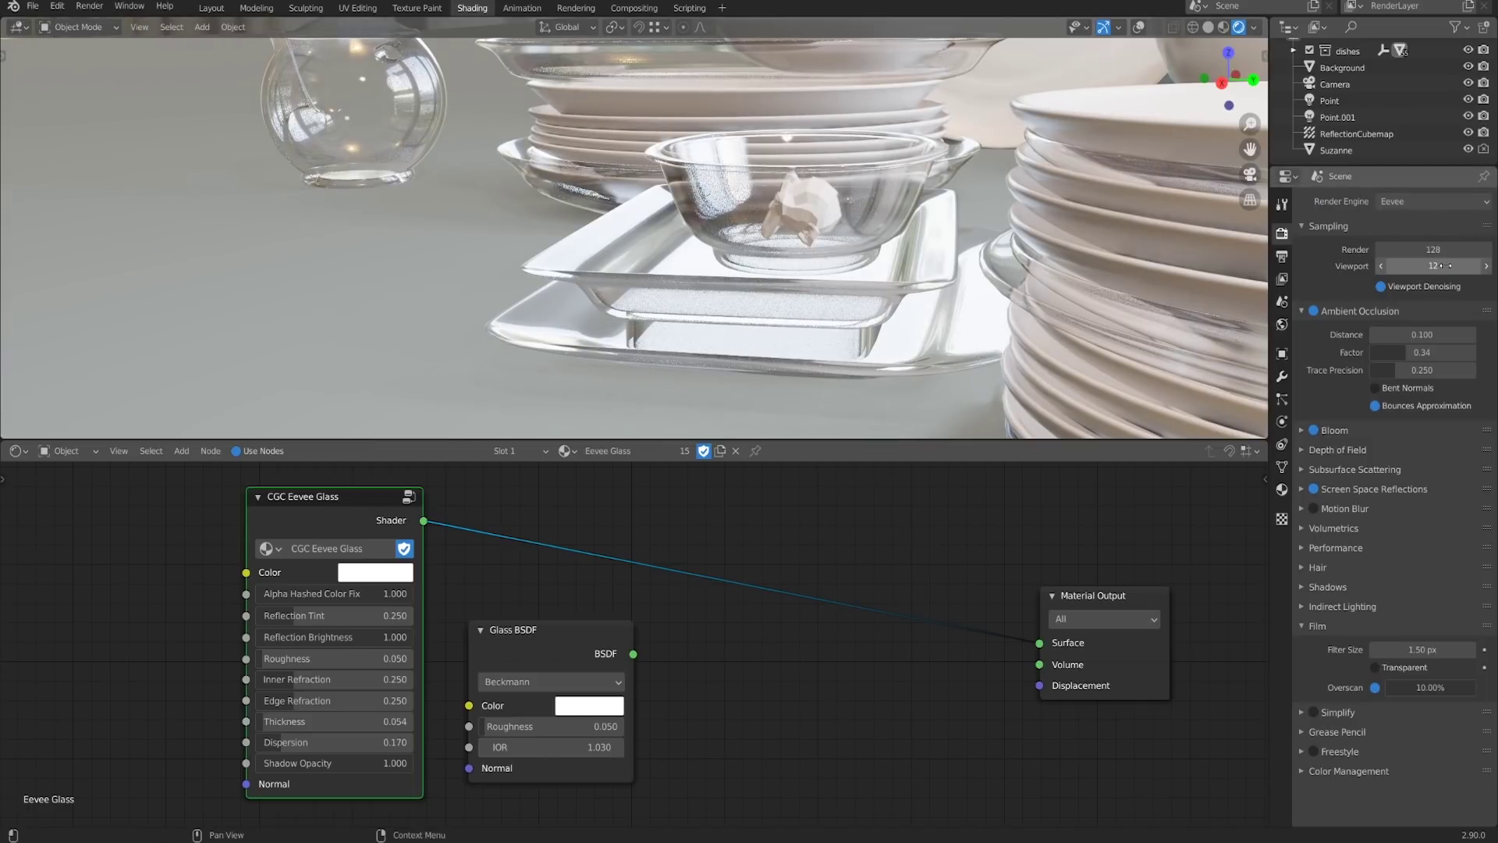
{"action": "left_click", "coordinate": [1442, 266]}
{"action": "type", "text": "128"}
{"action": "key", "text": "Return"}
{"action": "middle_click_drag", "start_coordinate": [763, 250], "coordinate": [899, 271]}
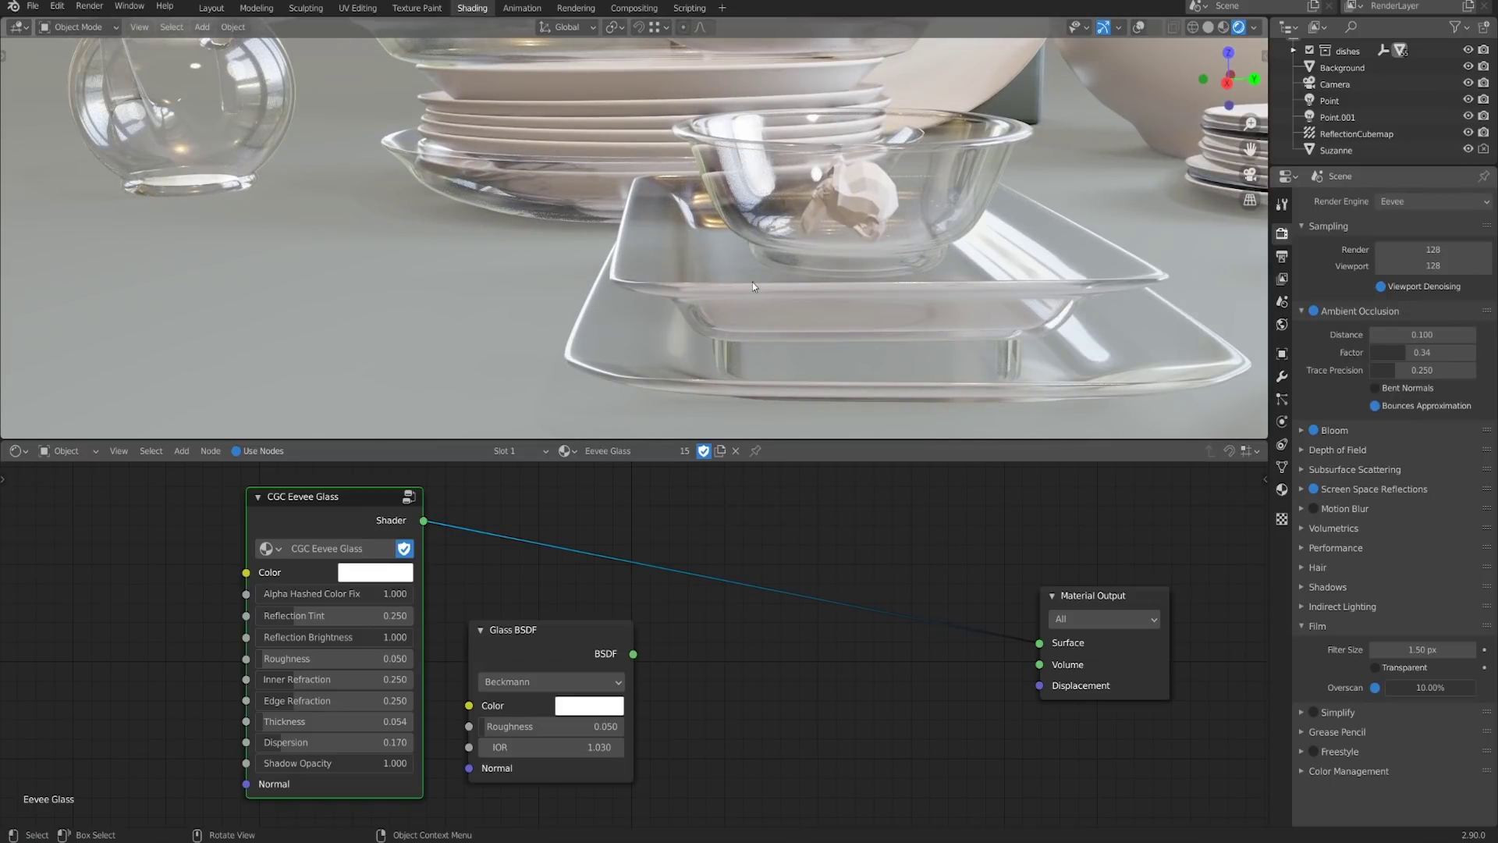
{"action": "left_click", "coordinate": [1283, 490]}
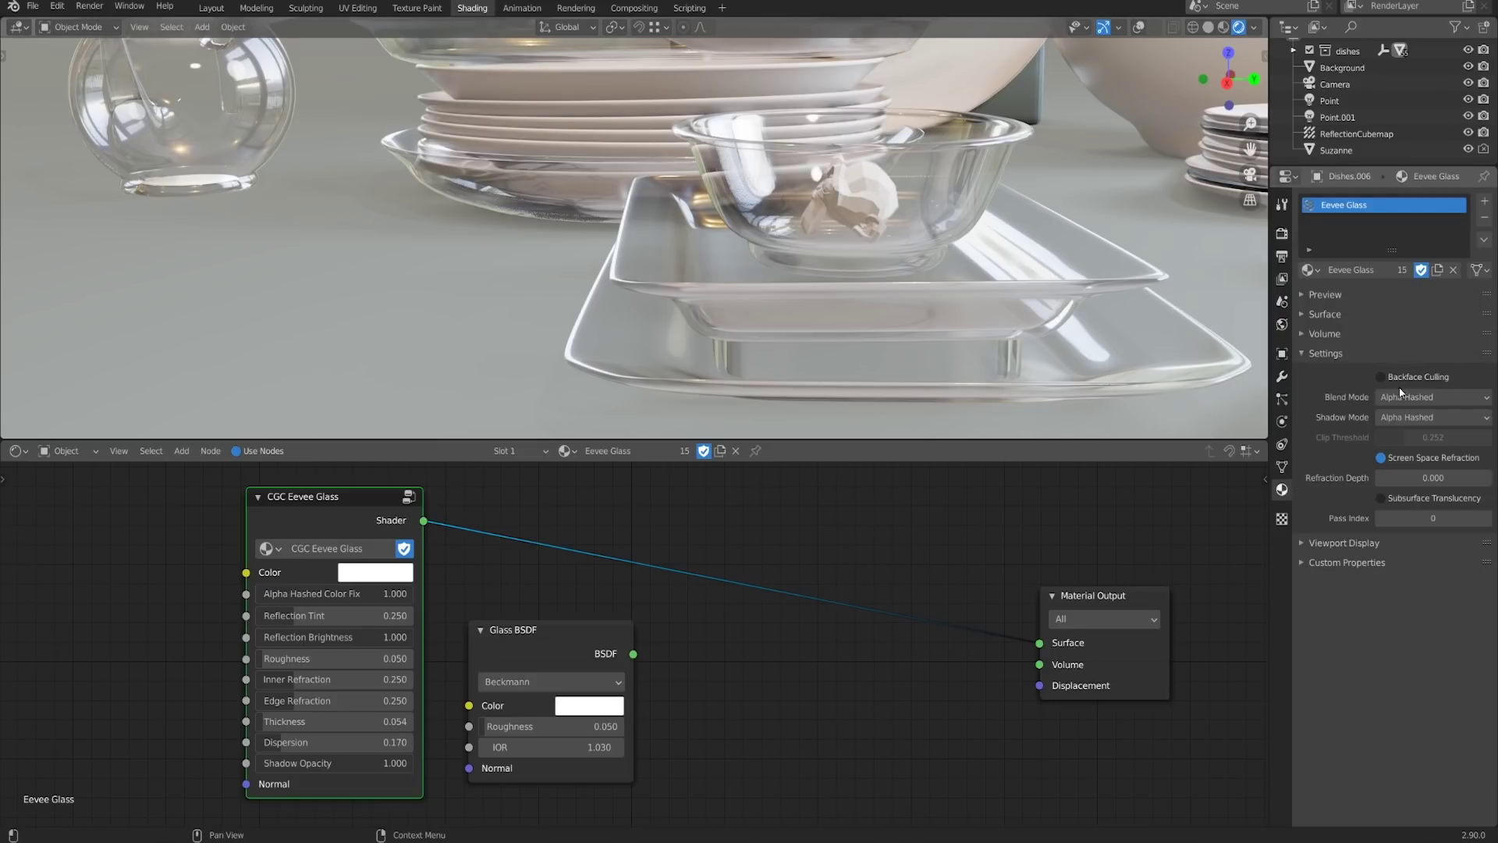
Try the Opaque shadow mode on the Eevee Glass material, inspect the trays, and restore Alpha Hashed
{"action": "left_click", "coordinate": [1431, 418]}
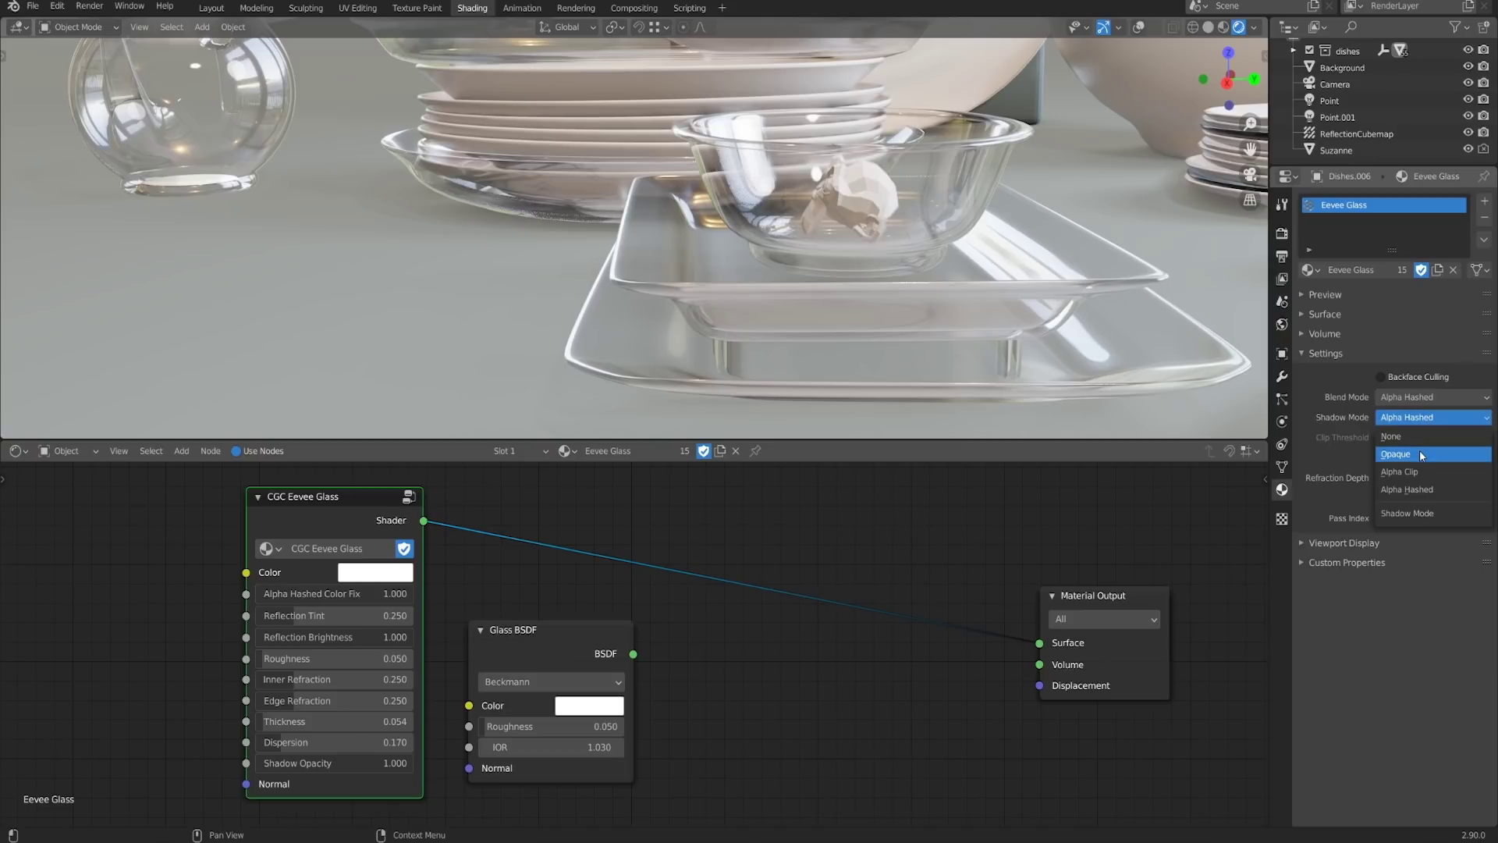
{"action": "left_click", "coordinate": [1421, 454]}
{"action": "middle_click_drag", "start_coordinate": [765, 312], "coordinate": [812, 344]}
{"action": "left_click", "coordinate": [1433, 417]}
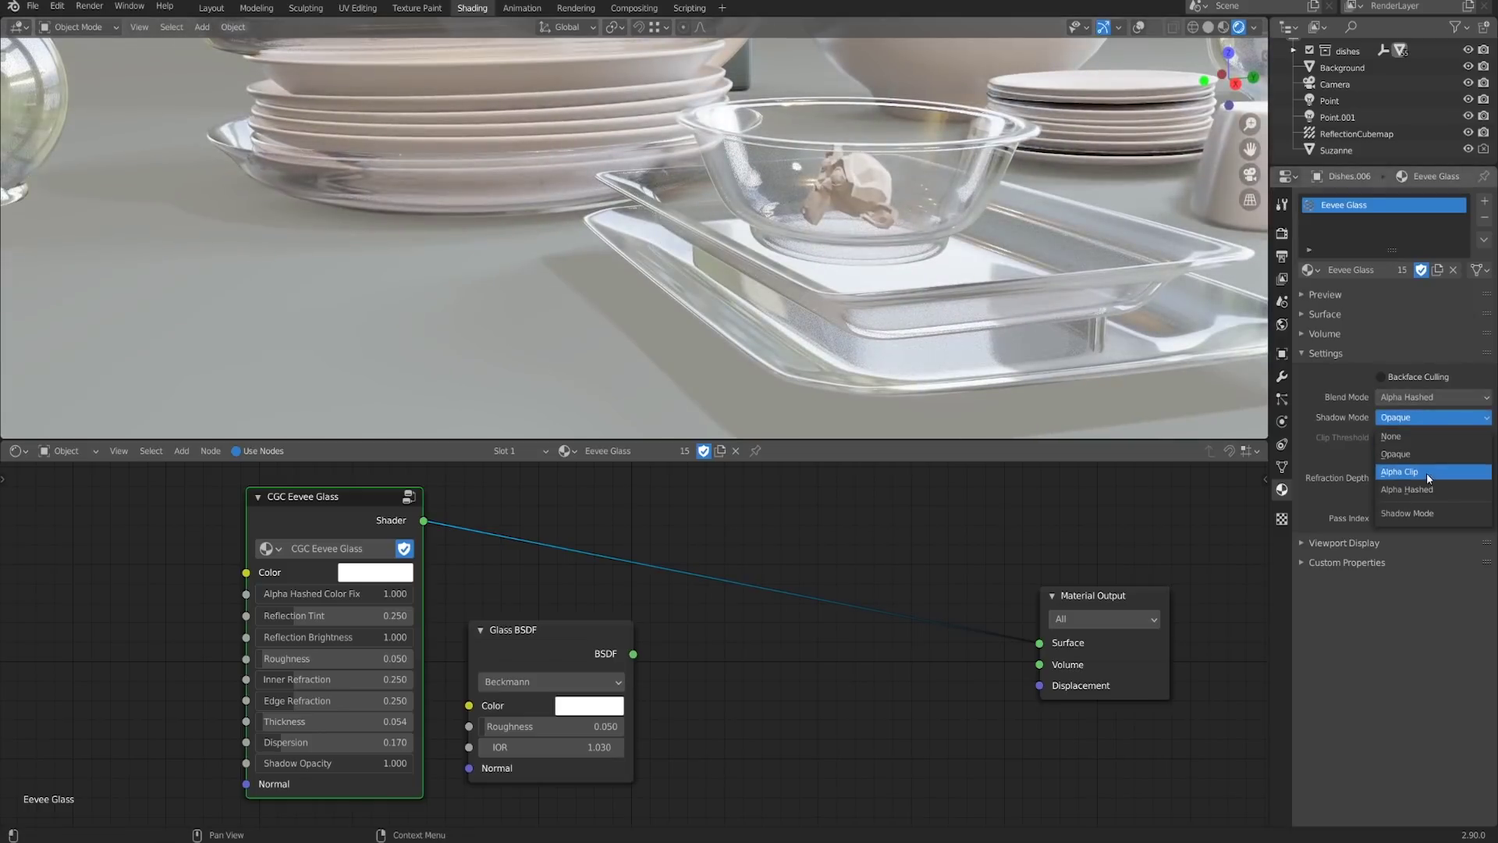
{"action": "left_click", "coordinate": [1409, 489]}
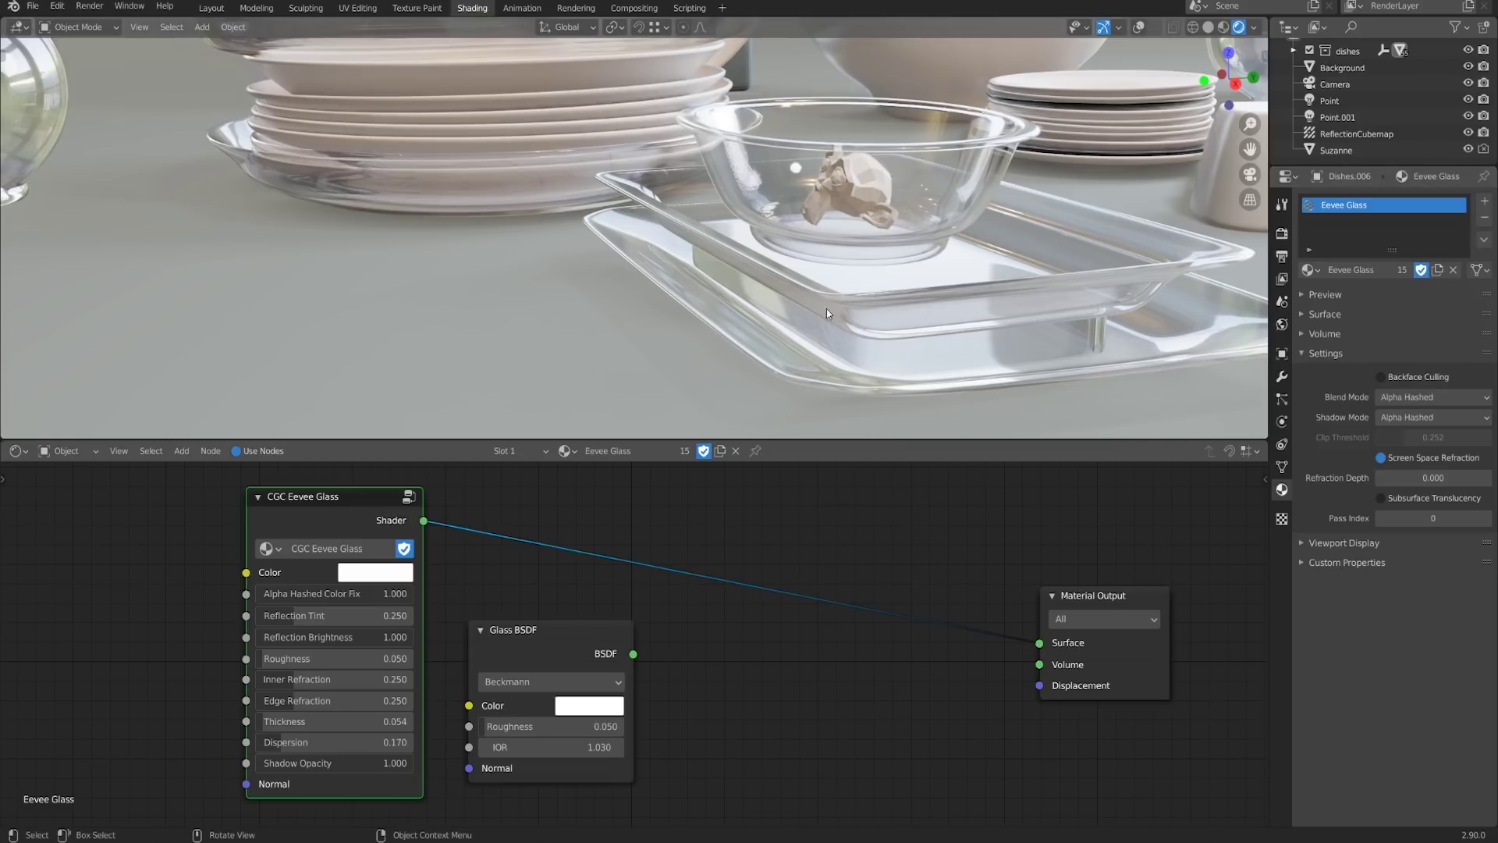
Toggle the material's Screen Space Refraction off and on, and check the Refraction option in Eevee's Screen Space Reflections render settings
{"action": "middle_click_drag", "start_coordinate": [827, 308], "coordinate": [940, 301]}
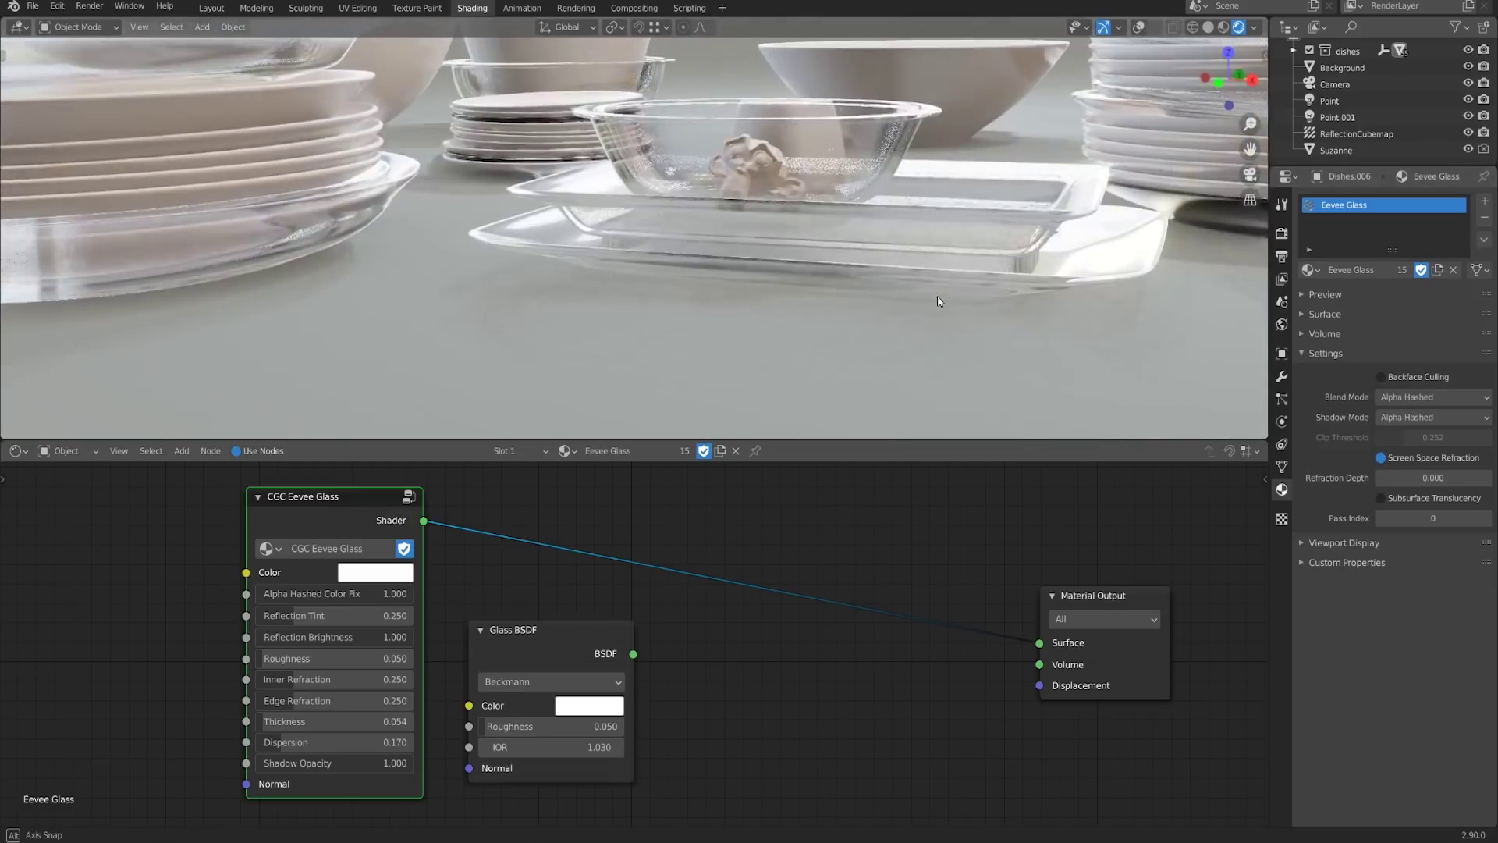
{"action": "left_click", "coordinate": [1383, 458]}
{"action": "left_click", "coordinate": [1382, 457]}
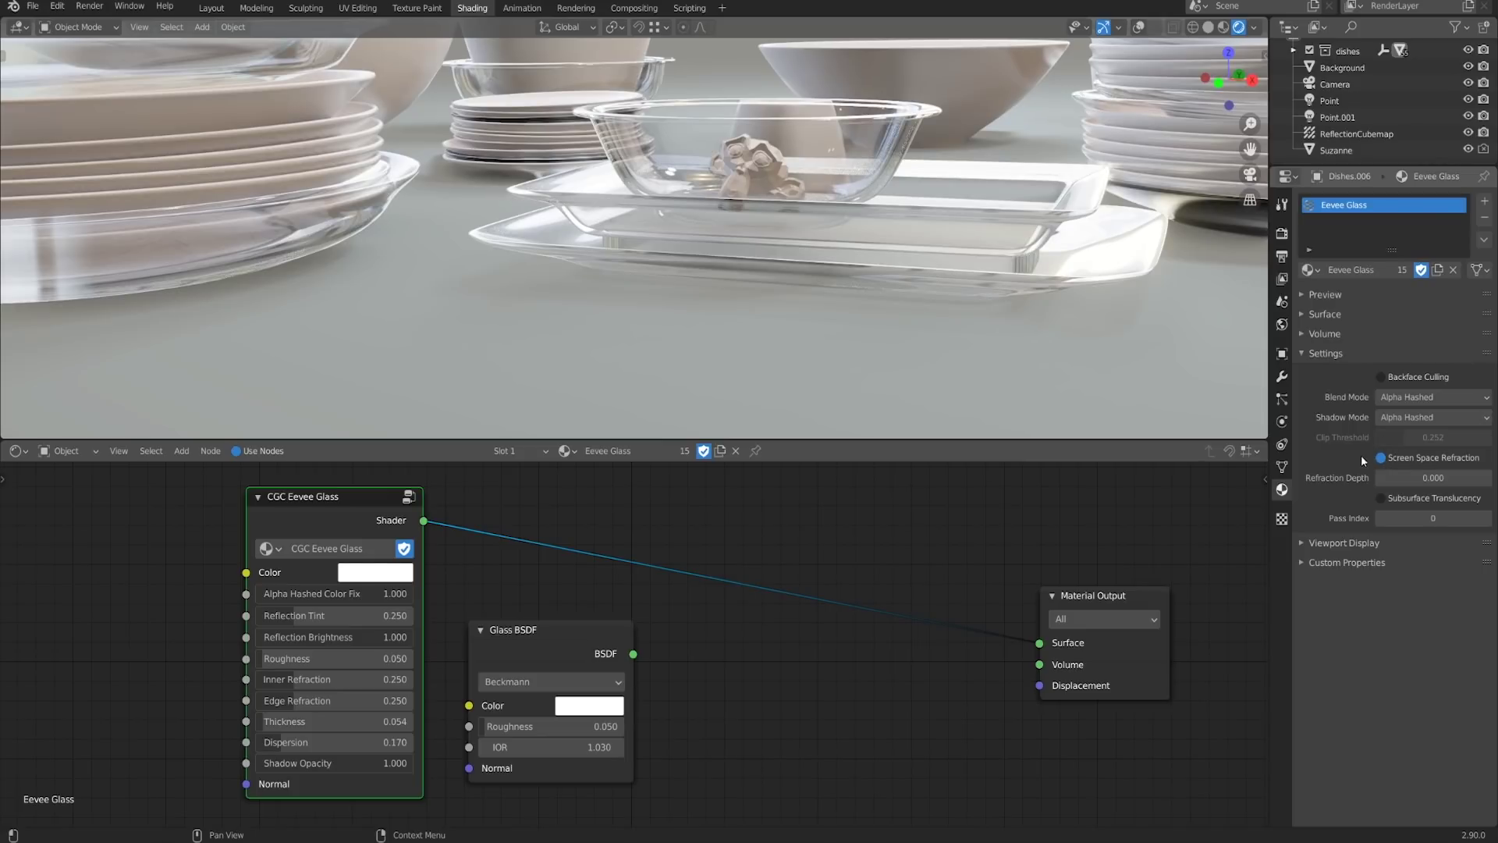
{"action": "left_click", "coordinate": [1283, 234]}
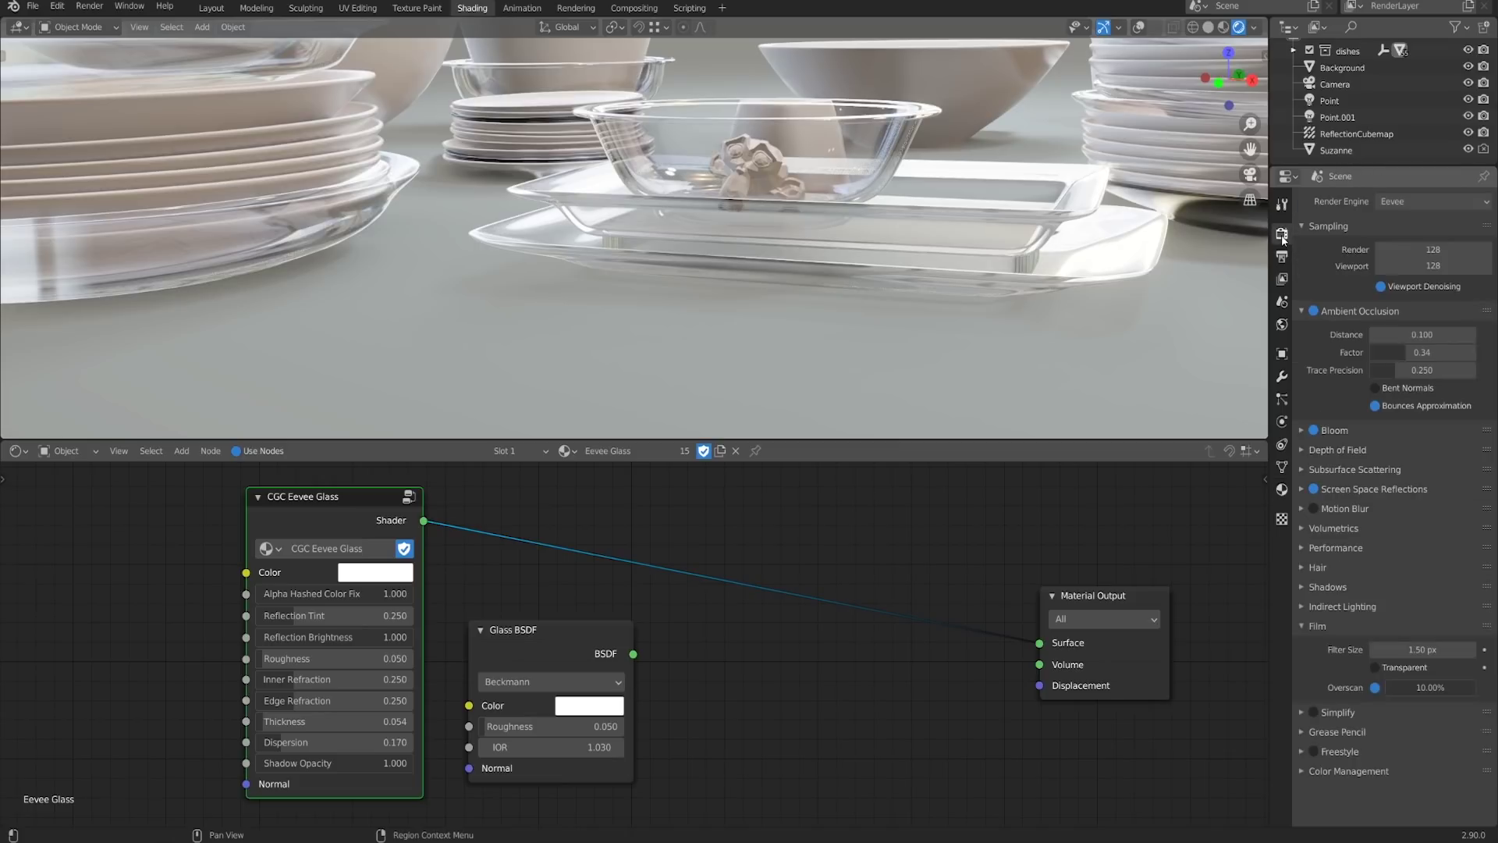
{"action": "left_click", "coordinate": [1376, 489]}
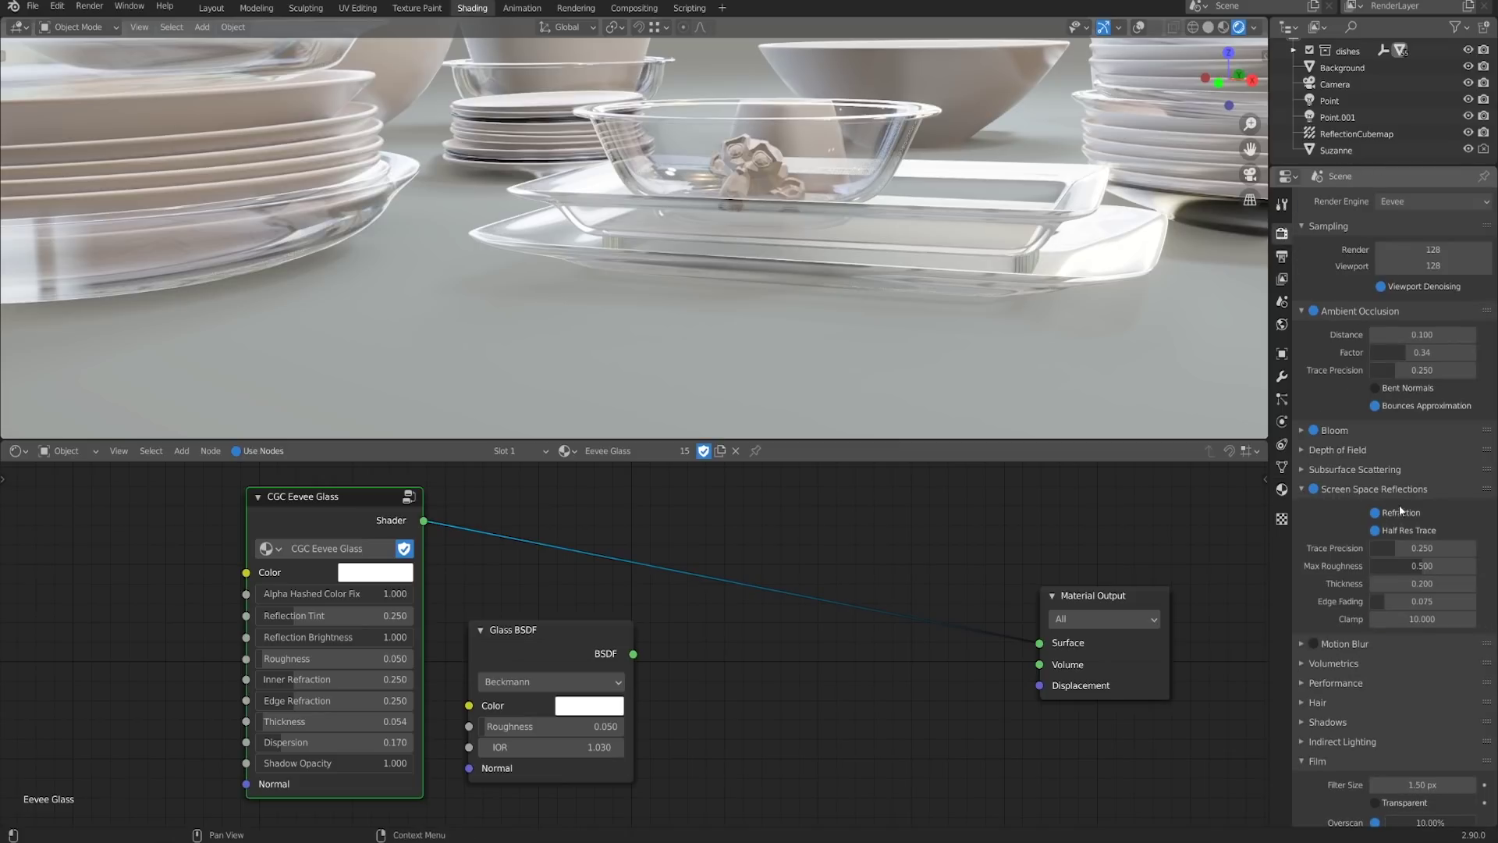
{"action": "left_click", "coordinate": [1282, 489]}
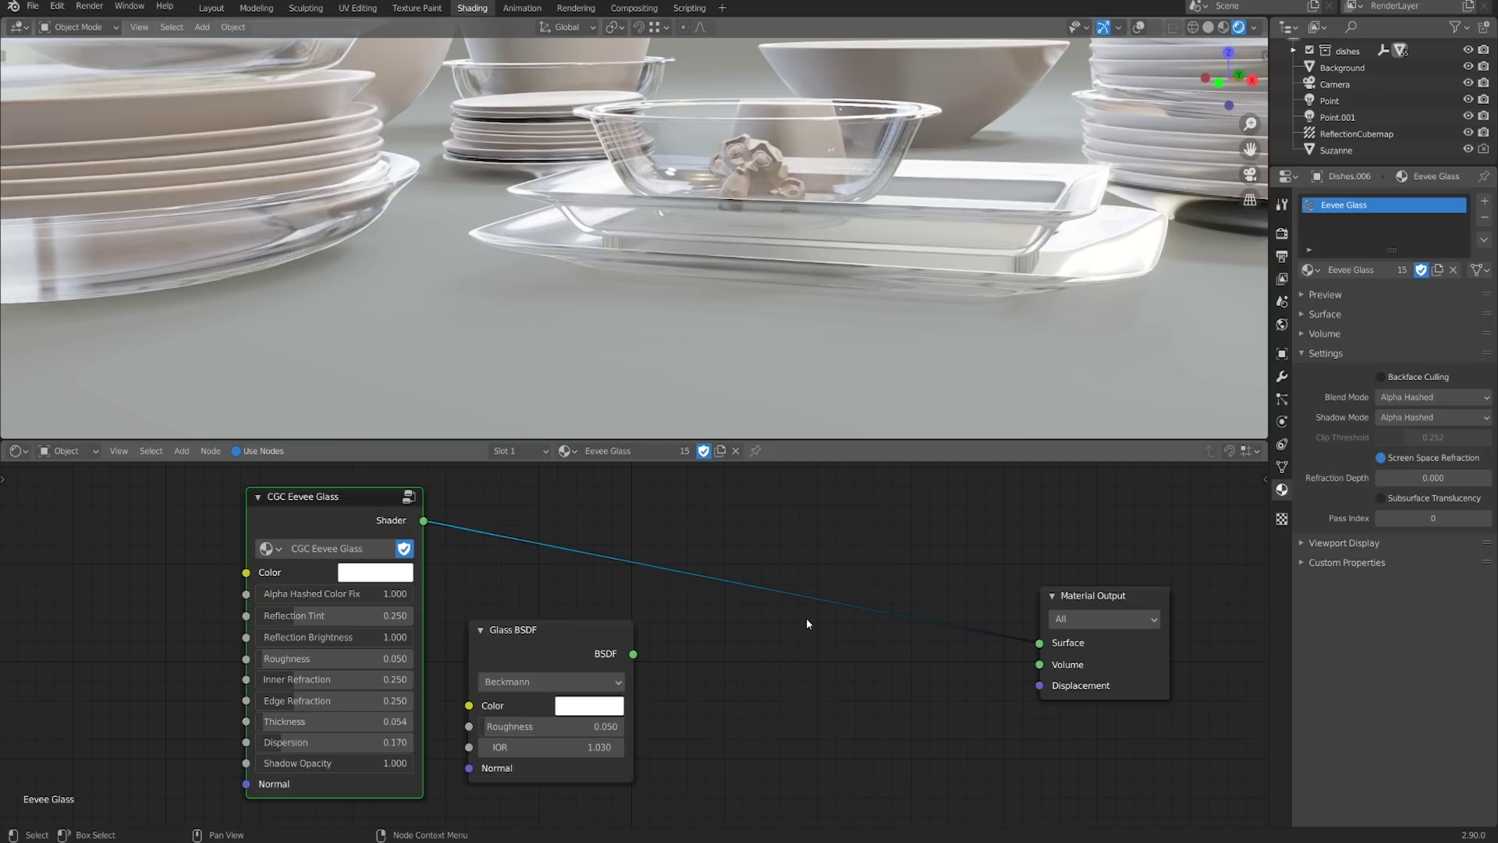
Add a Transparent BSDF node and a Glossy BSDF node in the empty area below the Glass BSDF
{"action": "middle_click_drag", "start_coordinate": [922, 269], "coordinate": [885, 292]}
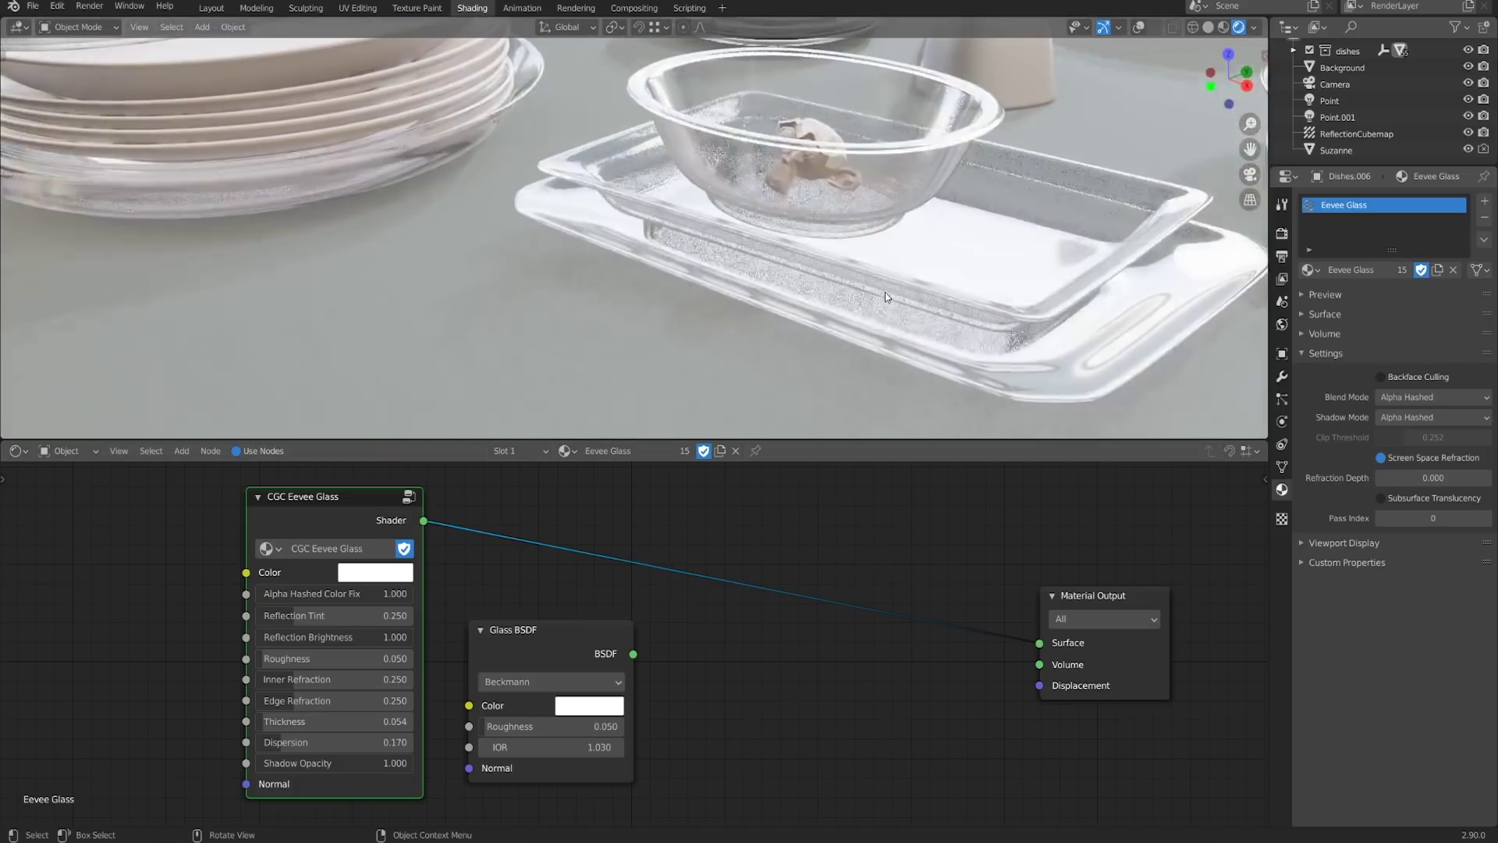
{"action": "scroll", "coordinate": [874, 693], "scroll_direction": "down", "scroll_amount": 2}
{"action": "middle_click_drag", "start_coordinate": [850, 645], "coordinate": [776, 591]}
{"action": "key", "text": "shift+a"}
{"action": "mouse_move", "coordinate": [813, 647]}
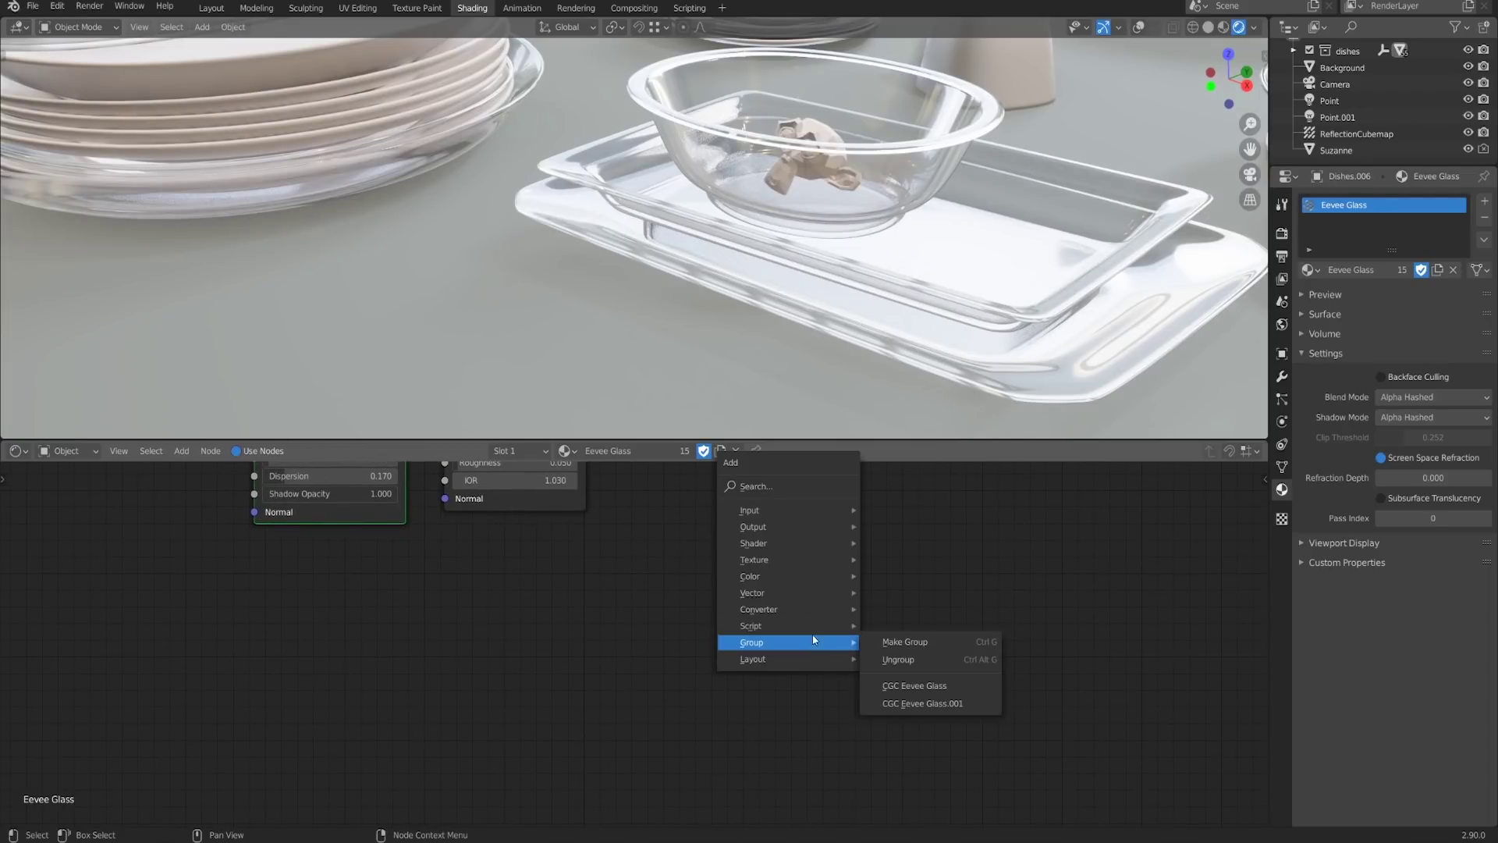
{"action": "mouse_move", "coordinate": [786, 539]}
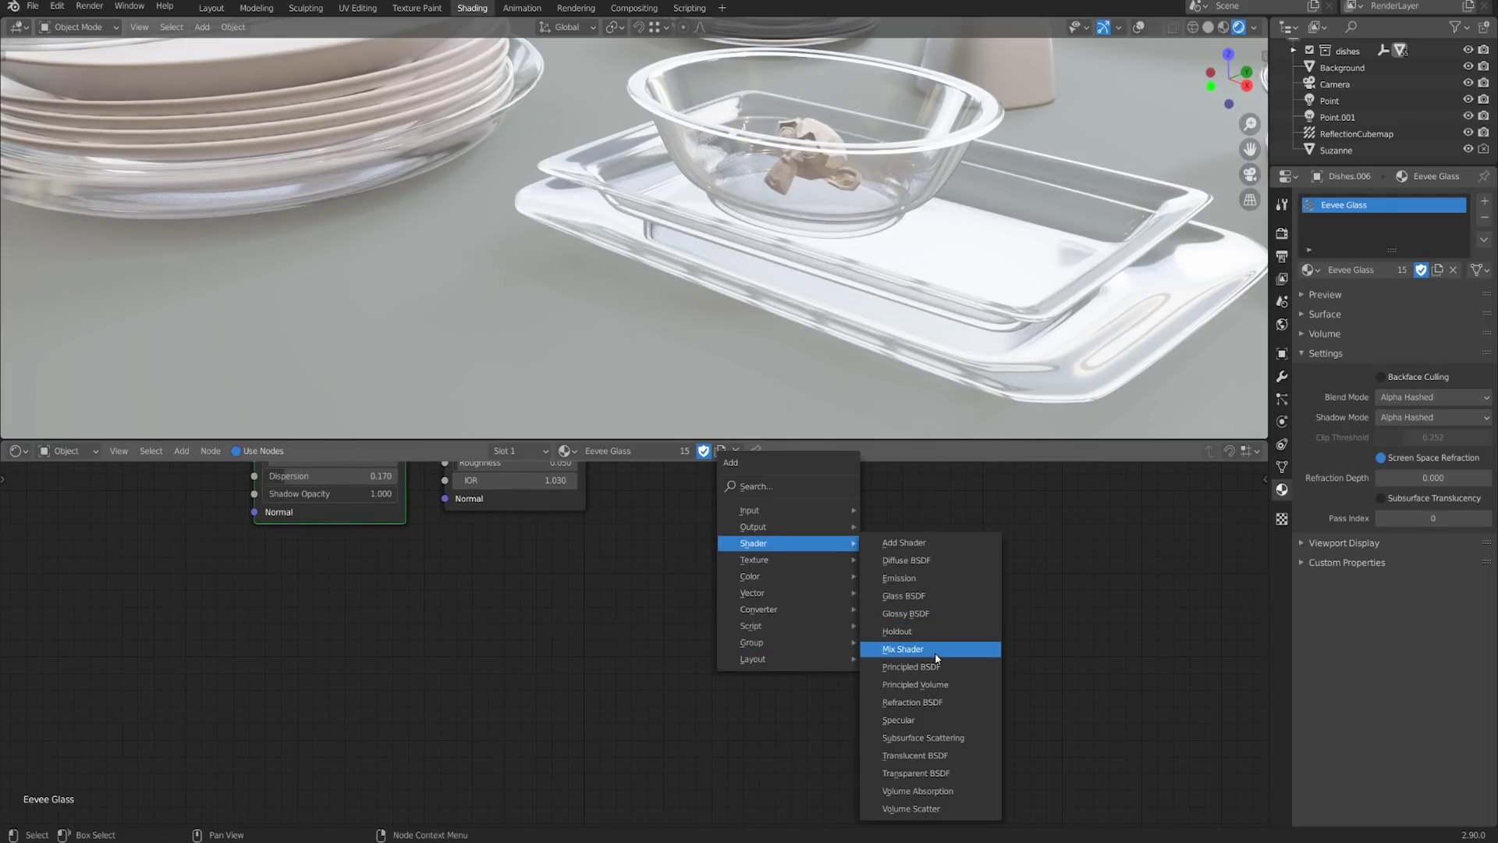
{"action": "left_click", "coordinate": [917, 774]}
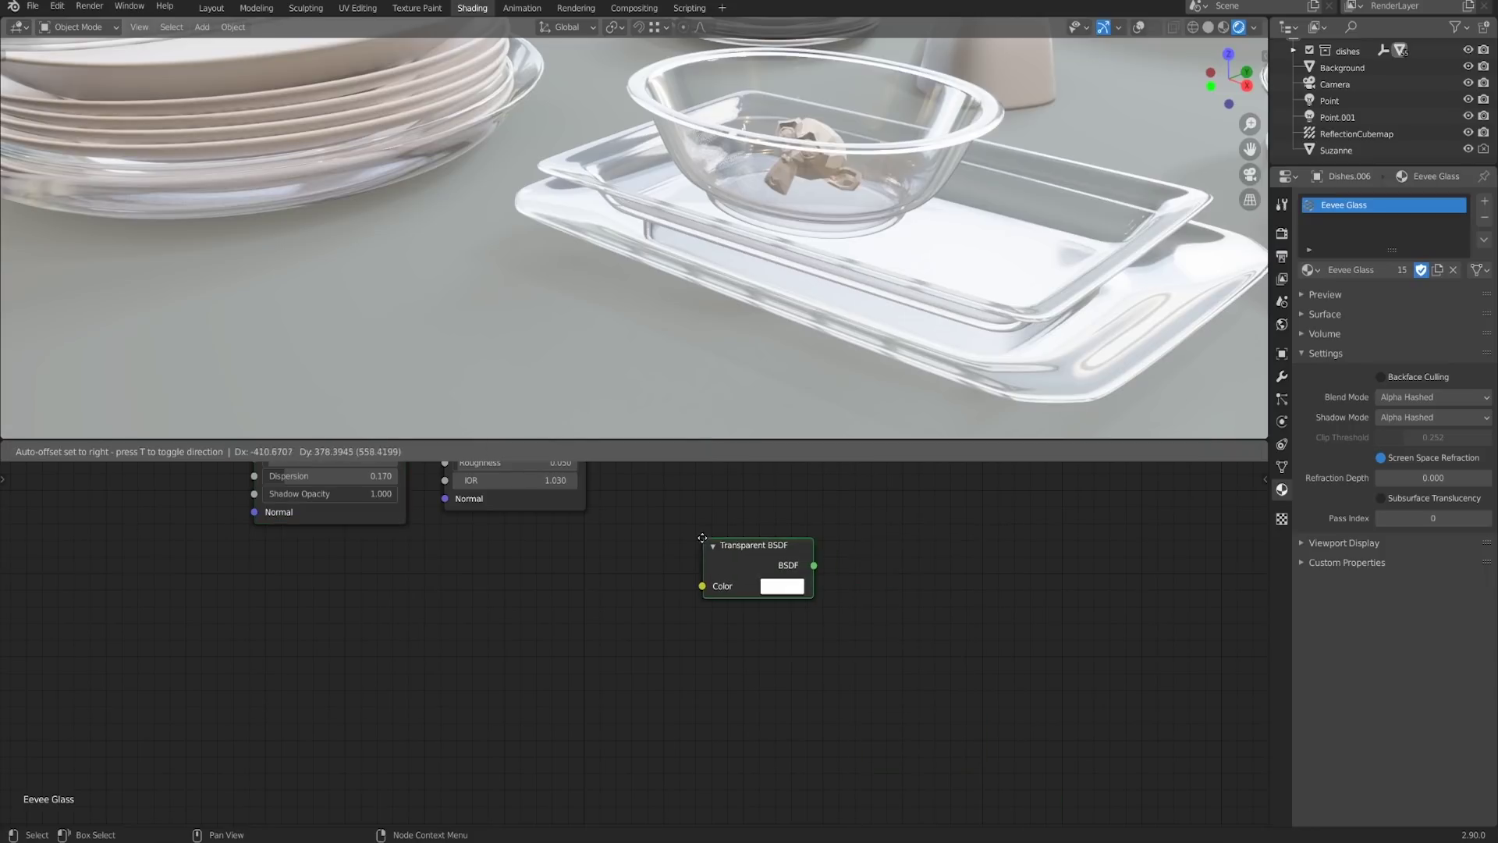
{"action": "left_click", "coordinate": [769, 554]}
{"action": "key", "text": "shift+a"}
{"action": "mouse_move", "coordinate": [887, 595]}
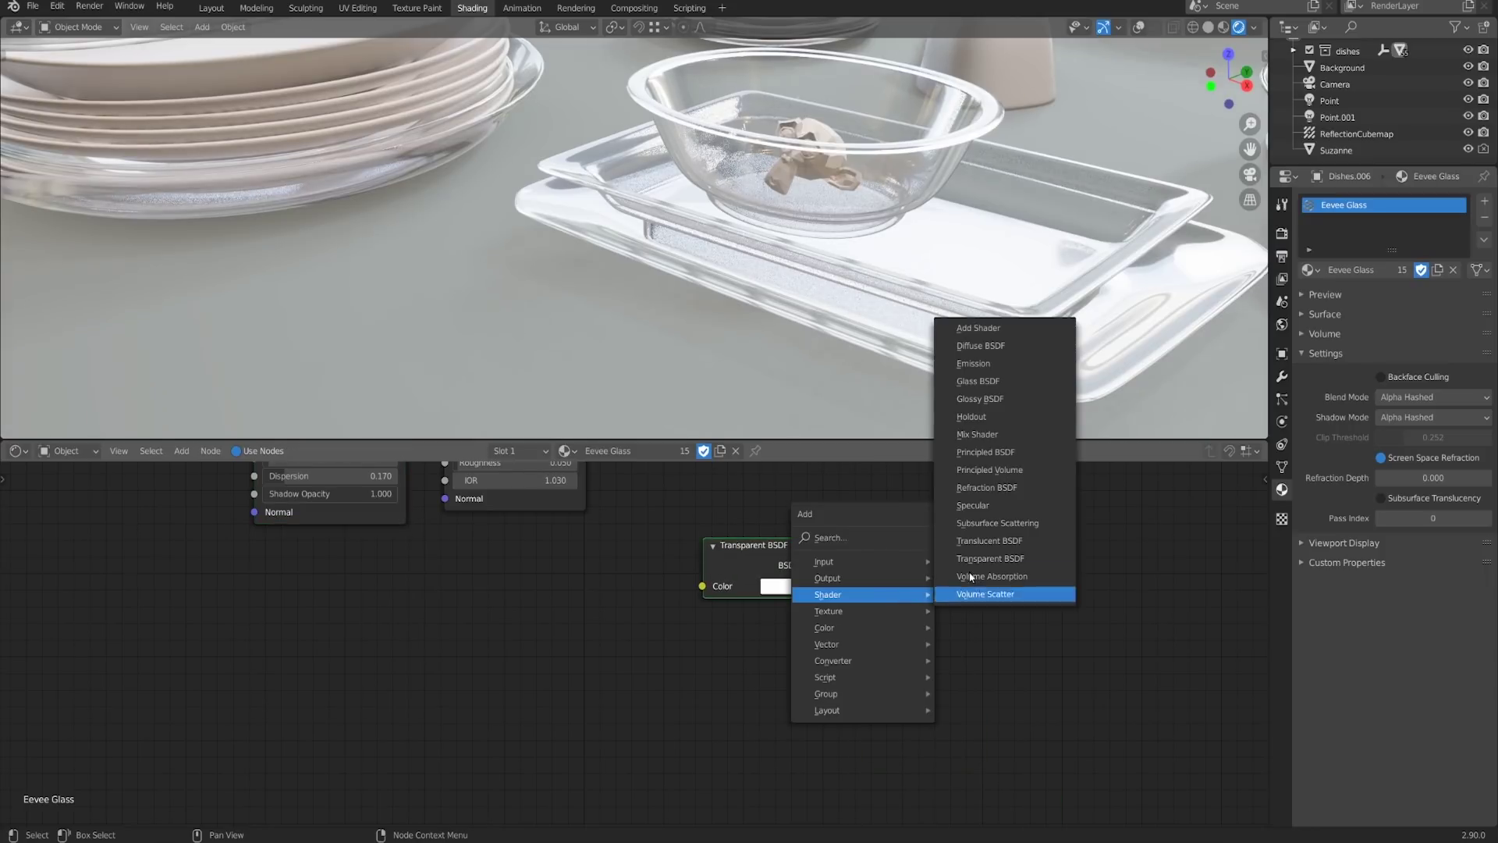
{"action": "left_click", "coordinate": [981, 399]}
{"action": "left_click", "coordinate": [768, 624]}
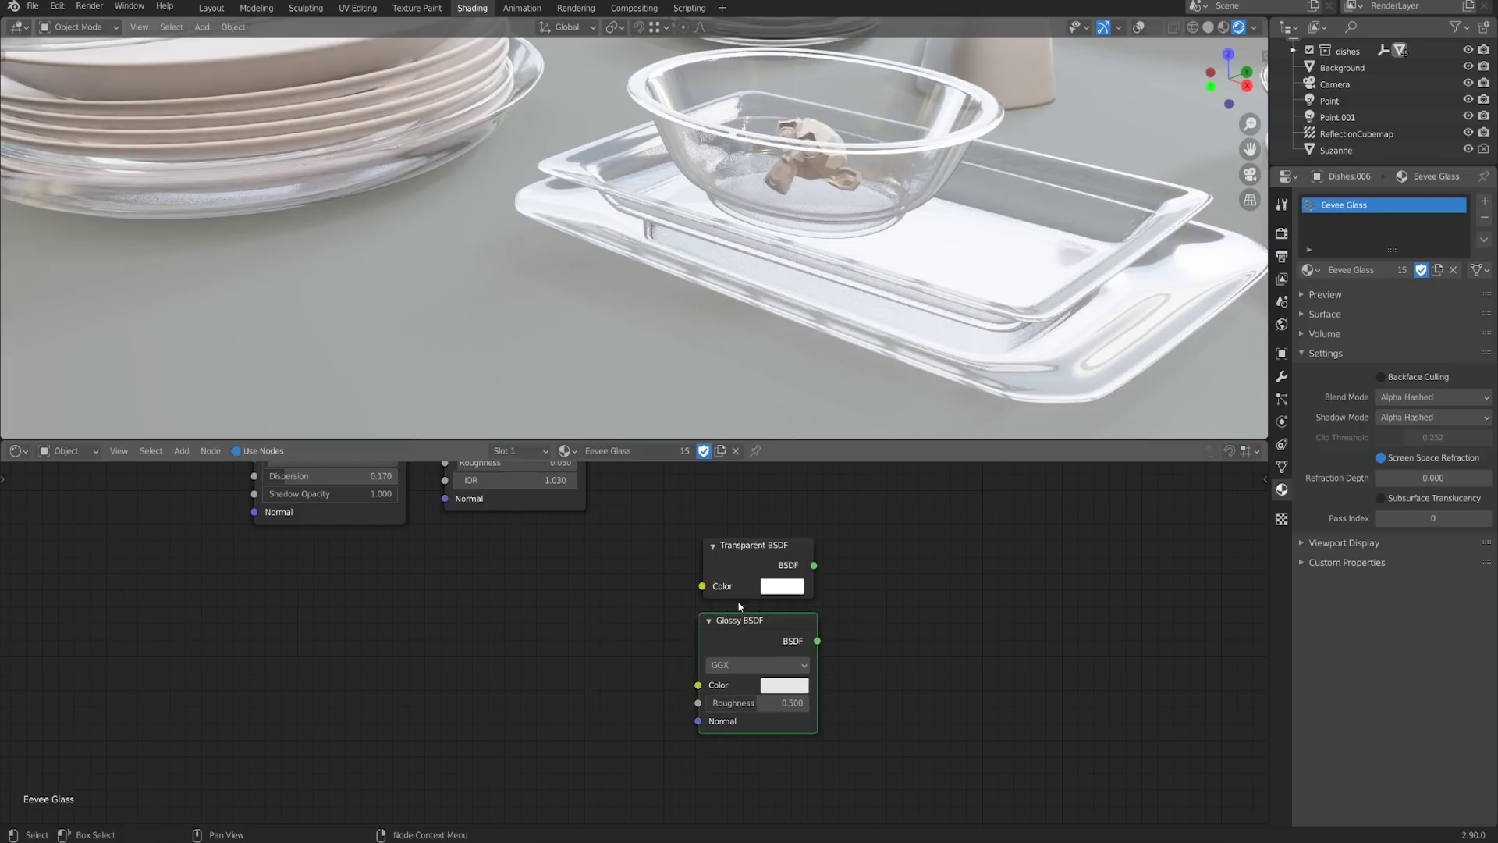
Add a Mix Shader combining the Transparent BSDF and Glossy BSDF, and route it to the Material Output
{"action": "middle_click_drag", "start_coordinate": [991, 568], "coordinate": [901, 601]}
{"action": "key", "text": "shift+a"}
{"action": "mouse_move", "coordinate": [901, 600]}
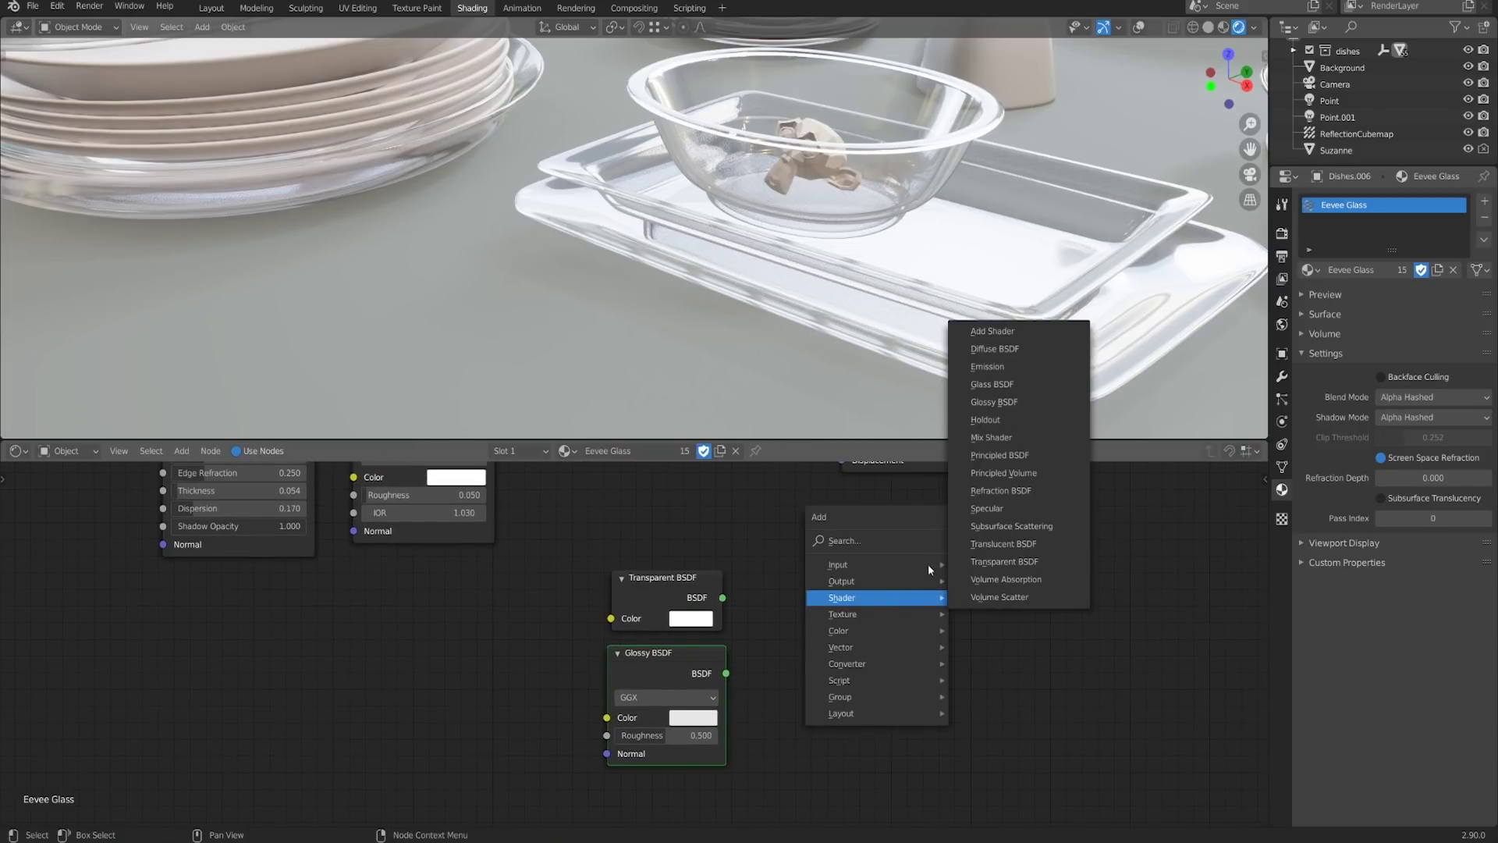
{"action": "left_click", "coordinate": [1004, 438]}
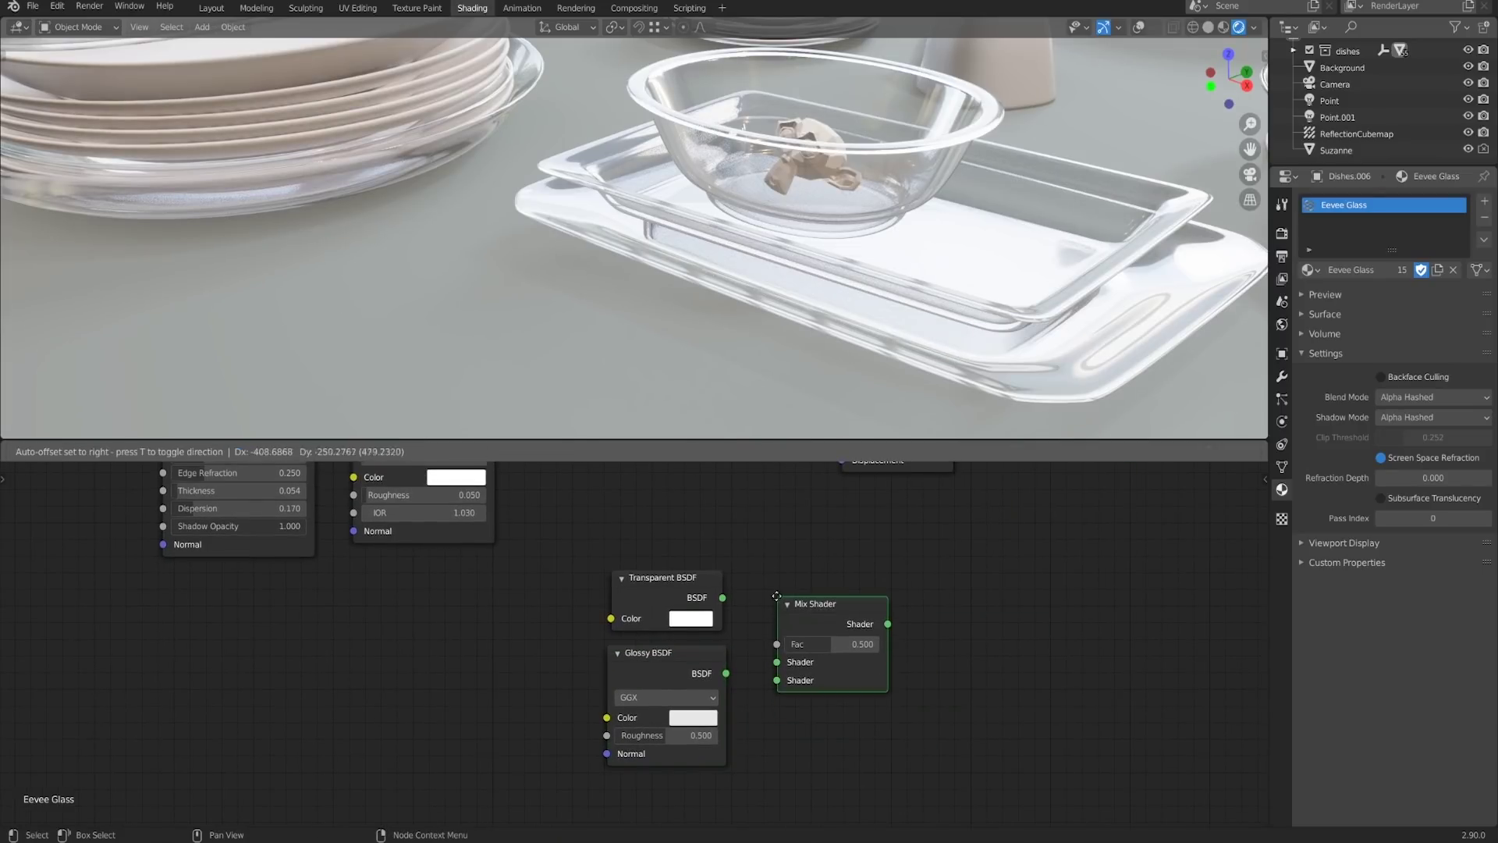
{"action": "left_click", "coordinate": [779, 600]}
{"action": "left_click_drag", "start_coordinate": [722, 598], "coordinate": [777, 681]}
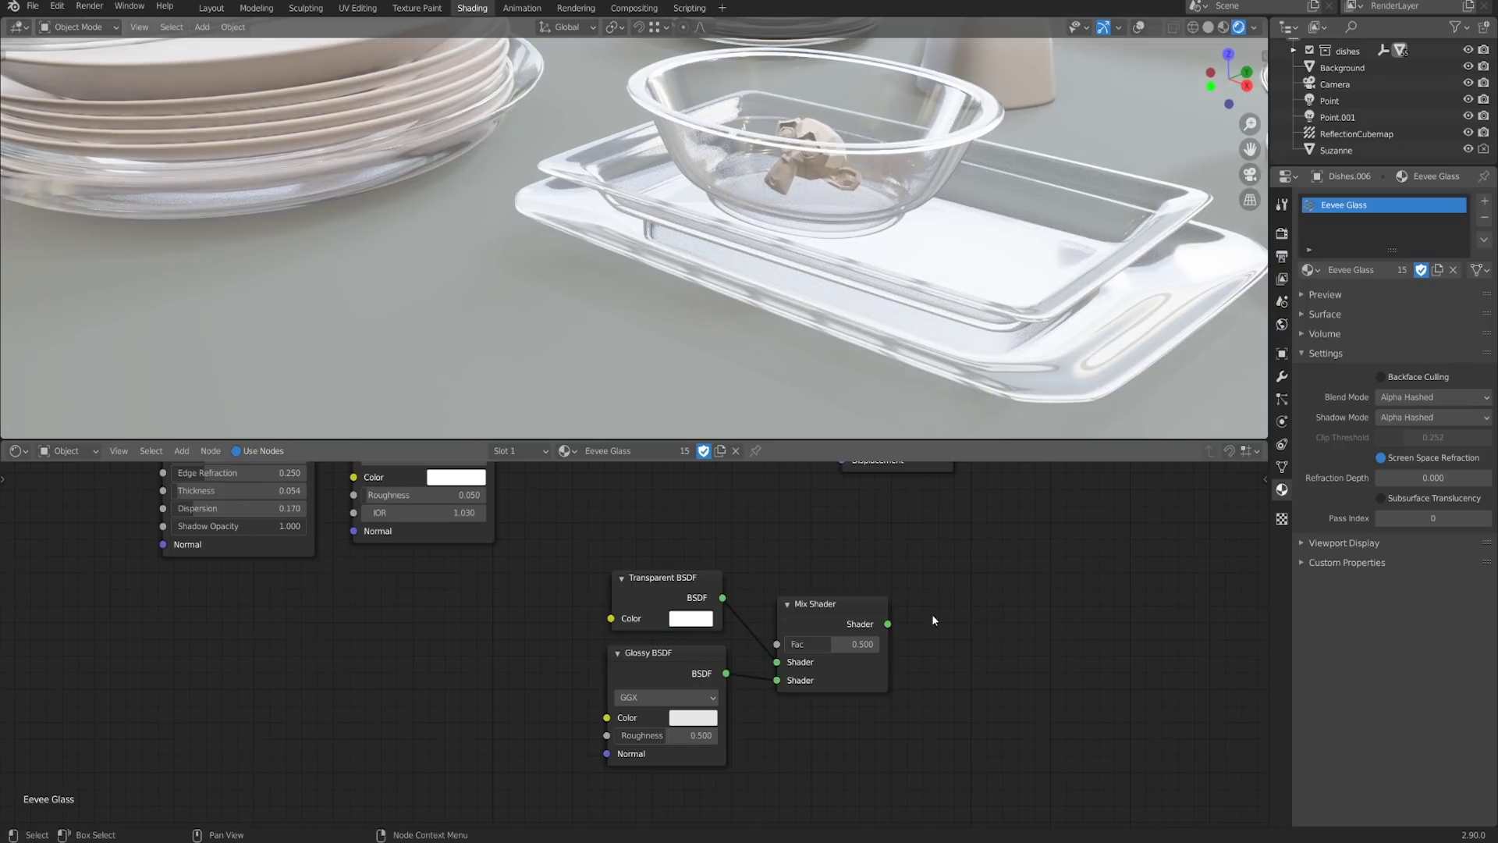
{"action": "left_click", "coordinate": [853, 610], "text": "ctrl+shift"}
Set the Glossy BSDF's roughness to 0 and stack the Transparent and Glossy nodes farther from the Mix Shader
{"action": "middle_click_drag", "start_coordinate": [955, 612], "coordinate": [1009, 622]}
{"action": "left_click_drag", "start_coordinate": [711, 593], "coordinate": [640, 588]}
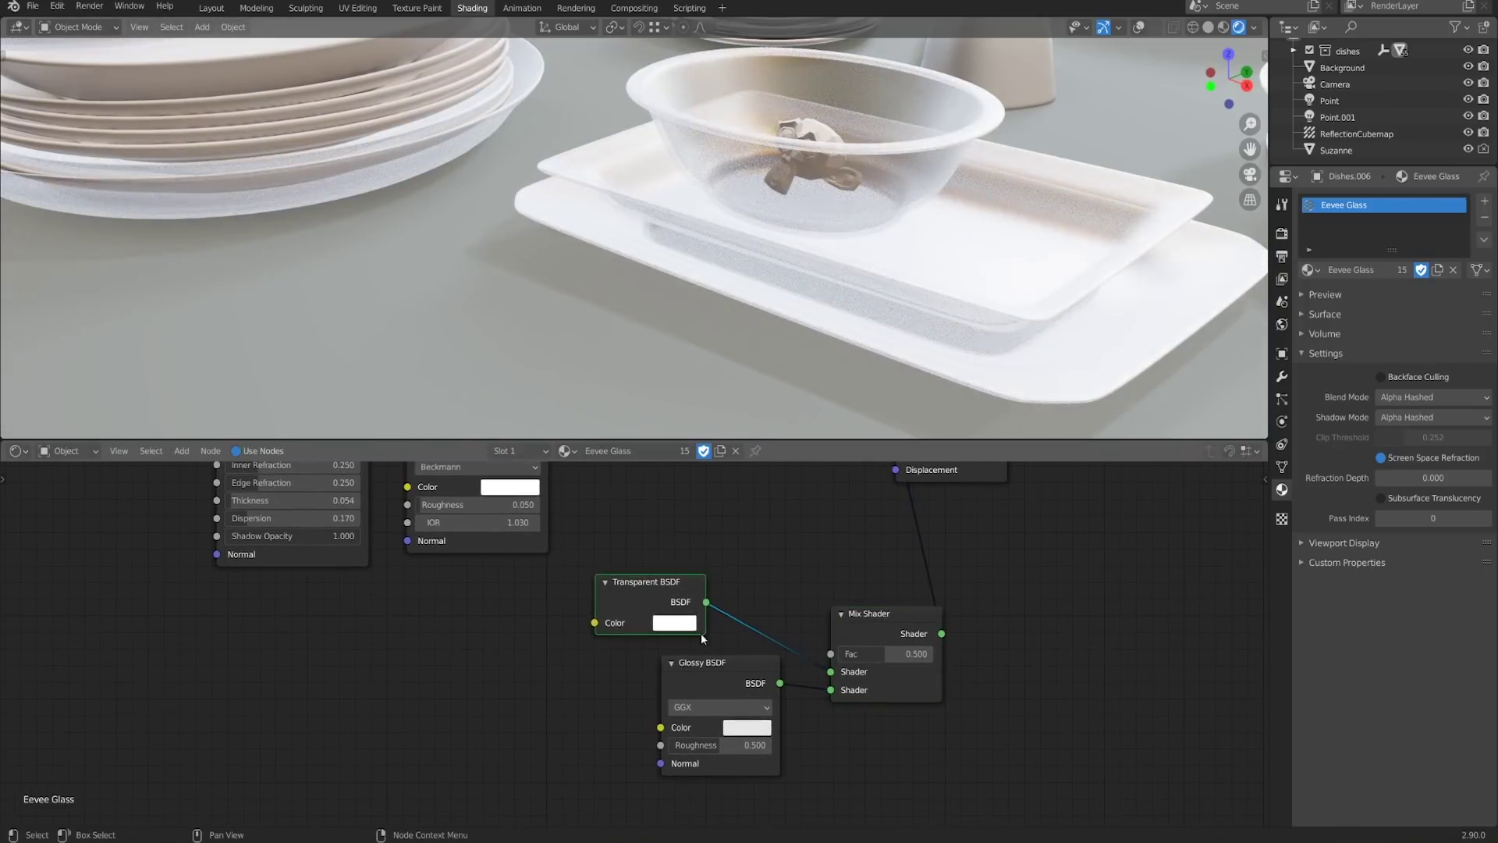
{"action": "left_click_drag", "start_coordinate": [706, 661], "coordinate": [628, 646]}
{"action": "left_click_drag", "start_coordinate": [631, 734], "coordinate": [578, 733]}
{"action": "mouse_move", "coordinate": [808, 281]}
{"action": "middle_mouse_down"}
{"action": "mouse_move", "coordinate": [769, 308]}
{"action": "mouse_move", "coordinate": [815, 254]}
{"action": "mouse_move", "coordinate": [863, 258]}
{"action": "mouse_move", "coordinate": [815, 307]}
{"action": "mouse_move", "coordinate": [819, 295]}
{"action": "middle_mouse_up"}
{"action": "scroll", "coordinate": [816, 306], "scroll_direction": "up", "scroll_amount": 1}
{"action": "left_click_drag", "start_coordinate": [661, 670], "coordinate": [670, 675]}
{"action": "left_click", "coordinate": [681, 585], "text": "shift"}
{"action": "left_click_drag", "start_coordinate": [681, 586], "coordinate": [681, 623]}
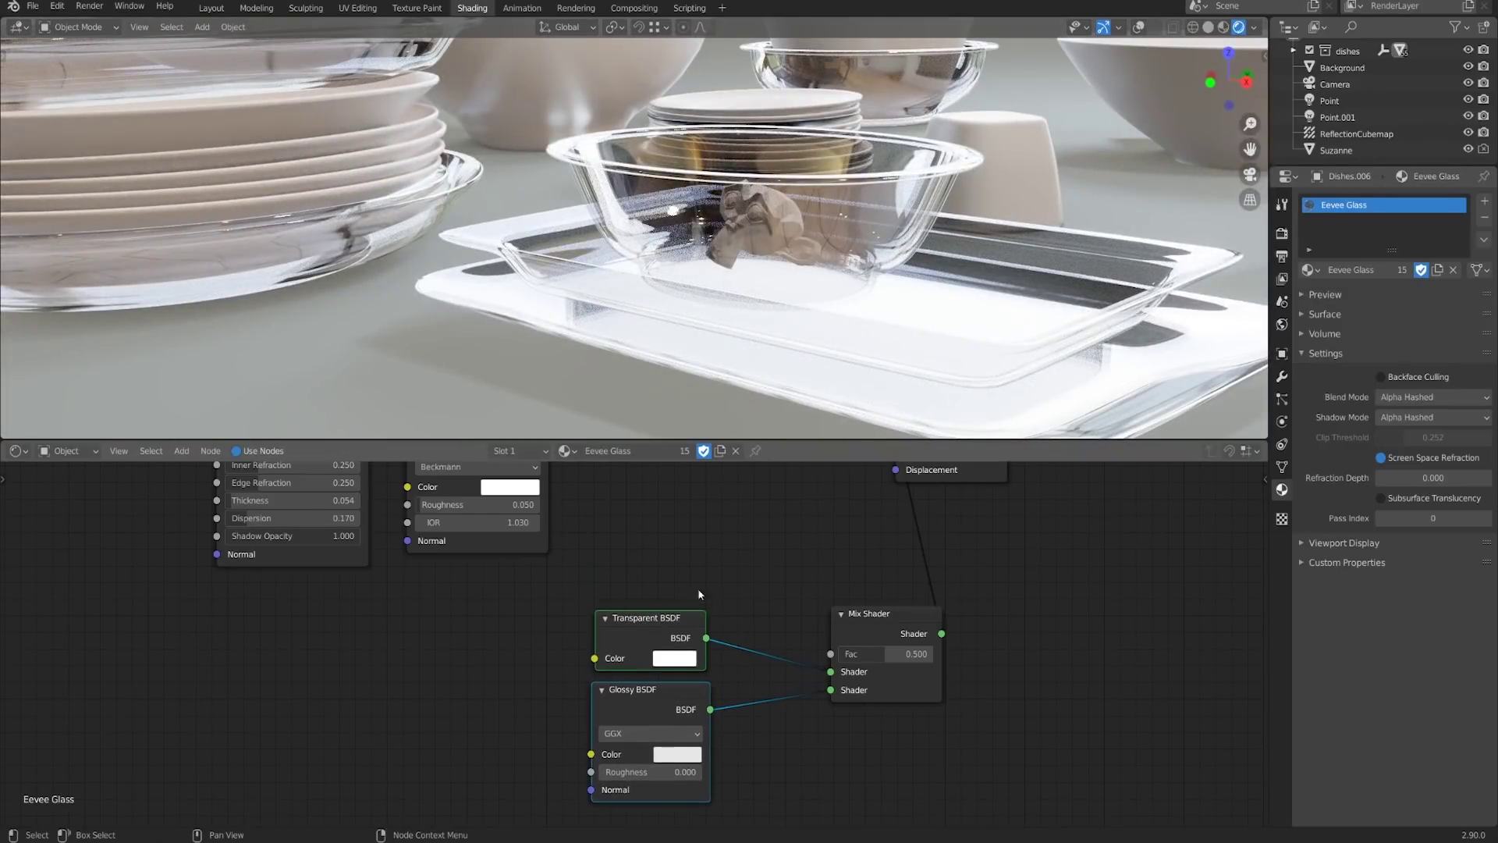
{"action": "left_click", "coordinate": [752, 545]}
Try driving the Mix Shader's Fac with a Fresnel node at IOR 1.260, and delete the Fresnel node
{"action": "middle_click_drag", "start_coordinate": [753, 551], "coordinate": [754, 563]}
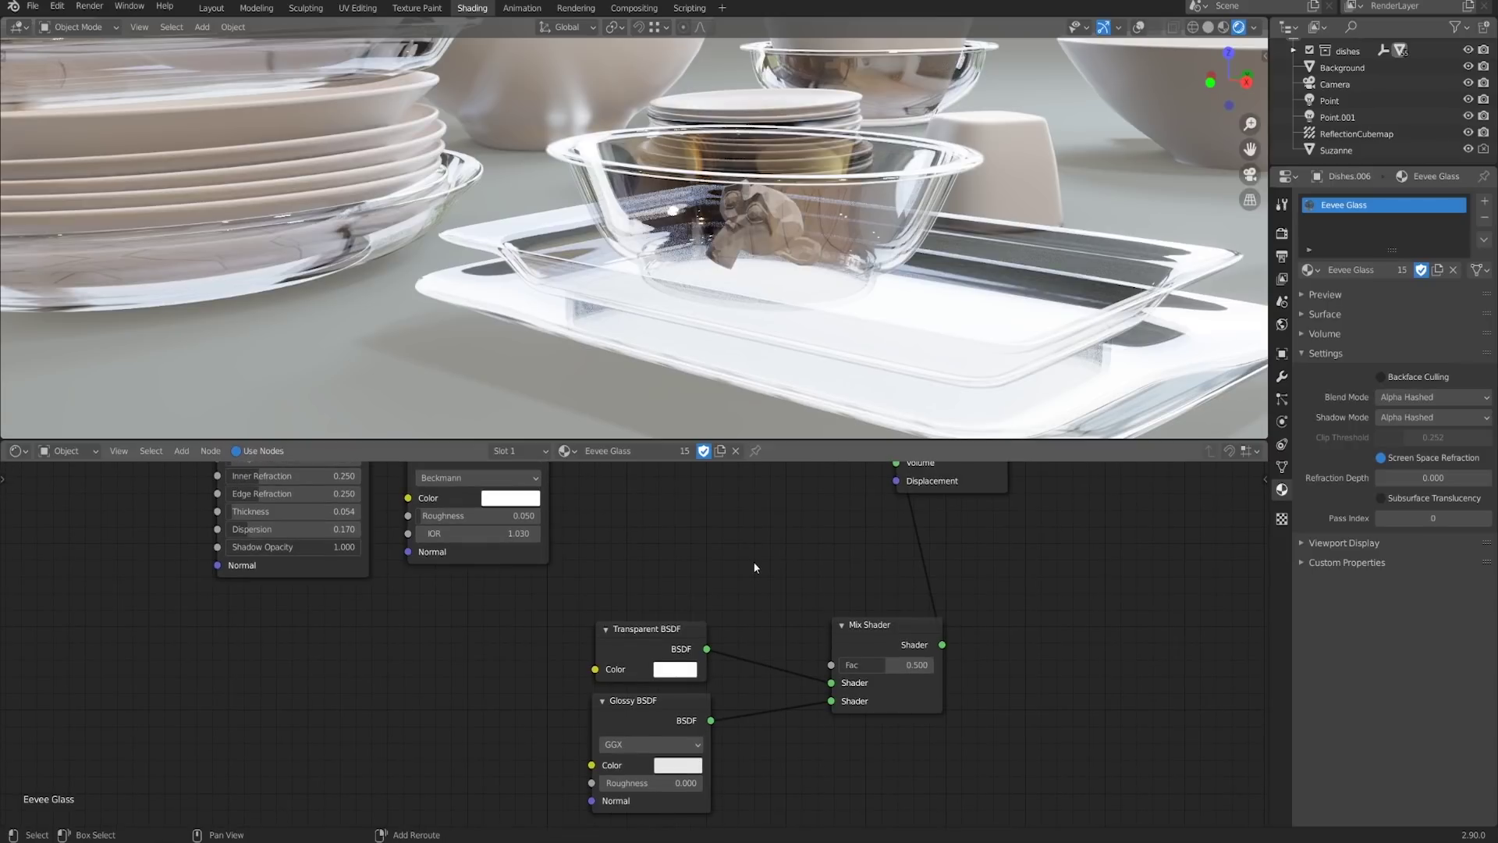
{"action": "key", "text": "shift+a"}
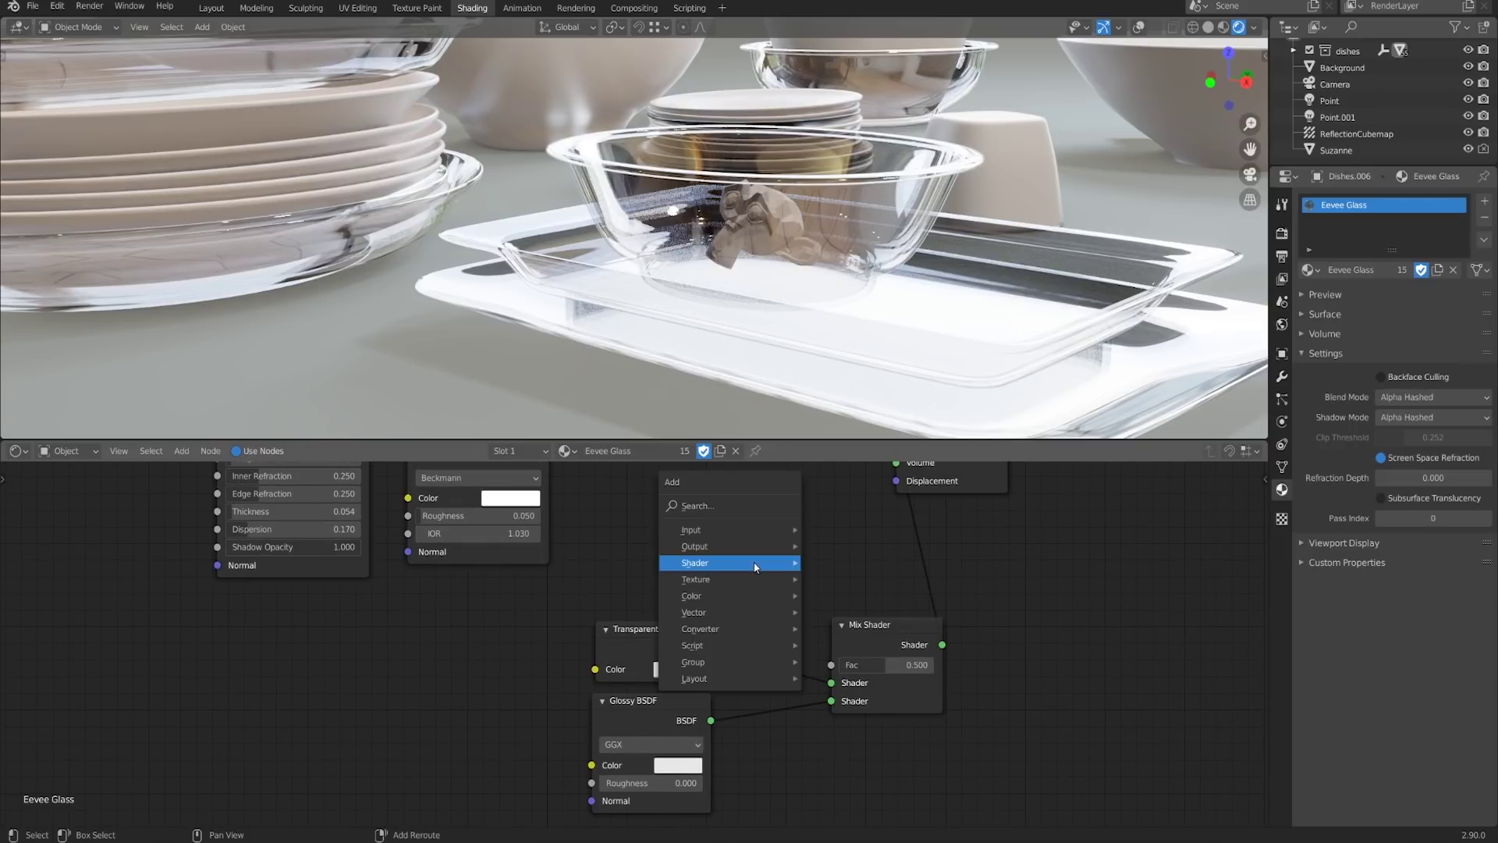
{"action": "mouse_move", "coordinate": [754, 533]}
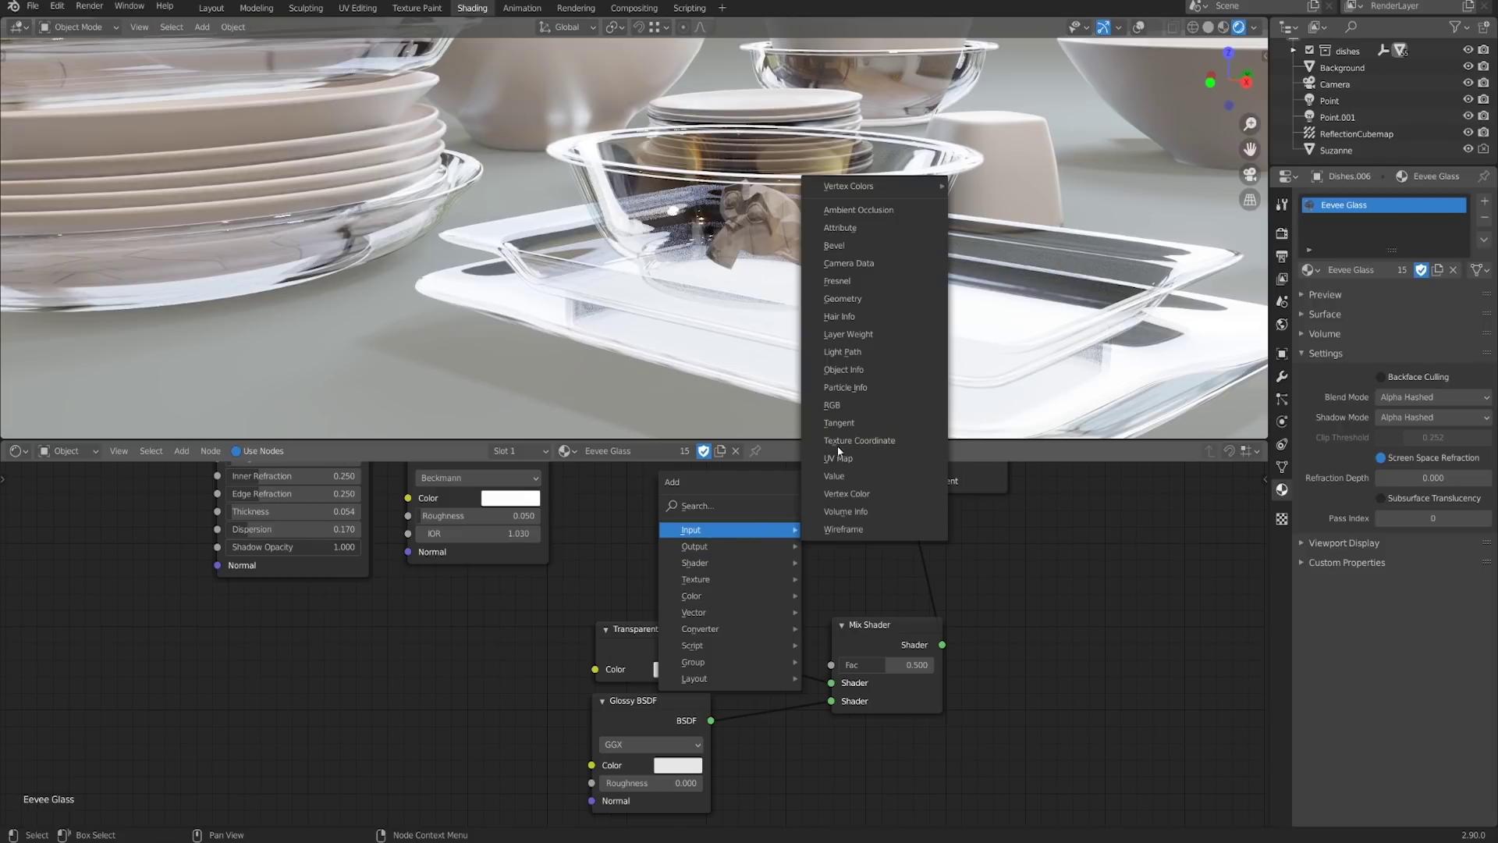
{"action": "left_click", "coordinate": [858, 282]}
{"action": "left_click", "coordinate": [608, 530]}
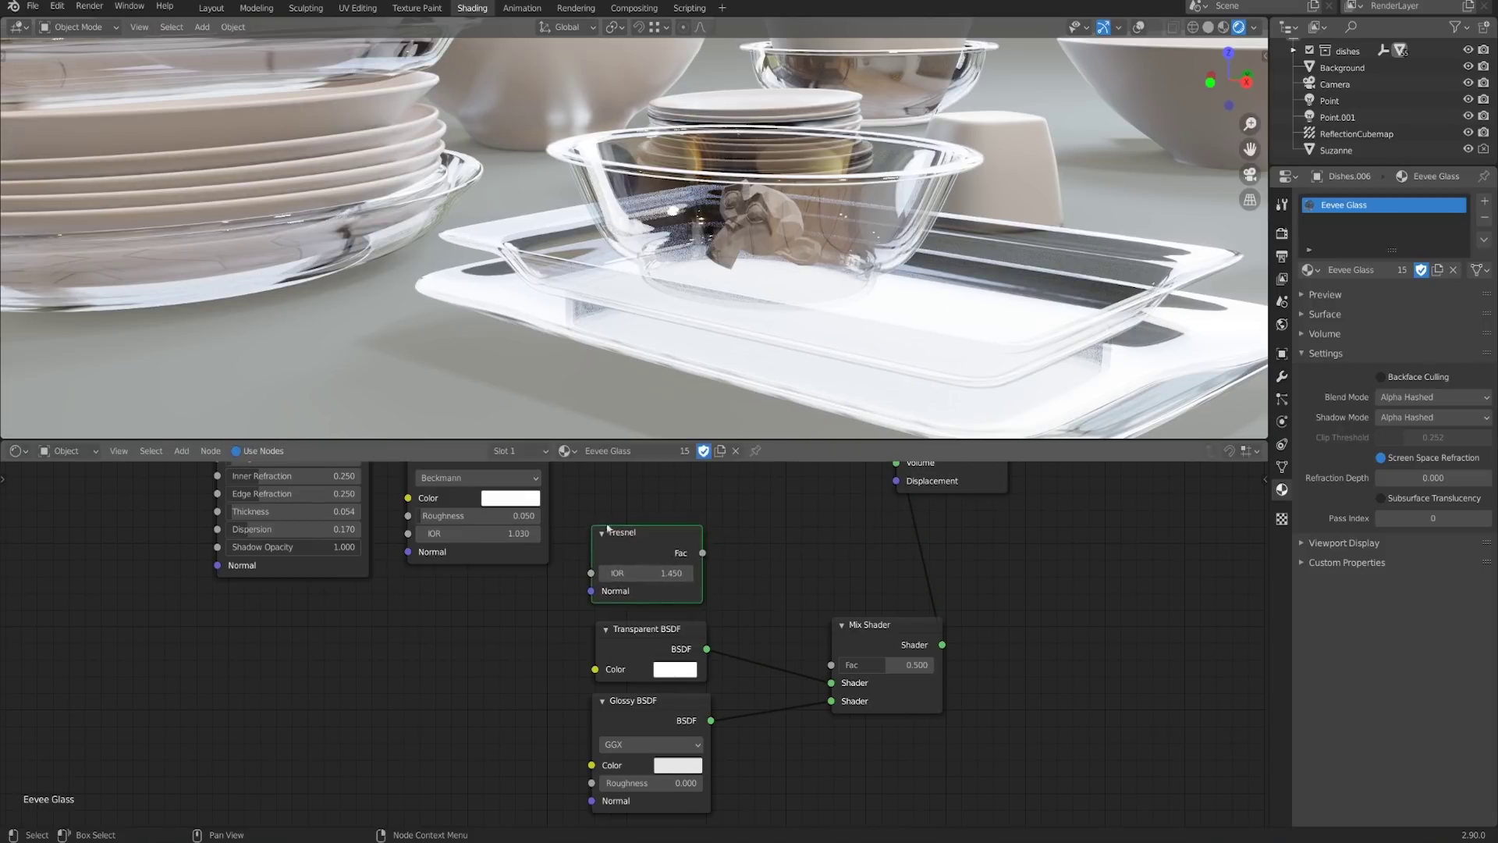
{"action": "left_click_drag", "start_coordinate": [703, 553], "coordinate": [833, 667]}
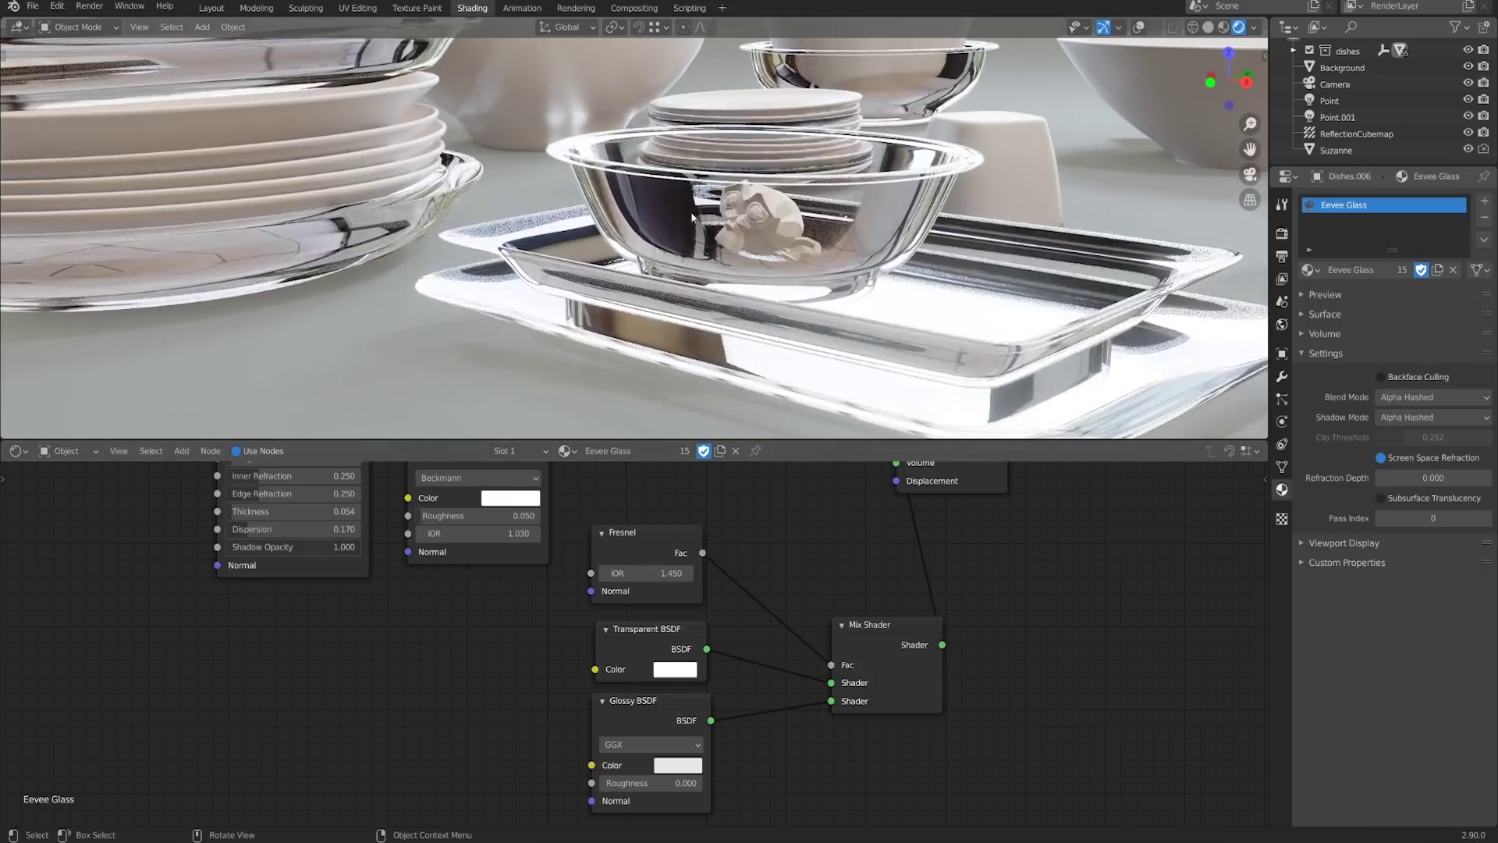
{"action": "middle_click_drag", "start_coordinate": [740, 258], "coordinate": [893, 257]}
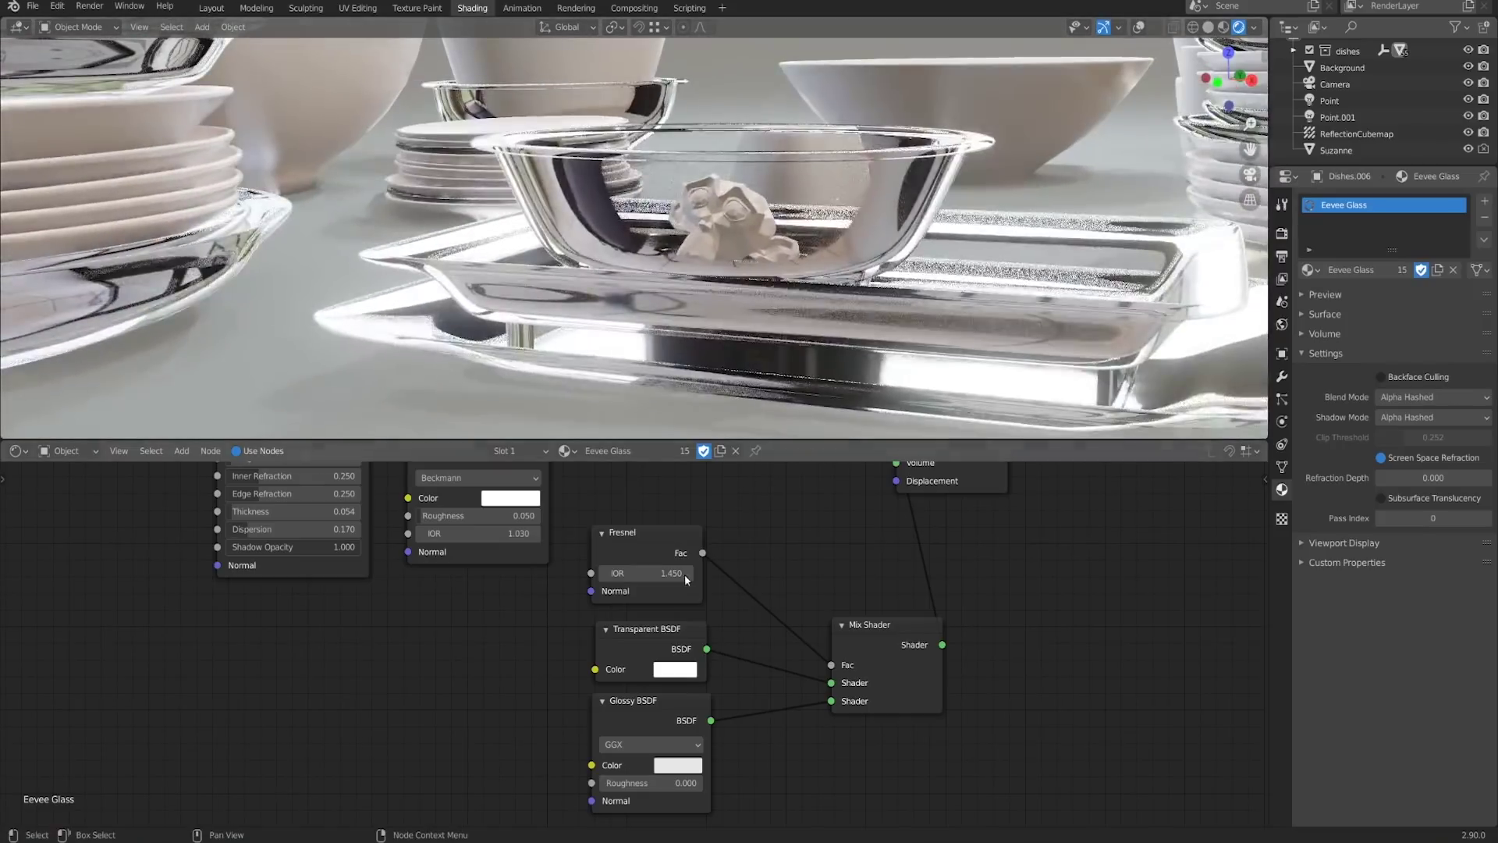
{"action": "left_click_drag", "start_coordinate": [646, 578], "coordinate": [667, 503]}
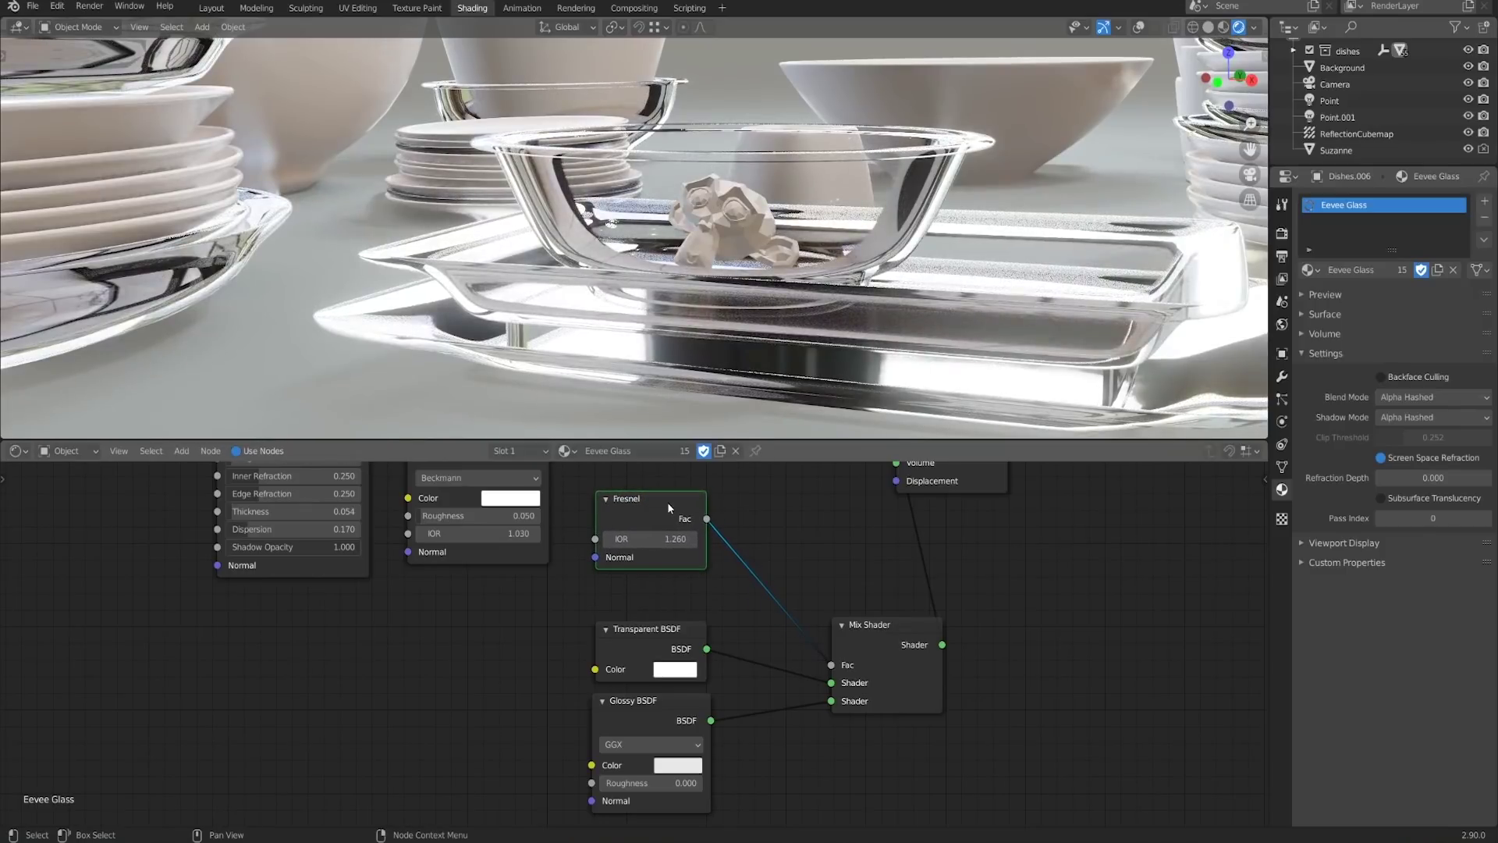
{"action": "key", "text": "x"}
Add a Layer Weight node above the Transparent BSDF and connect its Facing output to the Mix Shader's Fac
{"action": "key", "text": "shift+a"}
{"action": "mouse_move", "coordinate": [669, 506]}
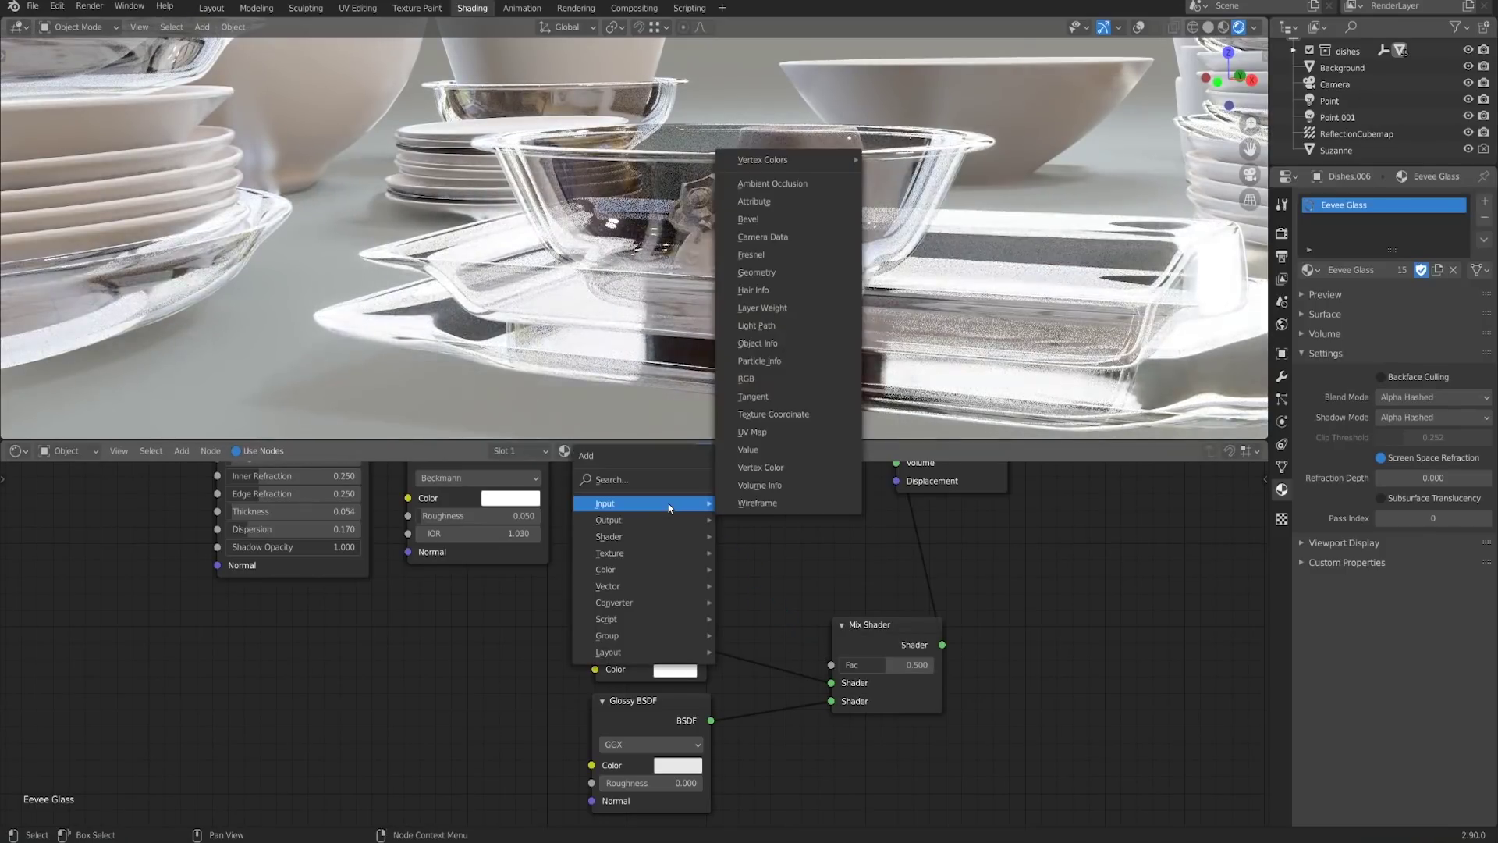
{"action": "left_click", "coordinate": [792, 307]}
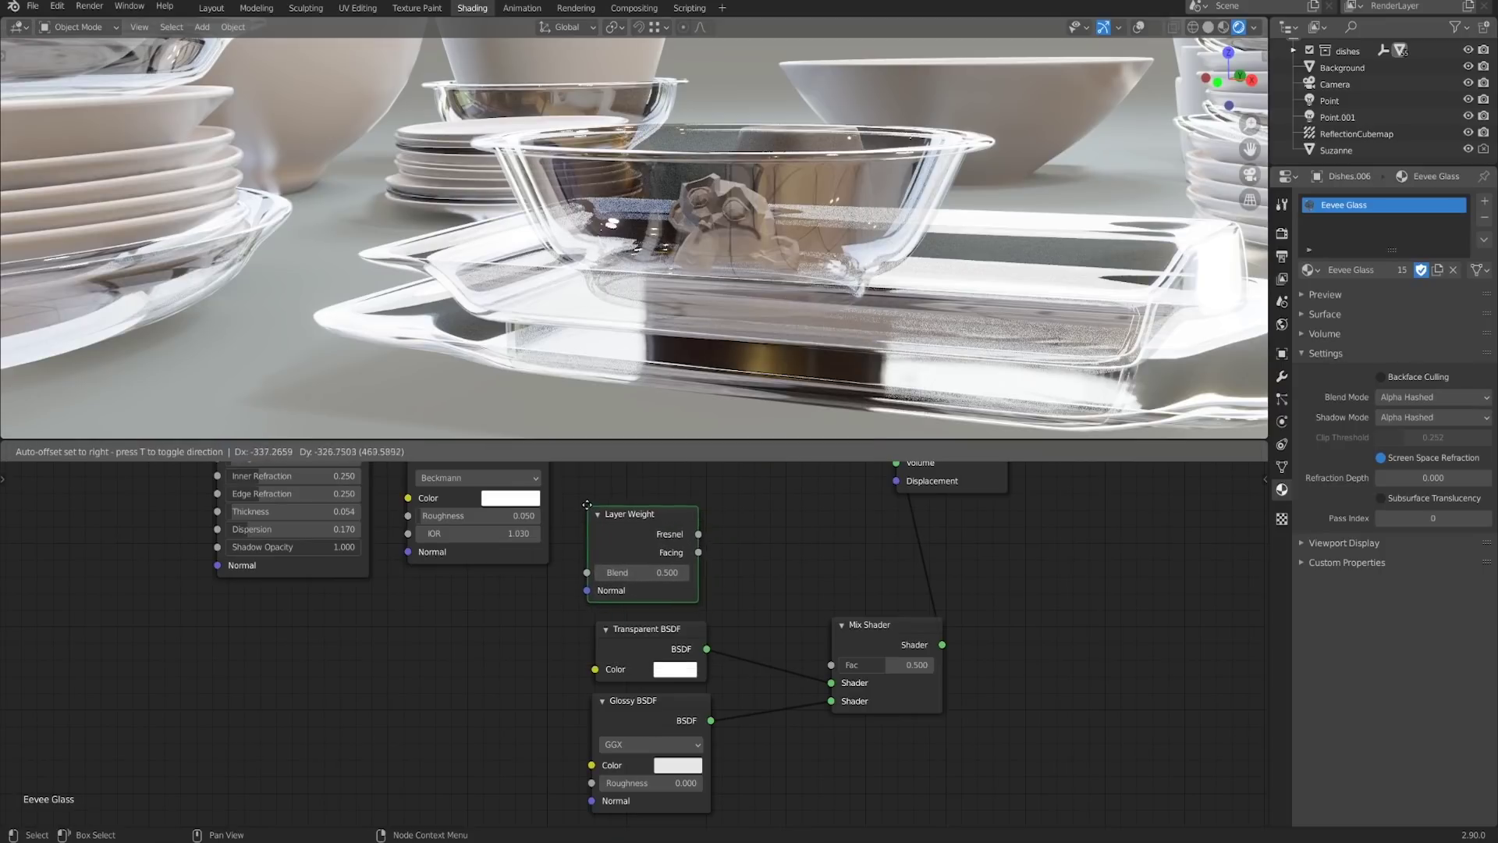
{"action": "left_click", "coordinate": [593, 509]}
{"action": "left_click_drag", "start_coordinate": [701, 551], "coordinate": [832, 665]}
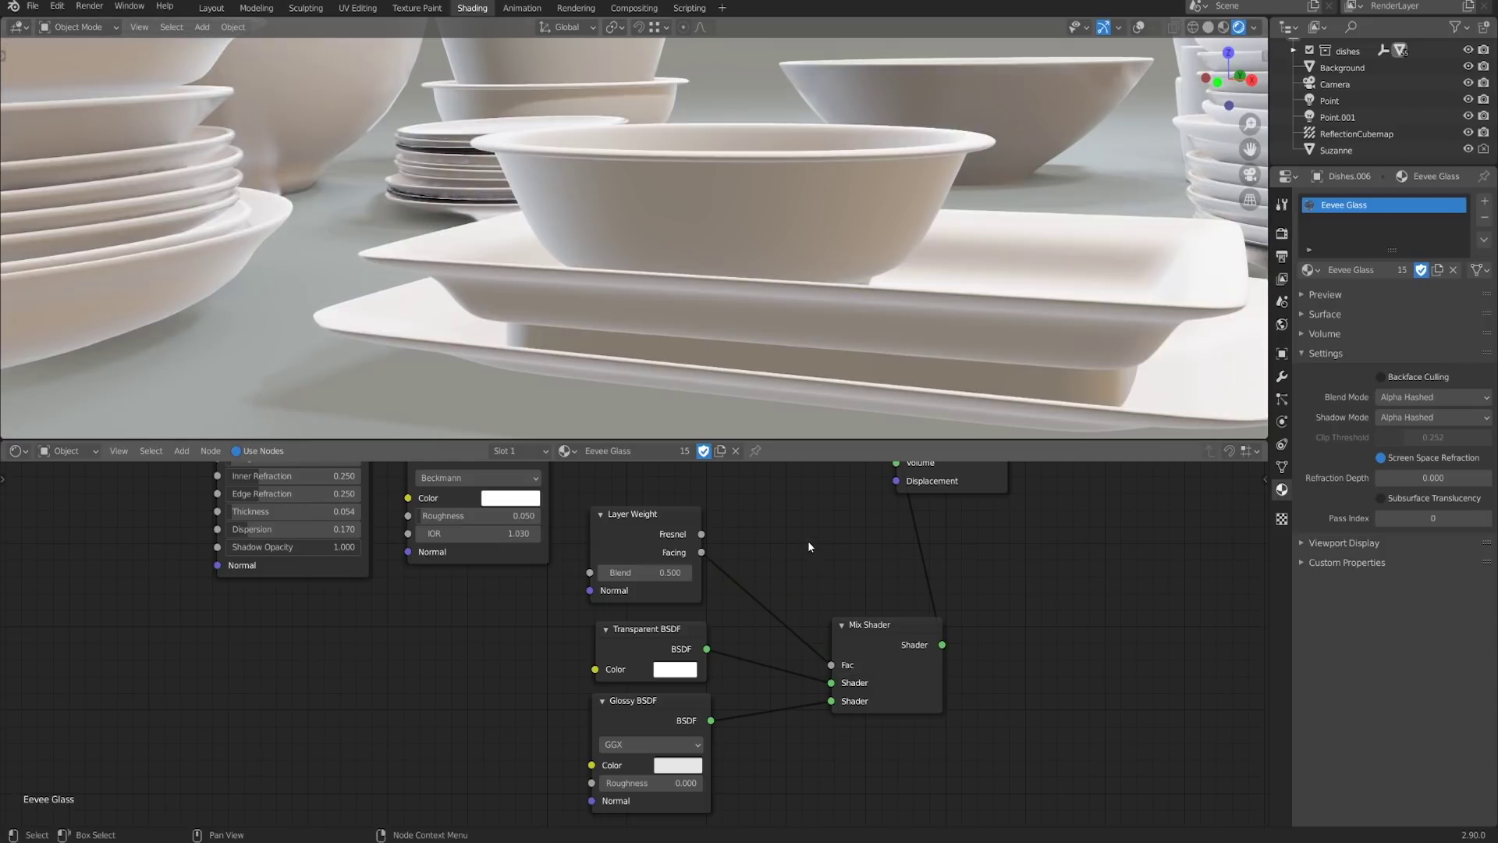
Set the Layer Weight's Blend to 0.640 and inspect the glass bowl and trays from several angles
{"action": "left_click_drag", "start_coordinate": [663, 574], "coordinate": [706, 573]}
{"action": "scroll", "coordinate": [805, 275], "scroll_direction": "down", "scroll_amount": 2}
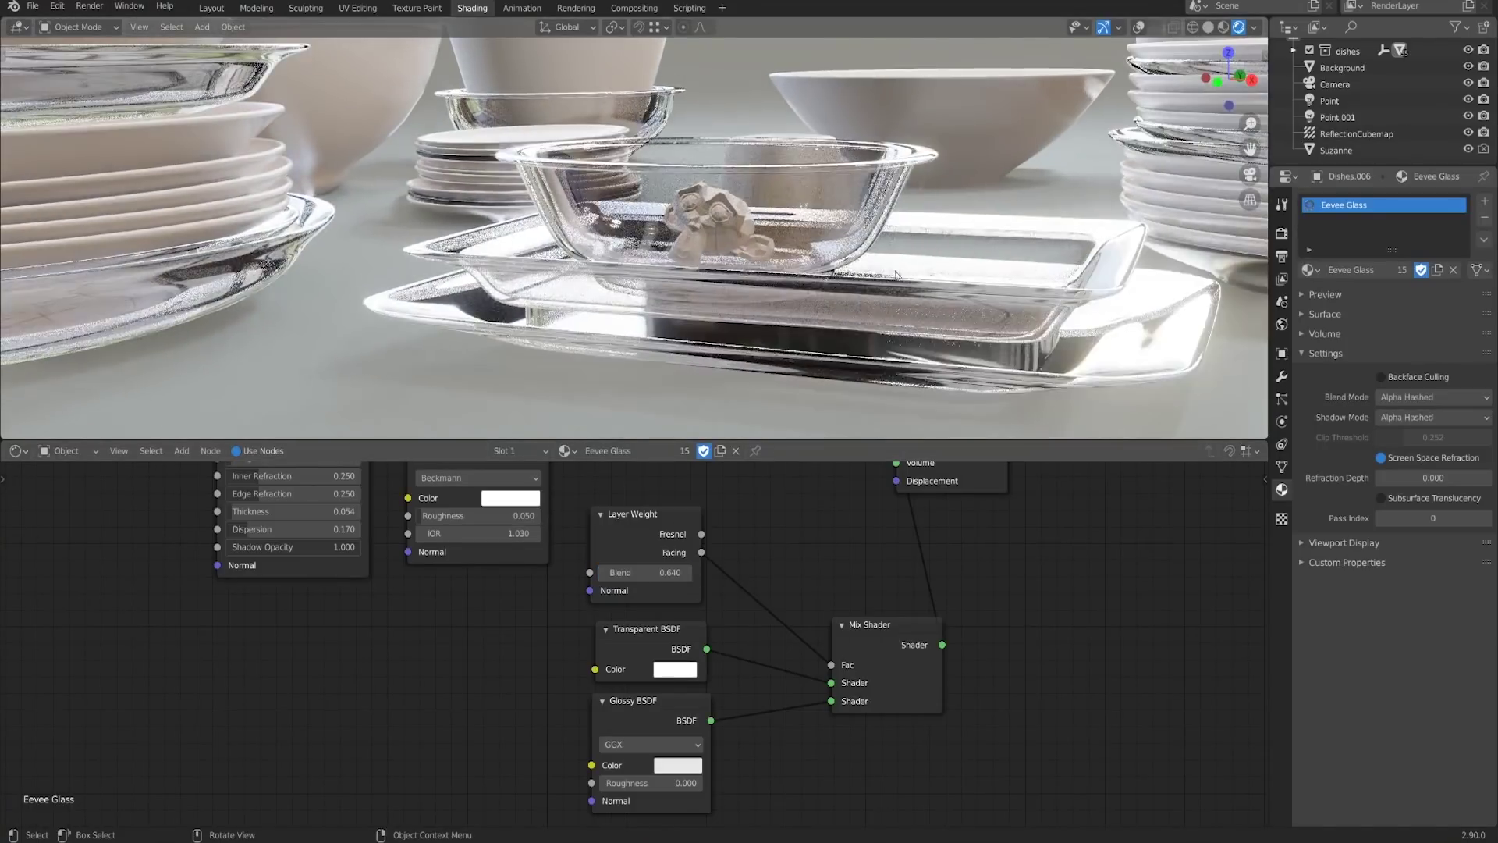
{"action": "middle_click_drag", "start_coordinate": [850, 273], "coordinate": [785, 326]}
{"action": "scroll", "coordinate": [808, 297], "scroll_direction": "down", "scroll_amount": 1}
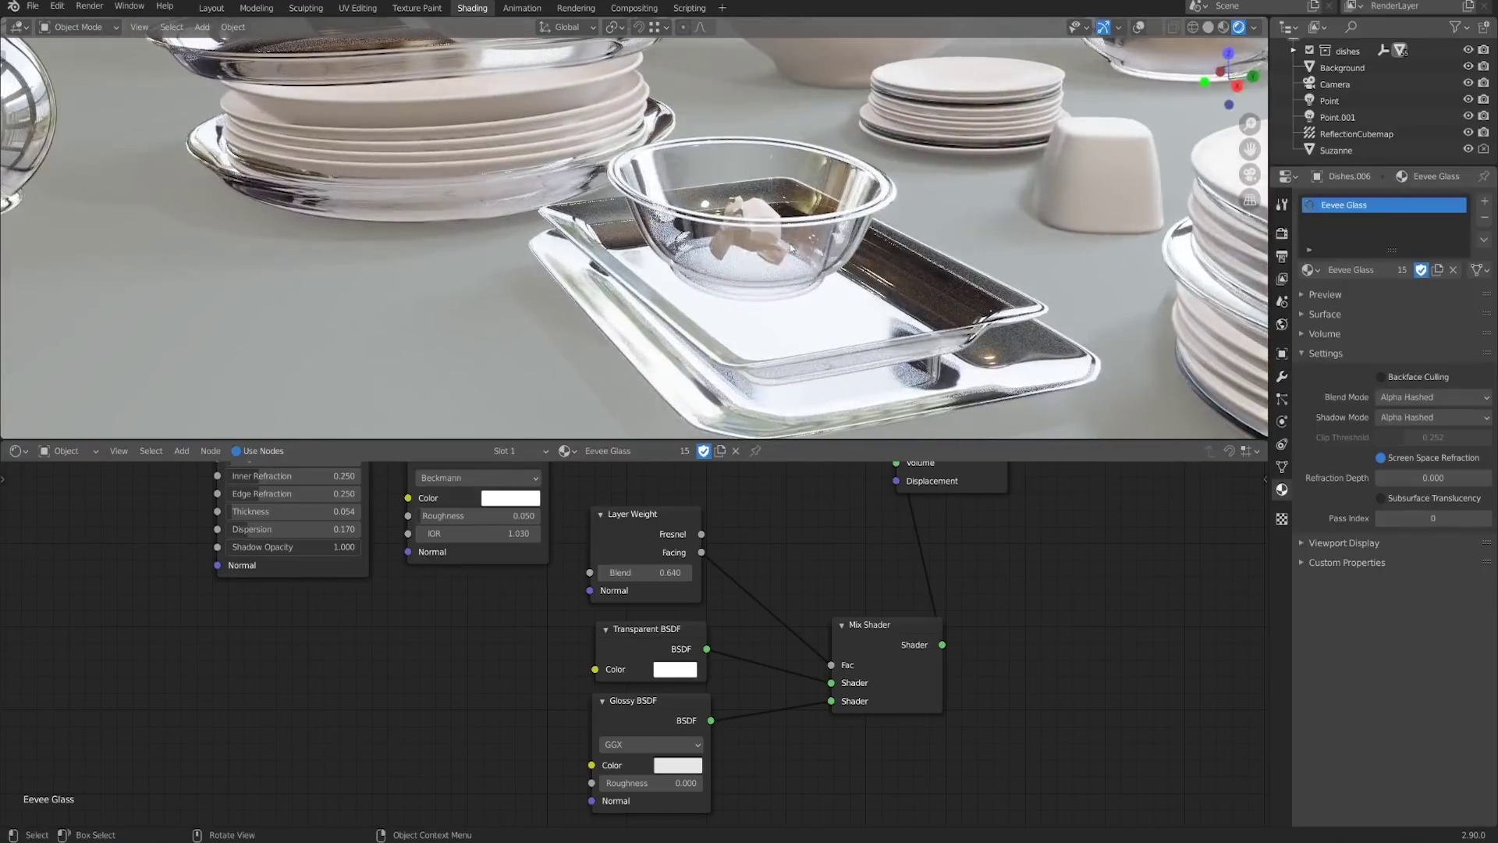
{"action": "middle_click_drag", "start_coordinate": [880, 289], "coordinate": [611, 272]}
{"action": "scroll", "coordinate": [612, 271], "scroll_direction": "up", "scroll_amount": 3}
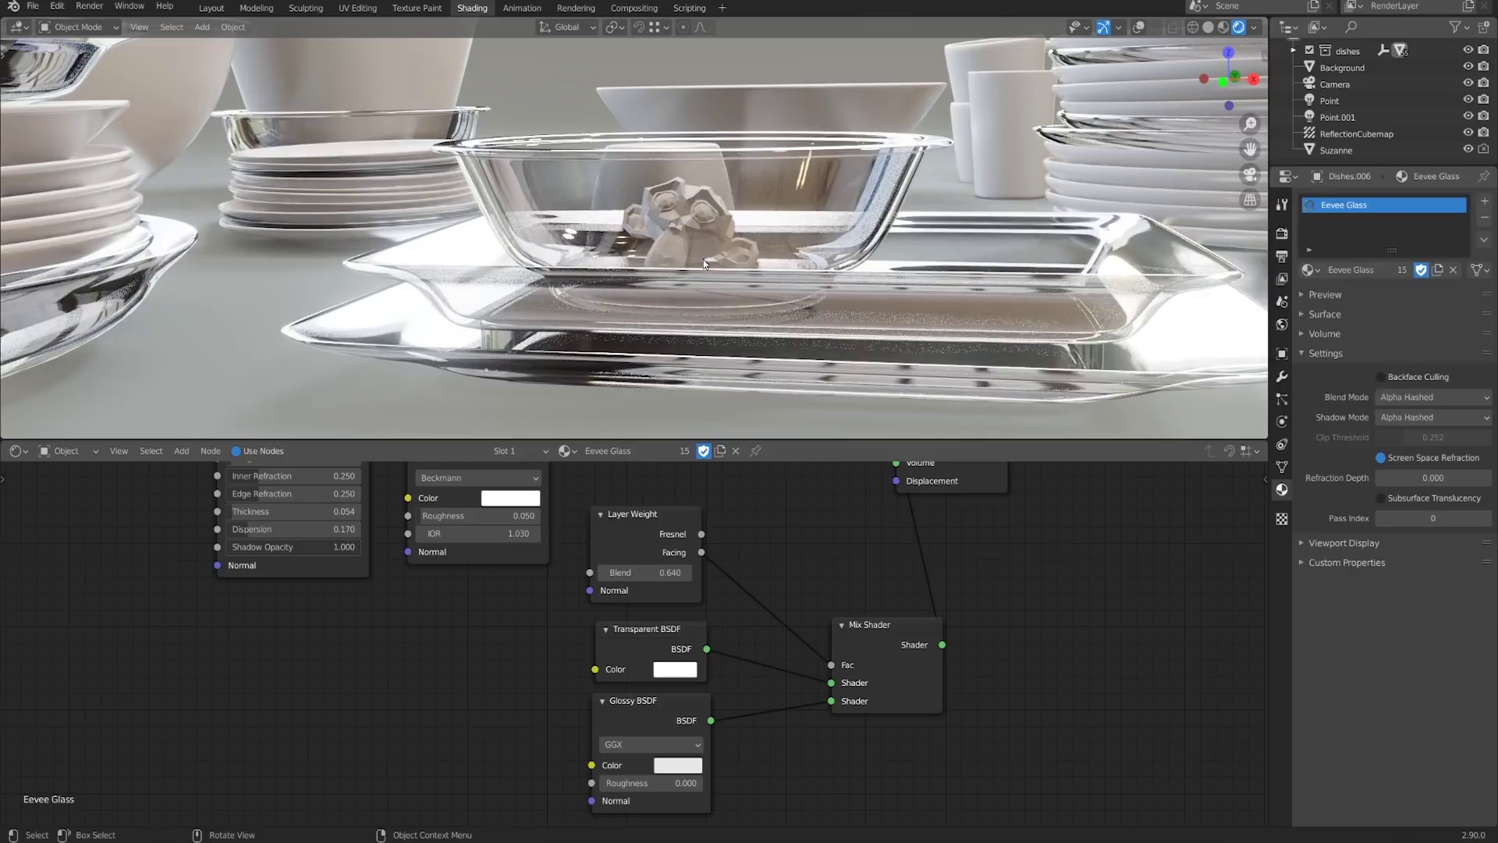
Move the Material Output node farther away from the Mix Shader
{"action": "scroll", "coordinate": [816, 659], "scroll_direction": "down", "scroll_amount": 1}
{"action": "middle_click_drag", "start_coordinate": [876, 572], "coordinate": [773, 638]}
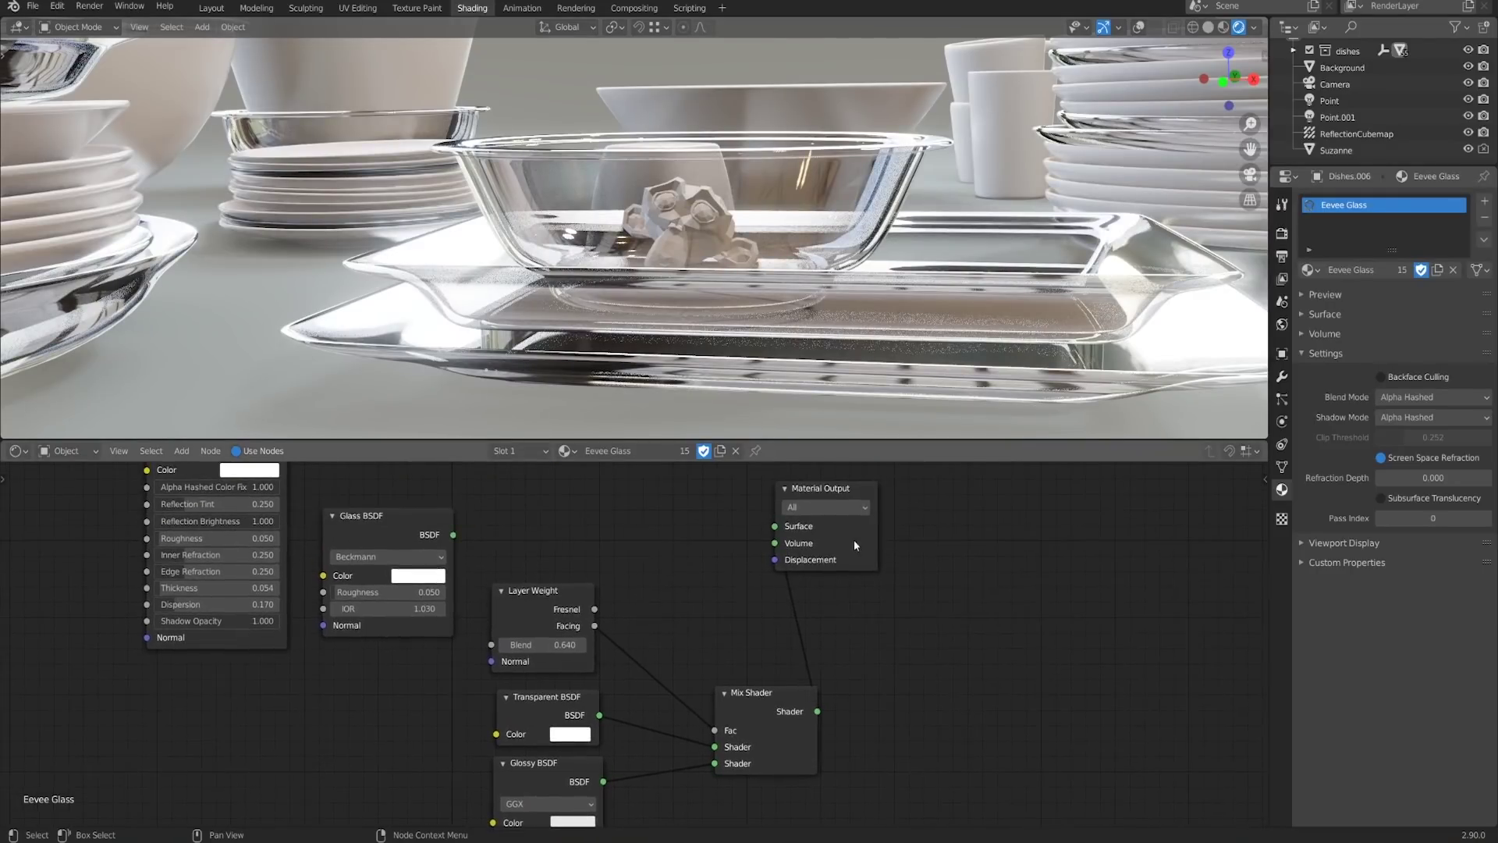
{"action": "left_click_drag", "start_coordinate": [854, 540], "coordinate": [1052, 534]}
Duplicate the Layer Weight, Transparent BSDF, Glossy BSDF and Mix Shader nodes and place the copies below the originals
{"action": "scroll", "coordinate": [732, 613], "scroll_direction": "down", "scroll_amount": 1}
{"action": "middle_click_drag", "start_coordinate": [732, 614], "coordinate": [789, 512]}
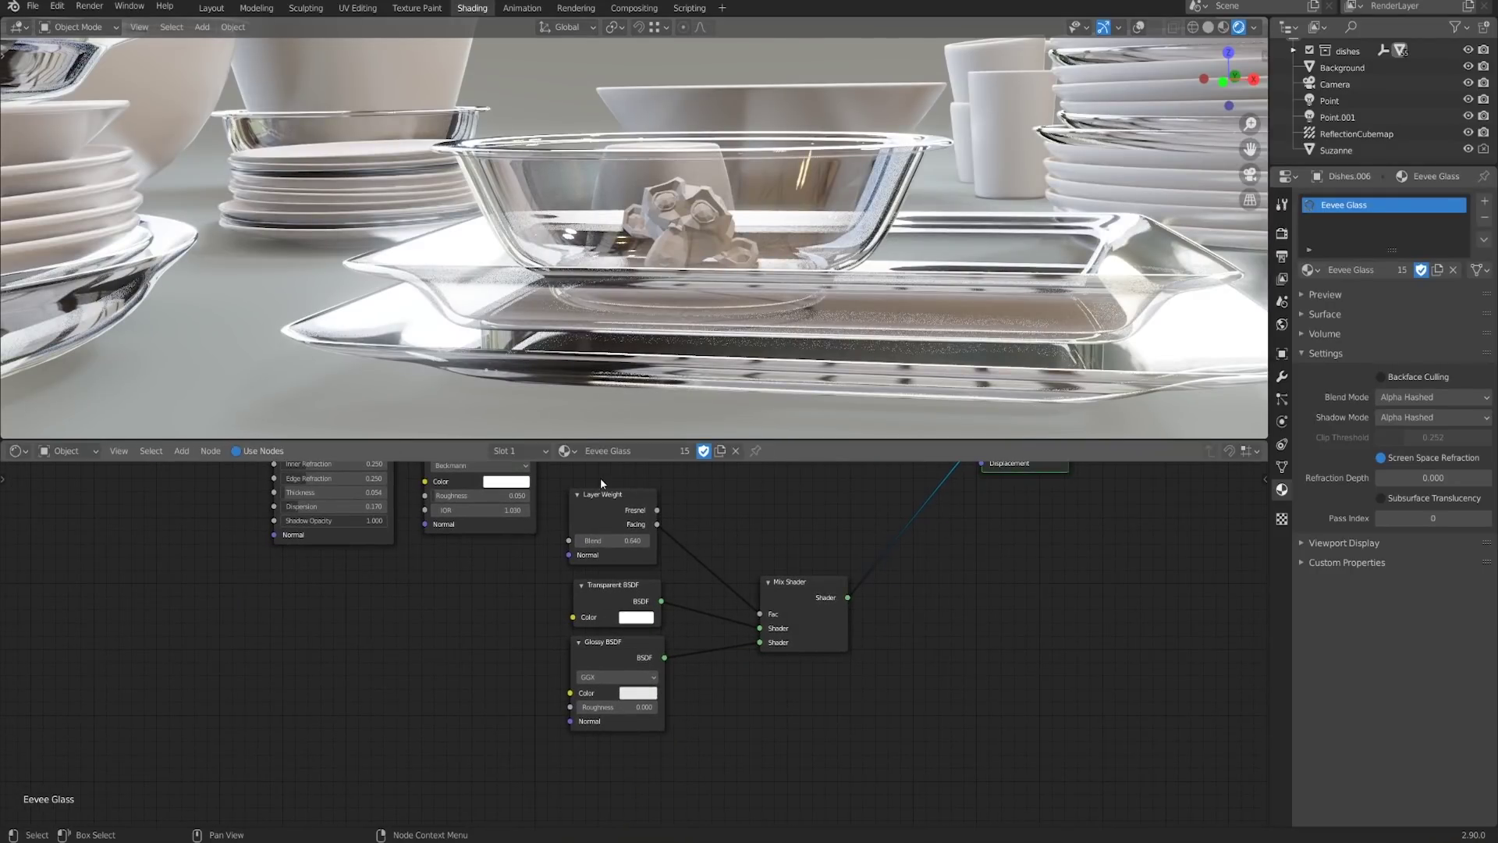
{"action": "left_click_drag", "start_coordinate": [601, 478], "coordinate": [908, 796]}
{"action": "scroll", "coordinate": [846, 761], "scroll_direction": "down", "scroll_amount": 1}
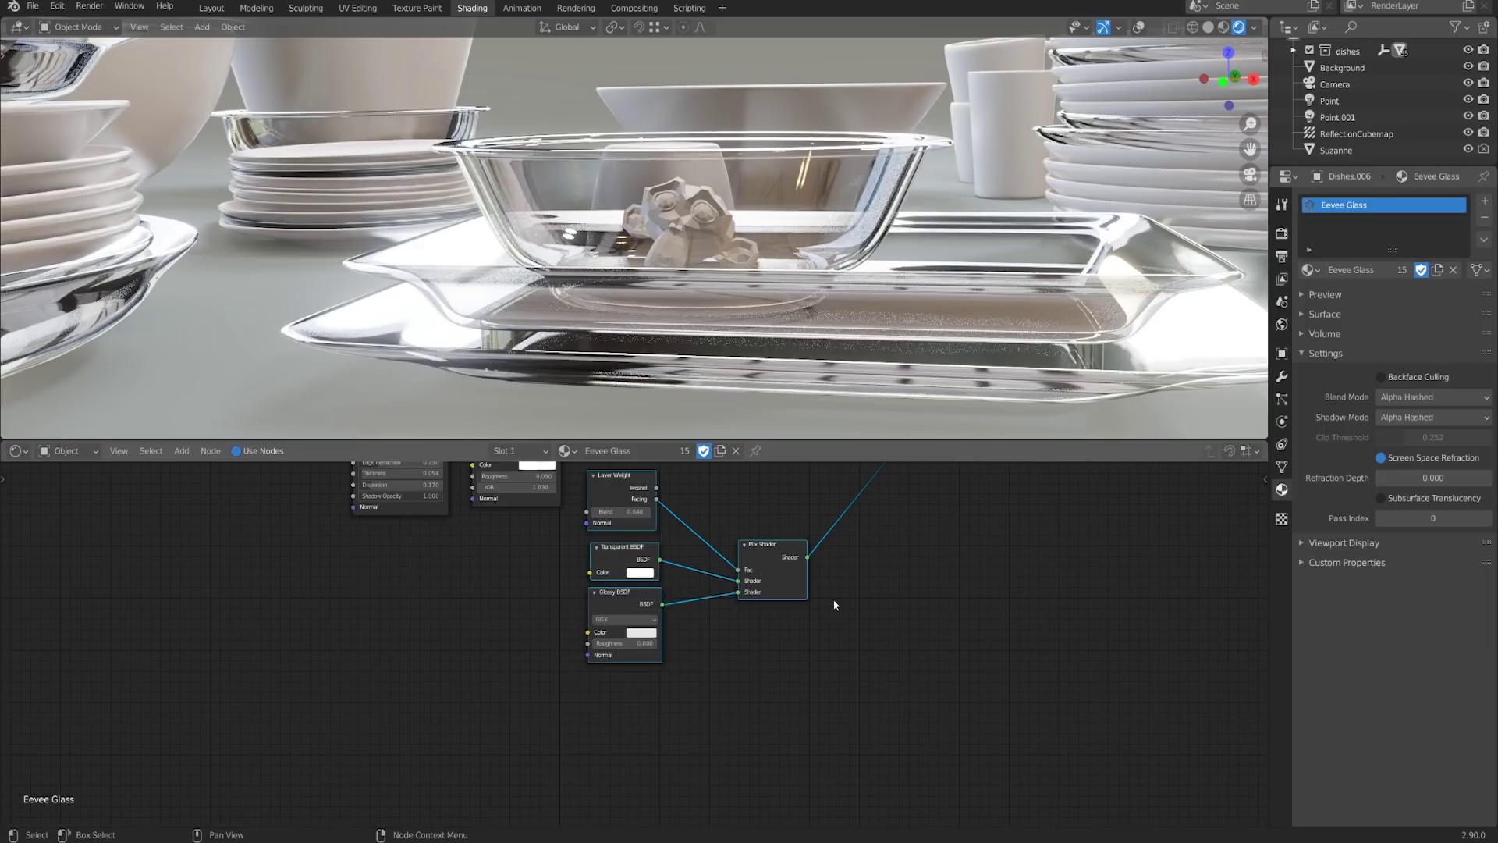
{"action": "key", "text": "shift+d"}
{"action": "left_click", "coordinate": [825, 727]}
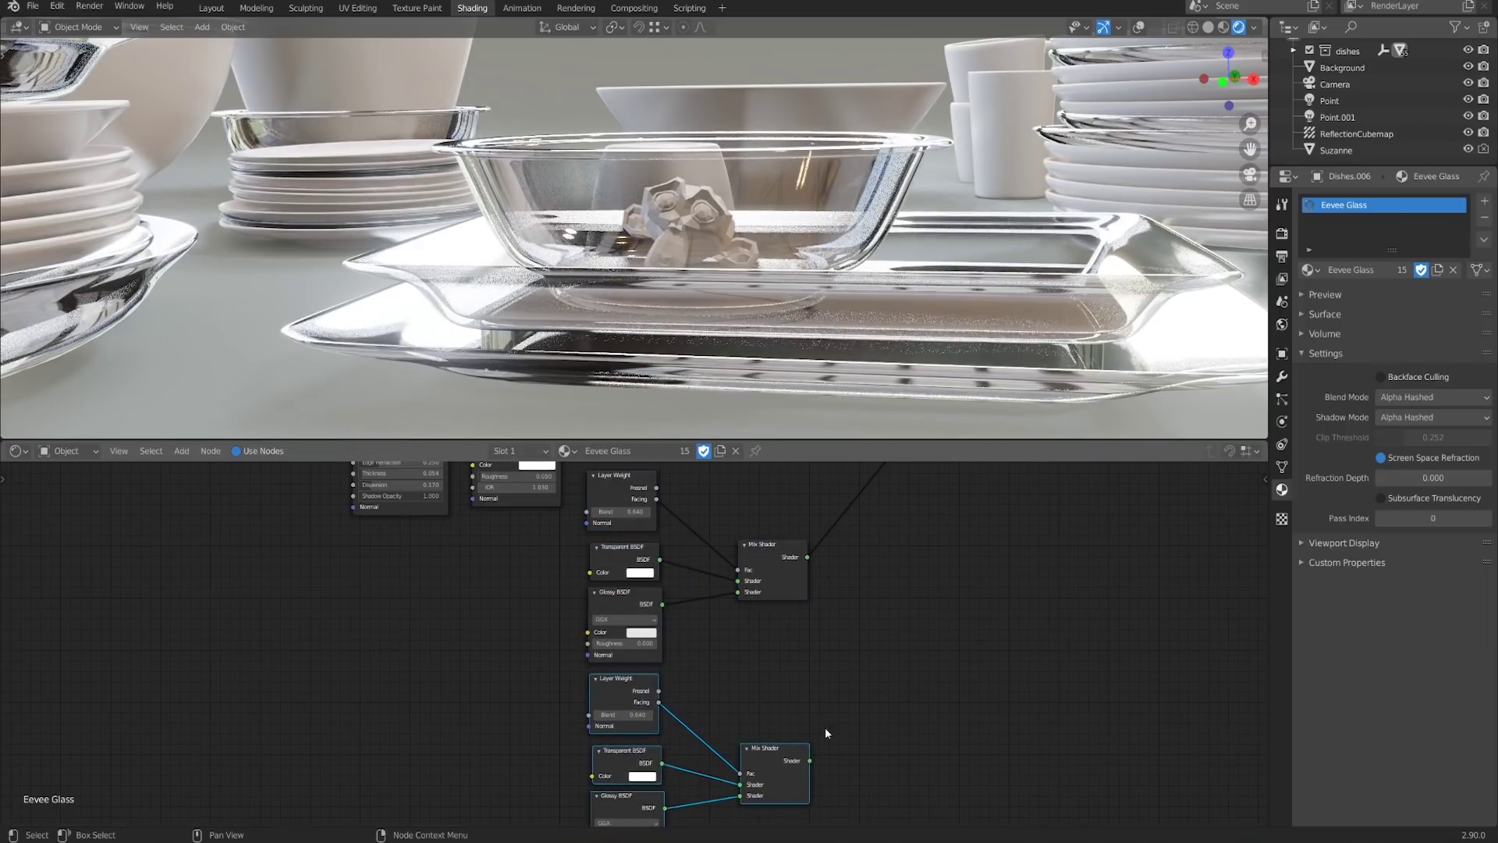
Switch the duplicated Transparent BSDF to a Refraction BSDF and move the lower Glossy BSDF clear beneath it
{"action": "middle_click_drag", "start_coordinate": [825, 727], "coordinate": [814, 603]}
{"action": "scroll", "coordinate": [811, 602], "scroll_direction": "up", "scroll_amount": 3}
{"action": "left_click", "coordinate": [608, 630]}
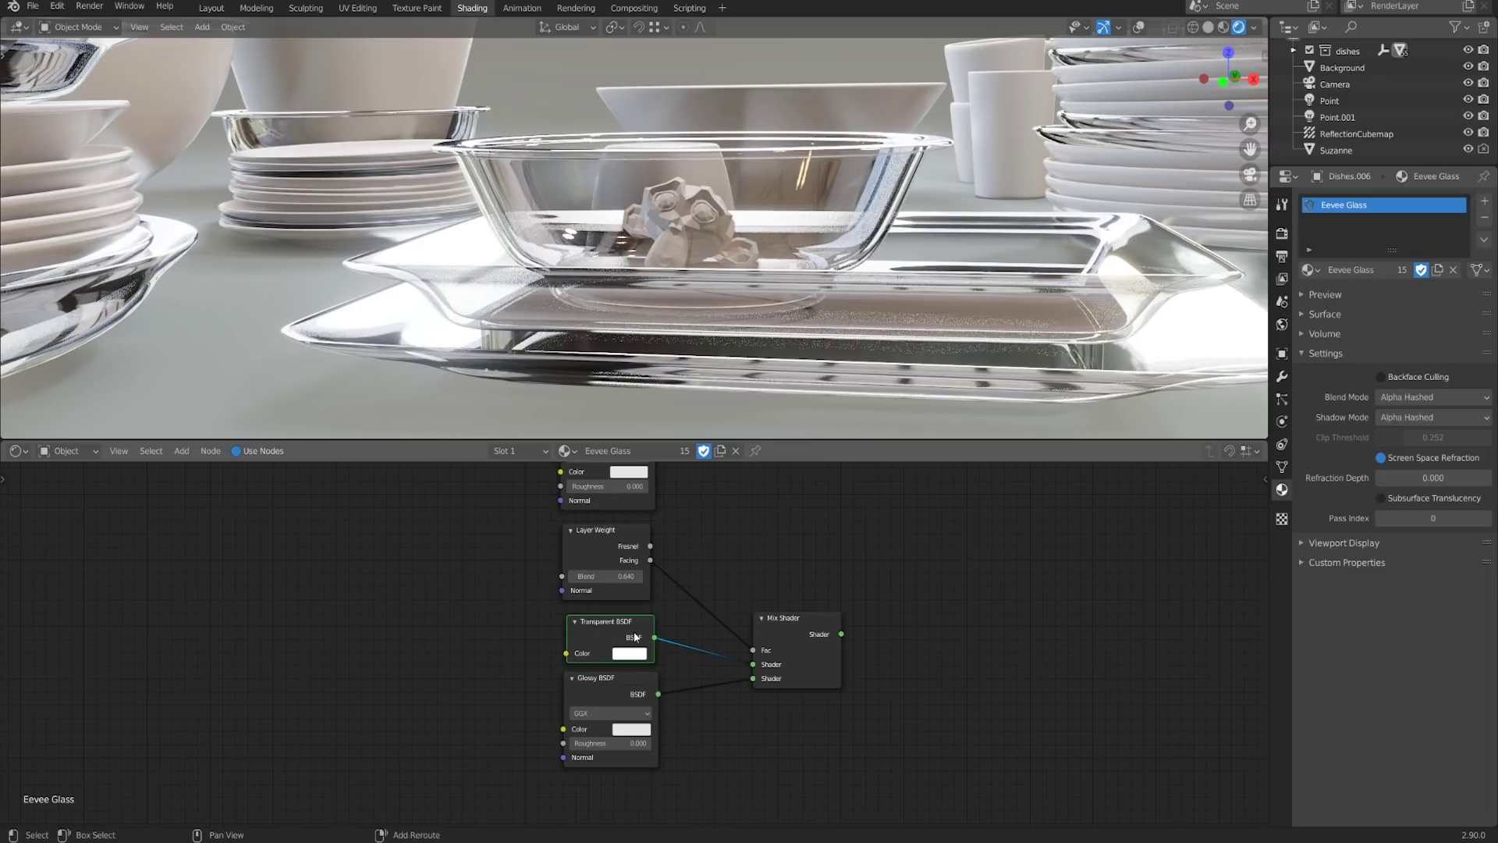
{"action": "key", "text": "shift+s"}
{"action": "mouse_move", "coordinate": [633, 633]}
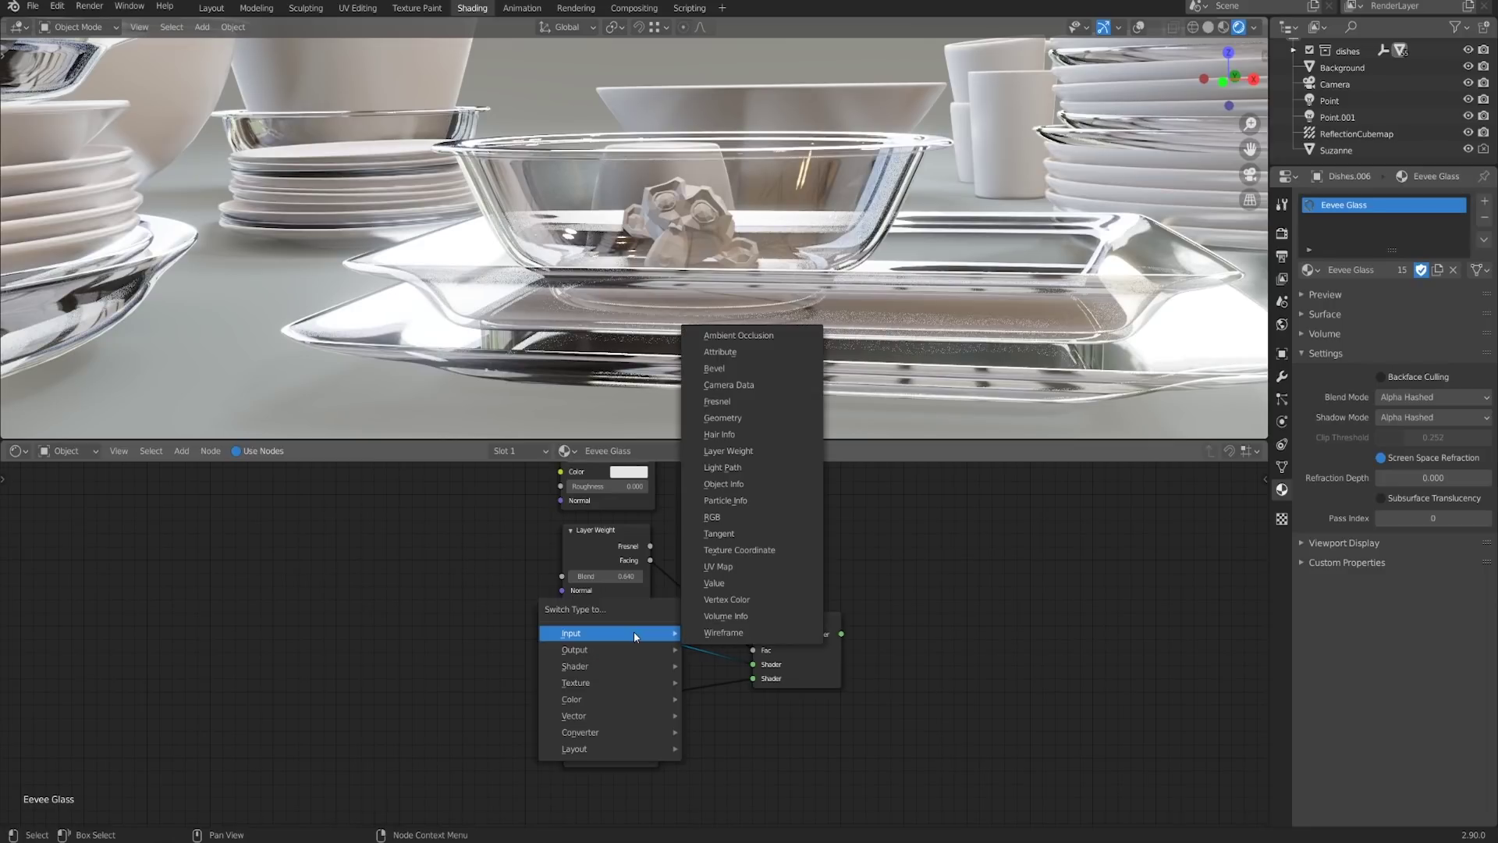
{"action": "mouse_move", "coordinate": [609, 664]}
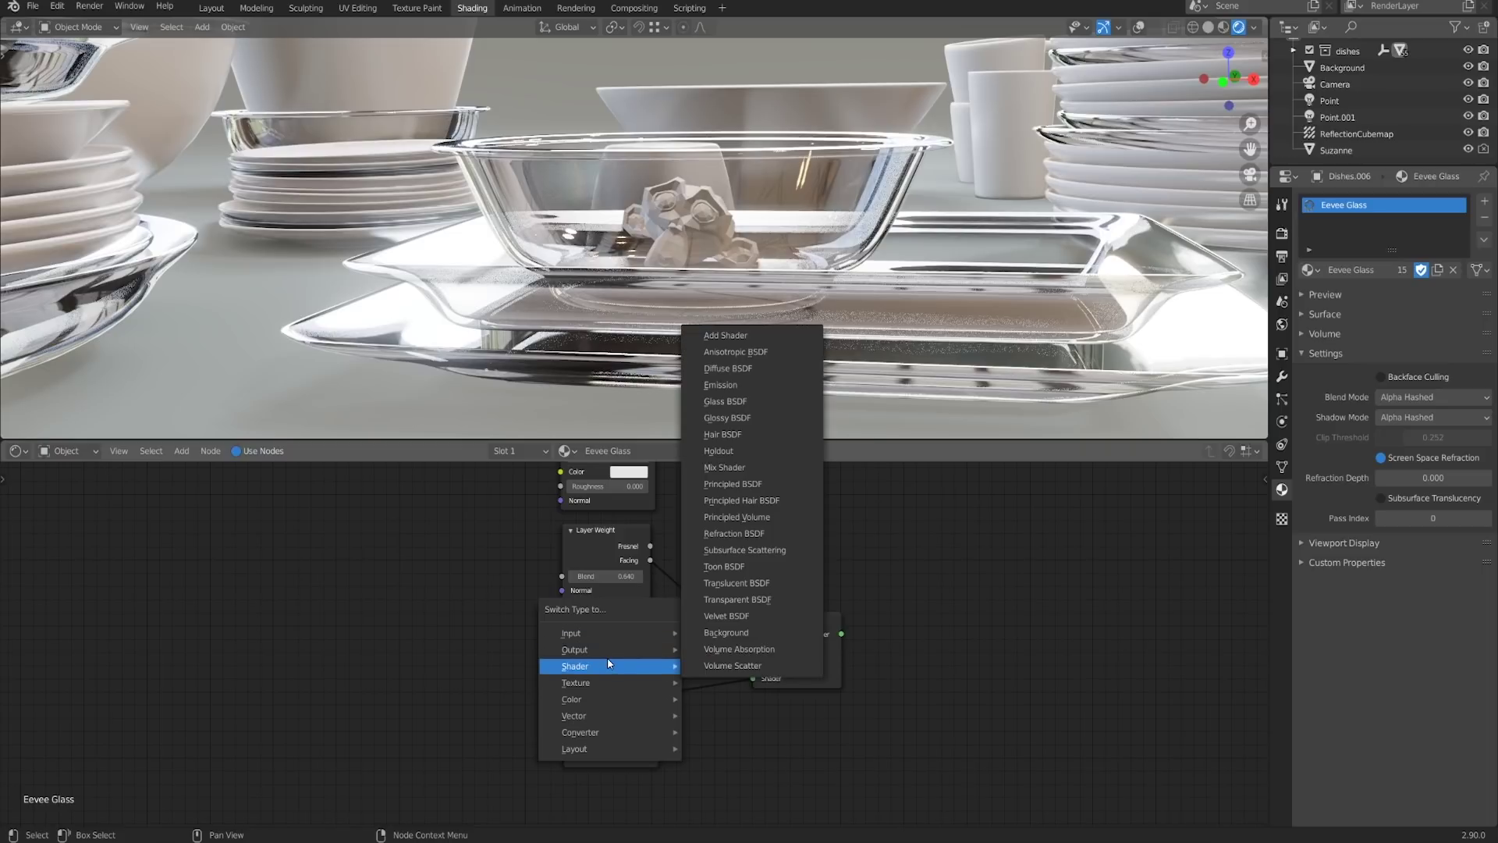
{"action": "left_click", "coordinate": [771, 533]}
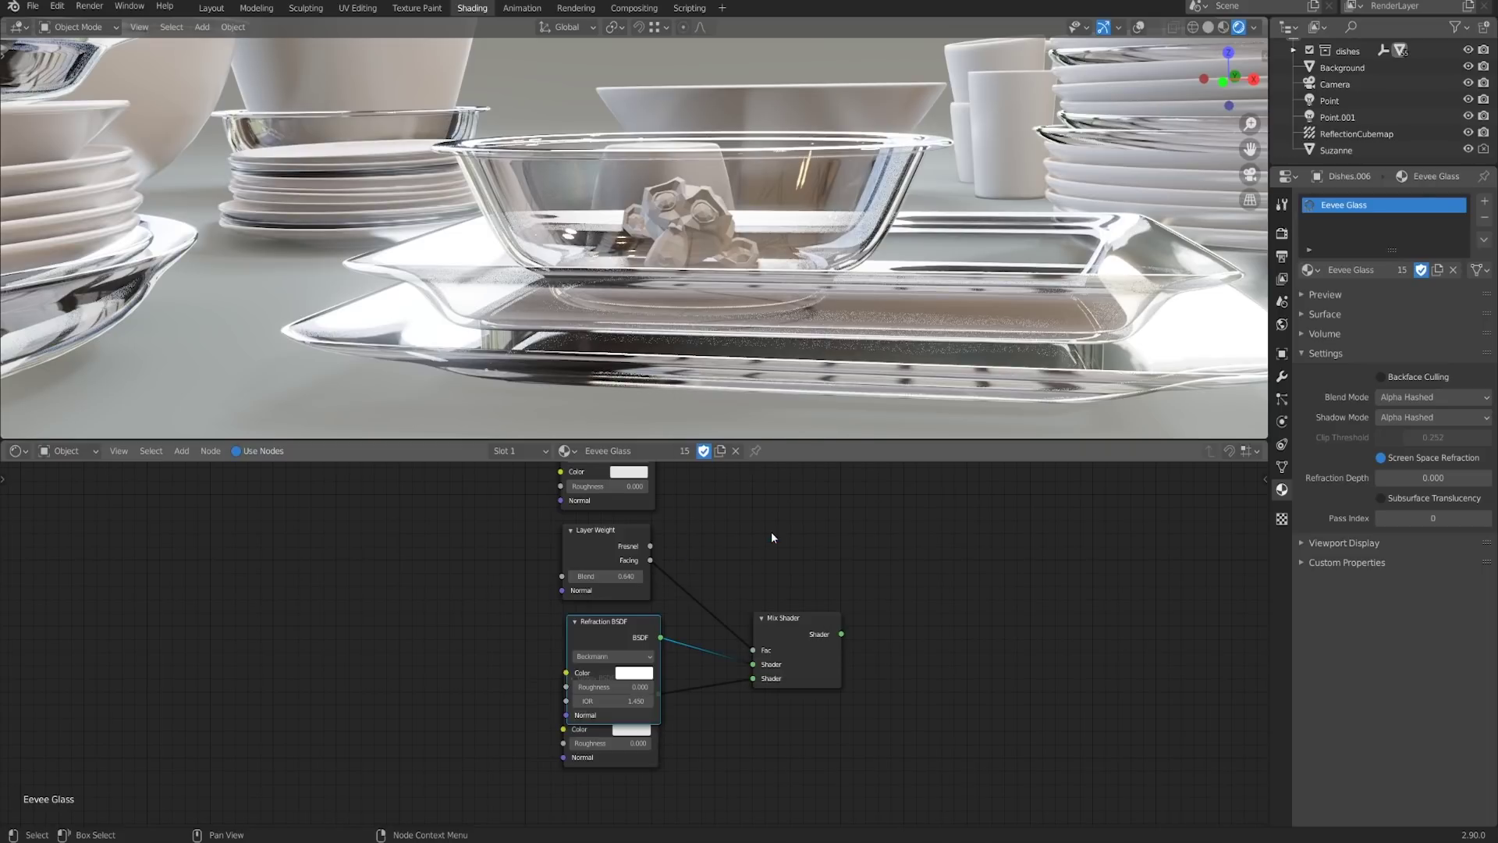
{"action": "left_click_drag", "start_coordinate": [633, 762], "coordinate": [634, 820]}
Connect the lower Mix Shader to the Material Output and inspect the bowl and trays
{"action": "left_click", "coordinate": [818, 630], "text": "ctrl+shift"}
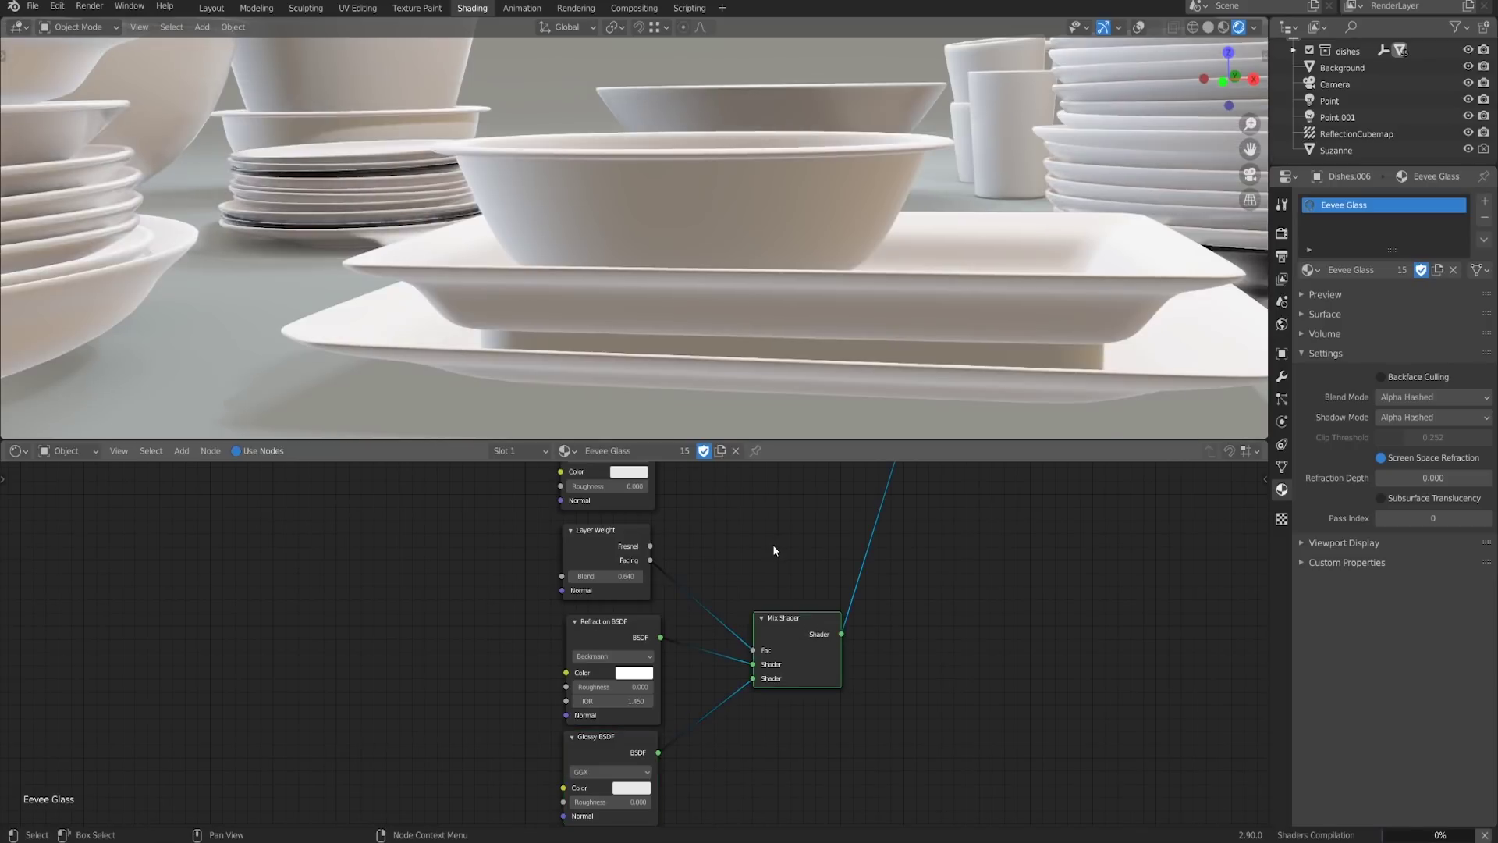
{"action": "middle_click_drag", "start_coordinate": [775, 552], "coordinate": [736, 595]}
{"action": "scroll", "coordinate": [634, 679], "scroll_direction": "up", "scroll_amount": 1}
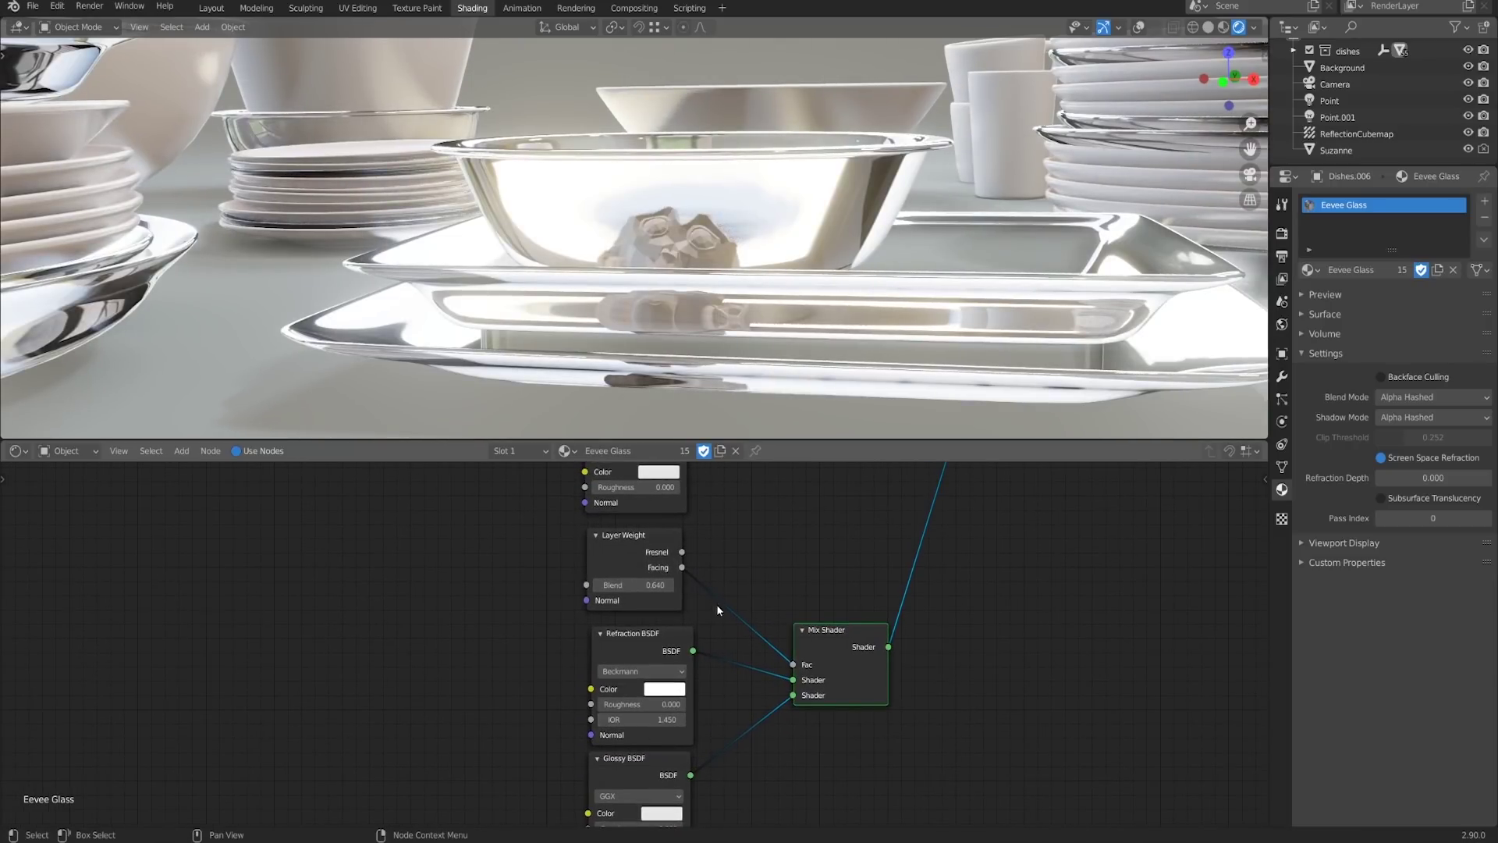
{"action": "middle_click_drag", "start_coordinate": [701, 540], "coordinate": [700, 561]}
{"action": "left_click_drag", "start_coordinate": [649, 585], "coordinate": [651, 590]}
{"action": "mouse_move", "coordinate": [678, 264]}
{"action": "middle_mouse_down"}
{"action": "mouse_move", "coordinate": [683, 280]}
{"action": "mouse_move", "coordinate": [673, 267]}
{"action": "mouse_move", "coordinate": [685, 266]}
{"action": "middle_mouse_up"}
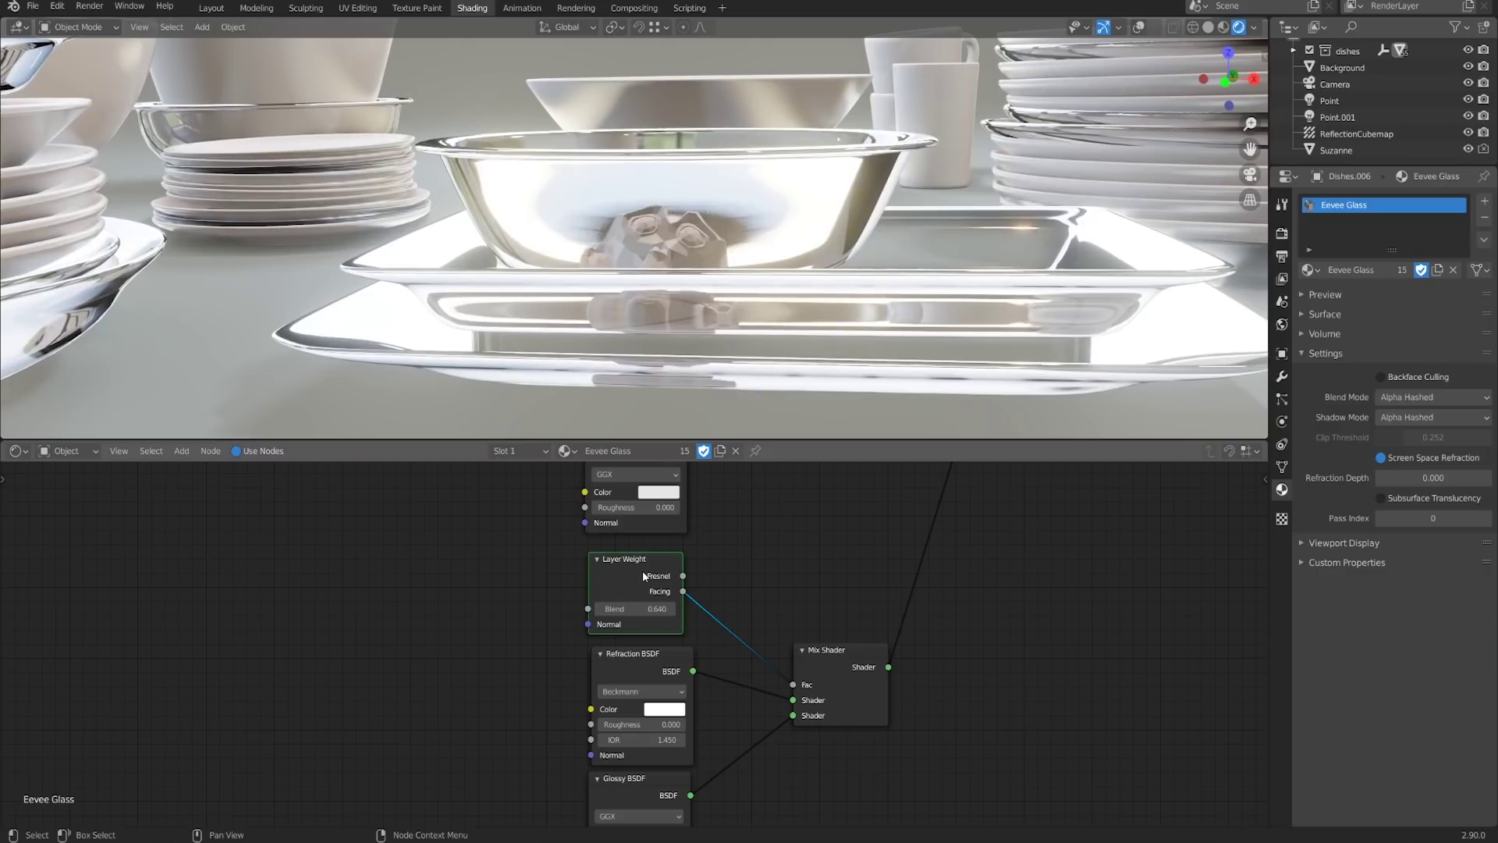
Replace the lower Layer Weight with a Fresnel node connected to the lower Mix Shader's Fac, and inspect the dishes from above
{"action": "key", "text": "x"}
{"action": "key", "text": "shift+a"}
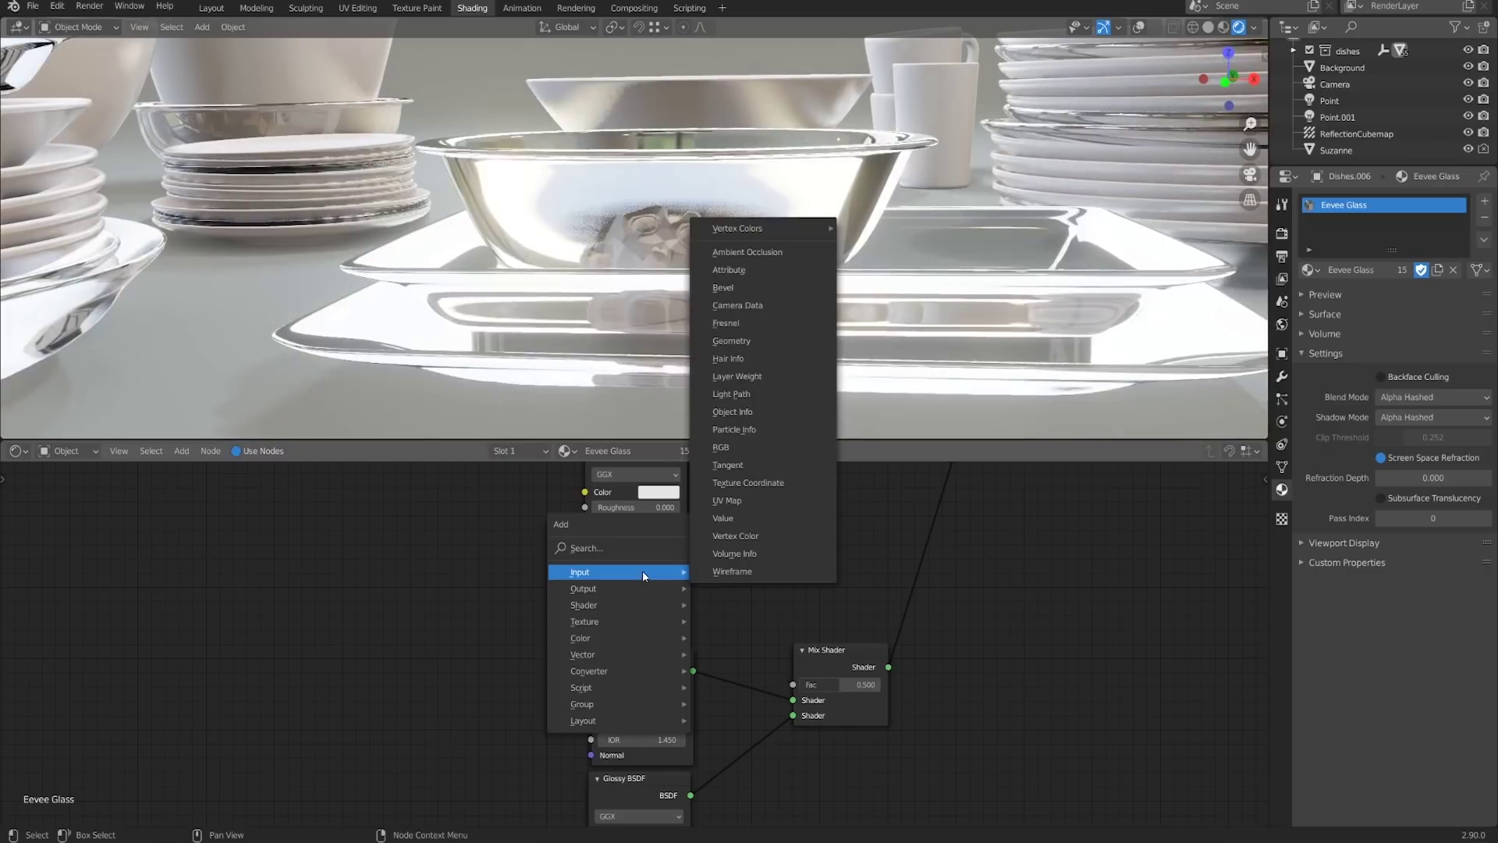
{"action": "mouse_move", "coordinate": [644, 573]}
{"action": "left_click", "coordinate": [728, 323]}
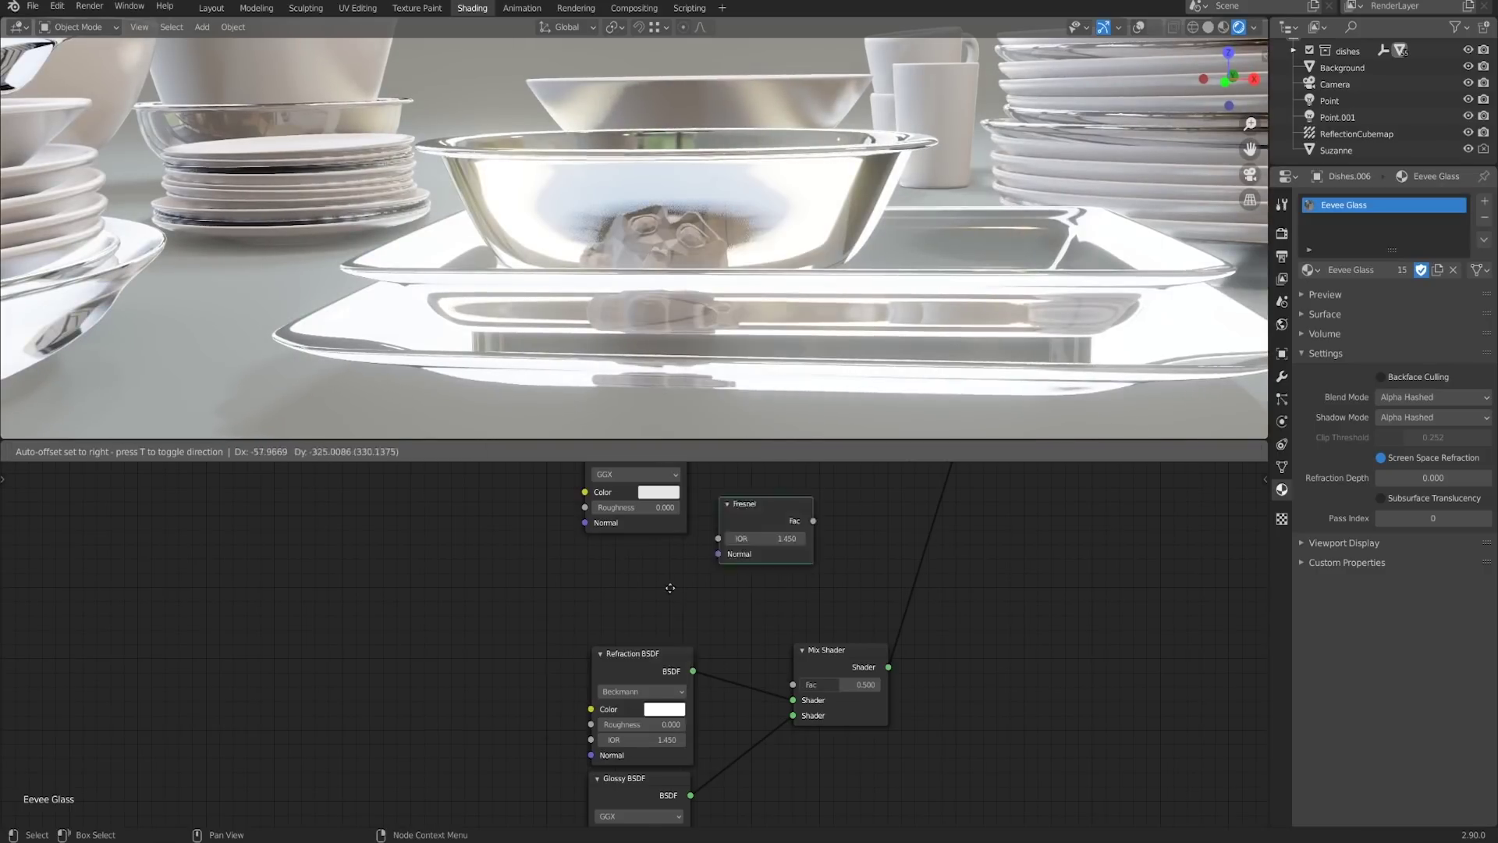
{"action": "left_click", "coordinate": [596, 569]}
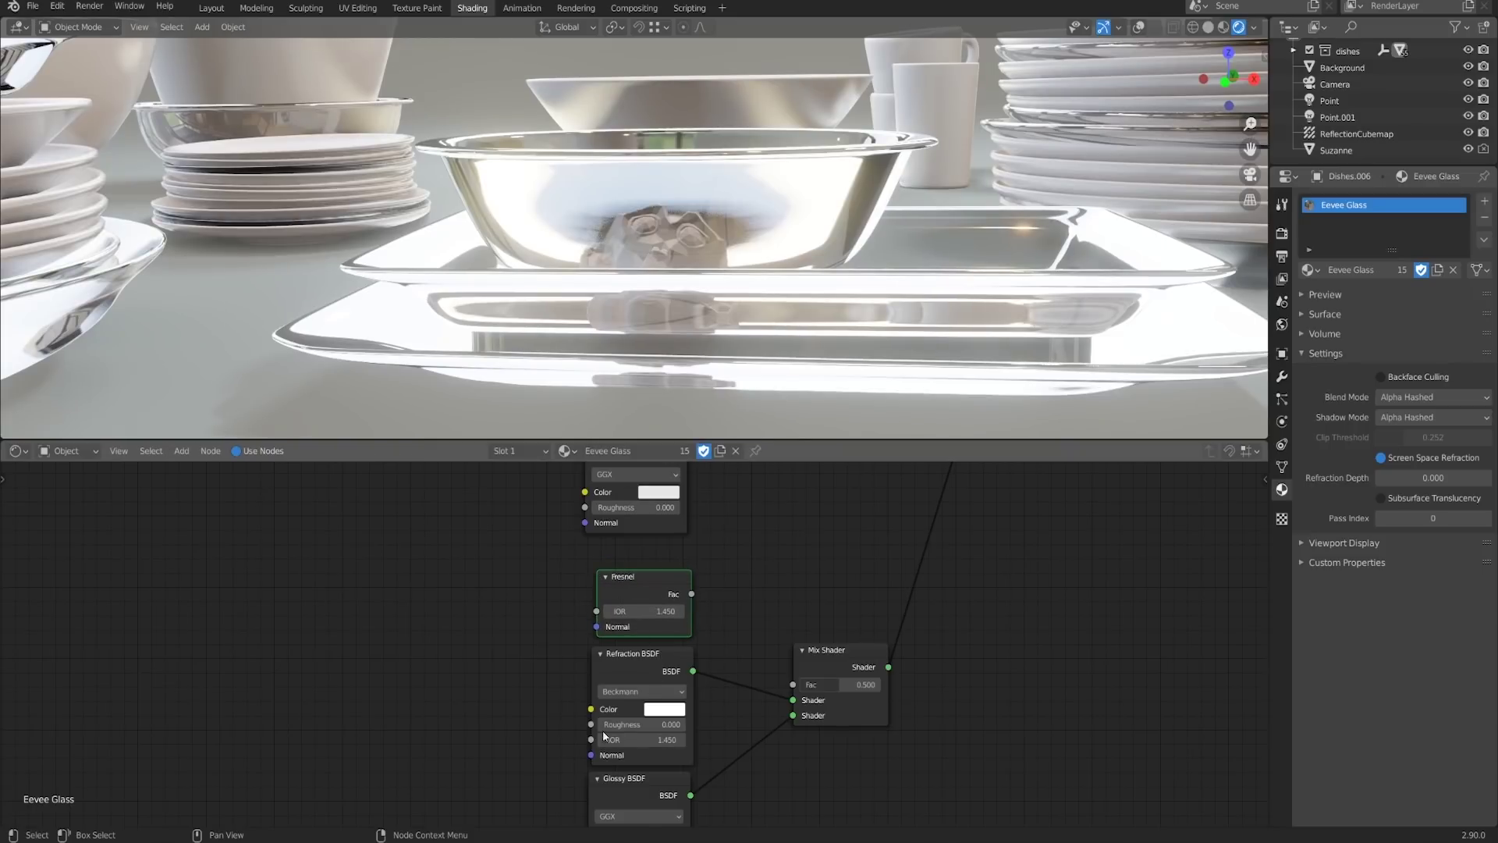
{"action": "left_click_drag", "start_coordinate": [691, 594], "coordinate": [793, 684]}
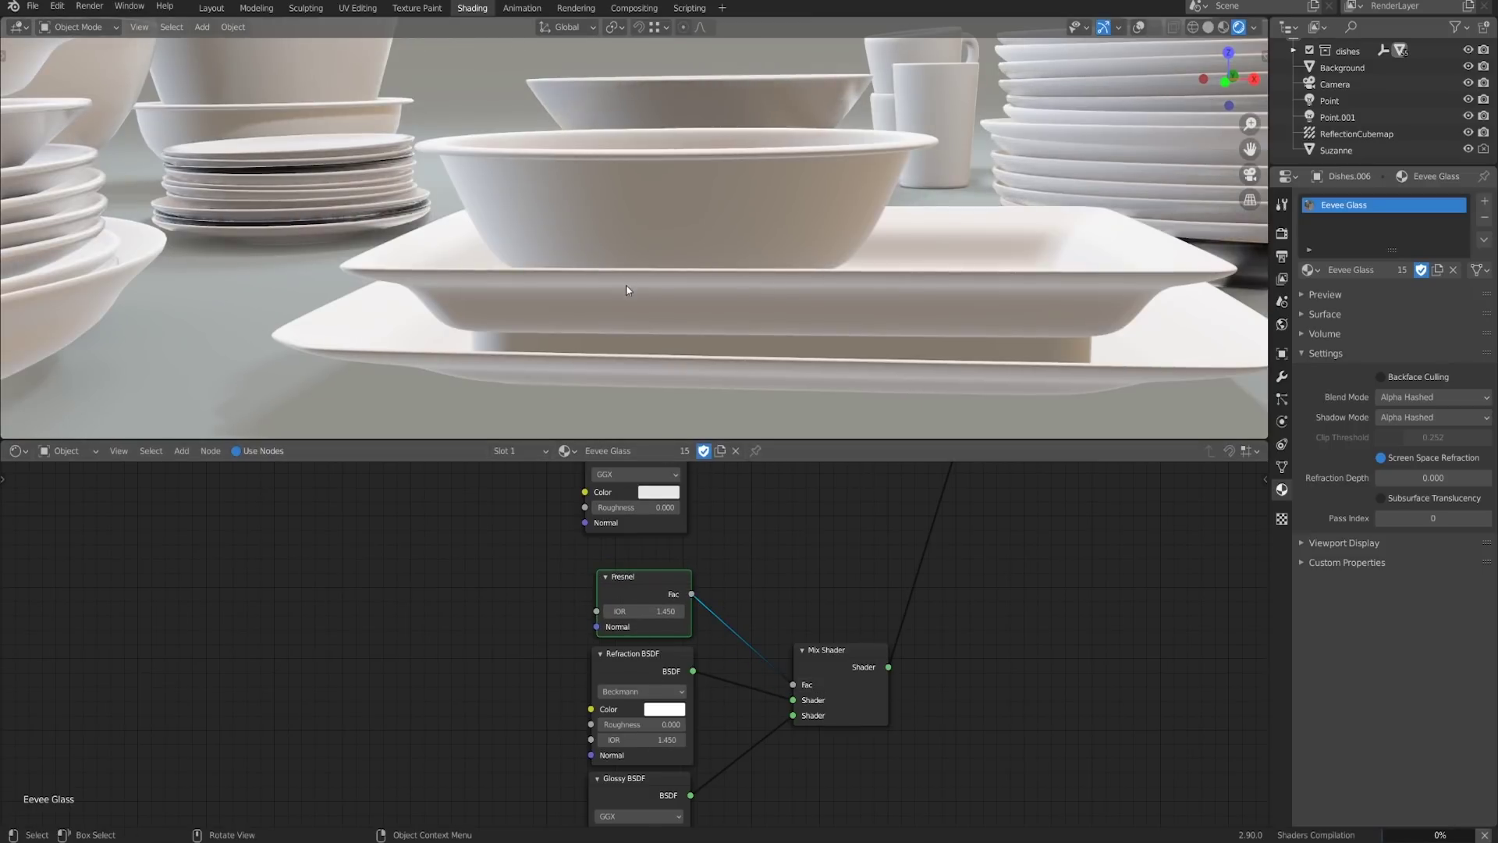
{"action": "middle_click_drag", "start_coordinate": [766, 597], "coordinate": [744, 571]}
{"action": "middle_click_drag", "start_coordinate": [954, 125], "coordinate": [785, 254]}
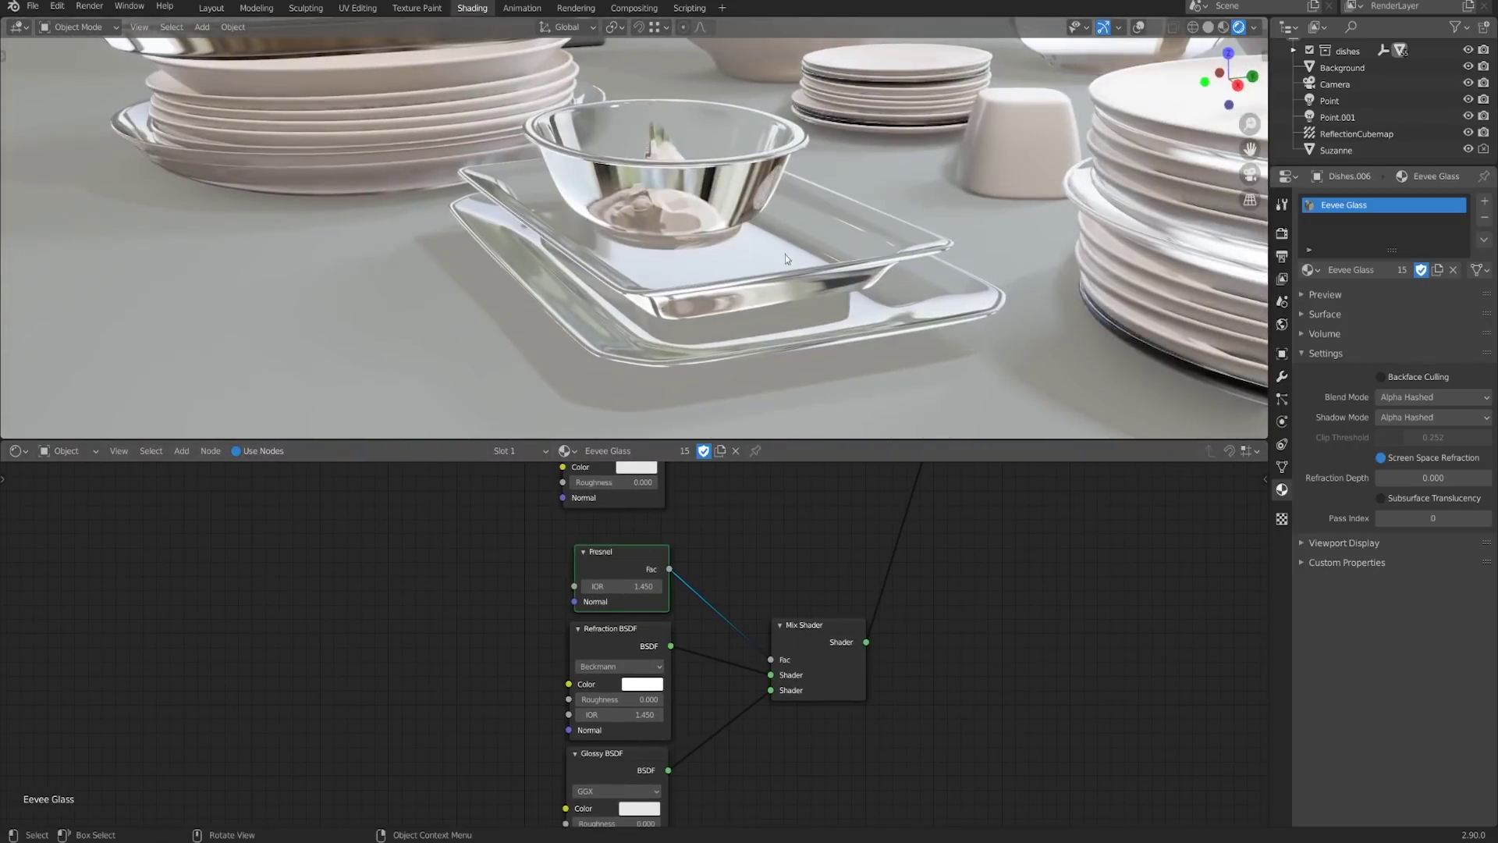
Move the Glass BSDF below the lower Mix Shader and alternate the material output between the two to compare their looks
{"action": "mouse_move", "coordinate": [813, 588]}
{"action": "middle_mouse_down"}
{"action": "mouse_move", "coordinate": [812, 539]}
{"action": "mouse_move", "coordinate": [814, 596]}
{"action": "middle_mouse_up"}
{"action": "scroll", "coordinate": [814, 573], "scroll_direction": "down", "scroll_amount": 3}
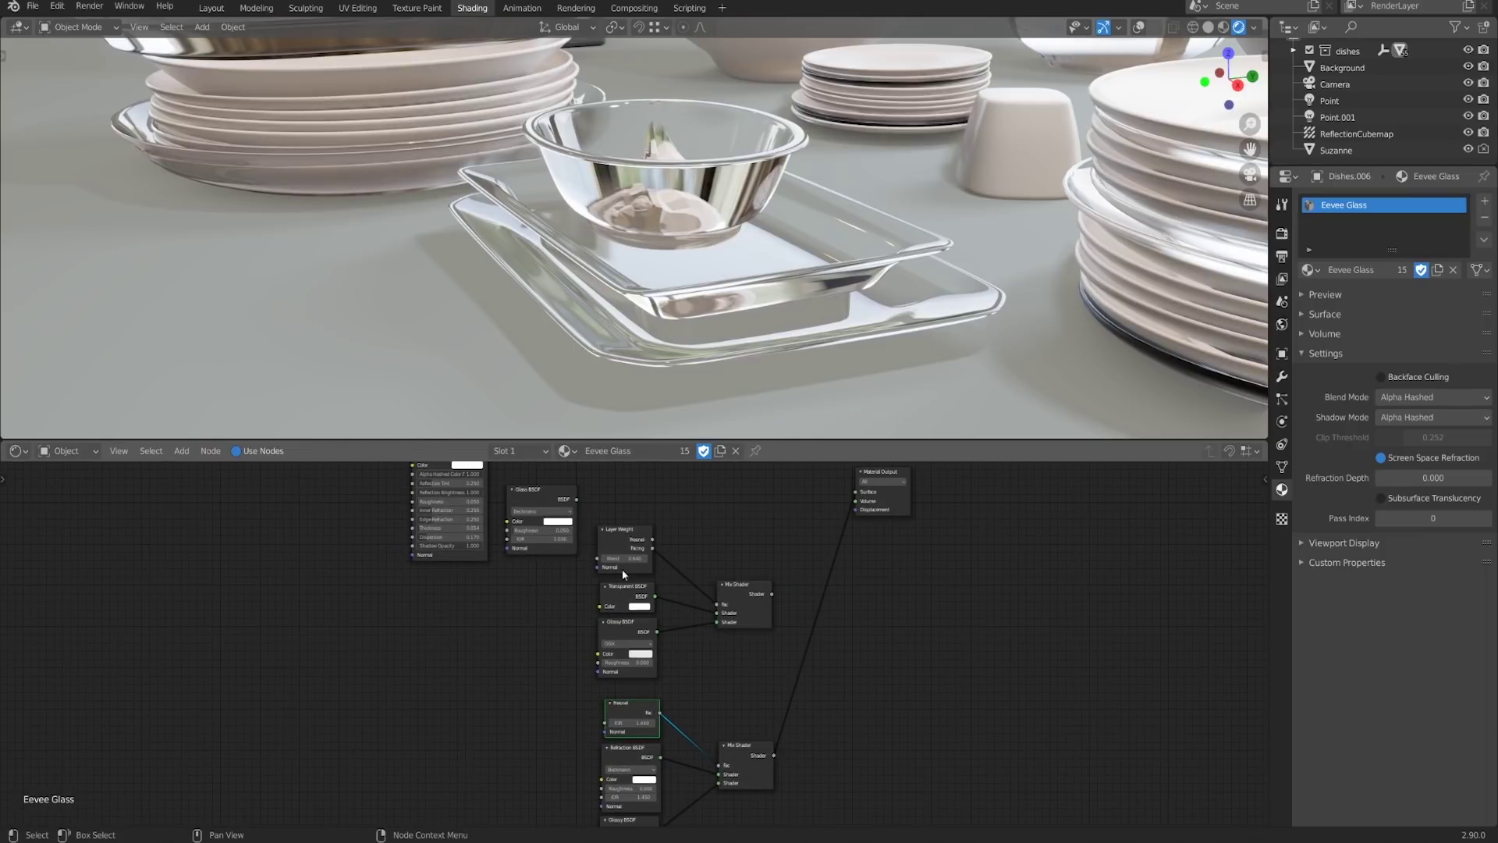
{"action": "left_click_drag", "start_coordinate": [538, 492], "coordinate": [780, 681]}
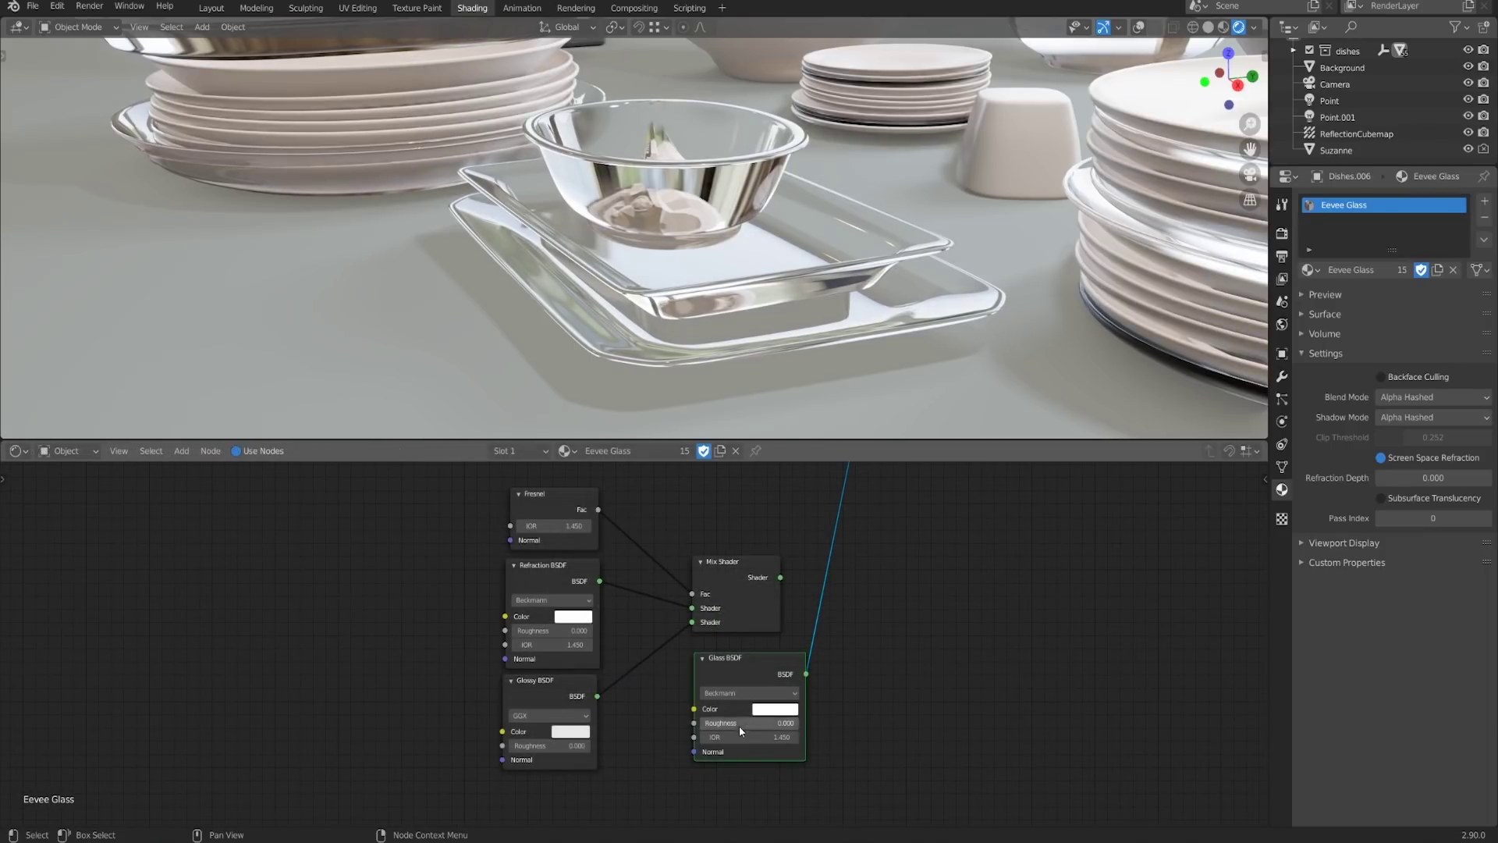
{"action": "left_click", "coordinate": [755, 574], "text": "ctrl+shift"}
{"action": "left_click", "coordinate": [770, 671], "text": "ctrl+shift"}
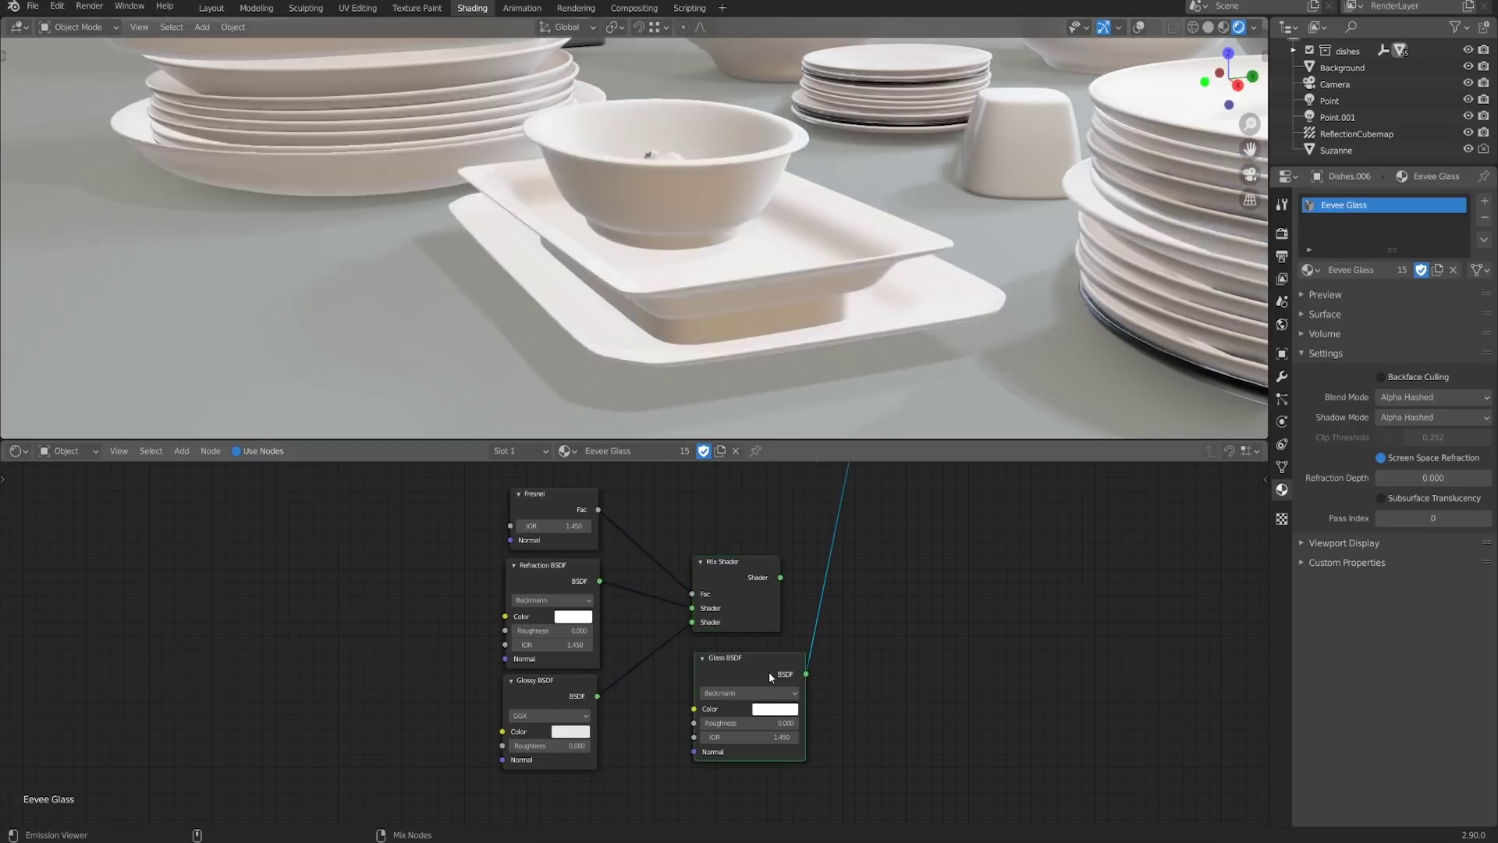
{"action": "left_click", "coordinate": [759, 593], "text": "ctrl+shift"}
{"action": "left_click", "coordinate": [759, 668], "text": "ctrl+shift"}
{"action": "left_click", "coordinate": [757, 592], "text": "ctrl+shift"}
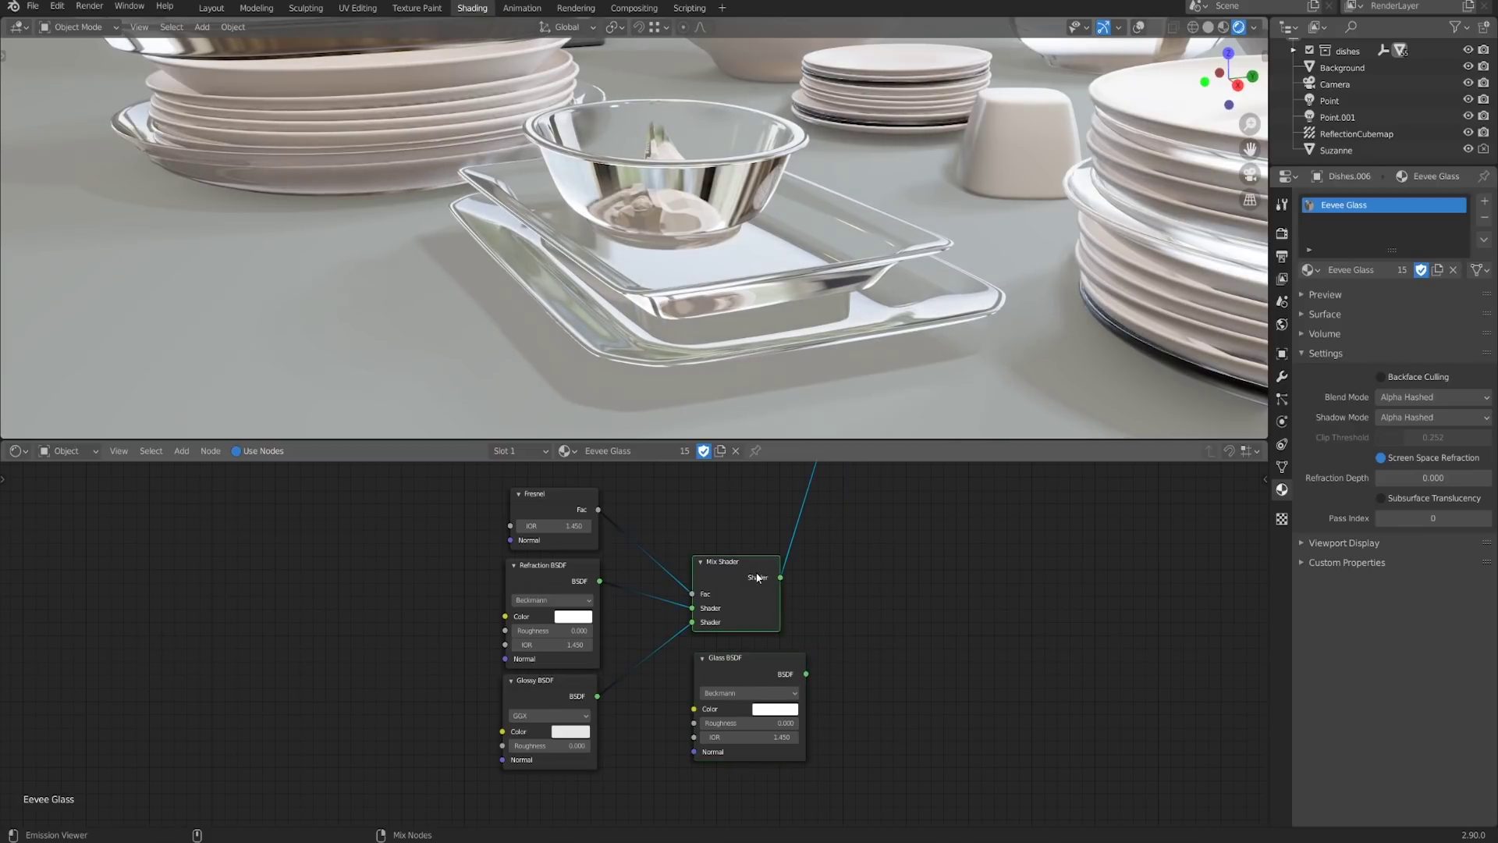
{"action": "left_click", "coordinate": [757, 662], "text": "ctrl+shift"}
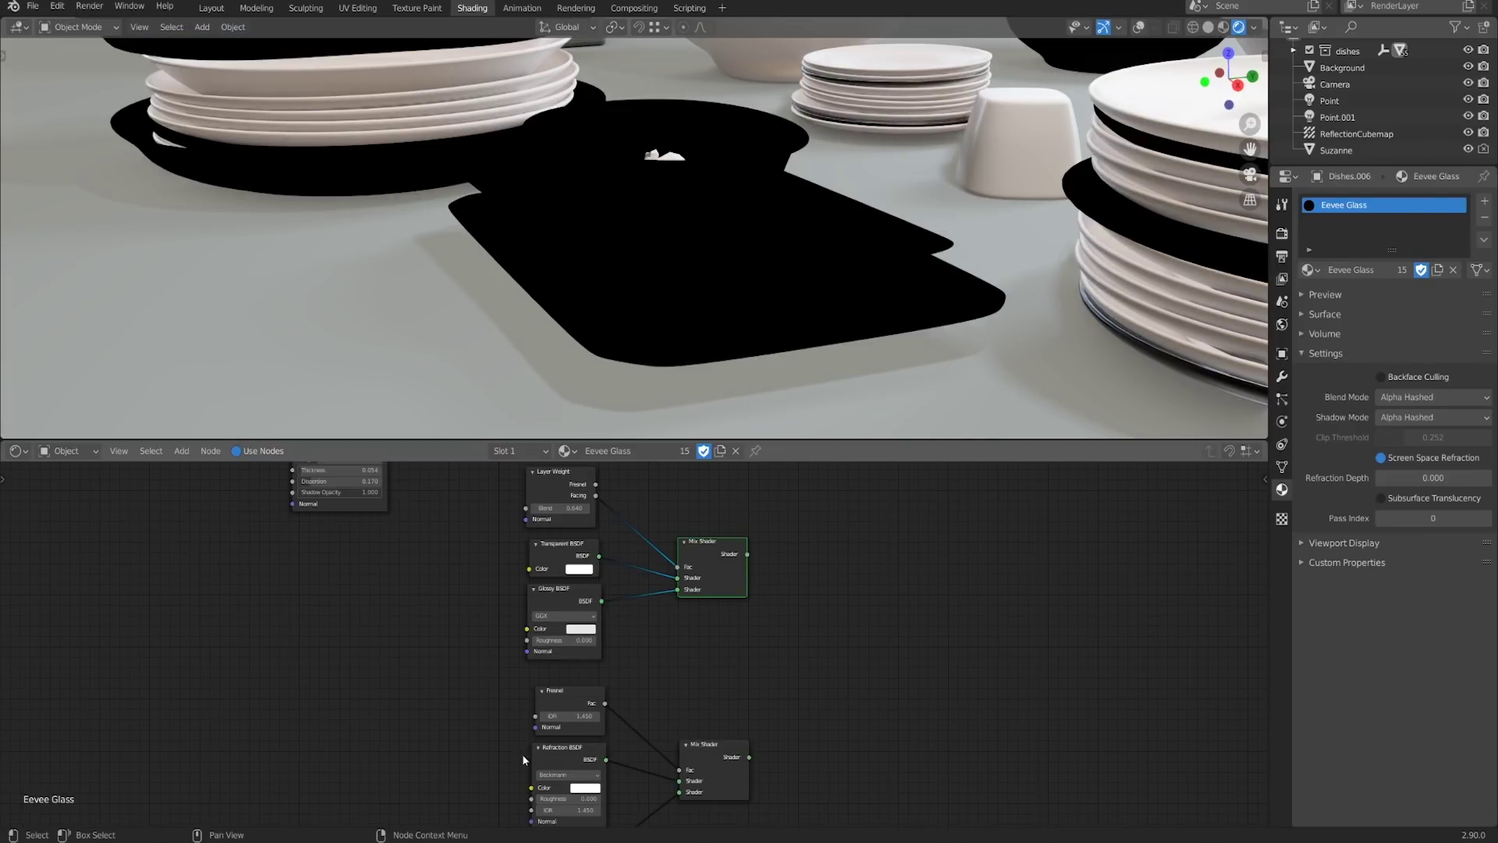
Duplicate a Mix Shader, feed the upper mix into its first Shader input and the lower into its second, and connect it to the output
{"action": "scroll", "coordinate": [785, 672], "scroll_direction": "right", "scroll_amount": 2}
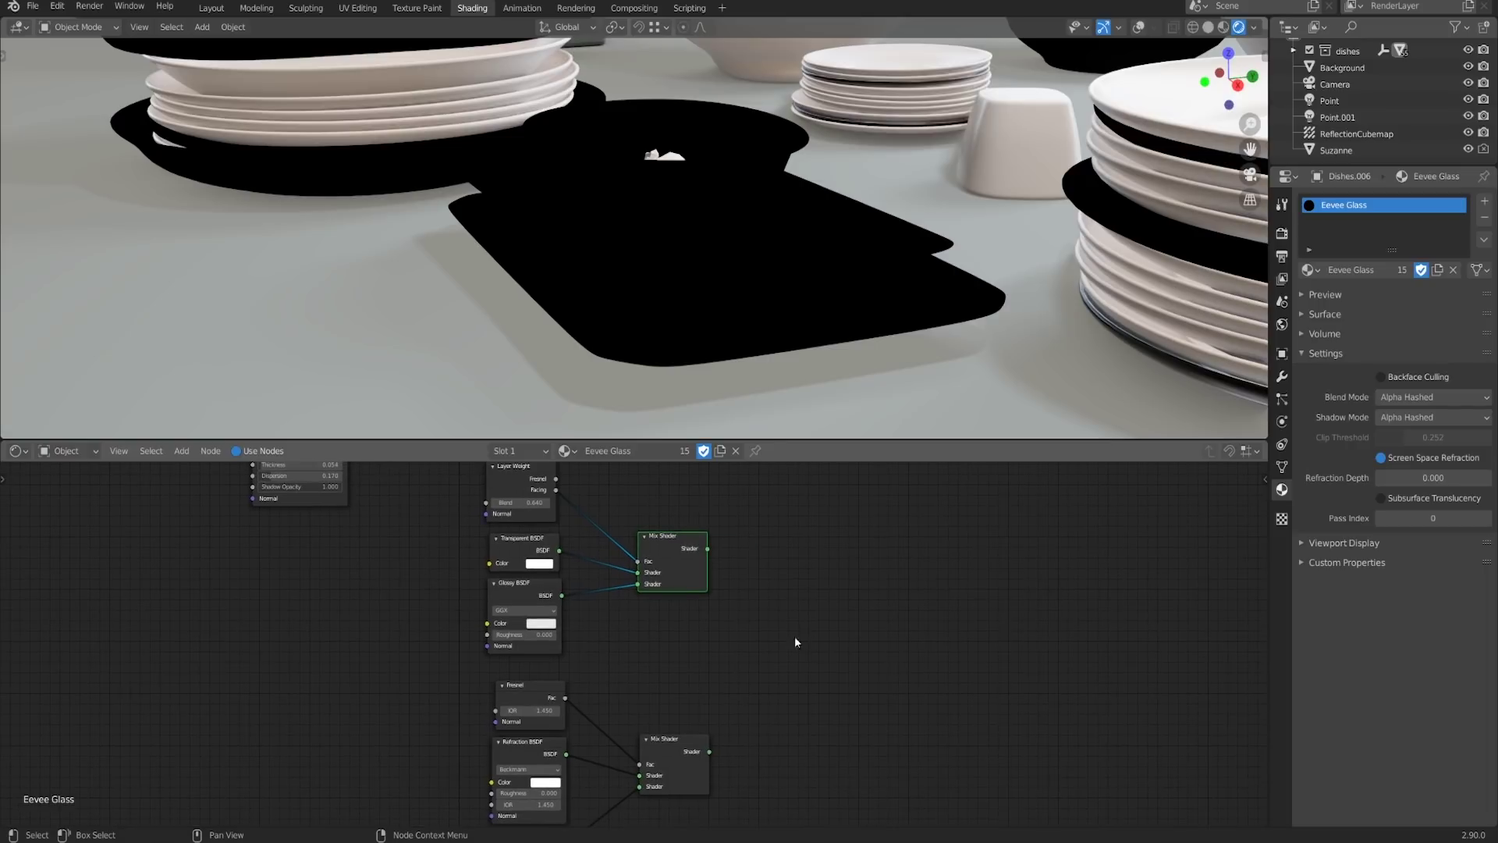
{"action": "key", "text": "shift+d"}
{"action": "left_click", "coordinate": [866, 674]}
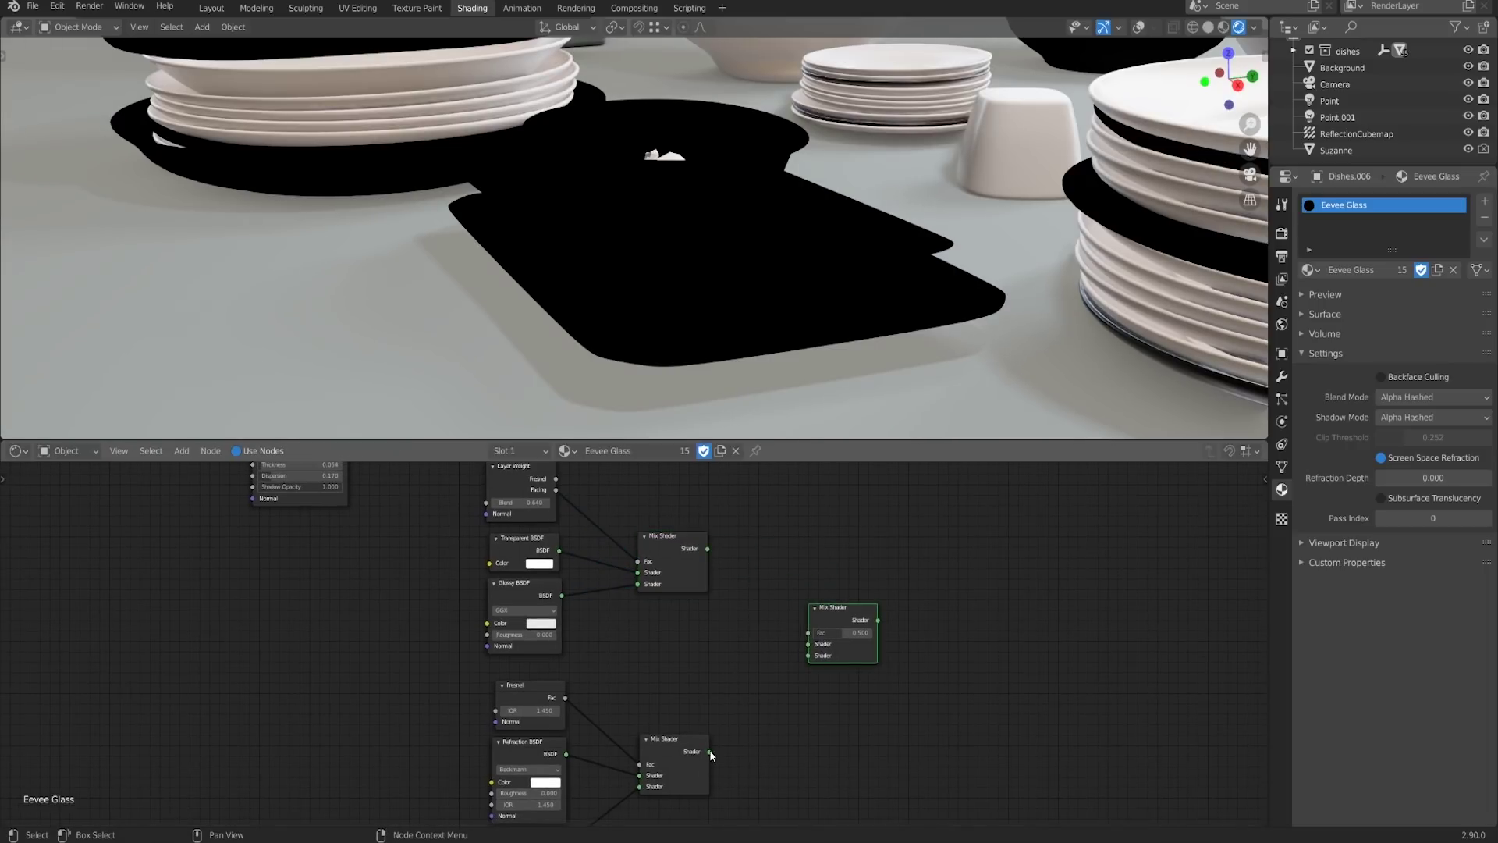
{"action": "left_click_drag", "start_coordinate": [710, 752], "coordinate": [808, 656]}
{"action": "left_click_drag", "start_coordinate": [707, 549], "coordinate": [827, 637]}
{"action": "left_click_drag", "start_coordinate": [707, 548], "coordinate": [807, 640]}
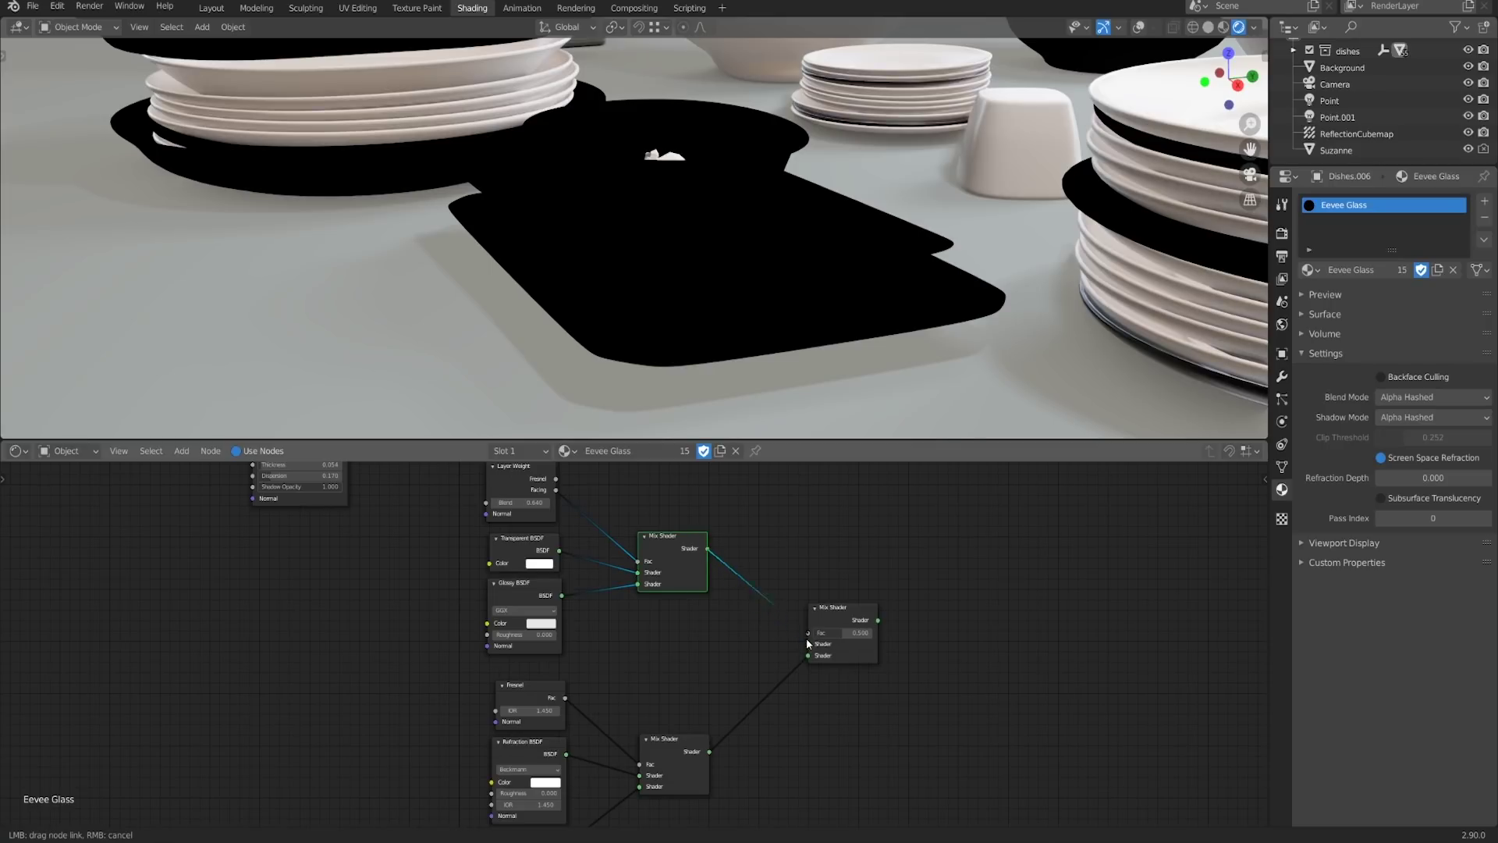
{"action": "left_click_drag", "start_coordinate": [807, 640], "coordinate": [808, 644]}
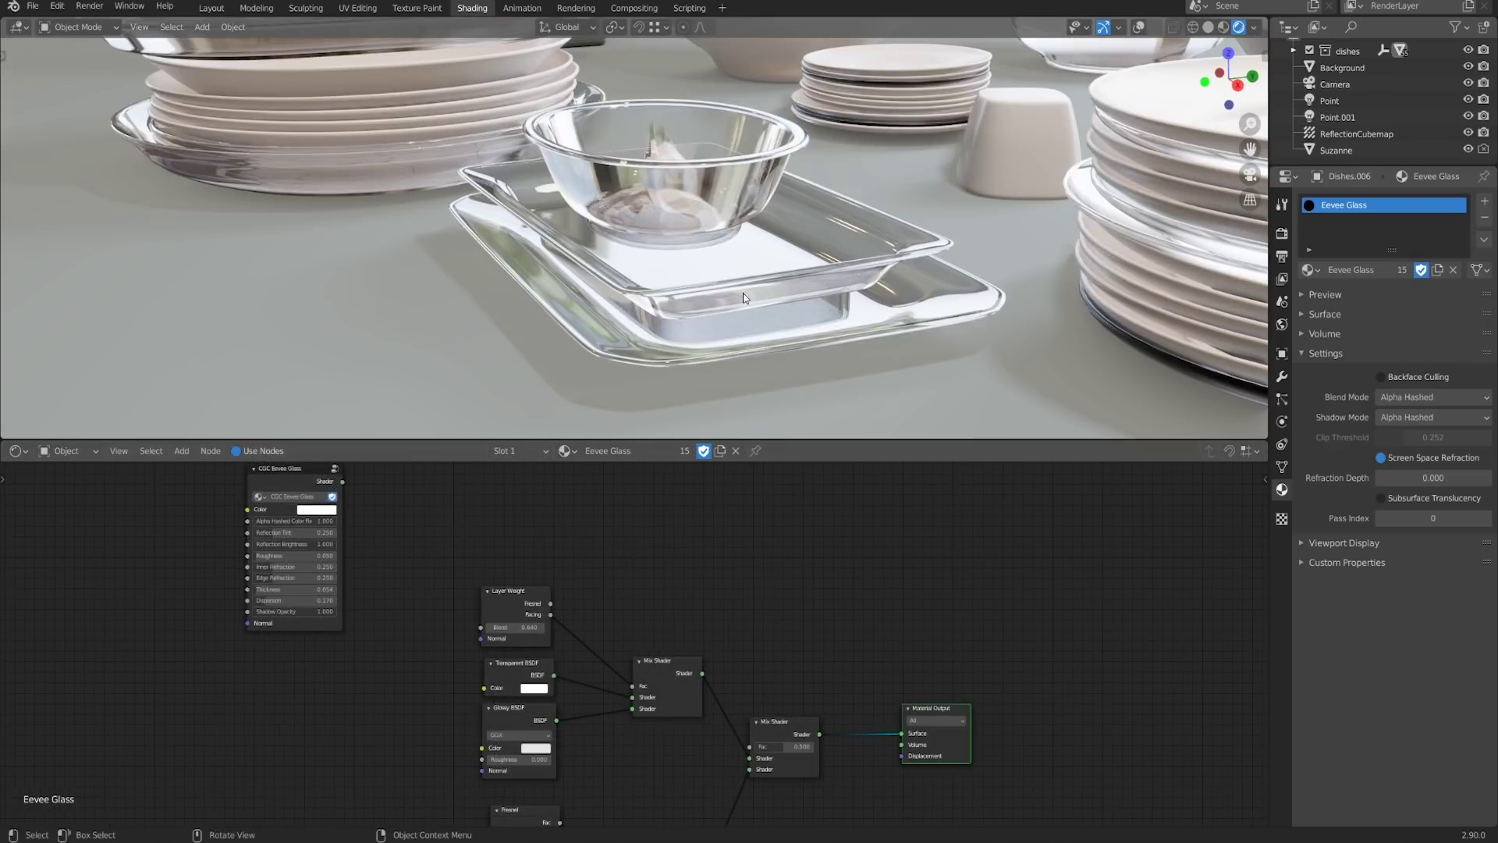
Examine the combined glass on the bowl and trays, and review the custom node network beside the CGC Eevee Glass group
{"action": "middle_click_drag", "start_coordinate": [751, 311], "coordinate": [789, 297]}
{"action": "middle_click_drag", "start_coordinate": [692, 817], "coordinate": [772, 753]}
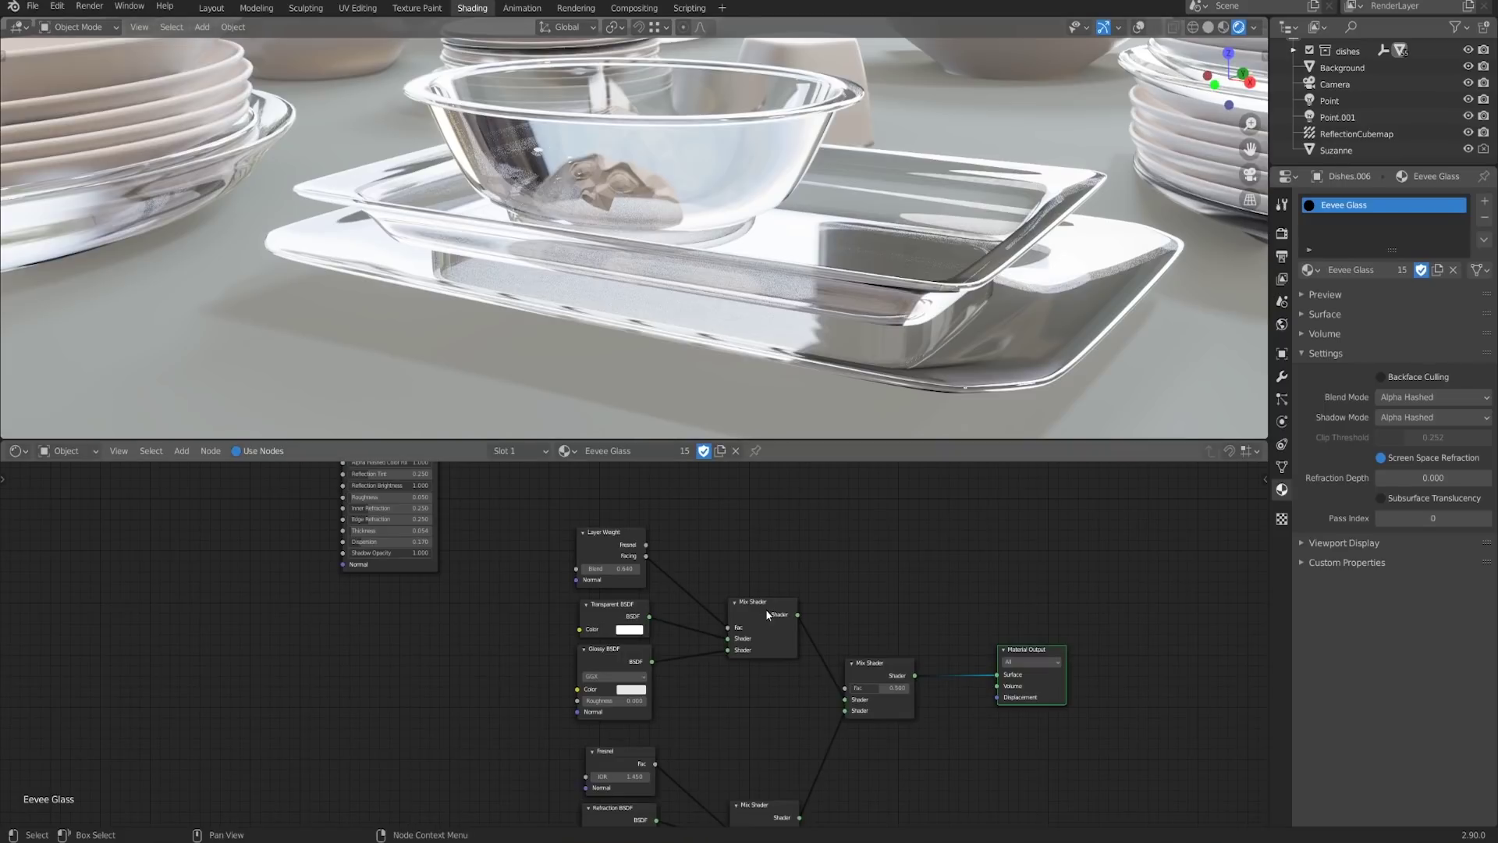
{"action": "middle_click_drag", "start_coordinate": [419, 617], "coordinate": [475, 685]}
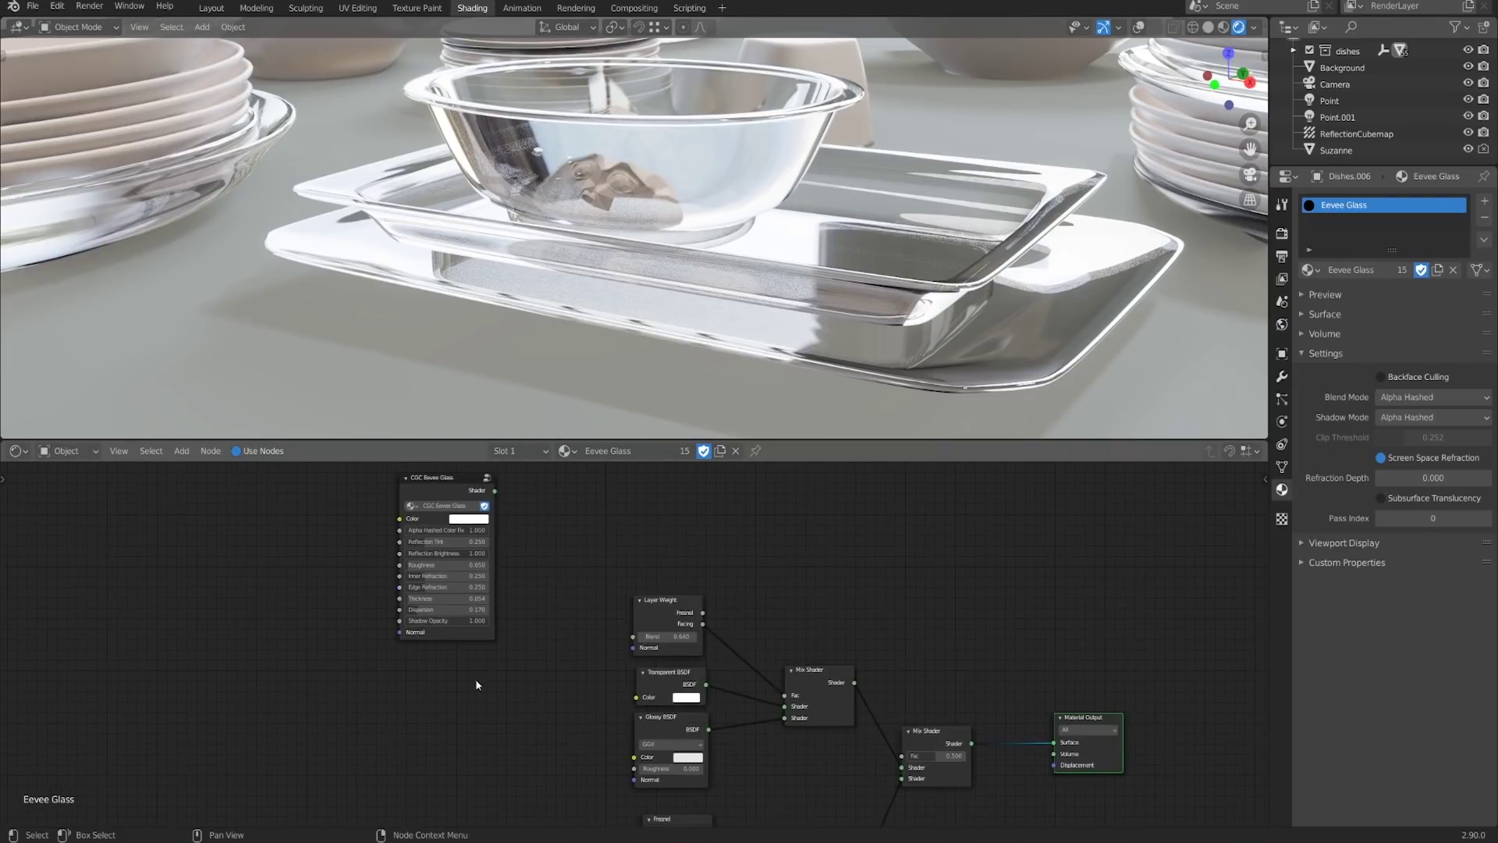
{"action": "middle_click_drag", "start_coordinate": [570, 659], "coordinate": [605, 586]}
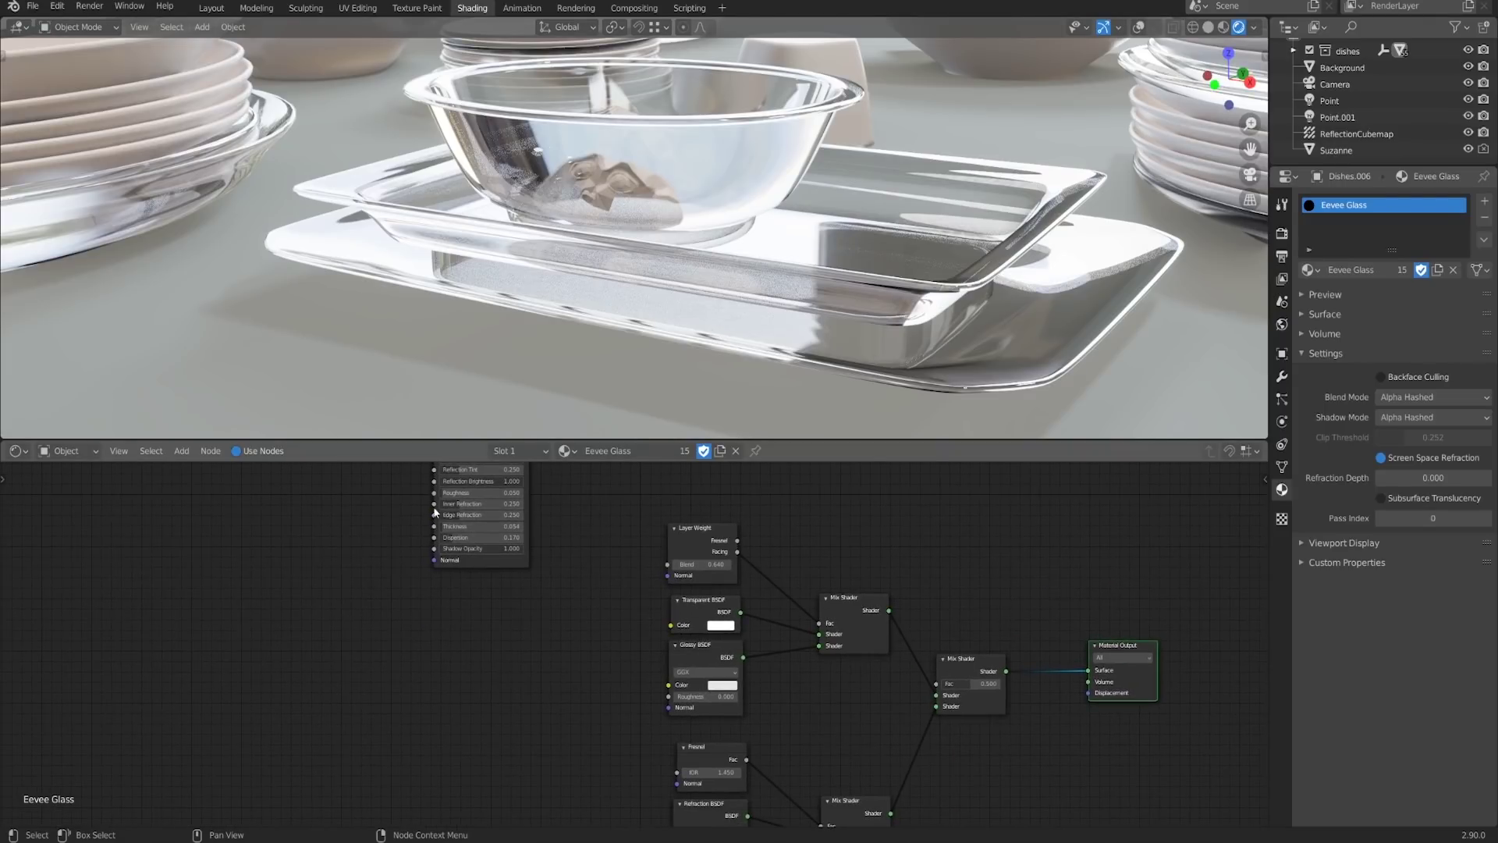
{"action": "middle_click_drag", "start_coordinate": [713, 655], "coordinate": [707, 580]}
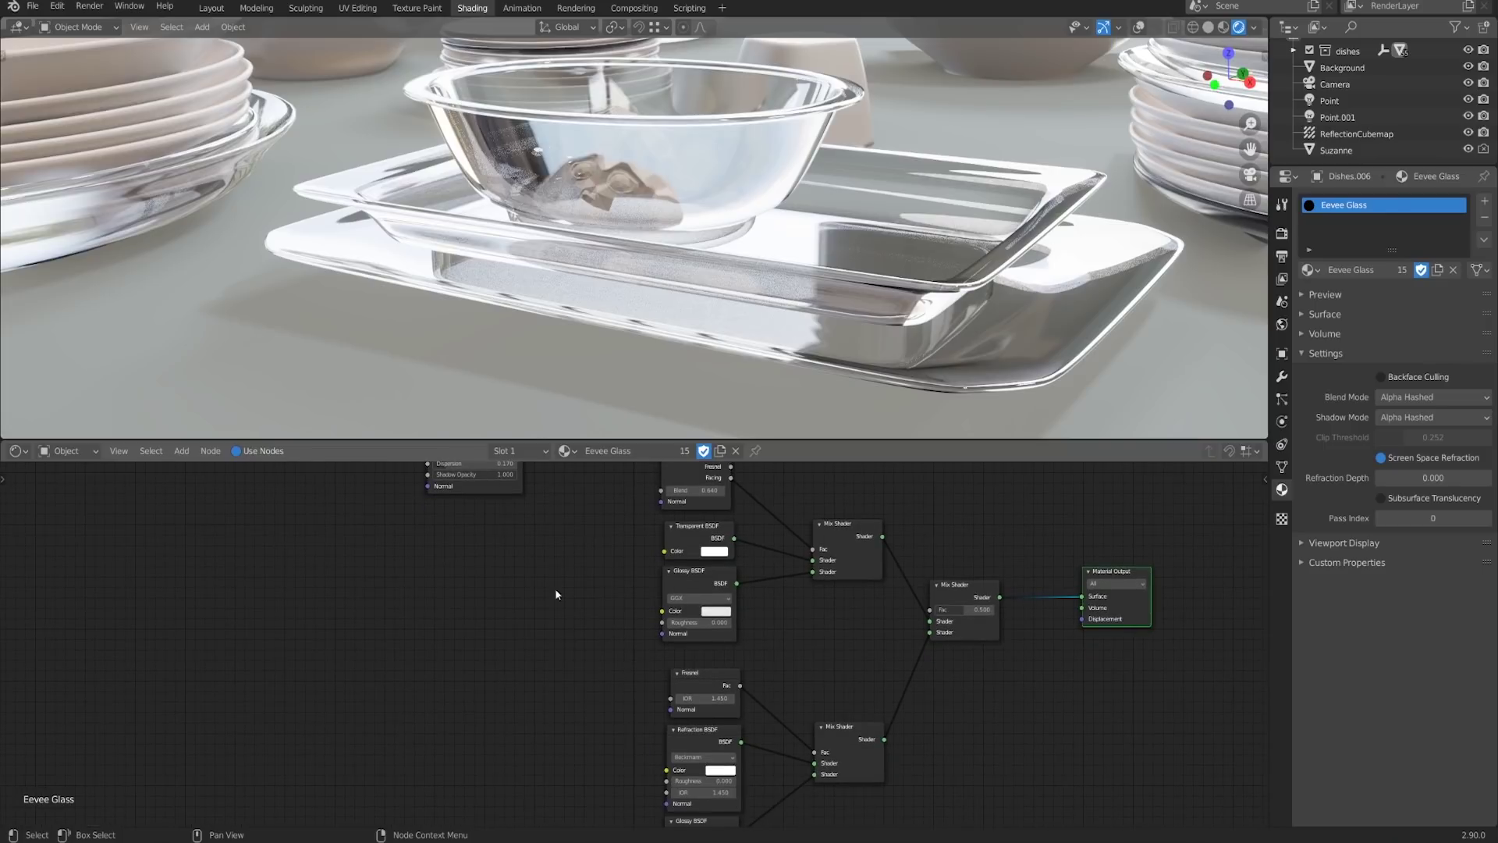
{"action": "scroll", "coordinate": [757, 659], "scroll_direction": "down", "scroll_amount": 3}
{"action": "middle_click_drag", "start_coordinate": [782, 668], "coordinate": [812, 752]}
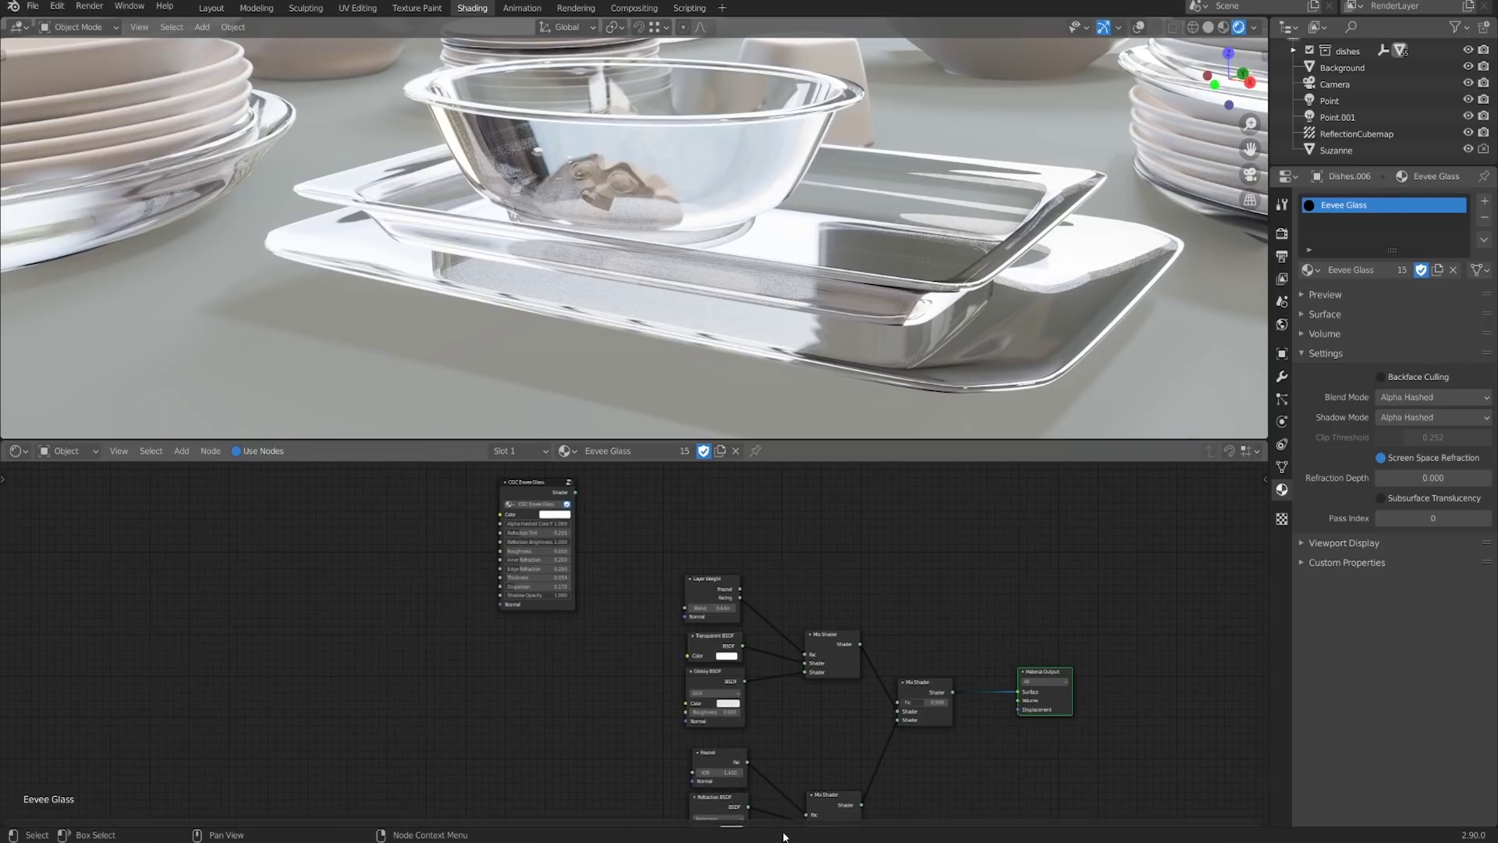
{"action": "middle_click_drag", "start_coordinate": [965, 742], "coordinate": [943, 671]}
{"action": "scroll", "coordinate": [851, 644], "scroll_direction": "down", "scroll_amount": 2}
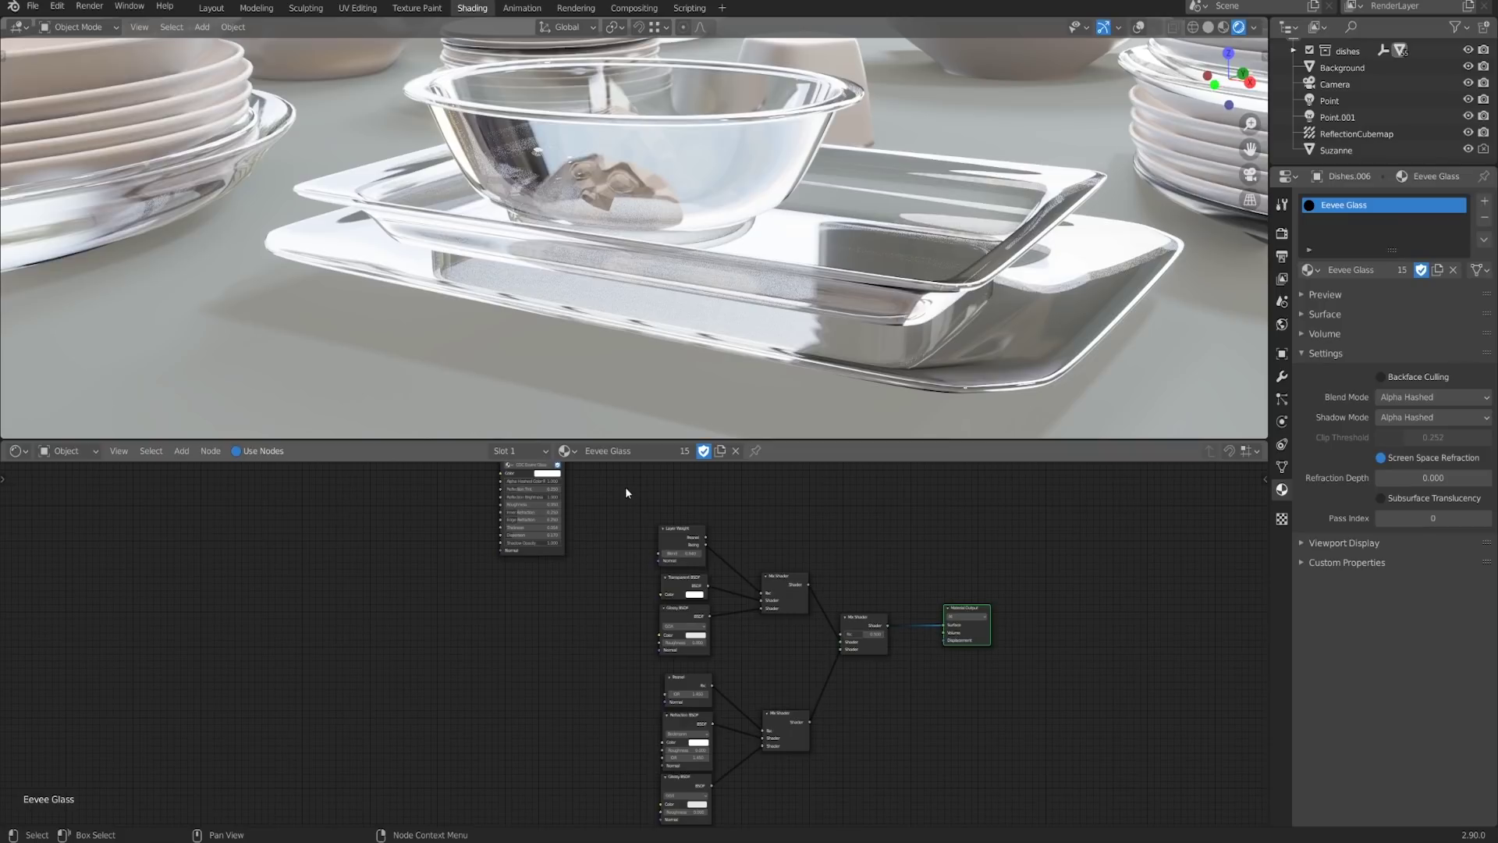
Delete the whole custom mix shader network, keeping the CGC Eevee Glass group and the Material Output
{"action": "left_click_drag", "start_coordinate": [615, 500], "coordinate": [1036, 821]}
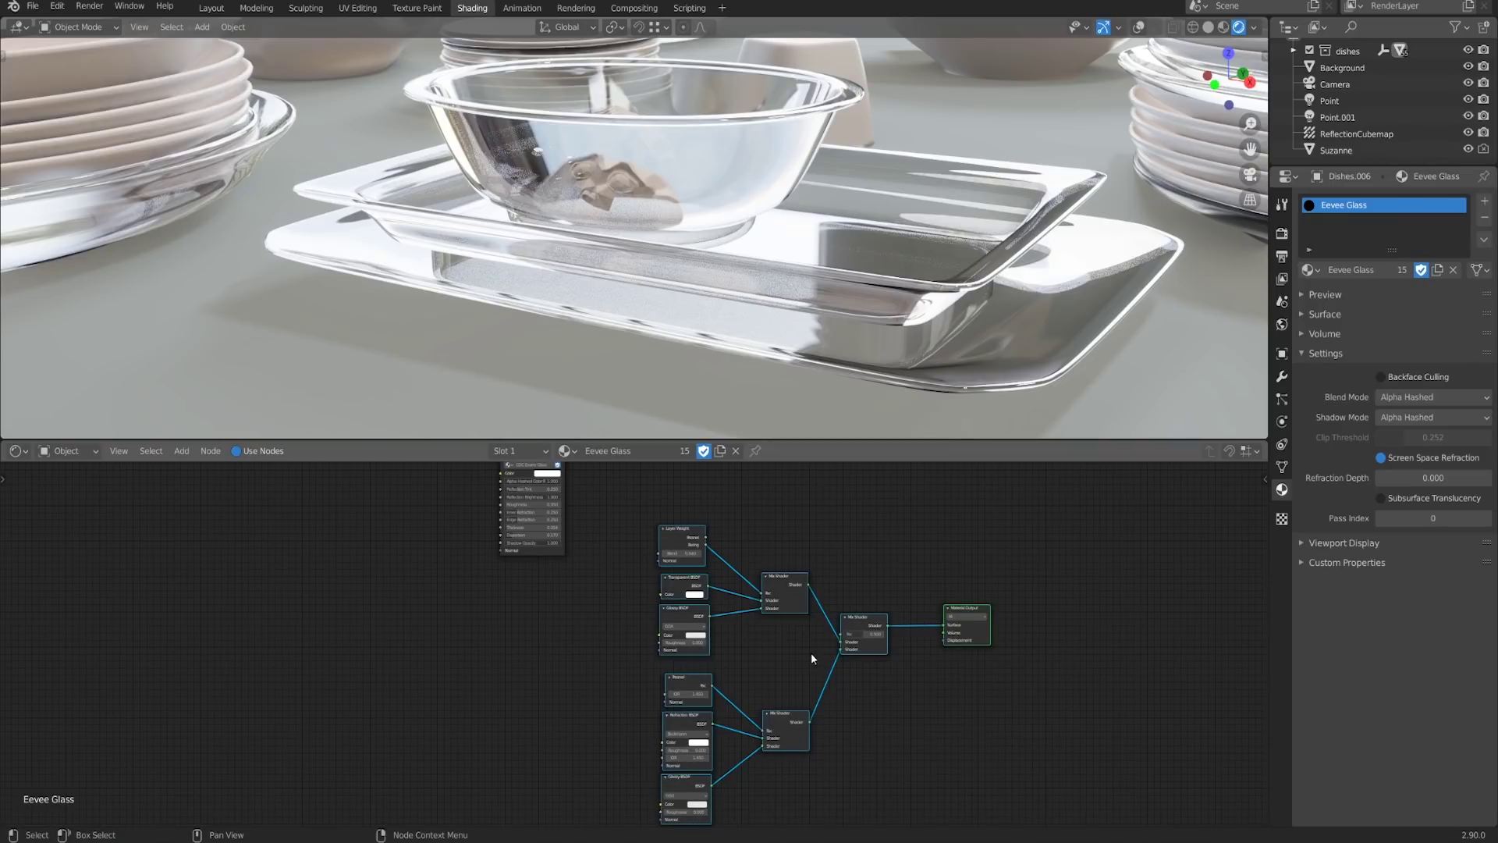
{"action": "left_click", "coordinate": [959, 591]}
{"action": "left_click_drag", "start_coordinate": [626, 519], "coordinate": [877, 781]}
{"action": "key", "text": "x"}
Connect the CGC Eevee Glass group to the Material Output's Surface and arrange the two nodes close together
{"action": "left_click_drag", "start_coordinate": [968, 614], "coordinate": [770, 497]}
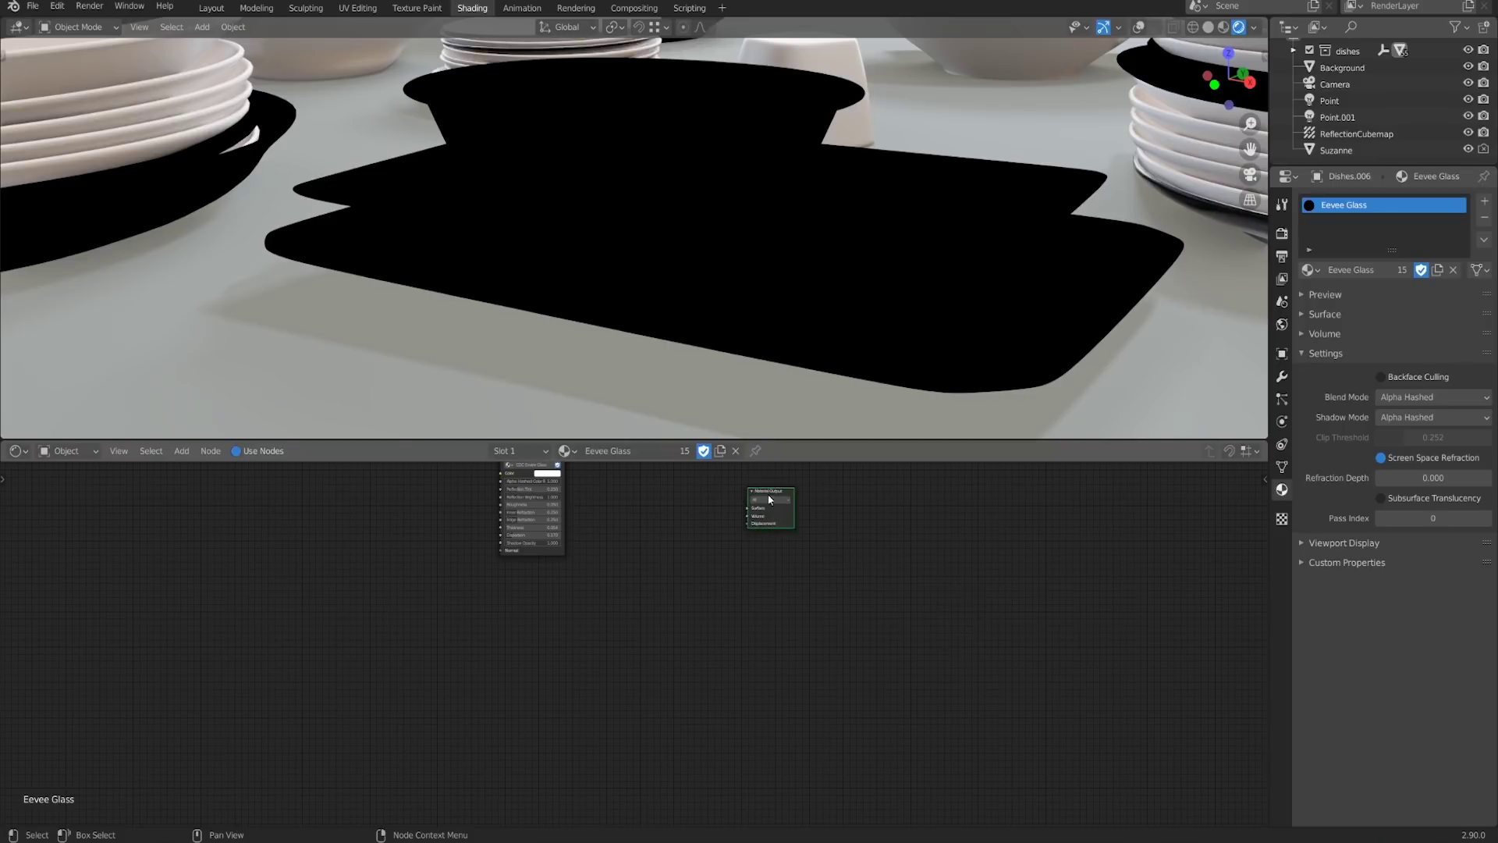
{"action": "middle_click_drag", "start_coordinate": [622, 488], "coordinate": [798, 745]}
{"action": "scroll", "coordinate": [798, 744], "scroll_direction": "up", "scroll_amount": 1}
{"action": "left_click", "coordinate": [699, 705], "text": "ctrl+shift"}
{"action": "middle_click_drag", "start_coordinate": [861, 685], "coordinate": [844, 471]}
{"action": "scroll", "coordinate": [844, 471], "scroll_direction": "up", "scroll_amount": 3}
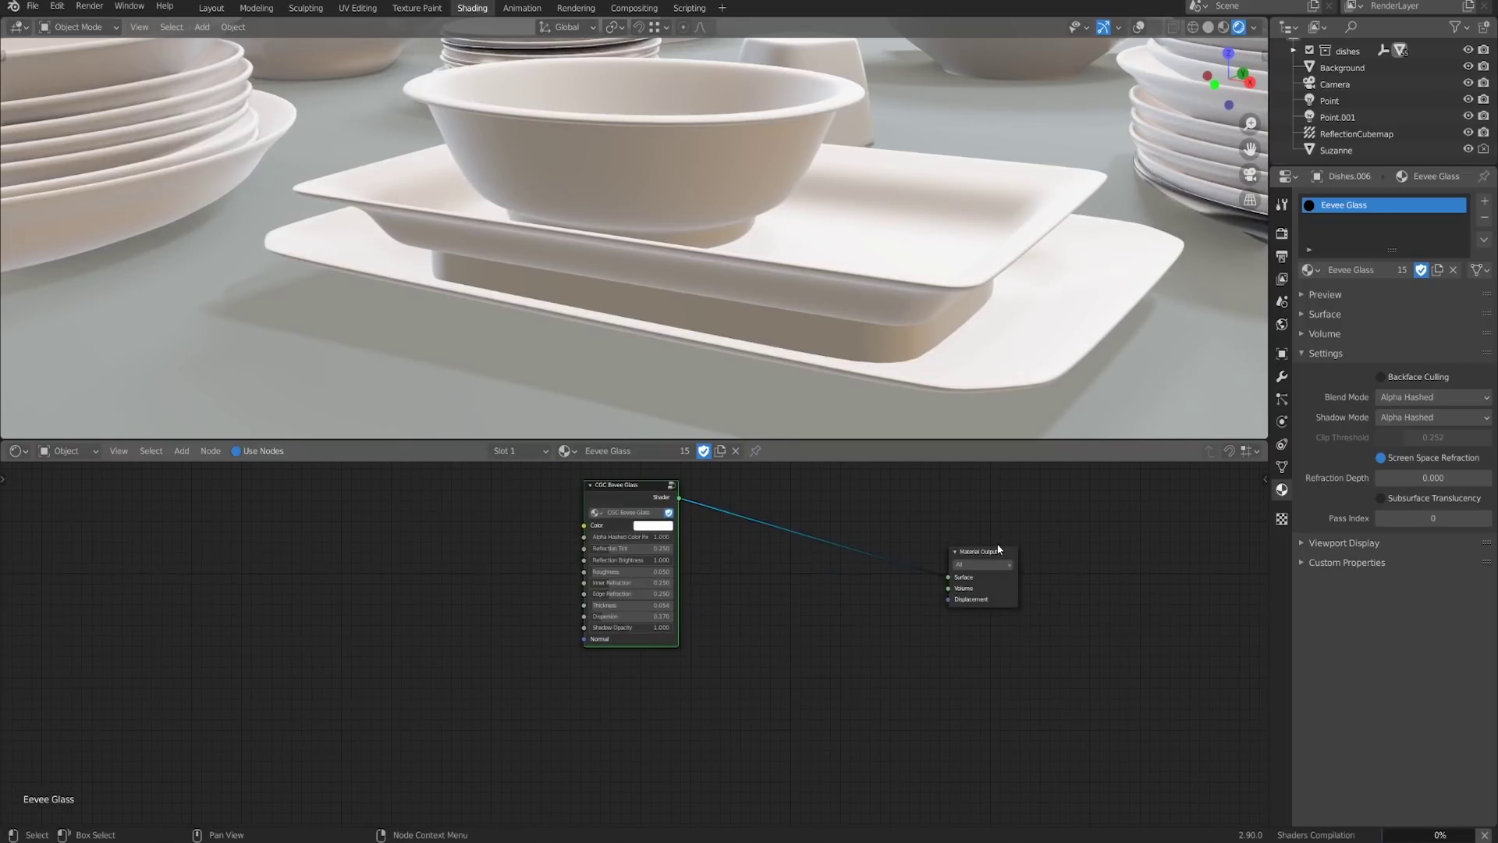
{"action": "left_click_drag", "start_coordinate": [997, 550], "coordinate": [996, 534]}
{"action": "left_click", "coordinate": [656, 500]}
{"action": "left_click_drag", "start_coordinate": [653, 512], "coordinate": [684, 535]}
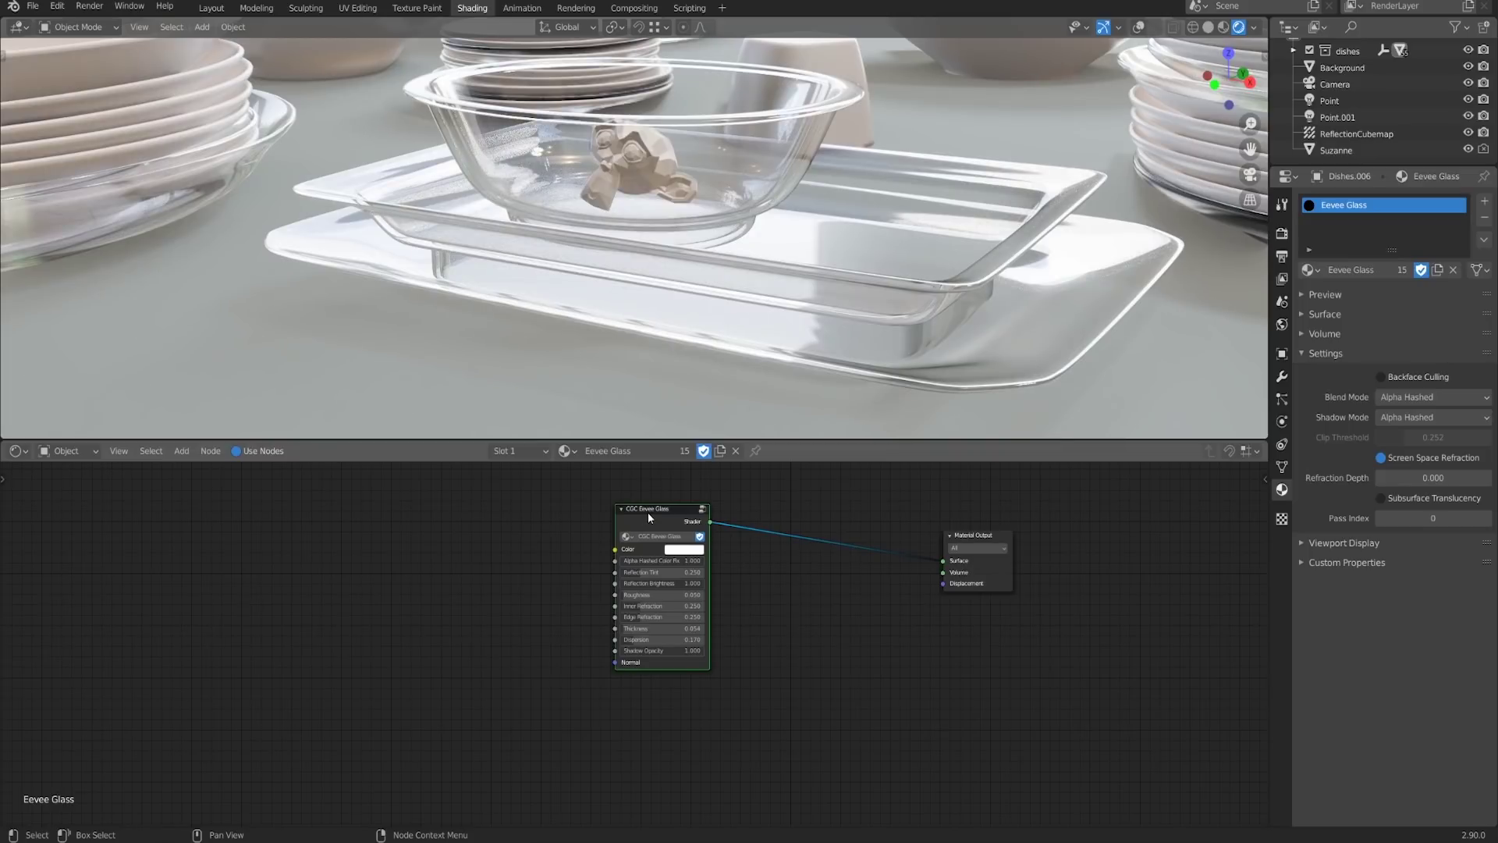
Open the CGC Eevee Glass group for editing and preview the final Mix Shader of the Transparent Glass frame on the dishes
{"action": "key", "text": "Tab"}
{"action": "scroll", "coordinate": [877, 643], "scroll_direction": "down", "scroll_amount": 2}
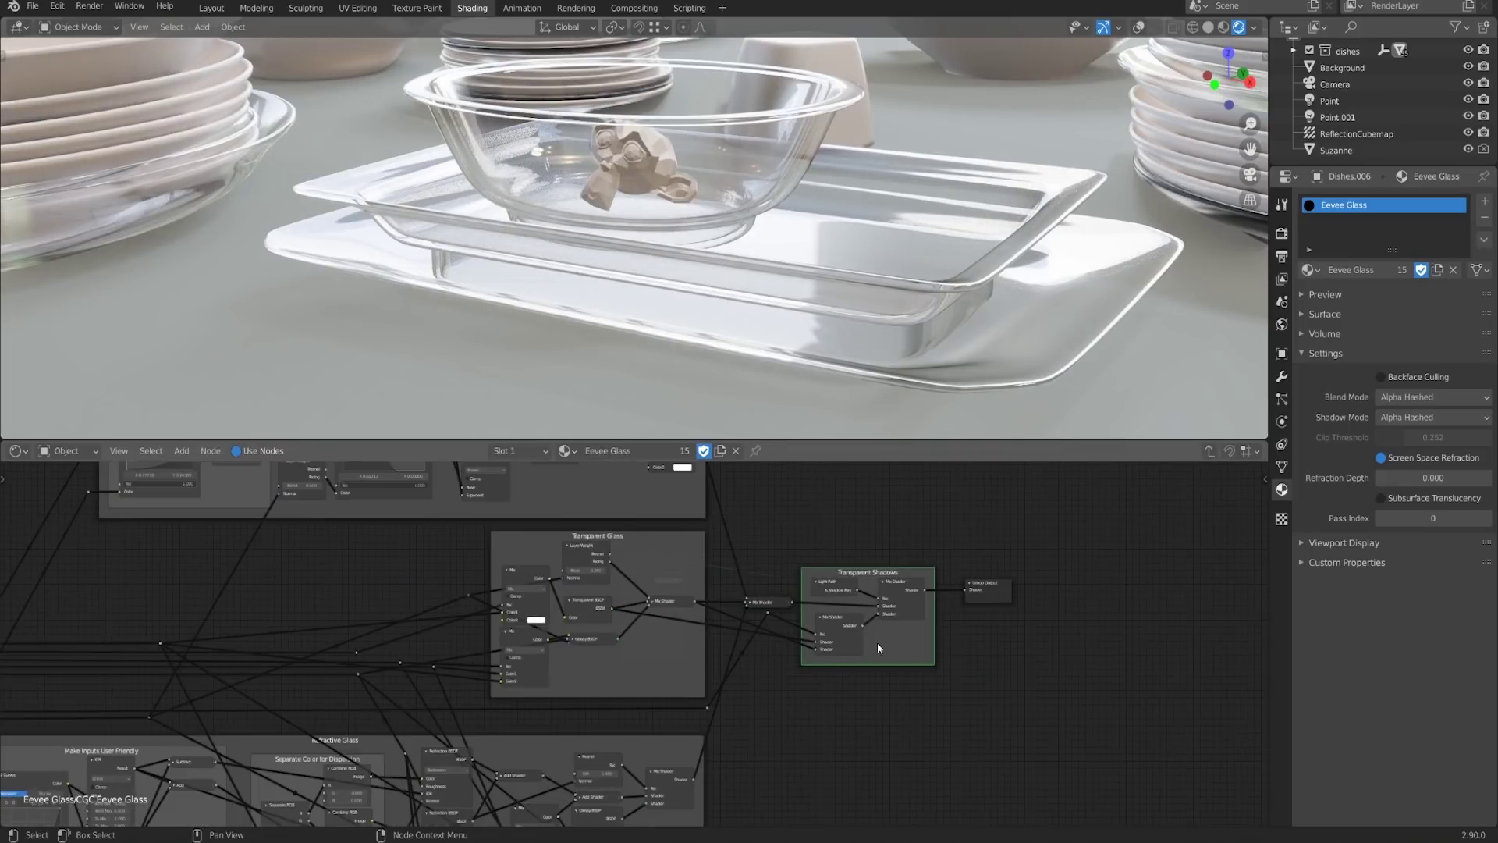
{"action": "middle_click_drag", "start_coordinate": [877, 643], "coordinate": [987, 683]}
{"action": "middle_click_drag", "start_coordinate": [751, 583], "coordinate": [990, 555]}
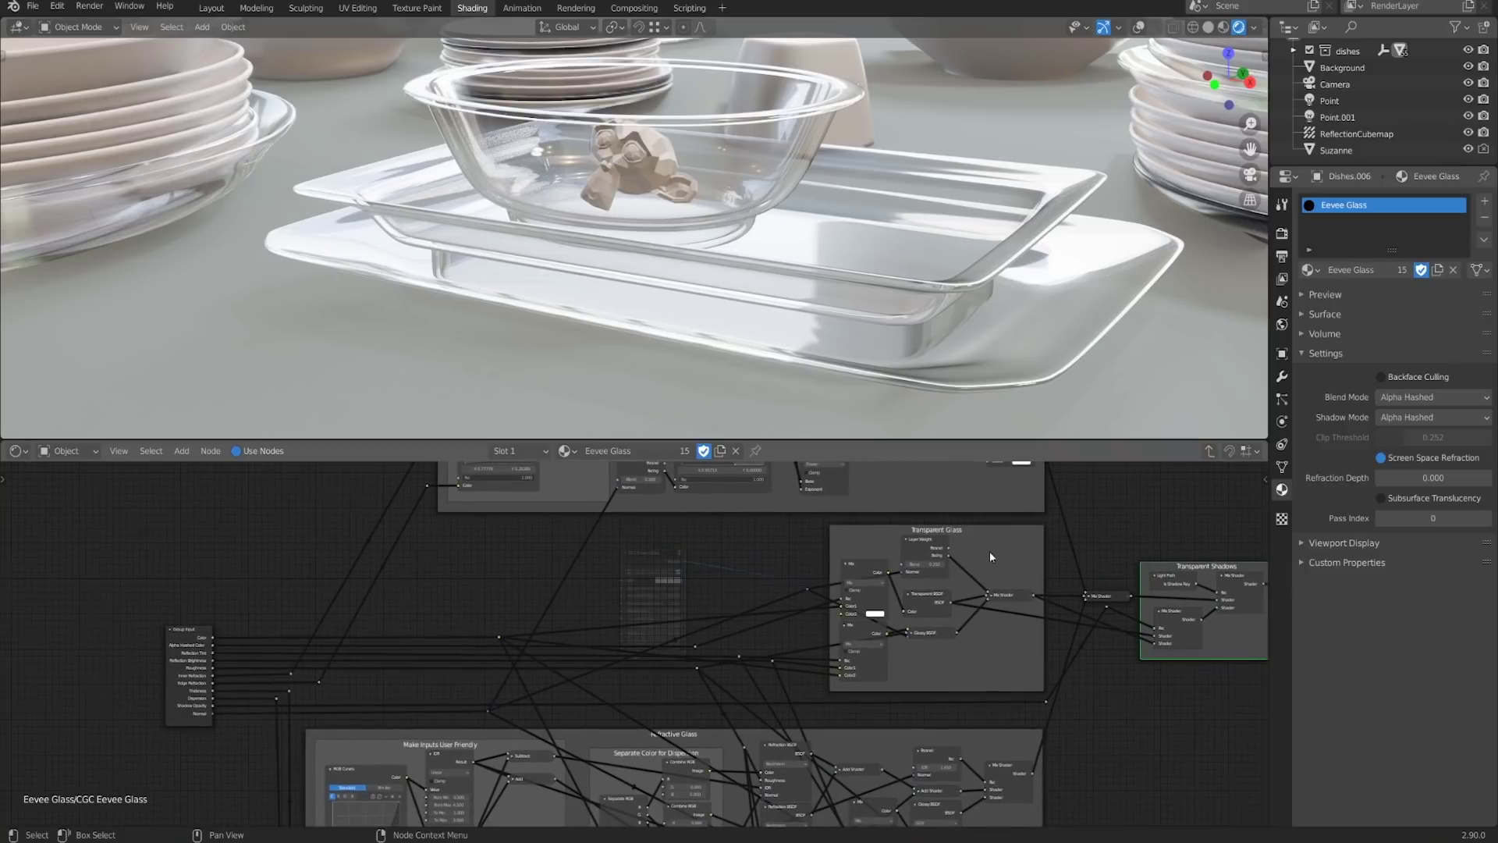
{"action": "middle_click_drag", "start_coordinate": [1132, 657], "coordinate": [884, 670]}
{"action": "scroll", "coordinate": [880, 676], "scroll_direction": "up", "scroll_amount": 1}
{"action": "middle_click_drag", "start_coordinate": [870, 532], "coordinate": [825, 550]}
{"action": "scroll", "coordinate": [816, 579], "scroll_direction": "up", "scroll_amount": 4}
{"action": "left_click", "coordinate": [756, 596], "text": "ctrl+shift"}
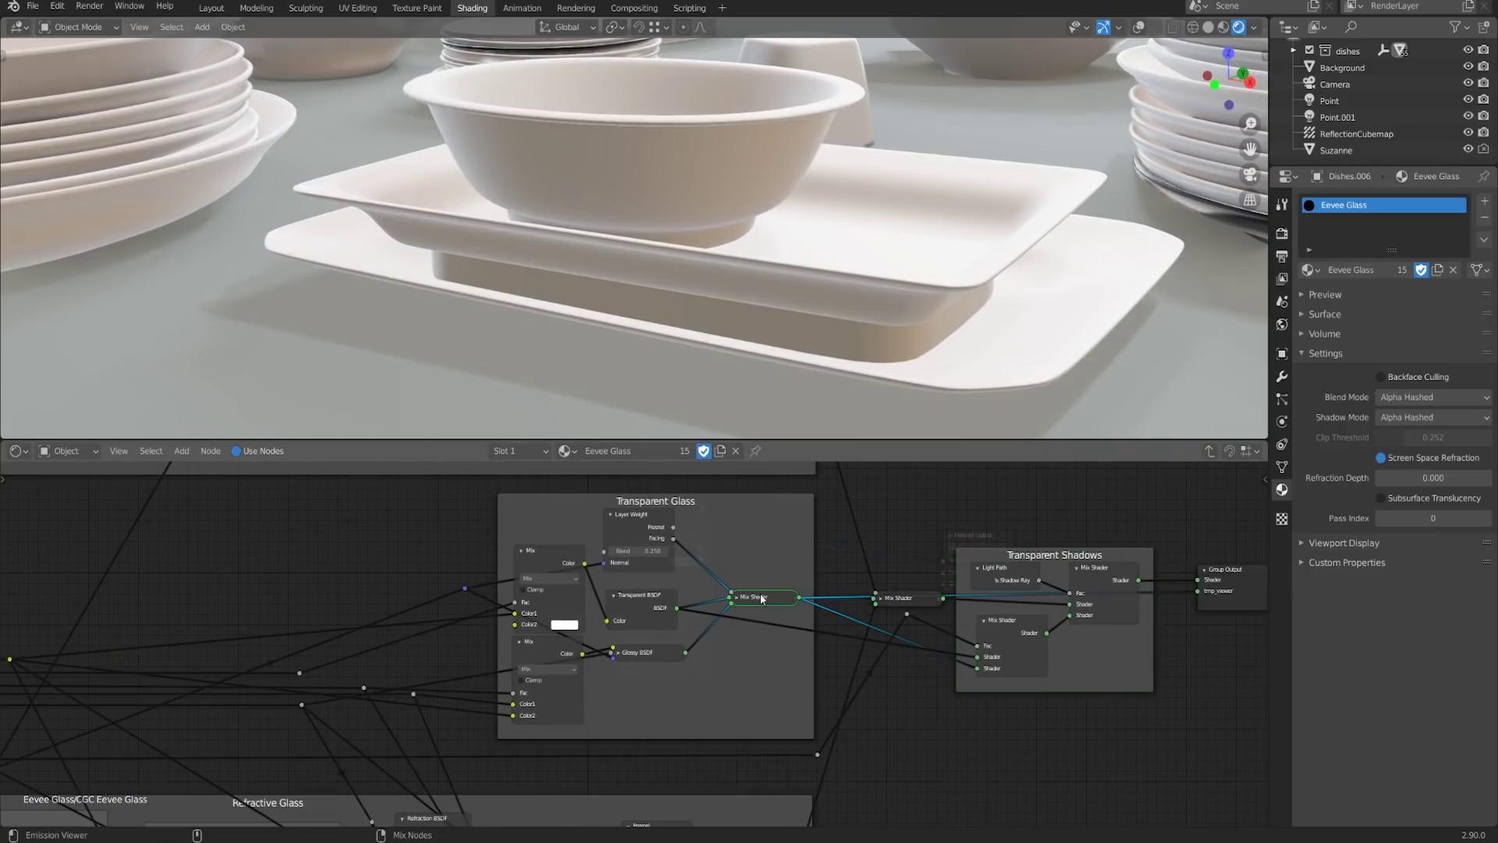
{"action": "middle_click_drag", "start_coordinate": [791, 380], "coordinate": [780, 321]}
{"action": "middle_click_drag", "start_coordinate": [479, 566], "coordinate": [829, 539]}
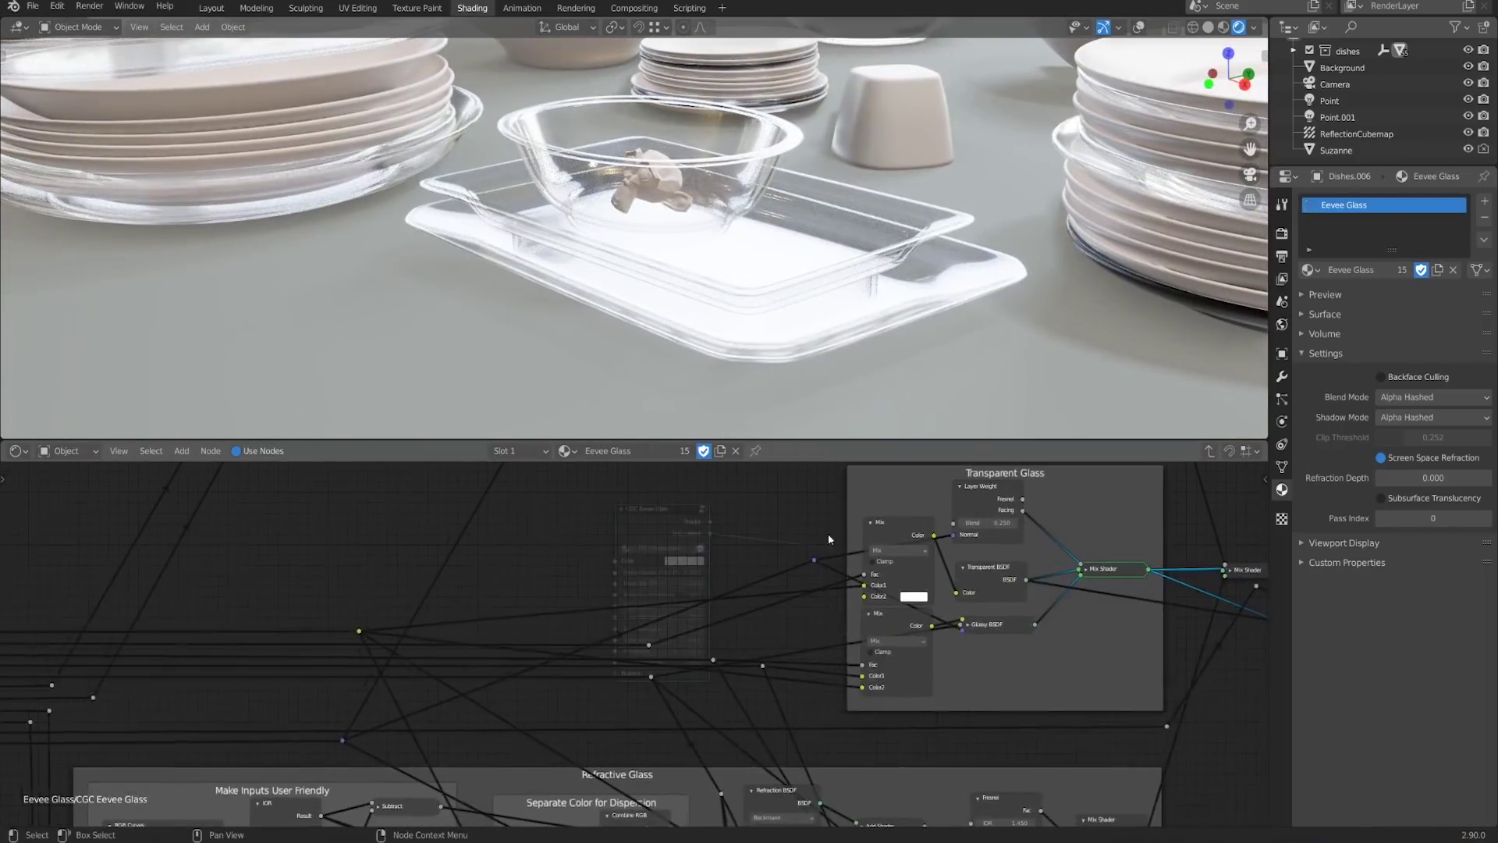
{"action": "middle_click_drag", "start_coordinate": [671, 592], "coordinate": [436, 626]}
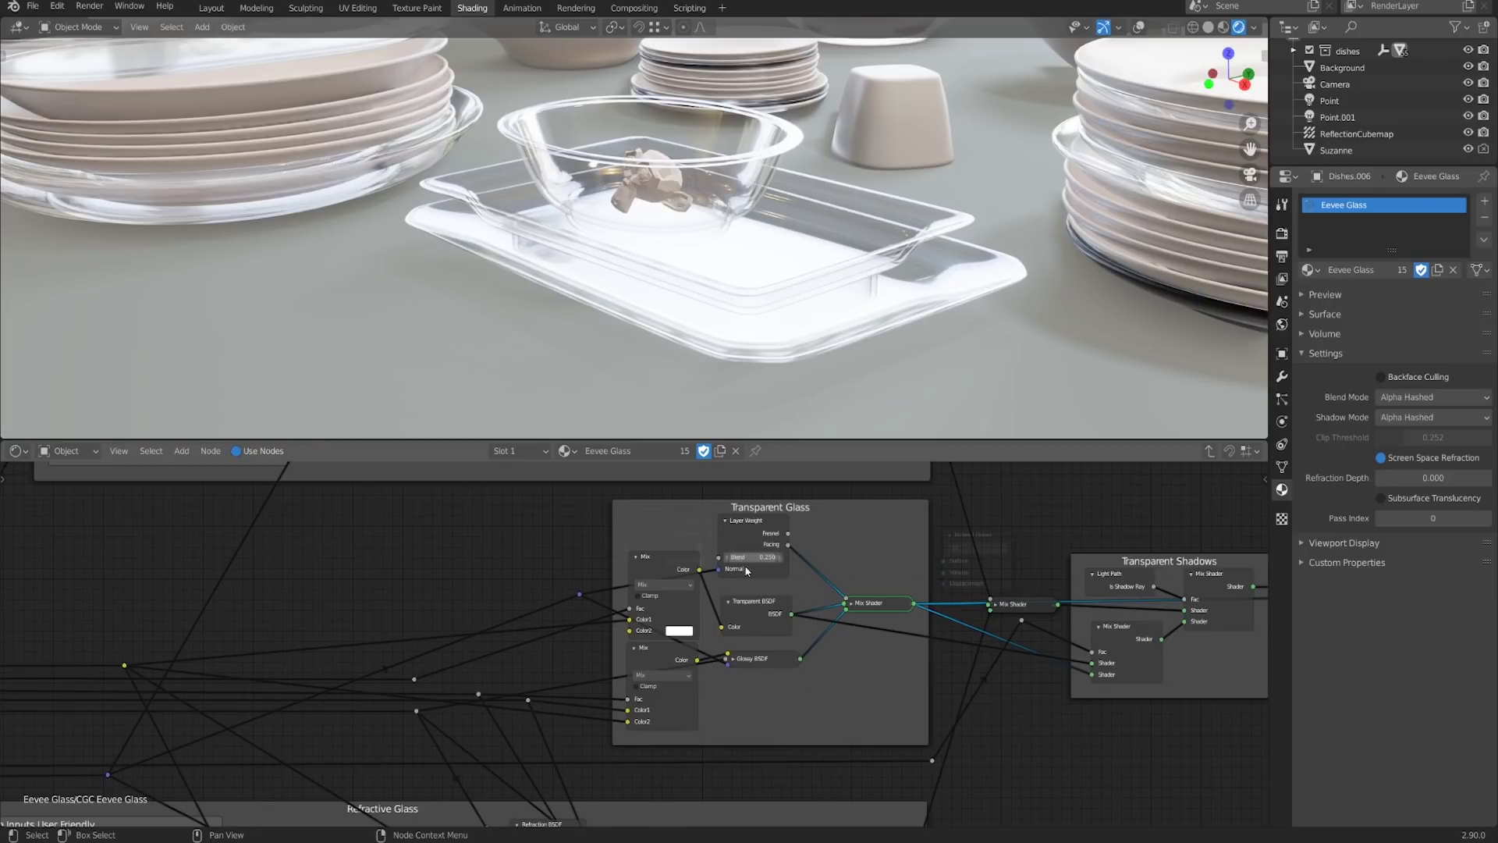
{"action": "left_click_drag", "start_coordinate": [896, 669], "coordinate": [889, 677]}
Preview the final Mix Shader of the Refractive Glass frame on the dishes
{"action": "scroll", "coordinate": [977, 700], "scroll_direction": "down", "scroll_amount": 1}
{"action": "middle_click_drag", "start_coordinate": [993, 723], "coordinate": [943, 507]}
{"action": "middle_click_drag", "start_coordinate": [935, 629], "coordinate": [1049, 558]}
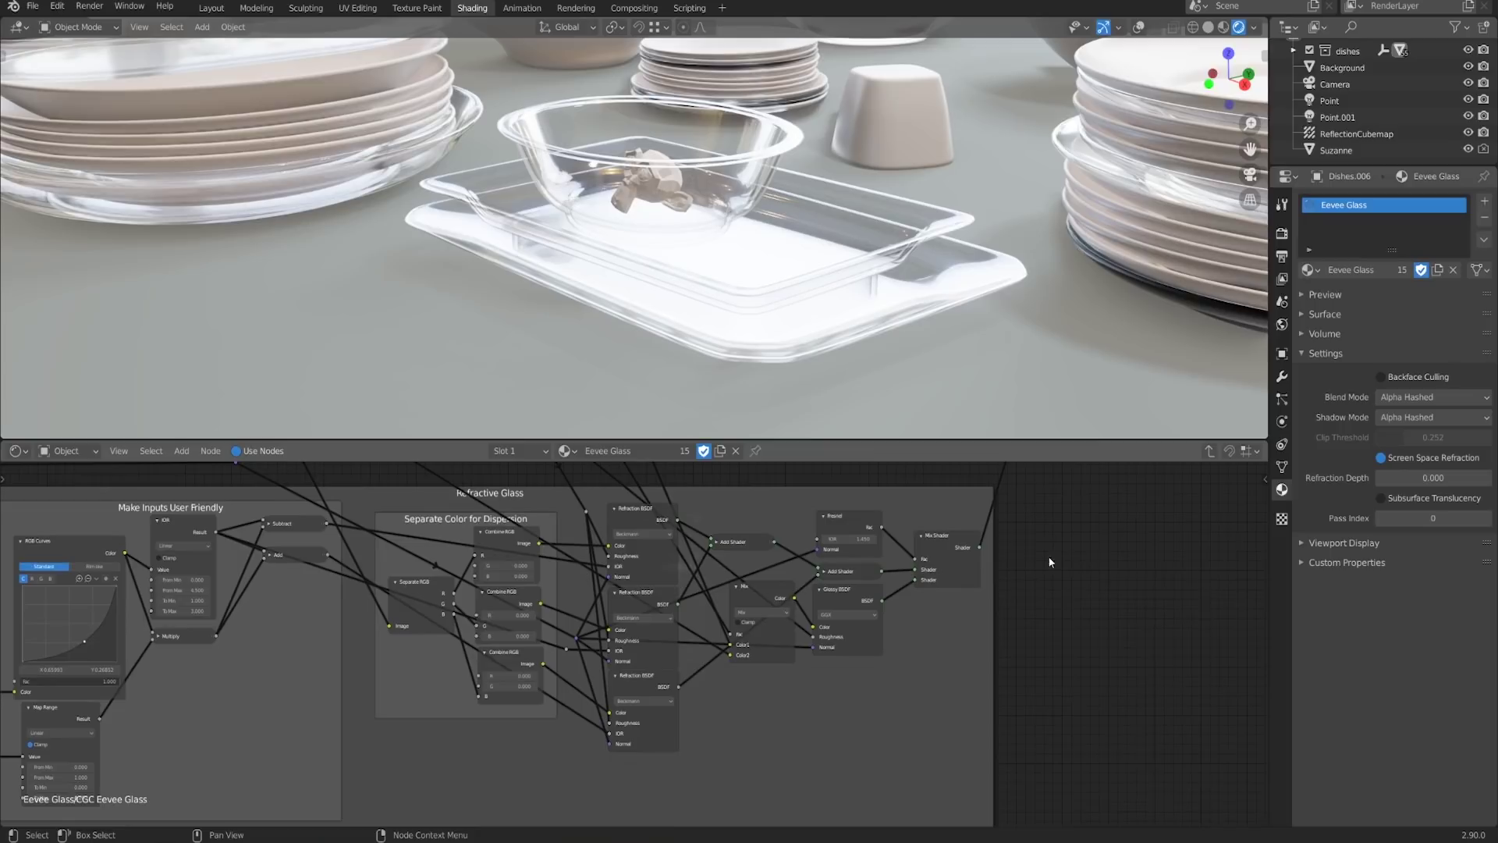
{"action": "left_click", "coordinate": [947, 551], "text": "ctrl+shift"}
{"action": "middle_click_drag", "start_coordinate": [237, 562], "coordinate": [625, 552]}
{"action": "scroll", "coordinate": [625, 553], "scroll_direction": "down", "scroll_amount": 1}
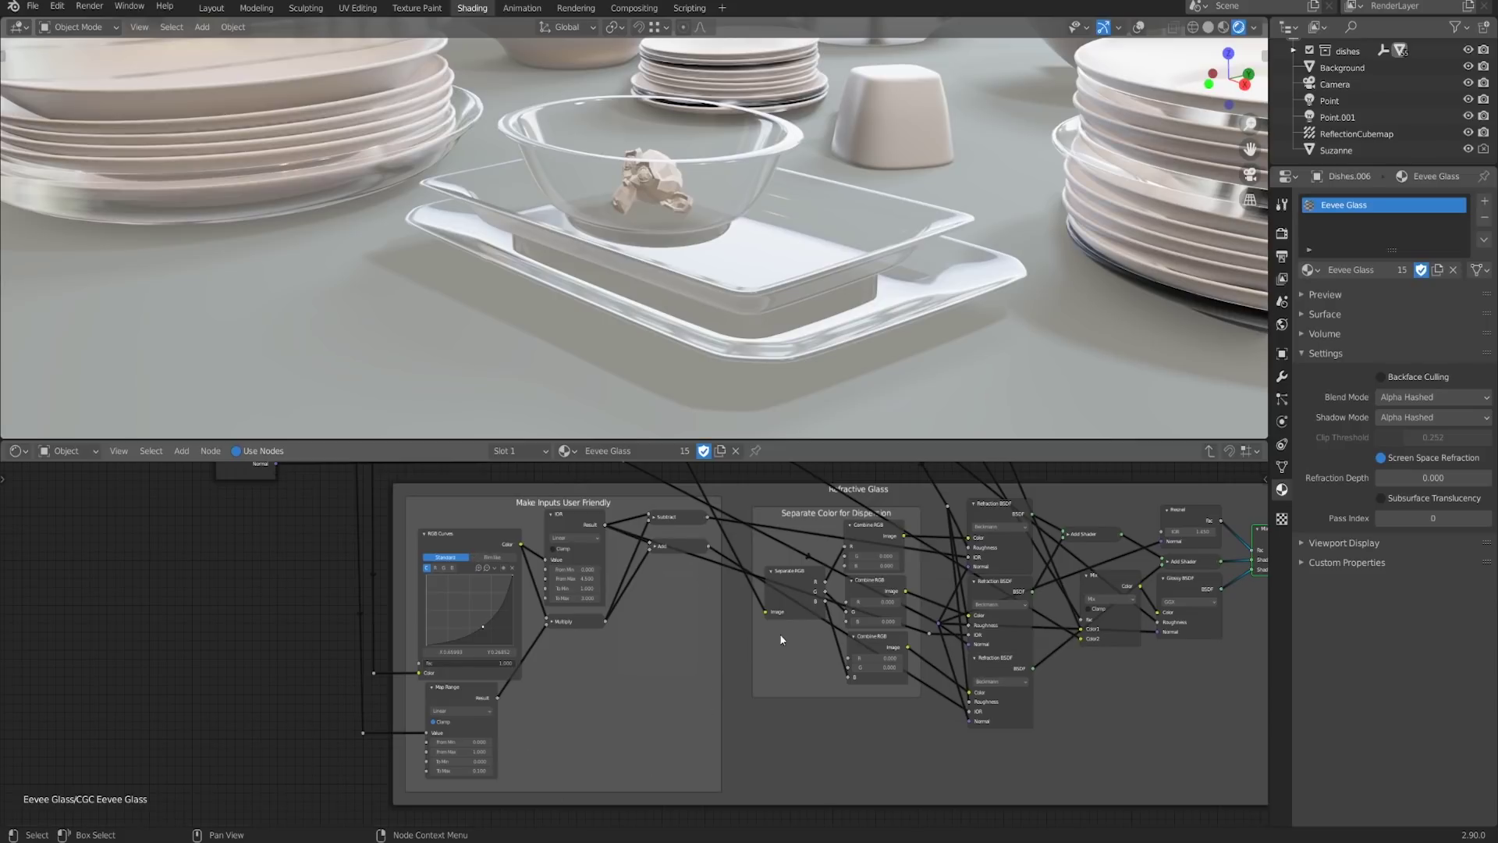
Examine the Separate Color for Dispersion frame, its Combine RGB nodes and the Refraction BSDF nodes they feed
{"action": "middle_click_drag", "start_coordinate": [781, 636], "coordinate": [727, 641]}
{"action": "middle_click_drag", "start_coordinate": [790, 546], "coordinate": [655, 572]}
{"action": "scroll", "coordinate": [655, 572], "scroll_direction": "up", "scroll_amount": 2}
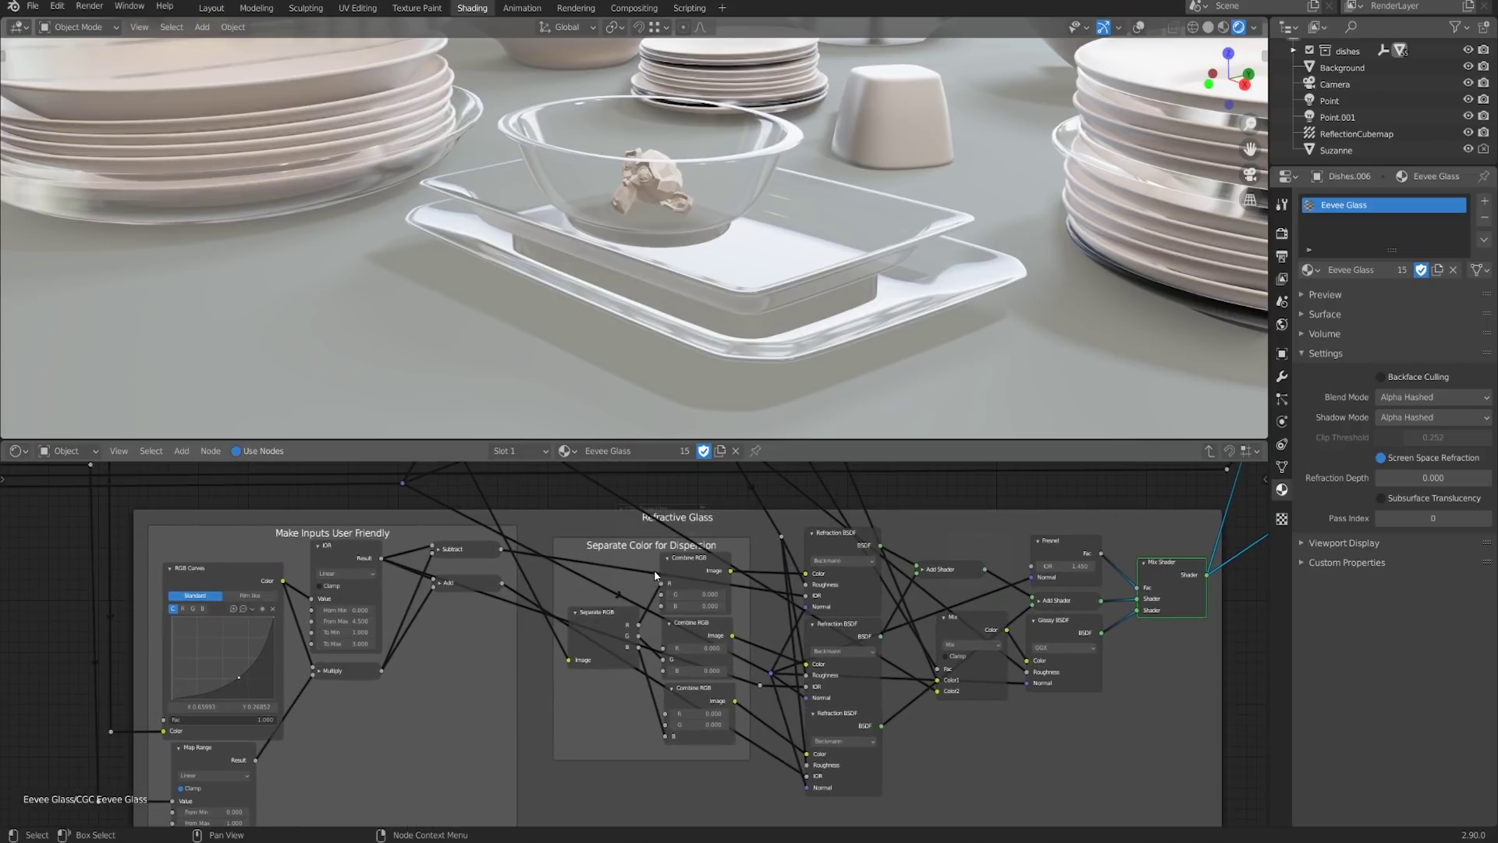
{"action": "left_click_drag", "start_coordinate": [655, 575], "coordinate": [651, 550]}
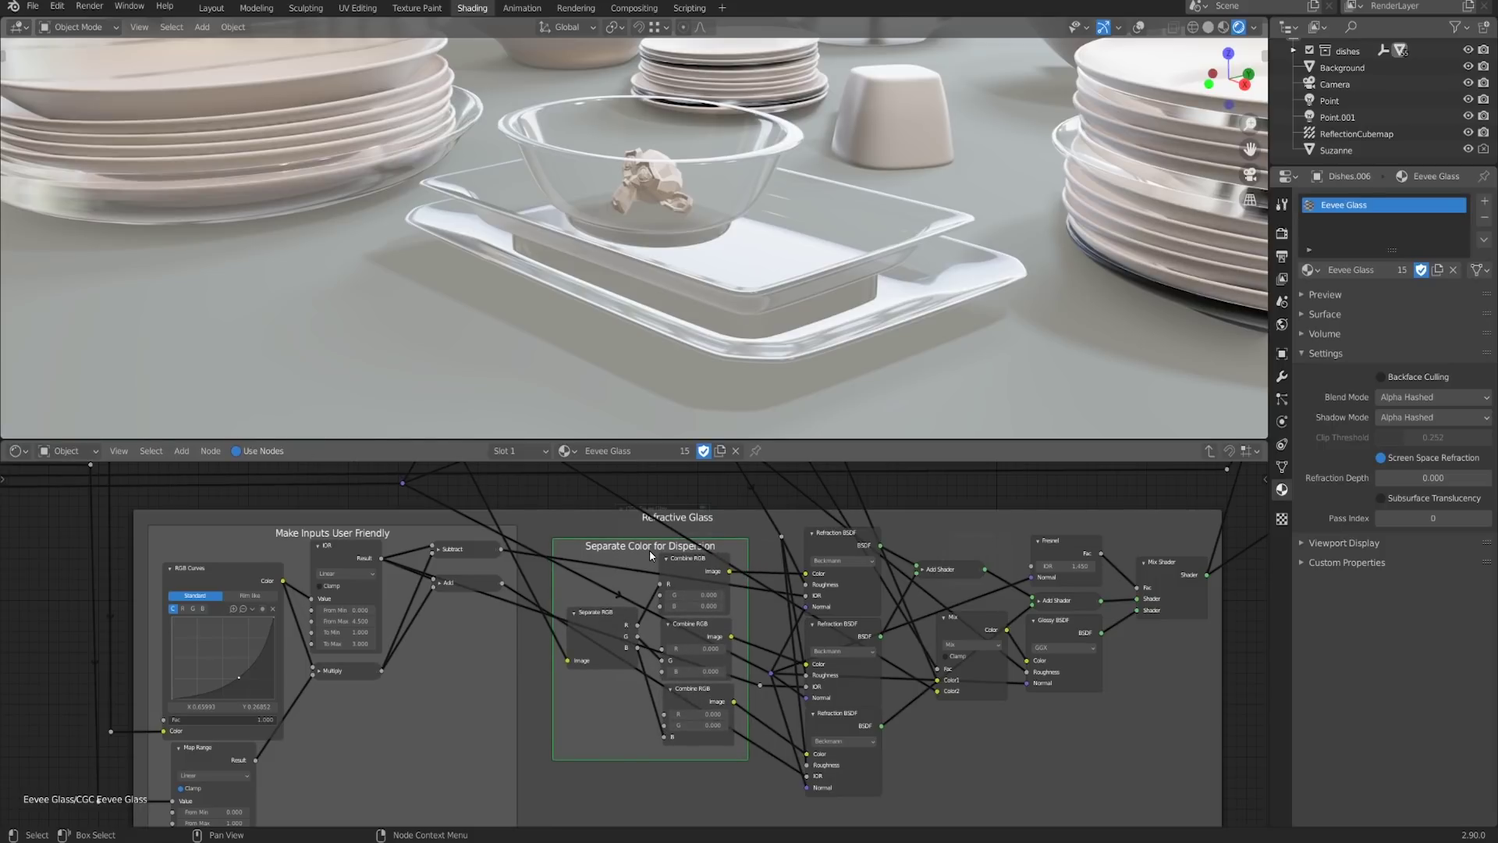
{"action": "middle_click_drag", "start_coordinate": [769, 527], "coordinate": [700, 509]}
{"action": "scroll", "coordinate": [699, 508], "scroll_direction": "up", "scroll_amount": 1}
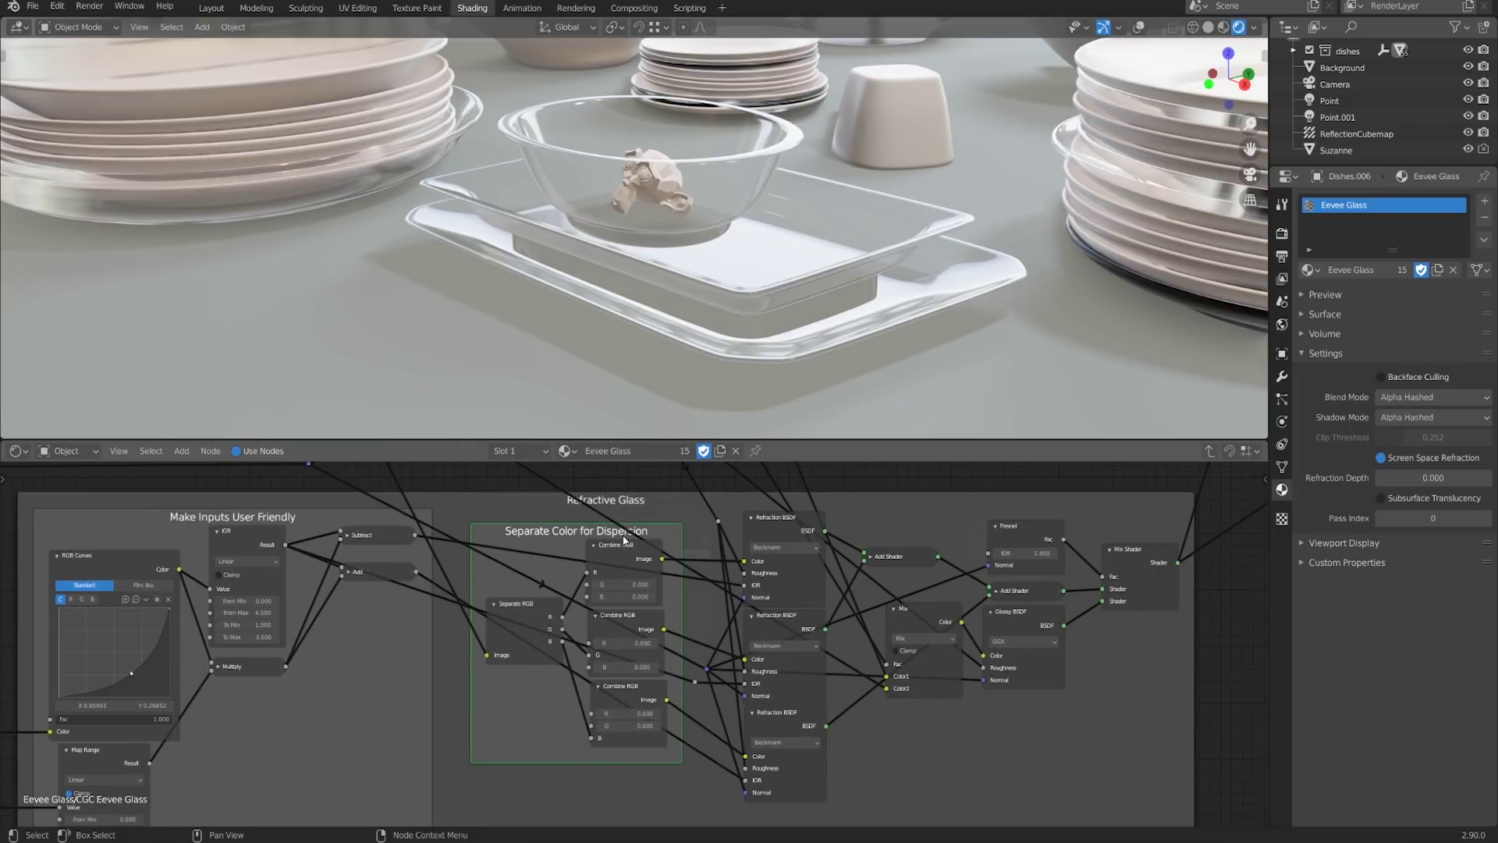
{"action": "left_click_drag", "start_coordinate": [631, 555], "coordinate": [630, 552]}
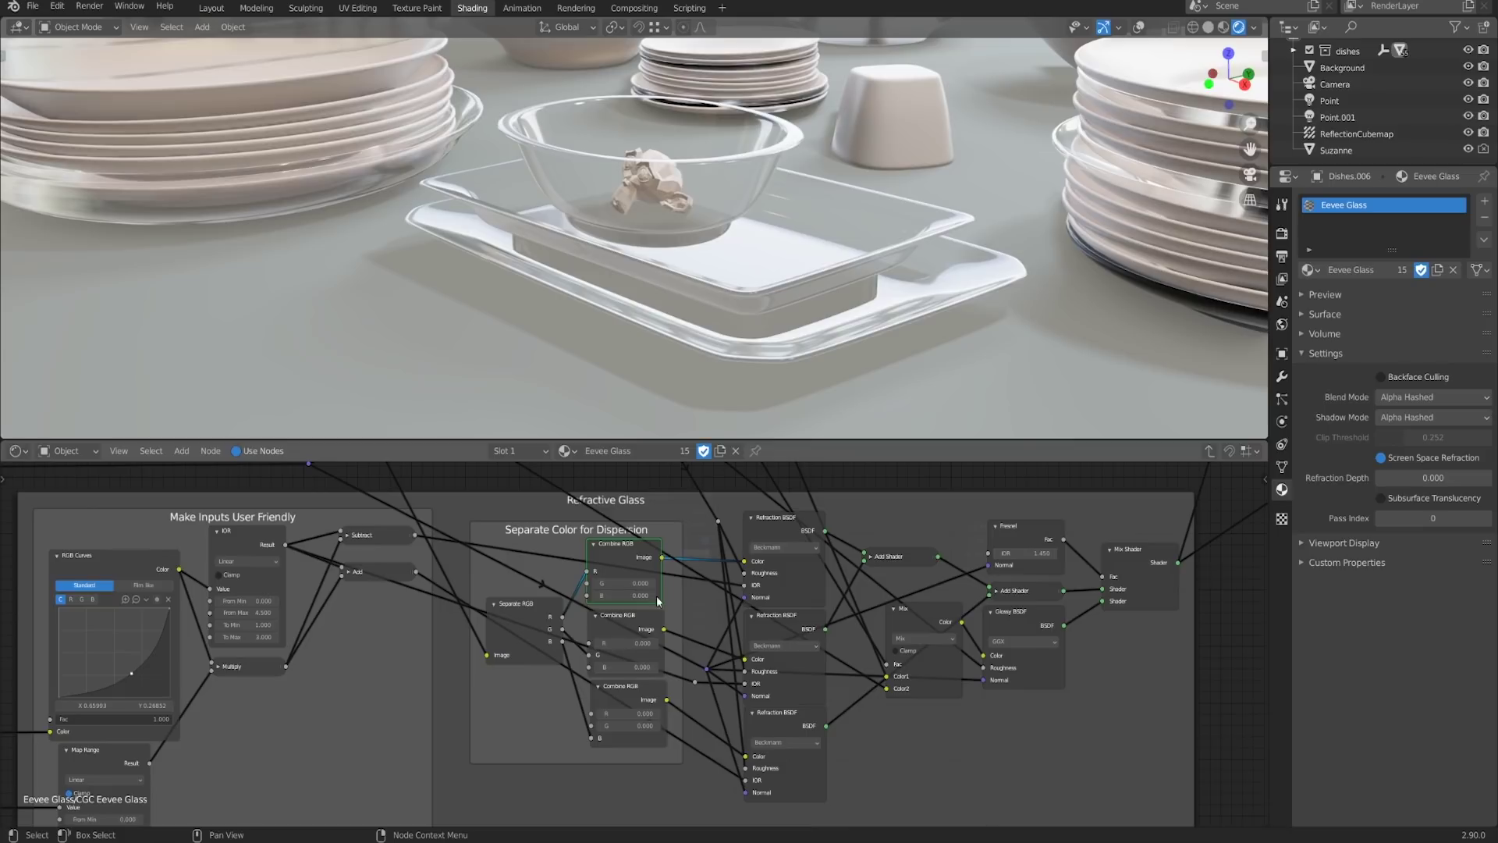
{"action": "middle_click_drag", "start_coordinate": [696, 572], "coordinate": [622, 561]}
{"action": "scroll", "coordinate": [622, 558], "scroll_direction": "up", "scroll_amount": 1}
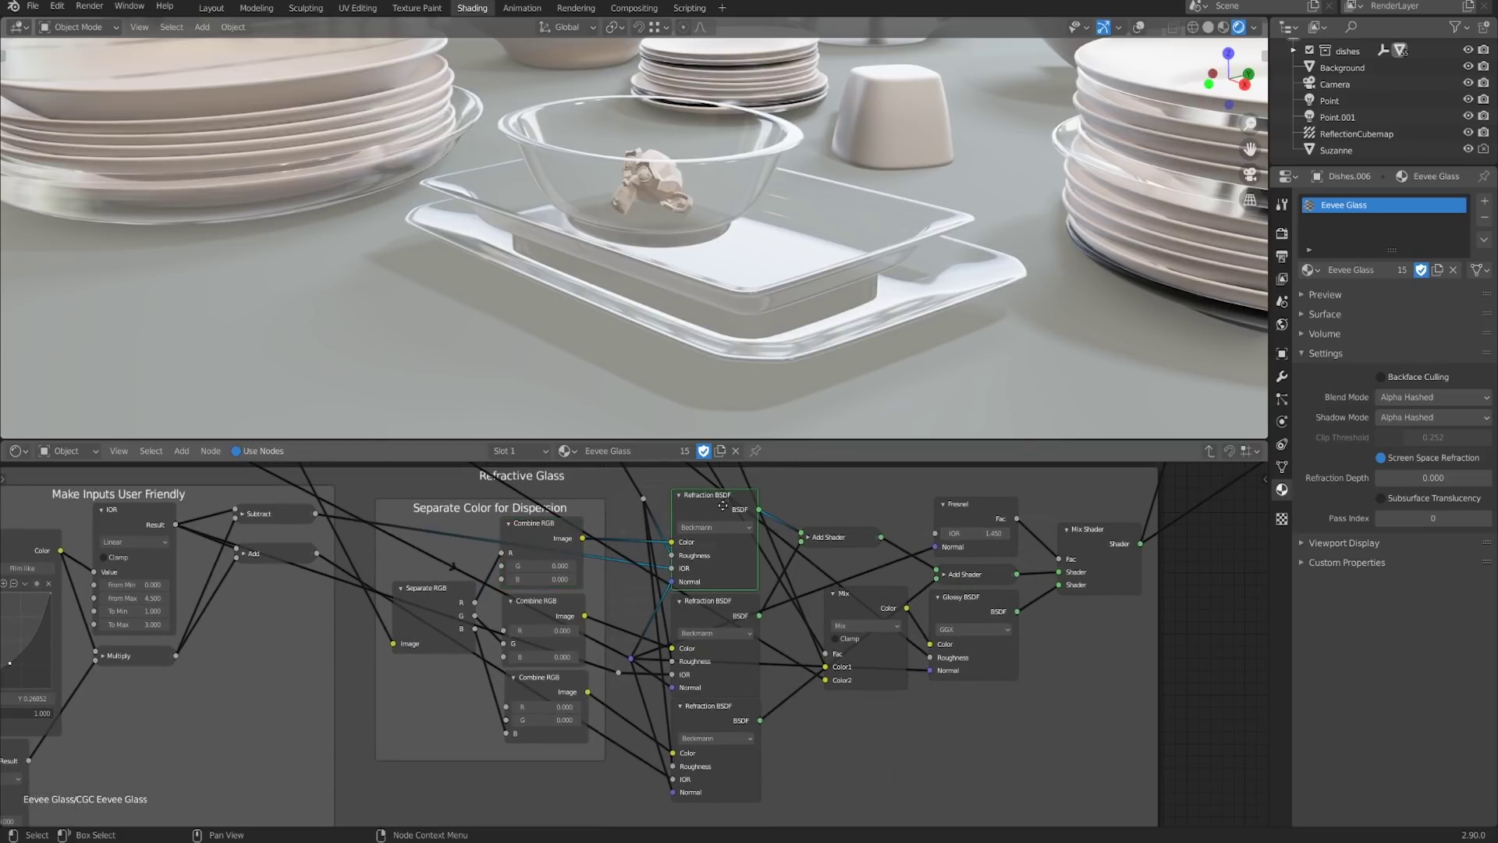
{"action": "left_click_drag", "start_coordinate": [724, 504], "coordinate": [719, 497]}
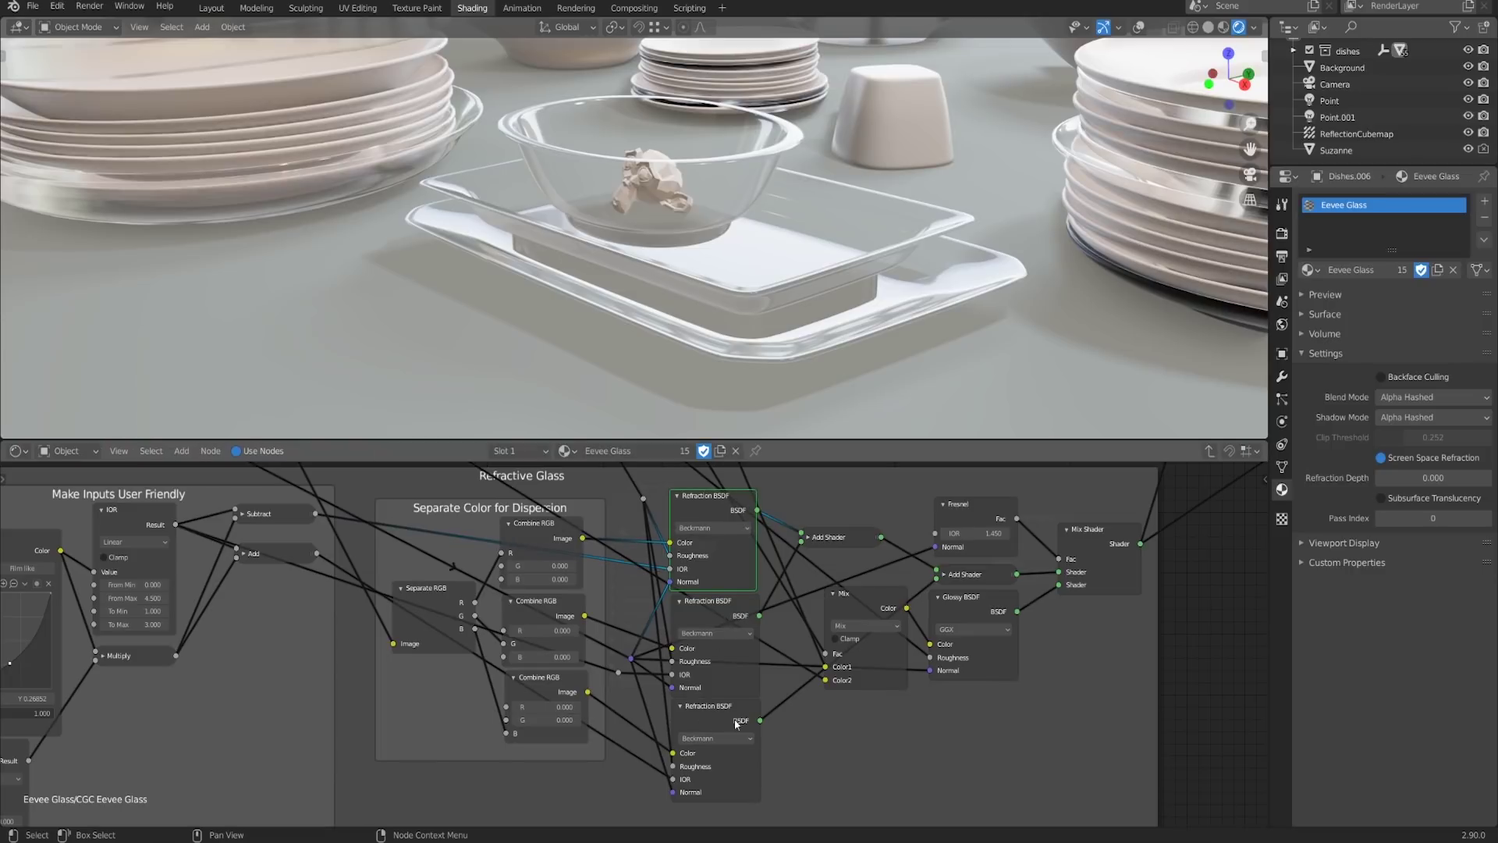
Inspect the Add Shader, Fresnel and Mix nodes that lead into the refractive glass's final Mix Shader
{"action": "middle_click_drag", "start_coordinate": [844, 548], "coordinate": [779, 566]}
{"action": "left_click", "coordinate": [782, 560]}
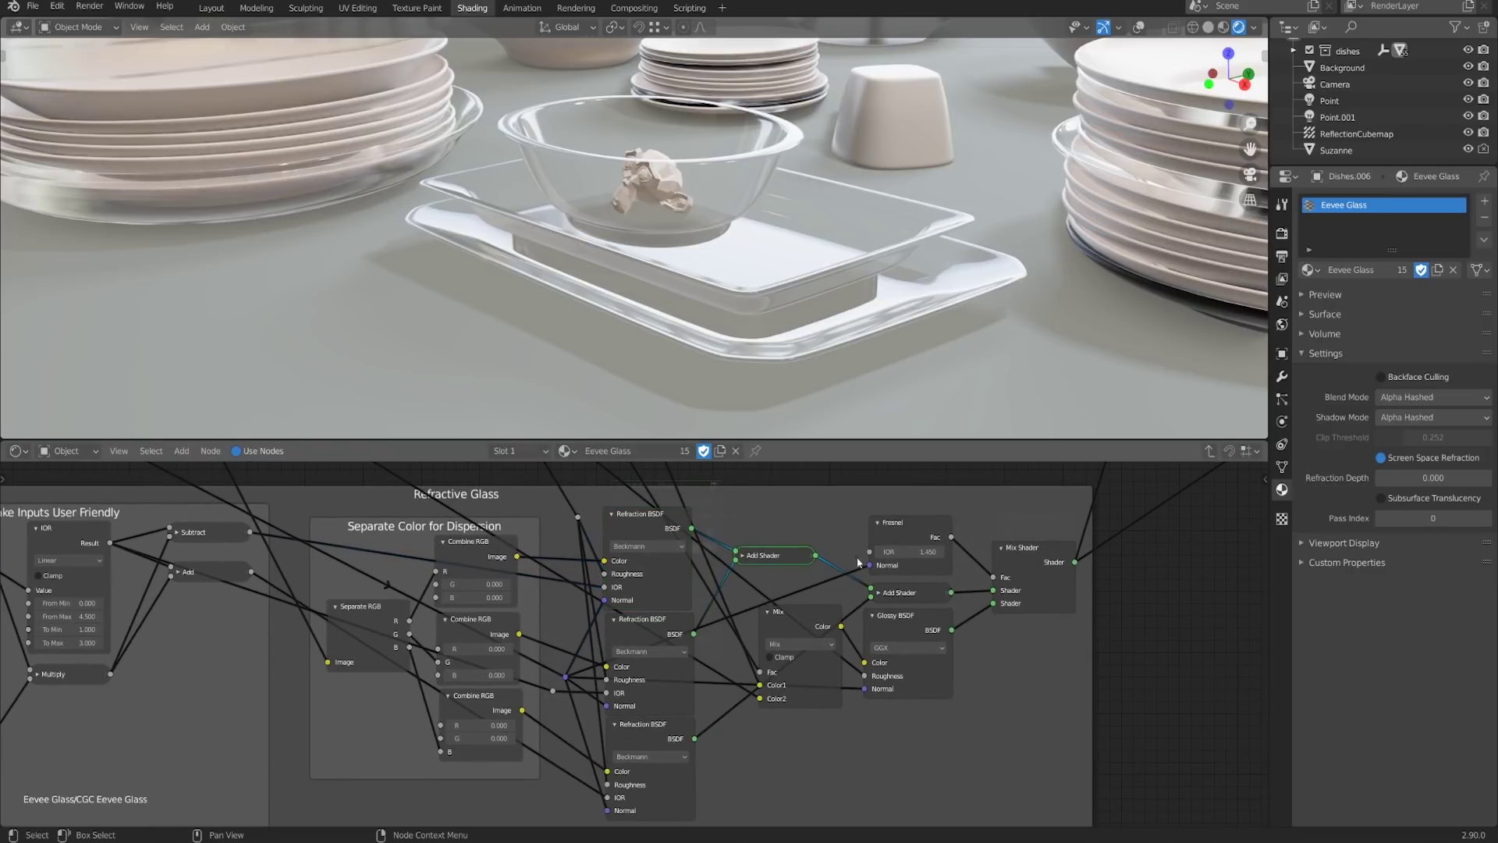
{"action": "left_click", "coordinate": [917, 597]}
{"action": "middle_click_drag", "start_coordinate": [1040, 615], "coordinate": [919, 617]}
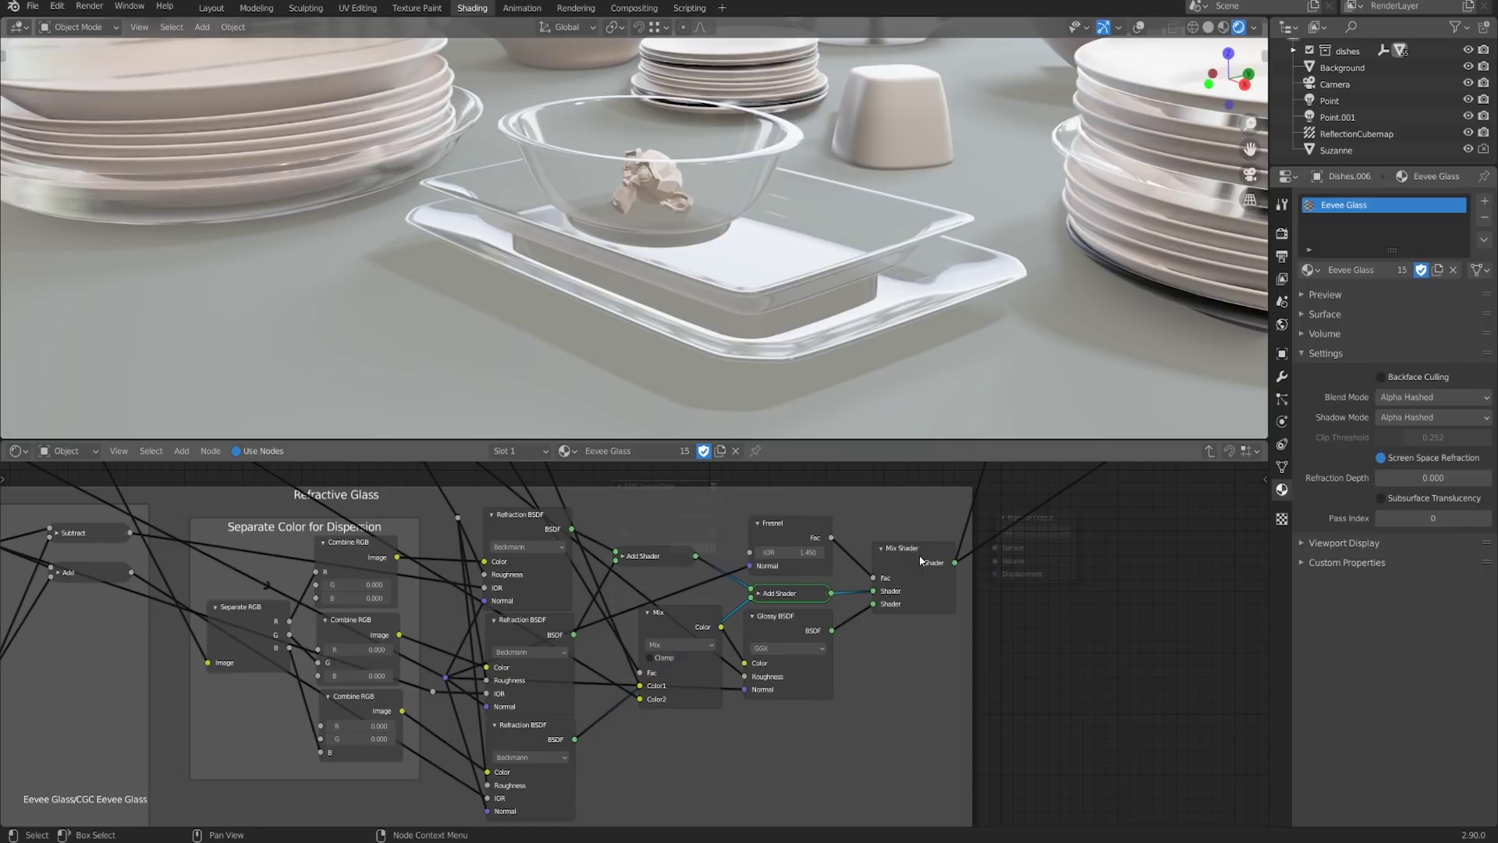
{"action": "left_click", "coordinate": [788, 526]}
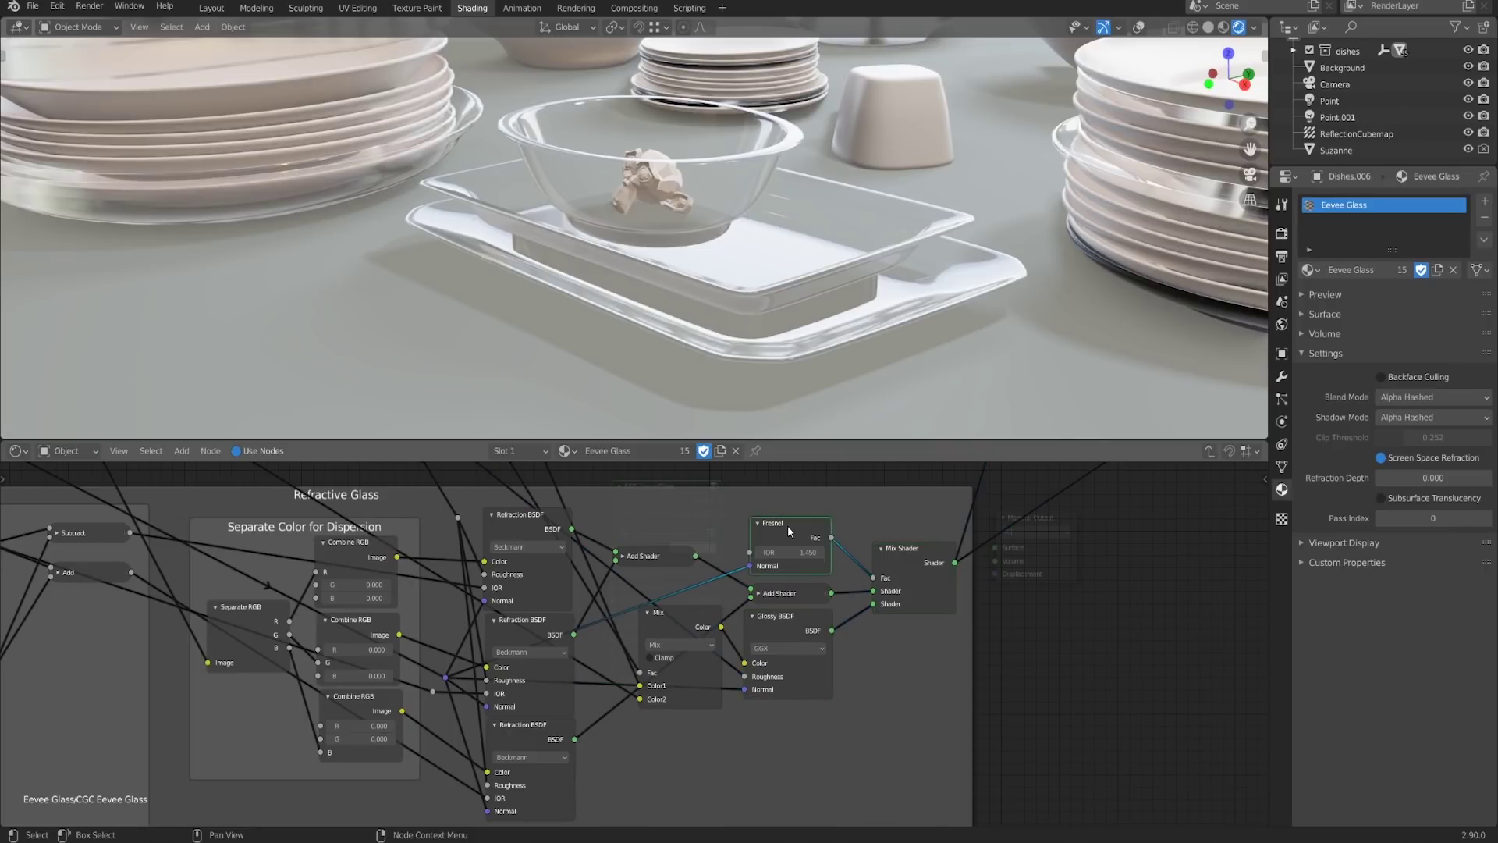
{"action": "left_click_drag", "start_coordinate": [681, 625], "coordinate": [674, 624]}
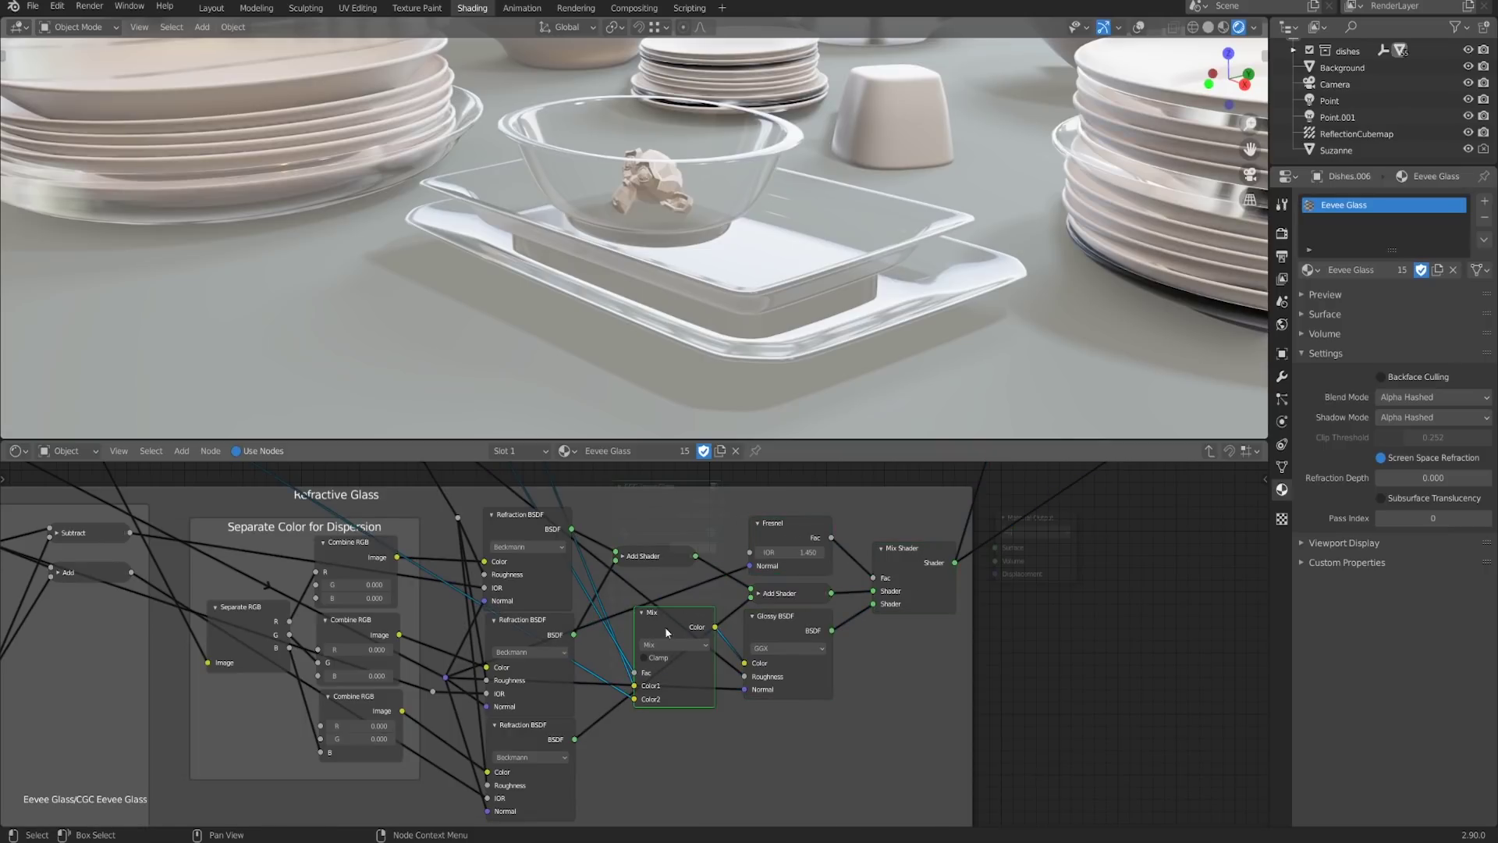
Preview the Mix Shader that combines the Transparent Glass and Refractive Glass results
{"action": "scroll", "coordinate": [857, 615], "scroll_direction": "down", "scroll_amount": 3}
{"action": "middle_click_drag", "start_coordinate": [859, 615], "coordinate": [750, 808]}
{"action": "scroll", "coordinate": [820, 613], "scroll_direction": "up", "scroll_amount": 2}
{"action": "left_click", "coordinate": [824, 606]}
{"action": "left_click", "coordinate": [828, 606], "text": "ctrl+shift"}
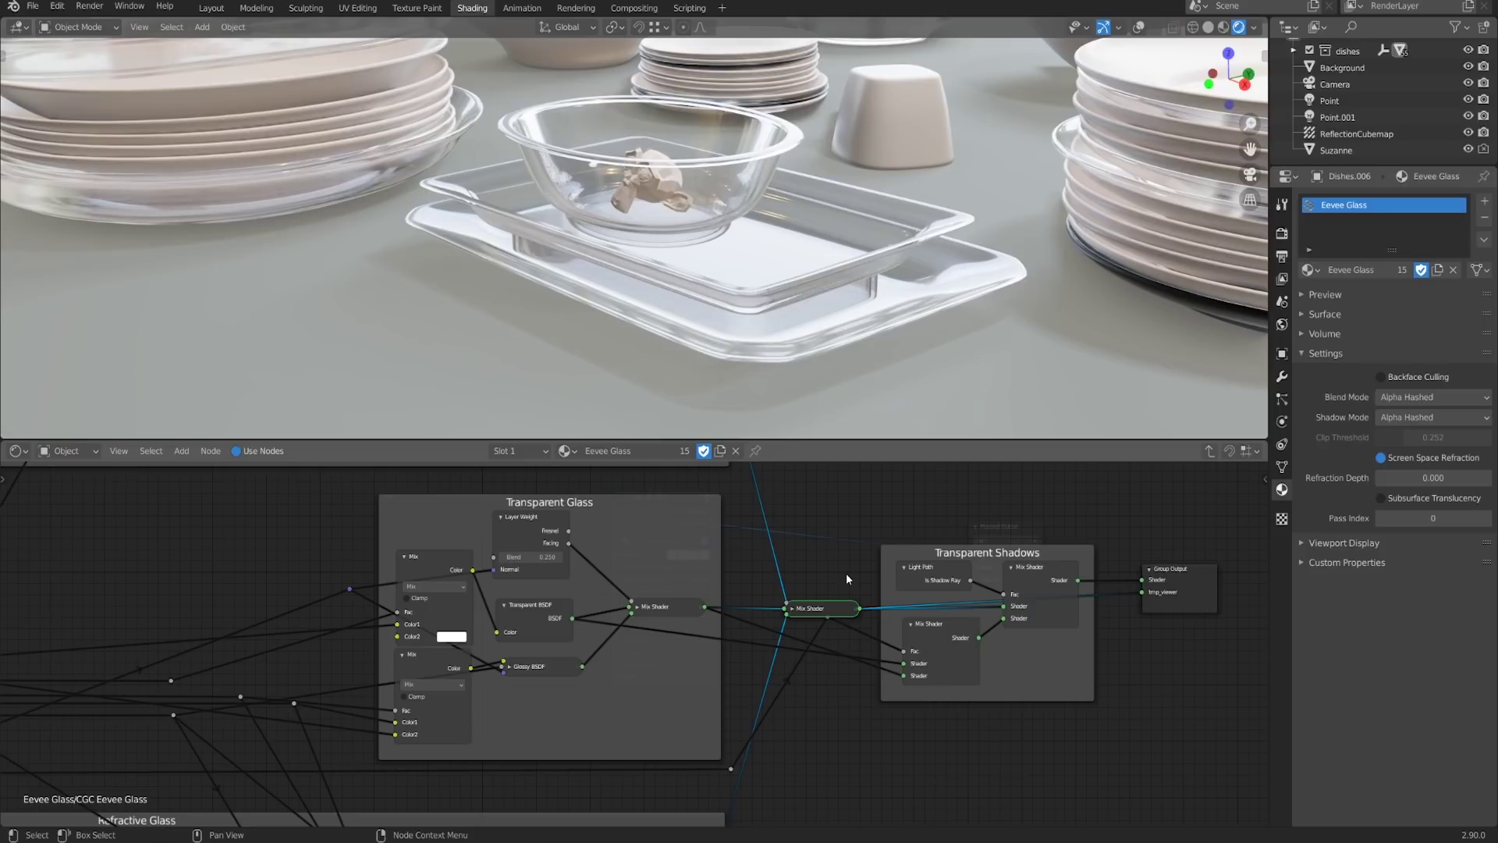
Expand the combining Mix Shader, disconnect its Fac input and check the glass bowl's edges up close
{"action": "left_click", "coordinate": [794, 611]}
{"action": "left_click_drag", "start_coordinate": [786, 636], "coordinate": [765, 602]}
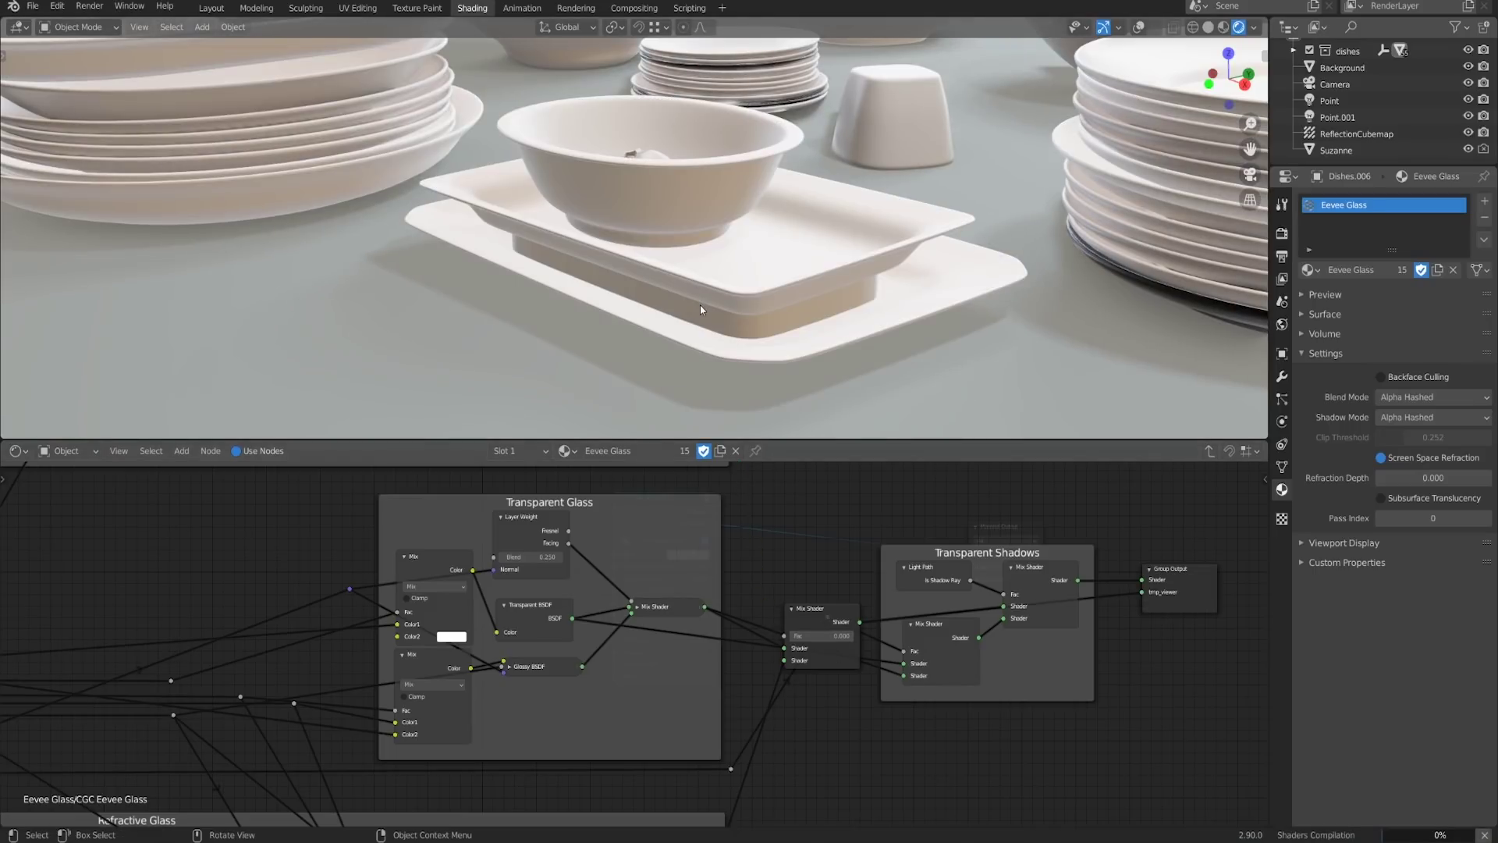
{"action": "middle_click_drag", "start_coordinate": [701, 314], "coordinate": [808, 269]}
{"action": "scroll", "coordinate": [708, 306], "scroll_direction": "up", "scroll_amount": 3}
{"action": "scroll", "coordinate": [857, 319], "scroll_direction": "up", "scroll_amount": 2}
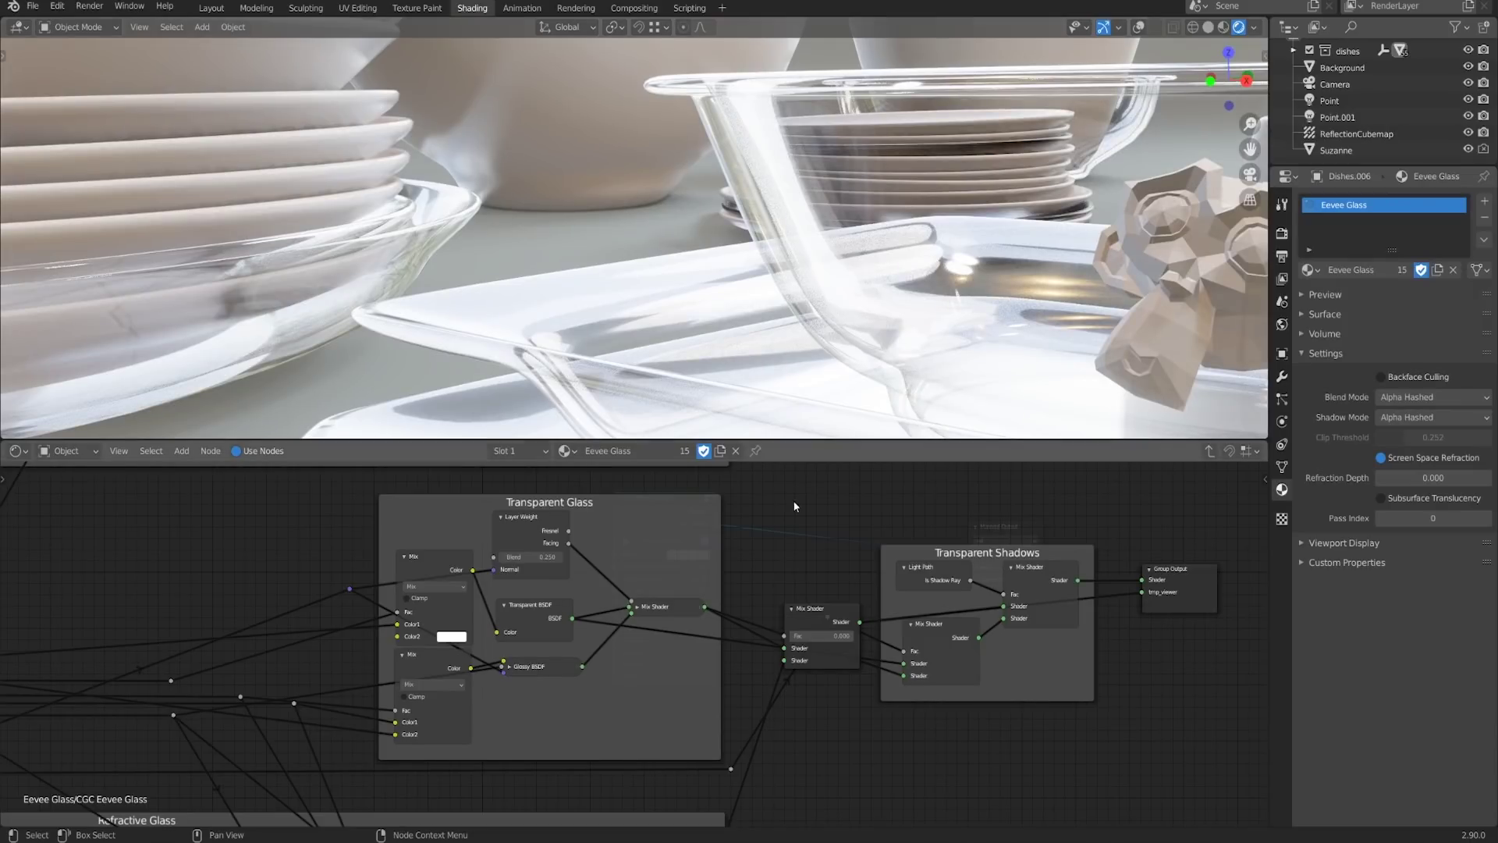
Preview the Layer Weight and its following RGB Curves node in the Edge Fix frame on the bowl
{"action": "middle_click_drag", "start_coordinate": [795, 516], "coordinate": [796, 717]}
{"action": "scroll", "coordinate": [777, 579], "scroll_direction": "down", "scroll_amount": 5}
{"action": "scroll", "coordinate": [562, 626], "scroll_direction": "up", "scroll_amount": 2}
{"action": "middle_click_drag", "start_coordinate": [629, 615], "coordinate": [824, 629]}
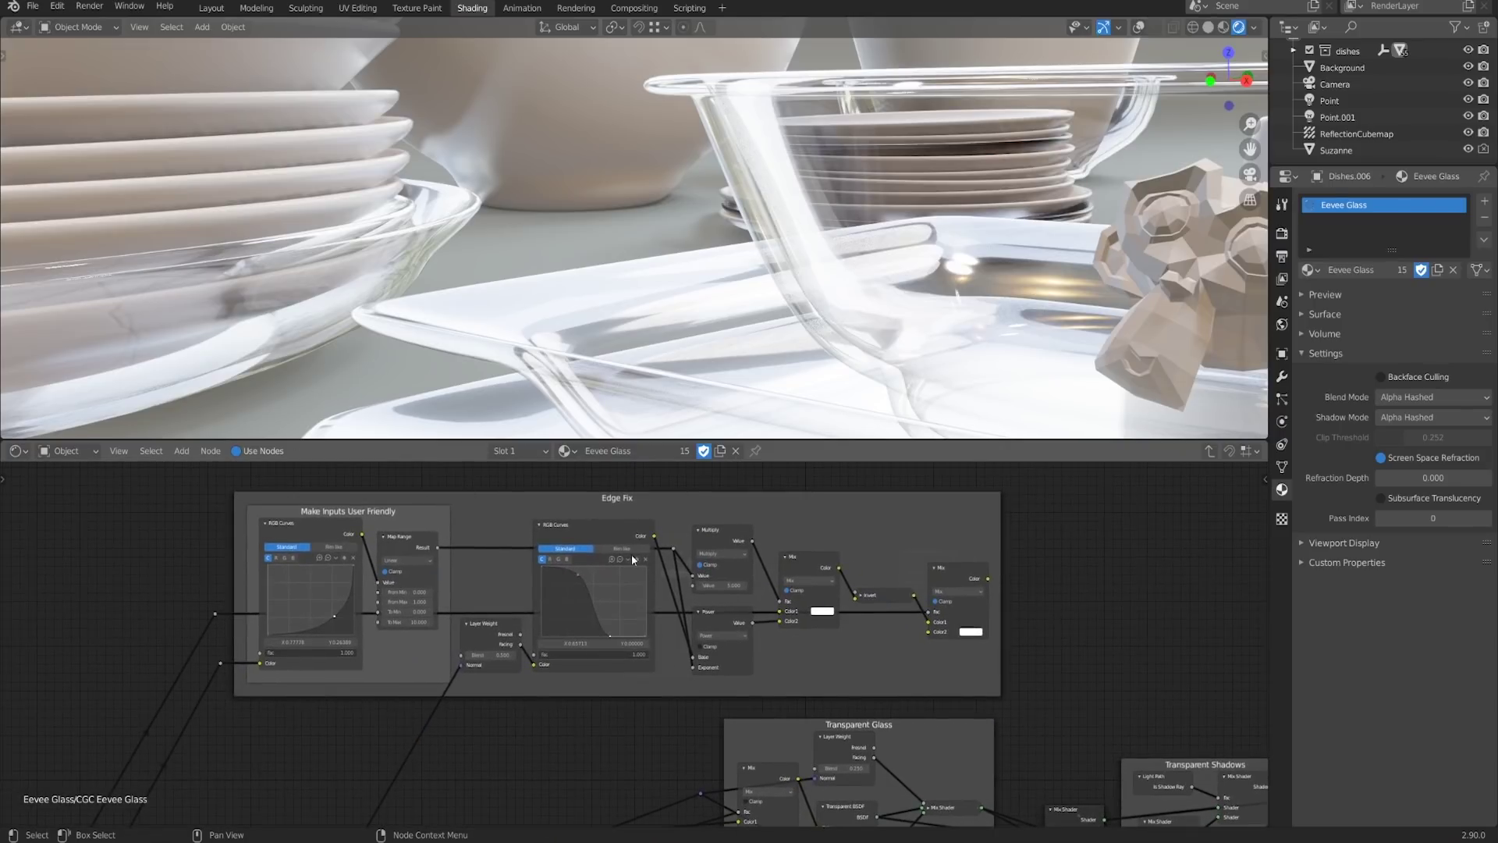
{"action": "scroll", "coordinate": [633, 562], "scroll_direction": "up", "scroll_amount": 3}
{"action": "middle_click_drag", "start_coordinate": [642, 546], "coordinate": [715, 595]}
{"action": "scroll", "coordinate": [757, 604], "scroll_direction": "up", "scroll_amount": 2}
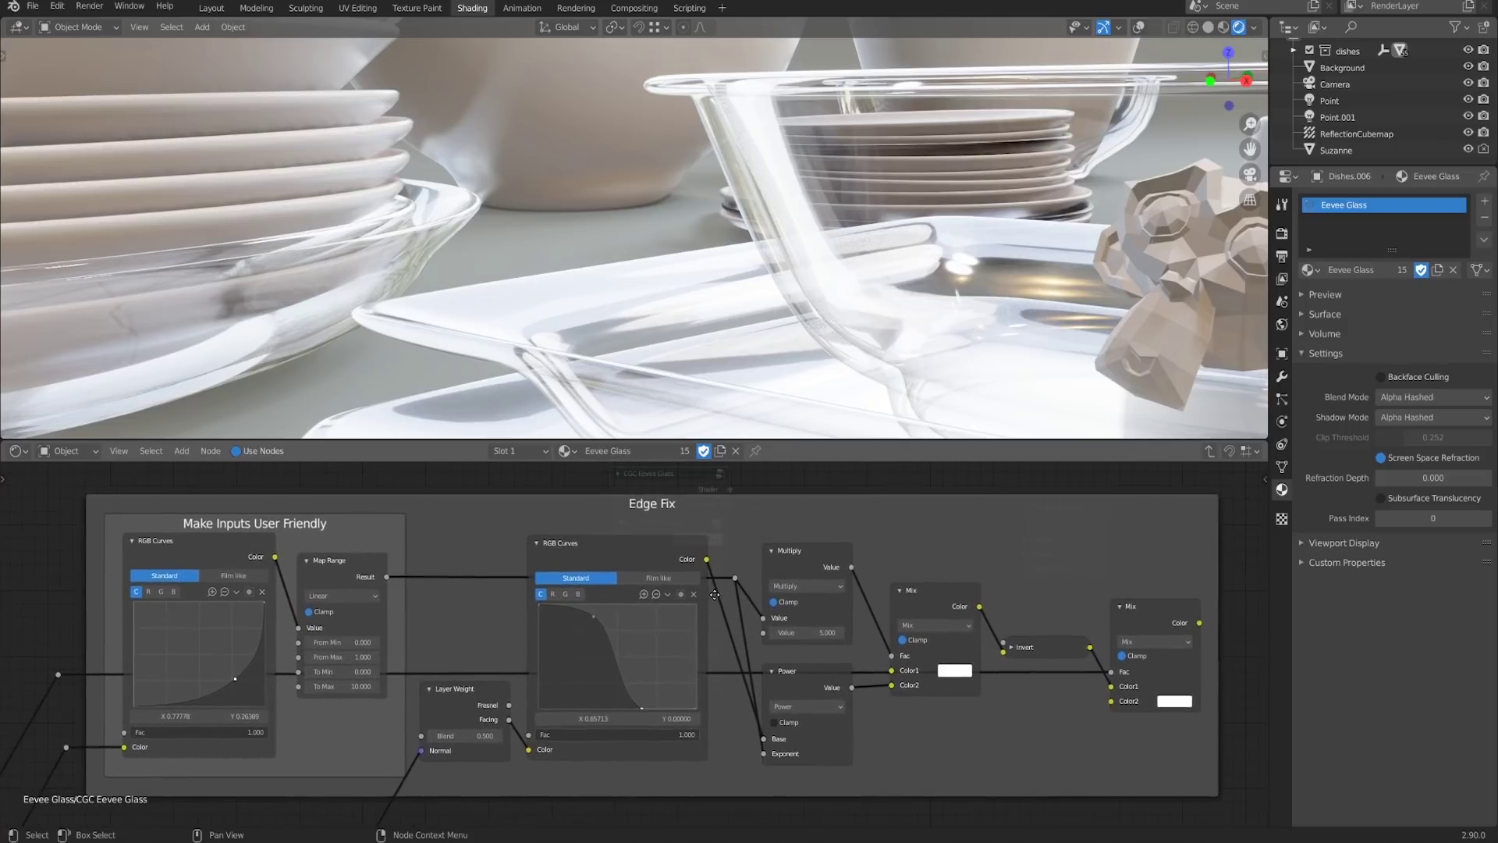
{"action": "middle_click_drag", "start_coordinate": [648, 532], "coordinate": [634, 502]}
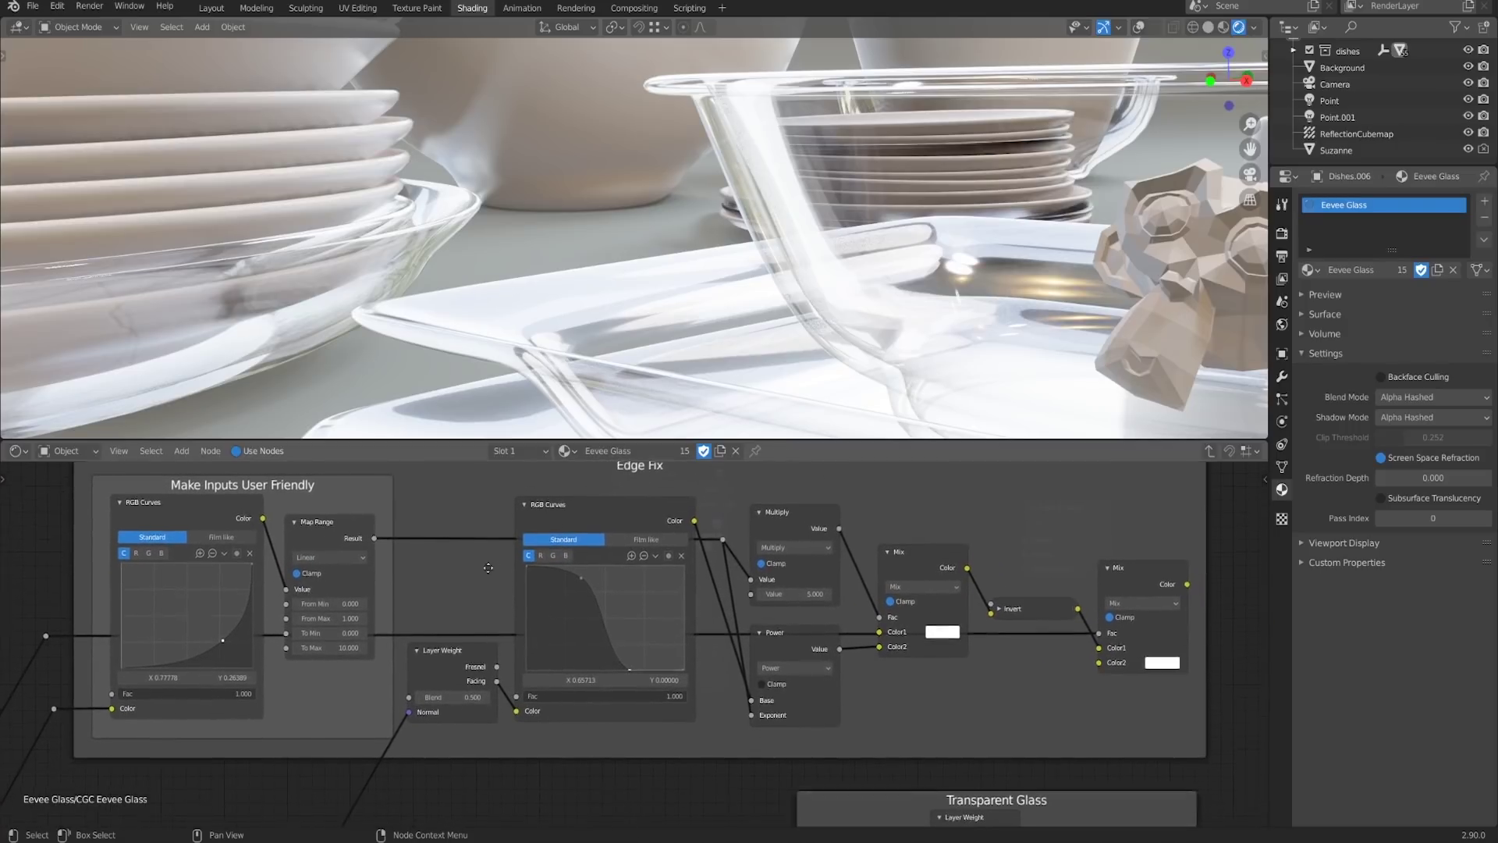
{"action": "left_click", "coordinate": [445, 689], "text": "ctrl+shift"}
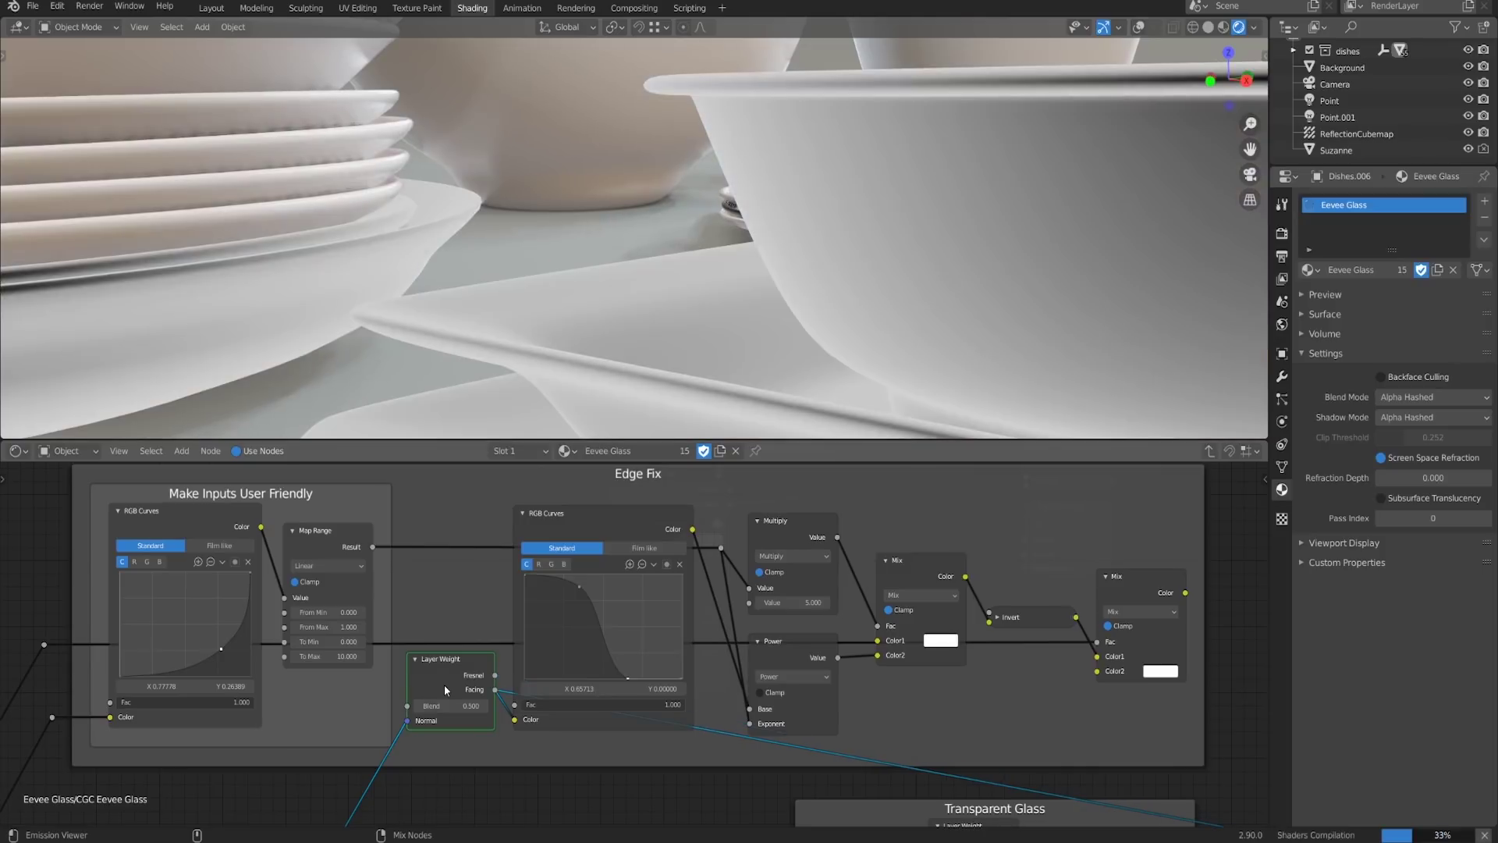
{"action": "left_click", "coordinate": [603, 521], "text": "ctrl+shift"}
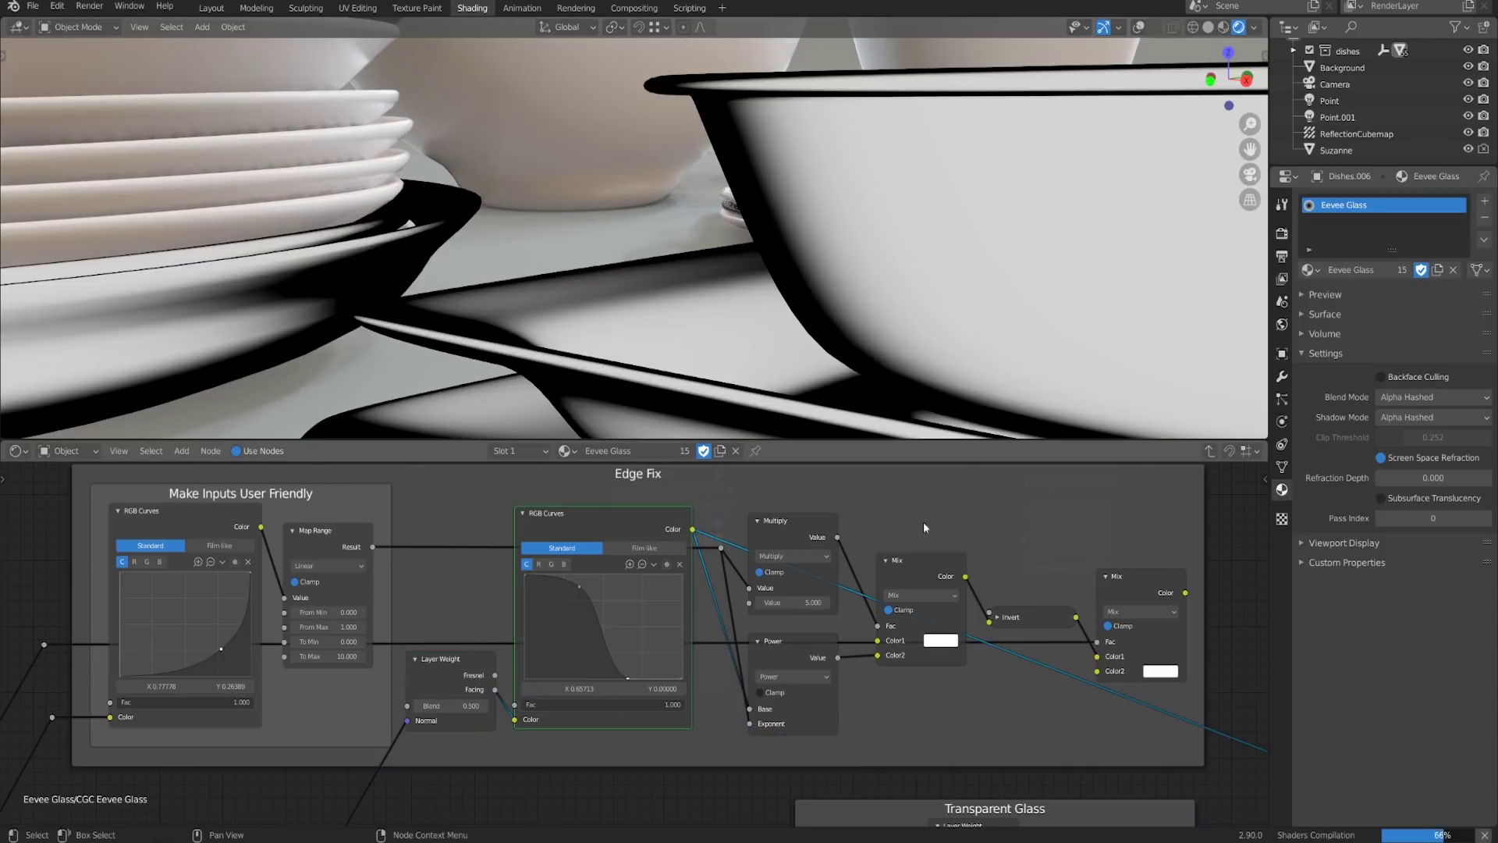
Preview the Edge Fix frame's Multiply, first Mix, Invert and final Mix nodes one after another on the bowl
{"action": "middle_click_drag", "start_coordinate": [924, 521], "coordinate": [875, 519]}
{"action": "left_click", "coordinate": [745, 520], "text": "ctrl+shift"}
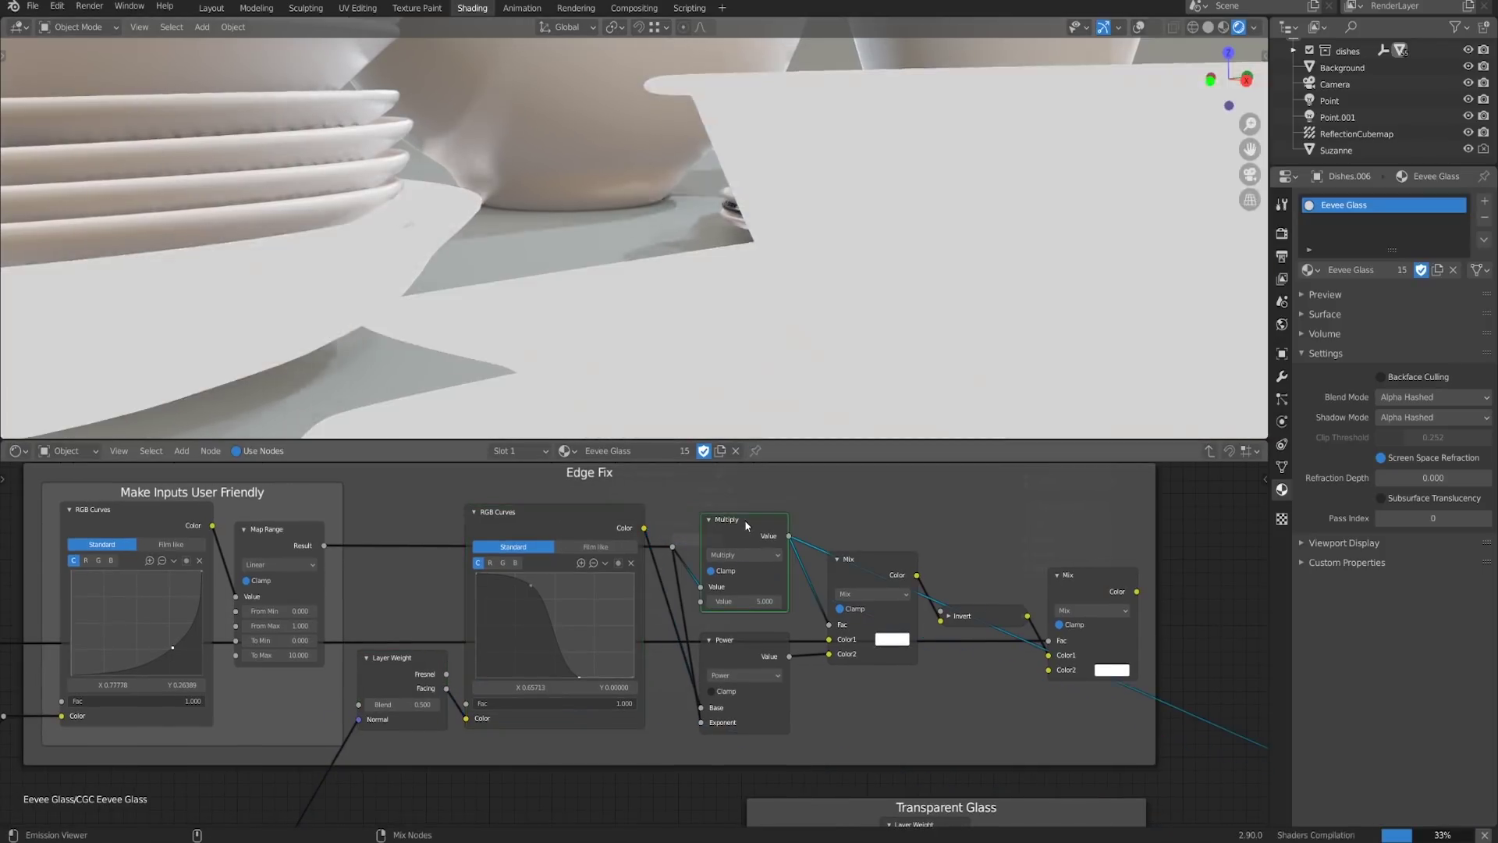
{"action": "left_click", "coordinate": [874, 565], "text": "ctrl+shift"}
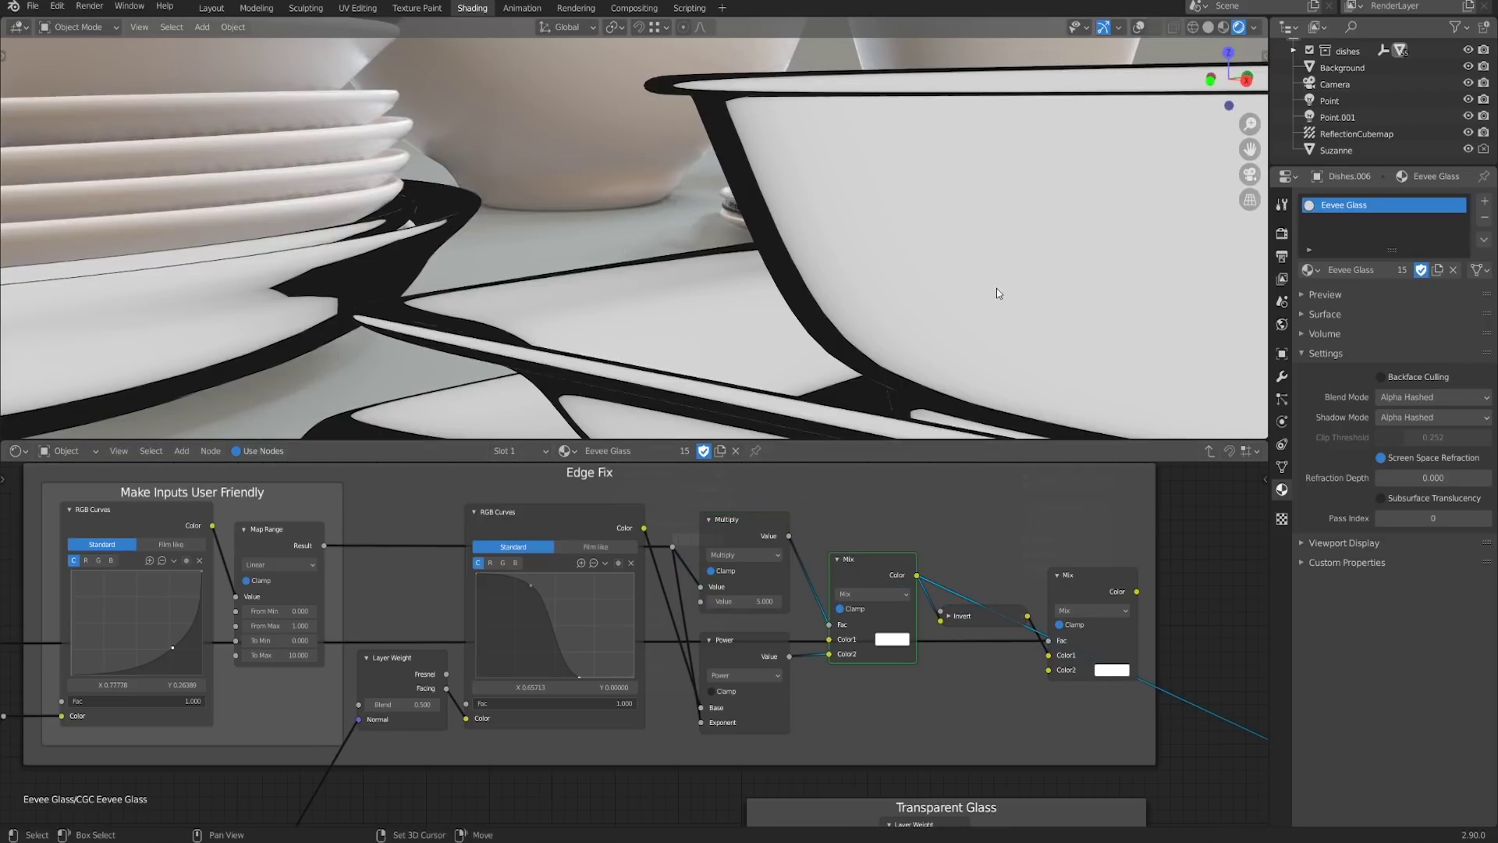
{"action": "middle_click_drag", "start_coordinate": [997, 294], "coordinate": [847, 326]}
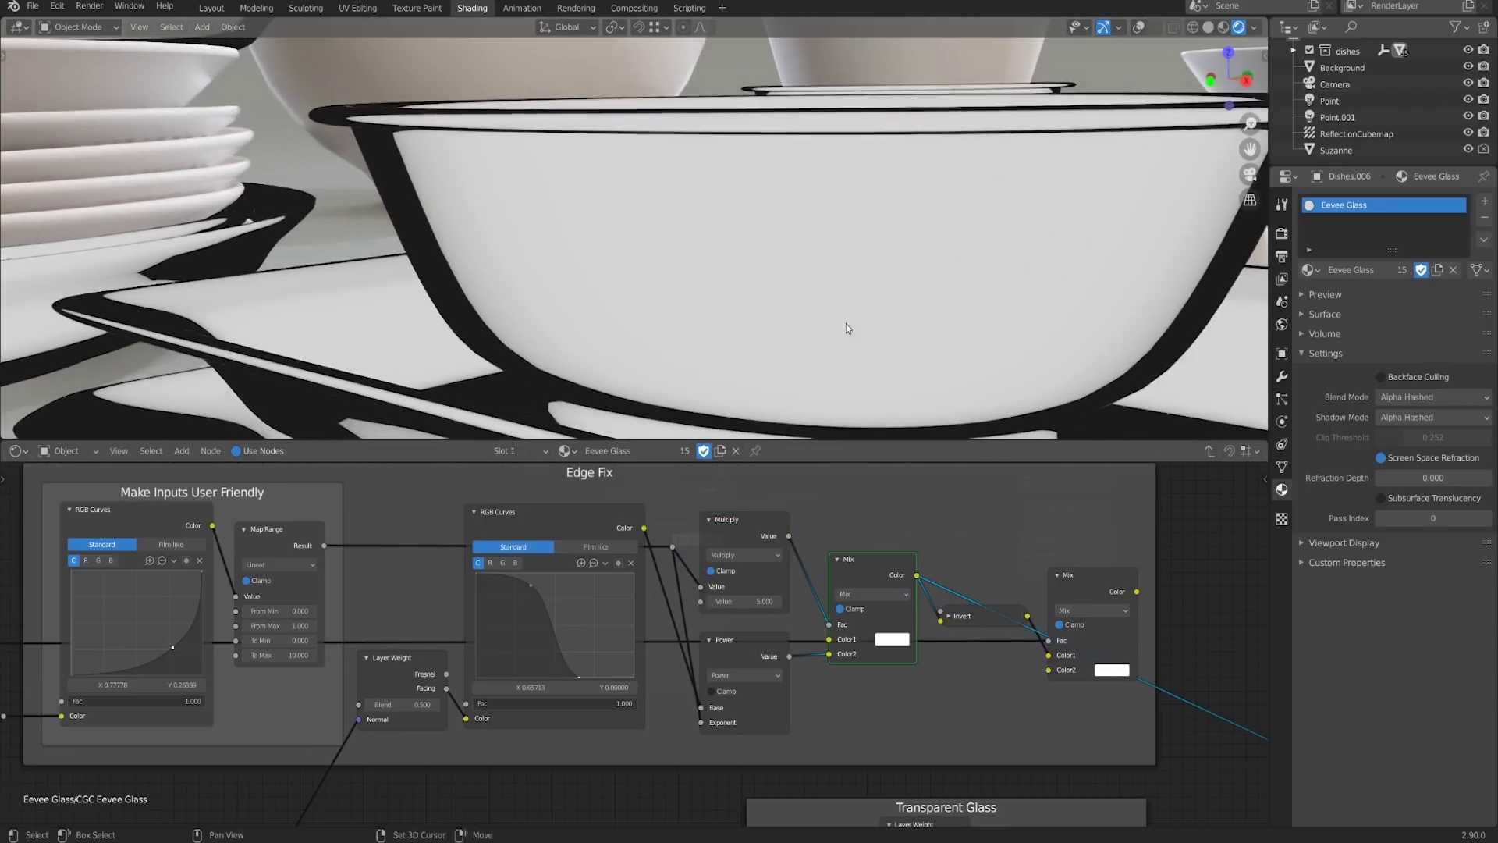
{"action": "left_click", "coordinate": [990, 618], "text": "ctrl+shift"}
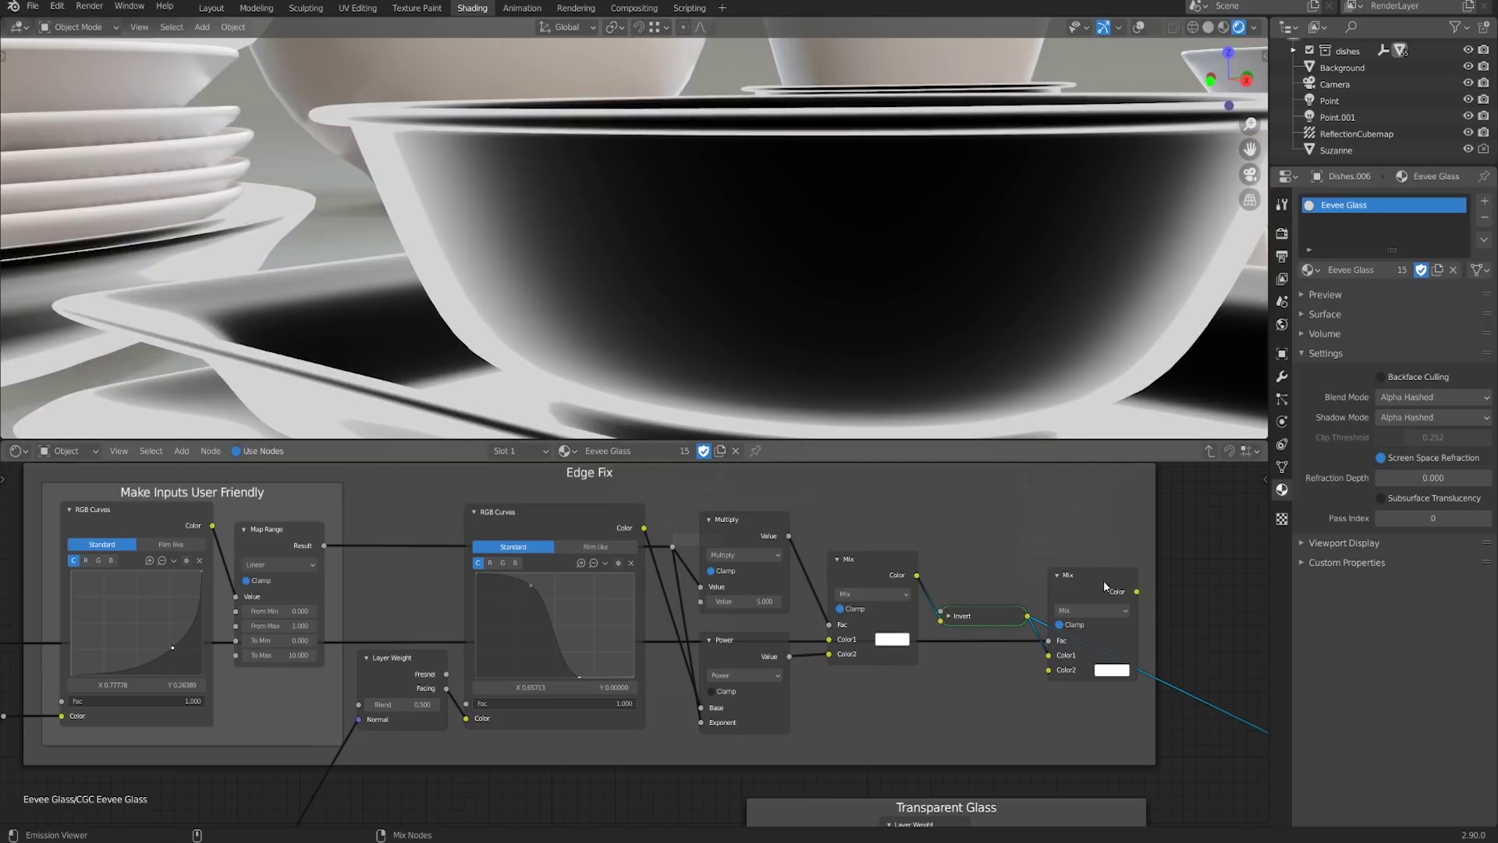
{"action": "left_click", "coordinate": [1104, 581], "text": "ctrl+shift"}
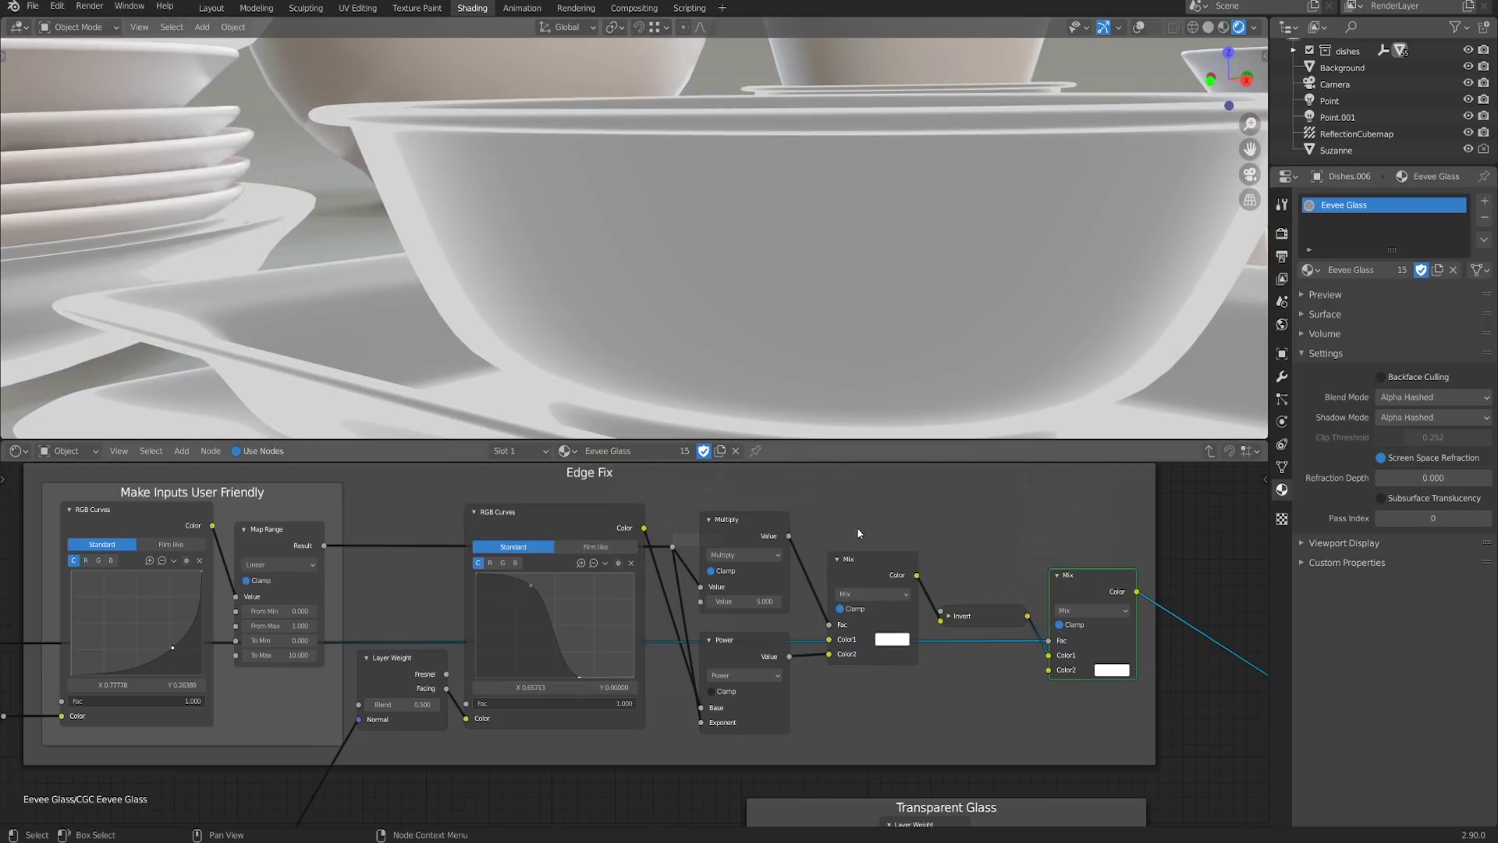
Connect the Edge Fix frame's final Mix Color to the Fac of the combining Mix Shader and preview that shader
{"action": "mouse_move", "coordinate": [664, 306]}
{"action": "middle_mouse_down"}
{"action": "mouse_move", "coordinate": [699, 281]}
{"action": "mouse_move", "coordinate": [669, 299]}
{"action": "middle_mouse_up"}
{"action": "scroll", "coordinate": [669, 300], "scroll_direction": "down", "scroll_amount": 1}
{"action": "scroll", "coordinate": [1046, 718], "scroll_direction": "down", "scroll_amount": 2}
{"action": "middle_click_drag", "start_coordinate": [1077, 733], "coordinate": [792, 605]}
{"action": "scroll", "coordinate": [828, 664], "scroll_direction": "down", "scroll_amount": 2}
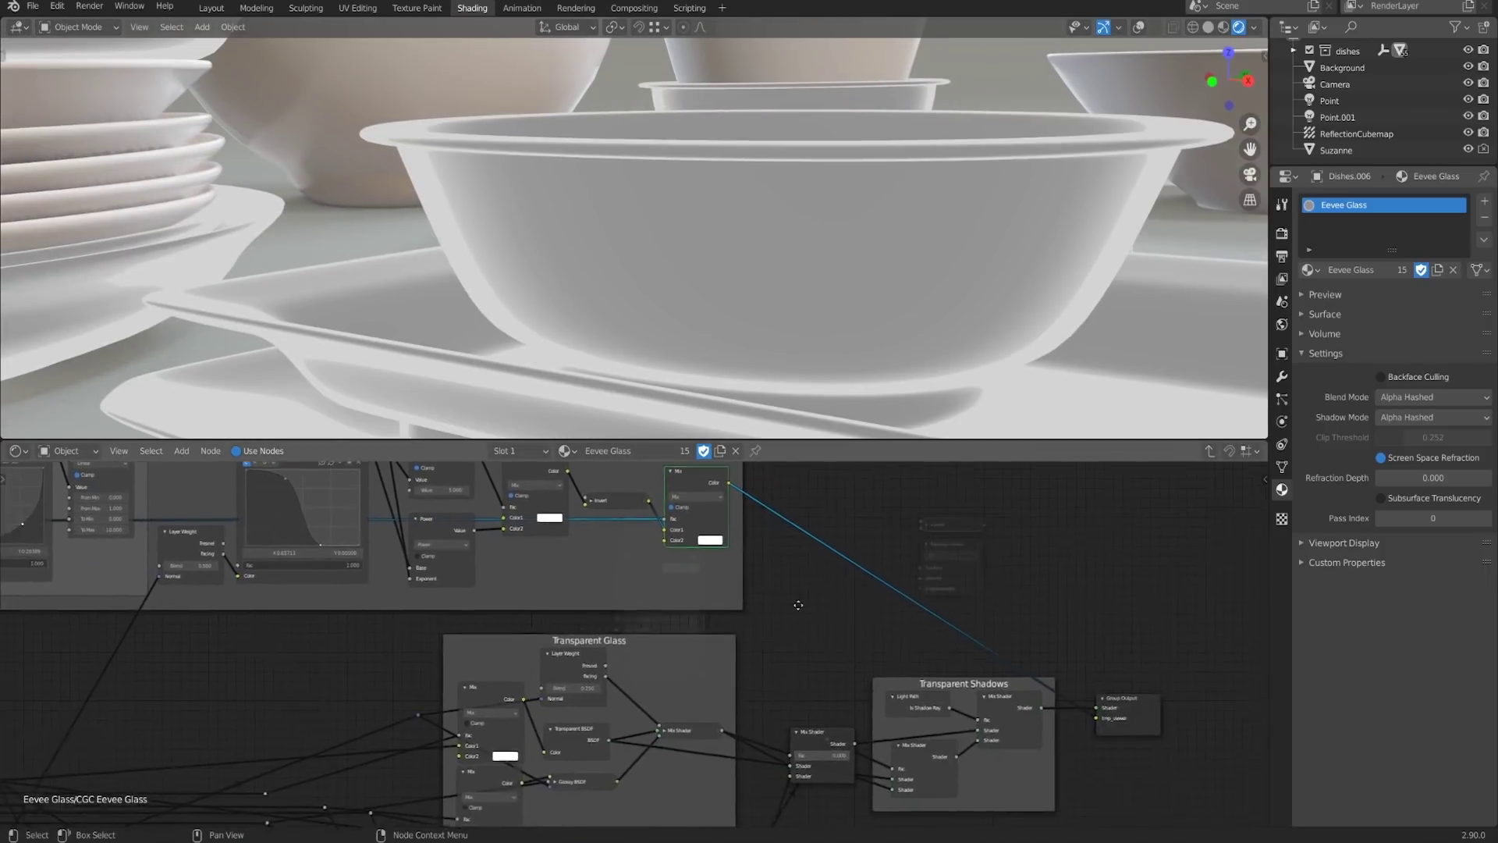
{"action": "scroll", "coordinate": [773, 600], "scroll_direction": "up", "scroll_amount": 1}
{"action": "left_click_drag", "start_coordinate": [729, 467], "coordinate": [794, 760]}
{"action": "left_click", "coordinate": [831, 738], "text": "ctrl+shift"}
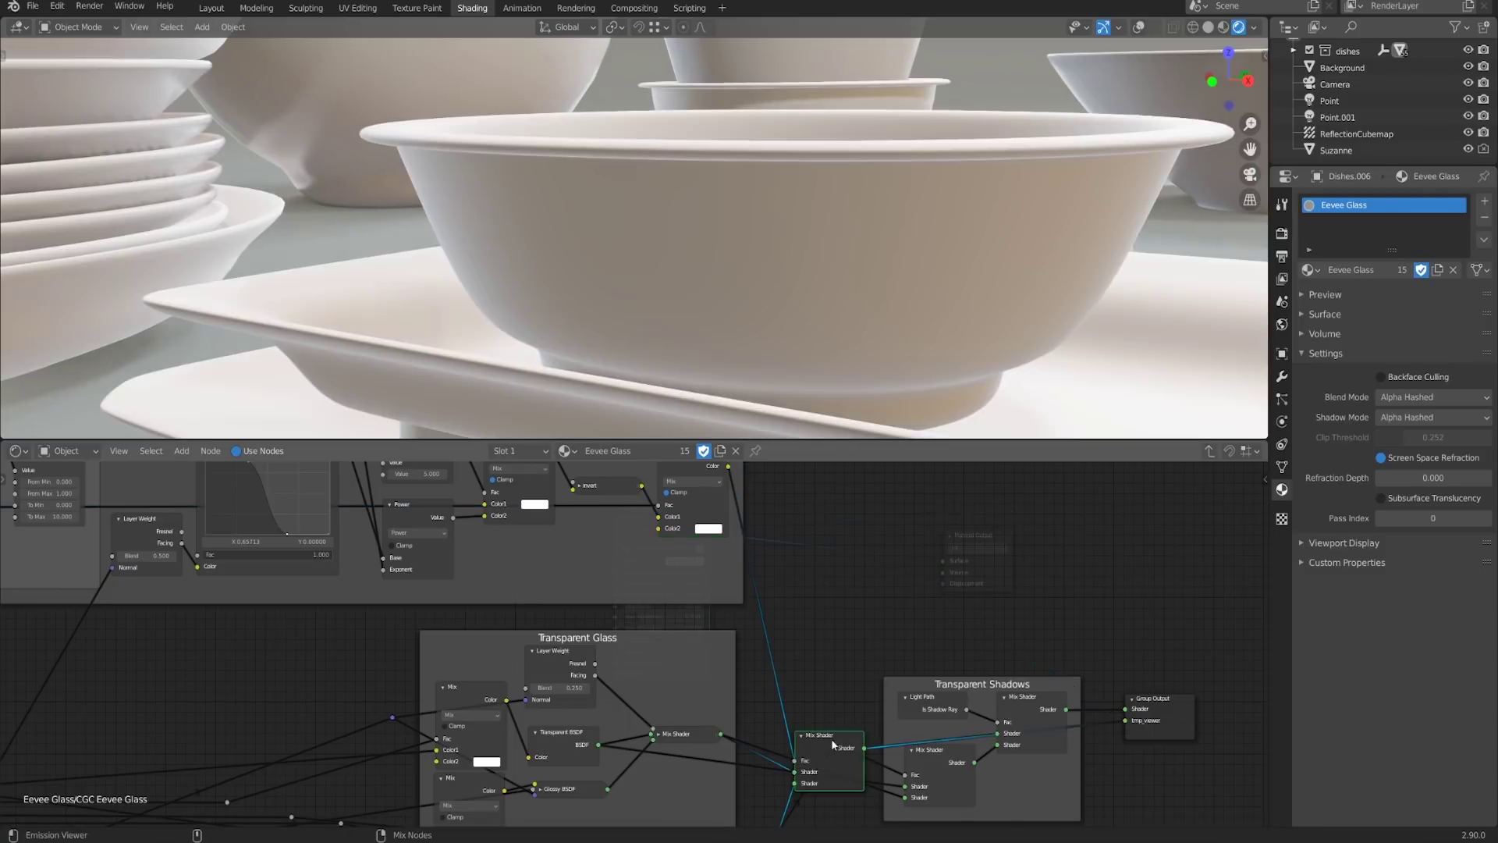
Examine the combined glass with the edge fix on the bowl and trays from several angles
{"action": "middle_click_drag", "start_coordinate": [831, 738], "coordinate": [846, 722]}
{"action": "middle_click_drag", "start_coordinate": [621, 268], "coordinate": [646, 260]}
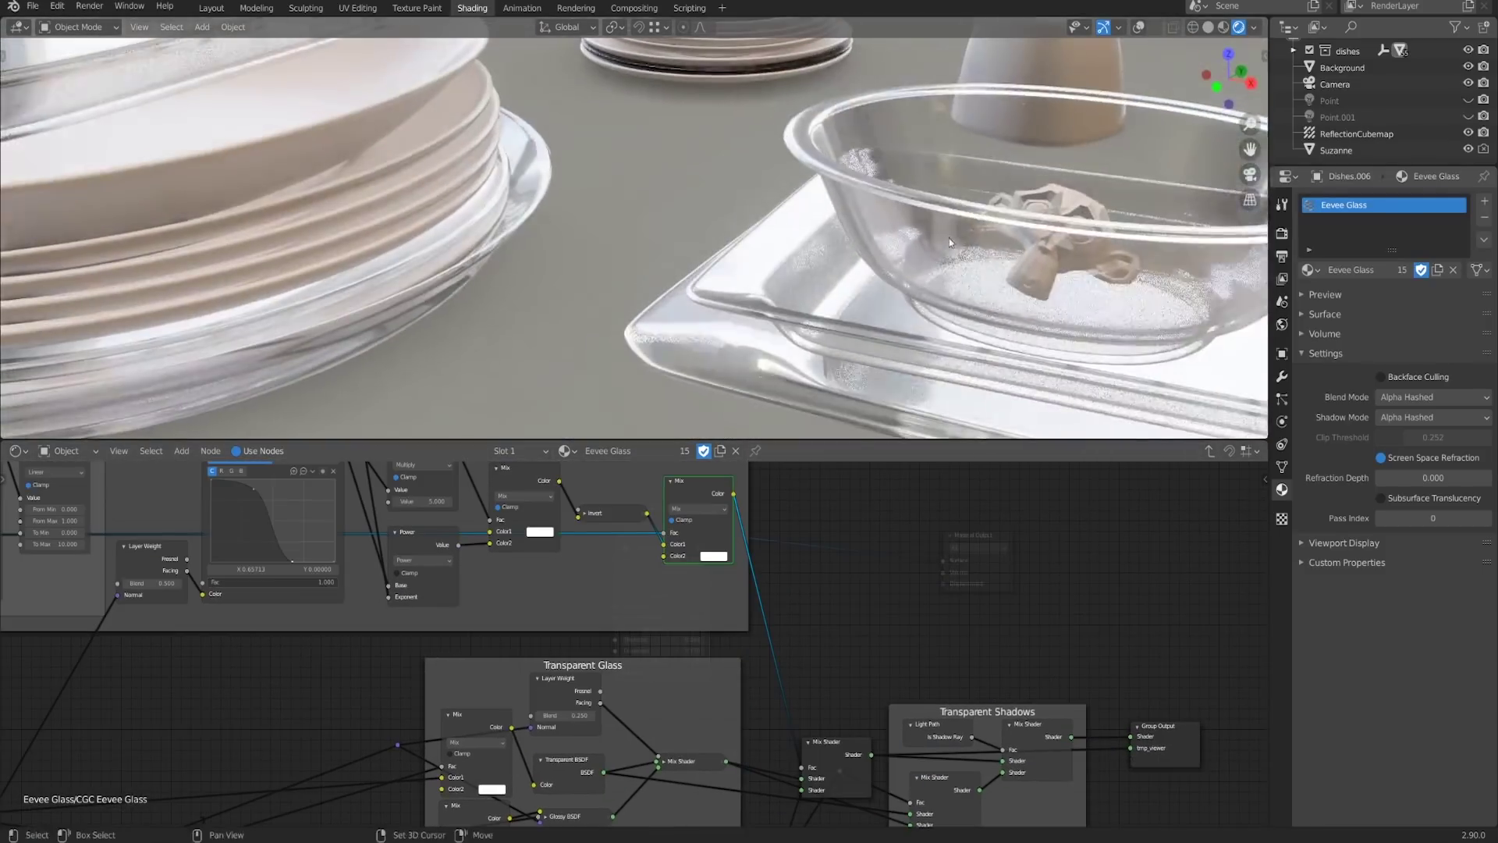
{"action": "middle_click_drag", "start_coordinate": [951, 243], "coordinate": [788, 248], "text": "shift"}
{"action": "scroll", "coordinate": [733, 212], "scroll_direction": "down", "scroll_amount": 1}
{"action": "scroll", "coordinate": [788, 248], "scroll_direction": "up", "scroll_amount": 1}
{"action": "middle_click_drag", "start_coordinate": [909, 654], "coordinate": [837, 615]}
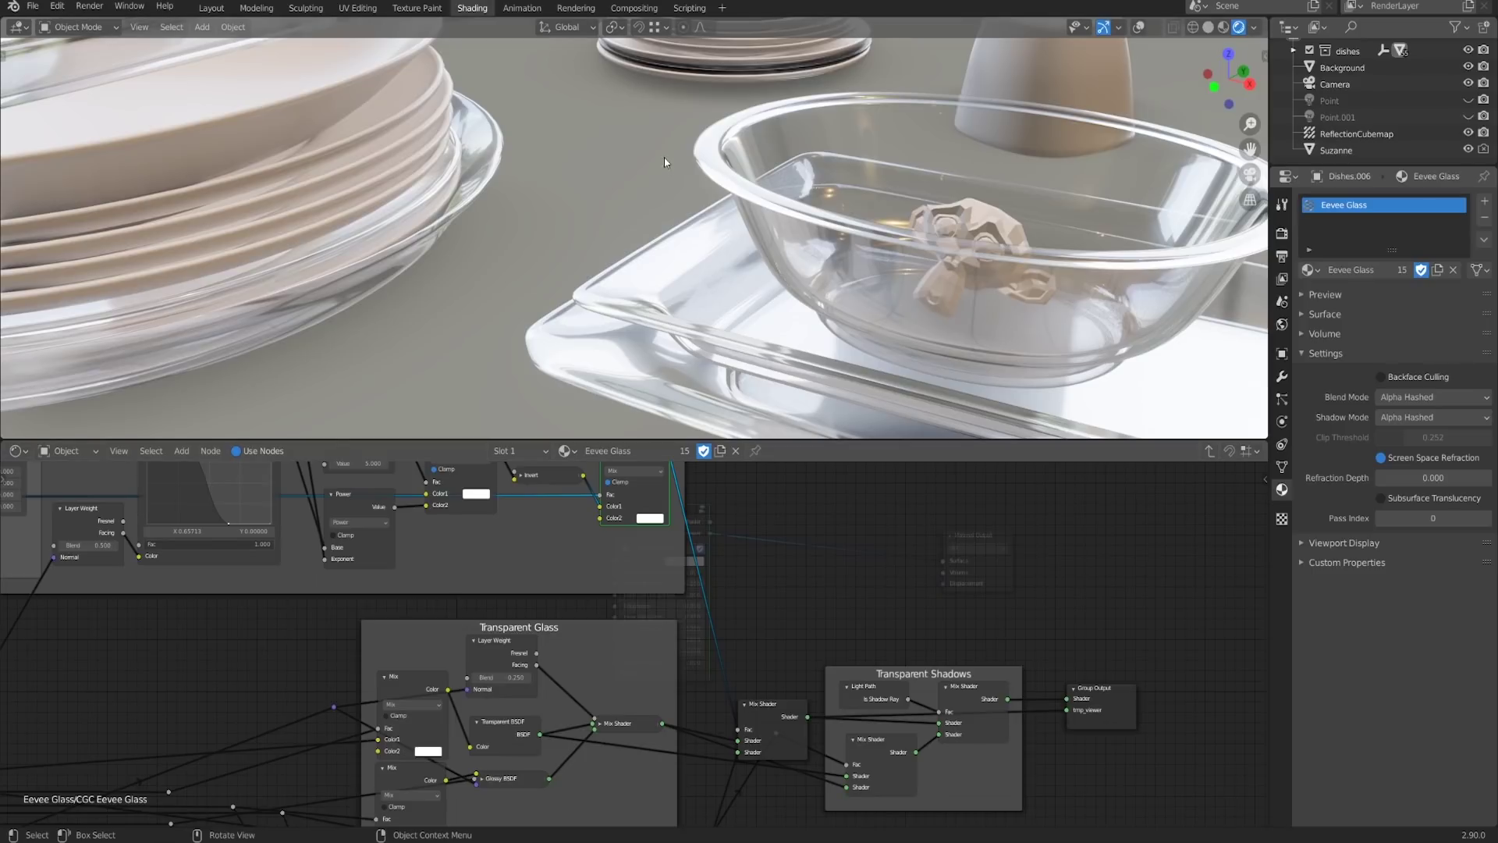
{"action": "middle_click_drag", "start_coordinate": [791, 157], "coordinate": [963, 213]}
{"action": "scroll", "coordinate": [827, 247], "scroll_direction": "down", "scroll_amount": 1}
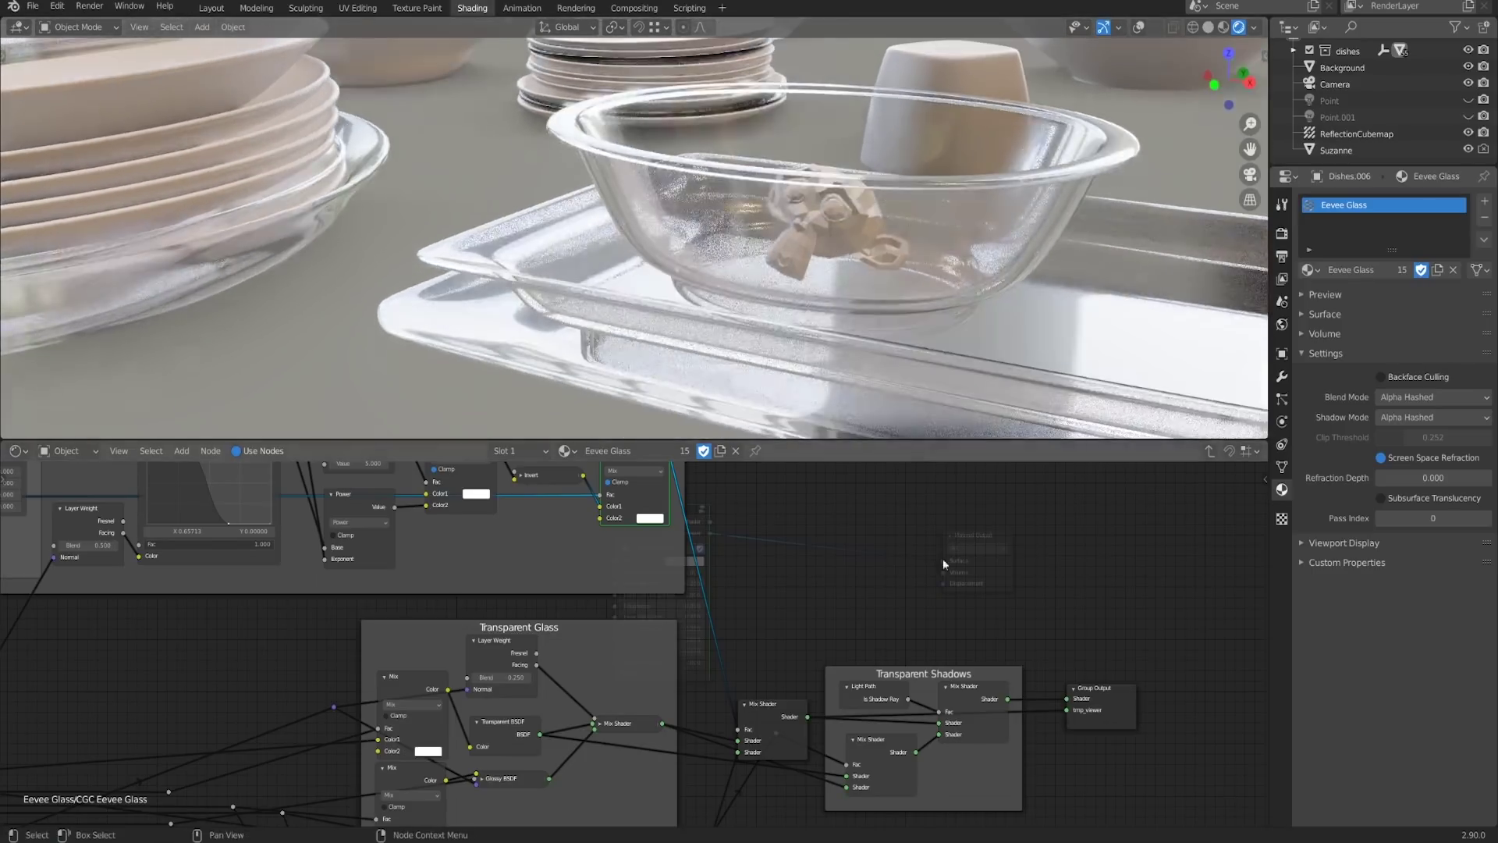
Make the Point and Point.001 lights visible in the viewport and view their effect on the trays
{"action": "scroll", "coordinate": [843, 321], "scroll_direction": "down", "scroll_amount": 2}
{"action": "middle_click_drag", "start_coordinate": [843, 324], "coordinate": [804, 362]}
{"action": "scroll", "coordinate": [781, 343], "scroll_direction": "up", "scroll_amount": 2}
{"action": "scroll", "coordinate": [931, 592], "scroll_direction": "up", "scroll_amount": 1}
{"action": "middle_click_drag", "start_coordinate": [931, 592], "coordinate": [930, 507]}
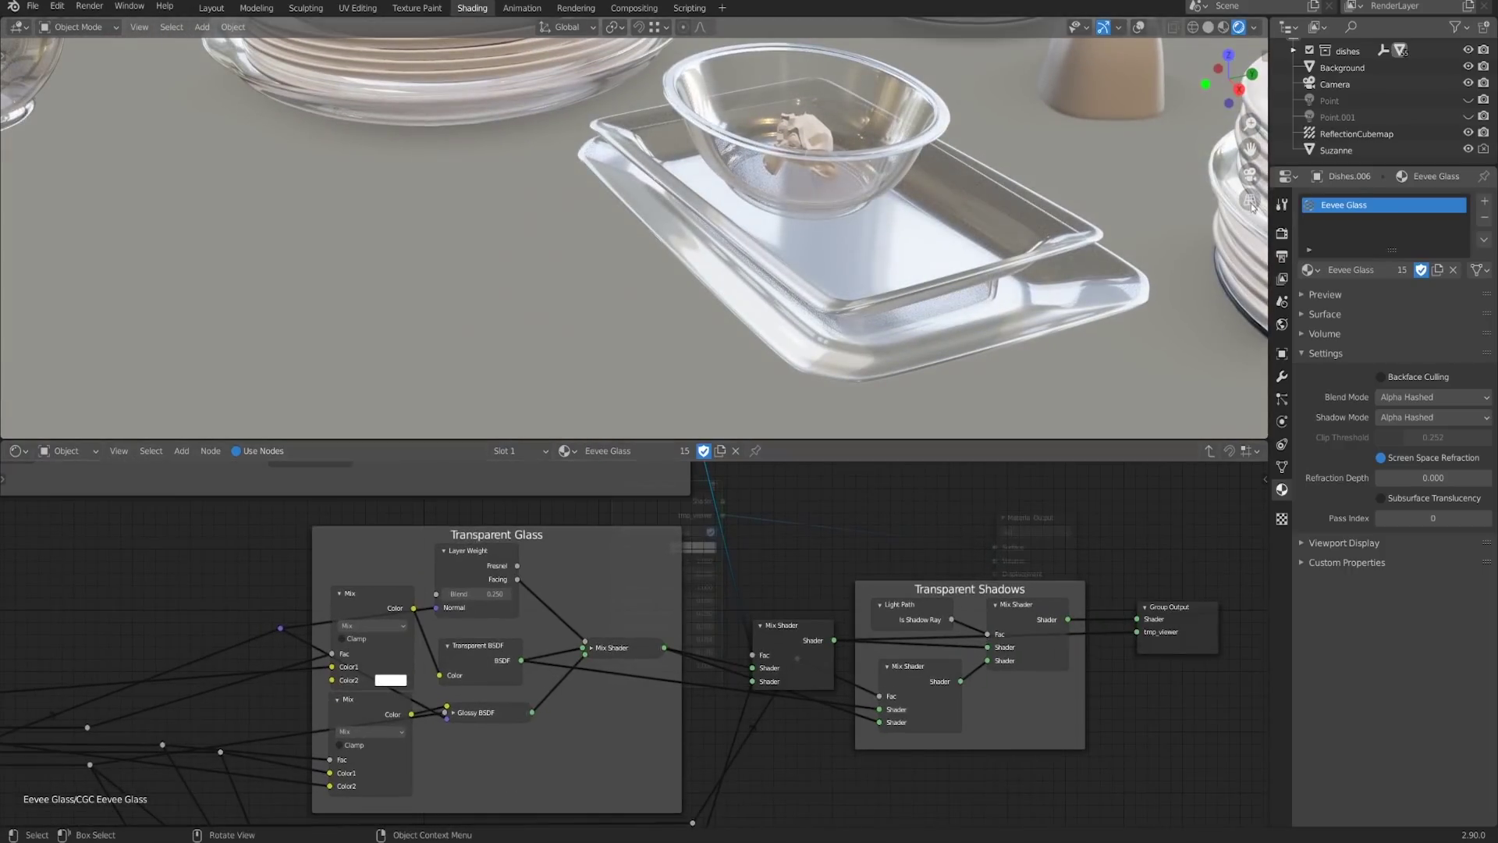
{"action": "left_click", "coordinate": [1469, 118]}
{"action": "left_click", "coordinate": [1468, 101]}
{"action": "middle_click_drag", "start_coordinate": [750, 309], "coordinate": [745, 251]}
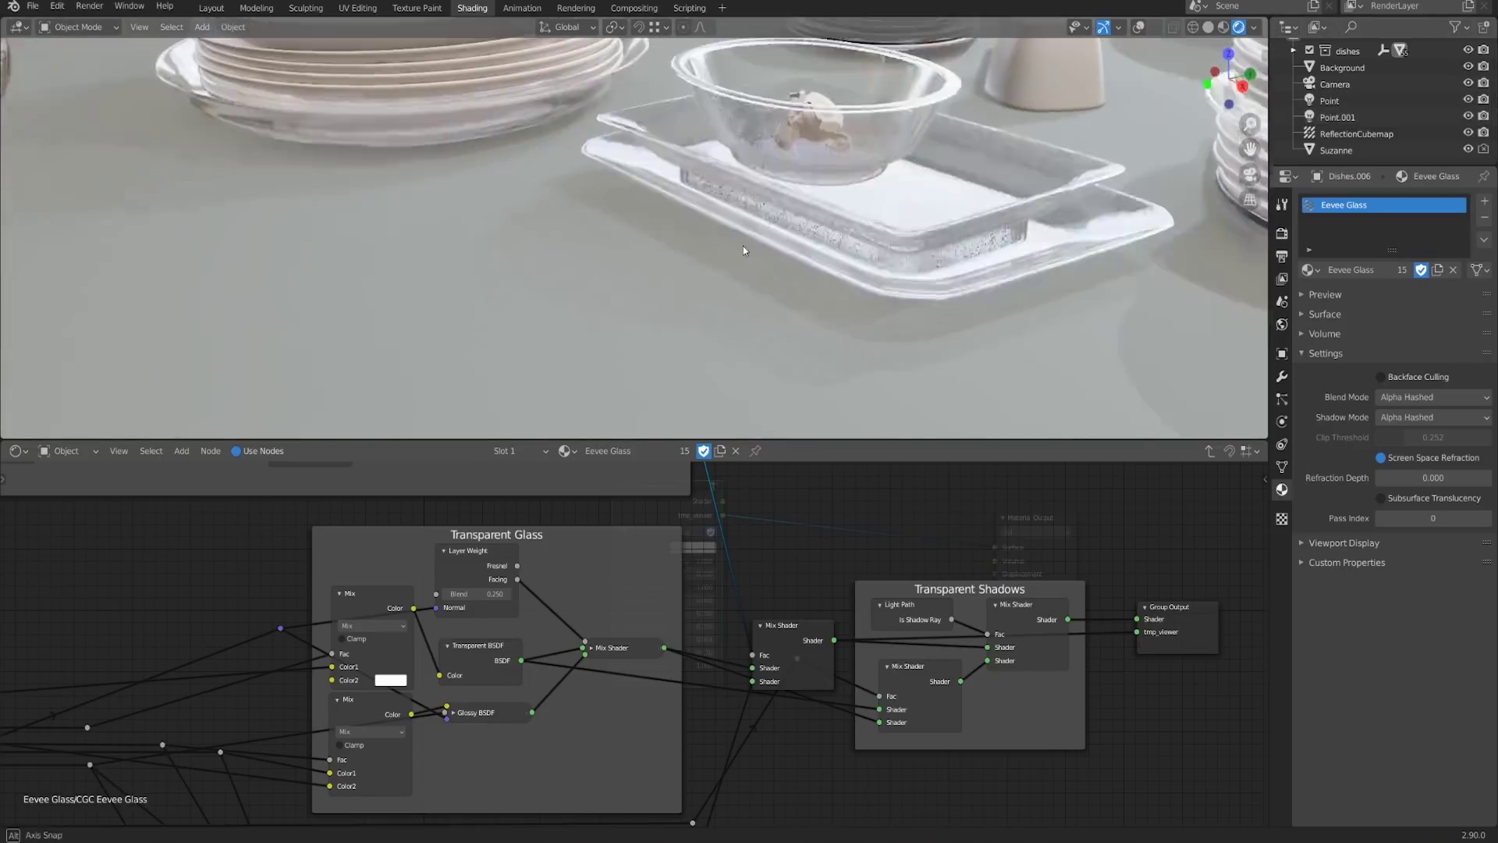
Compare the shadows by previewing the Transparent Glass frame's Mix Shader and the Transparent Shadows frame's final Mix Shader
{"action": "left_click", "coordinate": [1027, 623], "text": "ctrl+shift"}
{"action": "left_click", "coordinate": [624, 648], "text": "ctrl+shift"}
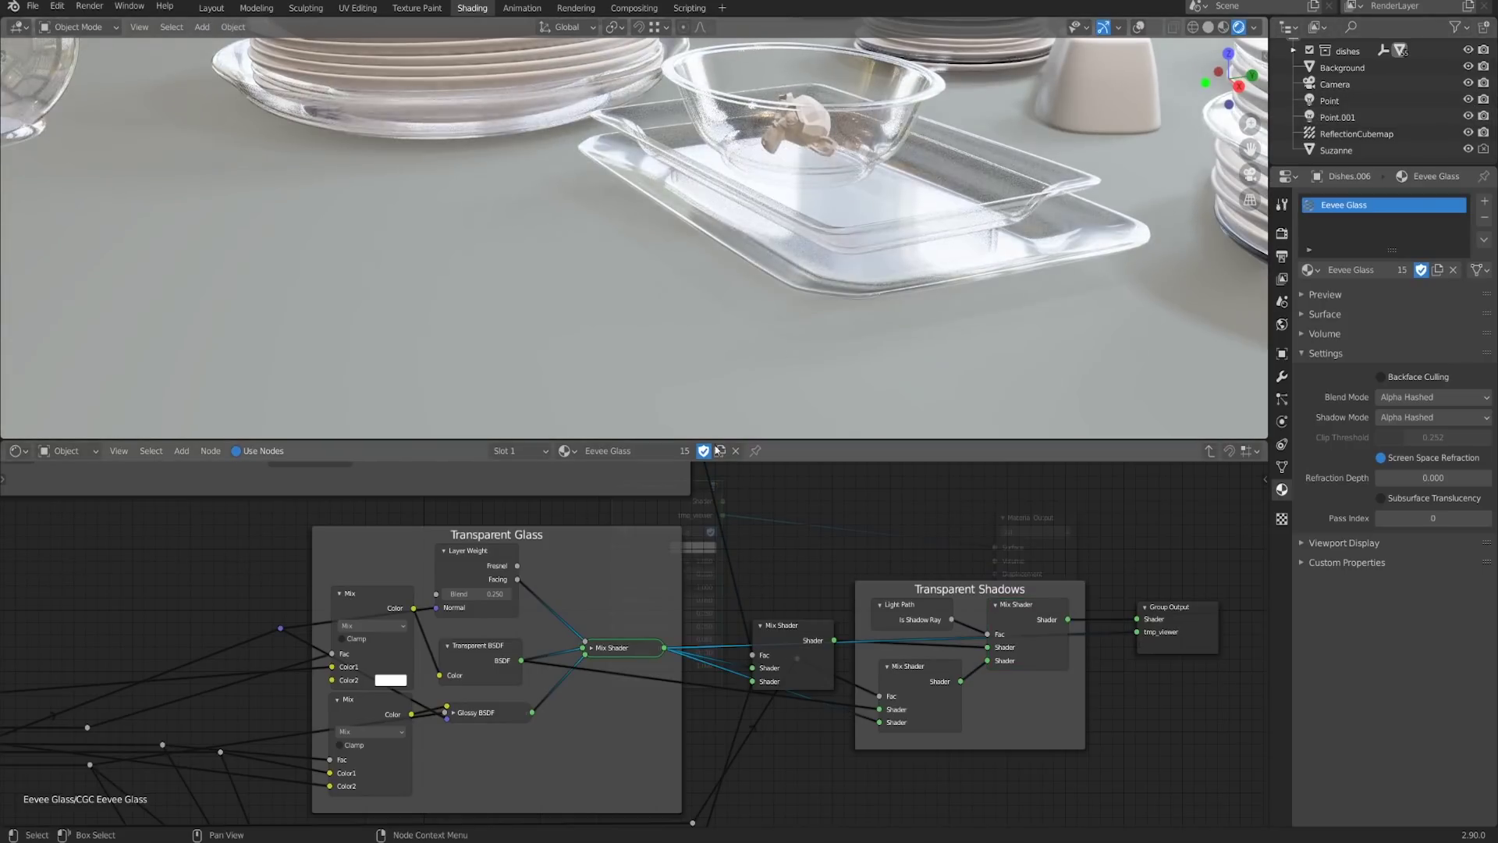
{"action": "mouse_move", "coordinate": [779, 281]}
{"action": "middle_mouse_down"}
{"action": "mouse_move", "coordinate": [762, 284]}
{"action": "mouse_move", "coordinate": [799, 274]}
{"action": "middle_mouse_up"}
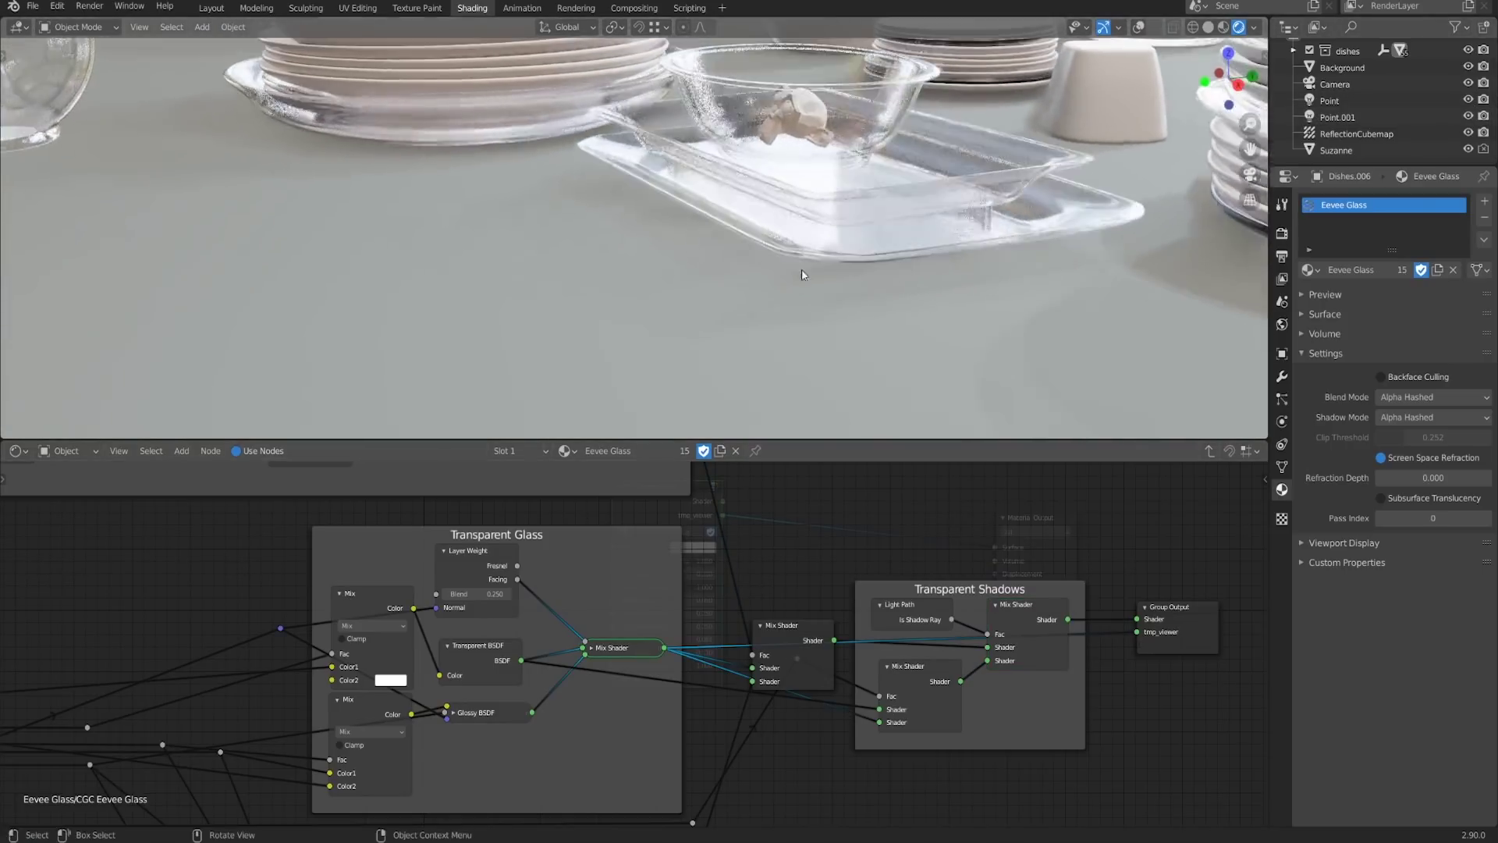
{"action": "middle_click_drag", "start_coordinate": [861, 596], "coordinate": [791, 552]}
{"action": "left_click", "coordinate": [713, 583], "text": "ctrl+shift"}
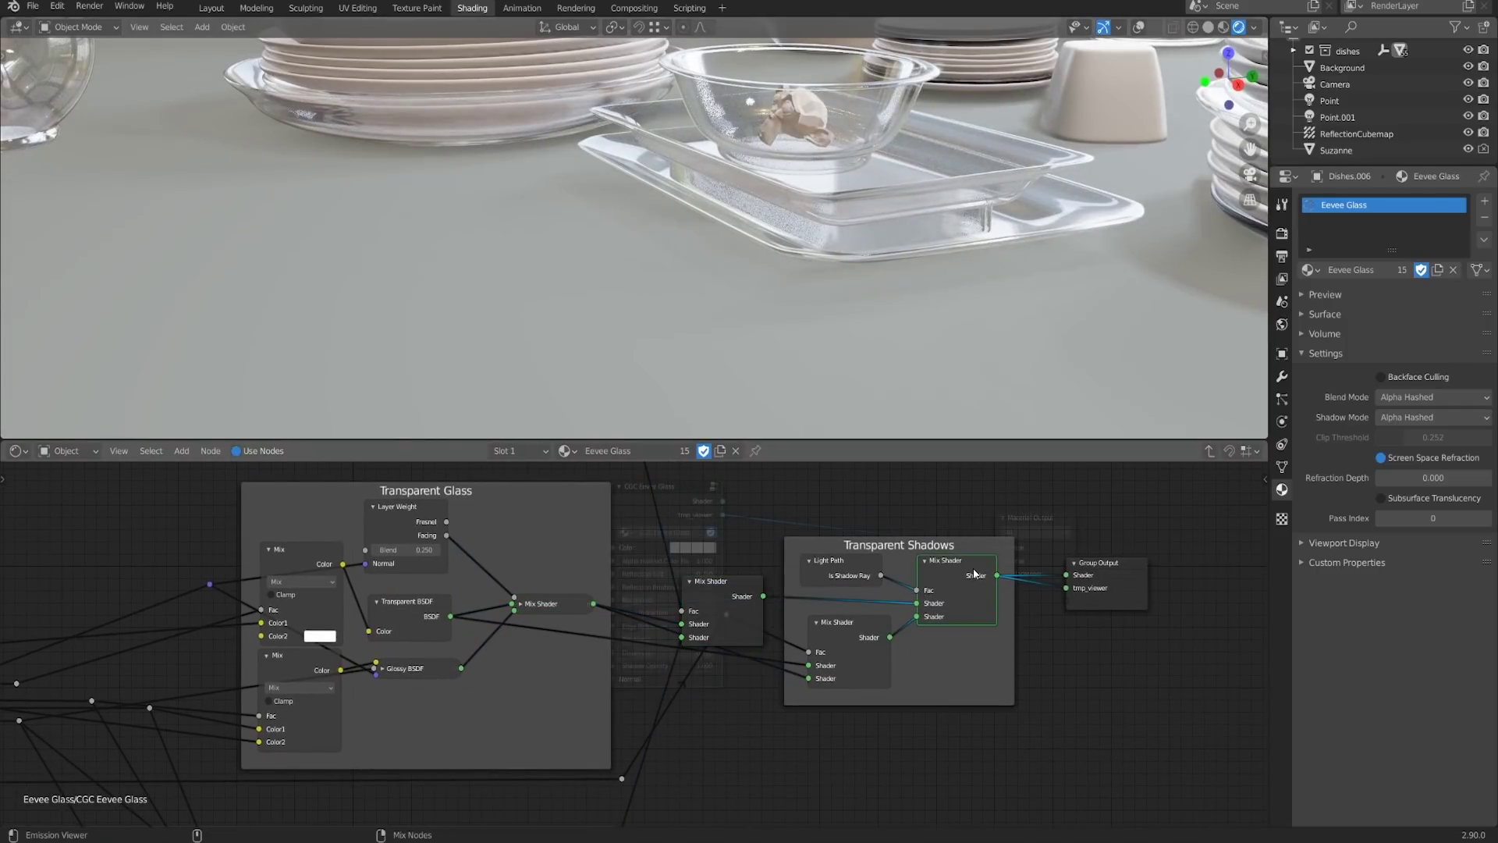
{"action": "left_click_drag", "start_coordinate": [852, 573], "coordinate": [855, 572]}
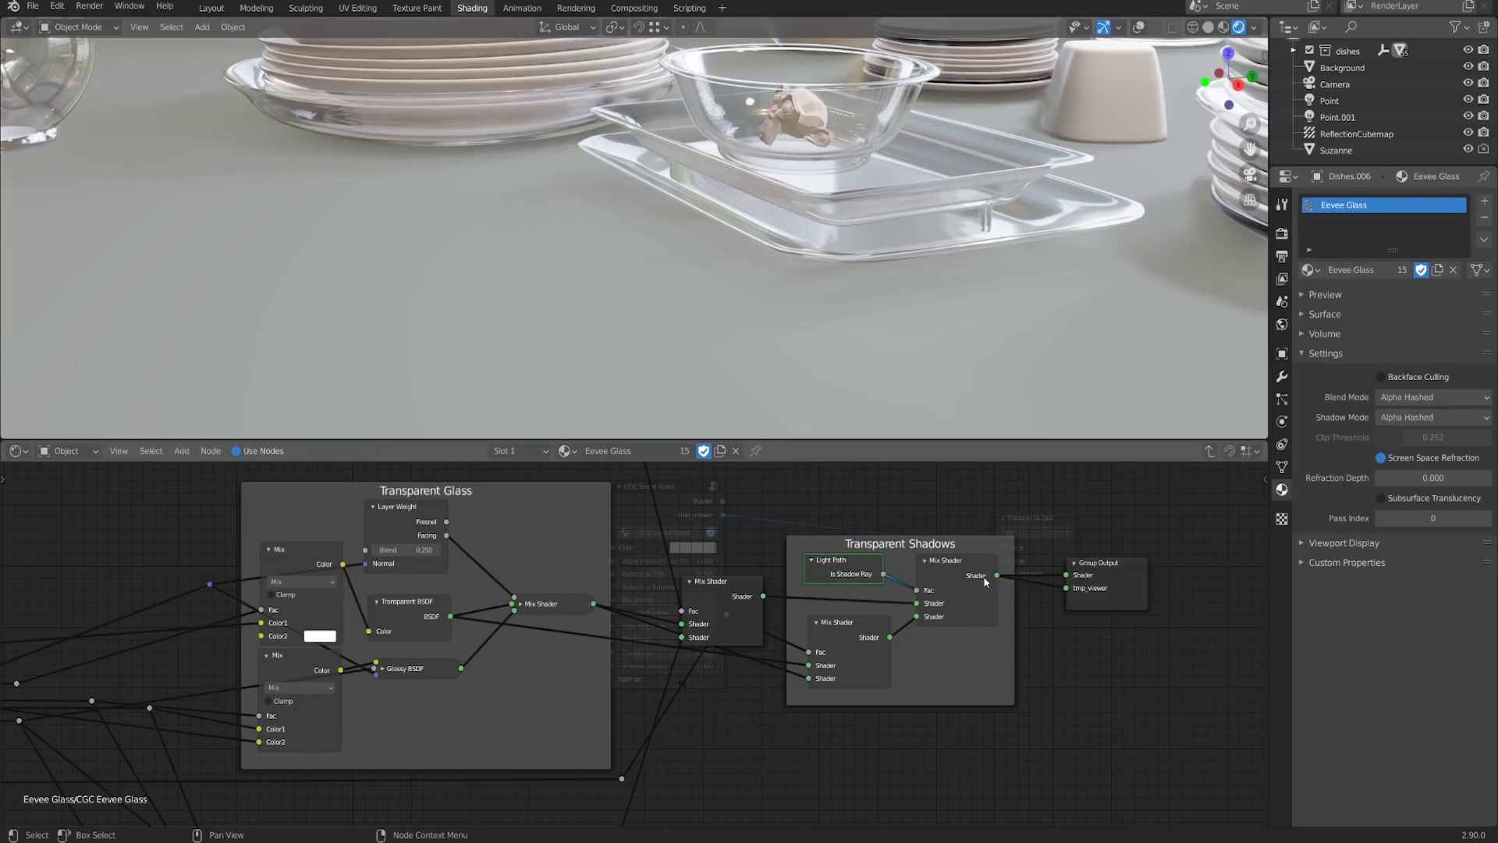
{"action": "middle_click_drag", "start_coordinate": [972, 583], "coordinate": [972, 596]}
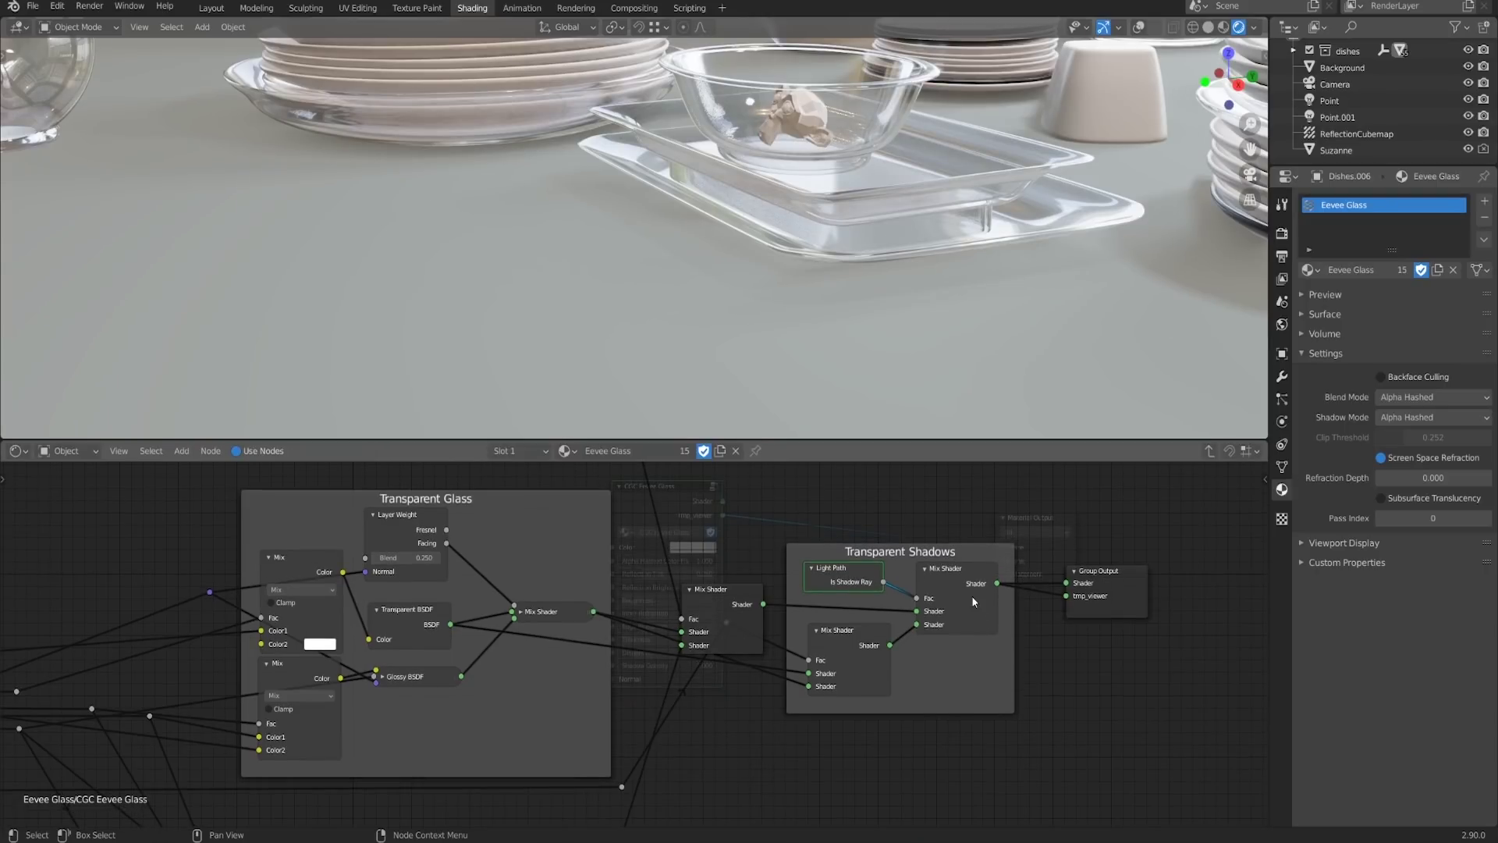
Leave the node group and connect the CGC Eevee Glass Shader output to the Material Output's Surface
{"action": "key", "text": "Tab"}
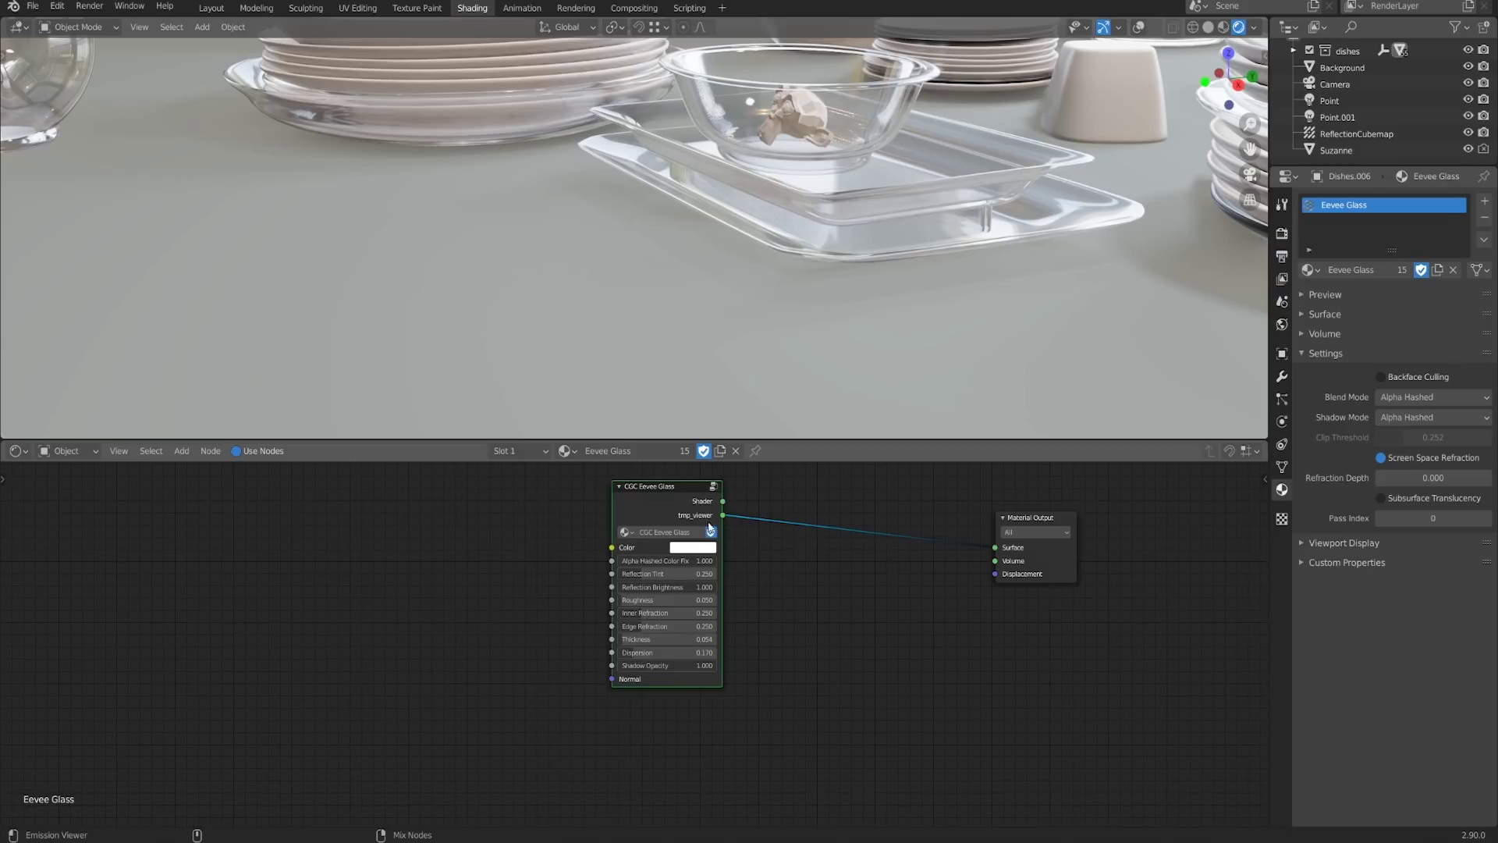
{"action": "middle_click_drag", "start_coordinate": [780, 389], "coordinate": [852, 354]}
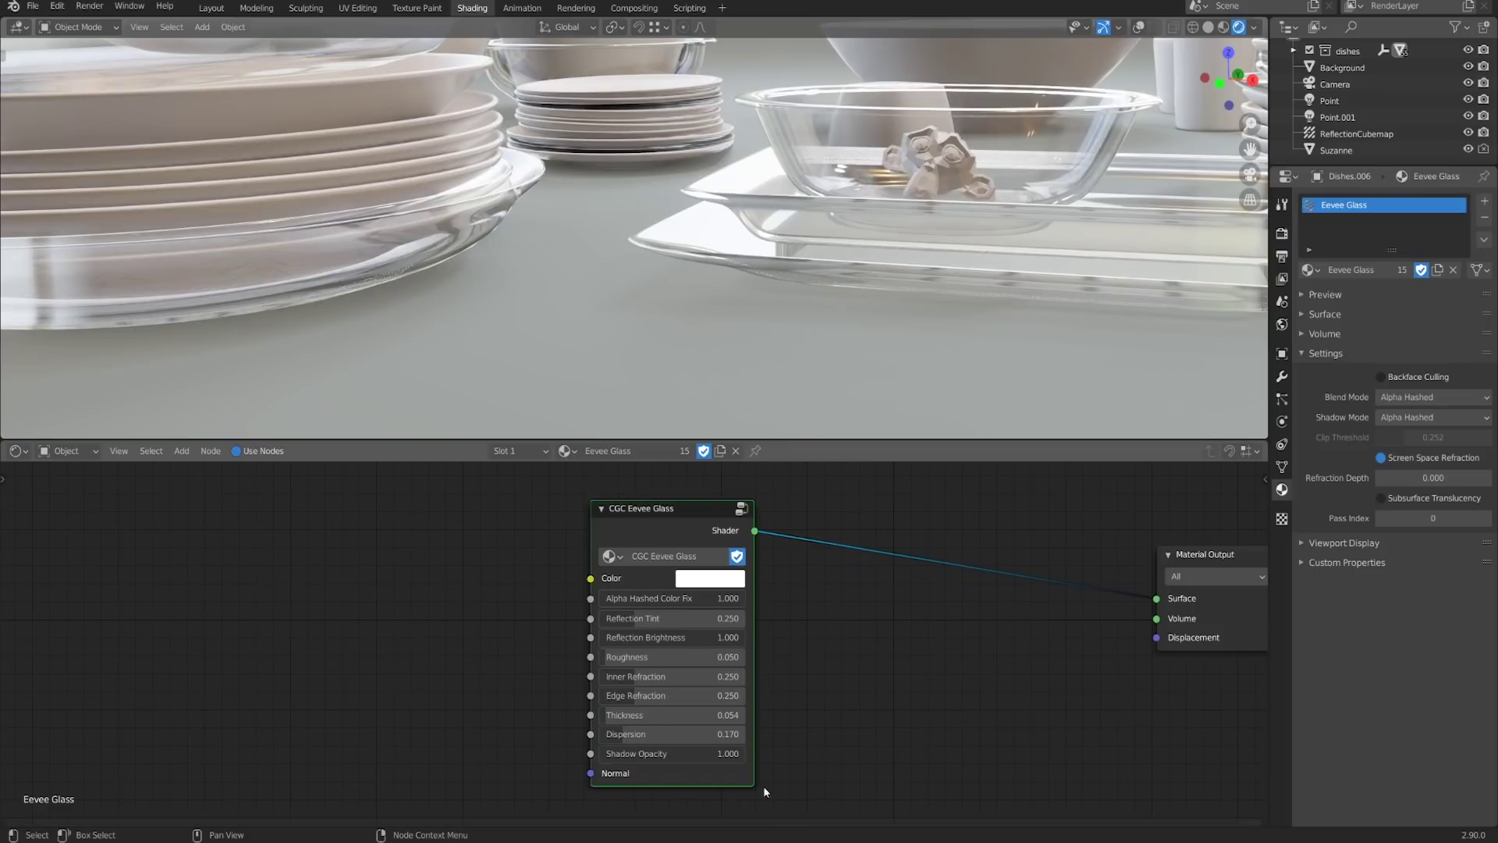
{"action": "middle_click_drag", "start_coordinate": [1052, 662], "coordinate": [883, 653]}
{"action": "scroll", "coordinate": [857, 640], "scroll_direction": "up", "scroll_amount": 1}
{"action": "scroll", "coordinate": [893, 270], "scroll_direction": "down", "scroll_amount": 4}
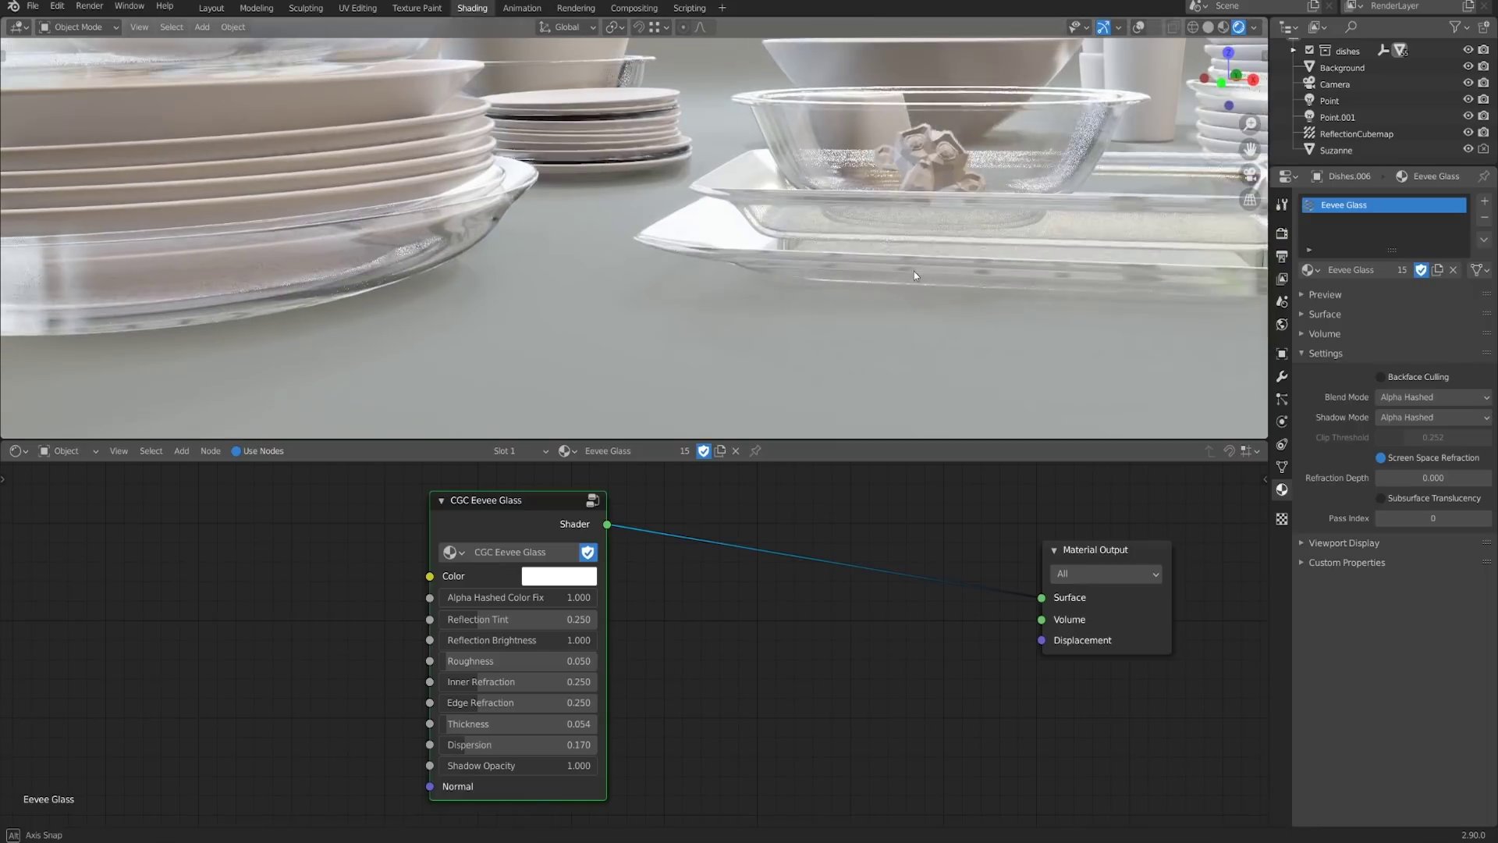
Change the CGC Eevee Glass group's Color to a light blue
{"action": "left_click", "coordinate": [581, 576]}
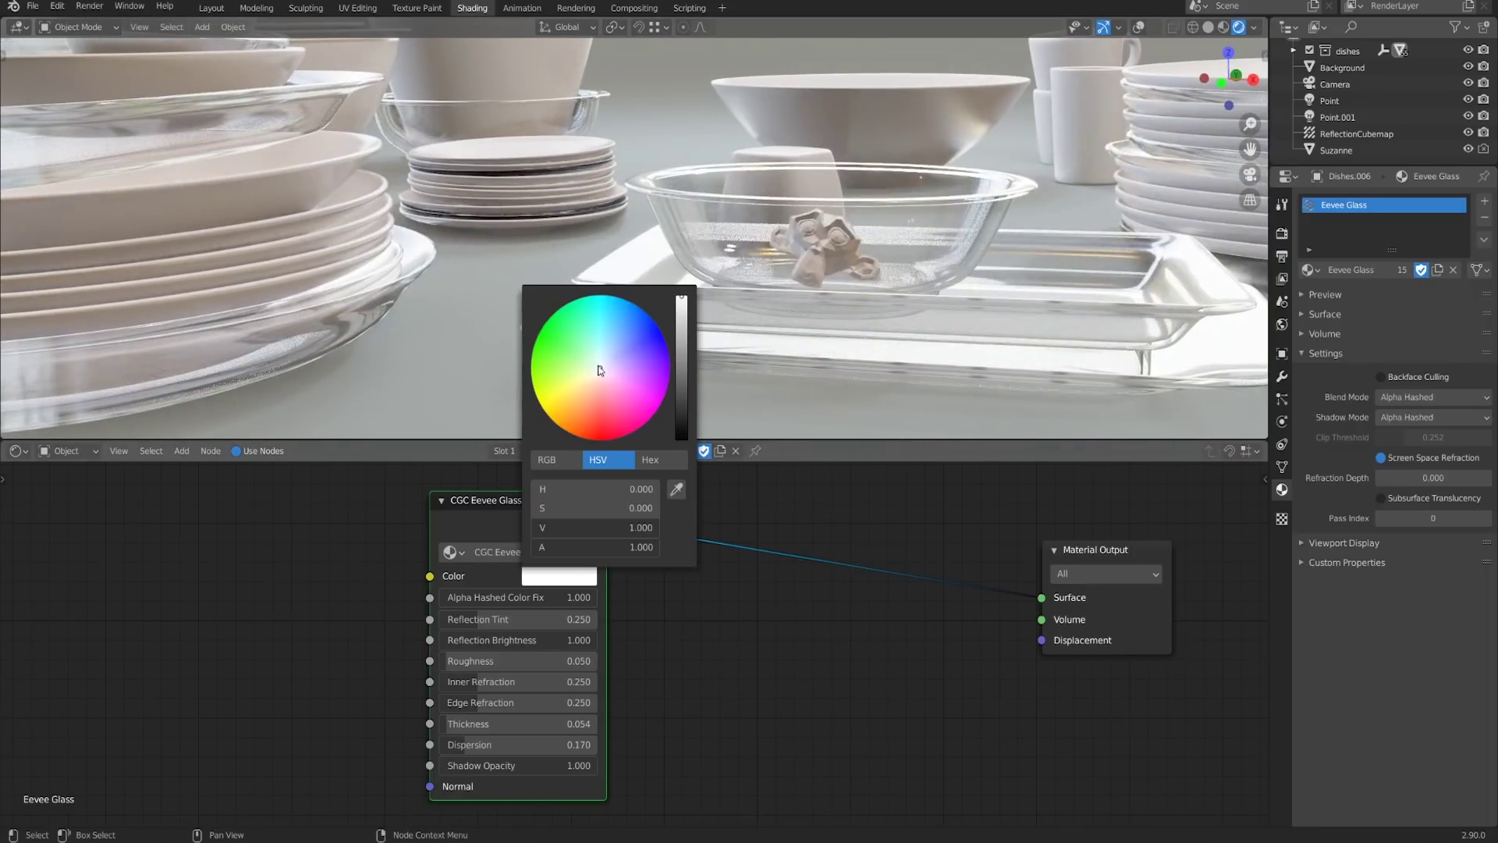
{"action": "mouse_move", "coordinate": [600, 370]}
{"action": "left_mouse_down"}
{"action": "mouse_move", "coordinate": [611, 318]}
{"action": "mouse_move", "coordinate": [603, 388]}
{"action": "mouse_move", "coordinate": [582, 364]}
{"action": "mouse_move", "coordinate": [621, 320]}
{"action": "left_mouse_up"}
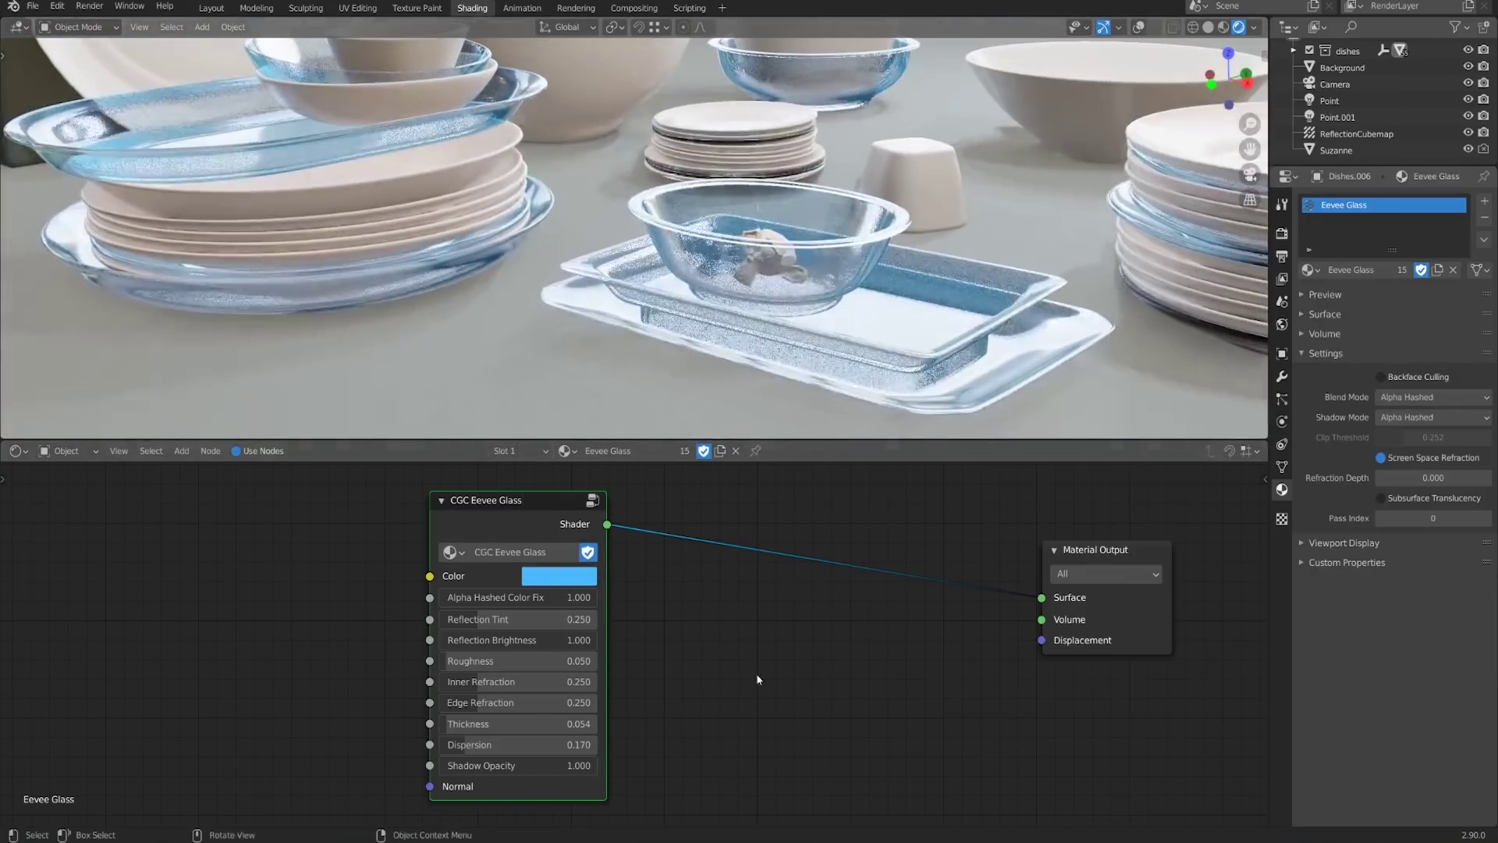
{"action": "scroll", "coordinate": [756, 672], "scroll_direction": "down", "scroll_amount": 2}
{"action": "scroll", "coordinate": [738, 719], "scroll_direction": "up", "scroll_amount": 4}
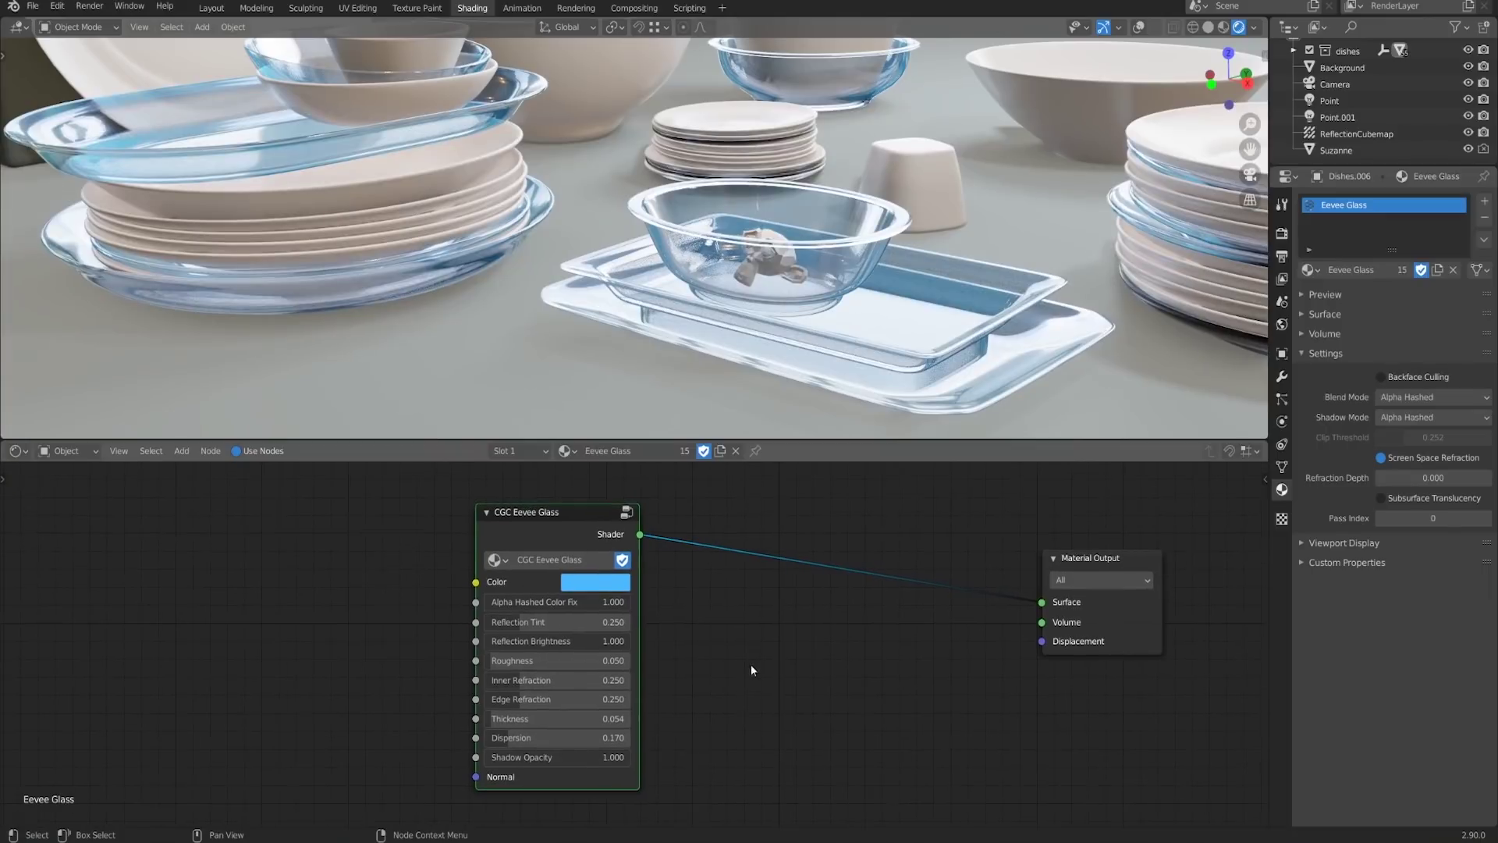
Add a Glass BSDF, copy the group's light blue into its Color, and preview it on the dishes
{"action": "key", "text": "shift+a"}
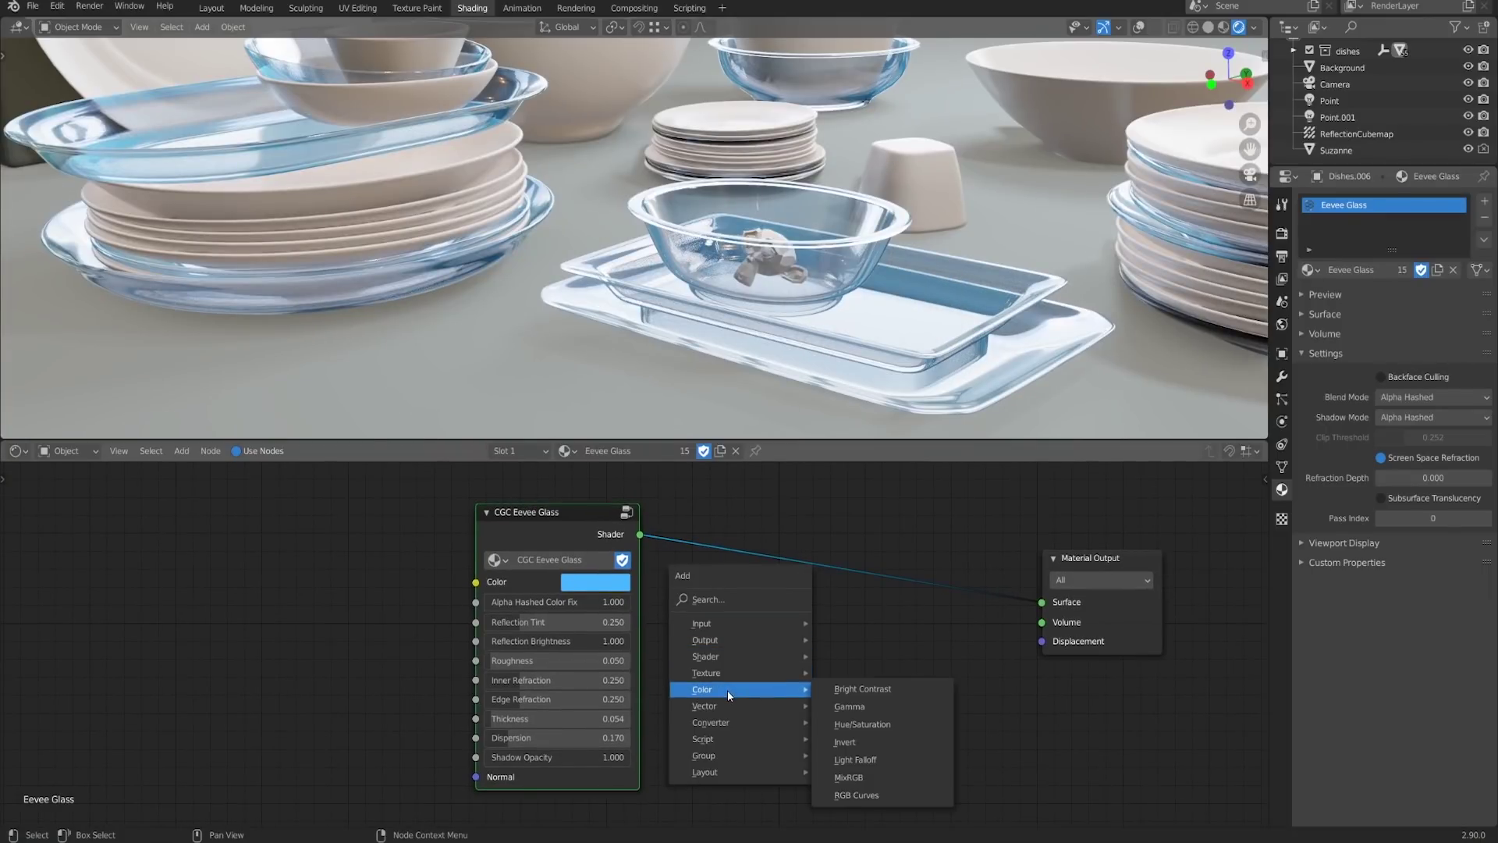
{"action": "mouse_move", "coordinate": [727, 657]}
{"action": "left_click", "coordinate": [862, 443]}
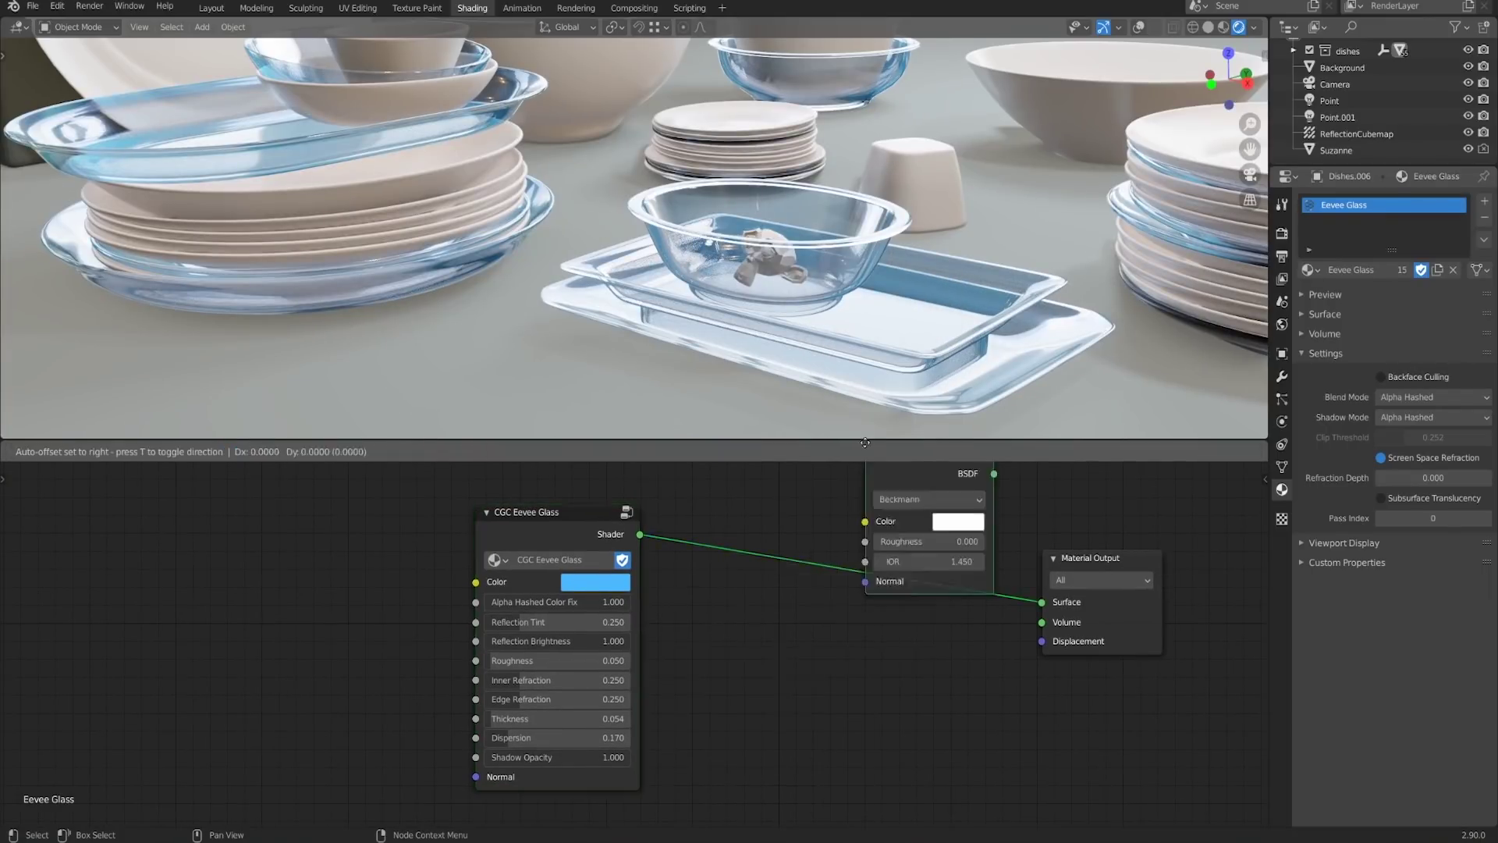
{"action": "left_click", "coordinate": [770, 619]}
{"action": "left_click", "coordinate": [769, 619], "text": "ctrl+shift"}
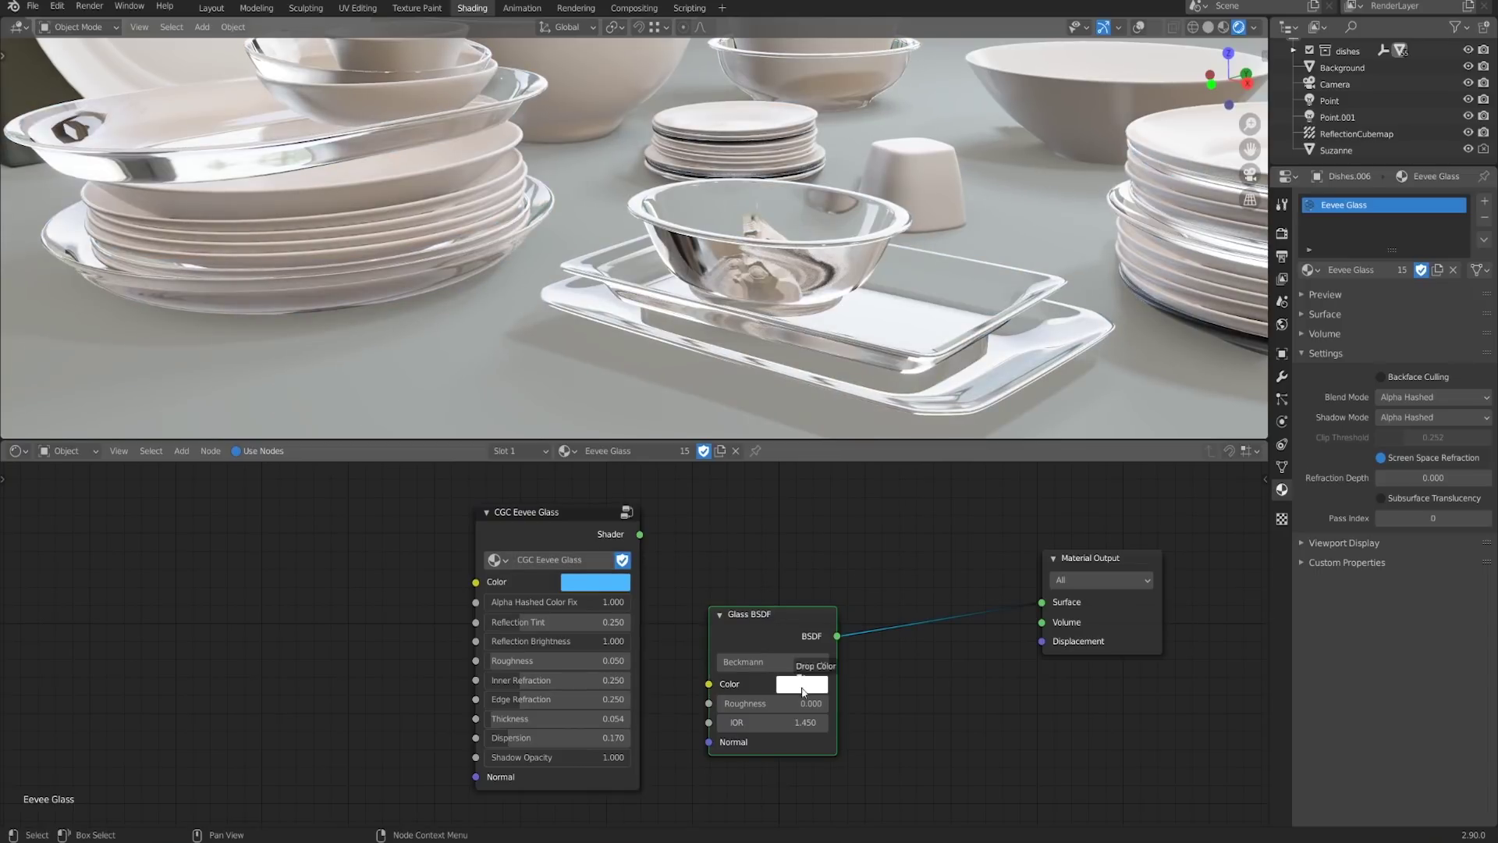
{"action": "left_click_drag", "start_coordinate": [804, 690], "coordinate": [803, 690]}
{"action": "middle_click_drag", "start_coordinate": [726, 328], "coordinate": [771, 295]}
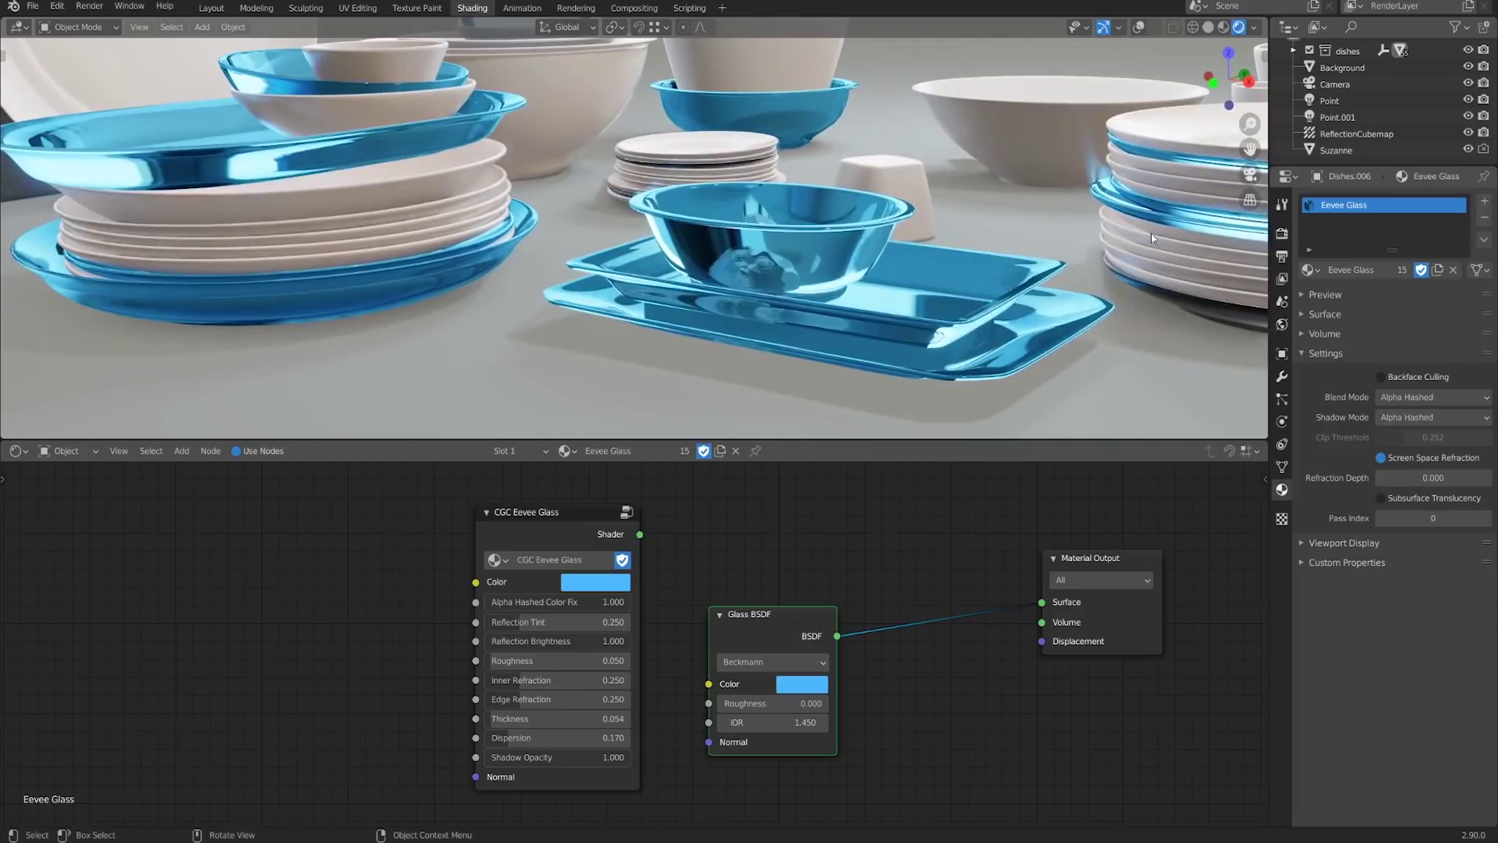
{"action": "scroll", "coordinate": [1031, 257], "scroll_direction": "up", "scroll_amount": 5}
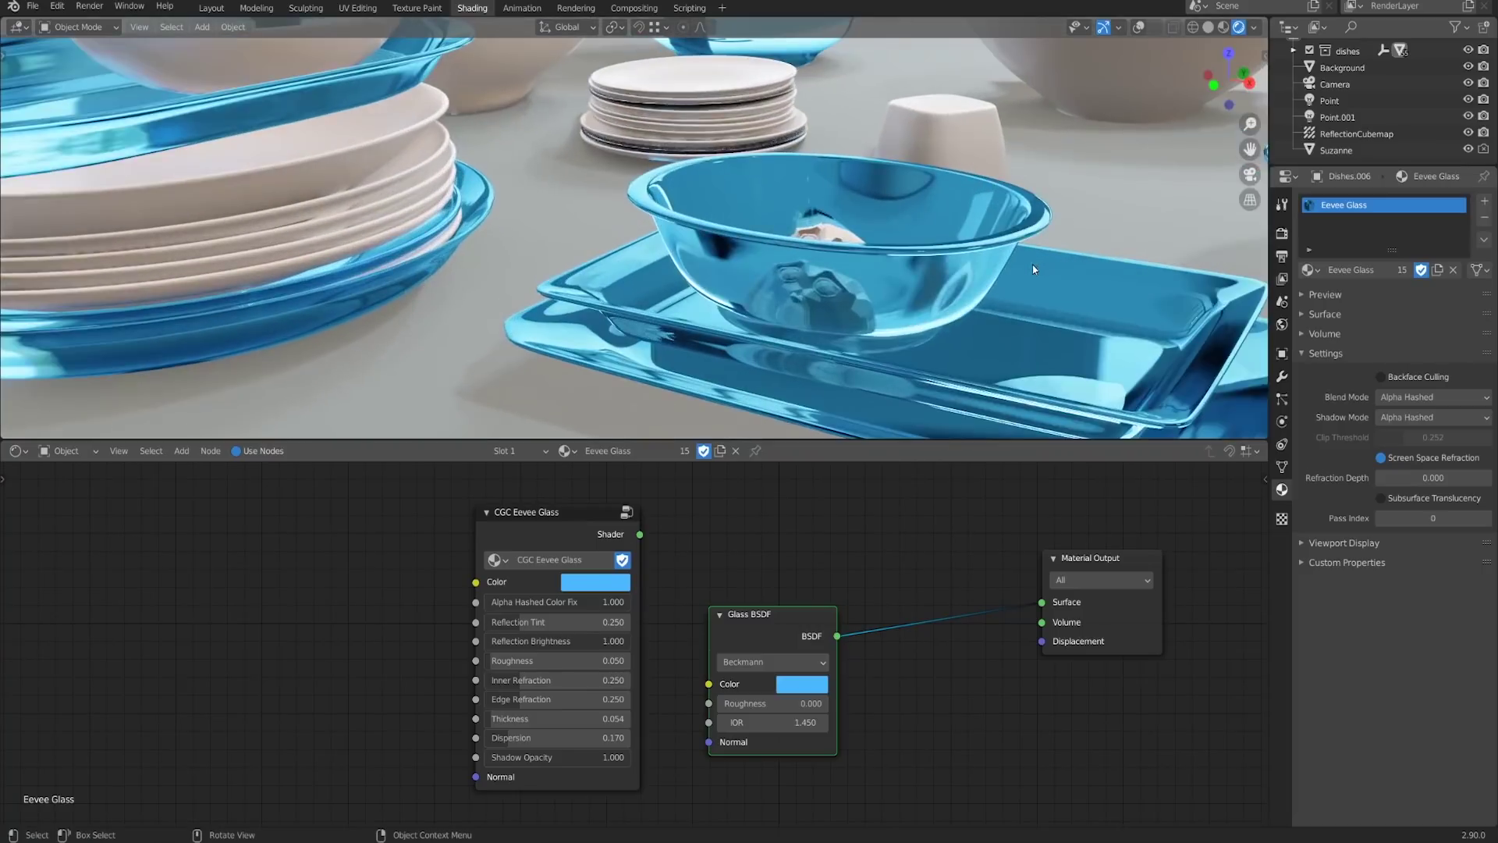
{"action": "mouse_move", "coordinate": [1019, 272]}
{"action": "middle_mouse_down"}
{"action": "mouse_move", "coordinate": [1004, 248]}
{"action": "mouse_move", "coordinate": [1005, 264]}
{"action": "middle_mouse_up"}
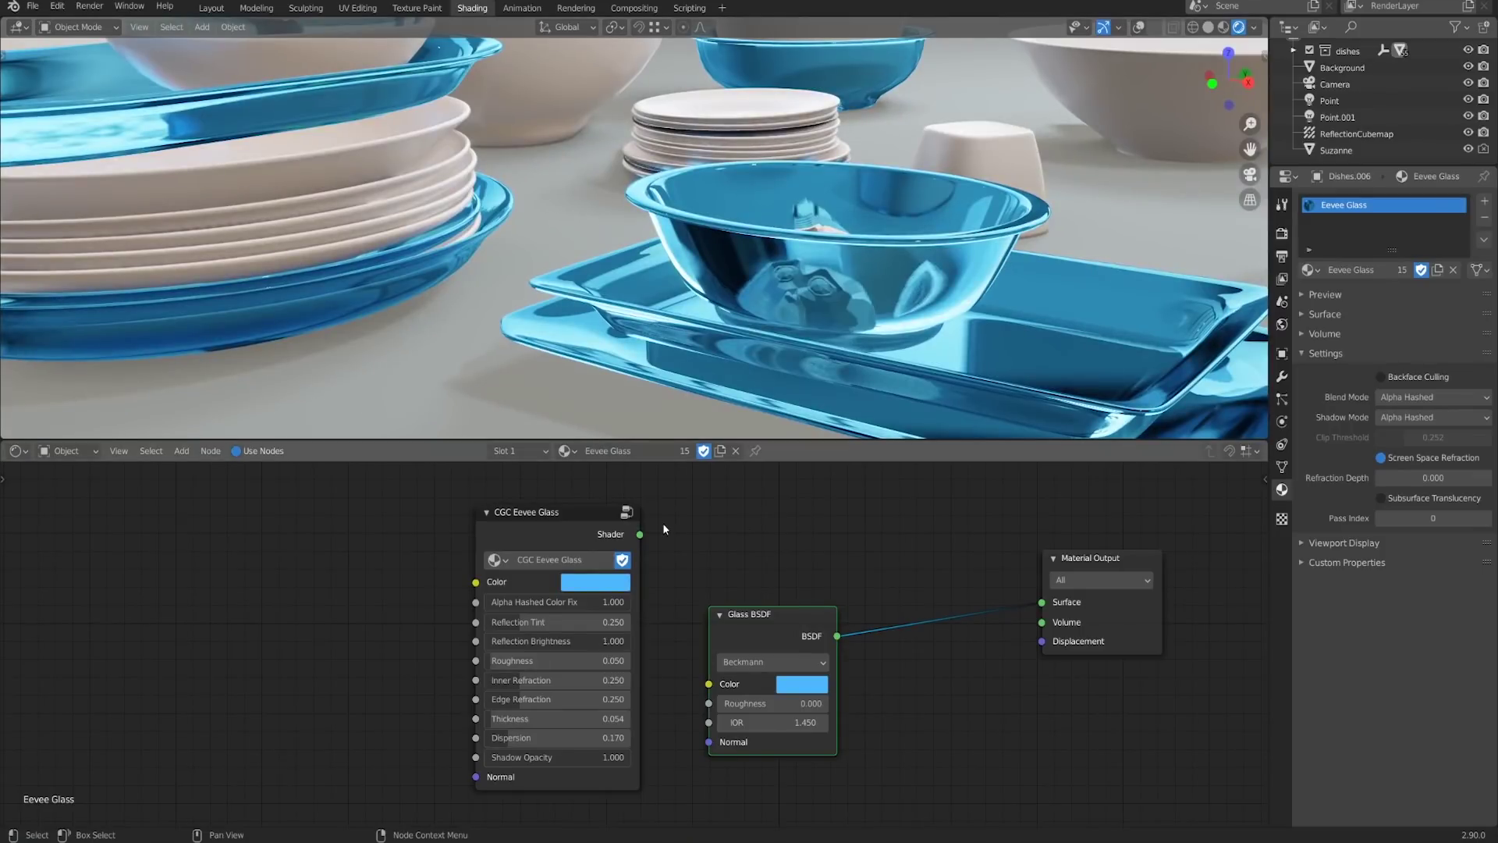
Preview the CGC Eevee Glass group again and vary its Reflection Tint up to 1.000, finishing at 0.000
{"action": "left_click", "coordinate": [561, 509], "text": "ctrl+shift"}
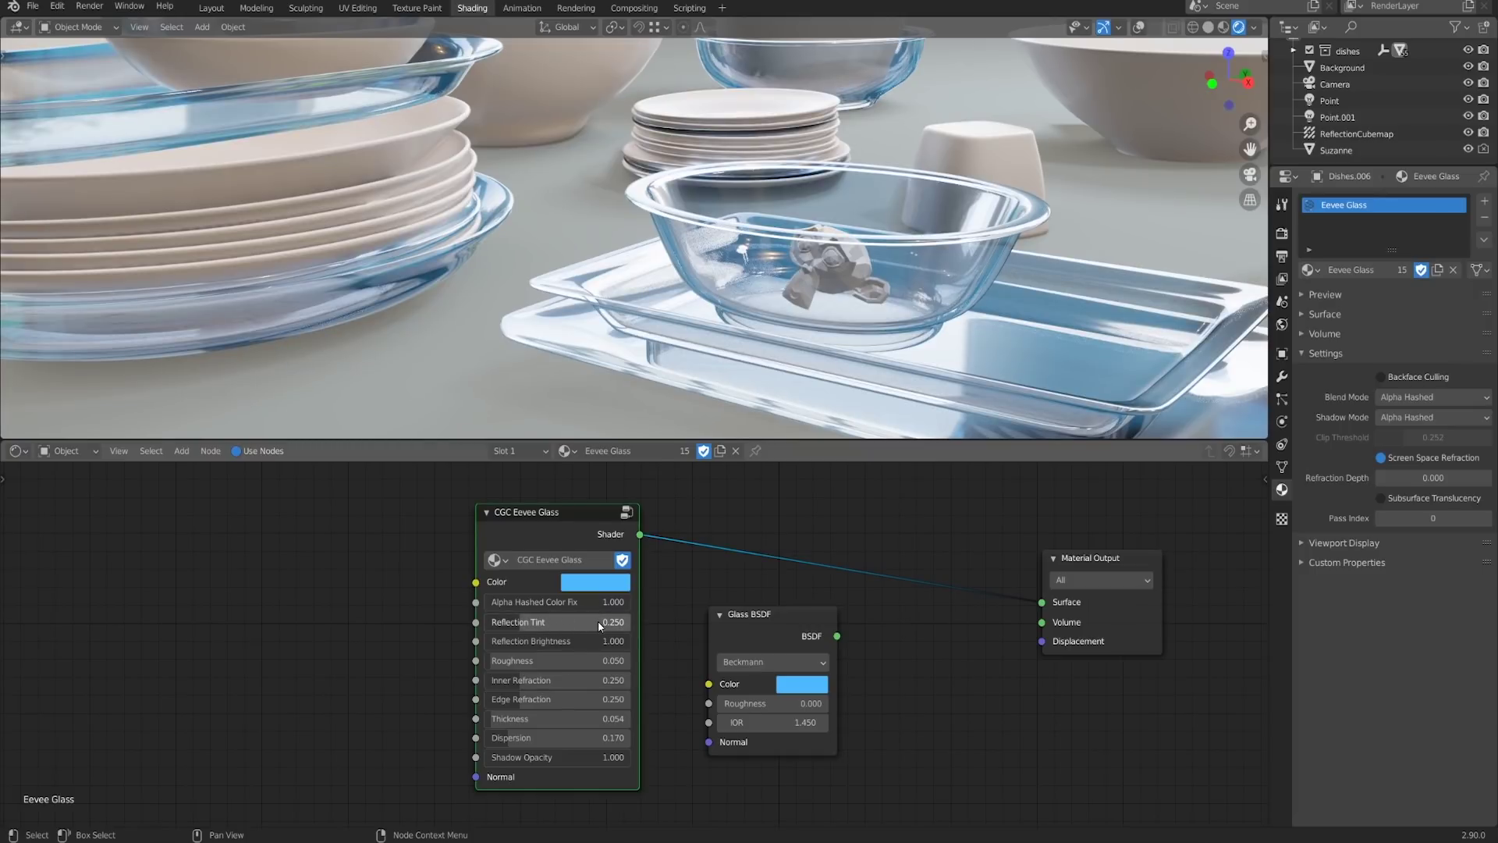
{"action": "left_click_drag", "start_coordinate": [598, 620], "coordinate": [538, 620]}
{"action": "middle_click_drag", "start_coordinate": [746, 282], "coordinate": [888, 307]}
{"action": "left_click_drag", "start_coordinate": [523, 619], "coordinate": [630, 621]}
{"action": "mouse_move", "coordinate": [812, 343]}
{"action": "middle_mouse_down"}
{"action": "mouse_move", "coordinate": [843, 316]}
{"action": "mouse_move", "coordinate": [812, 344]}
{"action": "middle_mouse_up"}
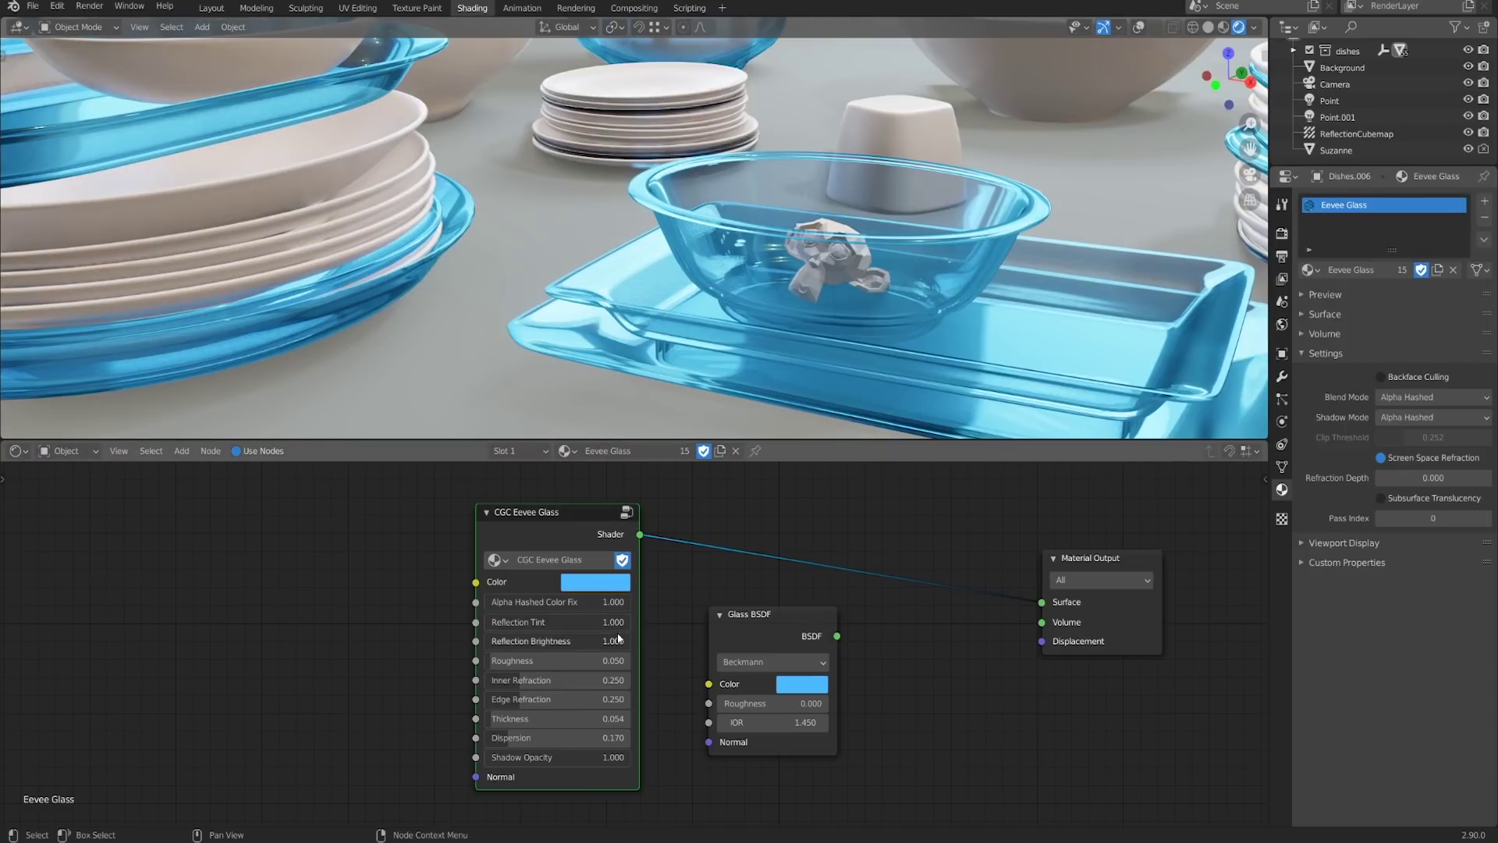
{"action": "left_click_drag", "start_coordinate": [631, 622], "coordinate": [485, 622]}
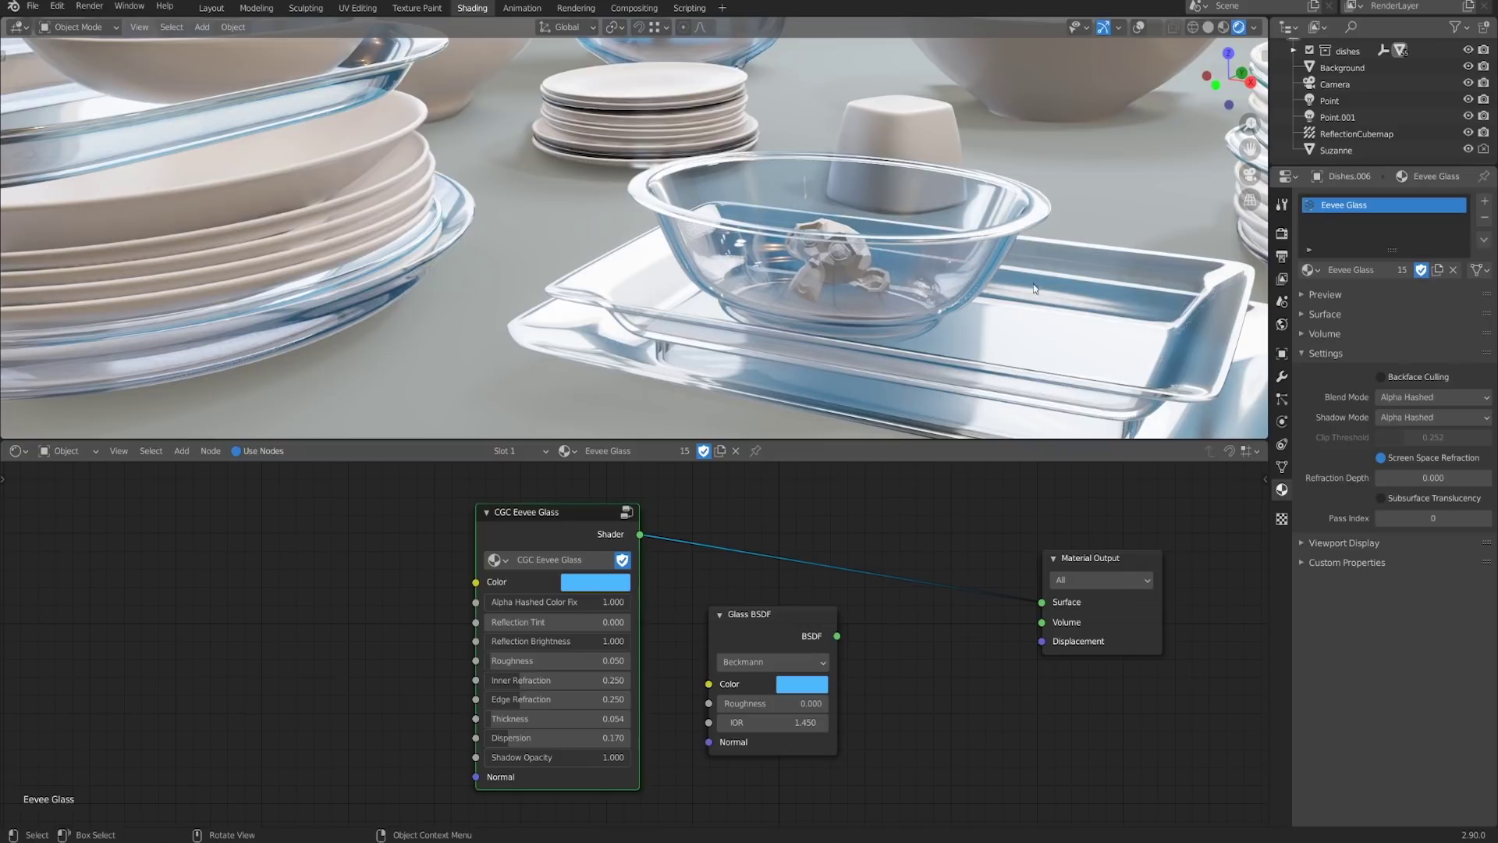
Switch the glass material's Blend Mode to Alpha Blend and inspect the bowl and trays
{"action": "left_click", "coordinate": [1428, 394]}
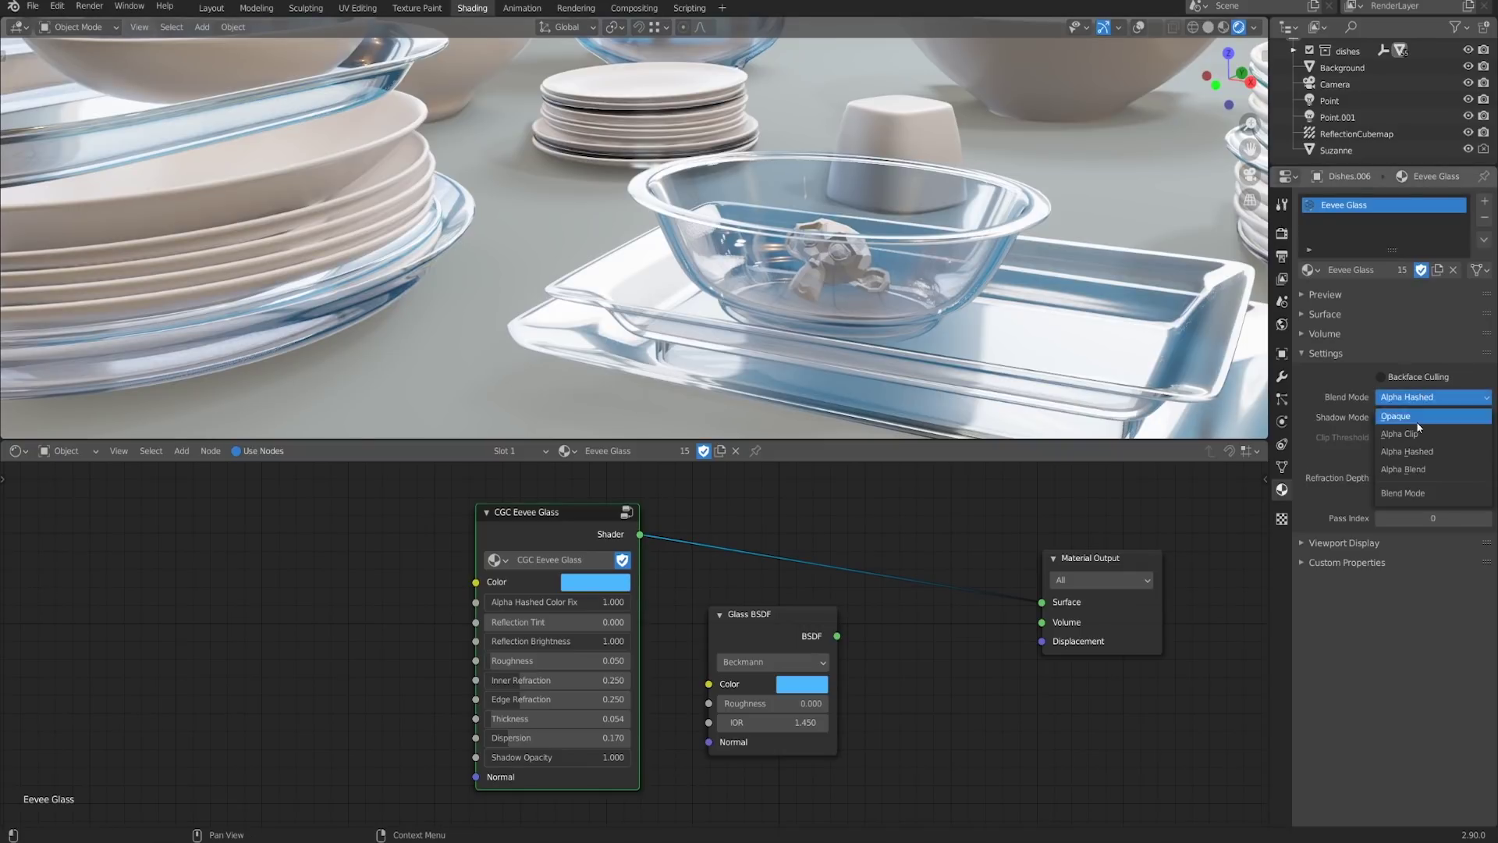
{"action": "left_click", "coordinate": [1417, 465]}
{"action": "scroll", "coordinate": [857, 323], "scroll_direction": "down", "scroll_amount": 2}
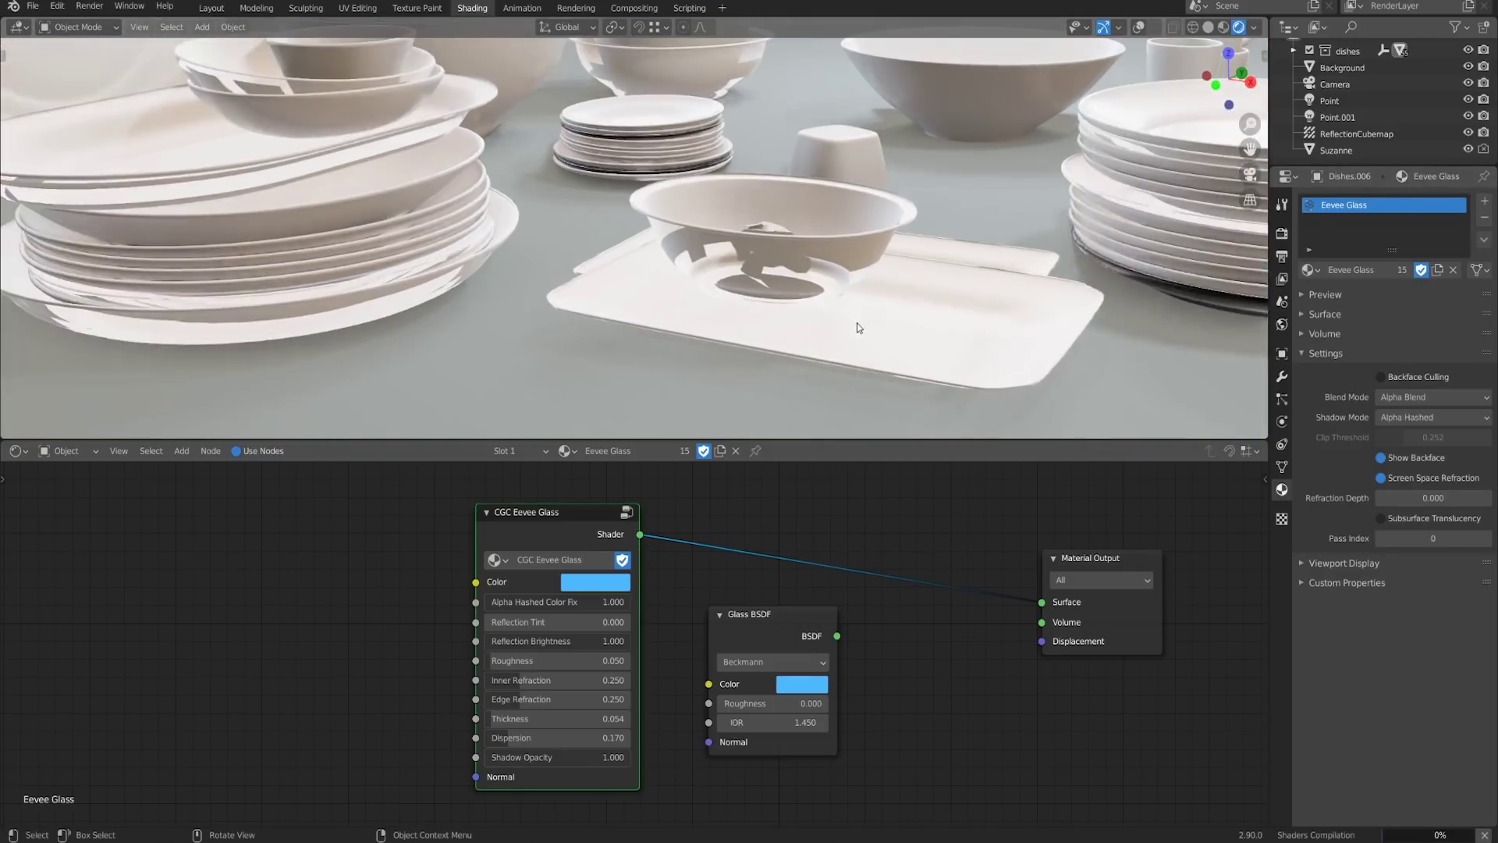
{"action": "mouse_move", "coordinate": [857, 323]}
{"action": "middle_mouse_down"}
{"action": "mouse_move", "coordinate": [830, 311]}
{"action": "mouse_move", "coordinate": [848, 313]}
{"action": "middle_mouse_up"}
{"action": "scroll", "coordinate": [847, 313], "scroll_direction": "up", "scroll_amount": 3}
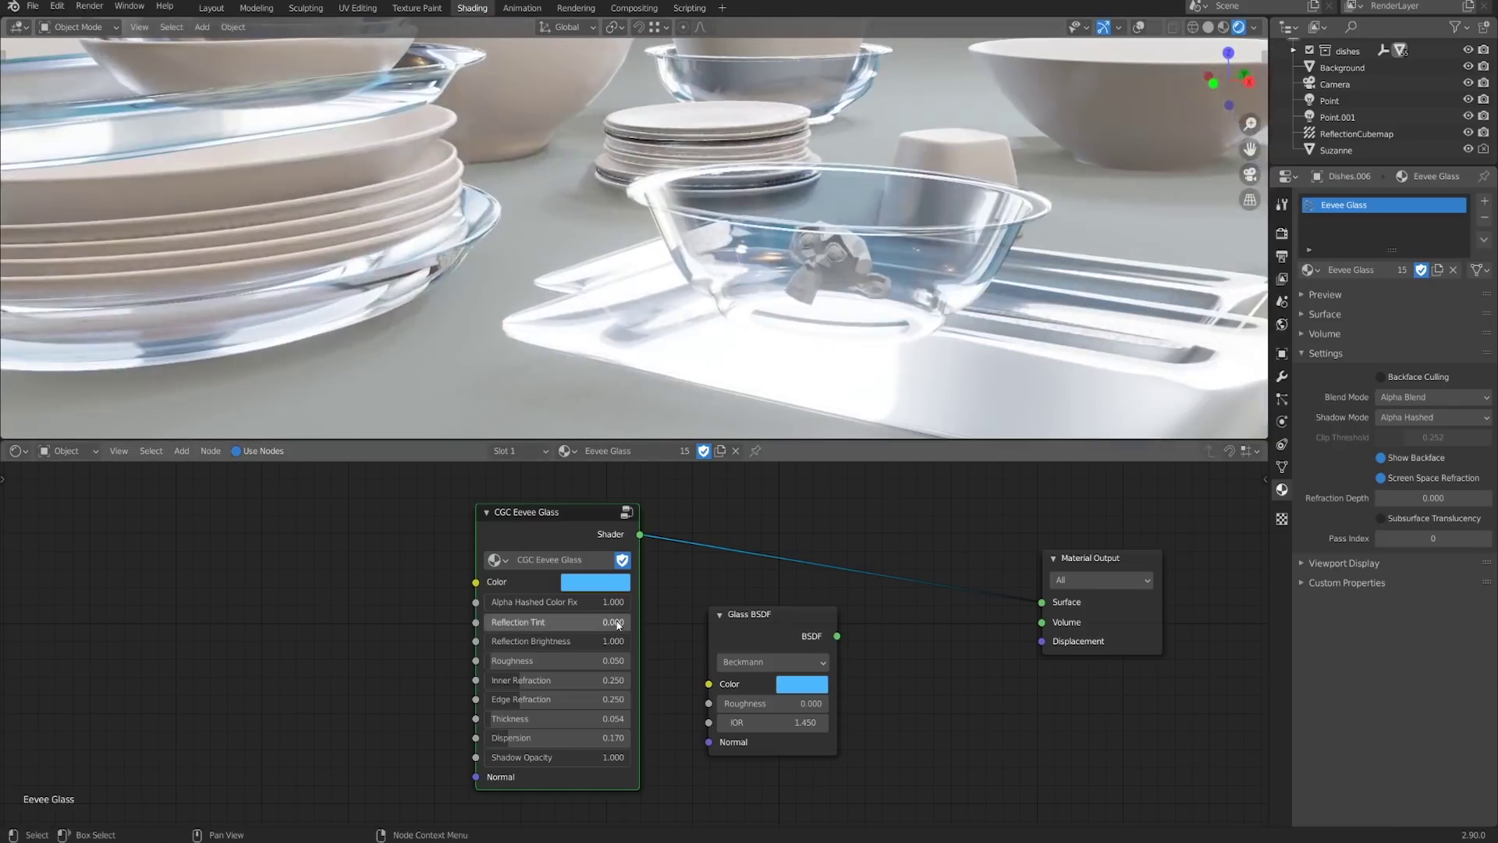
Set the group's Alpha Hashed Color Fix to 0.000
{"action": "left_click_drag", "start_coordinate": [608, 602], "coordinate": [488, 602]}
{"action": "scroll", "coordinate": [874, 320], "scroll_direction": "down", "scroll_amount": 3}
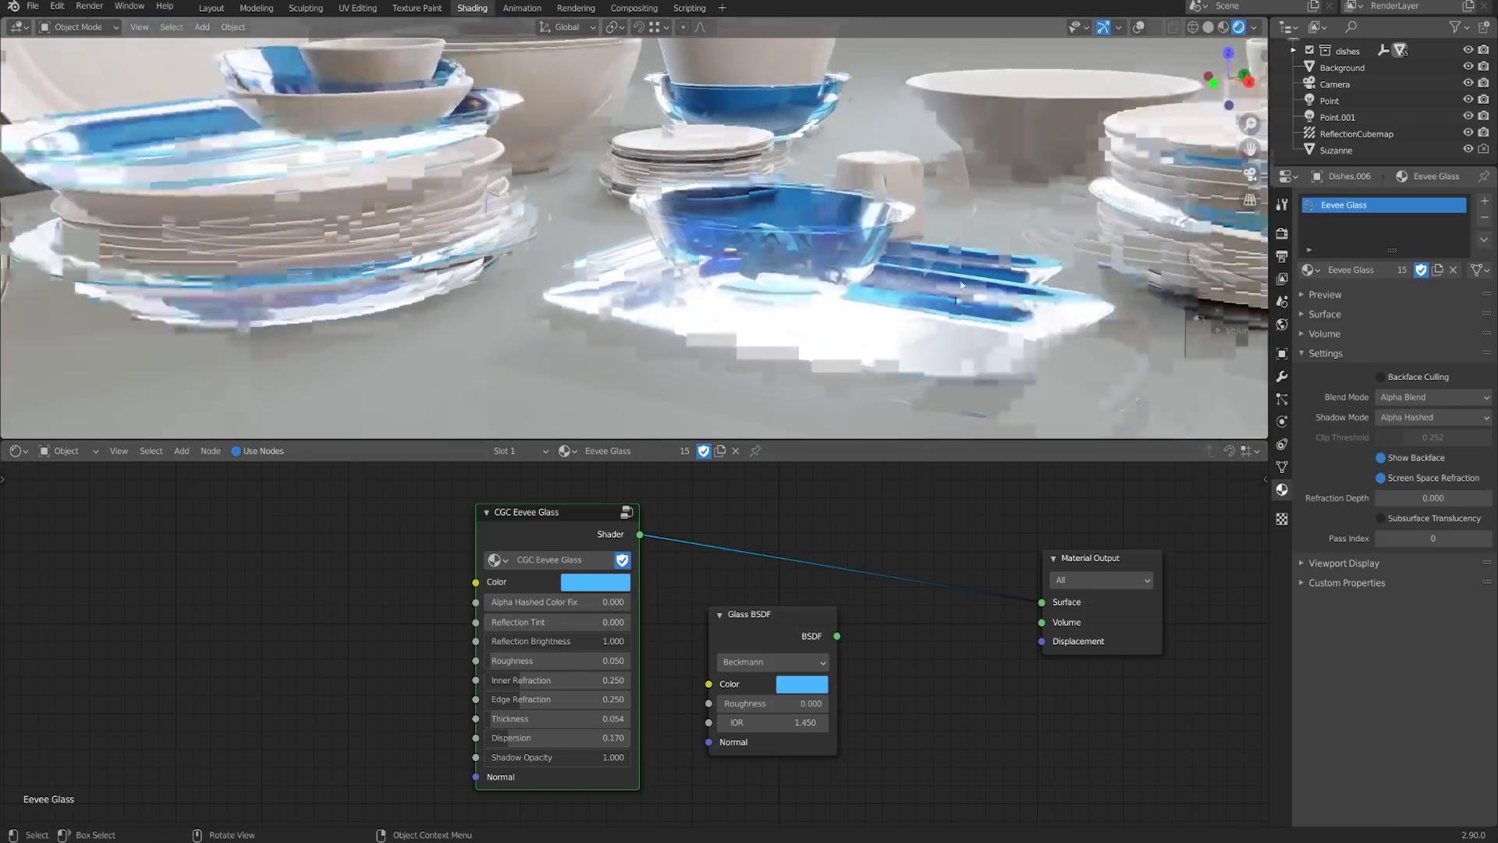
{"action": "middle_click_drag", "start_coordinate": [874, 320], "coordinate": [921, 347]}
Add a Transparent BSDF above the Glass BSDF, give it the same light blue, and preview it on the dishes
{"action": "key", "text": "shift+a"}
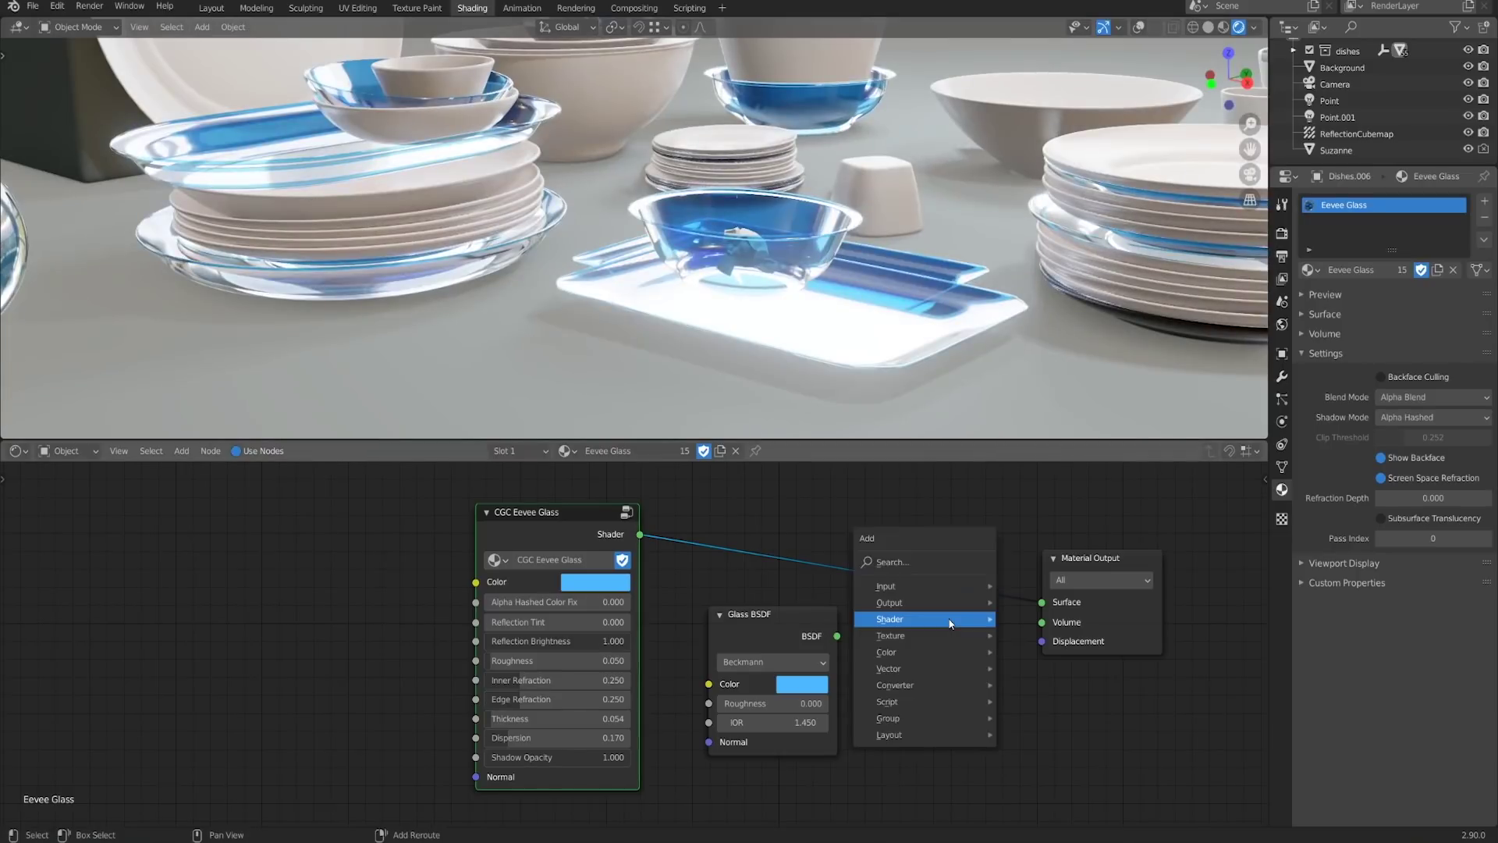
{"action": "mouse_move", "coordinate": [951, 622]}
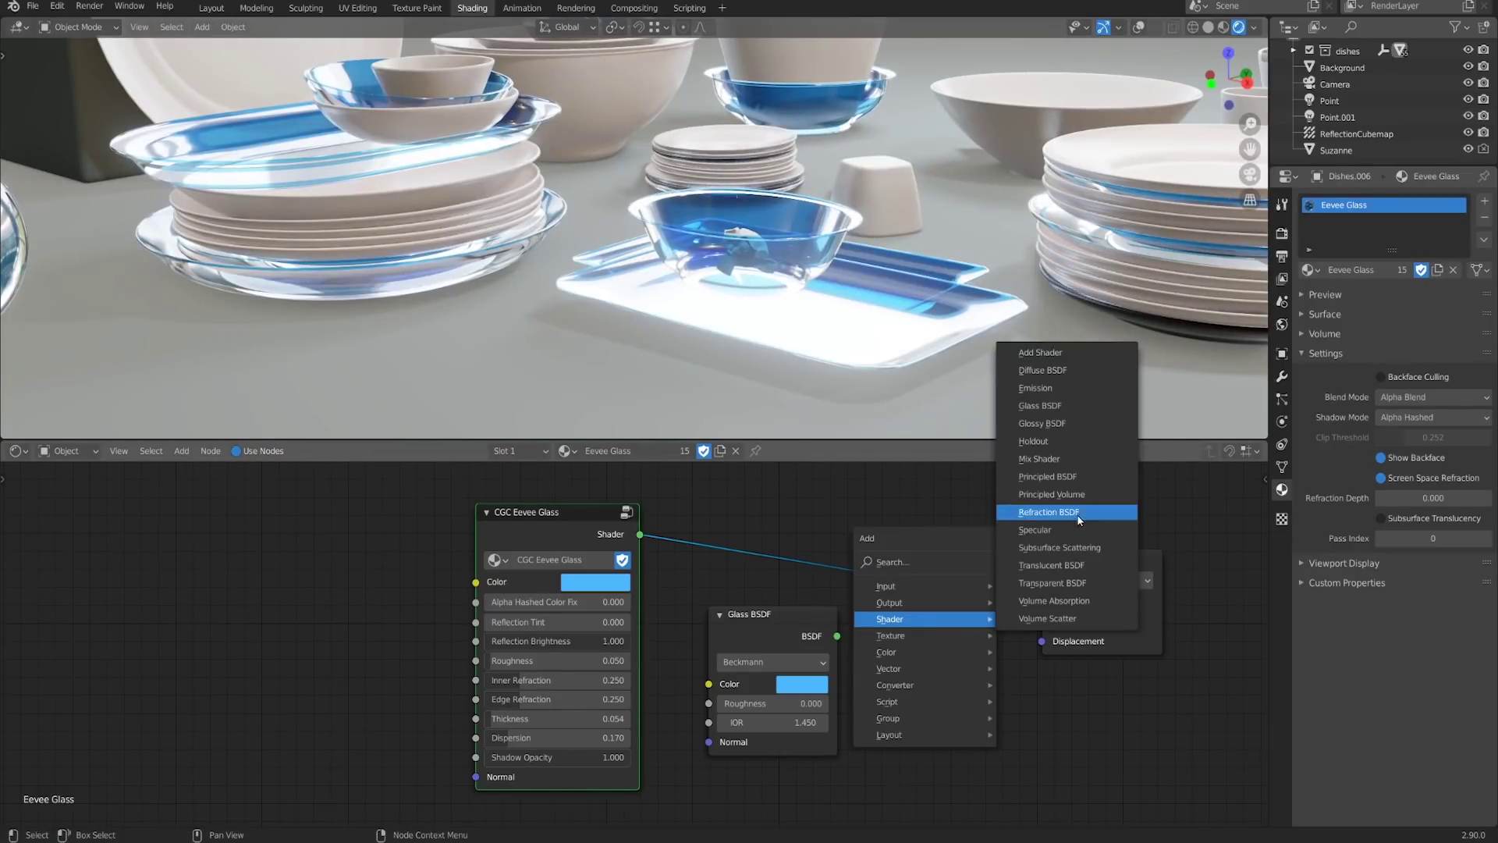
{"action": "left_click", "coordinate": [1080, 583]}
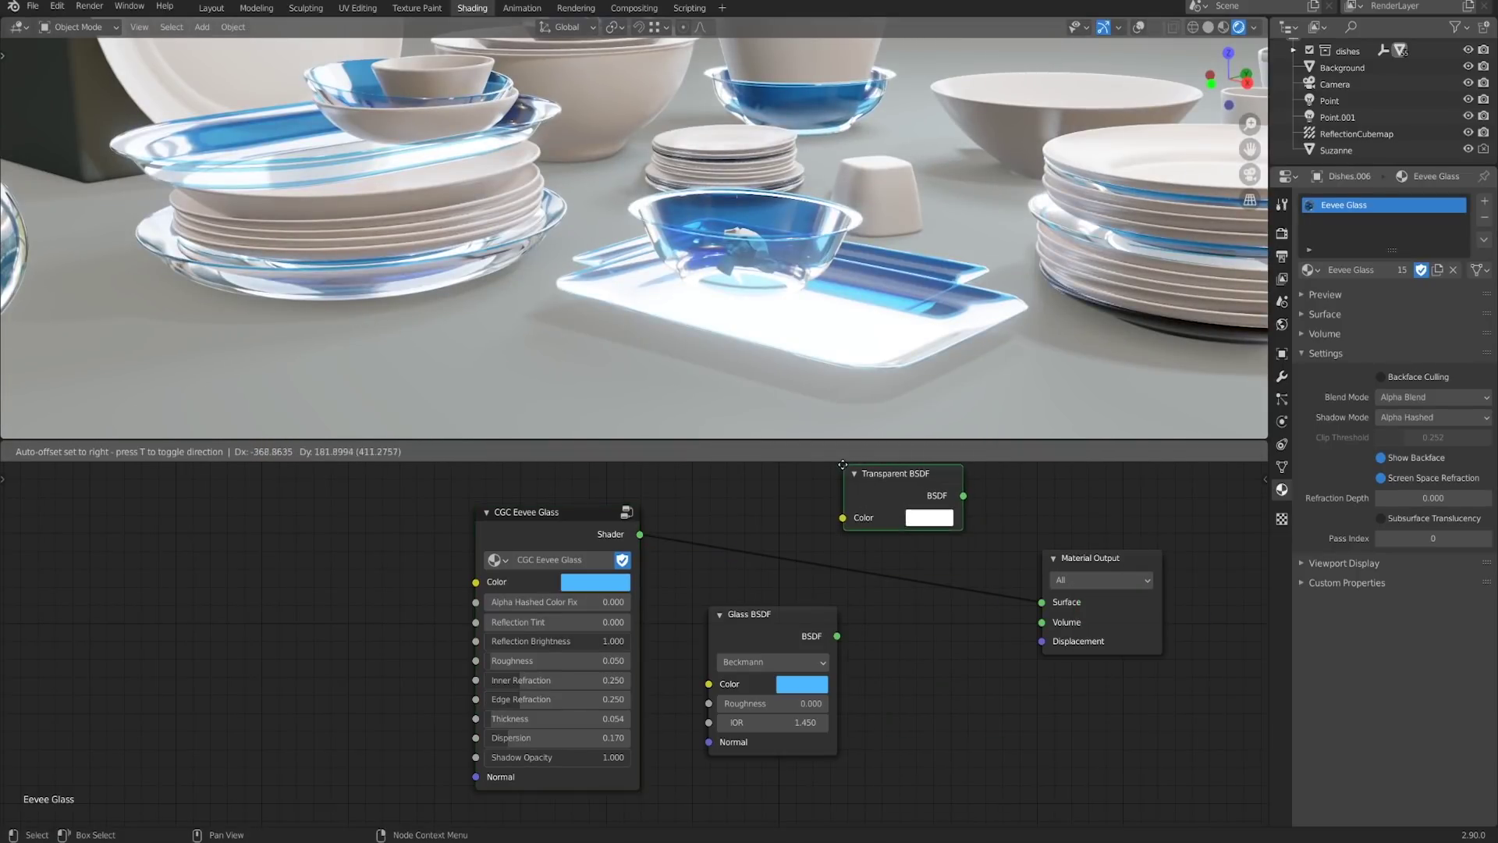
{"action": "key", "text": "g"}
{"action": "left_click", "coordinate": [538, 565]}
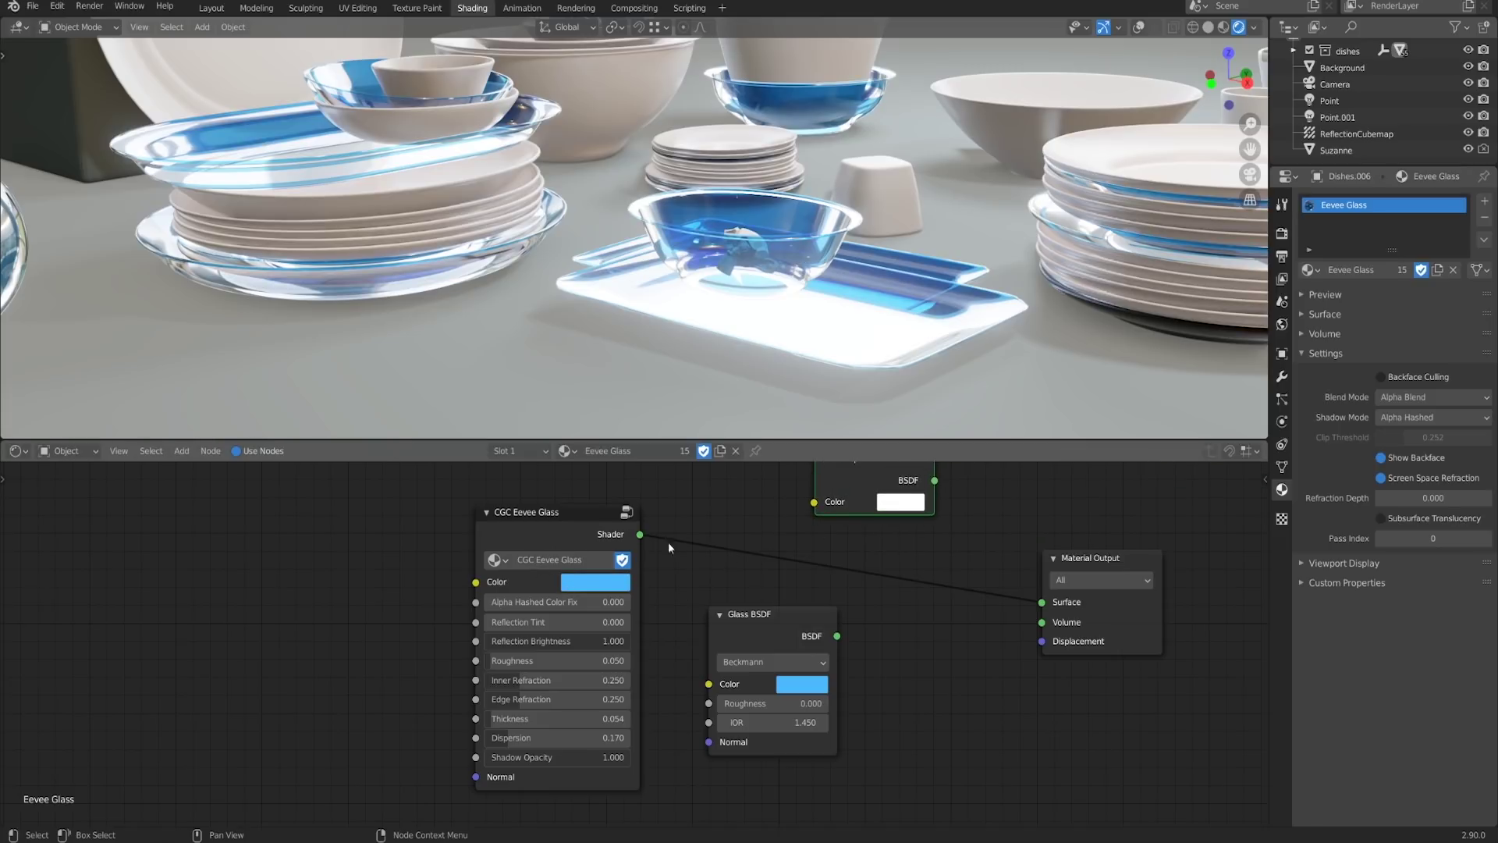
{"action": "left_click", "coordinate": [901, 484], "text": "ctrl+shift"}
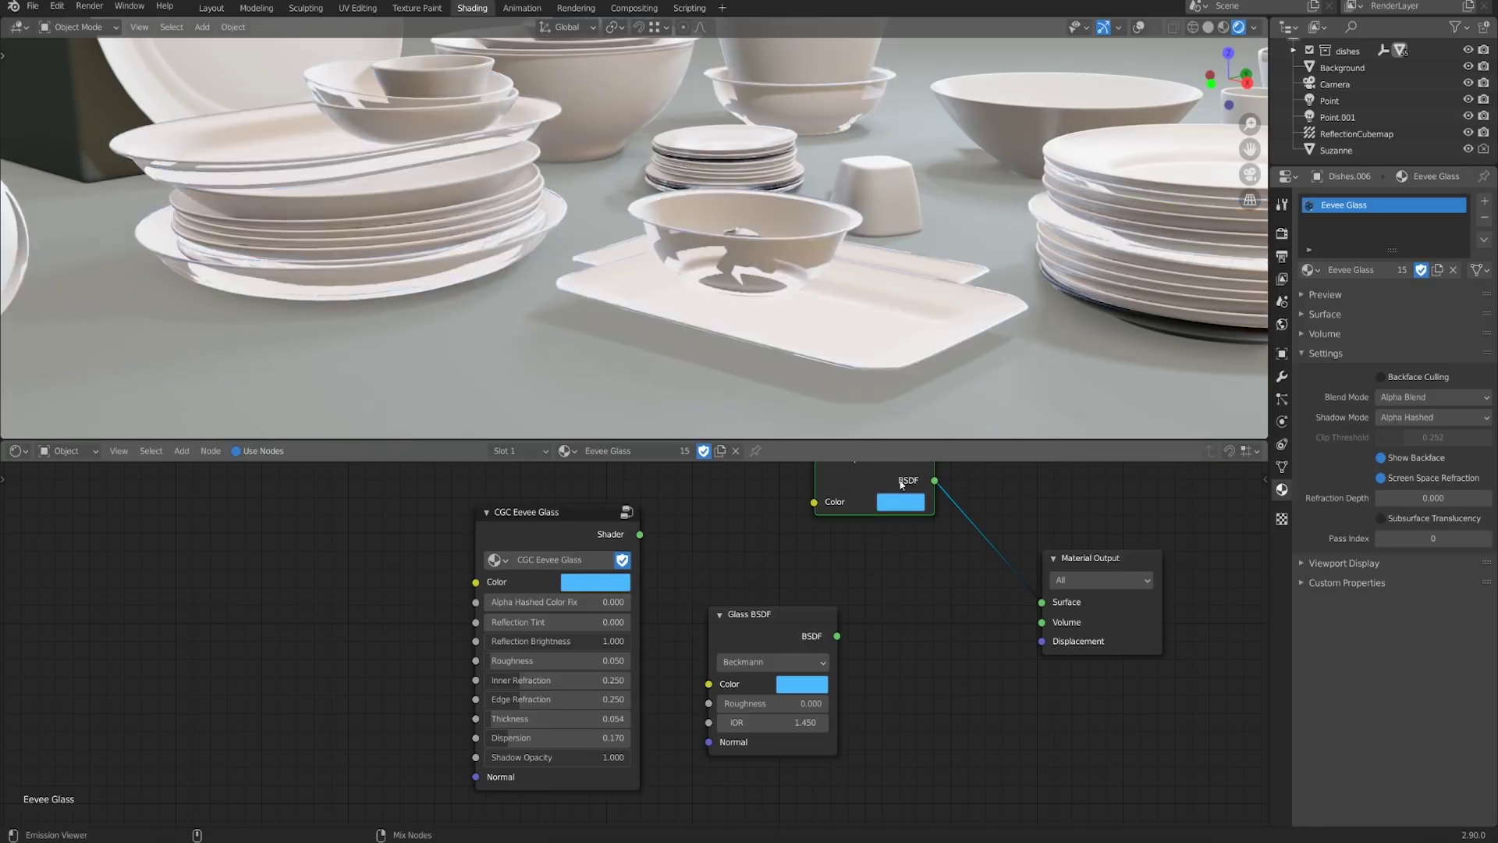
{"action": "key", "text": "g"}
{"action": "left_click", "coordinate": [793, 515]}
{"action": "mouse_move", "coordinate": [795, 386]}
{"action": "middle_mouse_down"}
{"action": "mouse_move", "coordinate": [770, 337]}
{"action": "mouse_move", "coordinate": [771, 369]}
{"action": "mouse_move", "coordinate": [827, 366]}
{"action": "mouse_move", "coordinate": [789, 361]}
{"action": "mouse_move", "coordinate": [775, 393]}
{"action": "middle_mouse_up"}
{"action": "scroll", "coordinate": [770, 369], "scroll_direction": "up", "scroll_amount": 1}
{"action": "scroll", "coordinate": [789, 362], "scroll_direction": "up", "scroll_amount": 2}
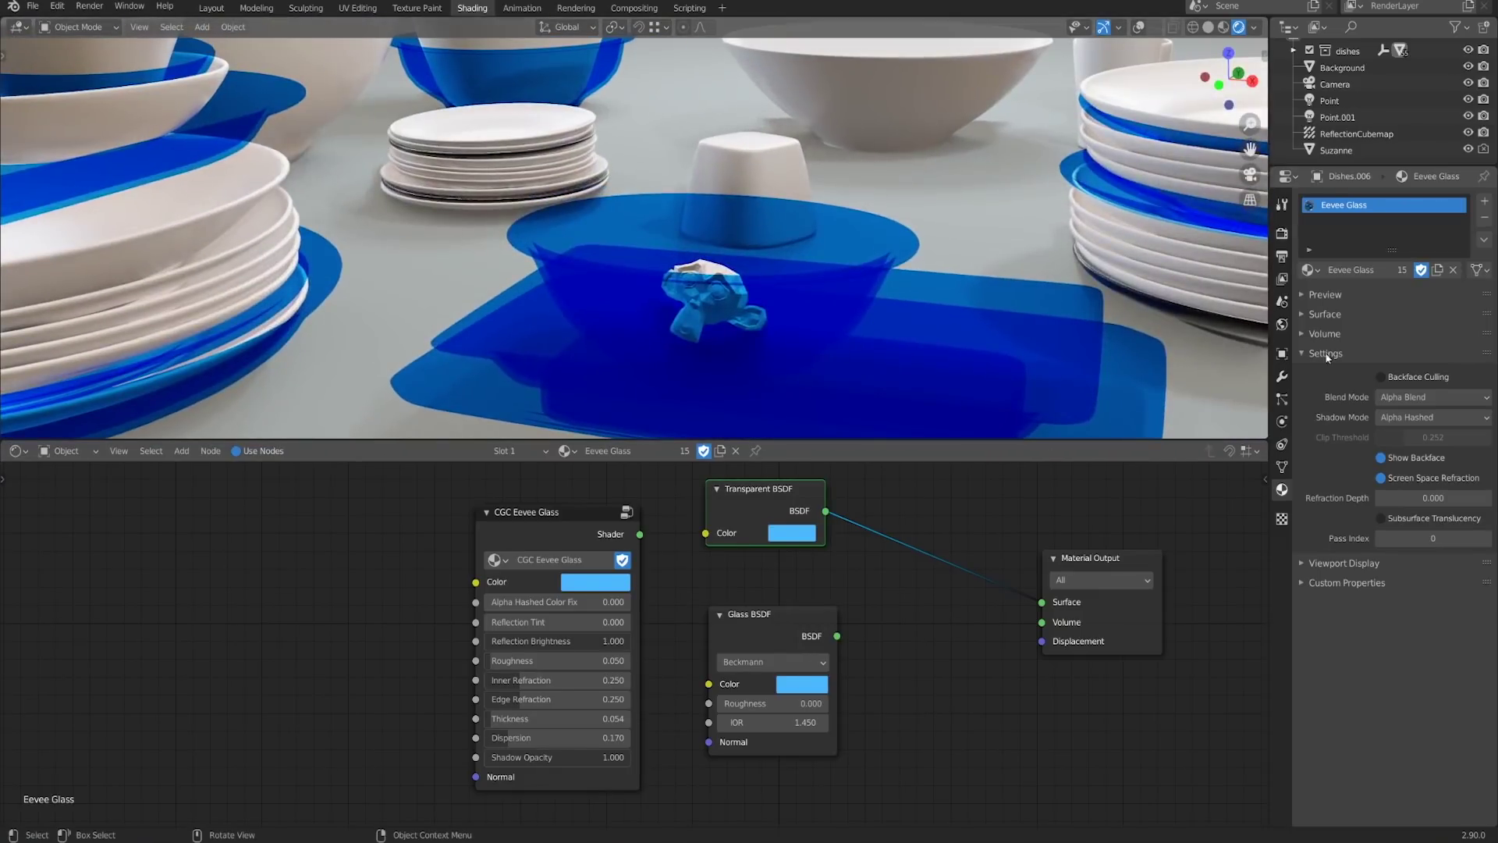
Set the material's Blend Mode to Alpha Hashed and reconnect the CGC Eevee Glass group to the Material Output
{"action": "left_click", "coordinate": [1422, 399]}
{"action": "left_click", "coordinate": [1426, 456]}
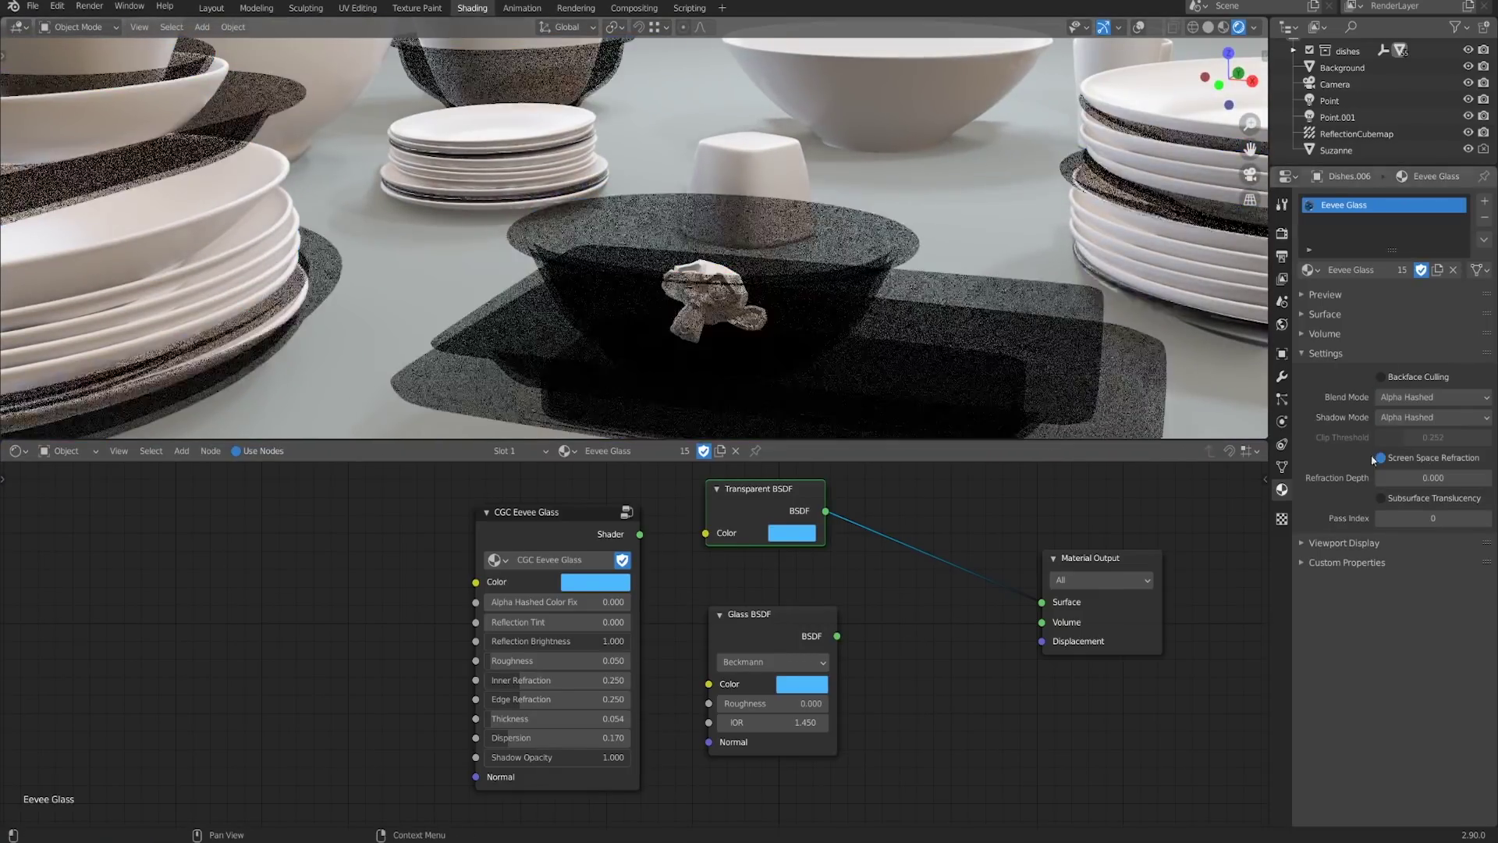
{"action": "middle_click_drag", "start_coordinate": [843, 366], "coordinate": [849, 309]}
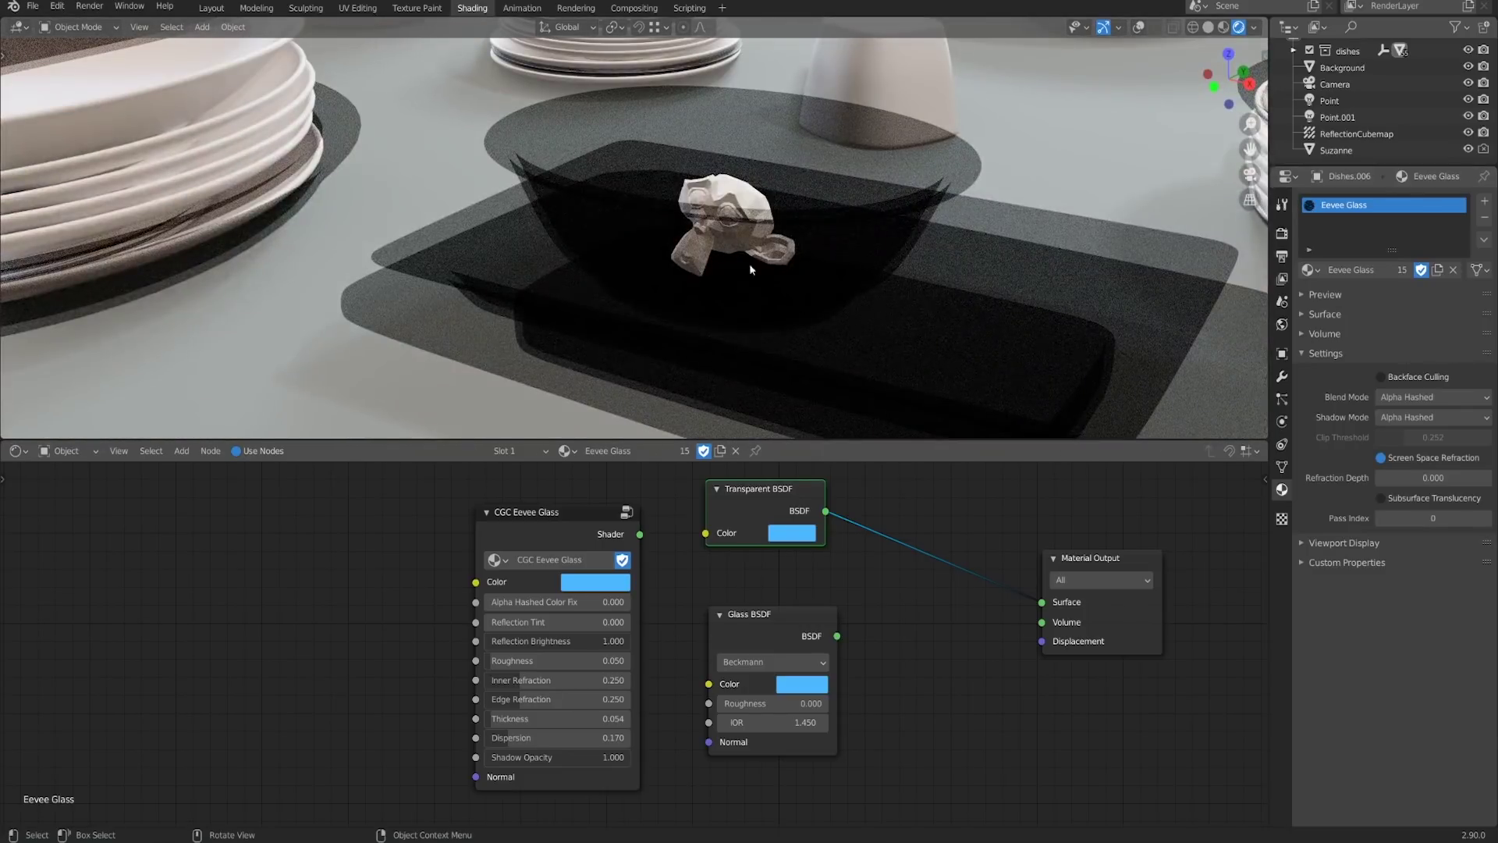
{"action": "left_click", "coordinate": [592, 522], "text": "ctrl+shift"}
{"action": "middle_click_drag", "start_coordinate": [768, 361], "coordinate": [782, 323]}
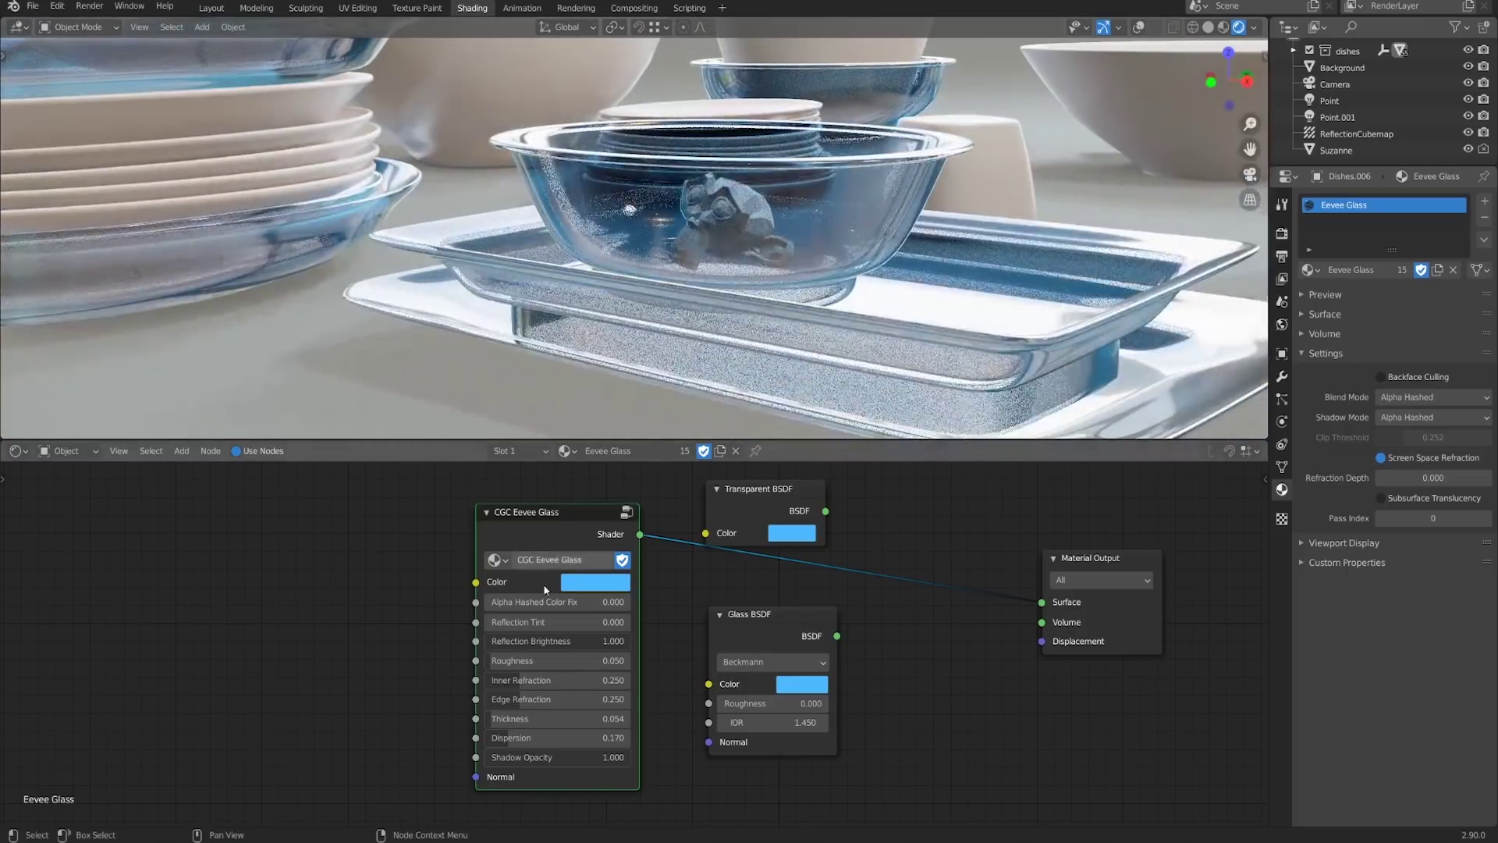
Set the CGC Eevee Glass group's Alpha Hashed Color Fix to 1.000 and inspect the bowl and trays from several angles
{"action": "left_click_drag", "start_coordinate": [514, 606], "coordinate": [662, 606]}
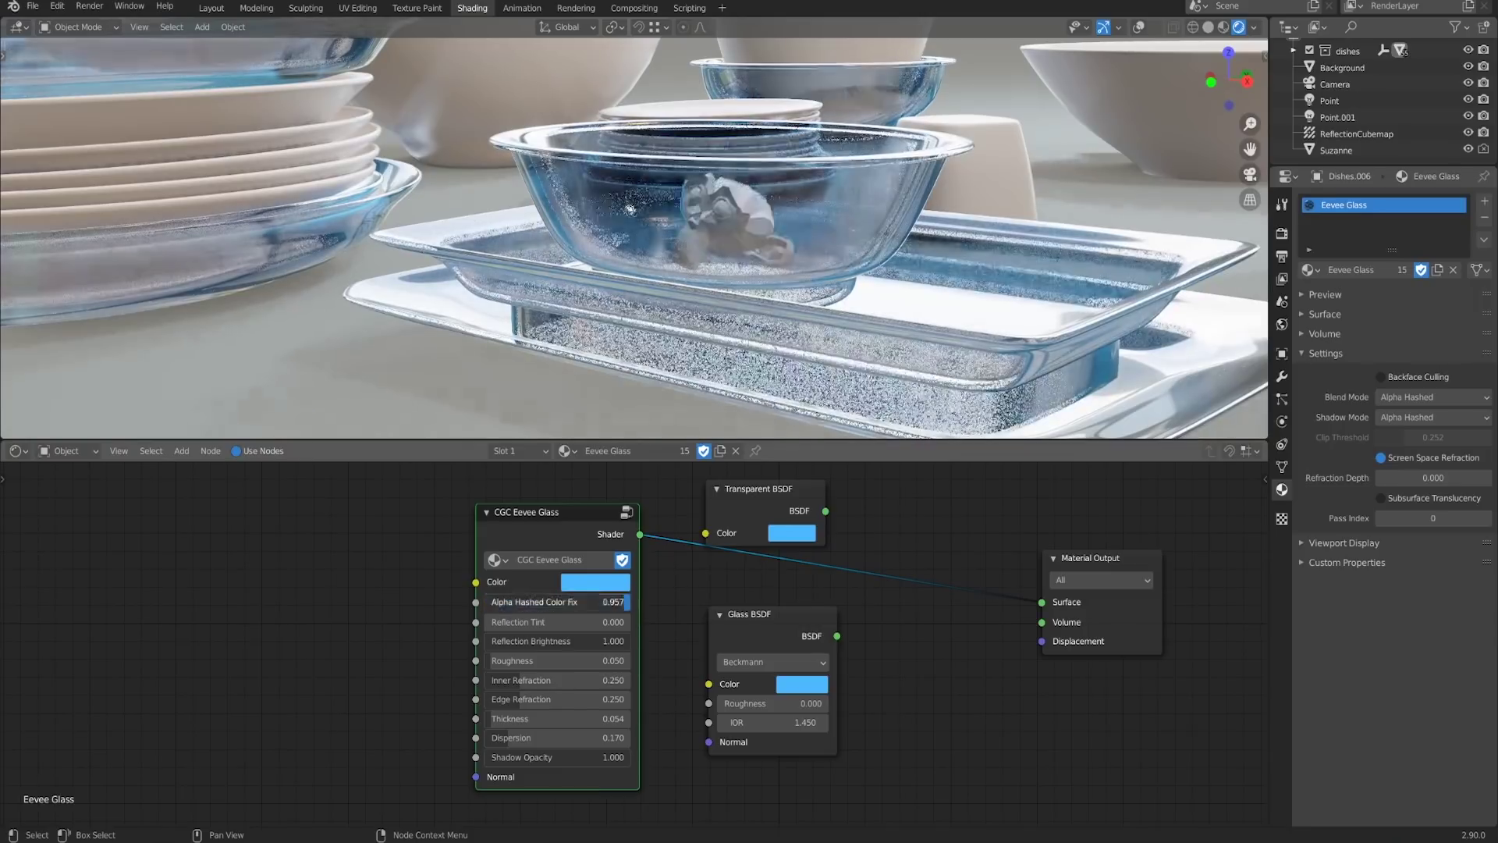
{"action": "middle_click_drag", "start_coordinate": [749, 265], "coordinate": [644, 215]}
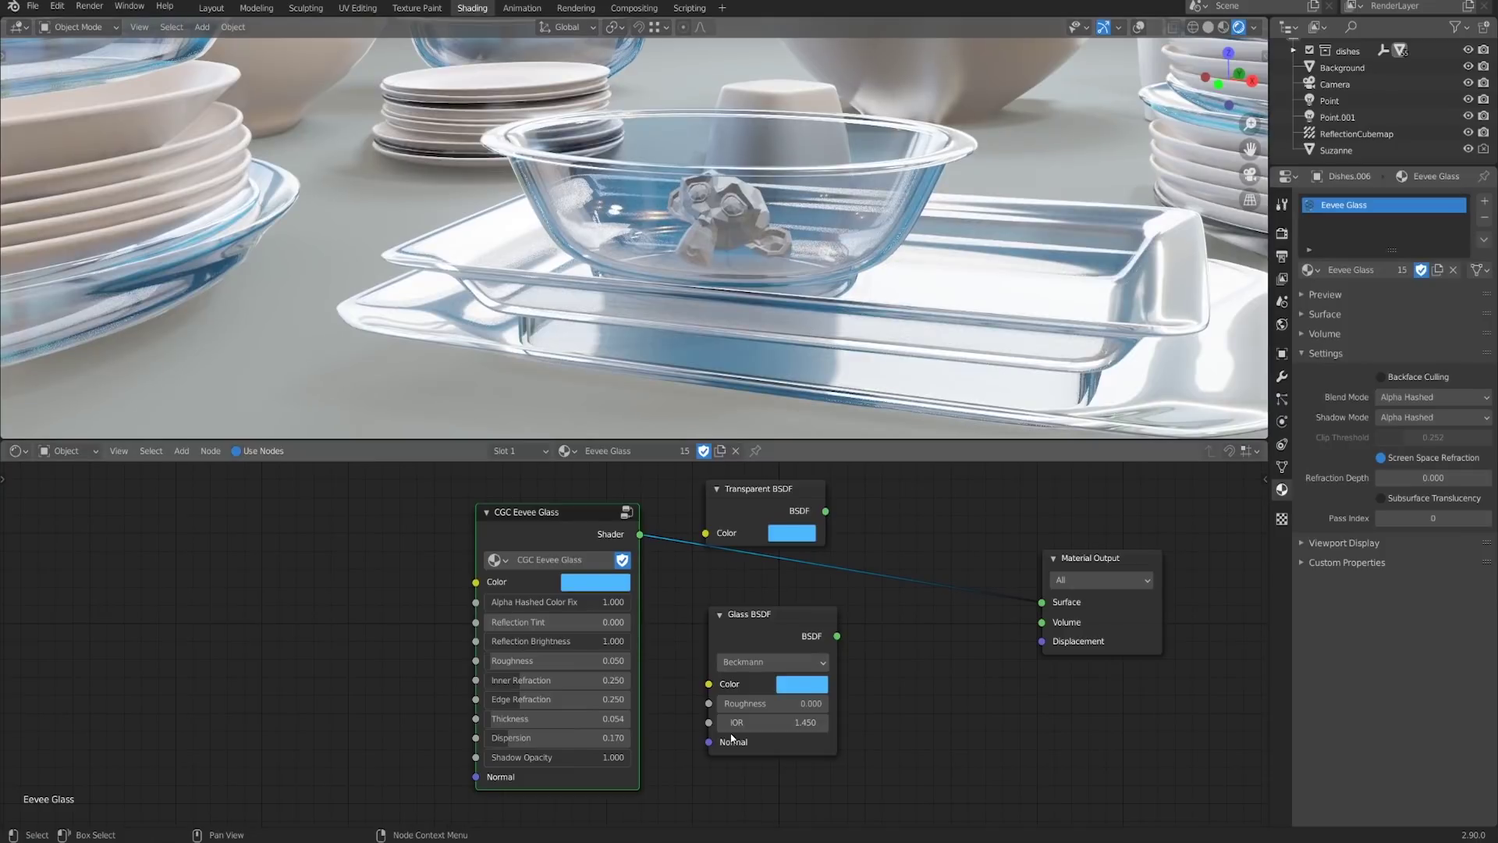
{"action": "scroll", "coordinate": [312, 663], "scroll_direction": "up", "scroll_amount": 2}
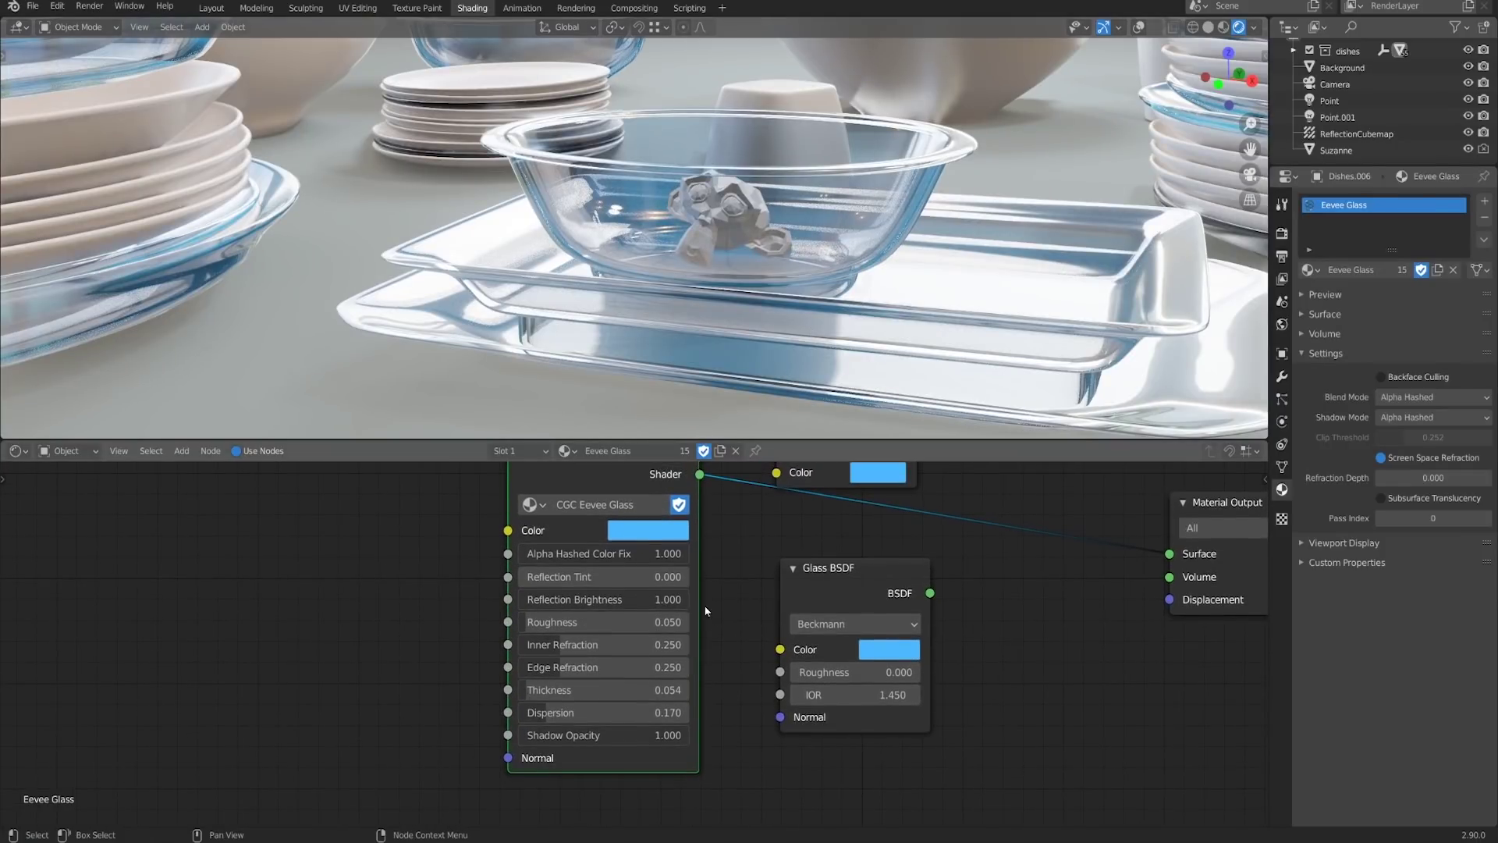
{"action": "middle_click_drag", "start_coordinate": [794, 324], "coordinate": [846, 273]}
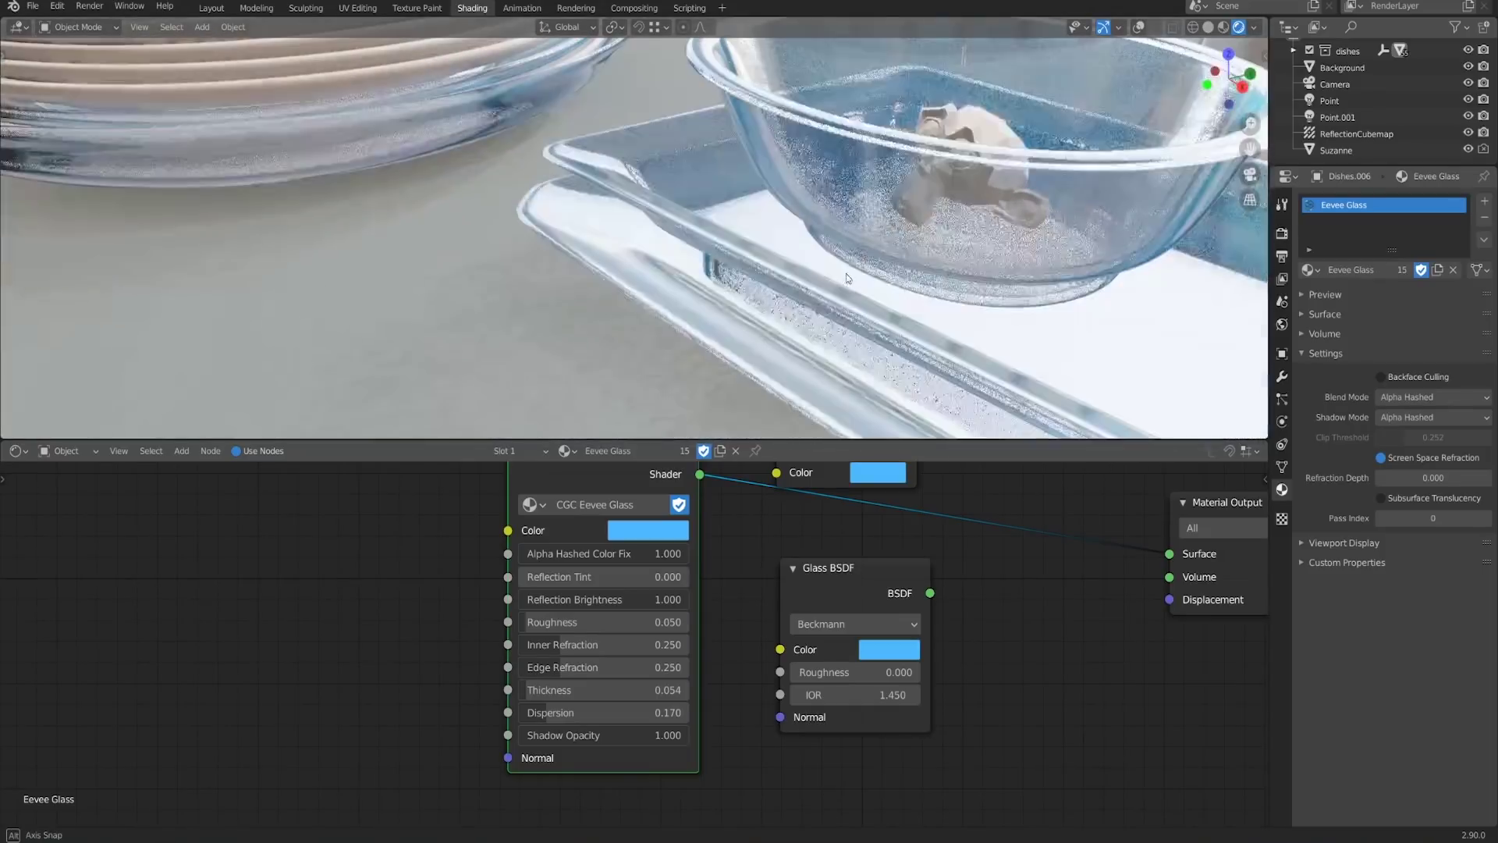
Try Reflection Brightness values of 2.000 and 1.500 on the CGC Eevee Glass group and compare the dishes
{"action": "left_click_drag", "start_coordinate": [682, 601], "coordinate": [633, 601]}
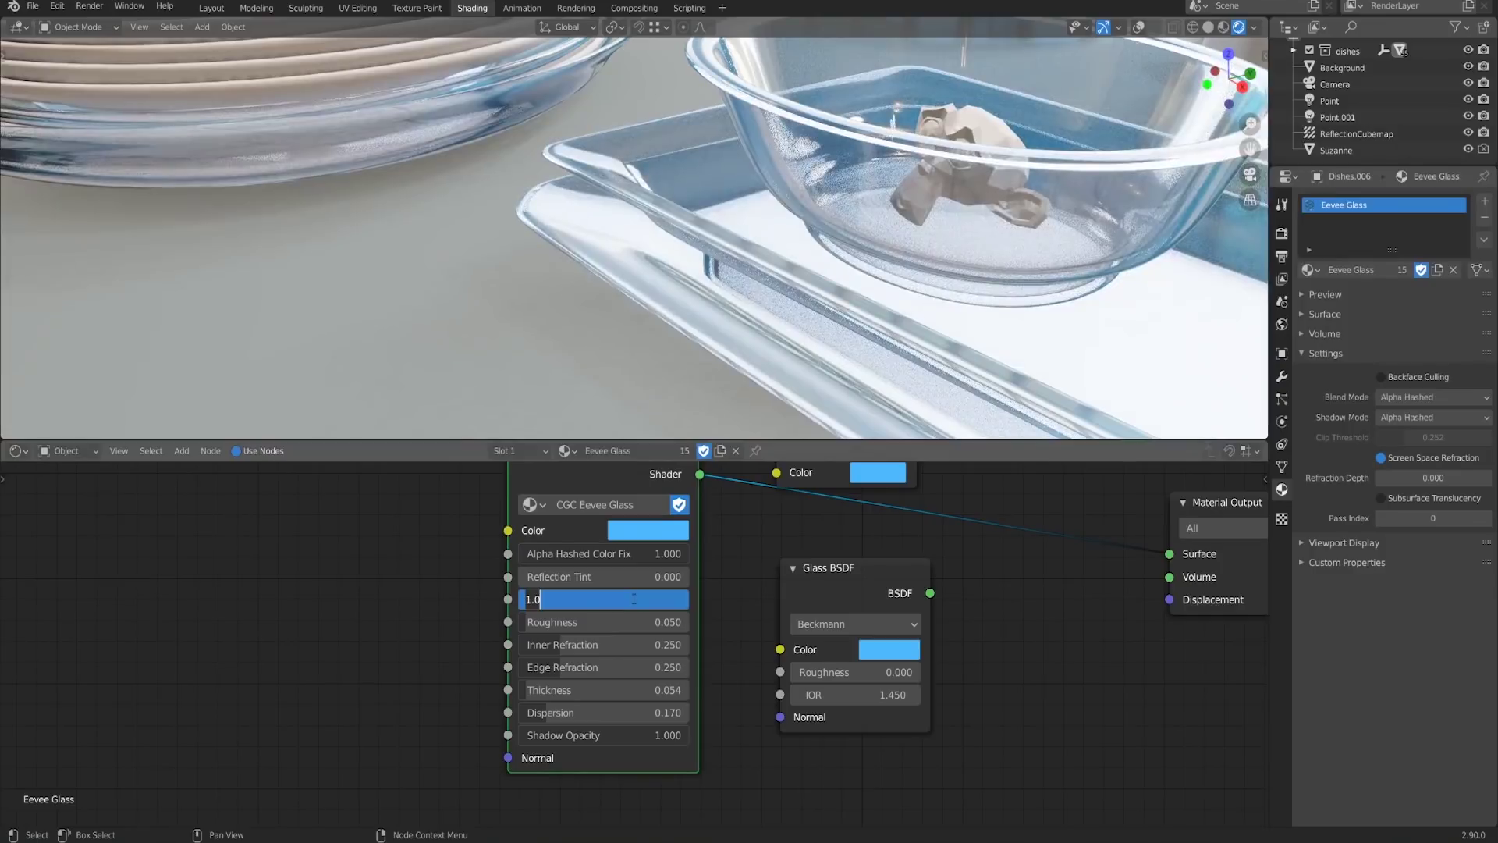
{"action": "key", "text": "Return"}
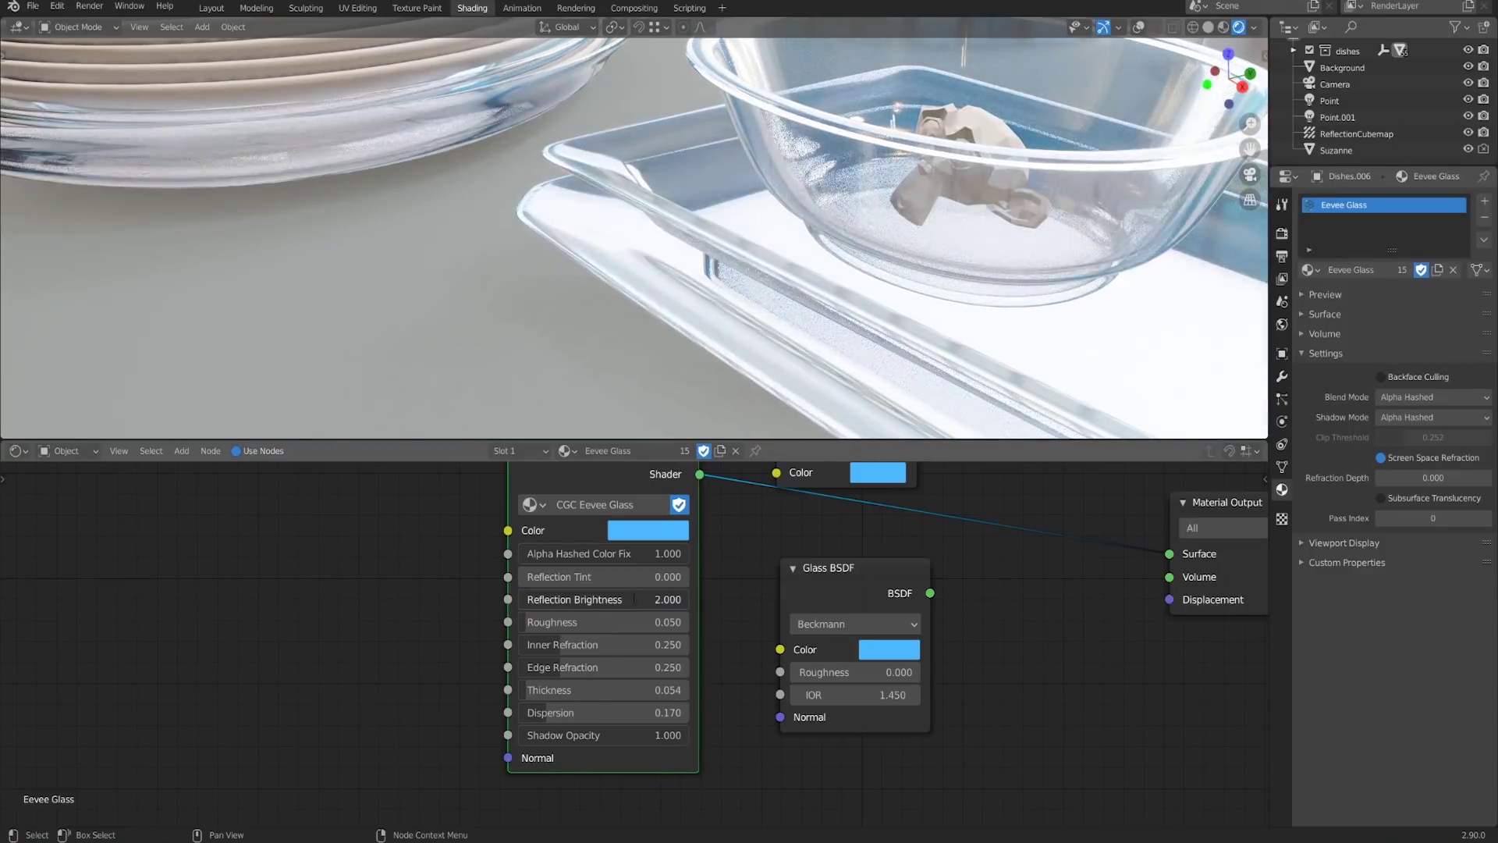
{"action": "key", "text": "Return"}
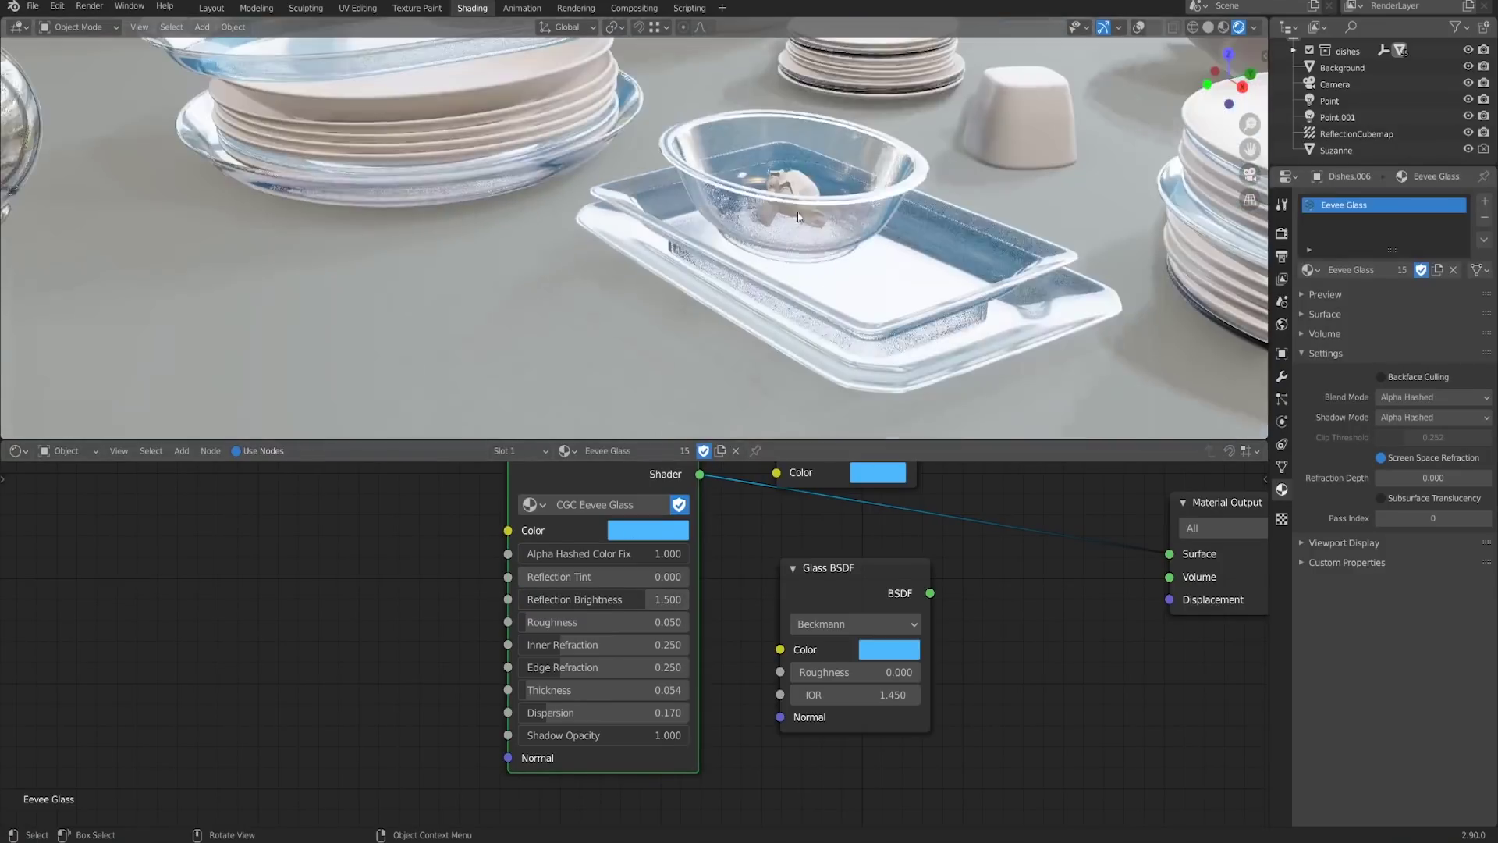
{"action": "middle_click_drag", "start_coordinate": [853, 292], "coordinate": [833, 366]}
Set the glass group's Roughness to 0.072 and inspect the reflections on the bowl
{"action": "left_click_drag", "start_coordinate": [590, 623], "coordinate": [530, 622]}
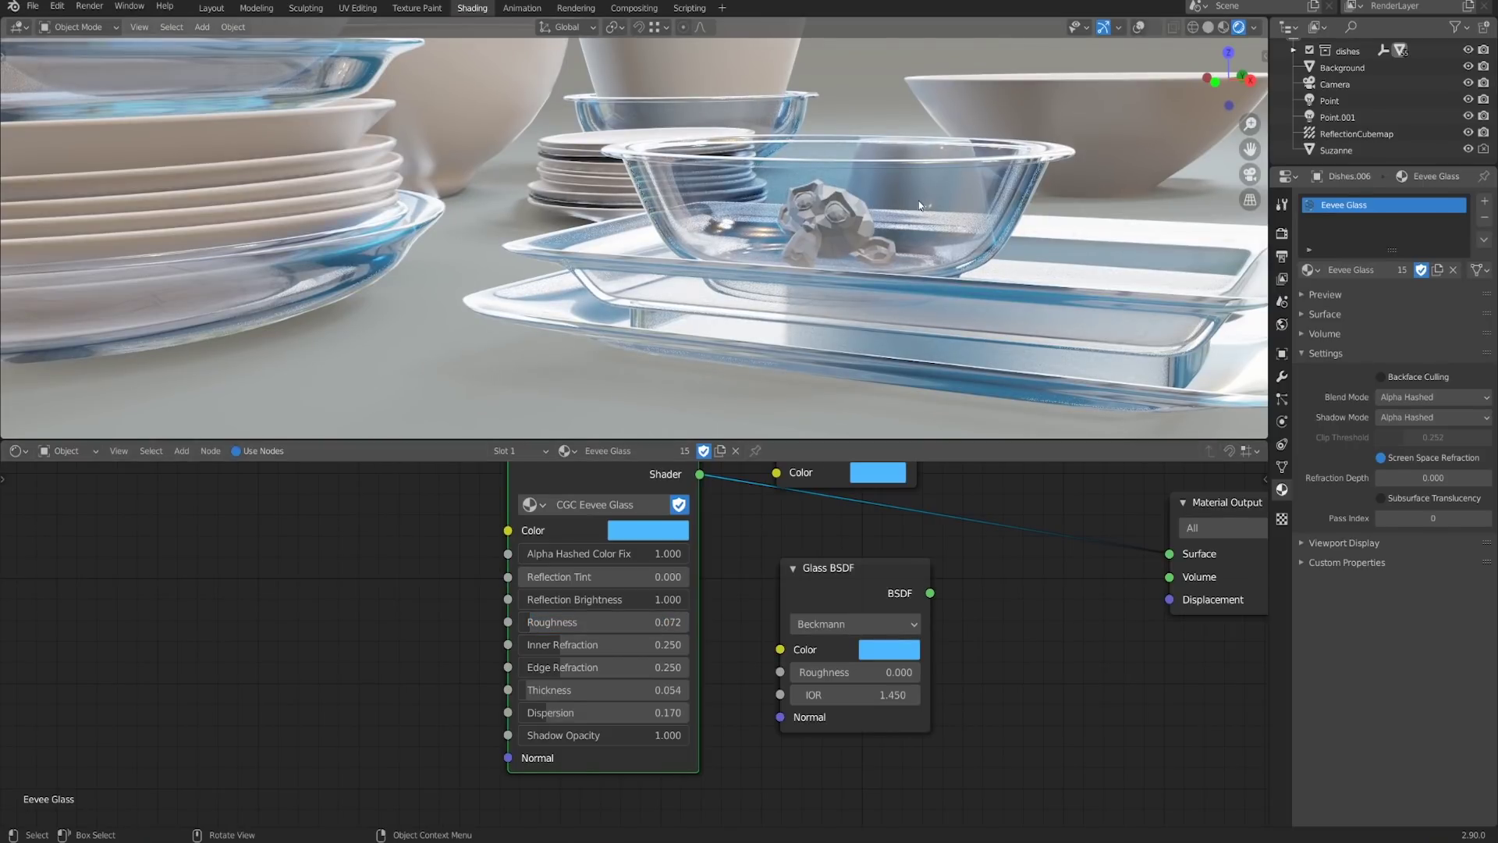
{"action": "middle_click_drag", "start_coordinate": [920, 200], "coordinate": [886, 214]}
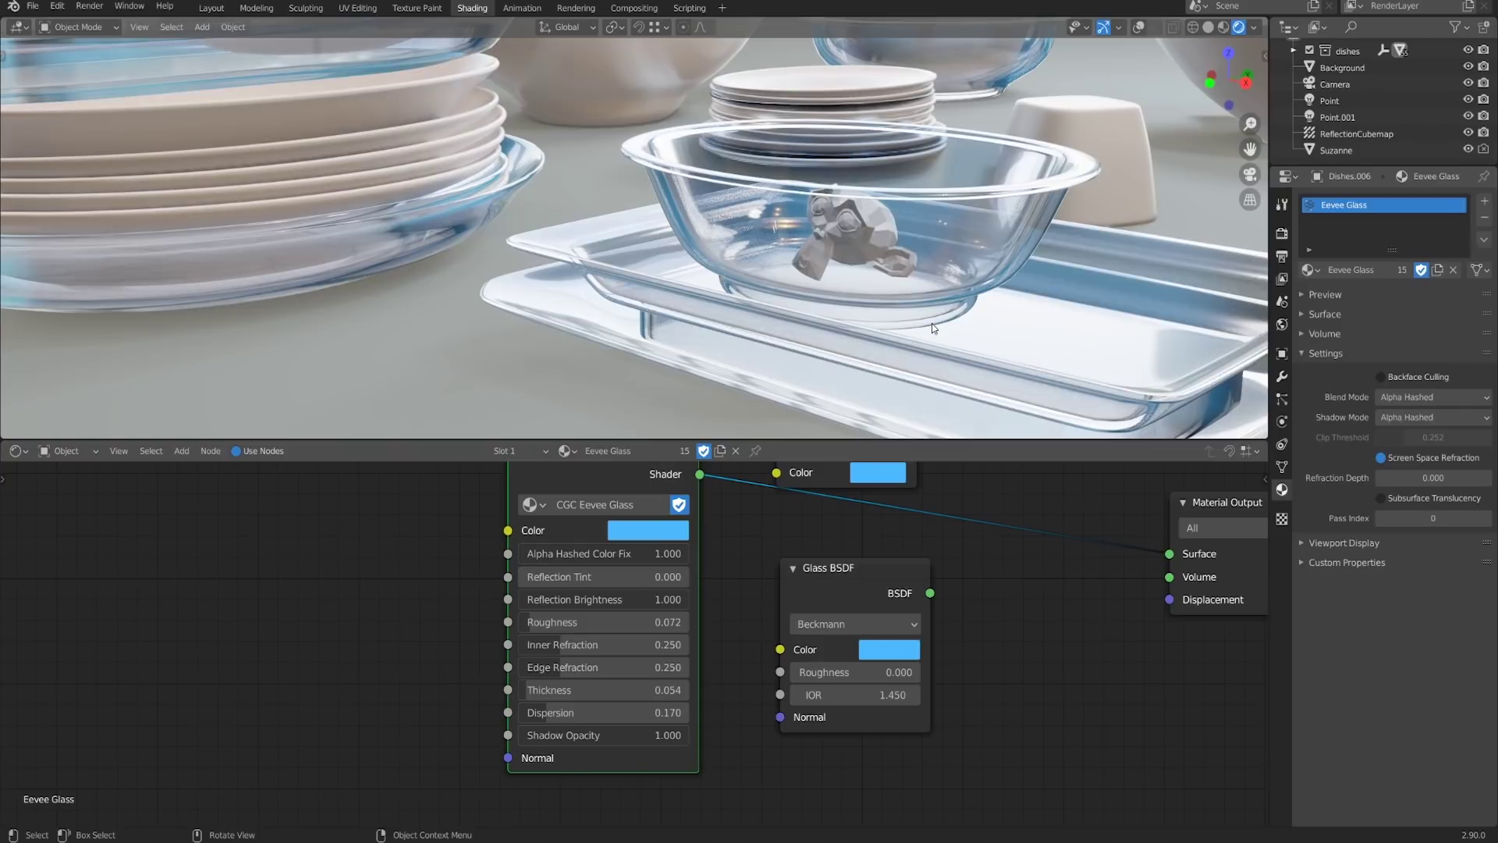
{"action": "middle_click_drag", "start_coordinate": [914, 335], "coordinate": [952, 312]}
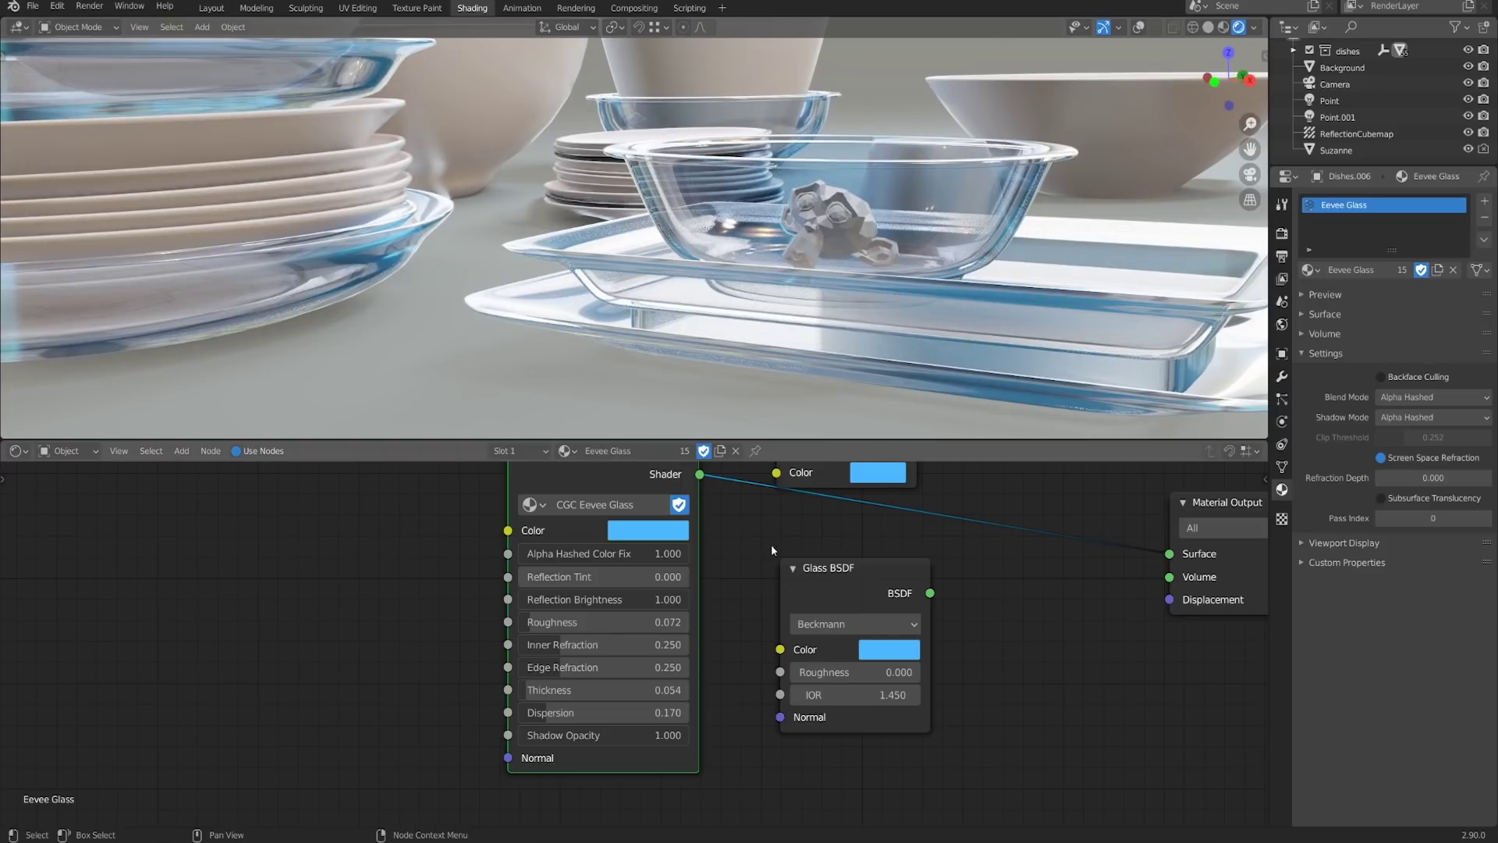
Try the glass group's Inner Refraction at 1.000 and examine the monkey head through the bowl
{"action": "middle_click_drag", "start_coordinate": [835, 251], "coordinate": [842, 251]}
{"action": "scroll", "coordinate": [843, 251], "scroll_direction": "up", "scroll_amount": 2}
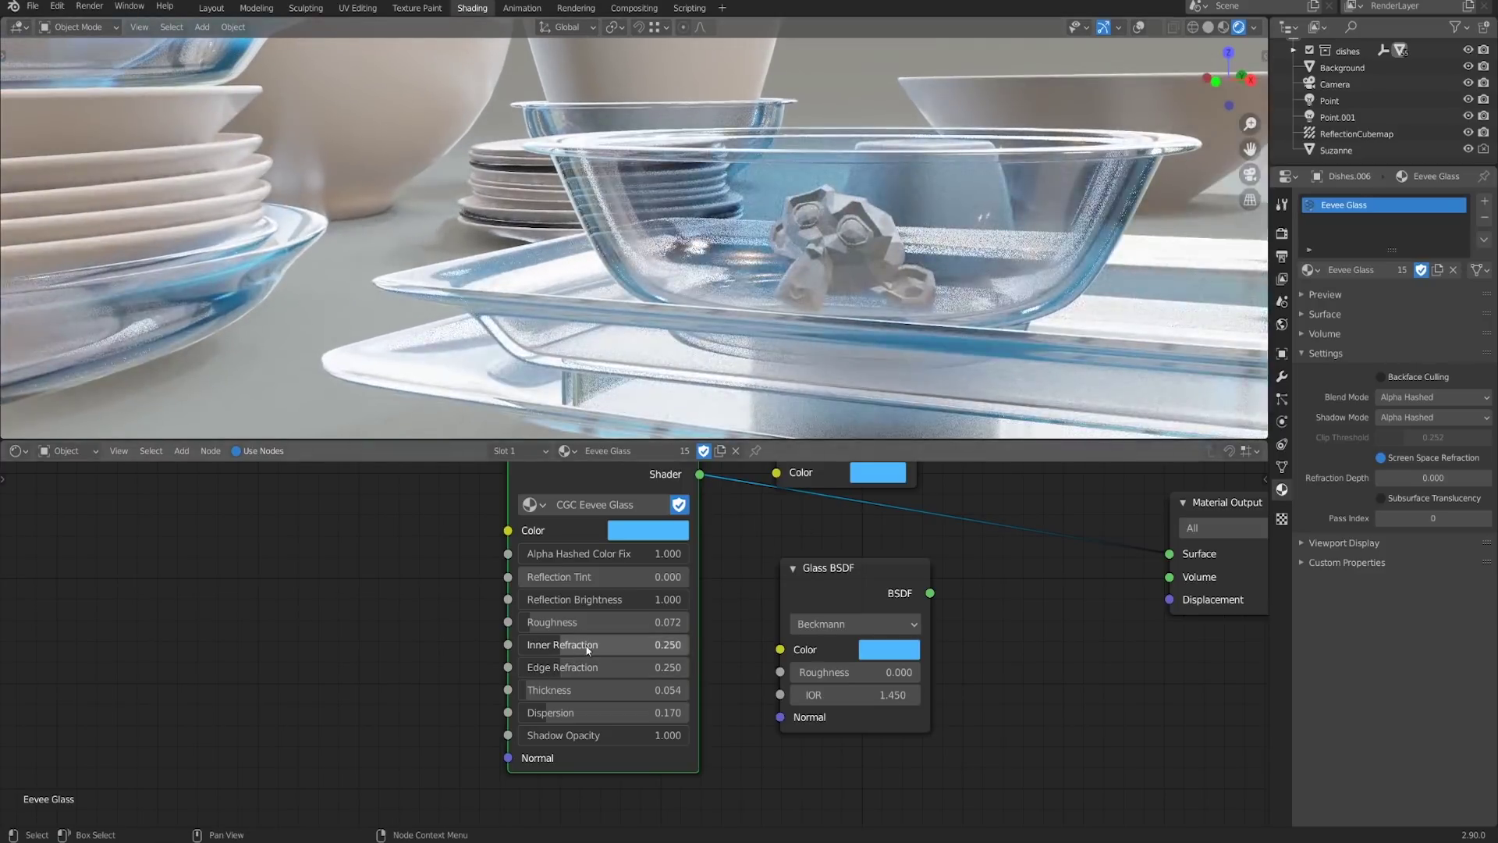
{"action": "left_click_drag", "start_coordinate": [587, 647], "coordinate": [715, 646]}
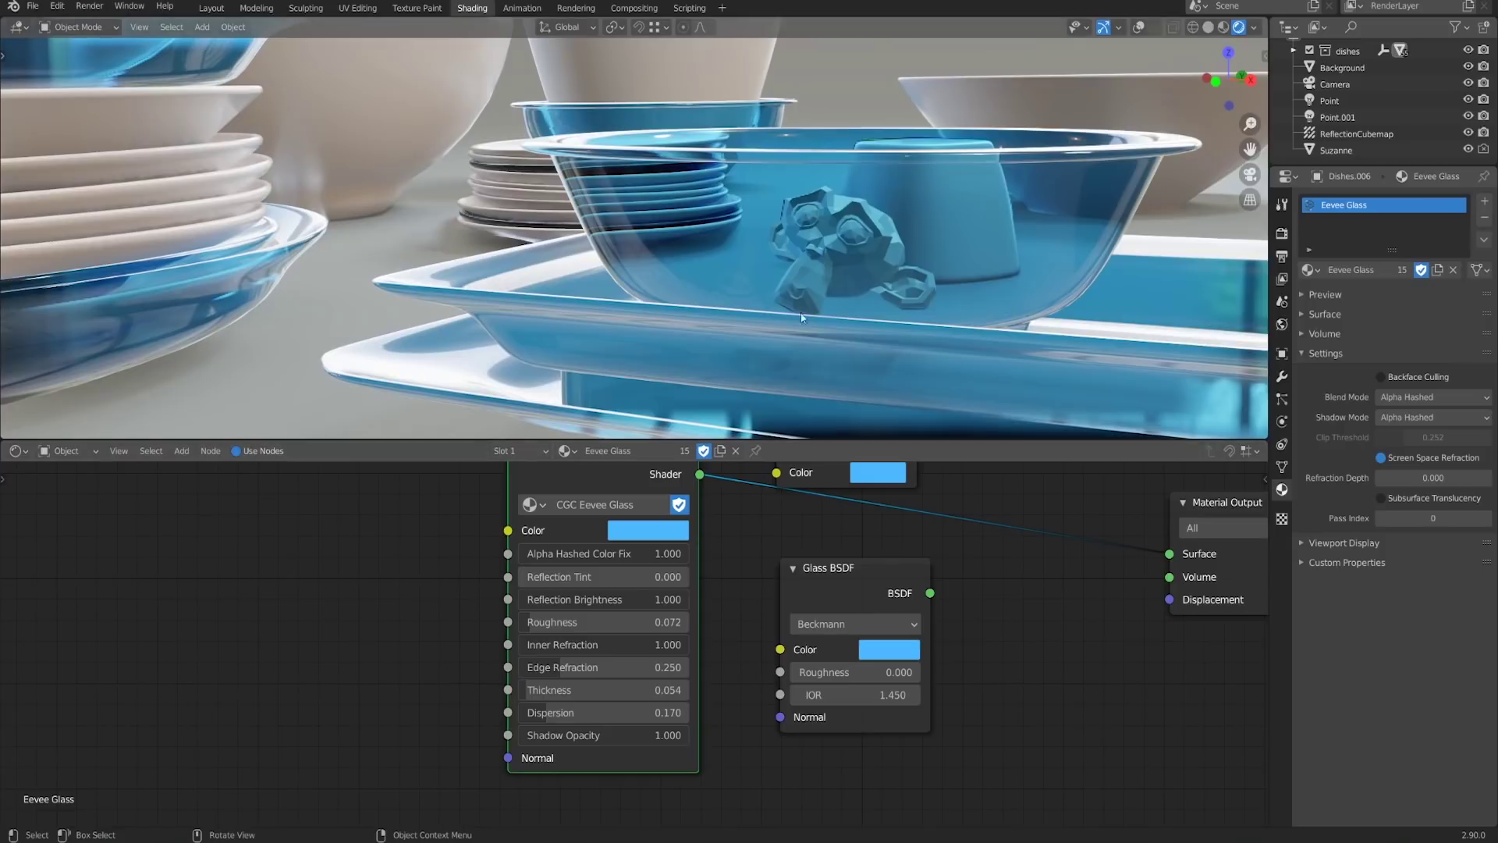
{"action": "middle_click_drag", "start_coordinate": [807, 308], "coordinate": [861, 318]}
{"action": "scroll", "coordinate": [835, 312], "scroll_direction": "up", "scroll_amount": 3}
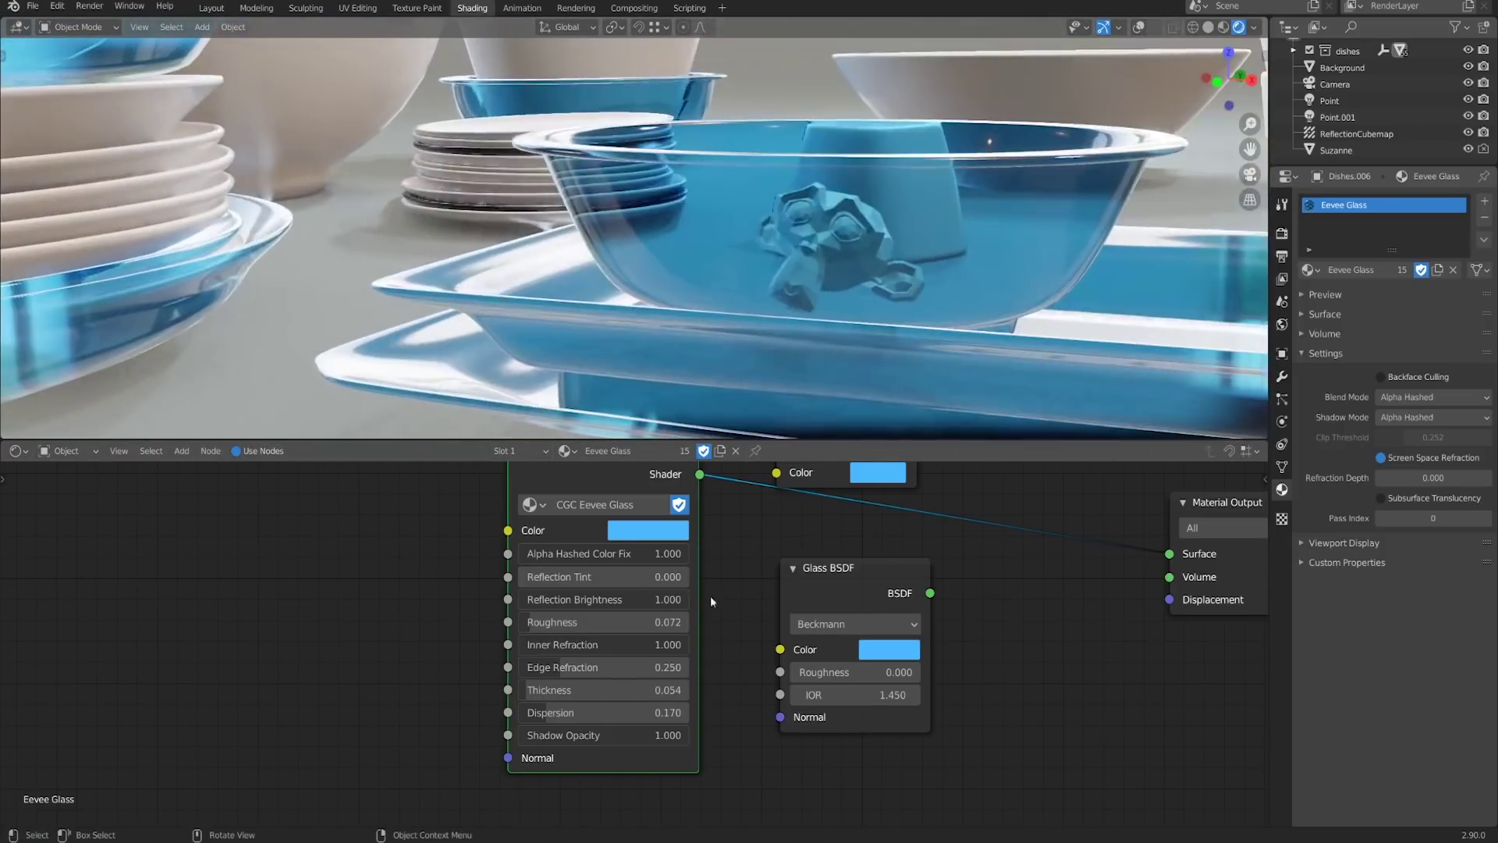
Try the glass group's Inner Refraction at 0.000 and inspect the bowl from another angle
{"action": "left_click_drag", "start_coordinate": [629, 645], "coordinate": [457, 644]}
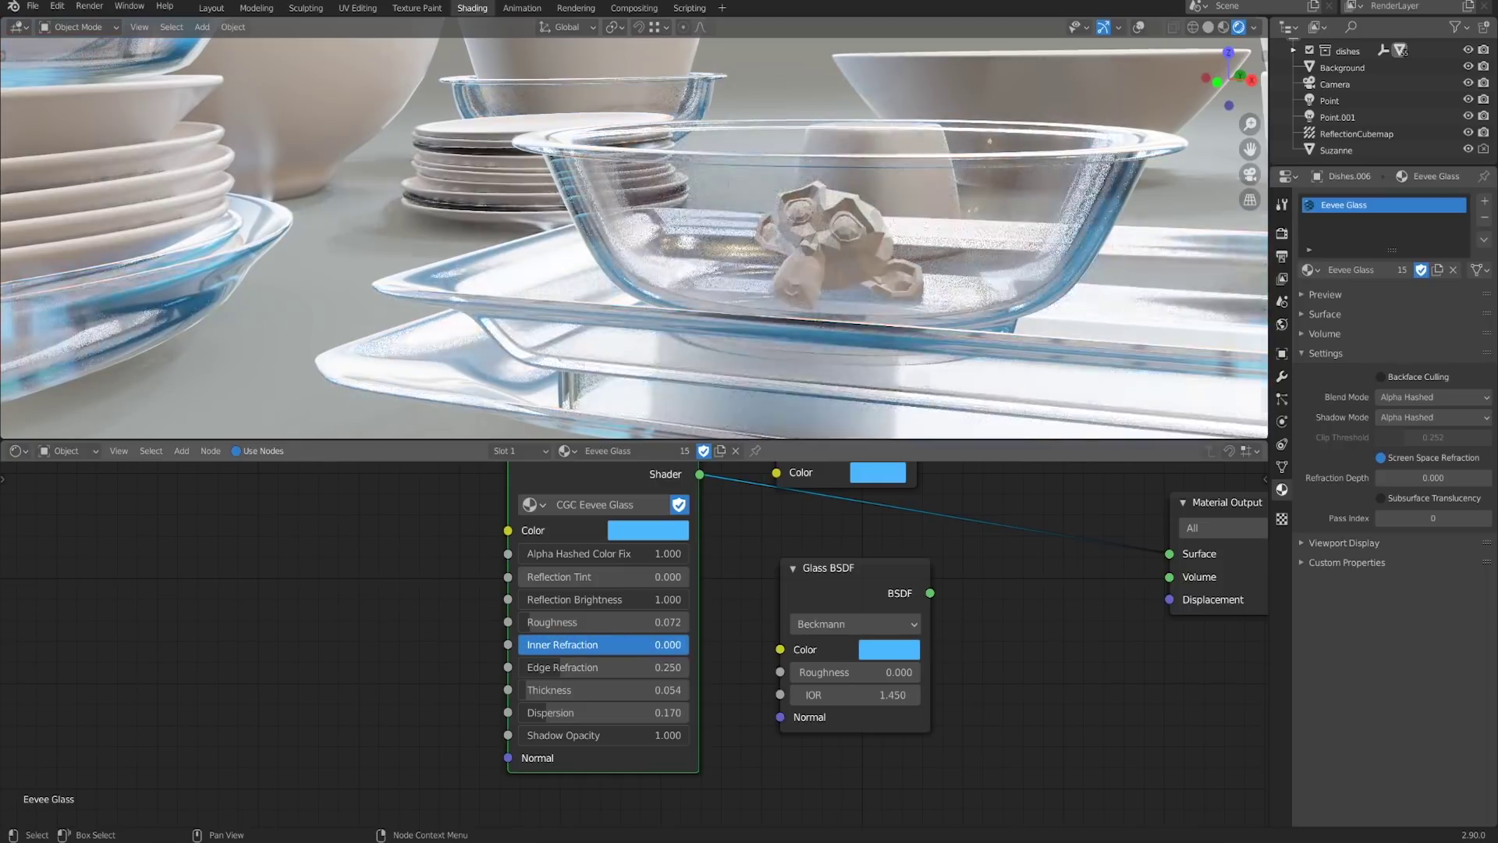
{"action": "mouse_move", "coordinate": [1000, 326]}
{"action": "middle_mouse_down"}
{"action": "mouse_move", "coordinate": [1059, 331]}
{"action": "mouse_move", "coordinate": [925, 344]}
{"action": "mouse_move", "coordinate": [955, 345]}
{"action": "mouse_move", "coordinate": [964, 376]}
{"action": "mouse_move", "coordinate": [982, 336]}
{"action": "middle_mouse_up"}
{"action": "scroll", "coordinate": [982, 336], "scroll_direction": "up", "scroll_amount": 2}
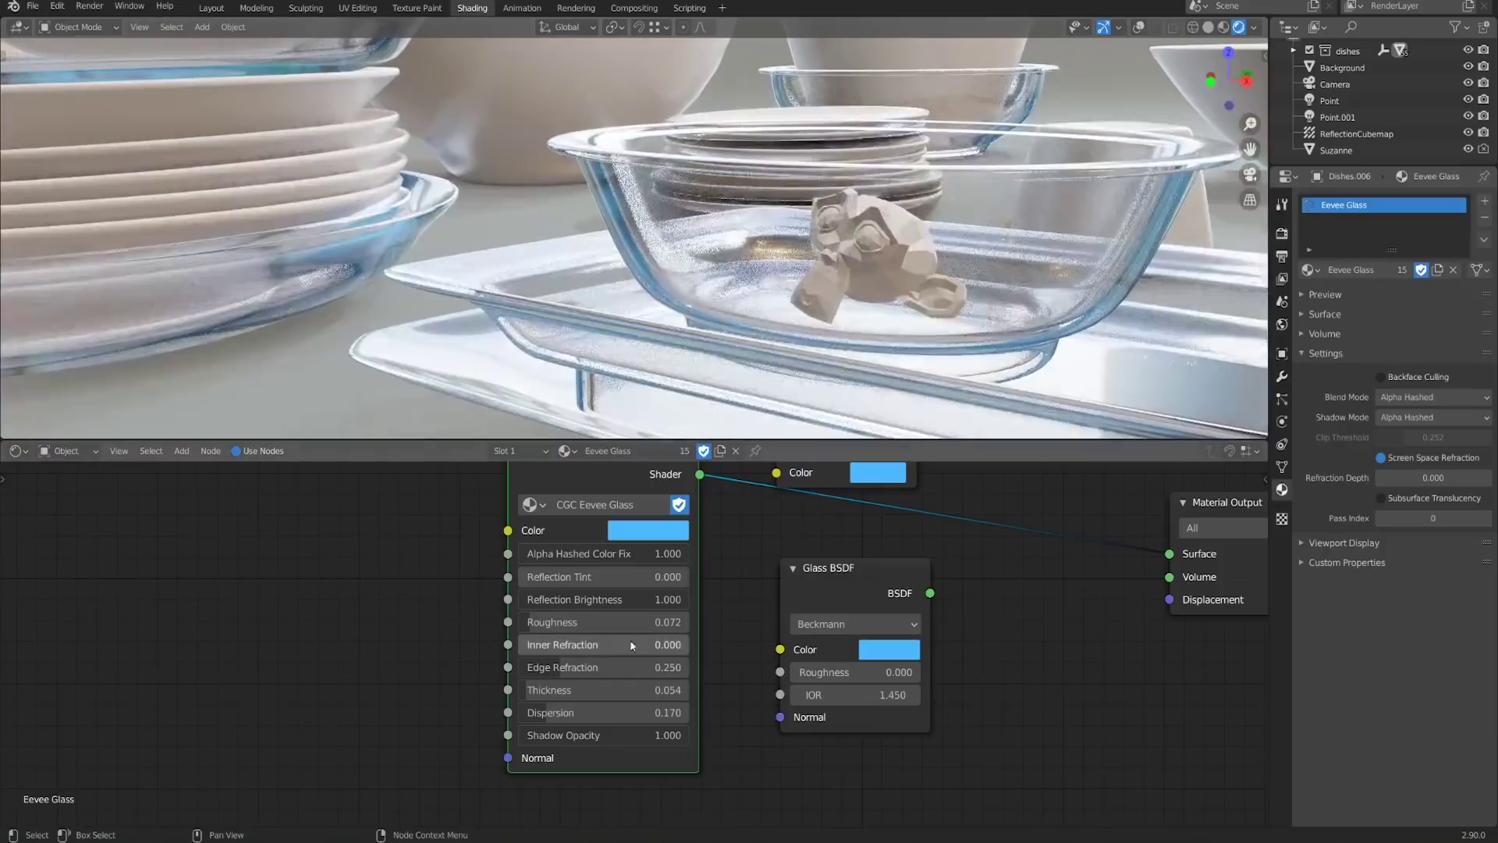
Try Inner Refraction at 0.535 with Thickness at 0.337 and check the distortion through the bowl
{"action": "left_click_drag", "start_coordinate": [546, 645], "coordinate": [637, 644]}
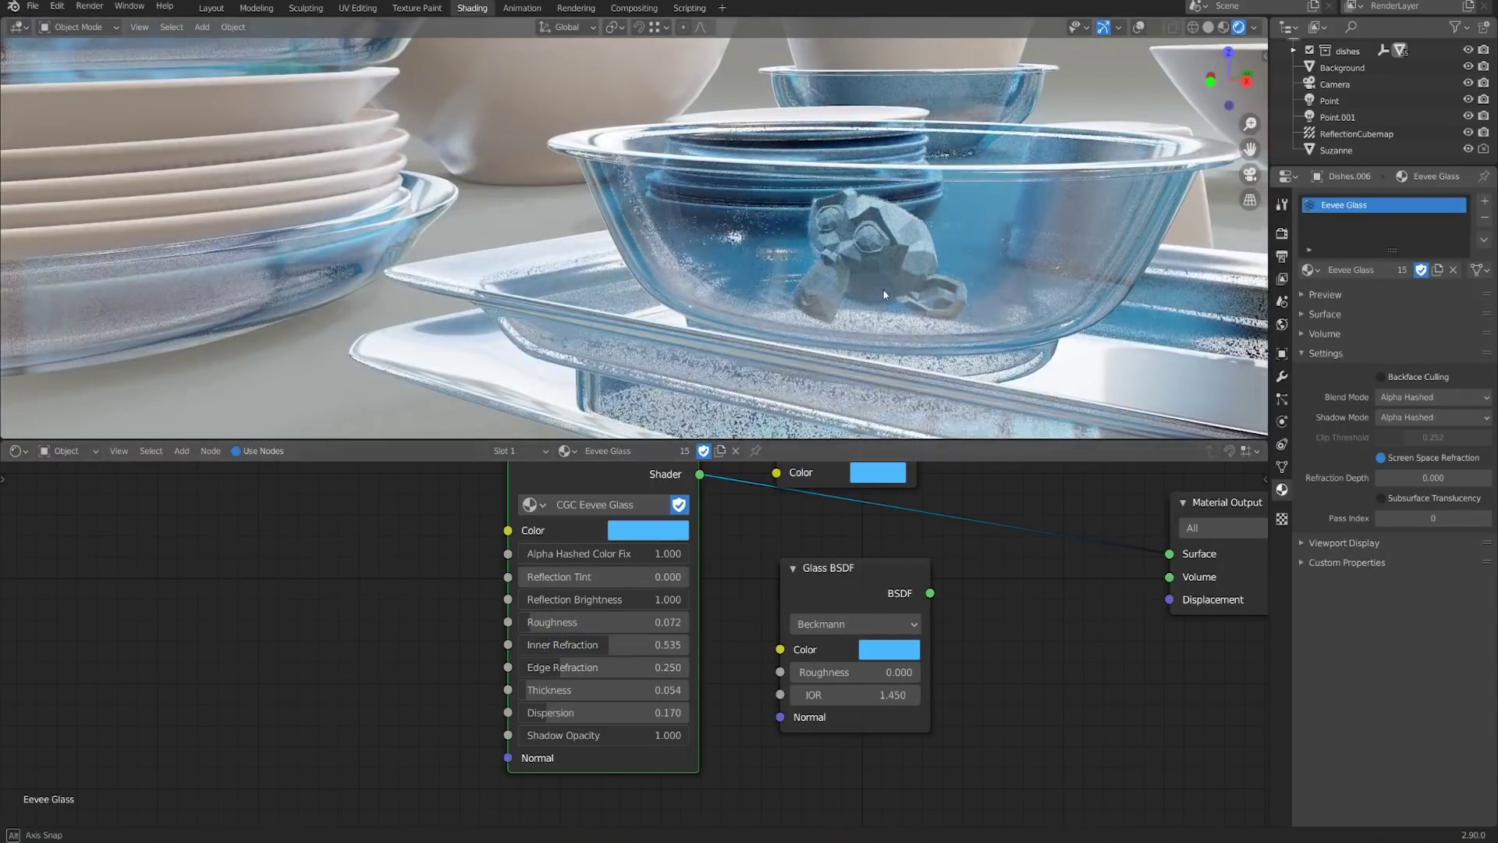
{"action": "middle_click_drag", "start_coordinate": [876, 191], "coordinate": [883, 254]}
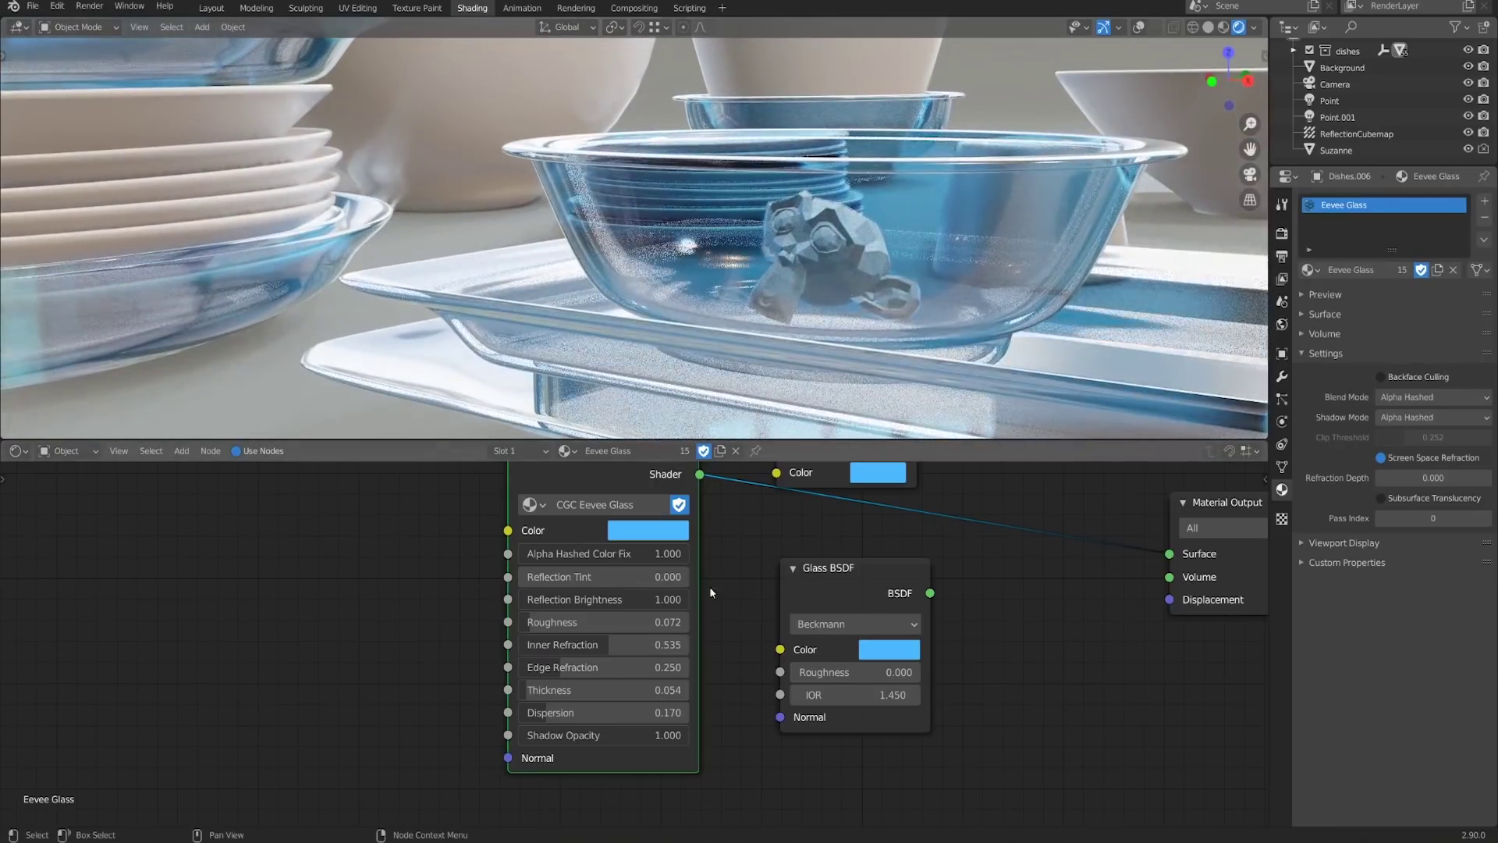
{"action": "left_click_drag", "start_coordinate": [528, 689], "coordinate": [576, 690]}
{"action": "middle_click_drag", "start_coordinate": [821, 302], "coordinate": [896, 328]}
Desaturate the glass group's Color to white, and set Inner Refraction to 0.435 and Thickness to 0.324
{"action": "left_click", "coordinate": [661, 531]}
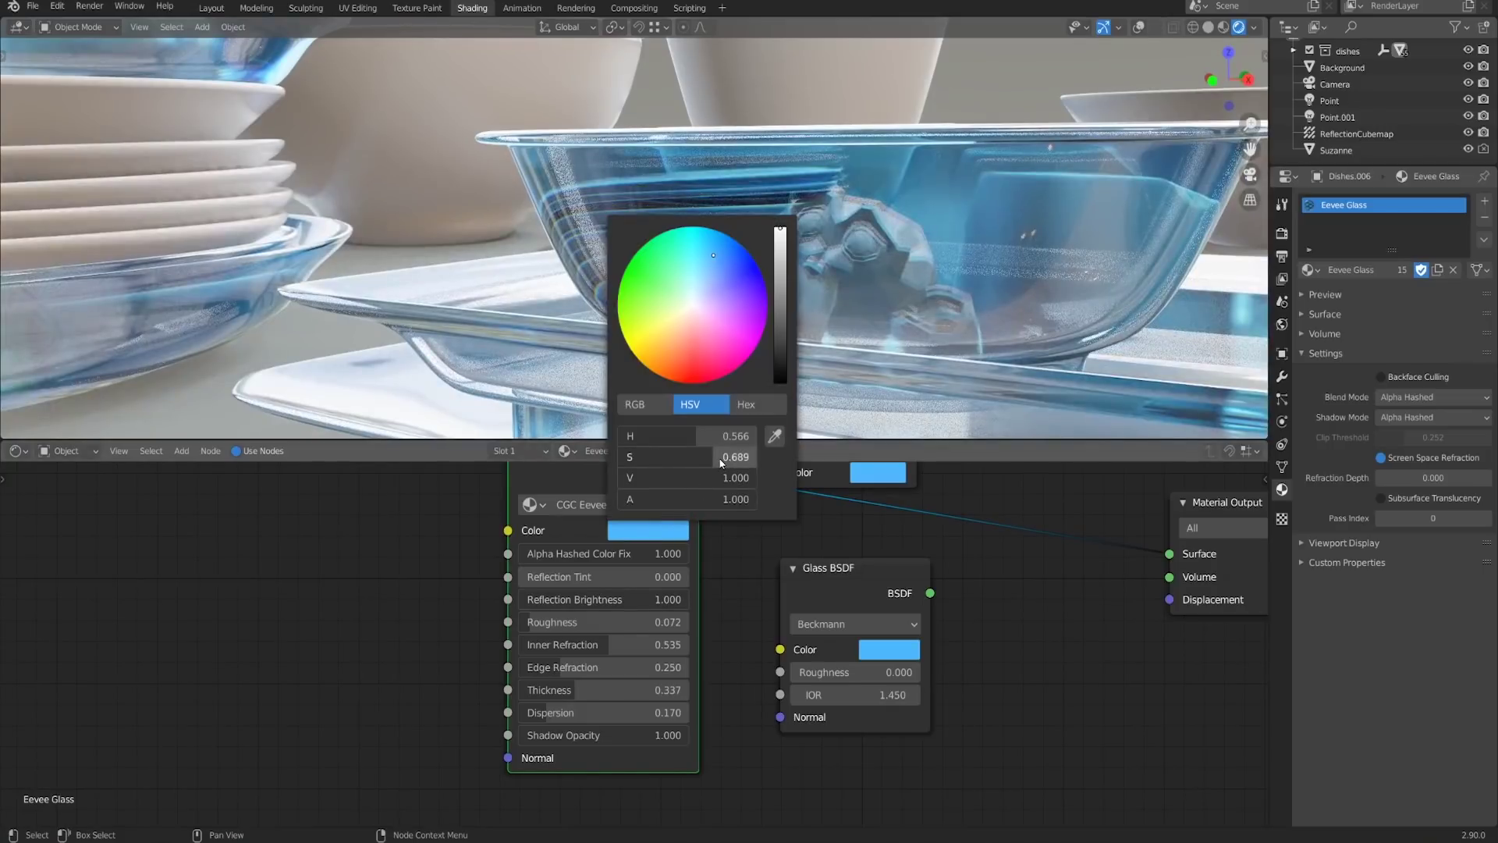
{"action": "left_click_drag", "start_coordinate": [721, 462], "coordinate": [619, 463]}
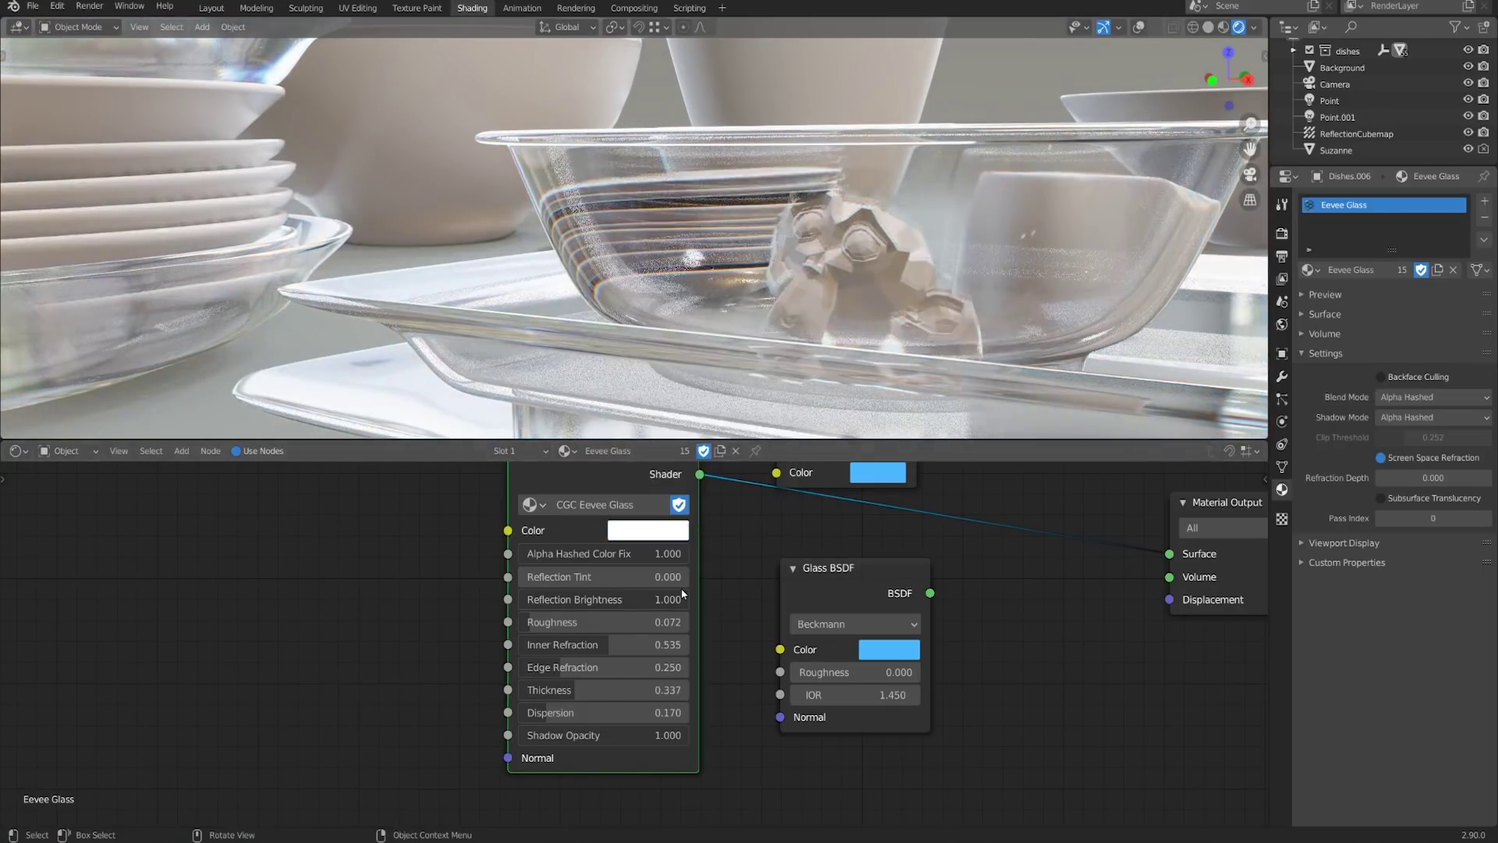
{"action": "left_click_drag", "start_coordinate": [604, 650], "coordinate": [573, 690]}
{"action": "mouse_move", "coordinate": [911, 282]}
{"action": "middle_mouse_down"}
{"action": "mouse_move", "coordinate": [870, 285]}
{"action": "mouse_move", "coordinate": [911, 278]}
{"action": "mouse_move", "coordinate": [908, 373]}
{"action": "mouse_move", "coordinate": [903, 284]}
{"action": "mouse_move", "coordinate": [888, 293]}
{"action": "mouse_move", "coordinate": [943, 273]}
{"action": "mouse_move", "coordinate": [918, 279]}
{"action": "middle_mouse_up"}
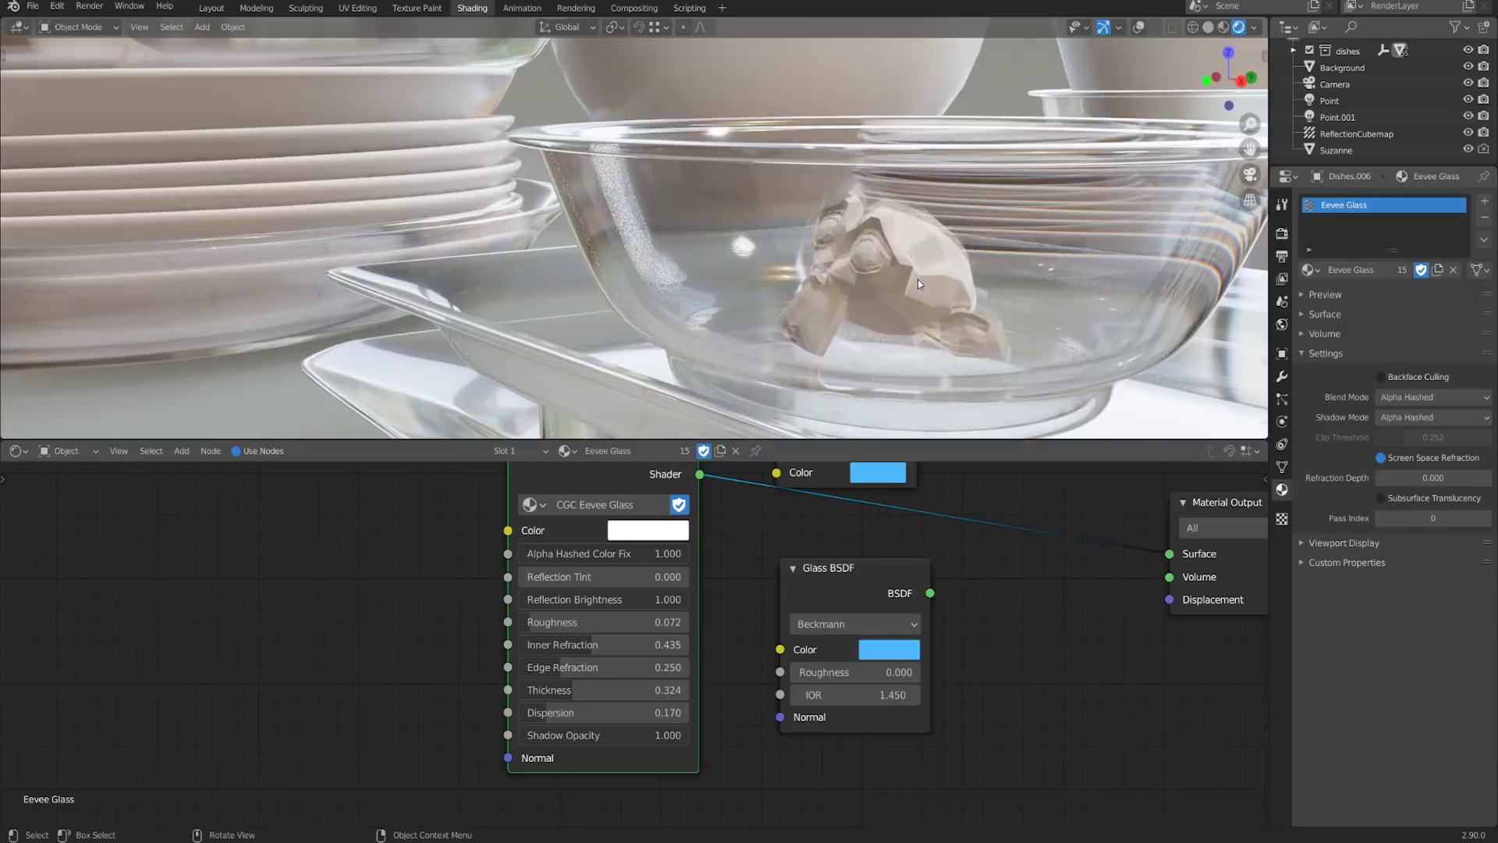
{"action": "scroll", "coordinate": [918, 279], "scroll_direction": "down", "scroll_amount": 7}
{"action": "middle_click_drag", "start_coordinate": [918, 279], "coordinate": [849, 287]}
{"action": "scroll", "coordinate": [943, 306], "scroll_direction": "up", "scroll_amount": 2}
{"action": "scroll", "coordinate": [891, 273], "scroll_direction": "up", "scroll_amount": 6}
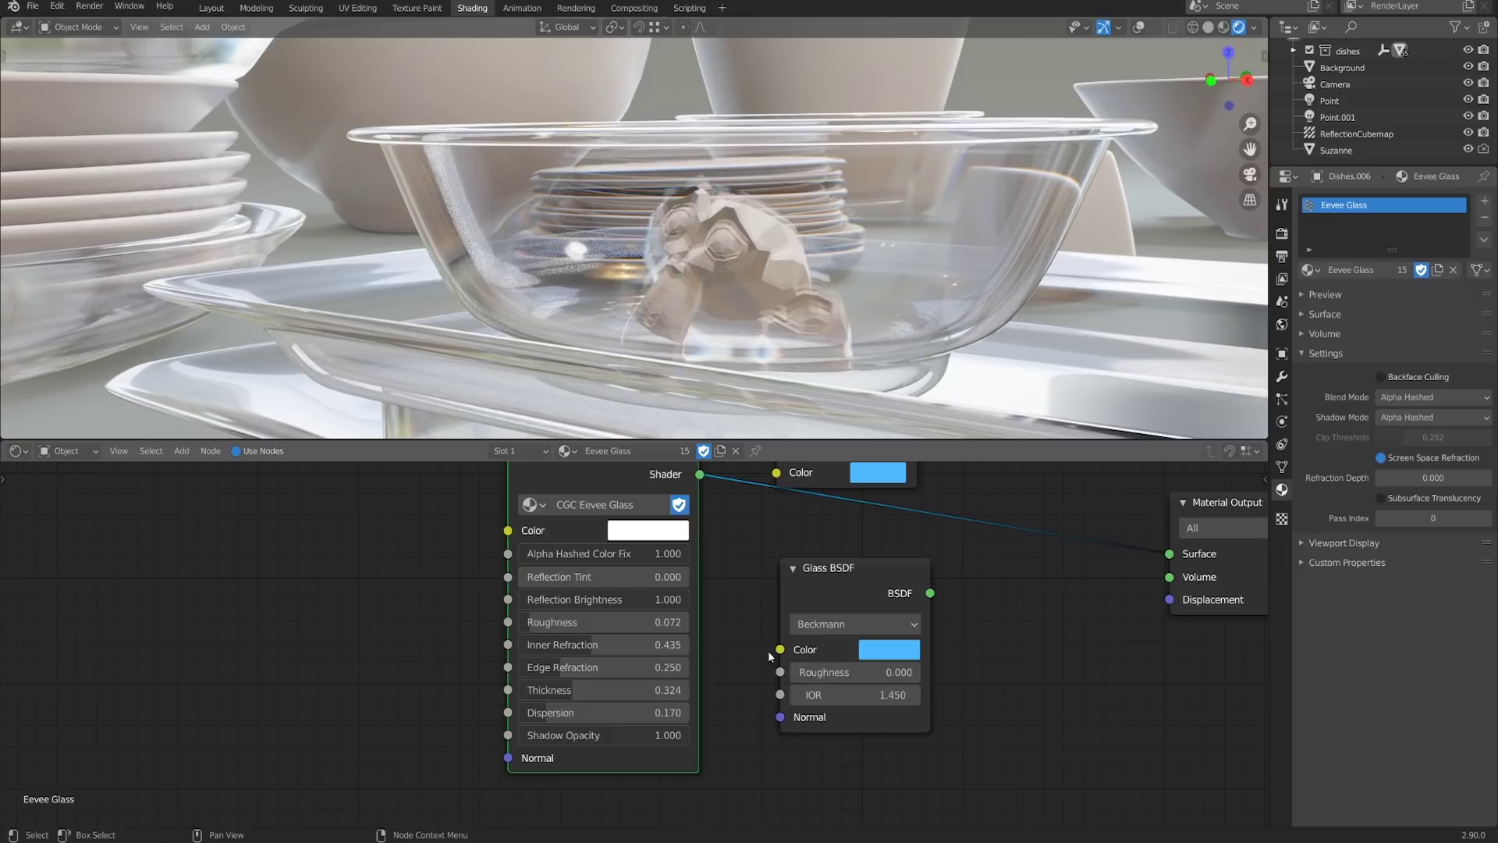
Vary Inner Refraction through values such as 0.391, finish at 0.000, and inspect the bowl's edge up close
{"action": "middle_click_drag", "start_coordinate": [769, 656], "coordinate": [765, 699]}
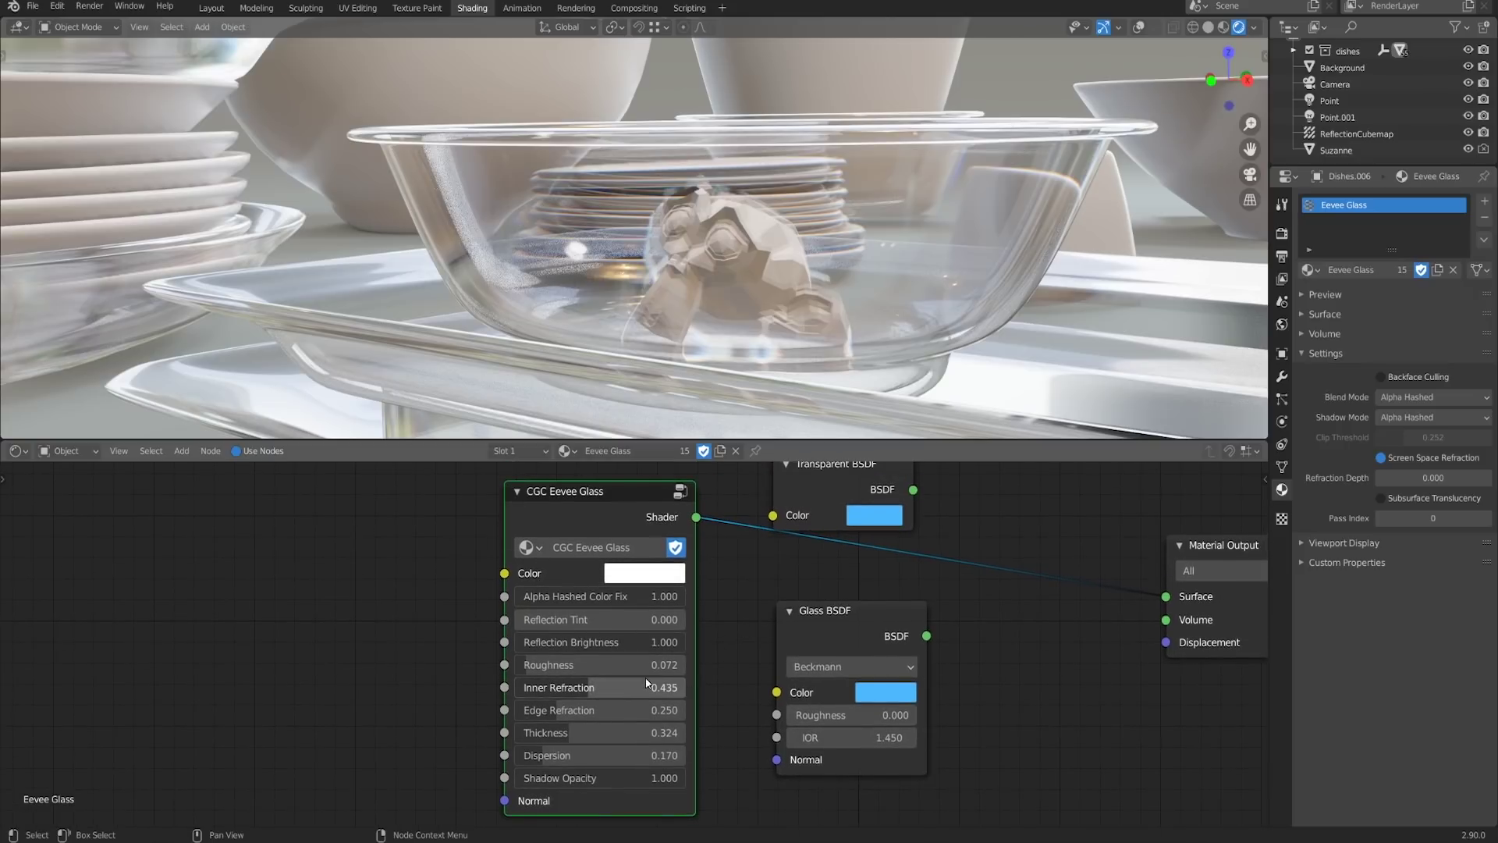
{"action": "left_click_drag", "start_coordinate": [607, 690], "coordinate": [702, 690]}
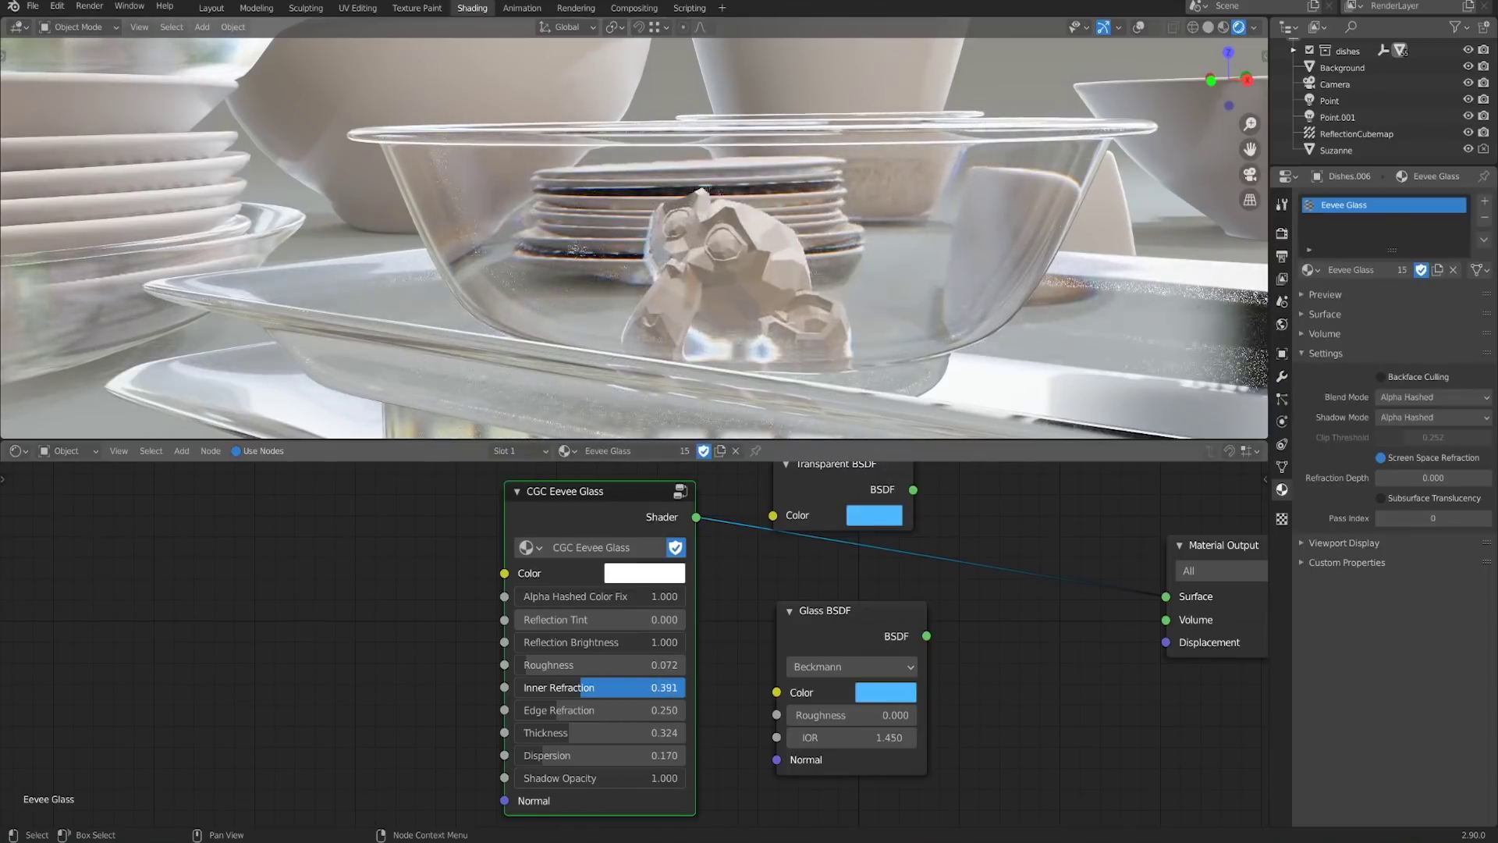
{"action": "left_click_drag", "start_coordinate": [581, 690], "coordinate": [539, 690]}
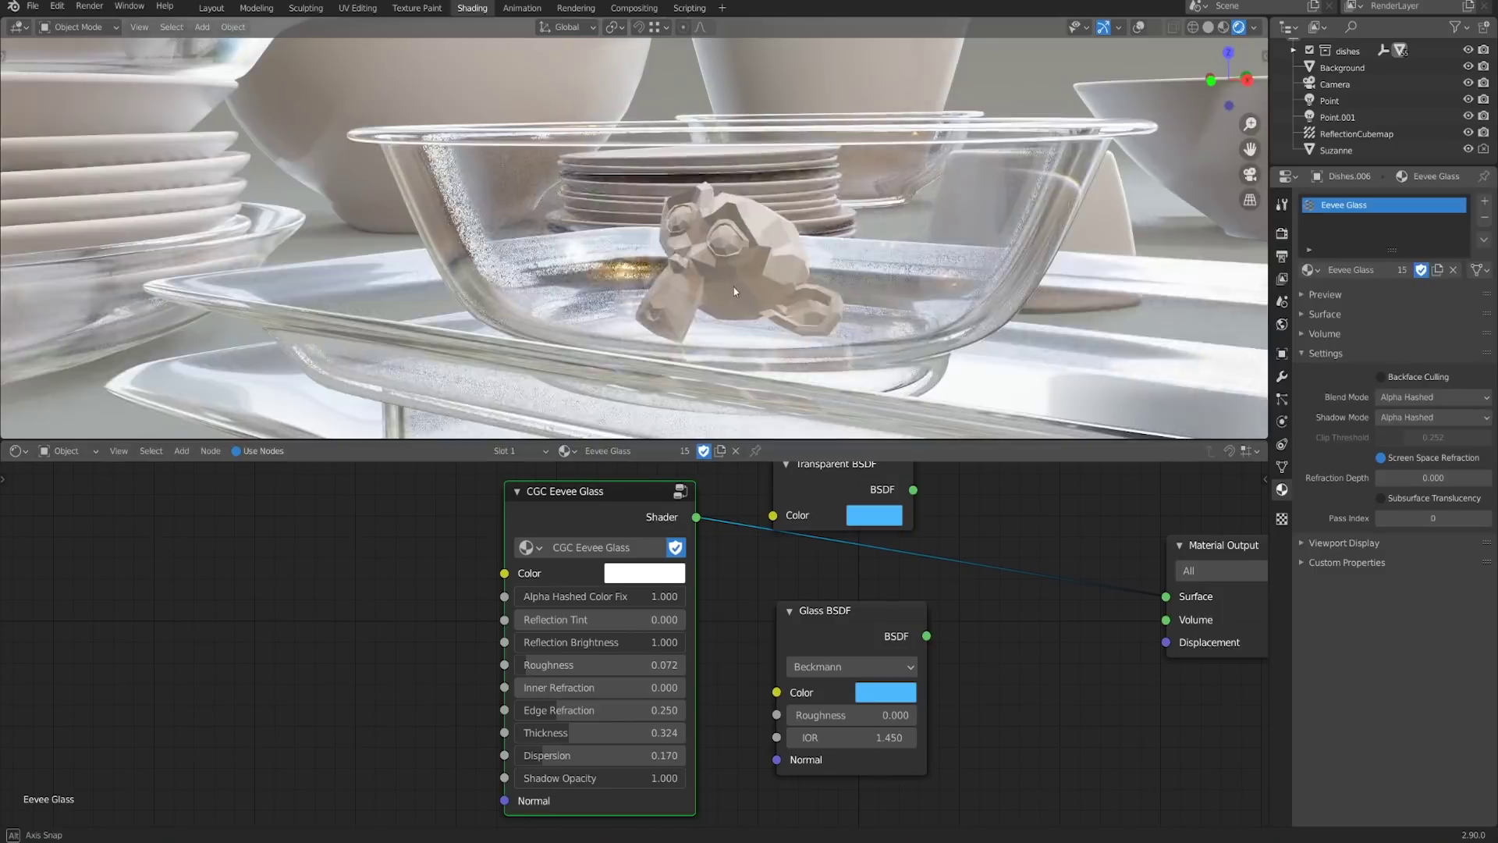
{"action": "middle_click_drag", "start_coordinate": [733, 288], "coordinate": [749, 388]}
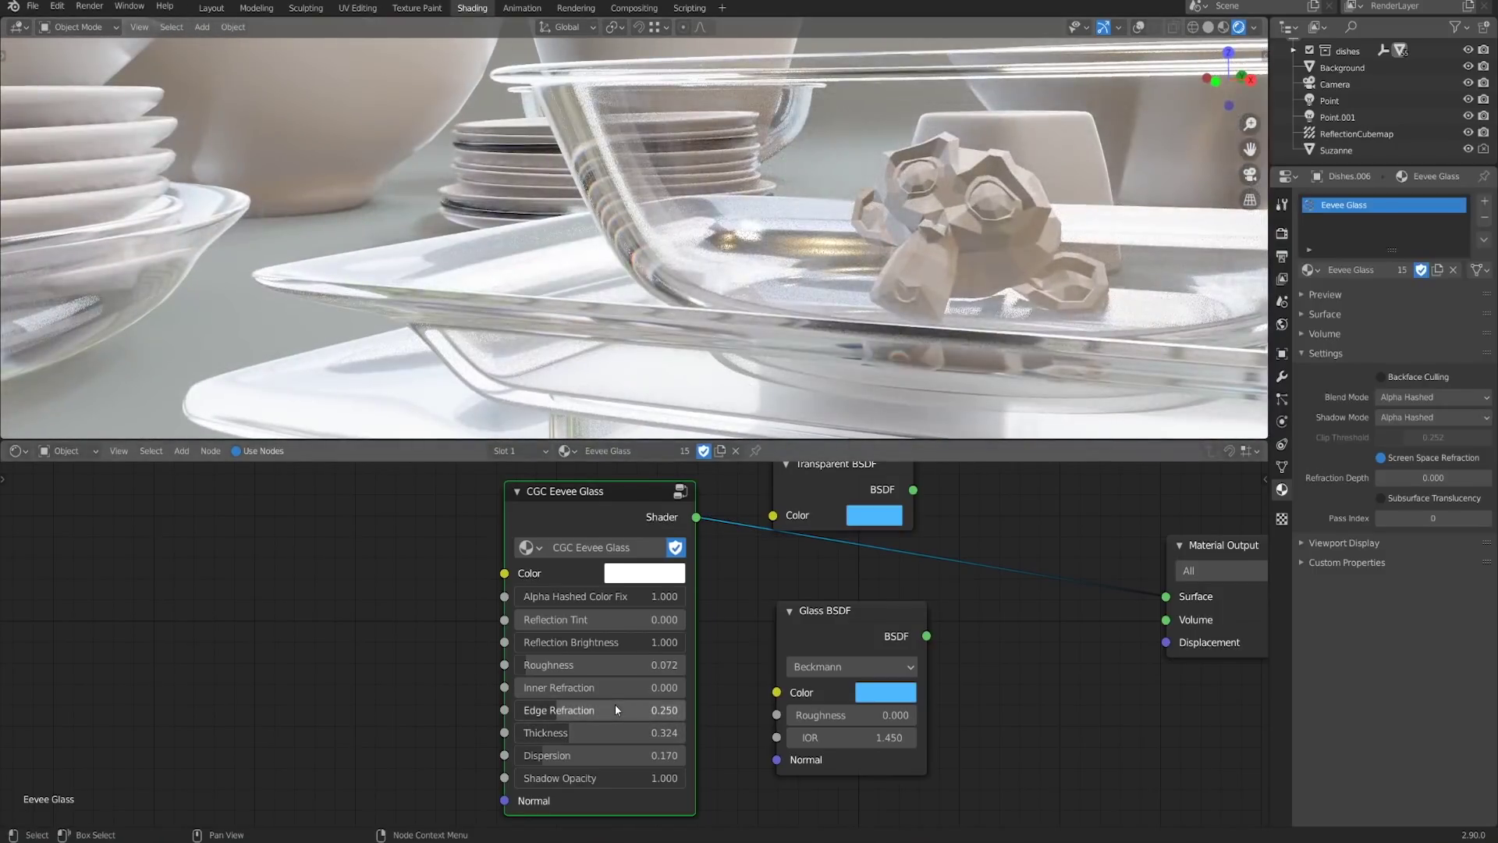
Compare the glass rims with Edge Refraction at 0.000, and set it to 0.617
{"action": "left_click_drag", "start_coordinate": [615, 710], "coordinate": [568, 710]}
{"action": "middle_click_drag", "start_coordinate": [818, 270], "coordinate": [811, 263]}
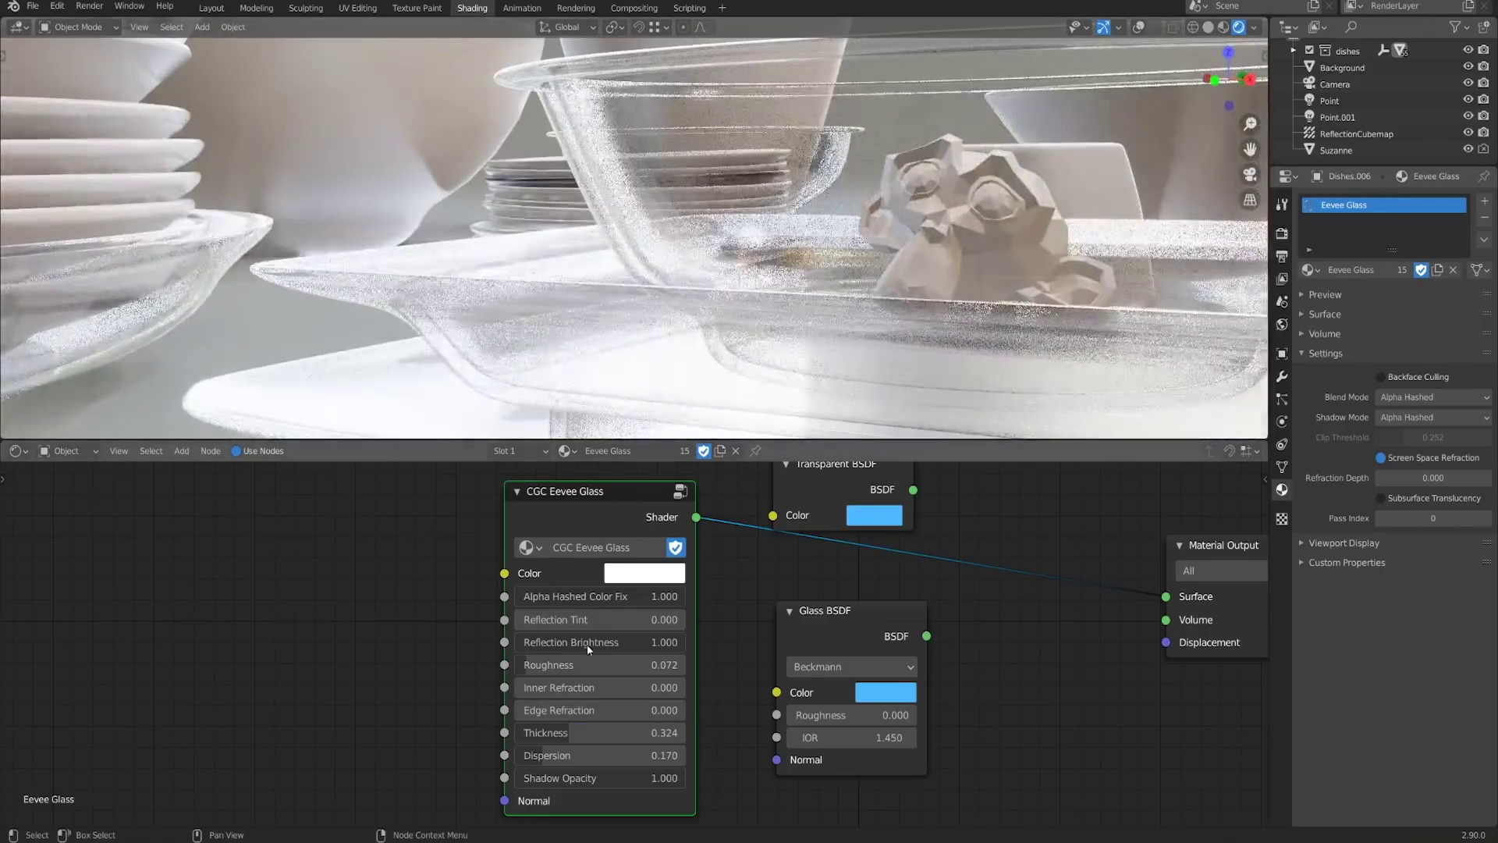
{"action": "left_click_drag", "start_coordinate": [568, 710], "coordinate": [620, 710]}
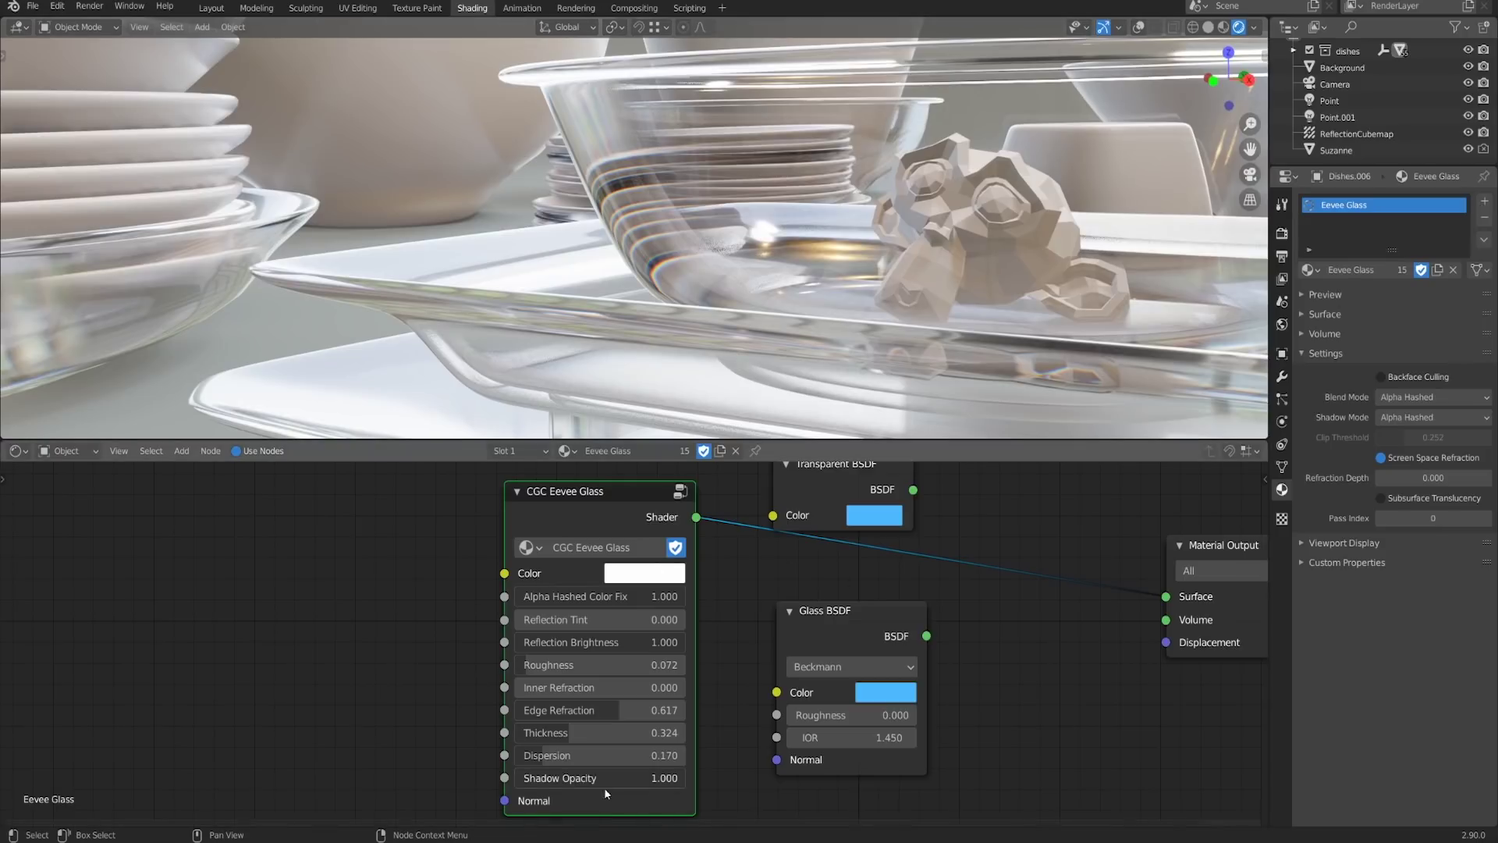
Try Dispersion at 1.000, and settle on a Thickness of 0.089 with Dispersion at 0.291
{"action": "left_click_drag", "start_coordinate": [620, 754], "coordinate": [686, 756]}
{"action": "middle_click_drag", "start_coordinate": [854, 295], "coordinate": [900, 290]}
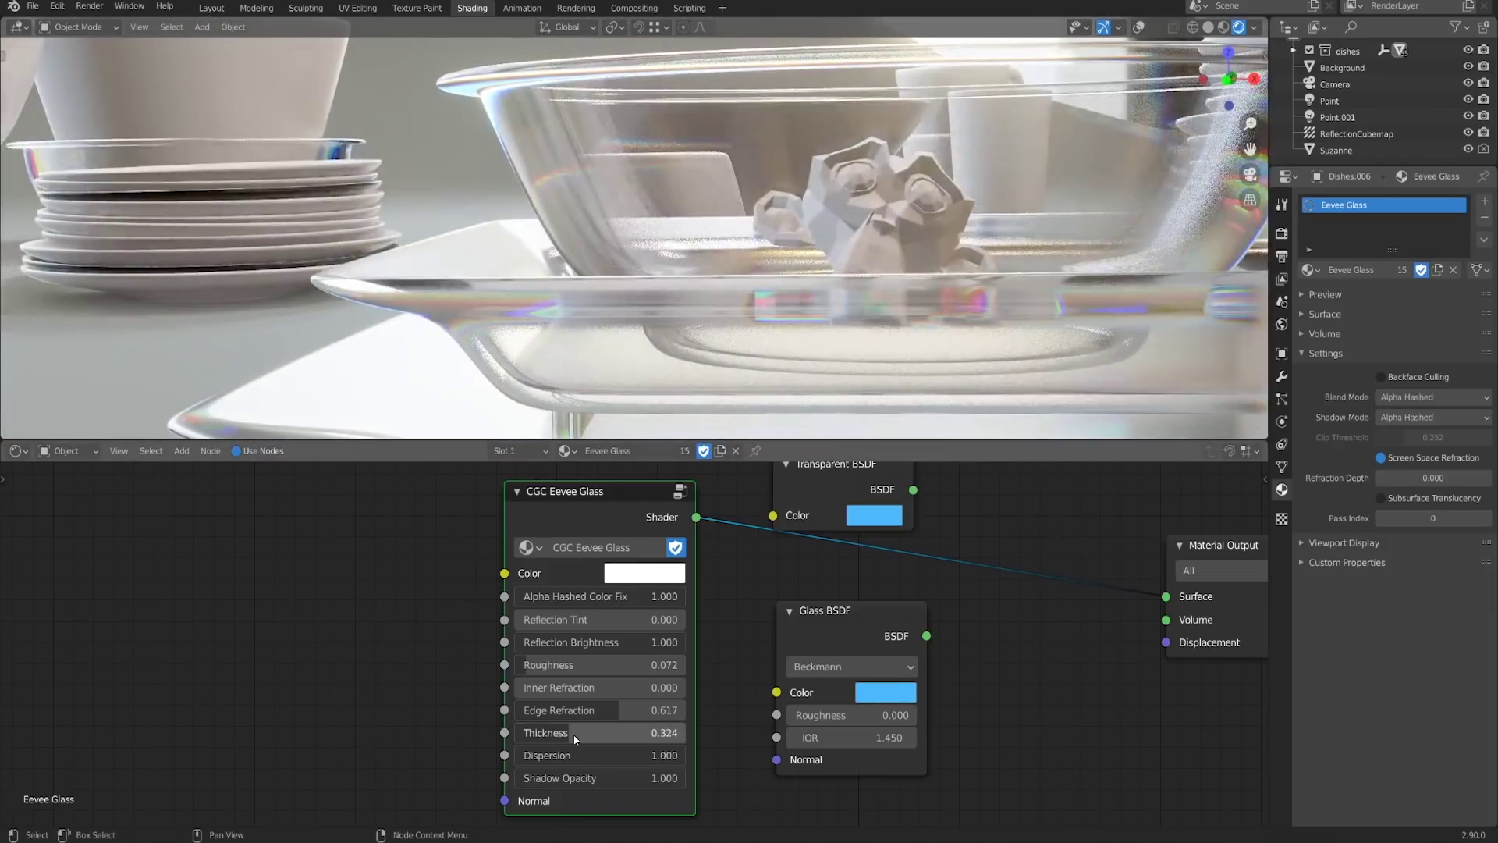
{"action": "left_click_drag", "start_coordinate": [575, 735], "coordinate": [530, 735]}
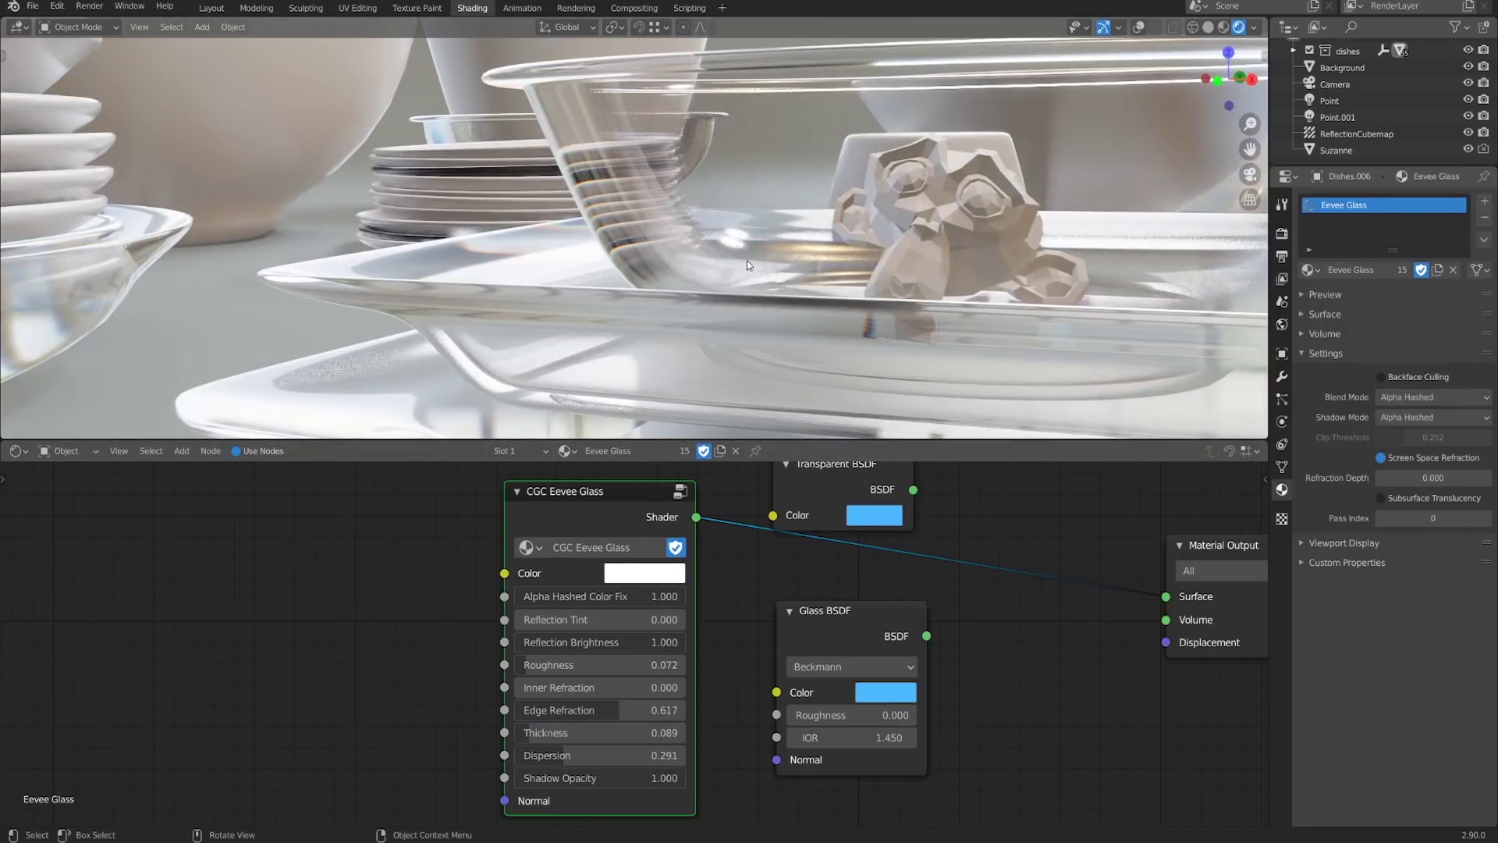
{"action": "middle_click_drag", "start_coordinate": [747, 260], "coordinate": [788, 367]}
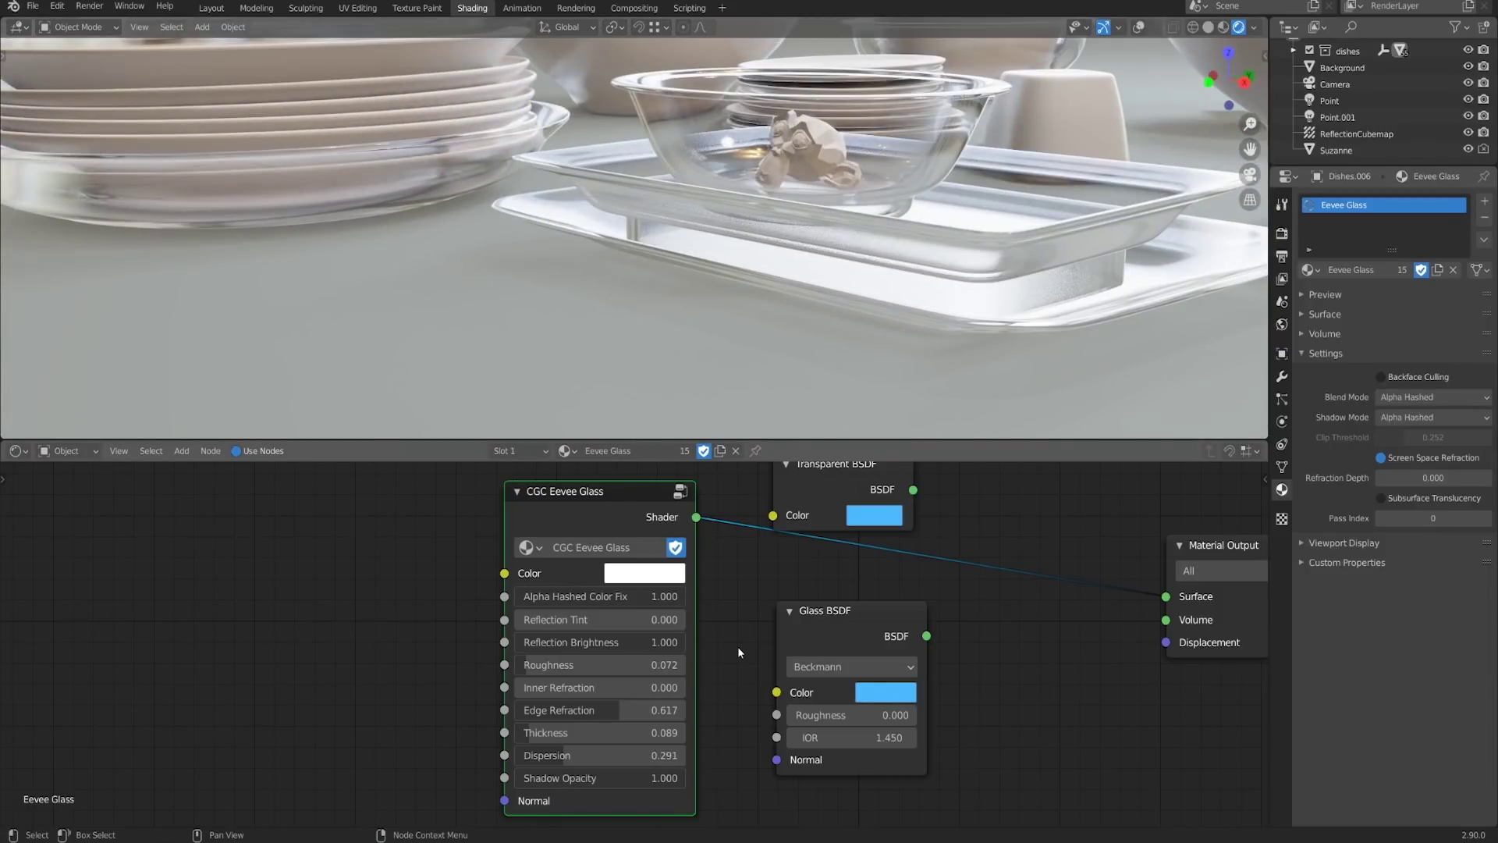
Lower the group's Shadow Opacity to compare the dishes' shadows, and restore it to 1.000
{"action": "left_click", "coordinate": [1409, 416]}
{"action": "left_click_drag", "start_coordinate": [664, 778], "coordinate": [538, 778]}
{"action": "middle_click_drag", "start_coordinate": [780, 320], "coordinate": [784, 310]}
{"action": "left_click_drag", "start_coordinate": [562, 778], "coordinate": [686, 778]}
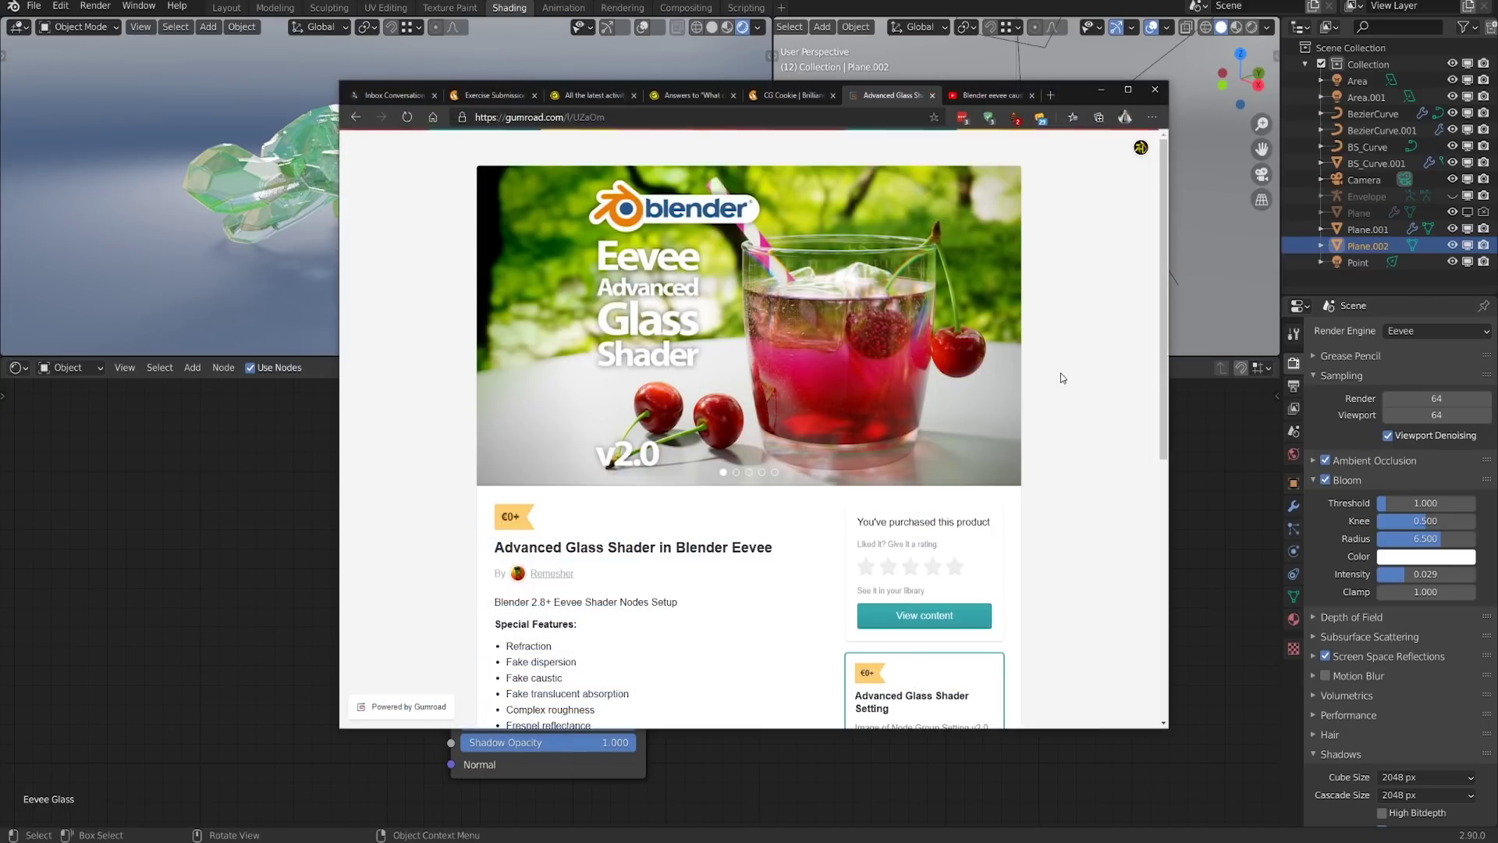
Switch to the browser, review the Advanced Glass Shader product page on Gumroad, and show its second preview image
{"action": "scroll", "coordinate": [1077, 443], "scroll_direction": "down", "scroll_amount": 1}
{"action": "scroll", "coordinate": [1077, 442], "scroll_direction": "down", "scroll_amount": 1}
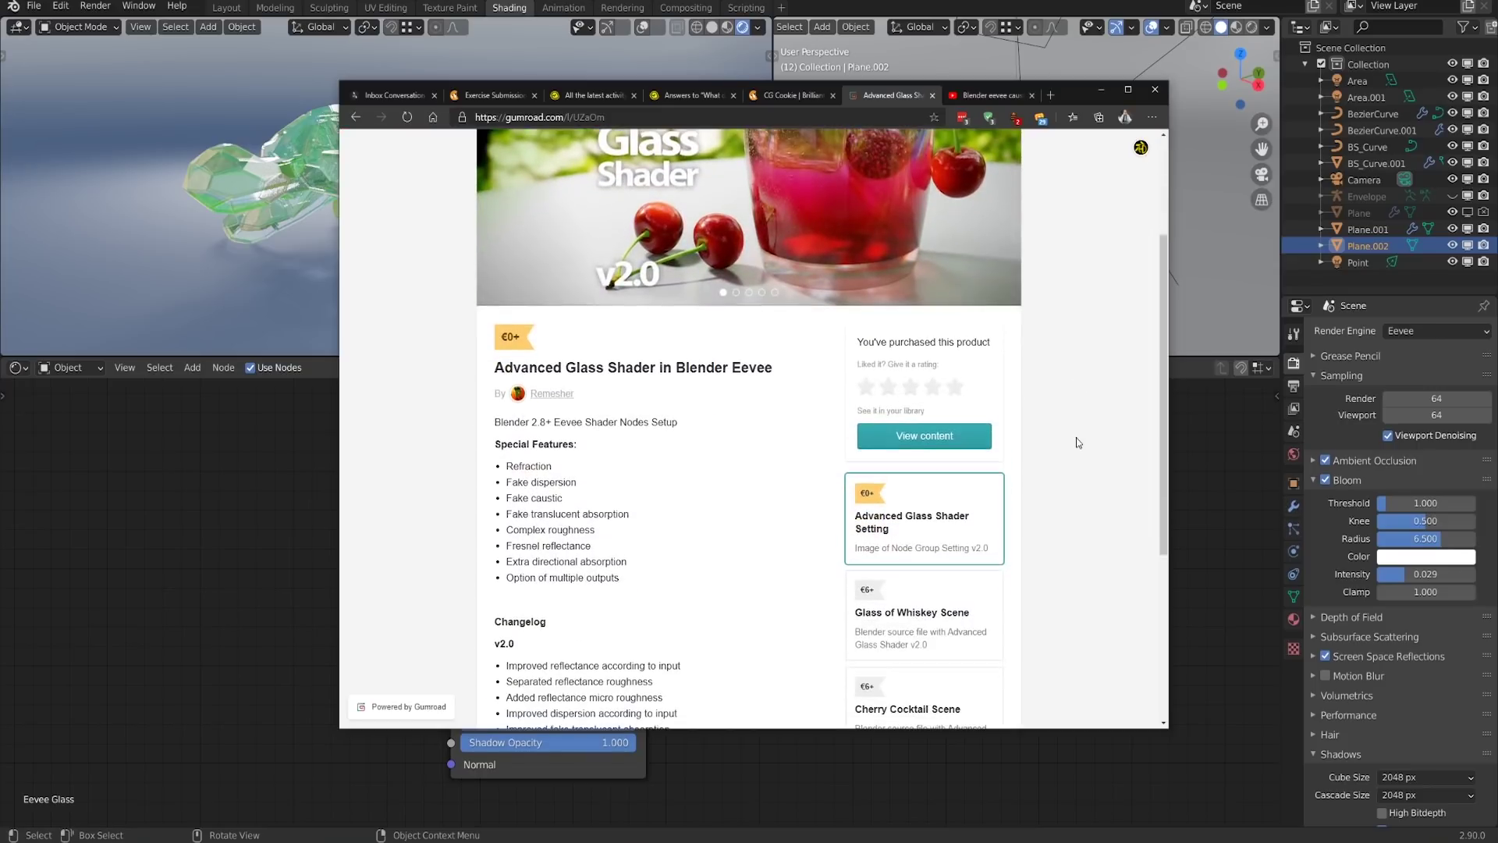
{"action": "scroll", "coordinate": [1023, 596], "scroll_direction": "down", "scroll_amount": 2}
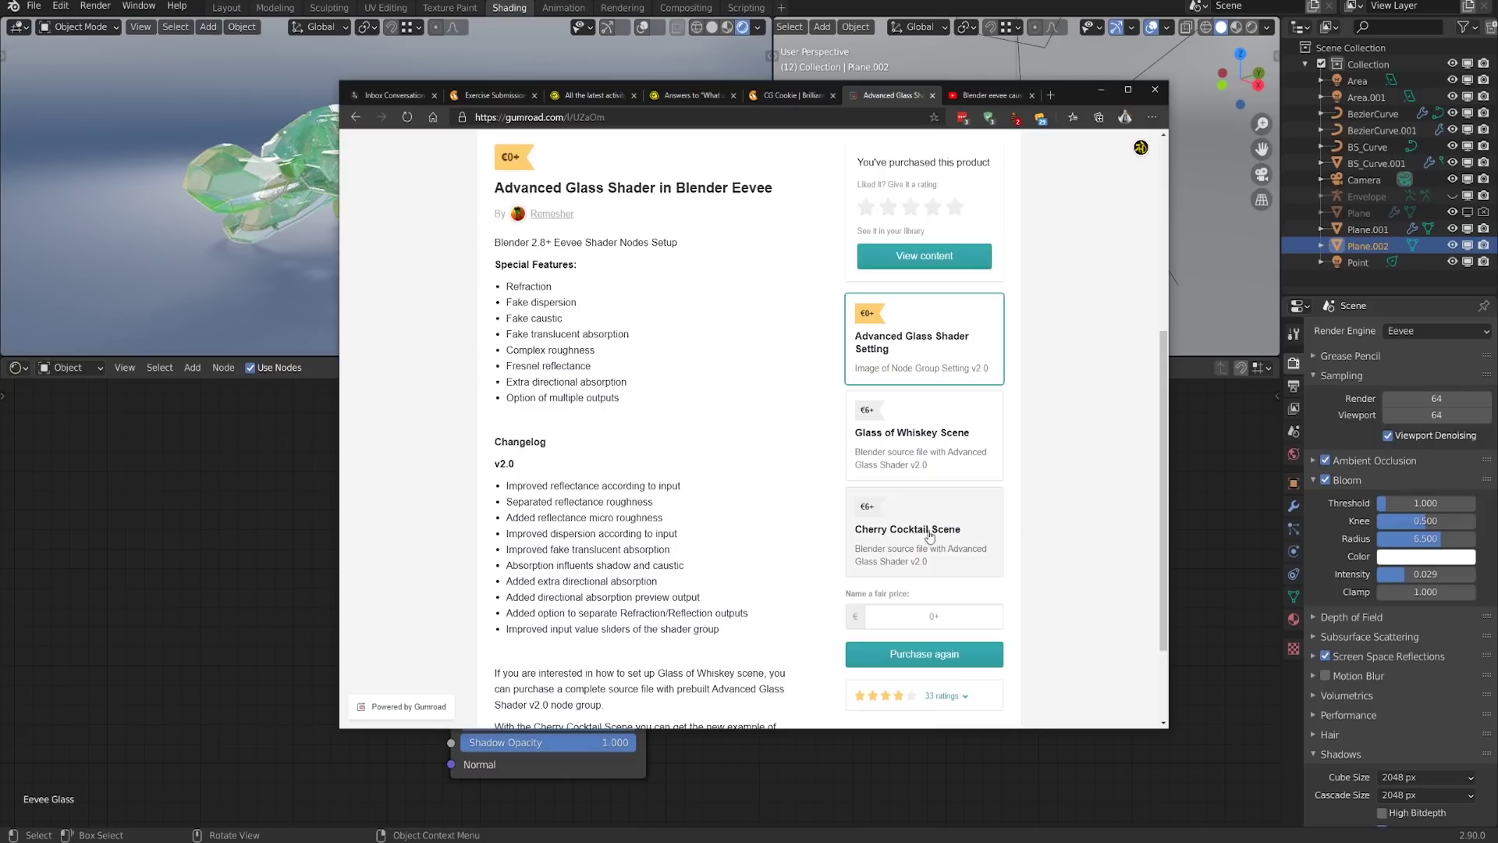
{"action": "scroll", "coordinate": [1047, 517], "scroll_direction": "up", "scroll_amount": 4}
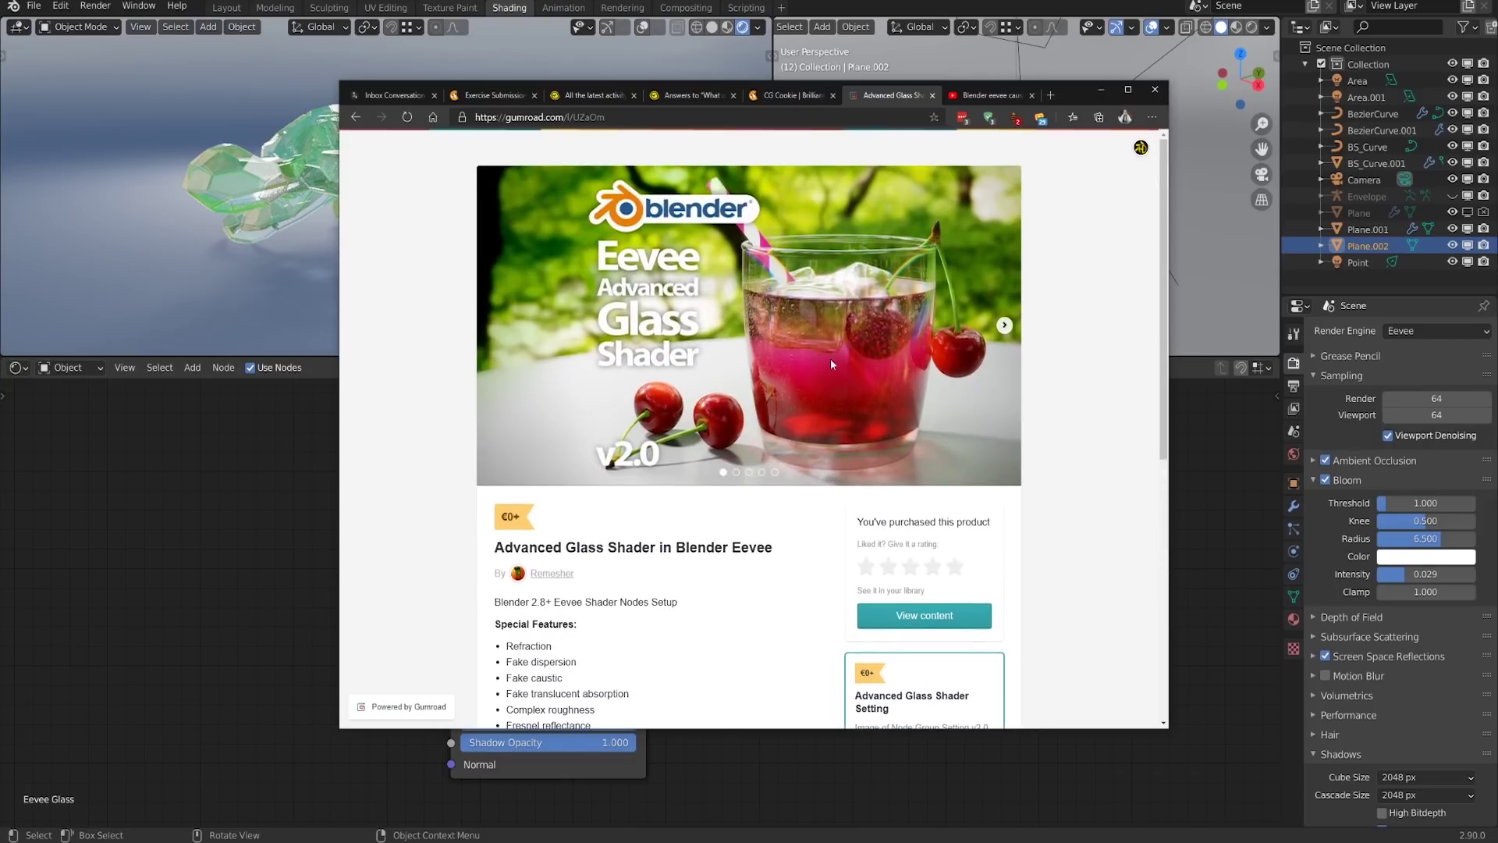
{"action": "left_click", "coordinate": [1004, 324]}
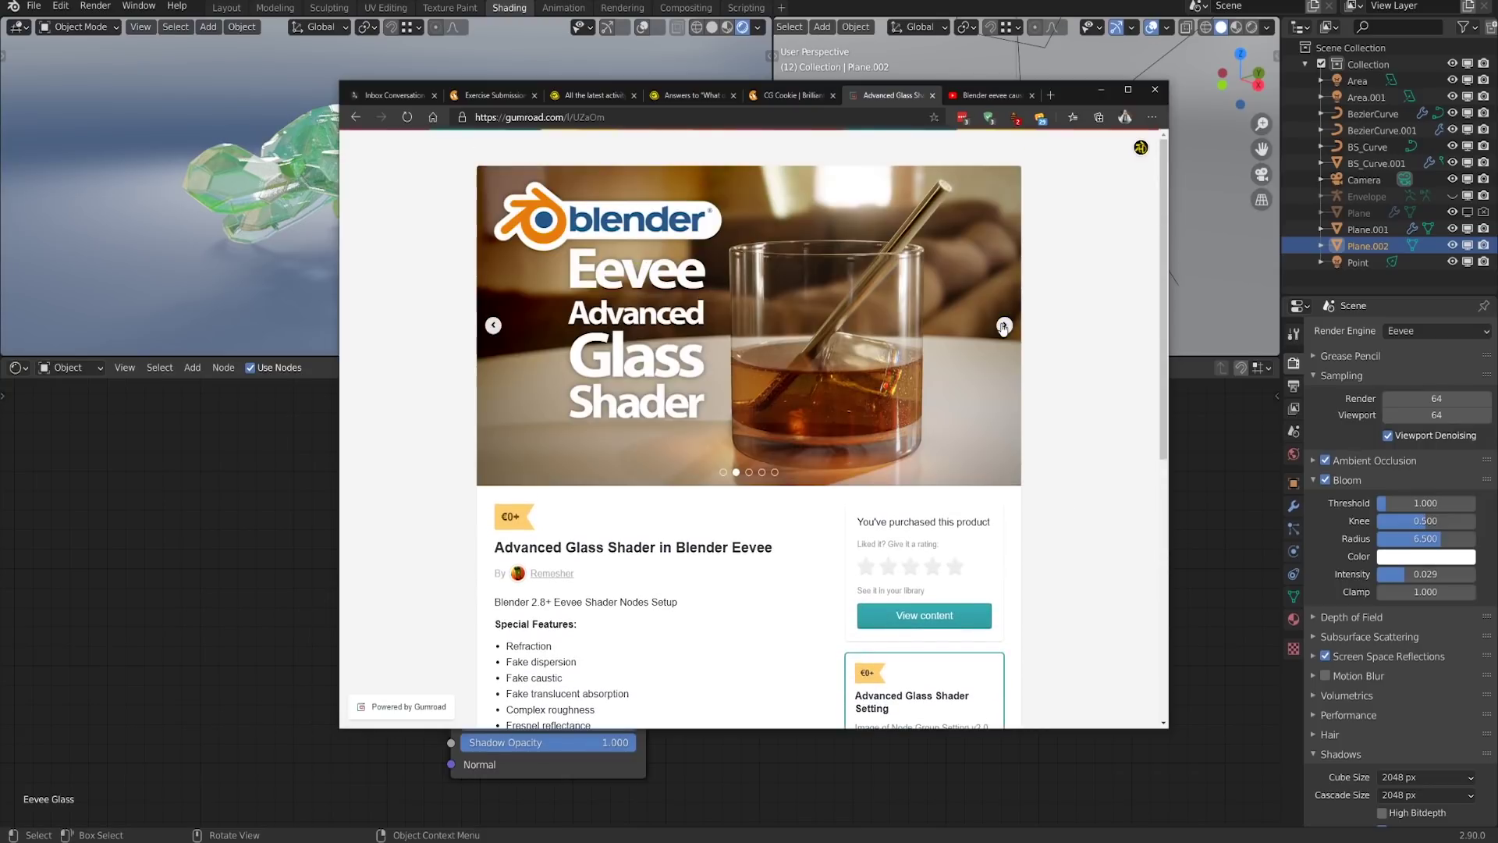
Review the shader's feature list on Gumroad, and play a few seconds of the YouTube video "Blender eevee caustics - Glass 2"
{"action": "scroll", "coordinate": [1038, 384], "scroll_direction": "down", "scroll_amount": 2}
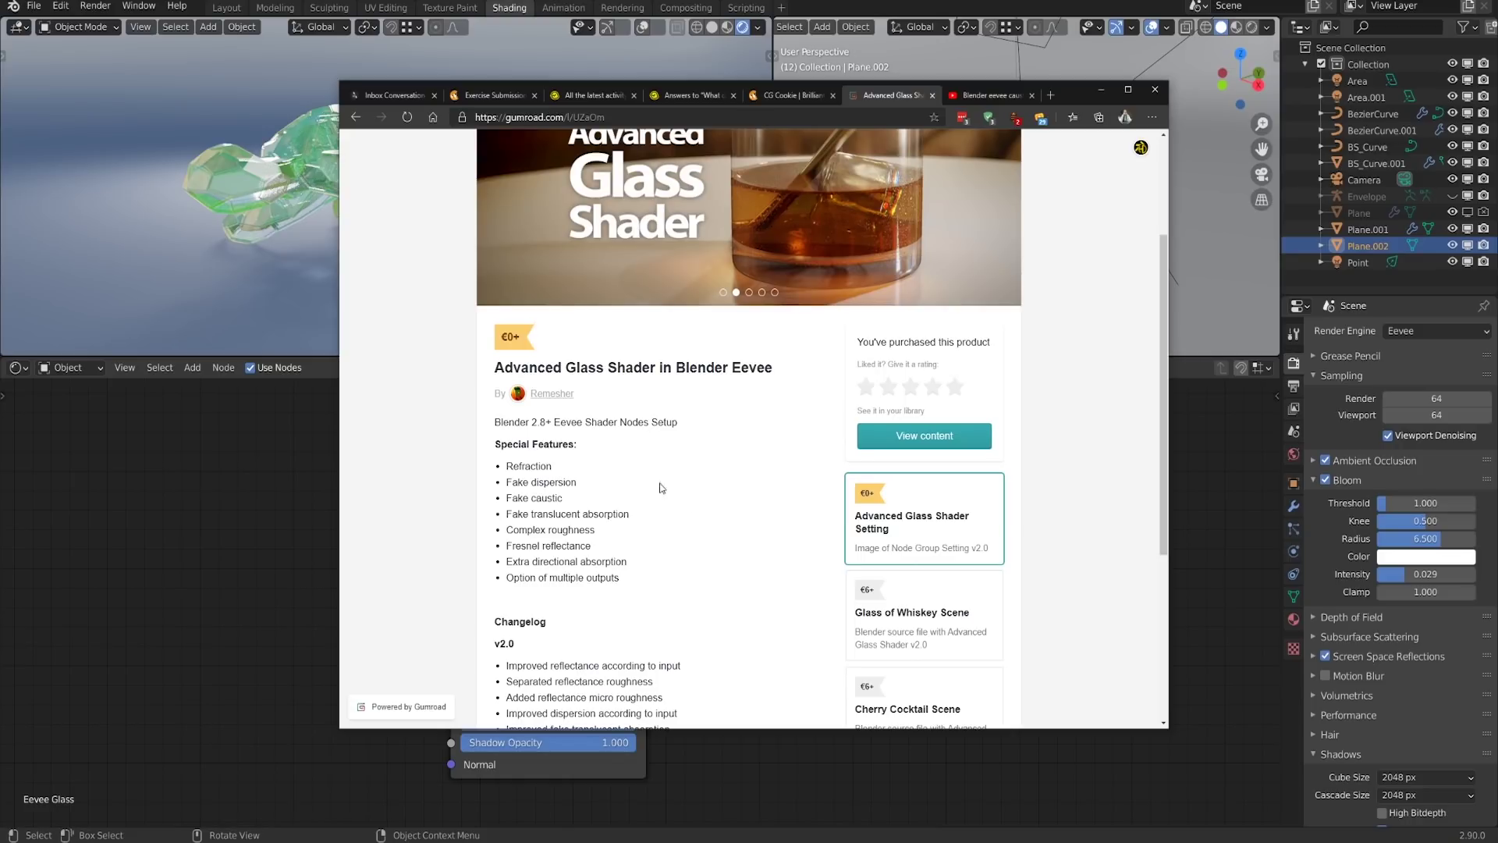
{"action": "scroll", "coordinate": [701, 505], "scroll_direction": "up", "scroll_amount": 3}
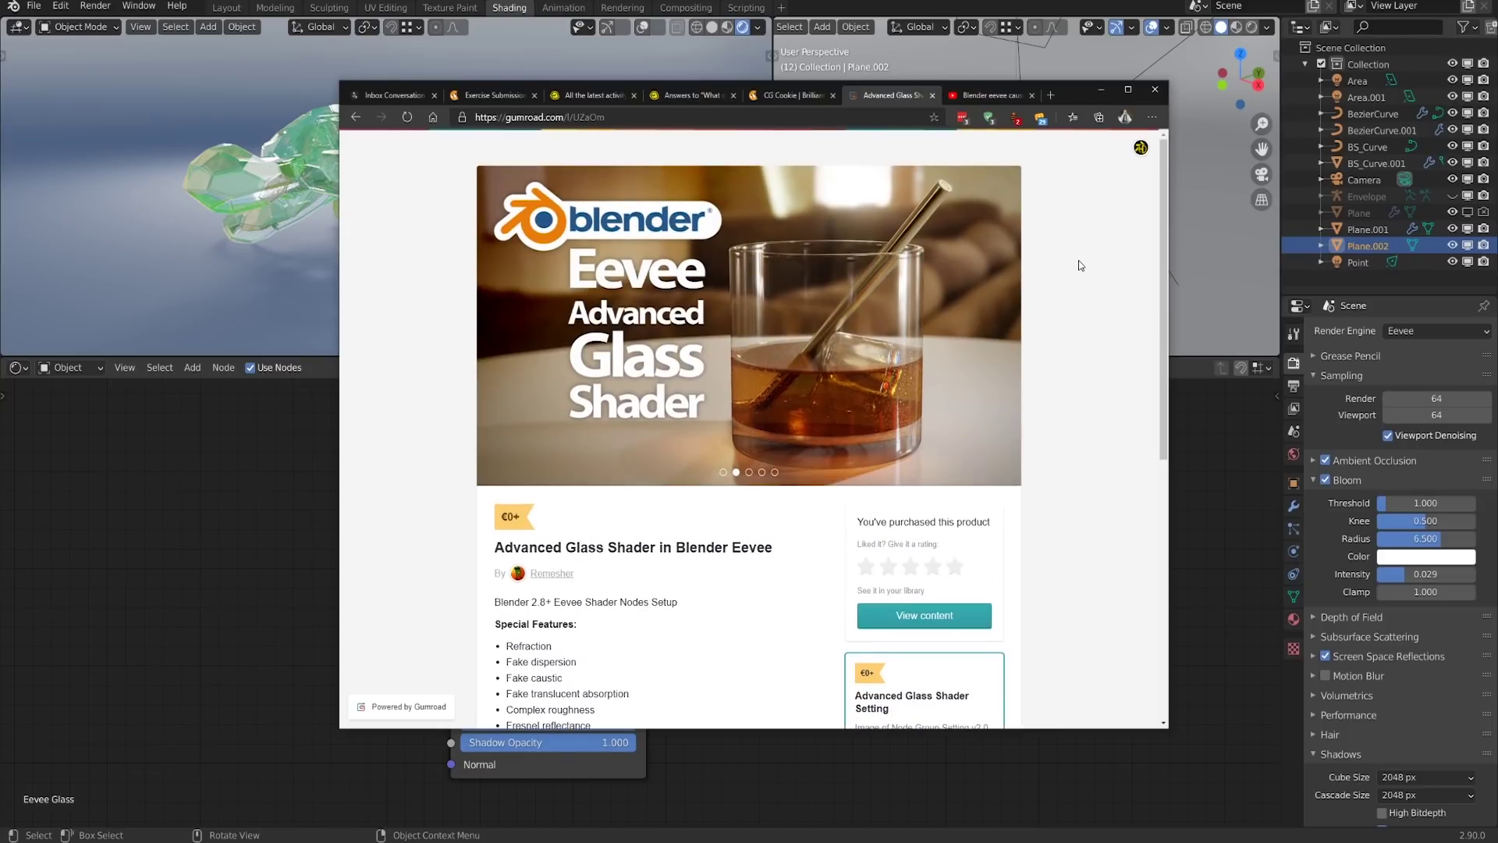
{"action": "left_click", "coordinate": [995, 94]}
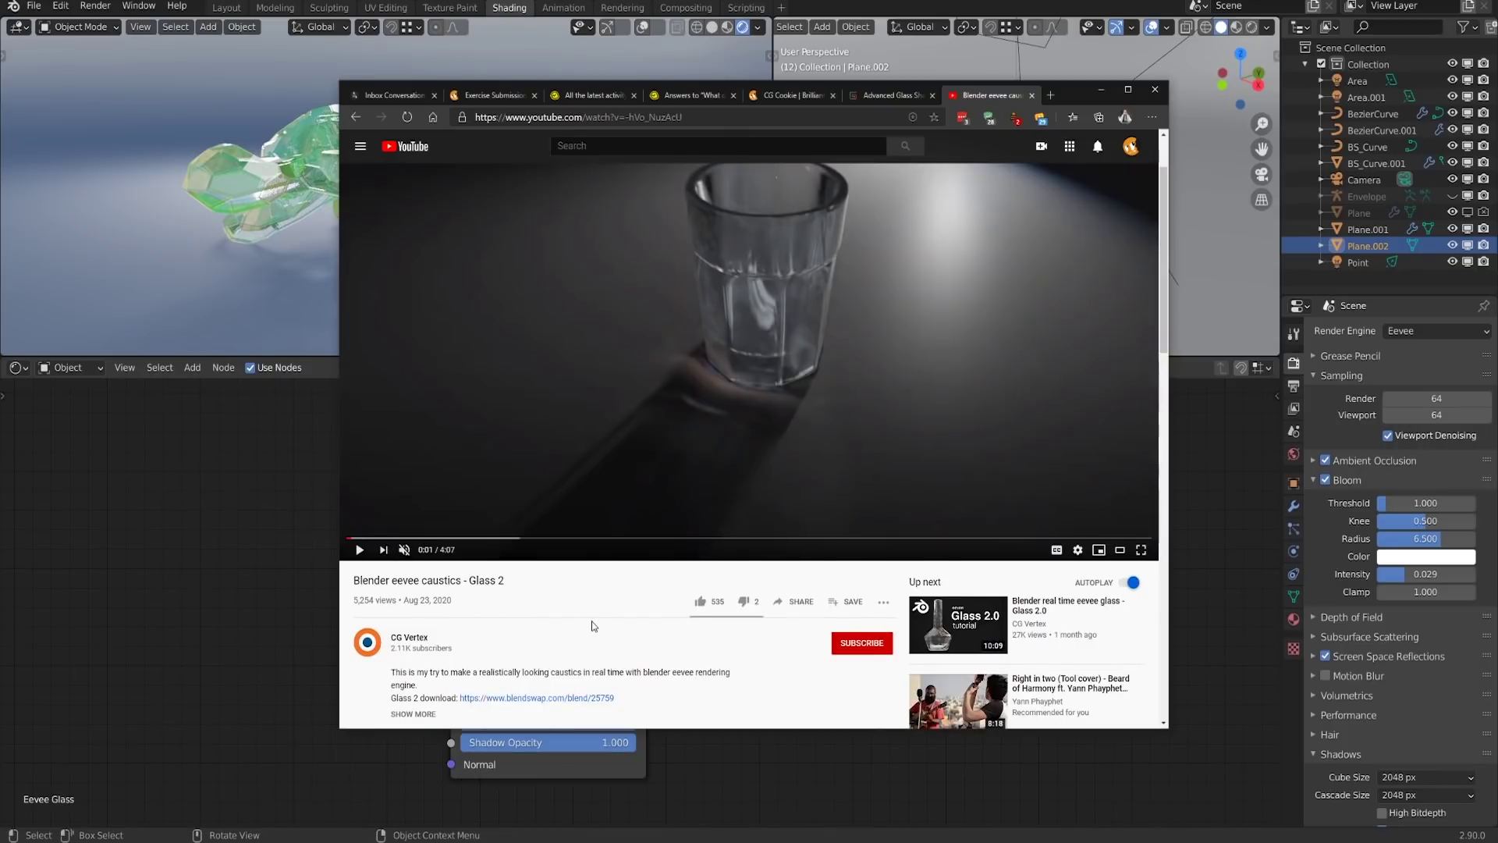
{"action": "scroll", "coordinate": [414, 648], "scroll_direction": "up", "scroll_amount": 2}
{"action": "scroll", "coordinate": [546, 667], "scroll_direction": "down", "scroll_amount": 2}
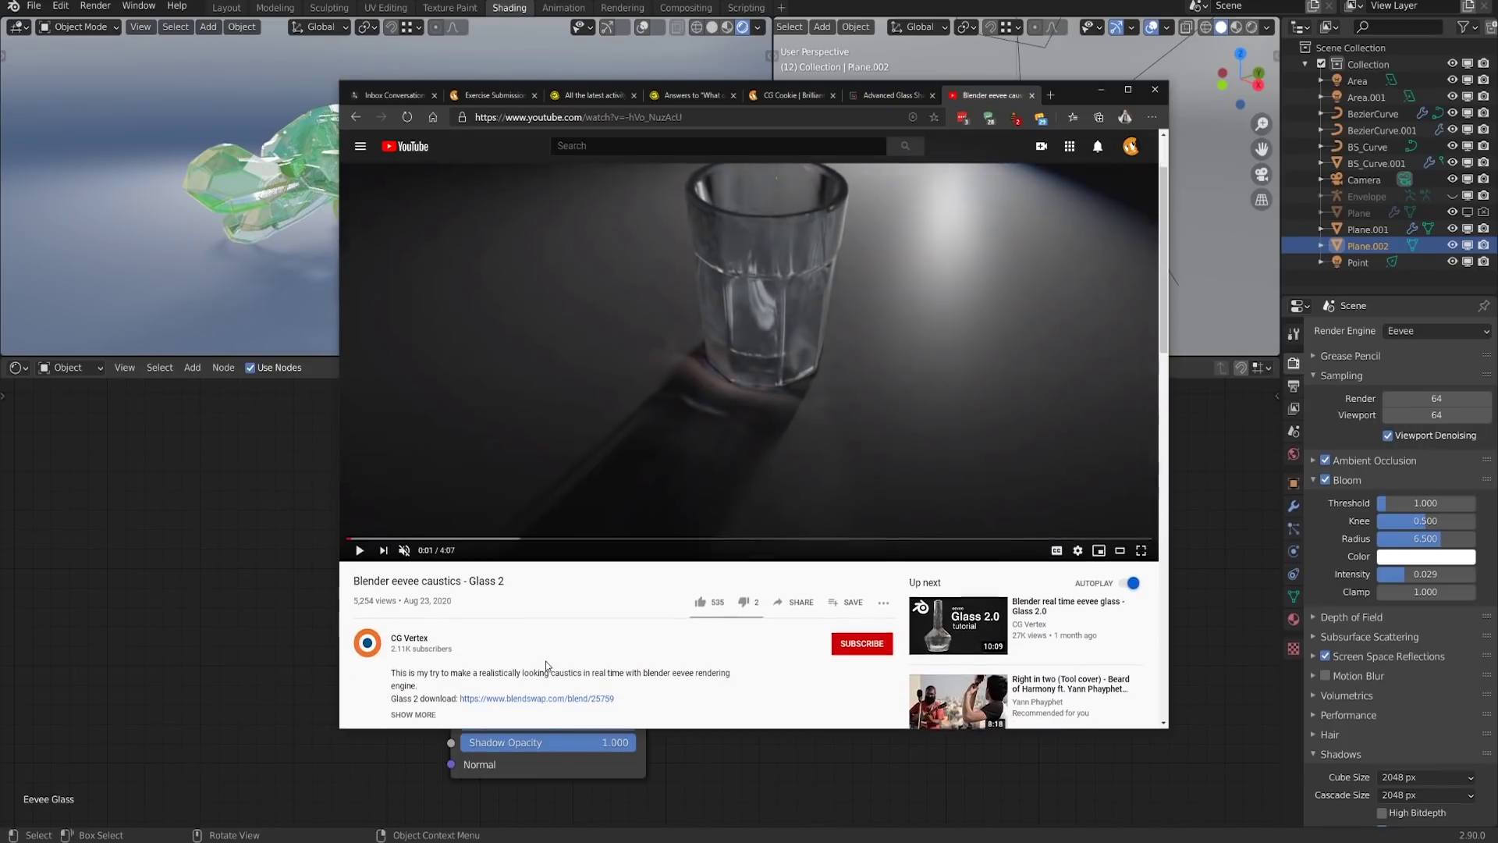
{"action": "scroll", "coordinate": [619, 606], "scroll_direction": "up", "scroll_amount": 2}
{"action": "scroll", "coordinate": [625, 605], "scroll_direction": "down", "scroll_amount": 2}
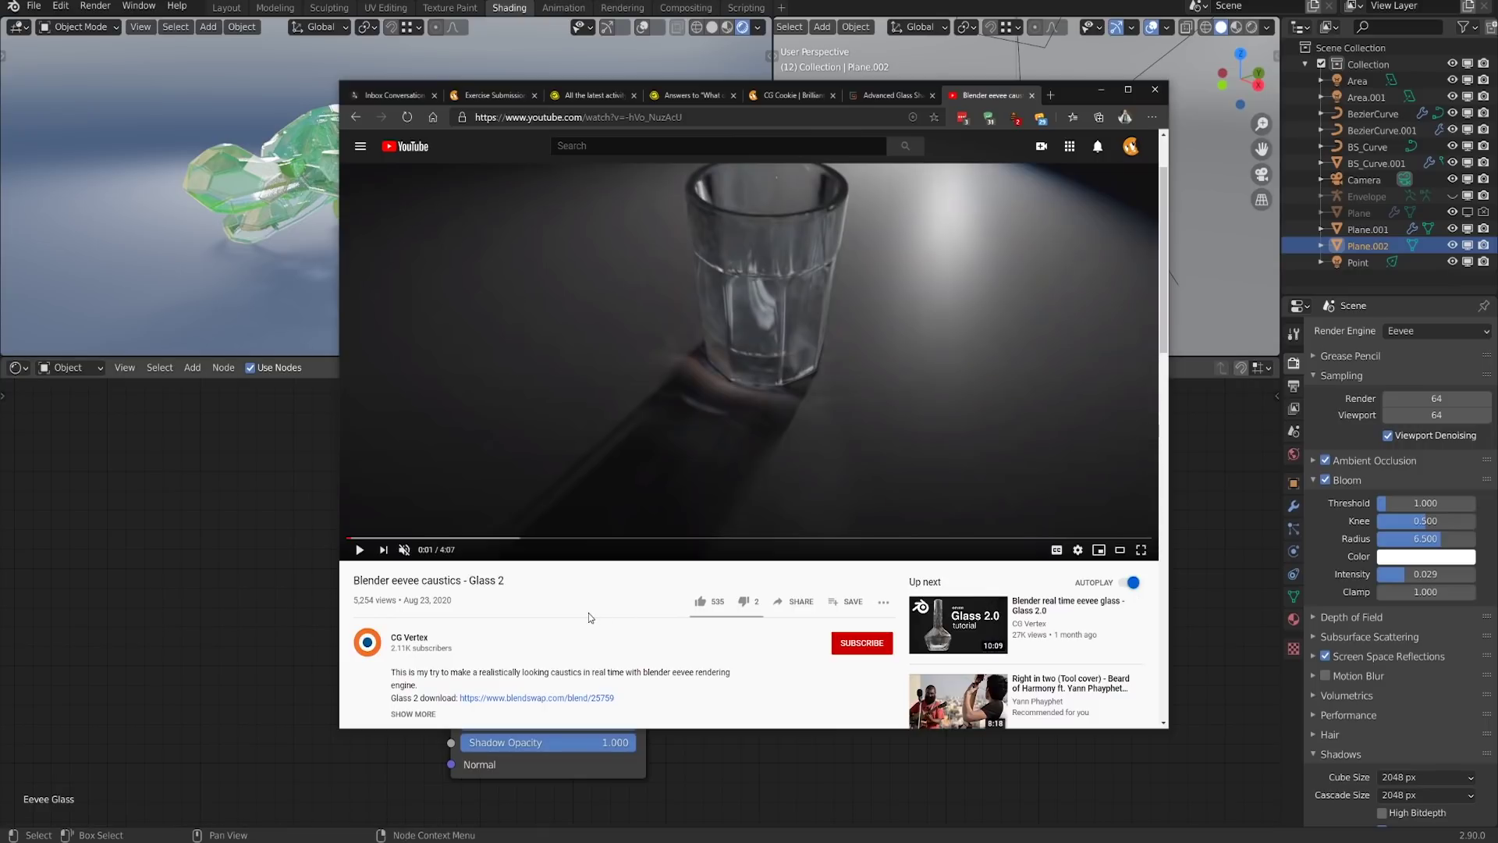
{"action": "scroll", "coordinate": [585, 602], "scroll_direction": "up", "scroll_amount": 2}
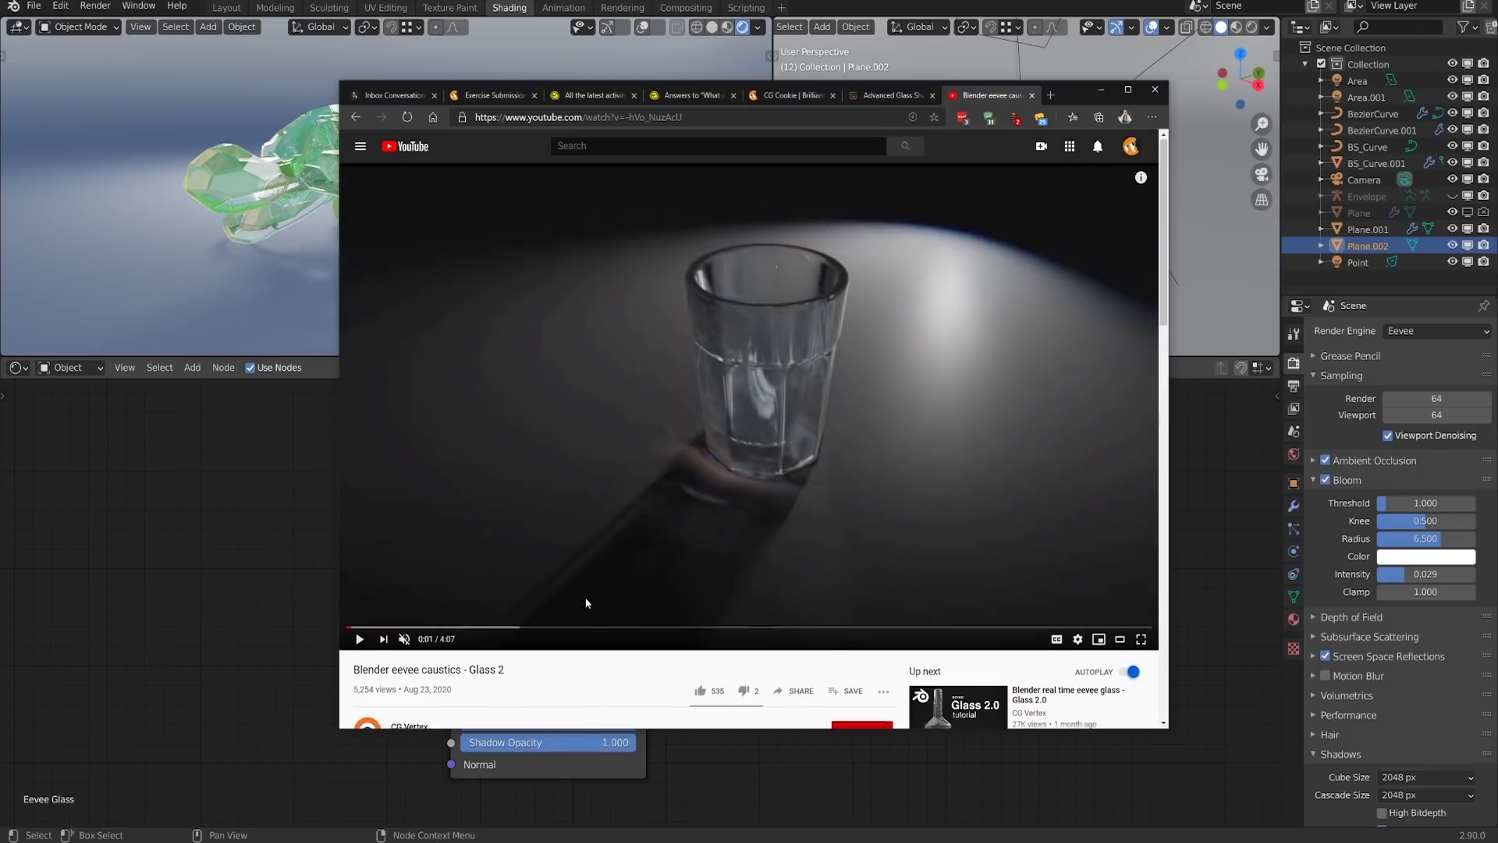
{"action": "left_click", "coordinate": [671, 459]}
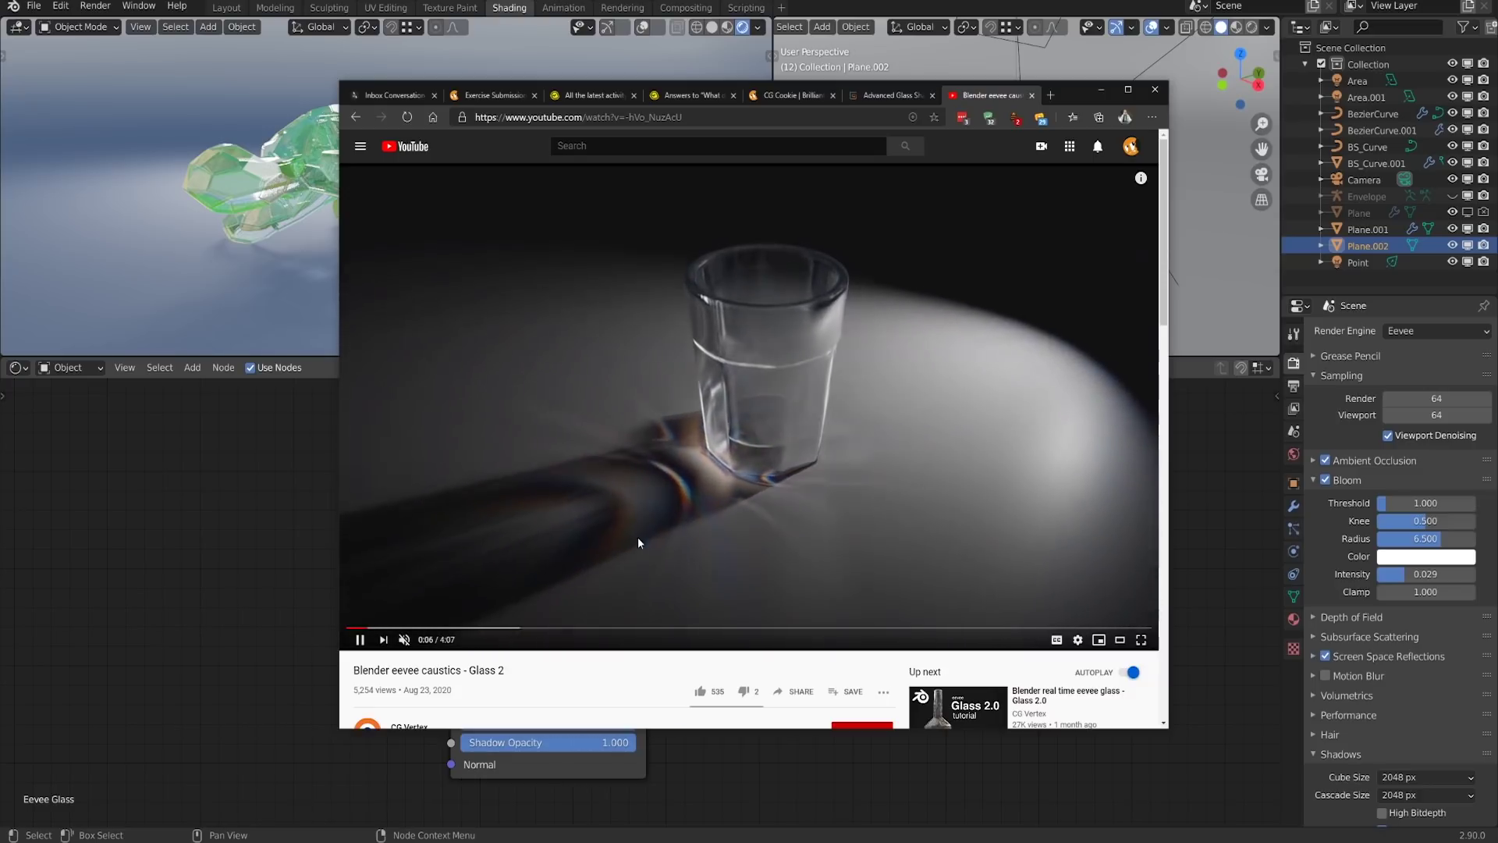
{"action": "left_click", "coordinate": [639, 538]}
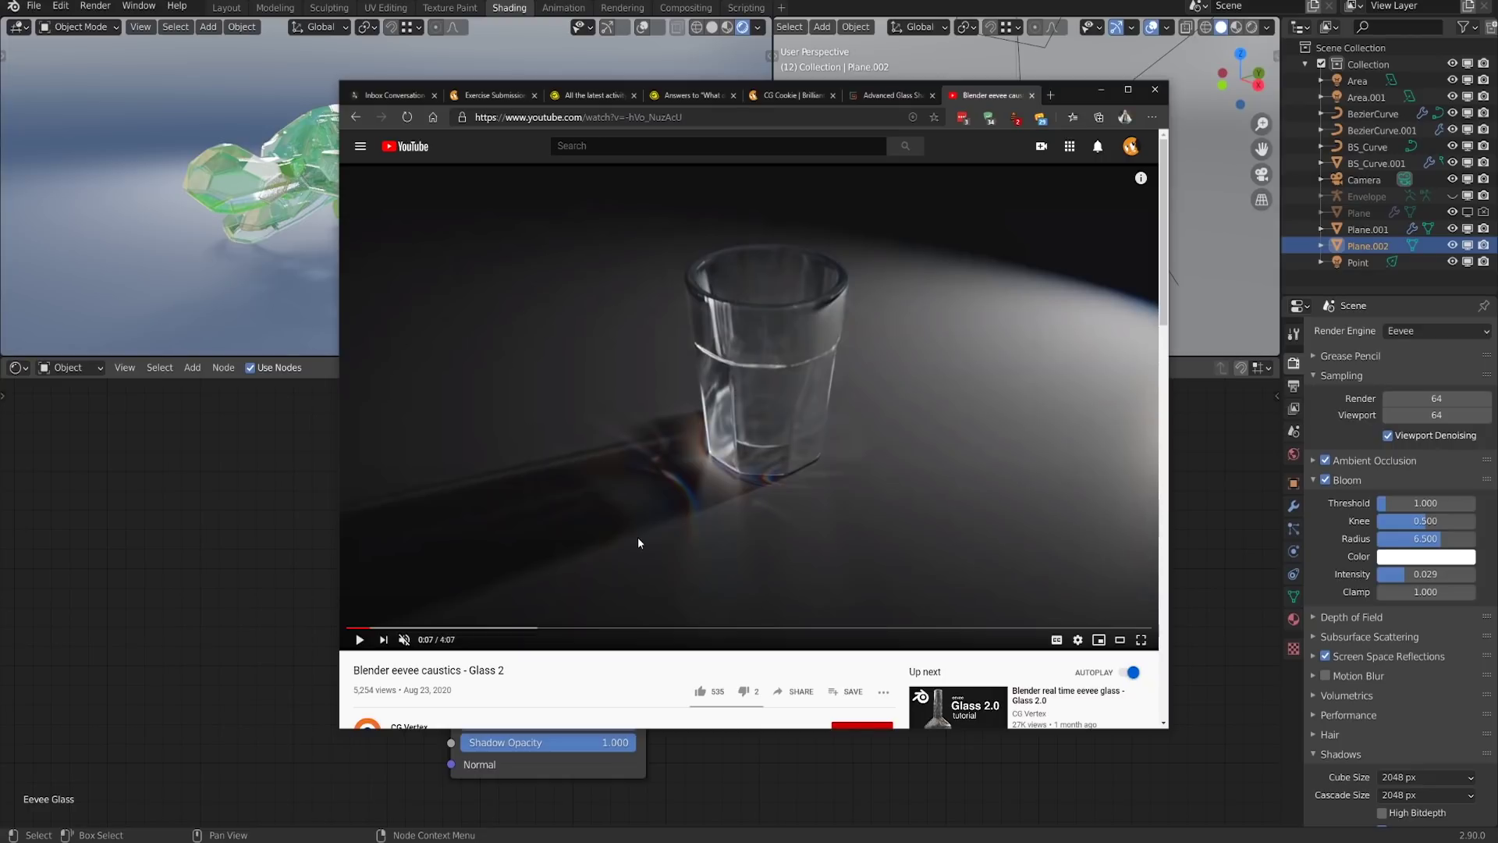
Switch back to Blender, select the spot light above the glass turtle, and set its power to 500 W
{"action": "key", "text": "alt+Tab"}
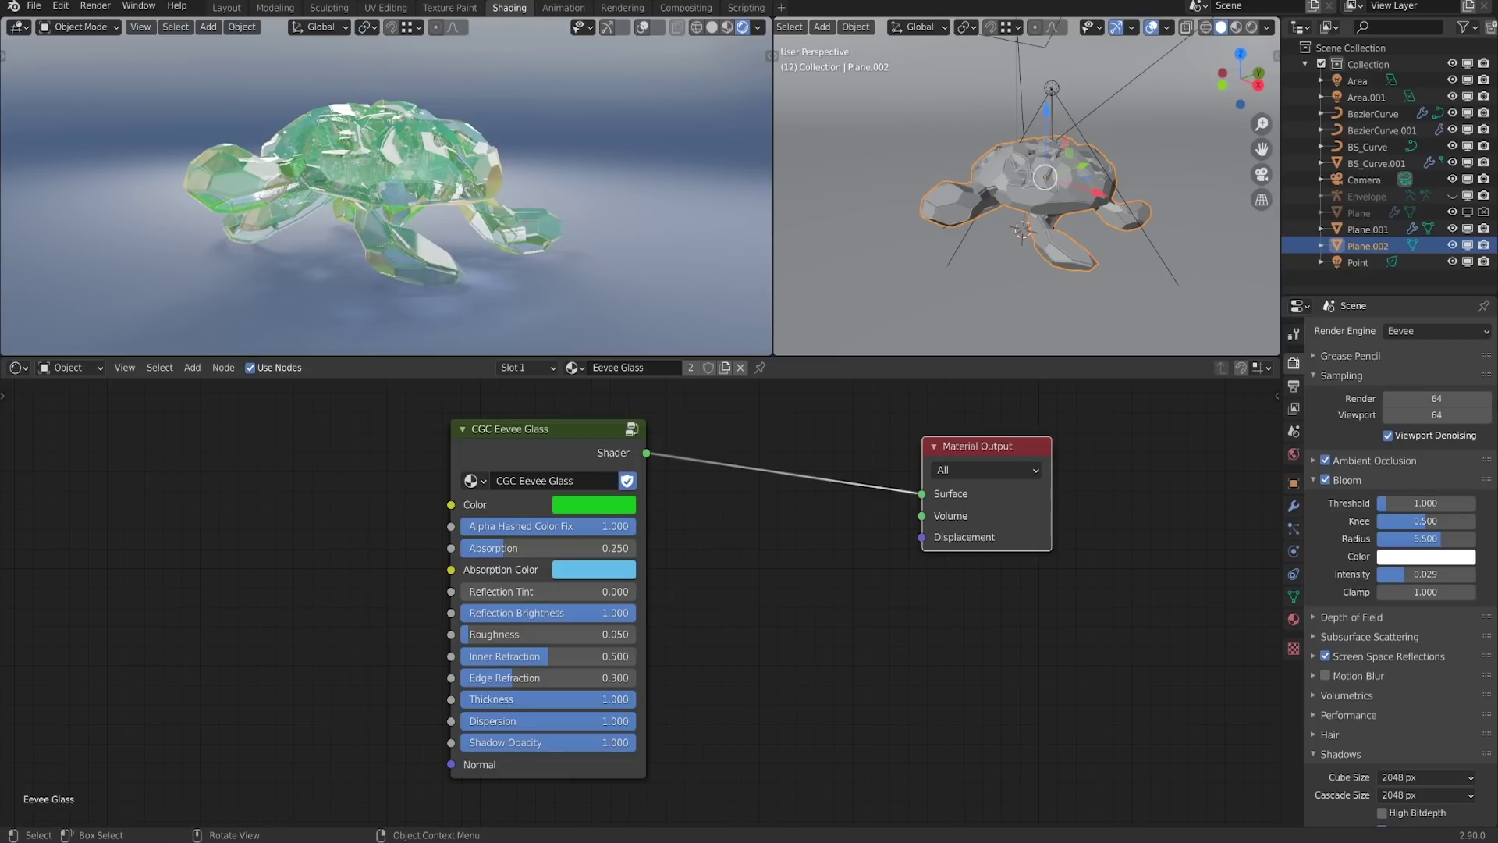
{"action": "middle_click_drag", "start_coordinate": [597, 233], "coordinate": [508, 246]}
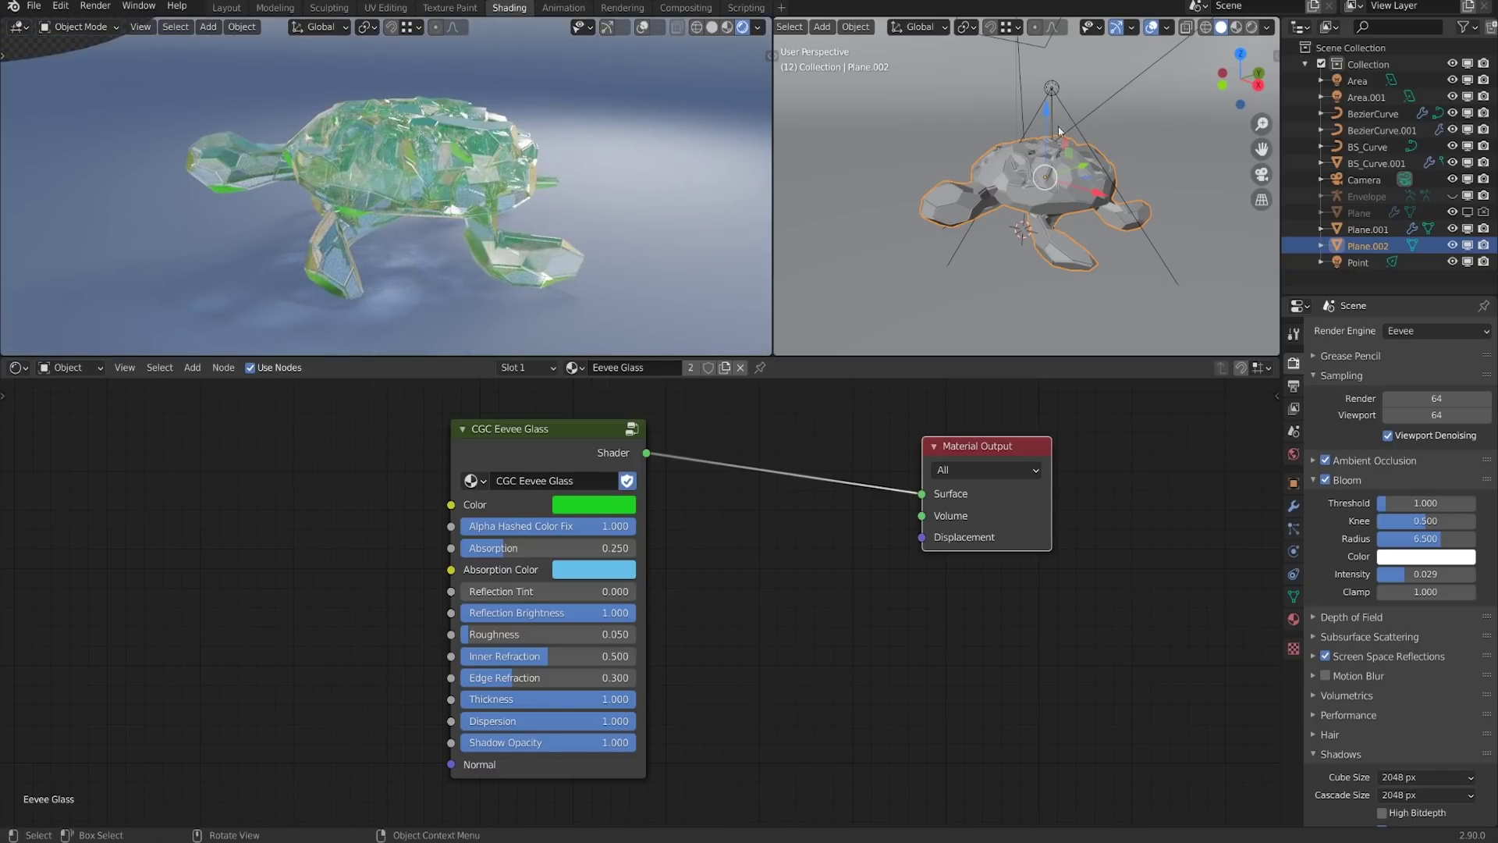
{"action": "left_click", "coordinate": [1051, 96]}
{"action": "middle_click_drag", "start_coordinate": [1136, 139], "coordinate": [1073, 181]}
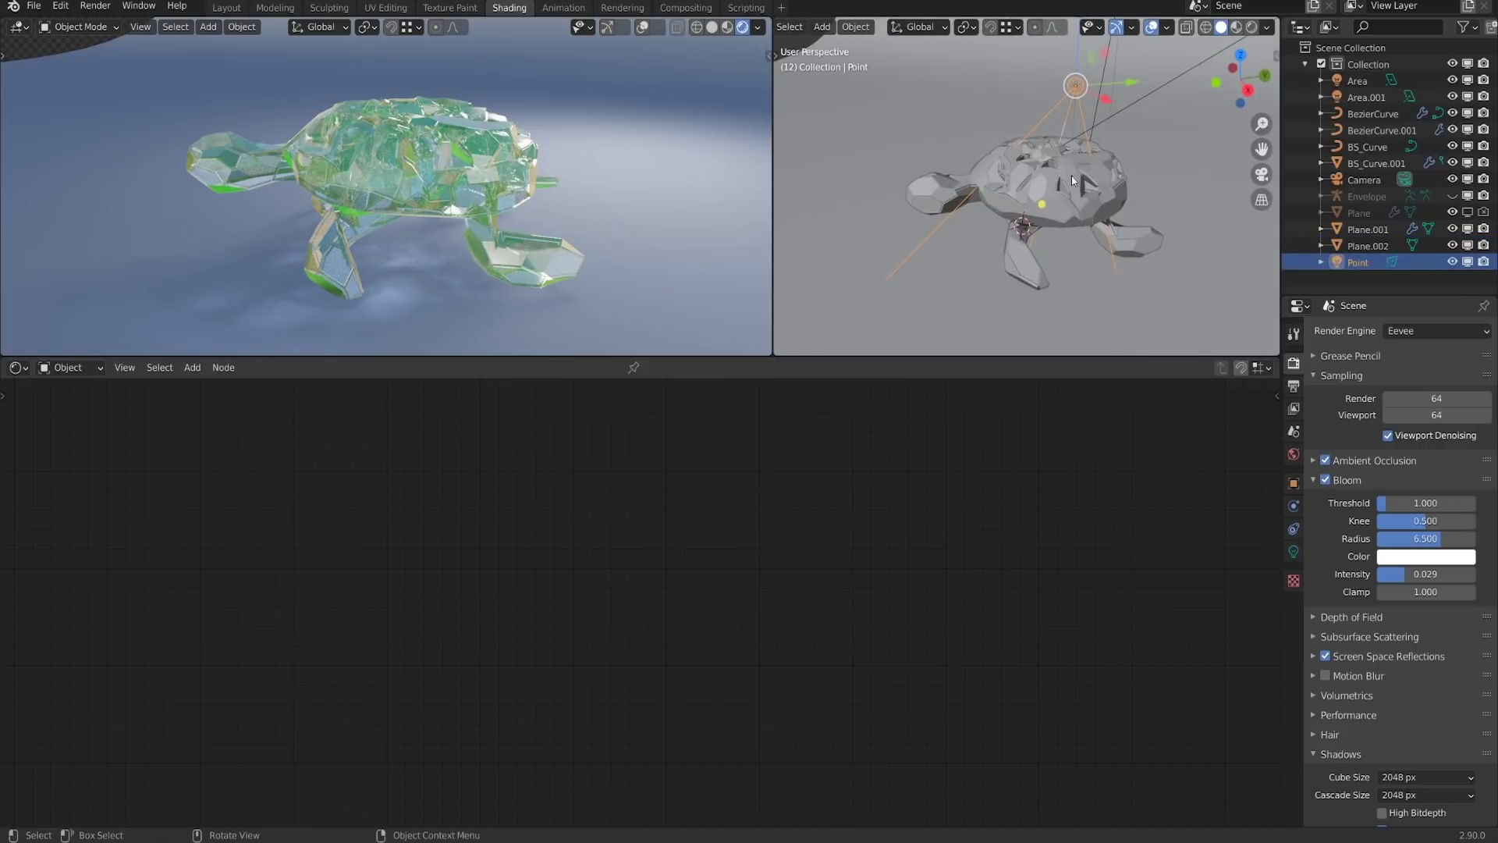
{"action": "middle_click_drag", "start_coordinate": [369, 292], "coordinate": [402, 205]}
{"action": "middle_click_drag", "start_coordinate": [437, 149], "coordinate": [462, 110]}
{"action": "mouse_move", "coordinate": [445, 272]}
{"action": "middle_mouse_down"}
{"action": "mouse_move", "coordinate": [395, 281]}
{"action": "mouse_move", "coordinate": [450, 282]}
{"action": "middle_mouse_up"}
{"action": "middle_click_drag", "start_coordinate": [1155, 163], "coordinate": [1051, 183]}
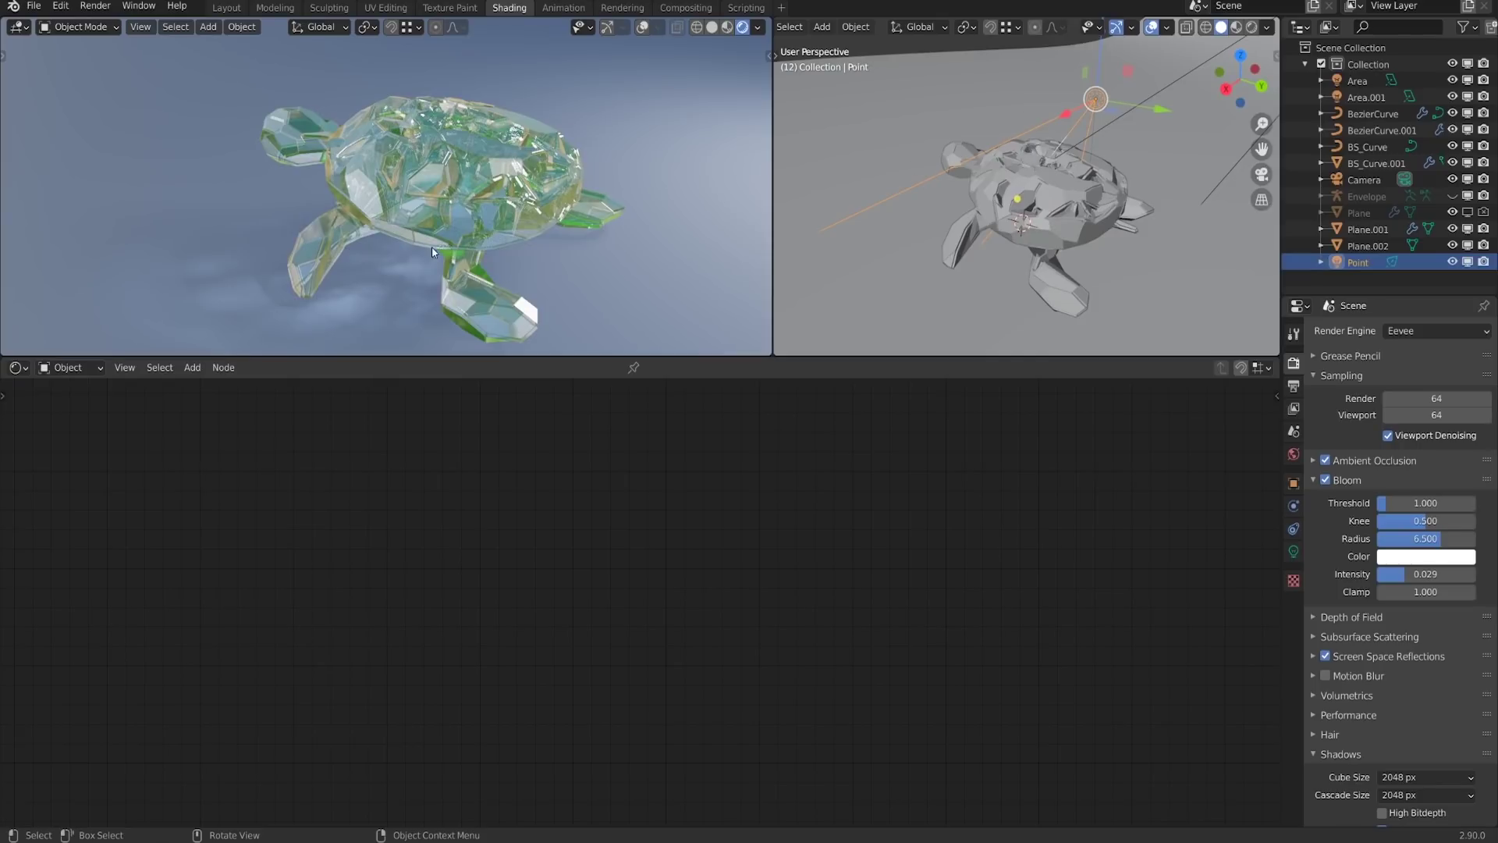
{"action": "middle_click_drag", "start_coordinate": [433, 251], "coordinate": [426, 147]}
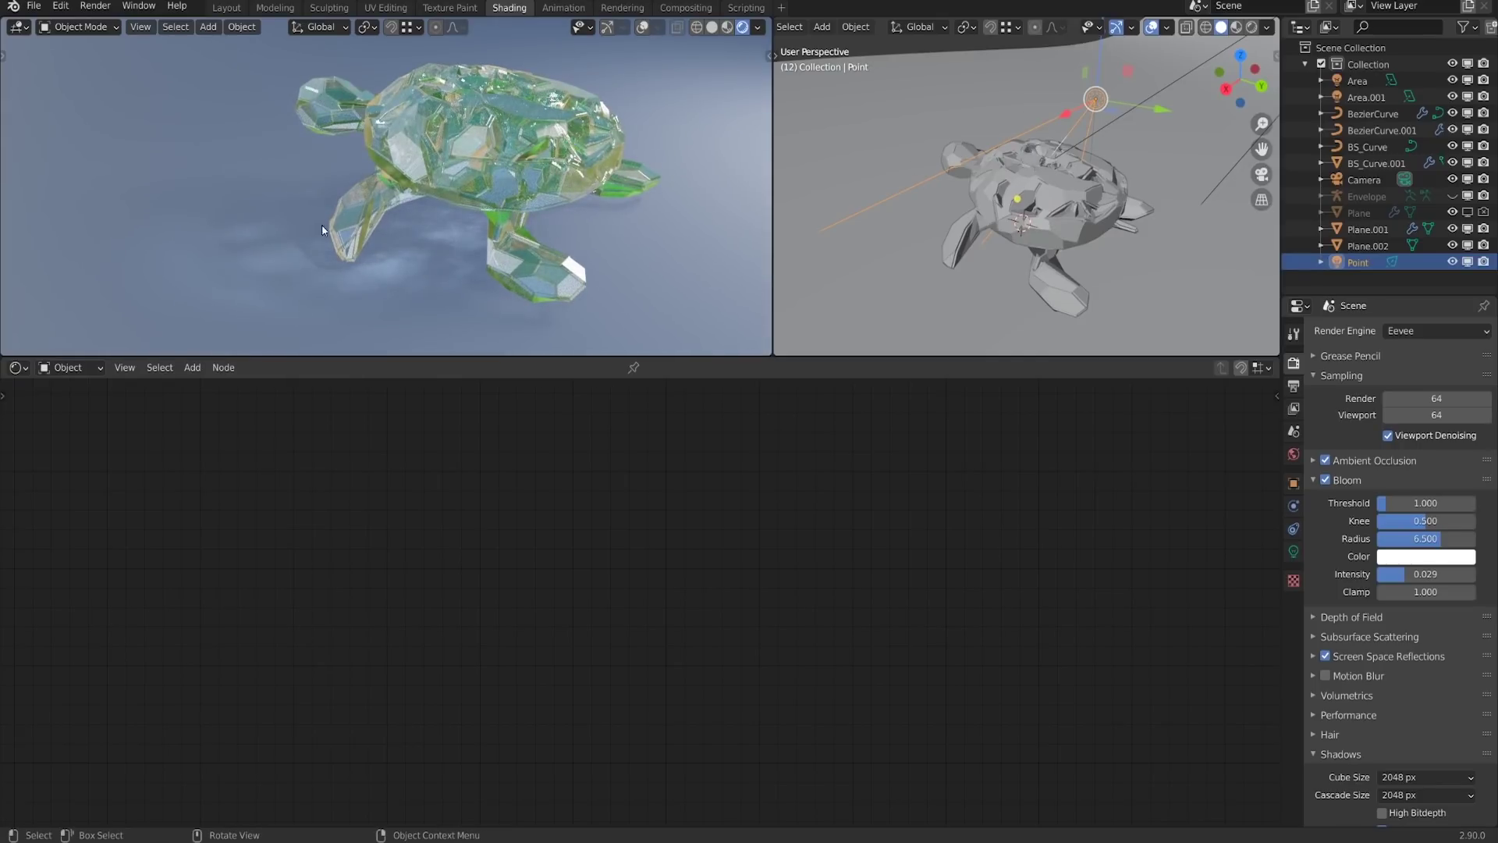
{"action": "left_click", "coordinate": [1294, 552]}
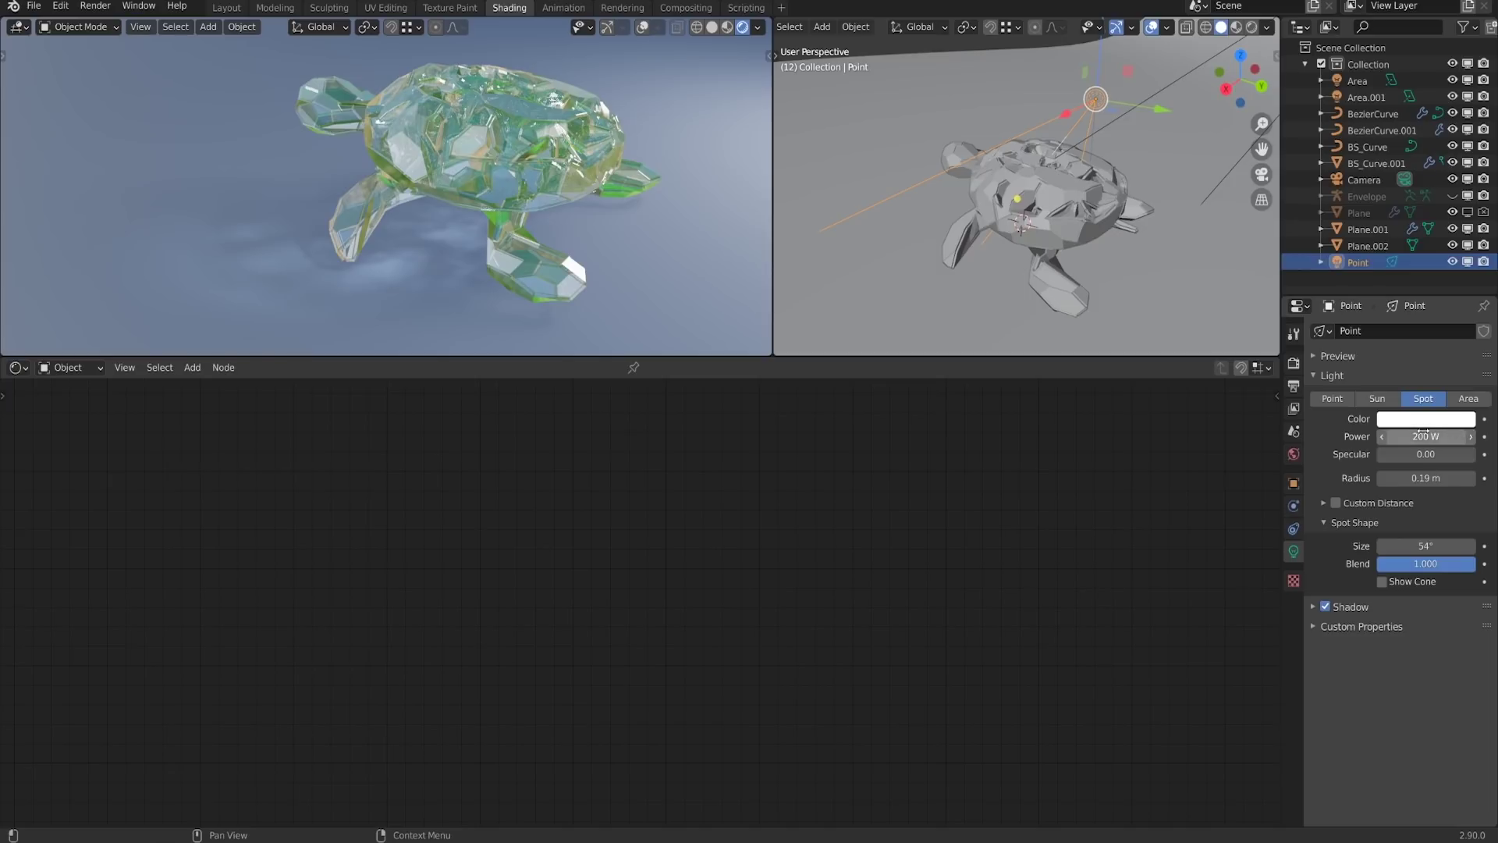
{"action": "left_click", "coordinate": [1422, 436]}
{"action": "type", "text": "50"}
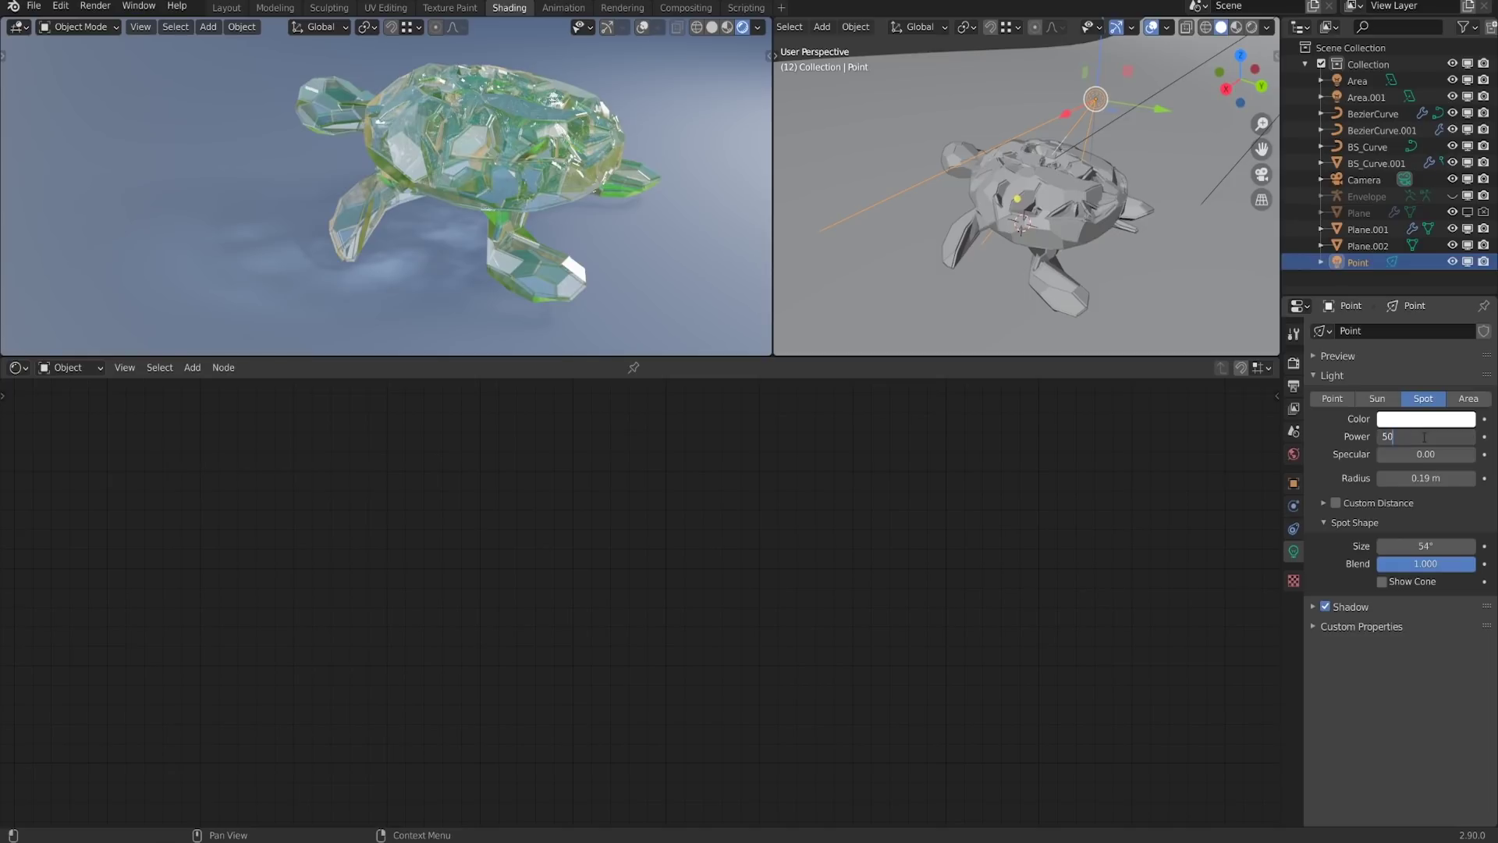
{"action": "type", "text": "0 W"}
{"action": "key", "text": "Return"}
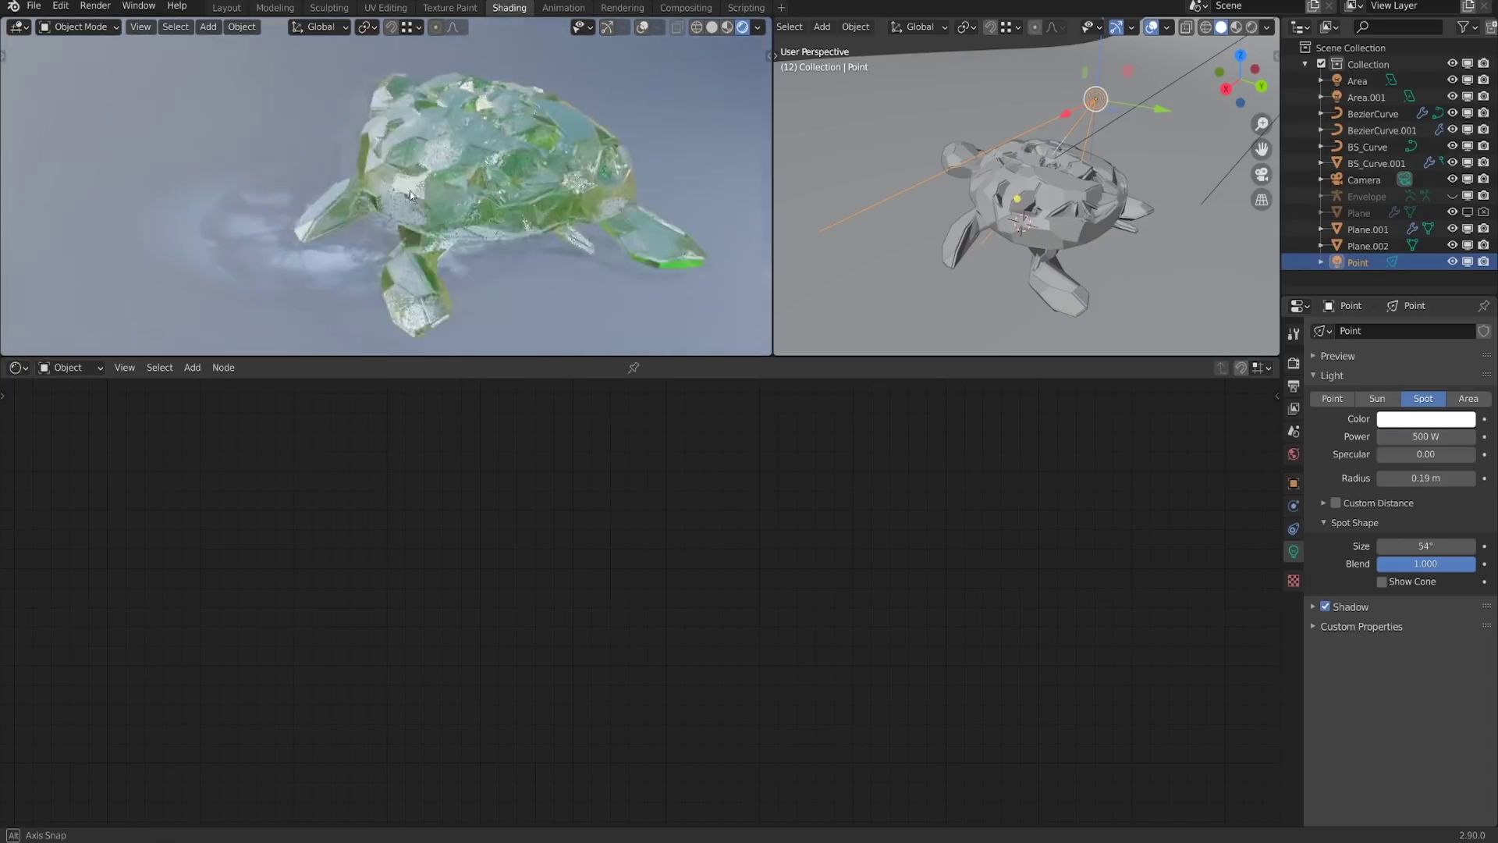
Rotate the spot light slightly to shift the fake caustics pattern on the floor beneath the turtle
{"action": "middle_click_drag", "start_coordinate": [1076, 224], "coordinate": [1122, 217]}
{"action": "key", "text": "r"}
{"action": "left_click", "coordinate": [1081, 256]}
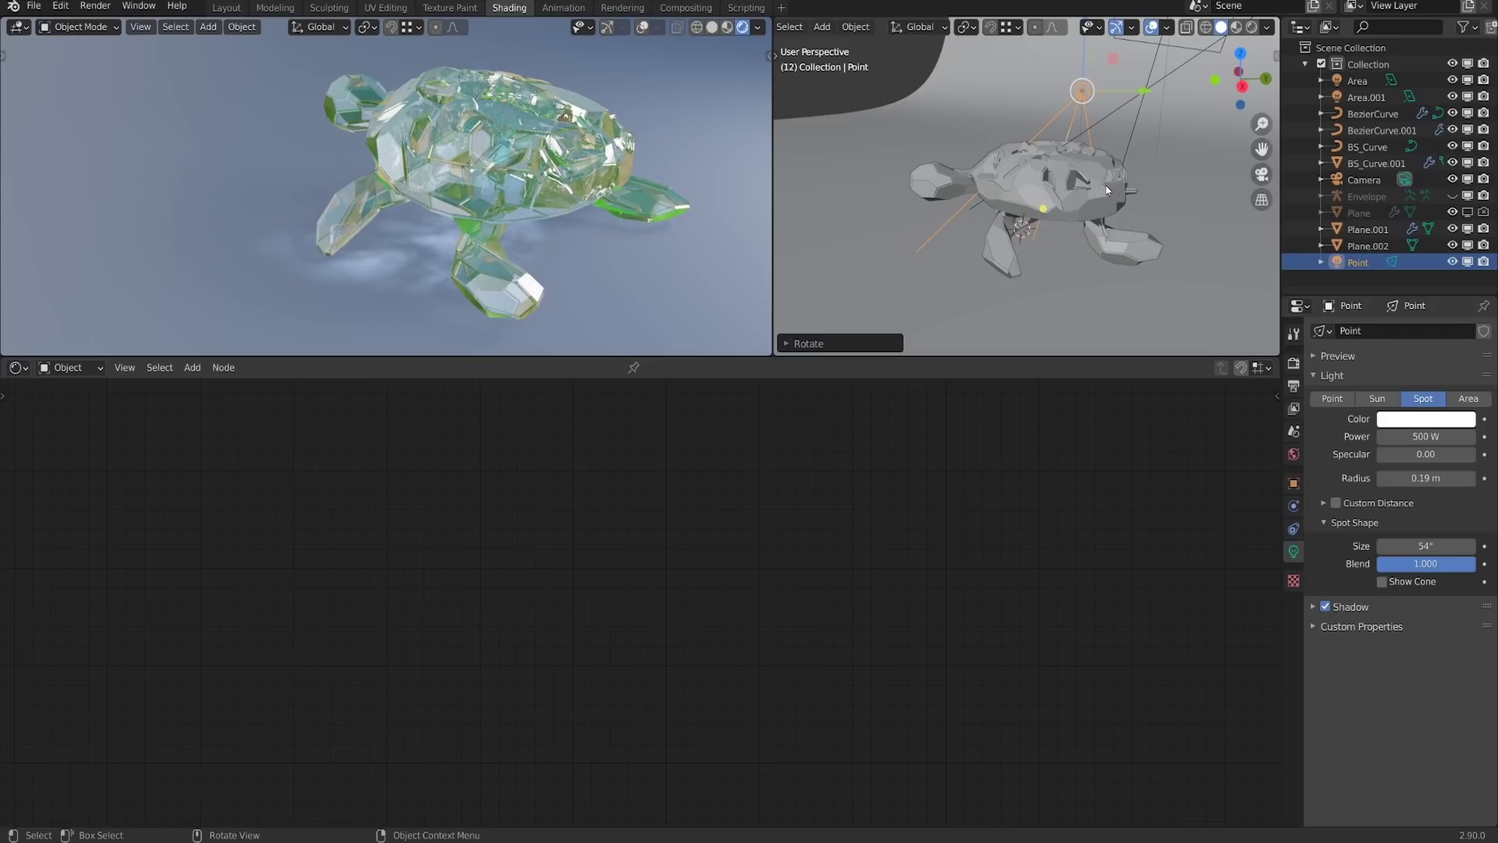
{"action": "middle_click_drag", "start_coordinate": [935, 191], "coordinate": [955, 186]}
{"action": "middle_click_drag", "start_coordinate": [446, 201], "coordinate": [569, 203]}
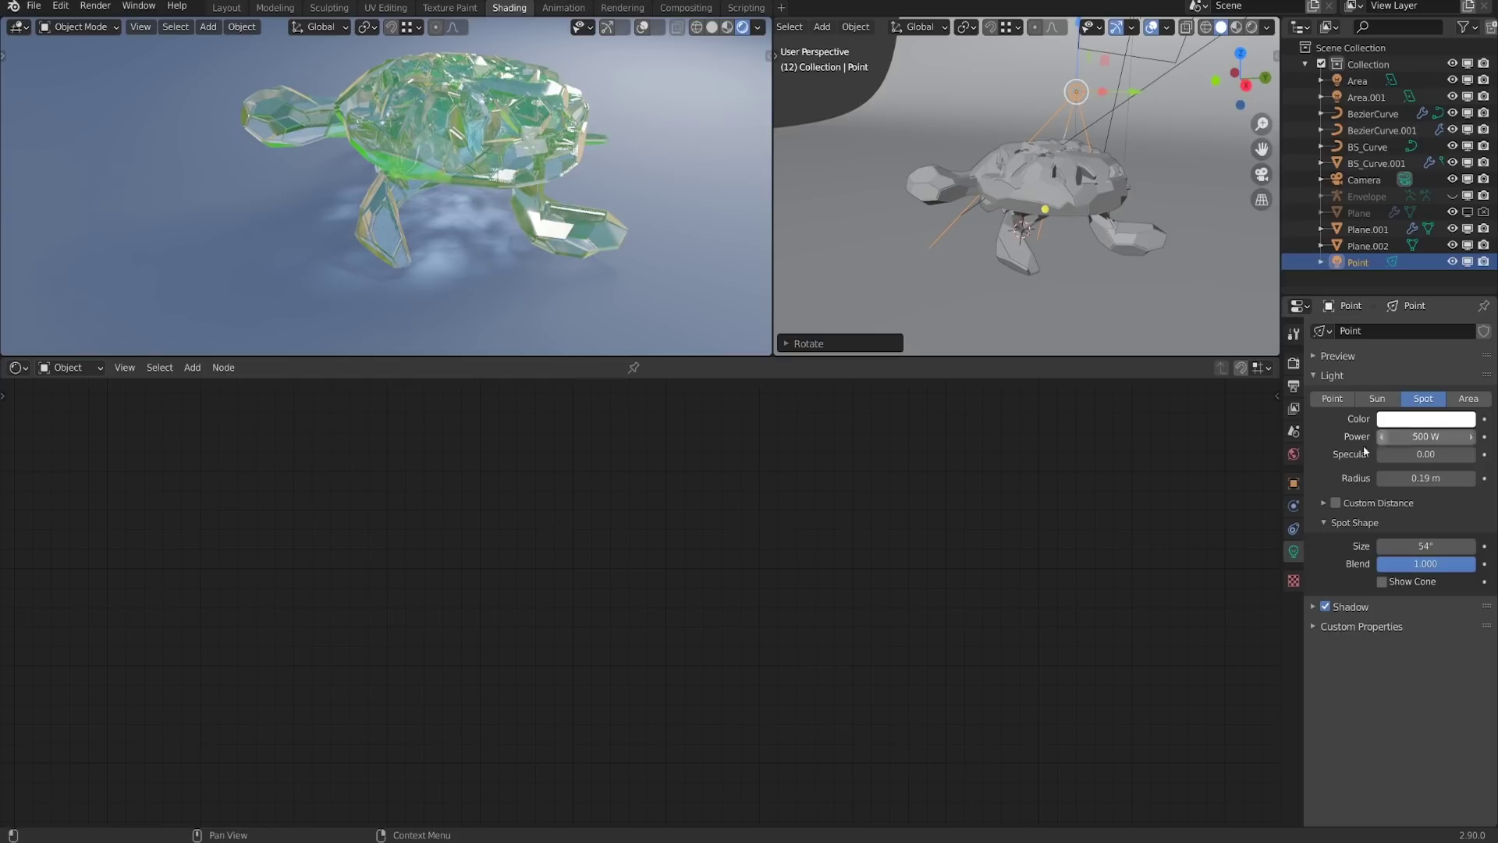
Enable the spot light's Custom Distance, try a distance of 0 m, and set it to 6 m
{"action": "left_click", "coordinate": [1336, 503]}
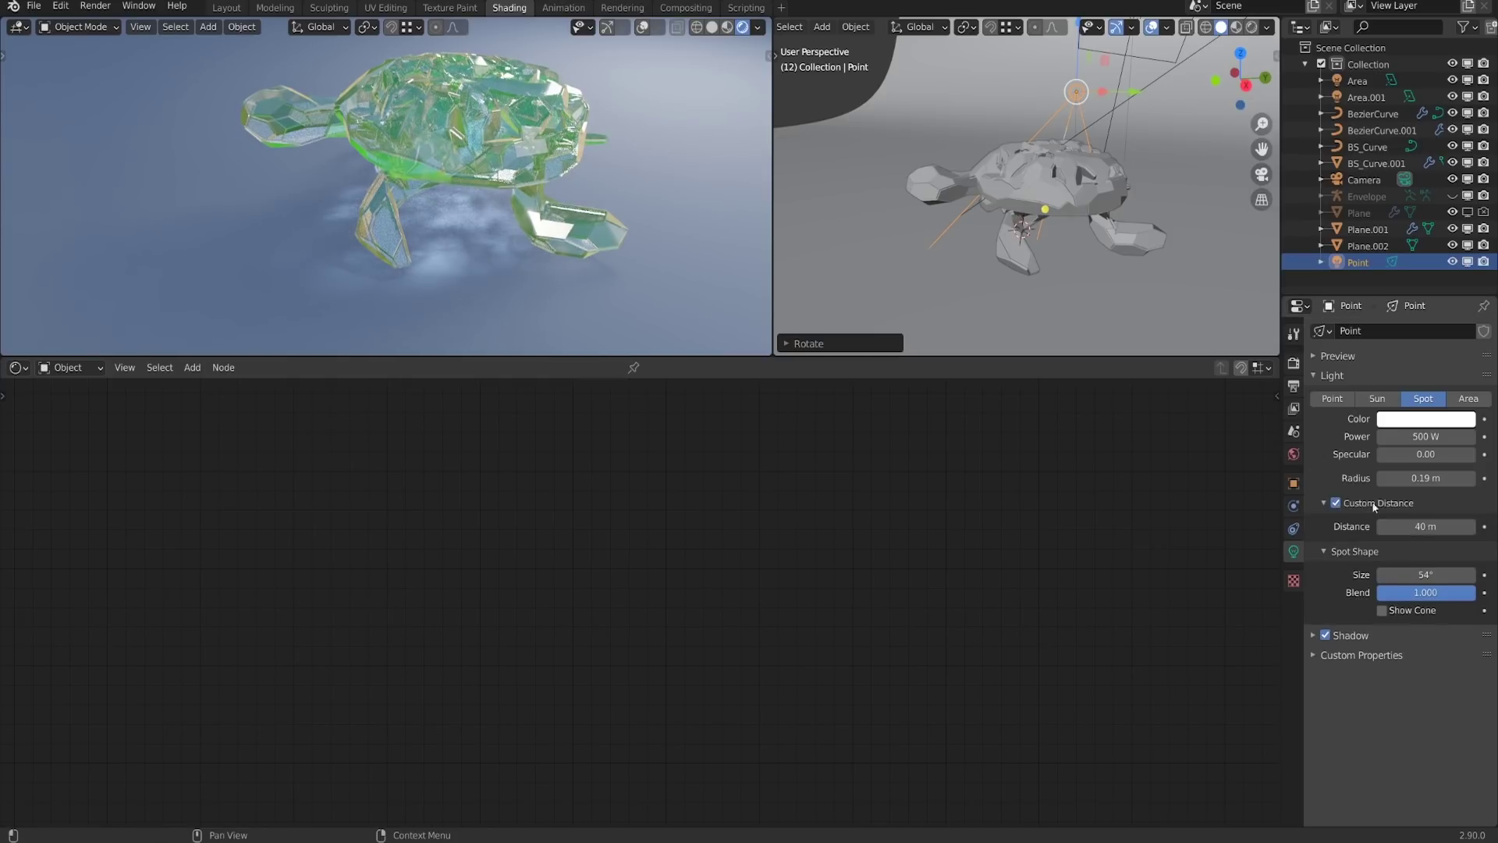
{"action": "left_click", "coordinate": [1432, 526]}
{"action": "type", "text": "0"}
{"action": "key", "text": "Return"}
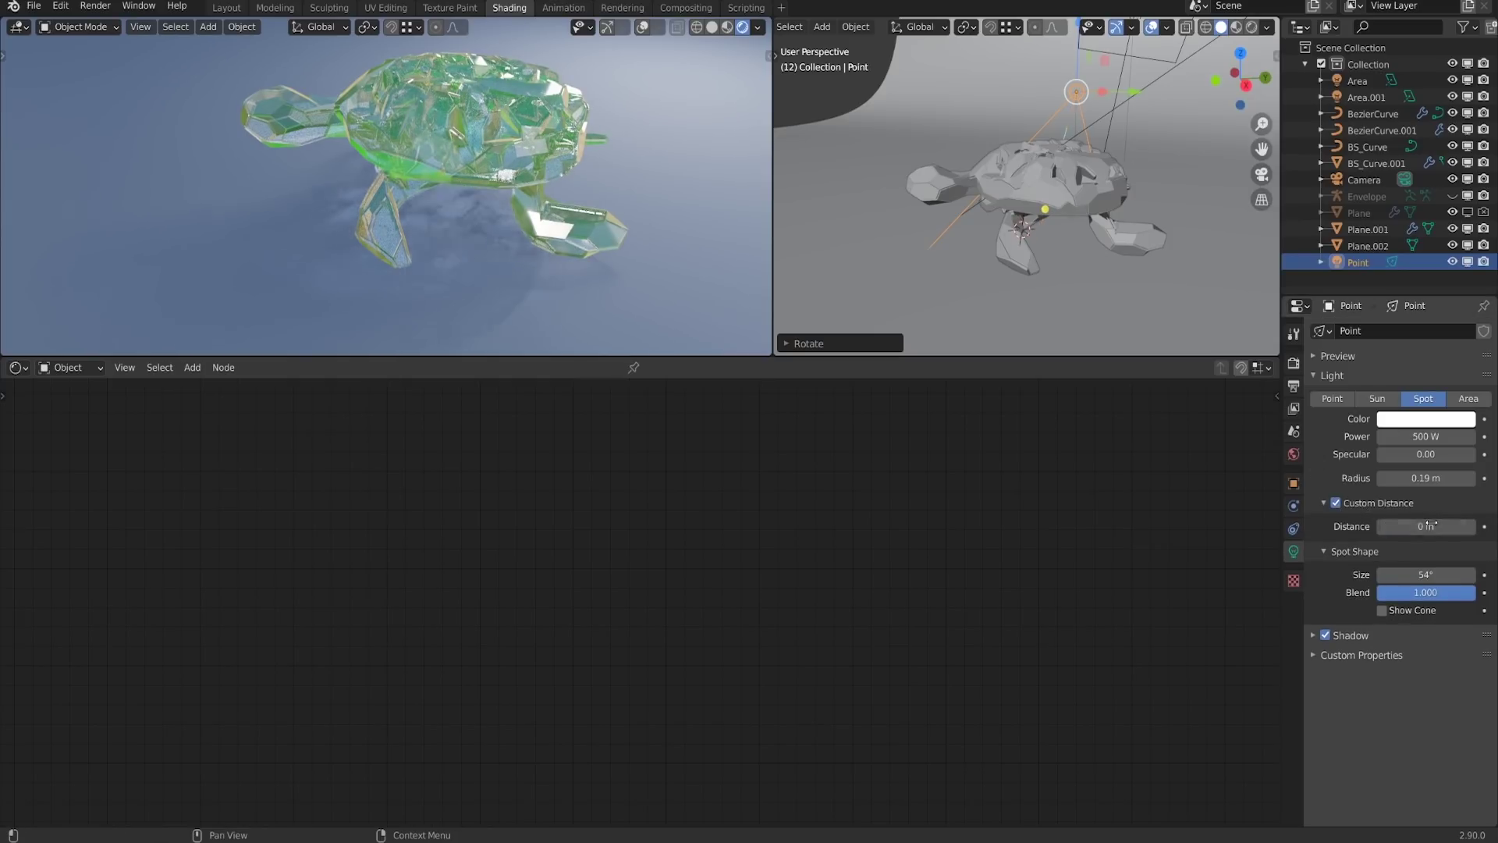
{"action": "left_click_drag", "start_coordinate": [1432, 526], "coordinate": [1484, 526]}
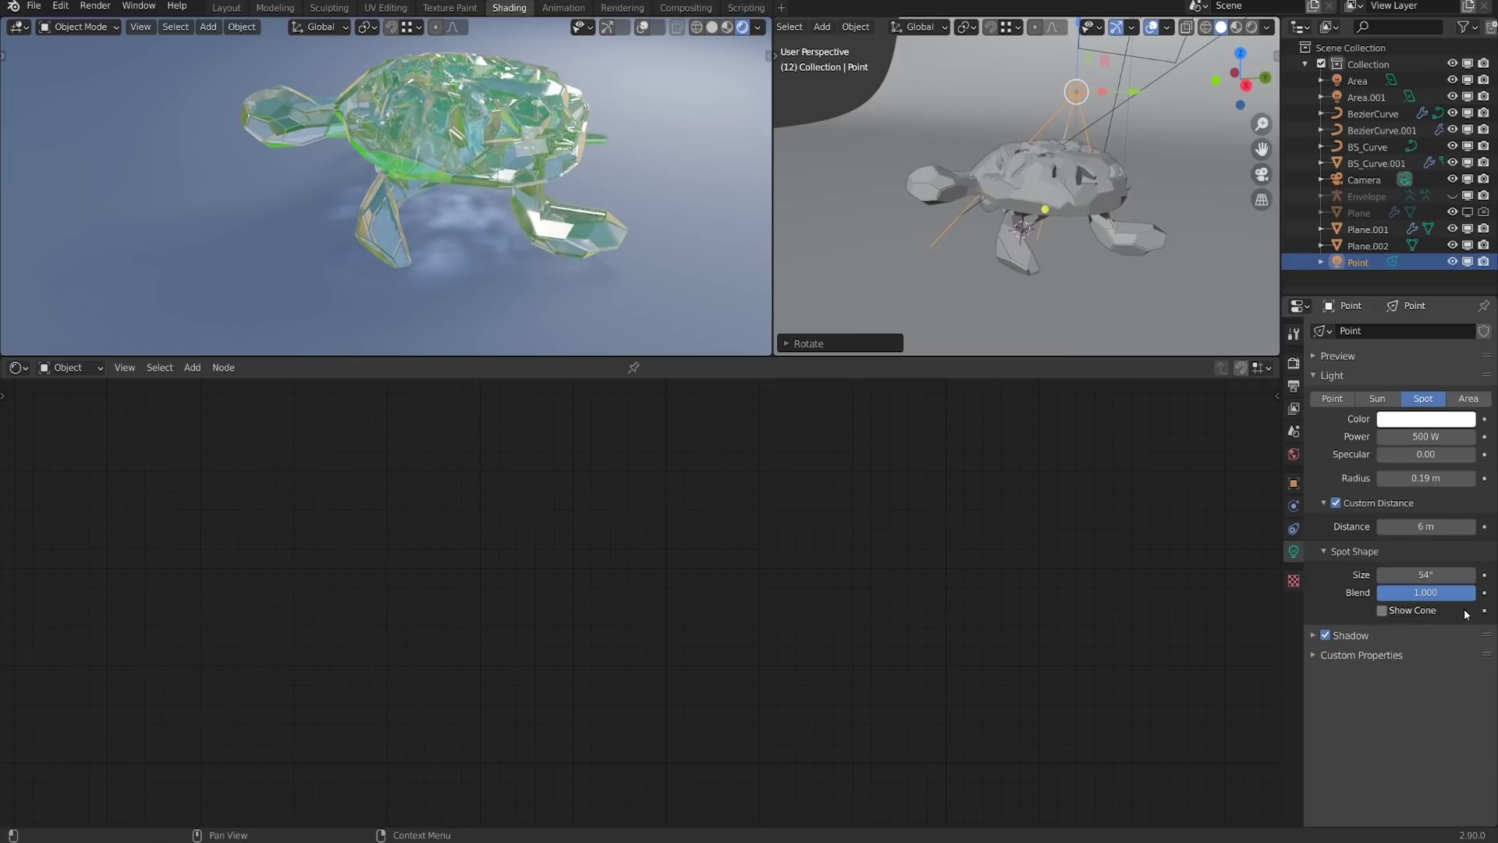
Set the spot light's size to 53.3° and its Specular to 1.00, comparing the highlights on the turtle
{"action": "mouse_move", "coordinate": [1453, 574]}
{"action": "left_mouse_down"}
{"action": "mouse_move", "coordinate": [1434, 575]}
{"action": "mouse_move", "coordinate": [1474, 574]}
{"action": "mouse_move", "coordinate": [1445, 593]}
{"action": "left_mouse_up"}
{"action": "middle_click_drag", "start_coordinate": [546, 227], "coordinate": [481, 219]}
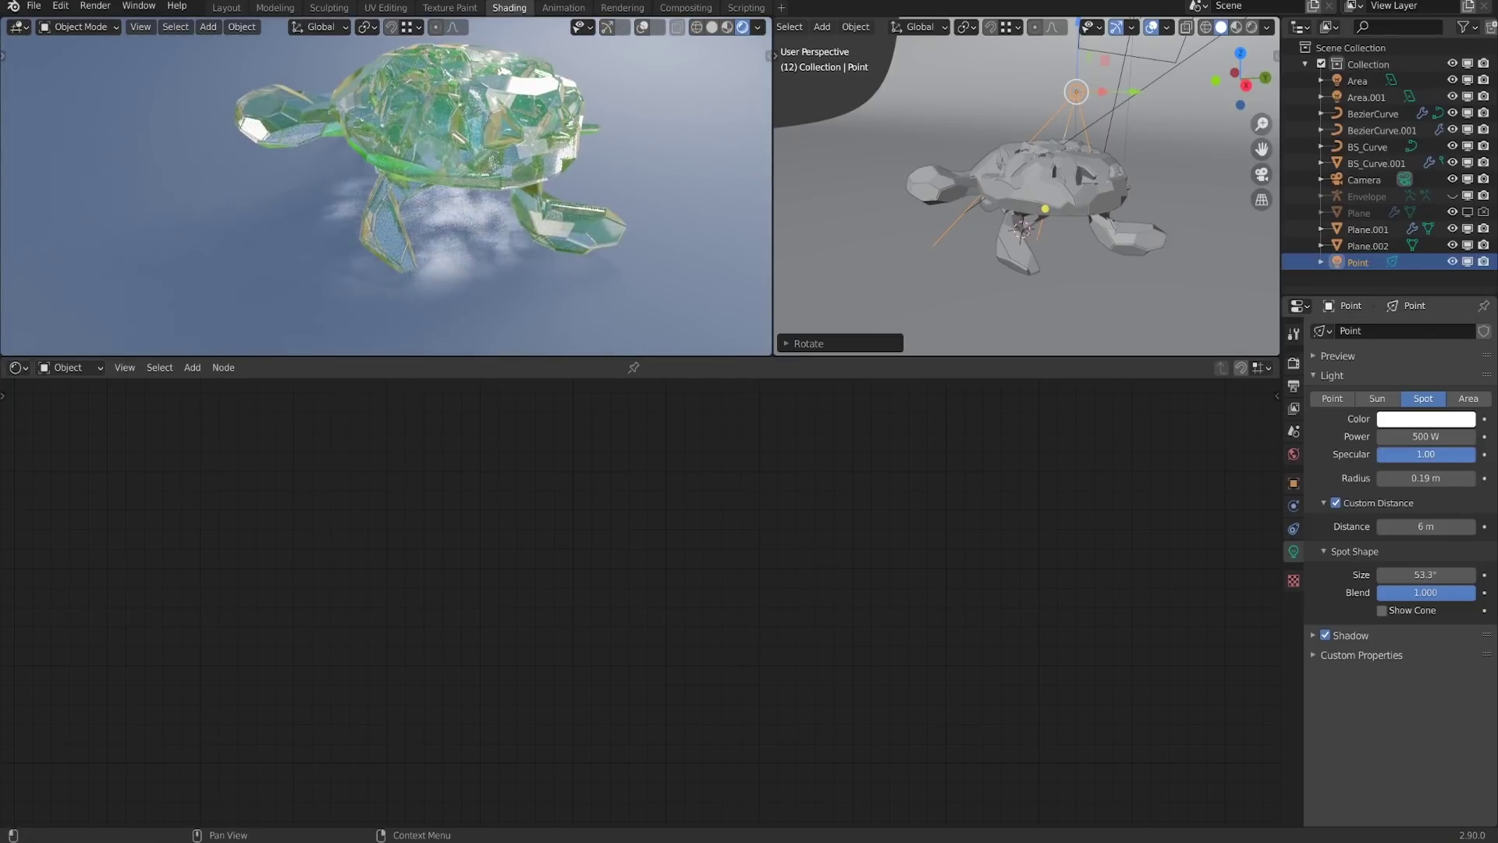
{"action": "middle_click_drag", "start_coordinate": [500, 163], "coordinate": [512, 106]}
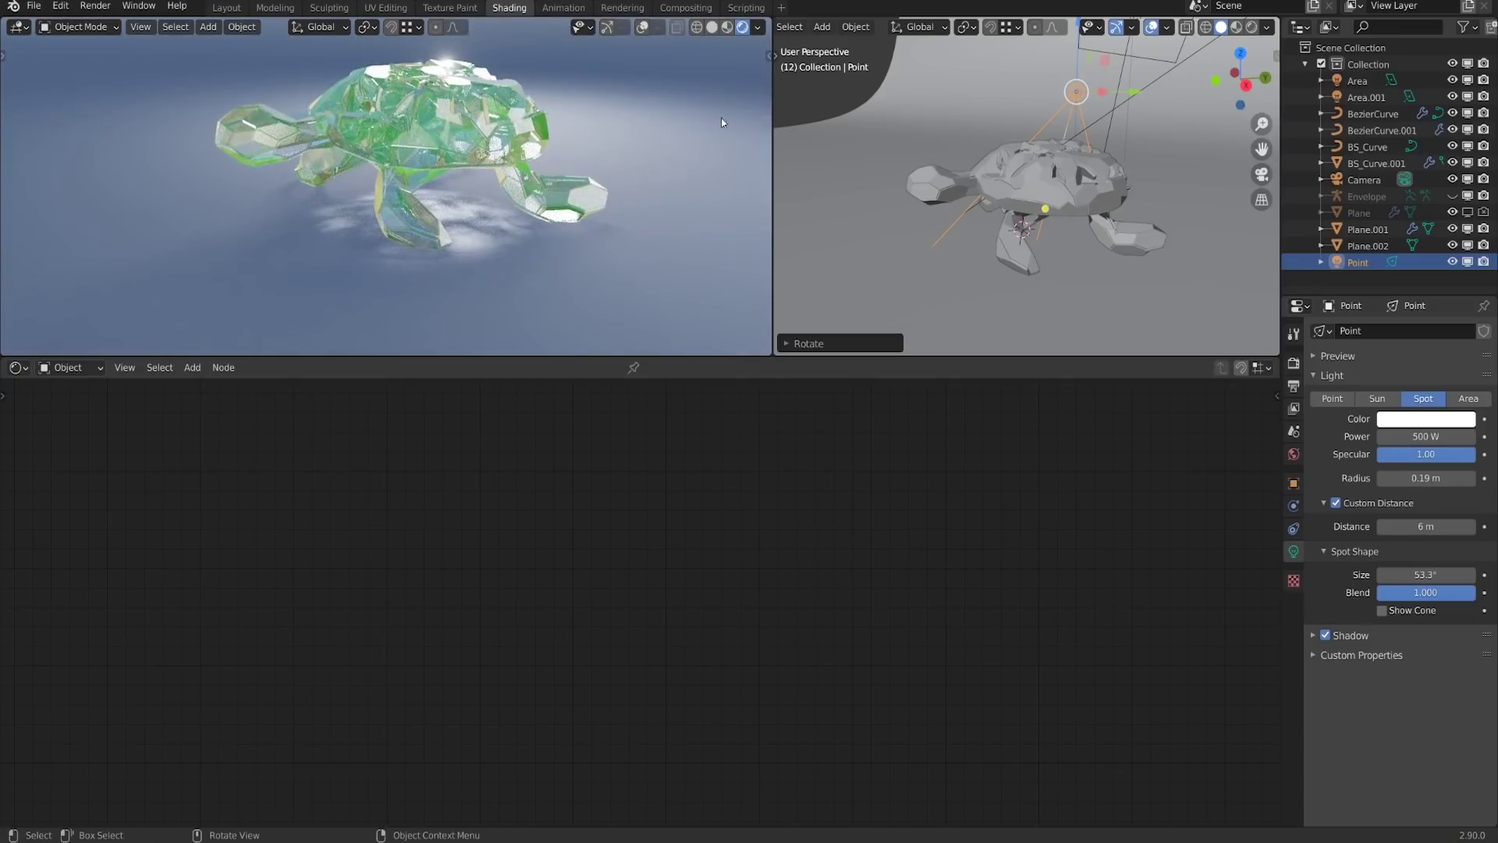
{"action": "left_click_drag", "start_coordinate": [1462, 457], "coordinate": [1380, 457]}
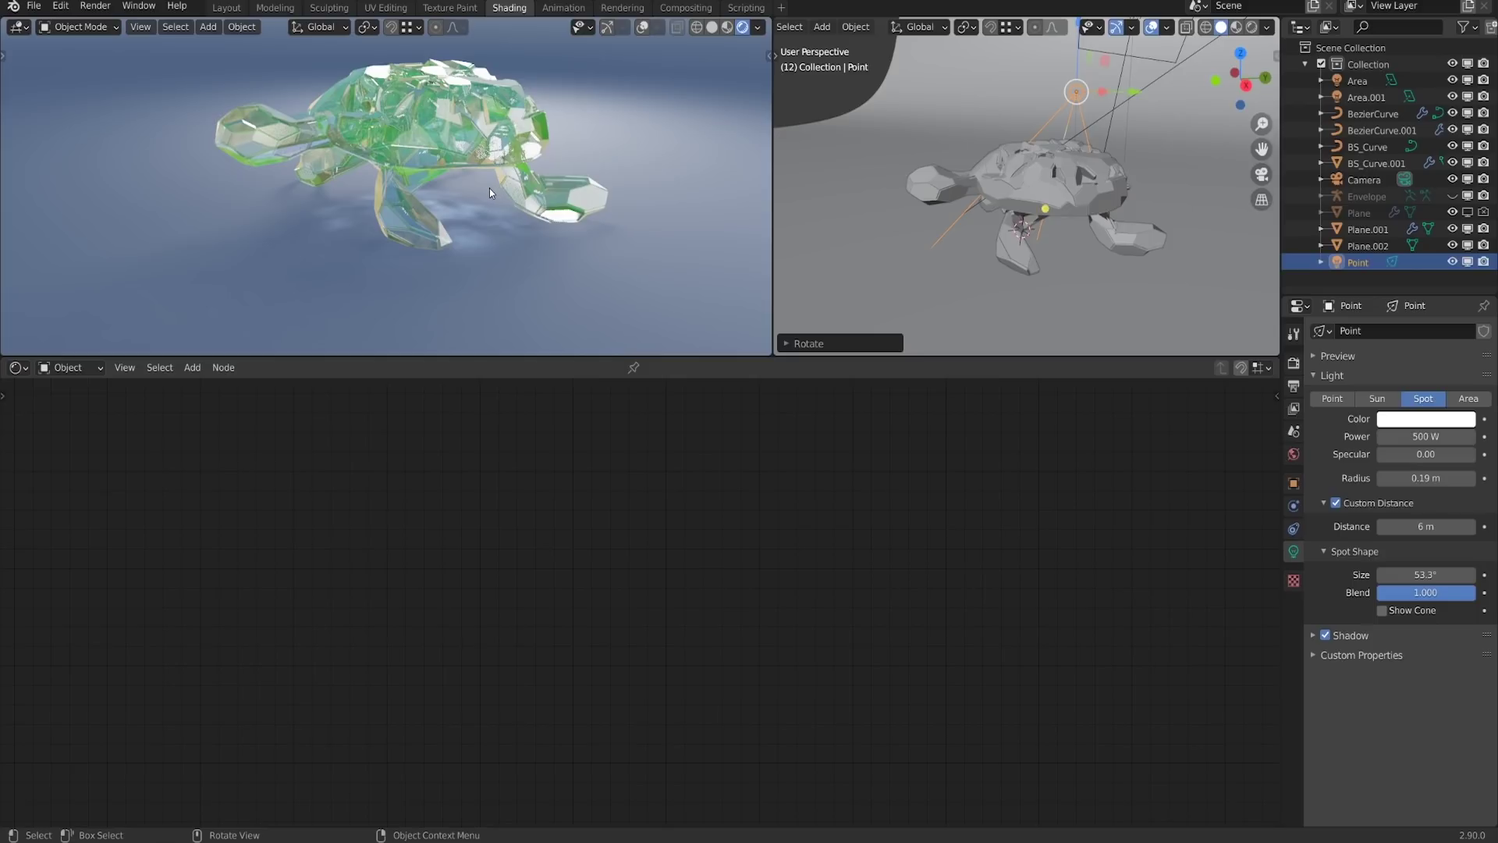
{"action": "middle_click_drag", "start_coordinate": [490, 193], "coordinate": [533, 182]}
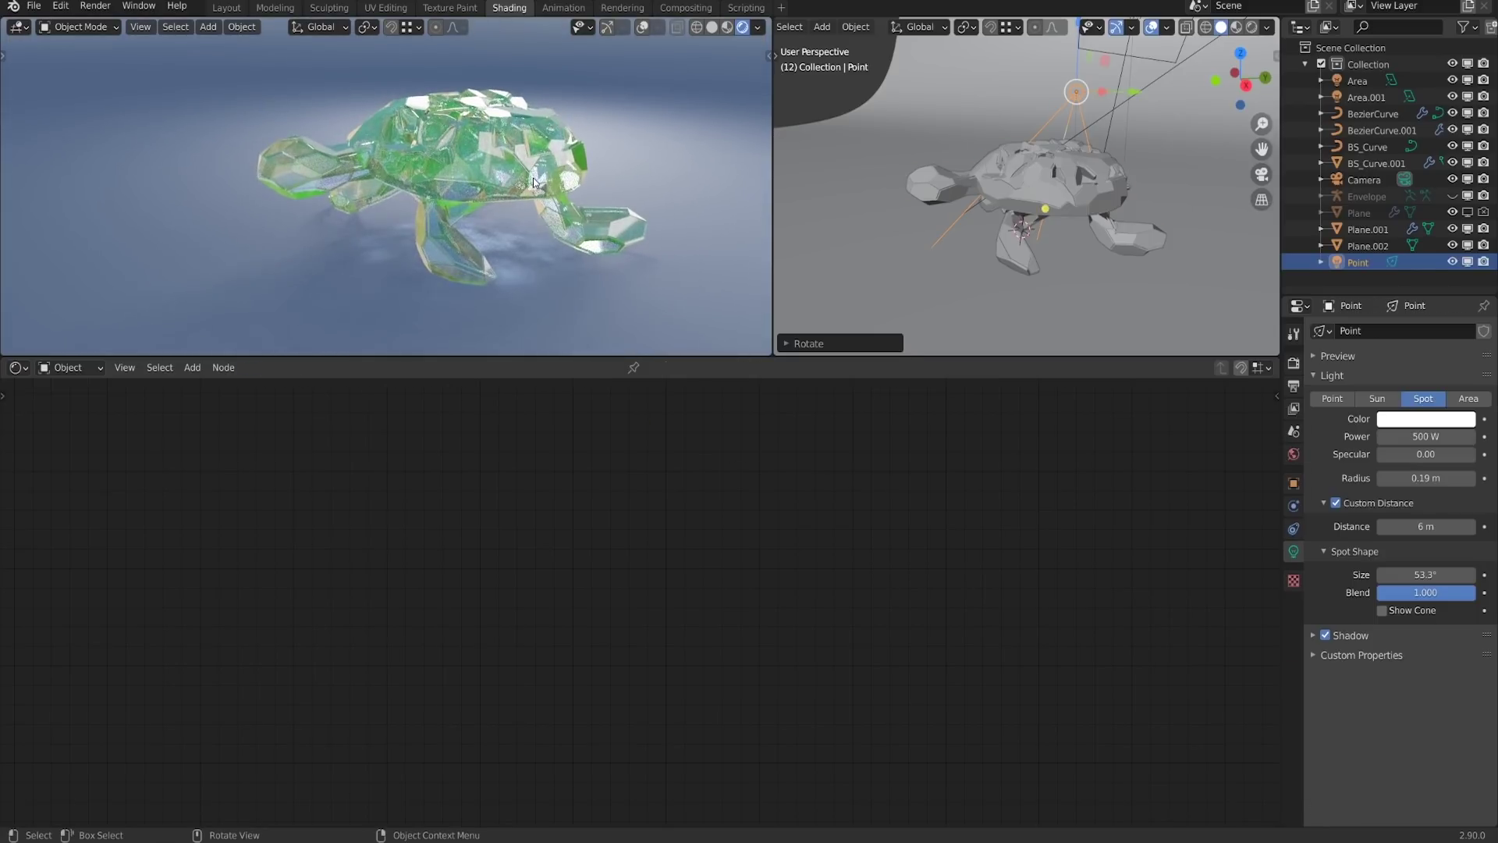
Select the glass turtle, change its Absorption Color to light green, and set Absorption to 0.363 after trying stronger values
{"action": "left_click", "coordinate": [534, 183]}
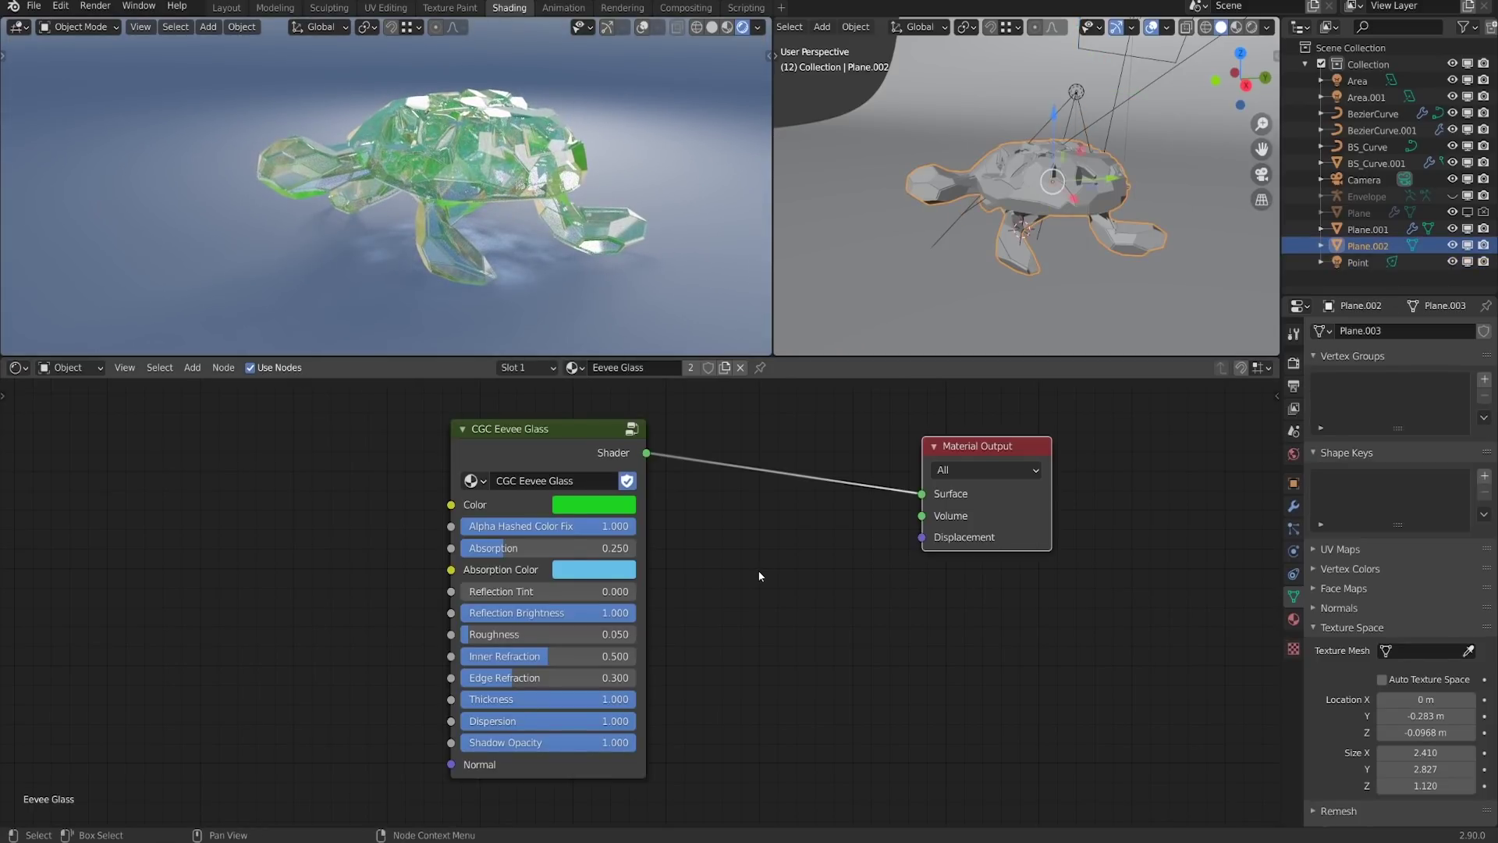
{"action": "scroll", "coordinate": [517, 298], "scroll_direction": "up", "scroll_amount": 3}
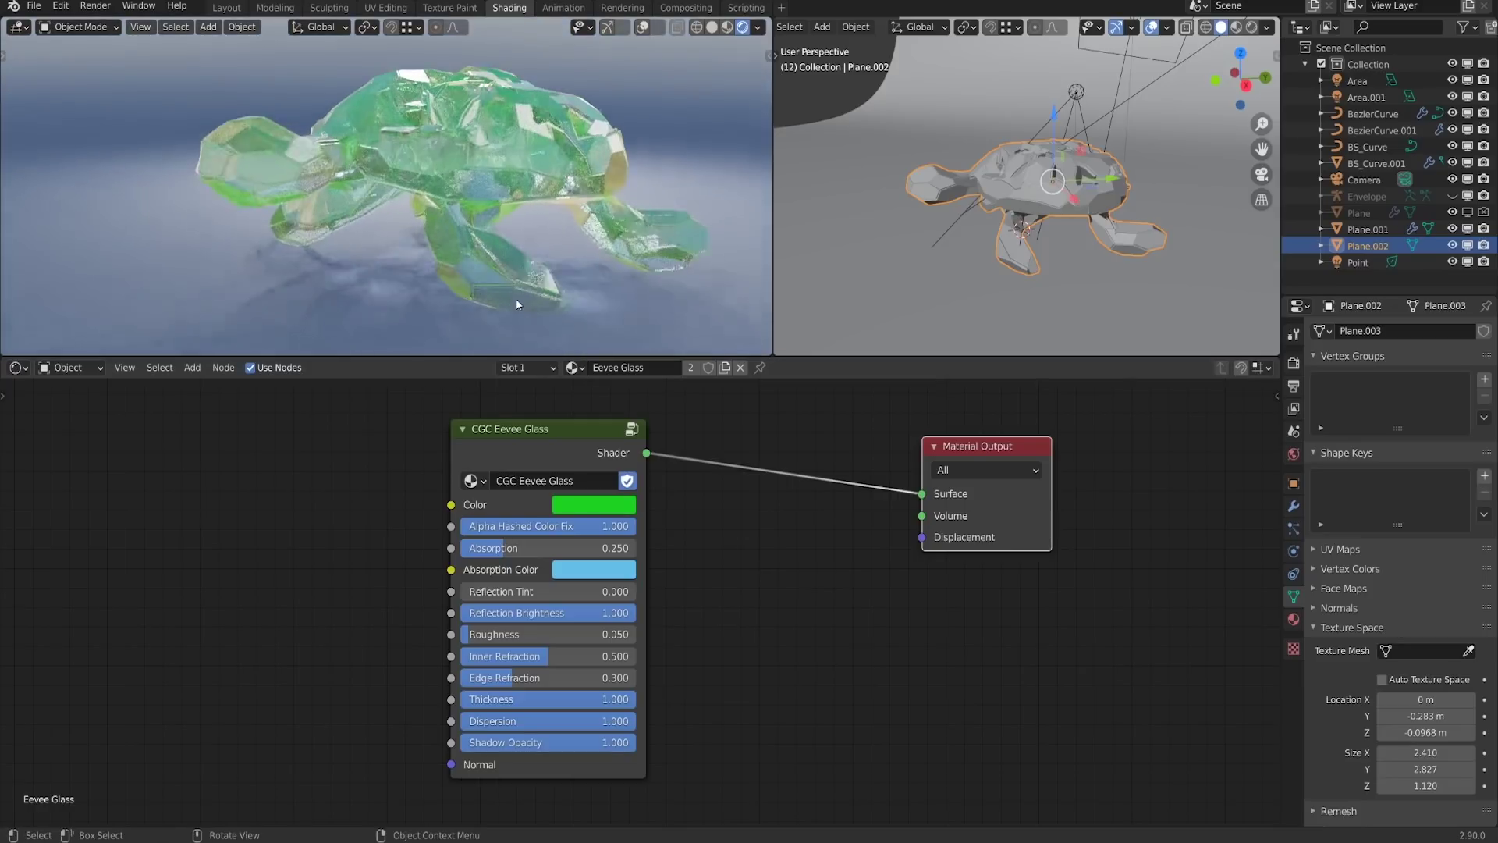
{"action": "middle_click_drag", "start_coordinate": [517, 298], "coordinate": [564, 262]}
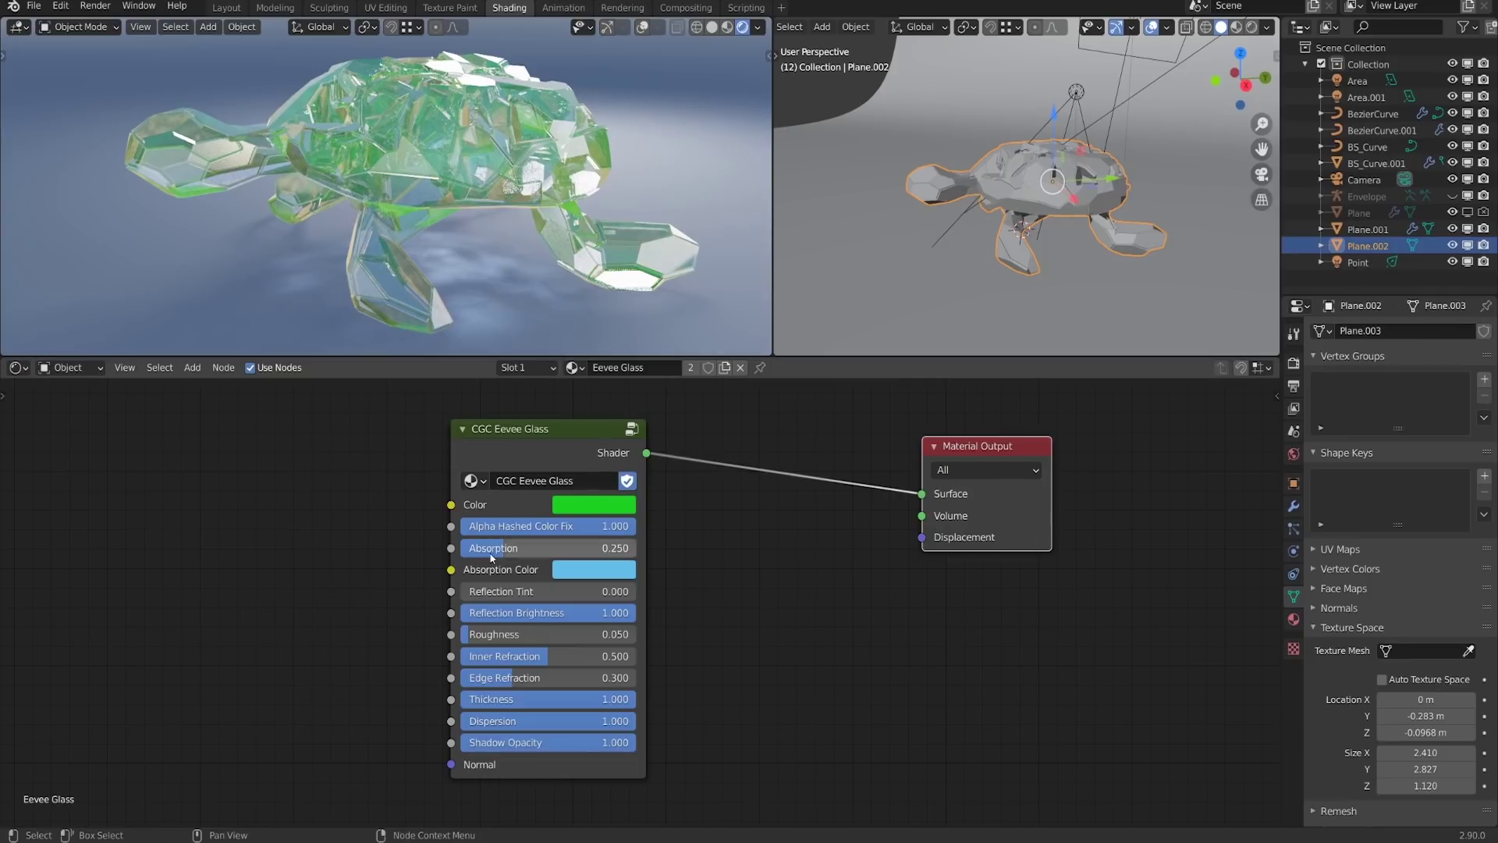
{"action": "left_click_drag", "start_coordinate": [488, 549], "coordinate": [547, 550]}
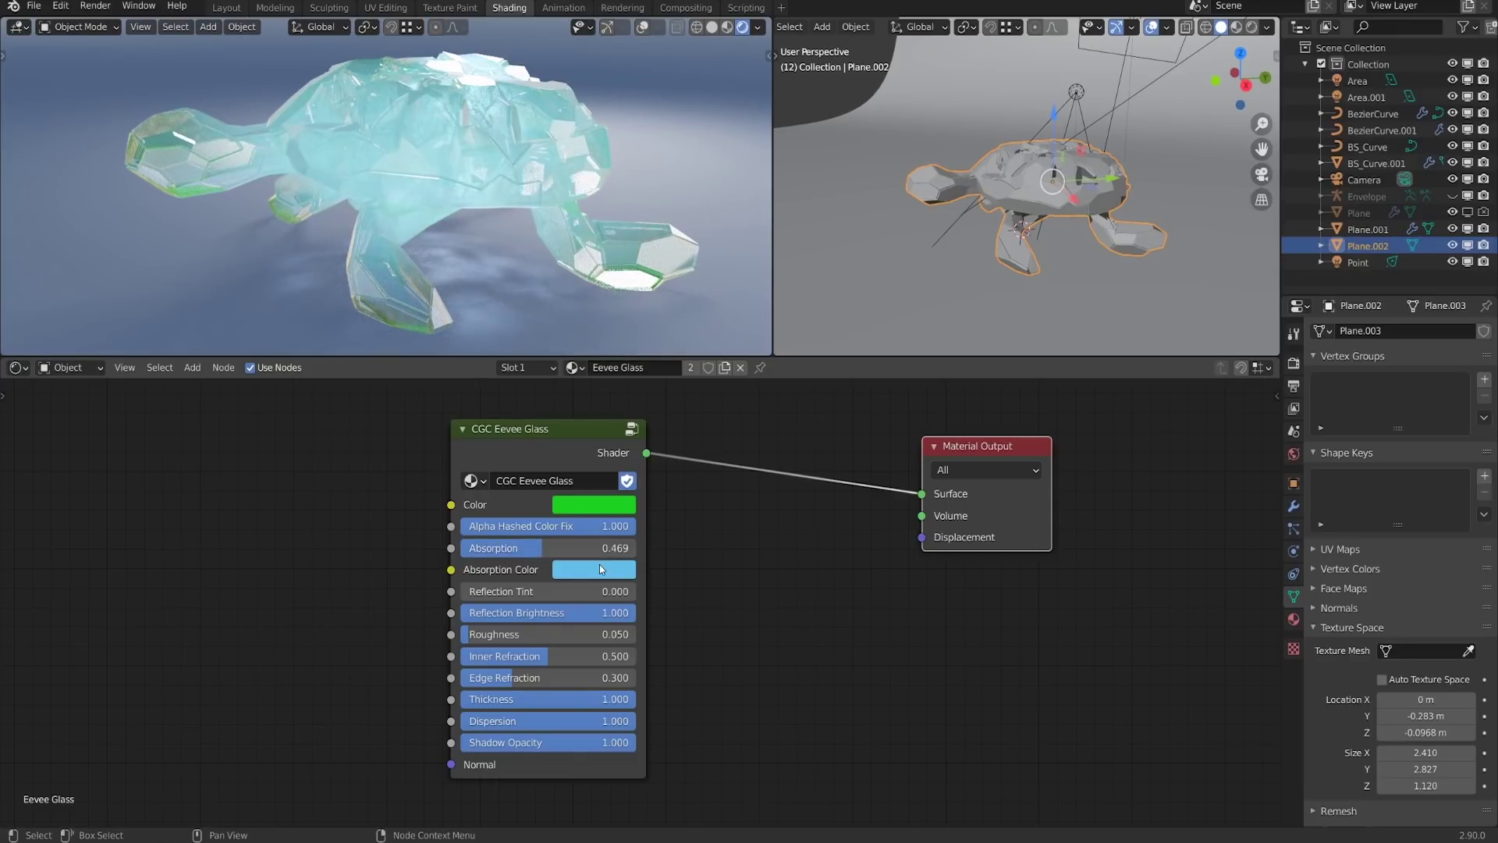
{"action": "left_click", "coordinate": [599, 564]}
{"action": "left_click_drag", "start_coordinate": [632, 391], "coordinate": [605, 351]}
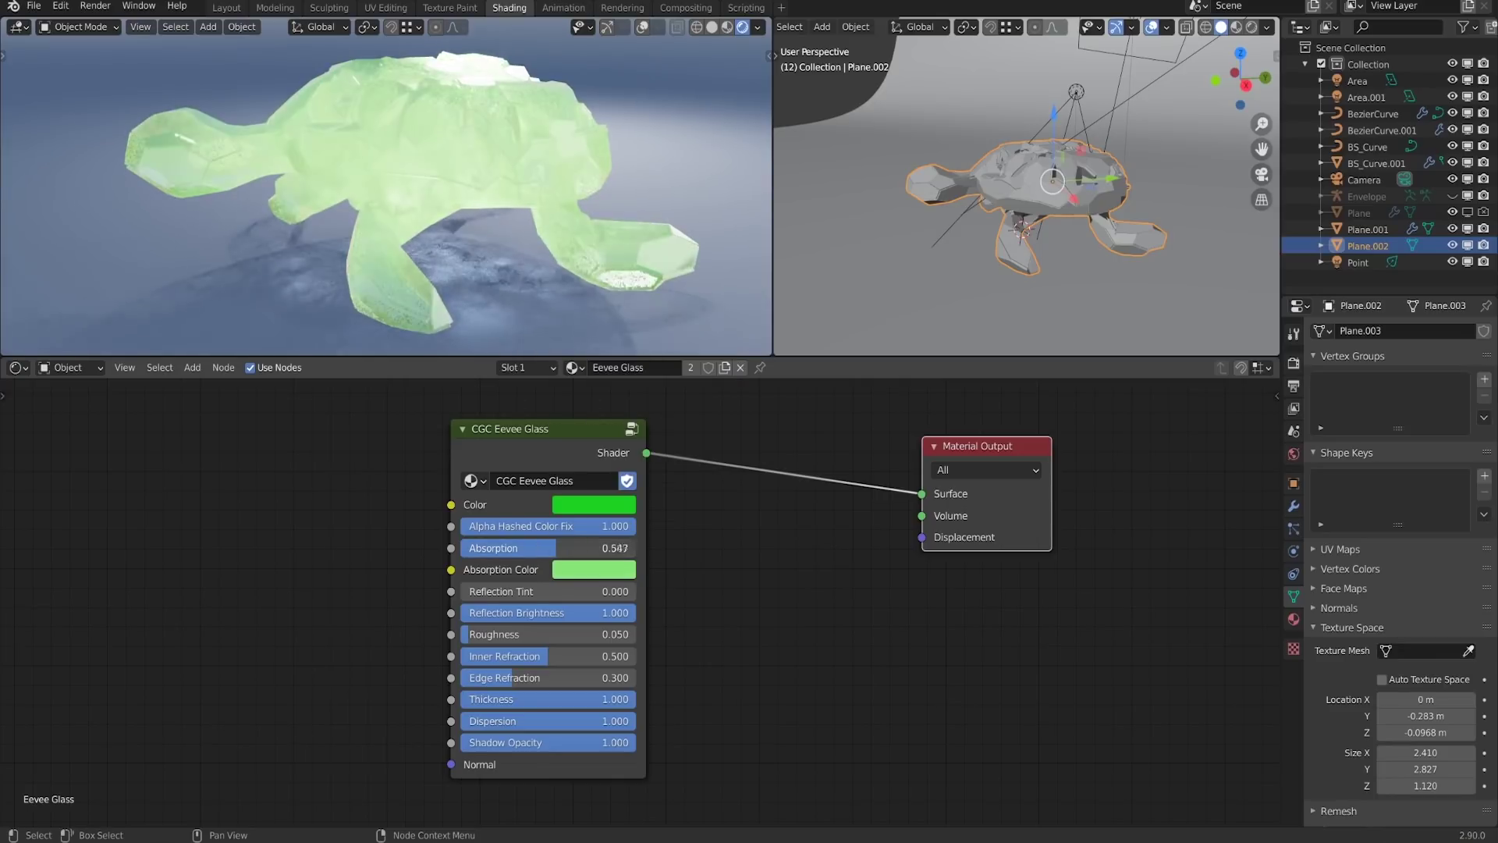
{"action": "left_click_drag", "start_coordinate": [536, 549], "coordinate": [517, 548]}
{"action": "middle_click_drag", "start_coordinate": [502, 258], "coordinate": [511, 312]}
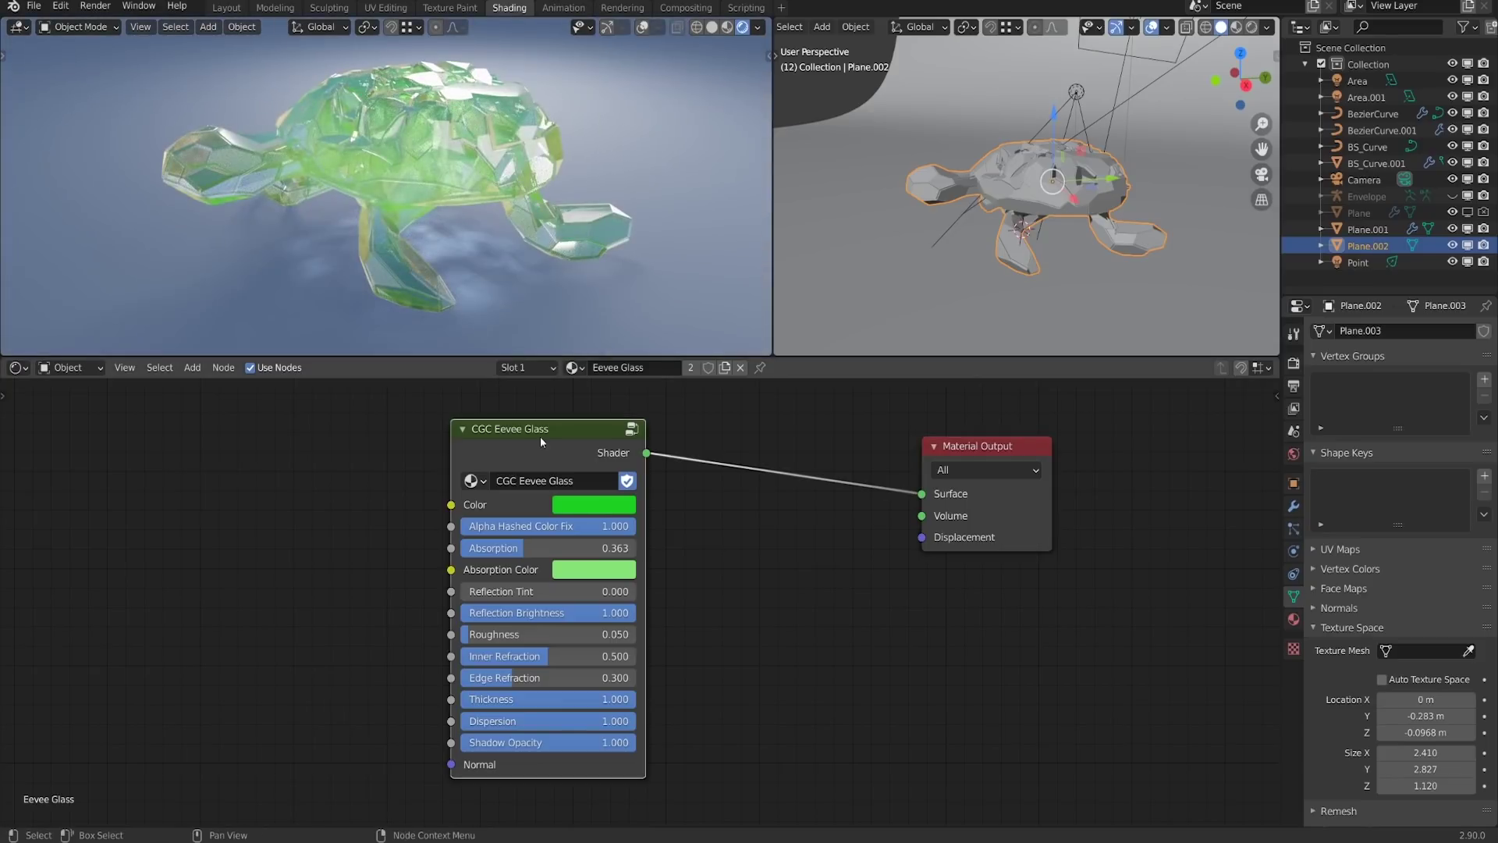
Open the CGC Eevee Glass group and examine its node network, from the group inputs to the Transparent Glass and Refractive Glass frames
{"action": "key", "text": "Tab"}
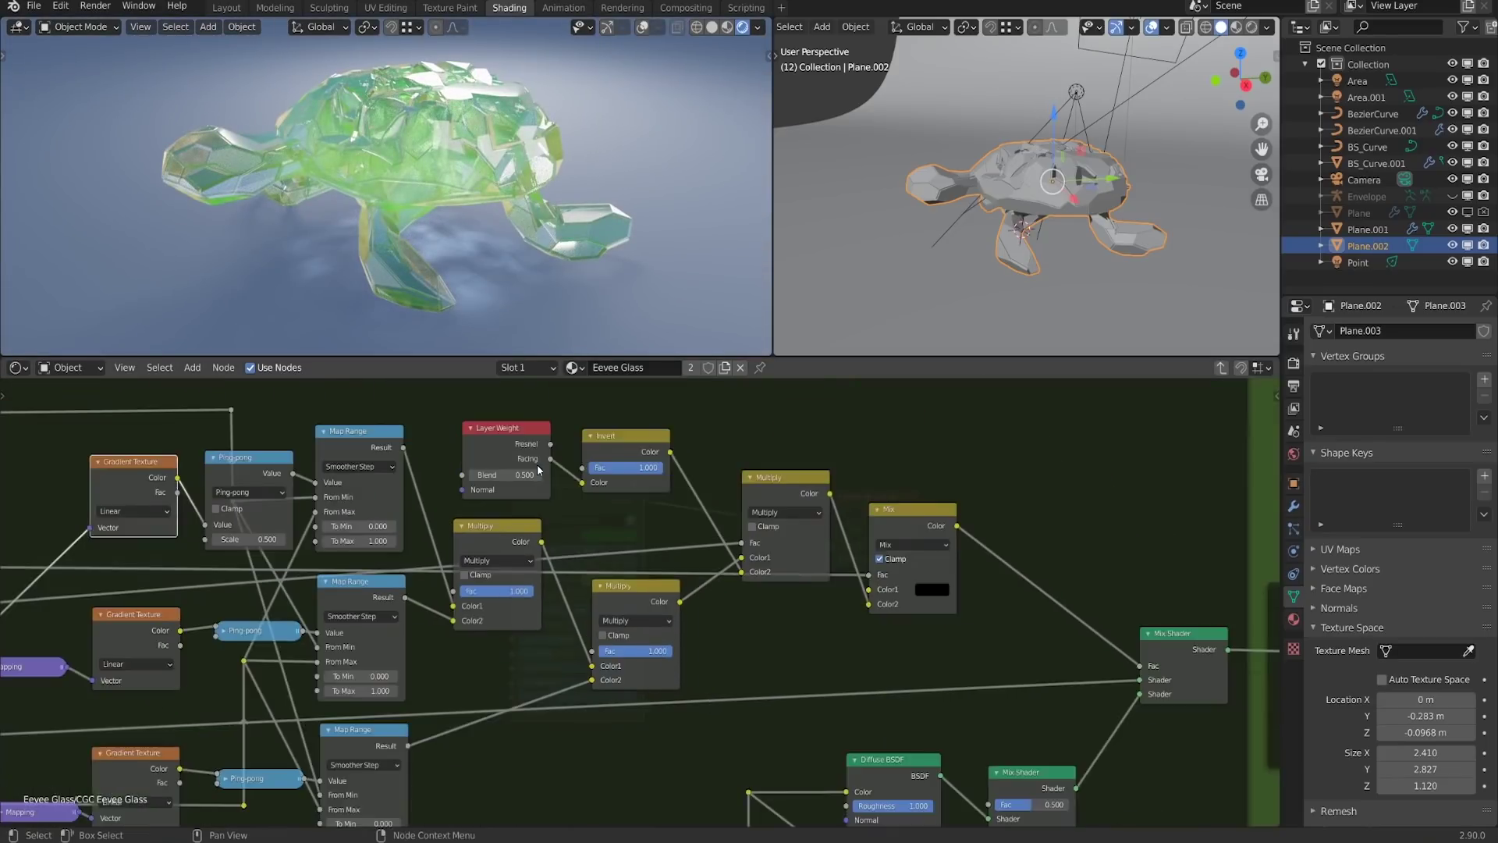
{"action": "scroll", "coordinate": [536, 470], "scroll_direction": "down", "scroll_amount": 10}
{"action": "middle_click_drag", "start_coordinate": [428, 675], "coordinate": [873, 587]}
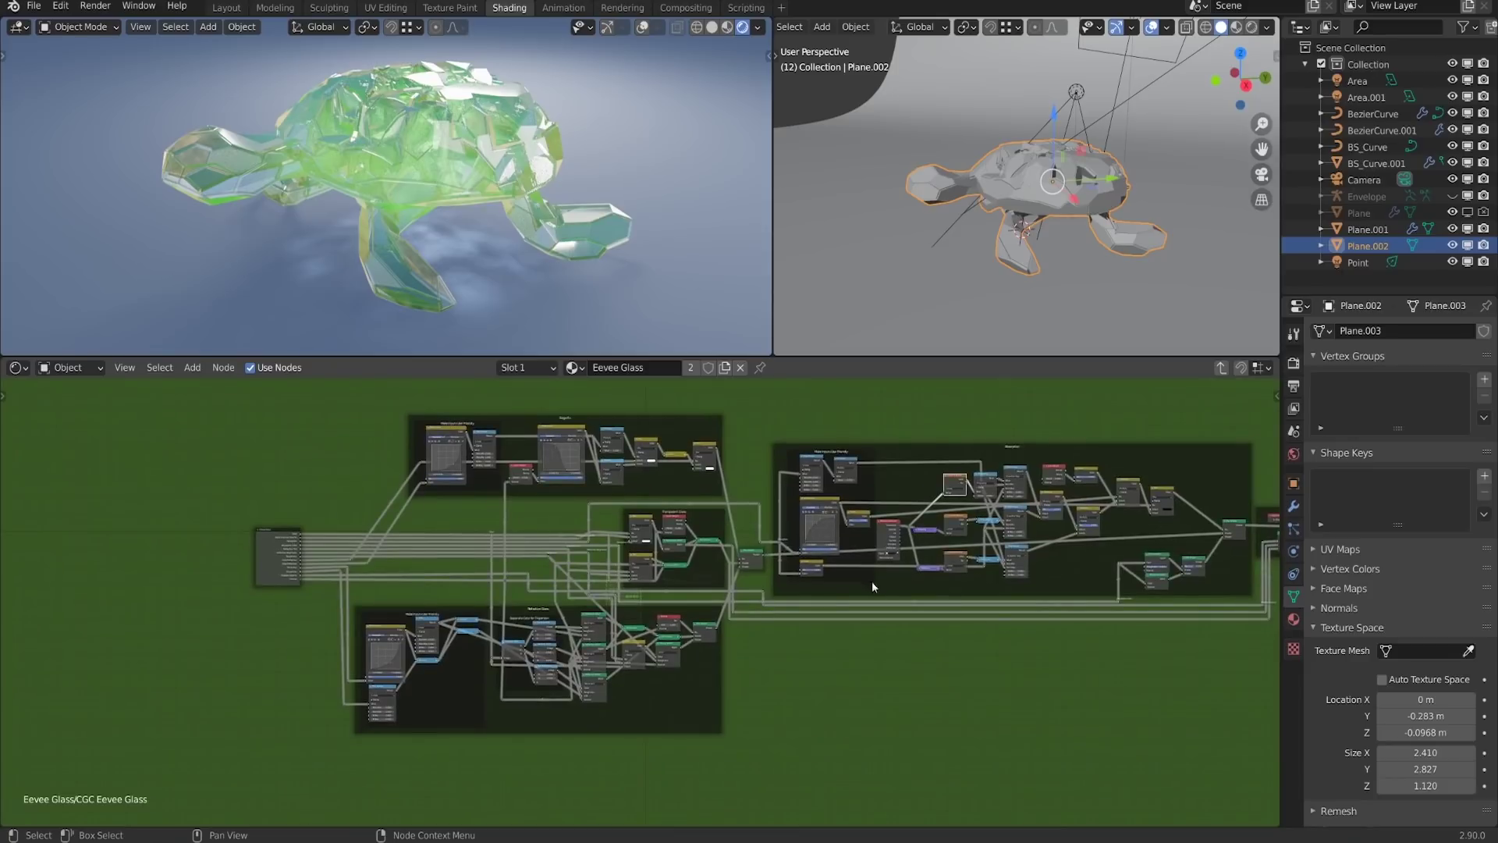
{"action": "scroll", "coordinate": [579, 568], "scroll_direction": "up", "scroll_amount": 4}
{"action": "middle_click_drag", "start_coordinate": [526, 563], "coordinate": [790, 561]}
{"action": "scroll", "coordinate": [663, 531], "scroll_direction": "up", "scroll_amount": 3}
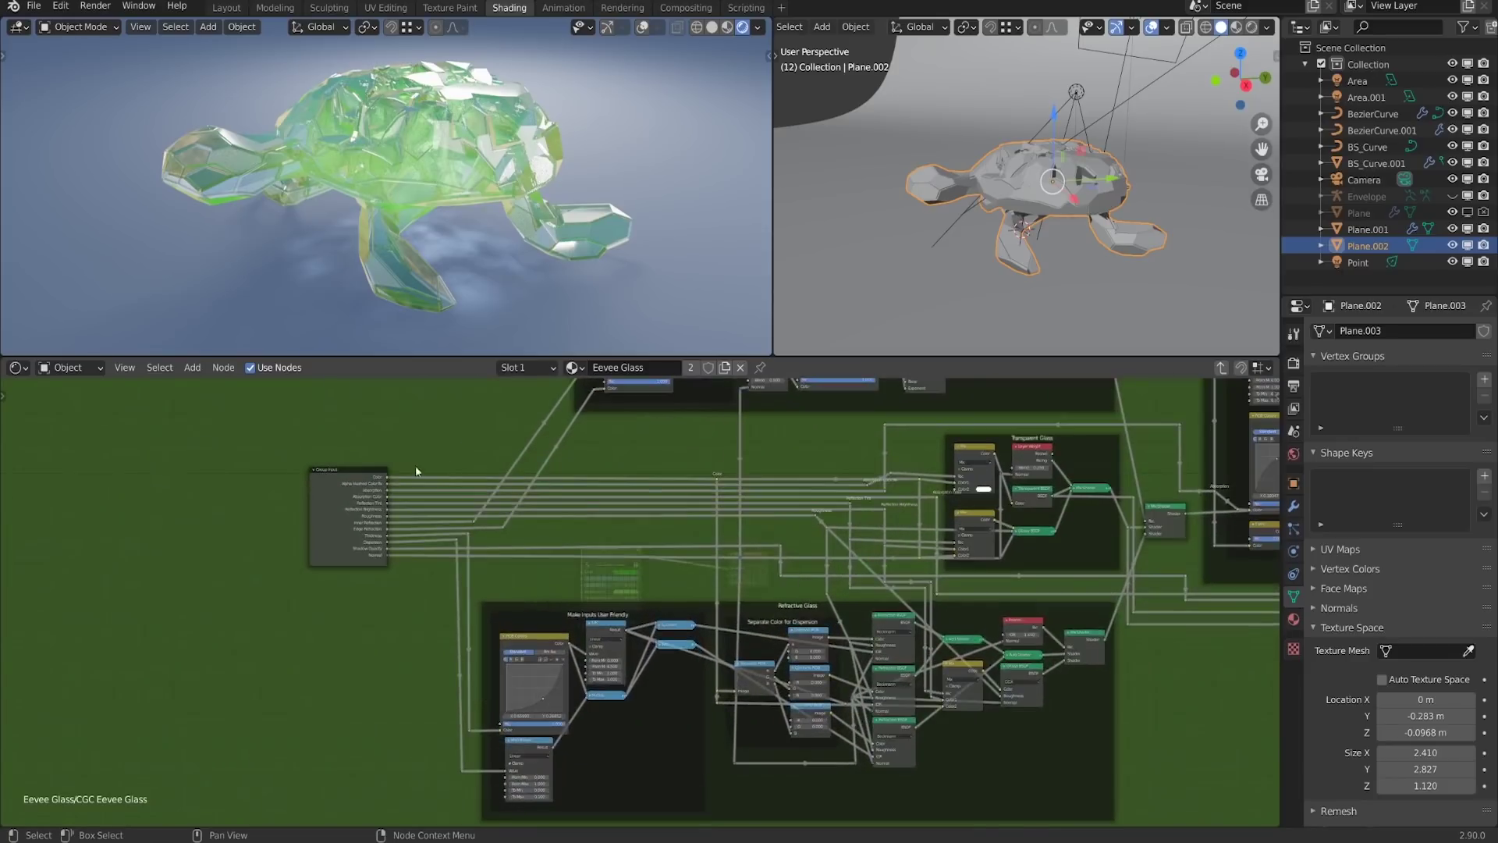
{"action": "middle_click_drag", "start_coordinate": [870, 513], "coordinate": [757, 545]}
{"action": "scroll", "coordinate": [757, 544], "scroll_direction": "up", "scroll_amount": 2}
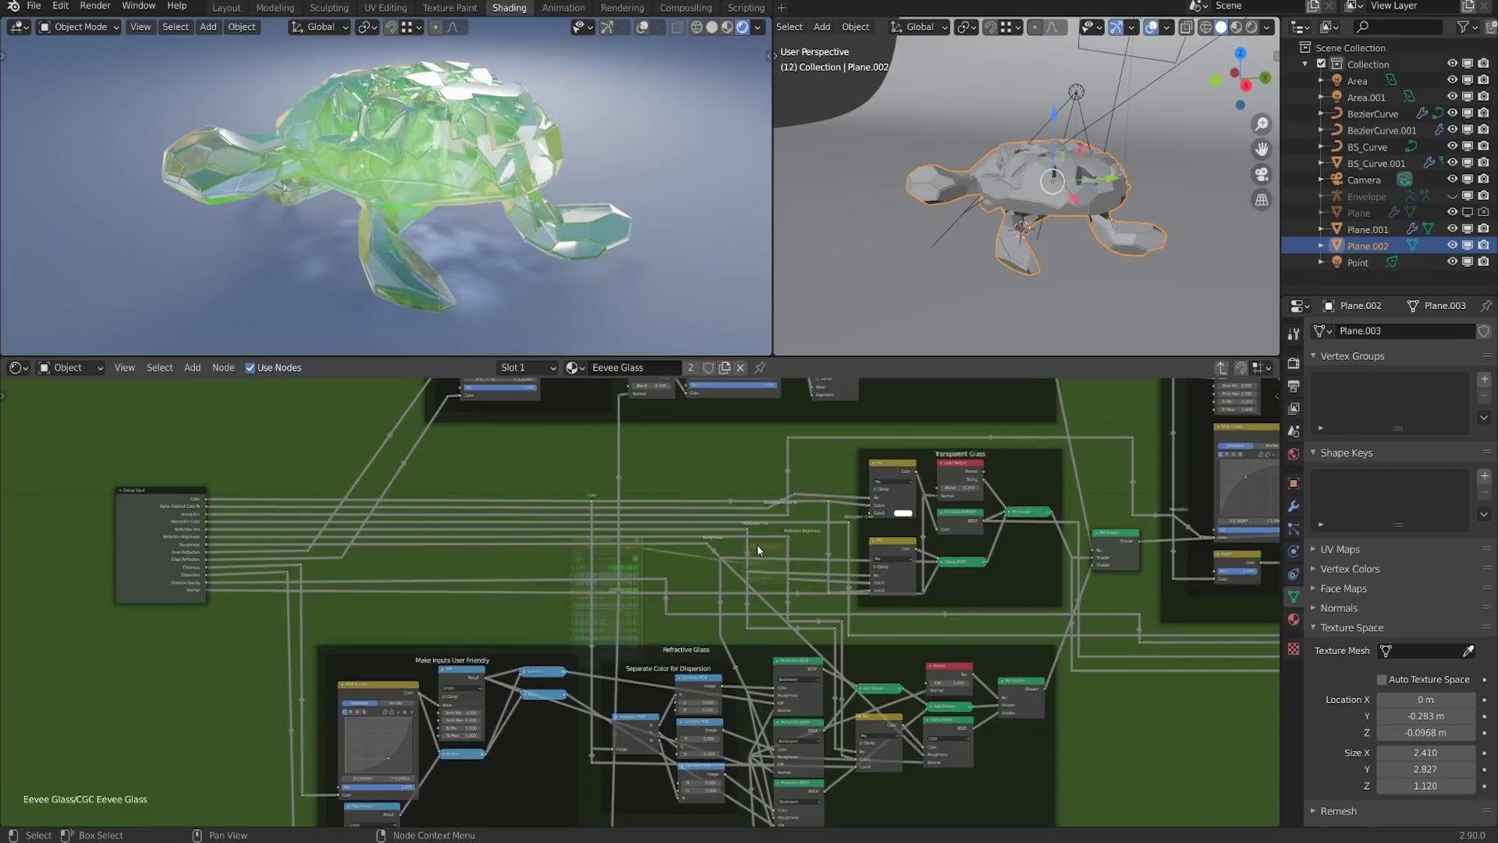
Show the node group's Interface settings, move the Inner Refraction input above Roughness, and restore its original order
{"action": "left_click", "coordinate": [191, 562]}
{"action": "key", "text": "n"}
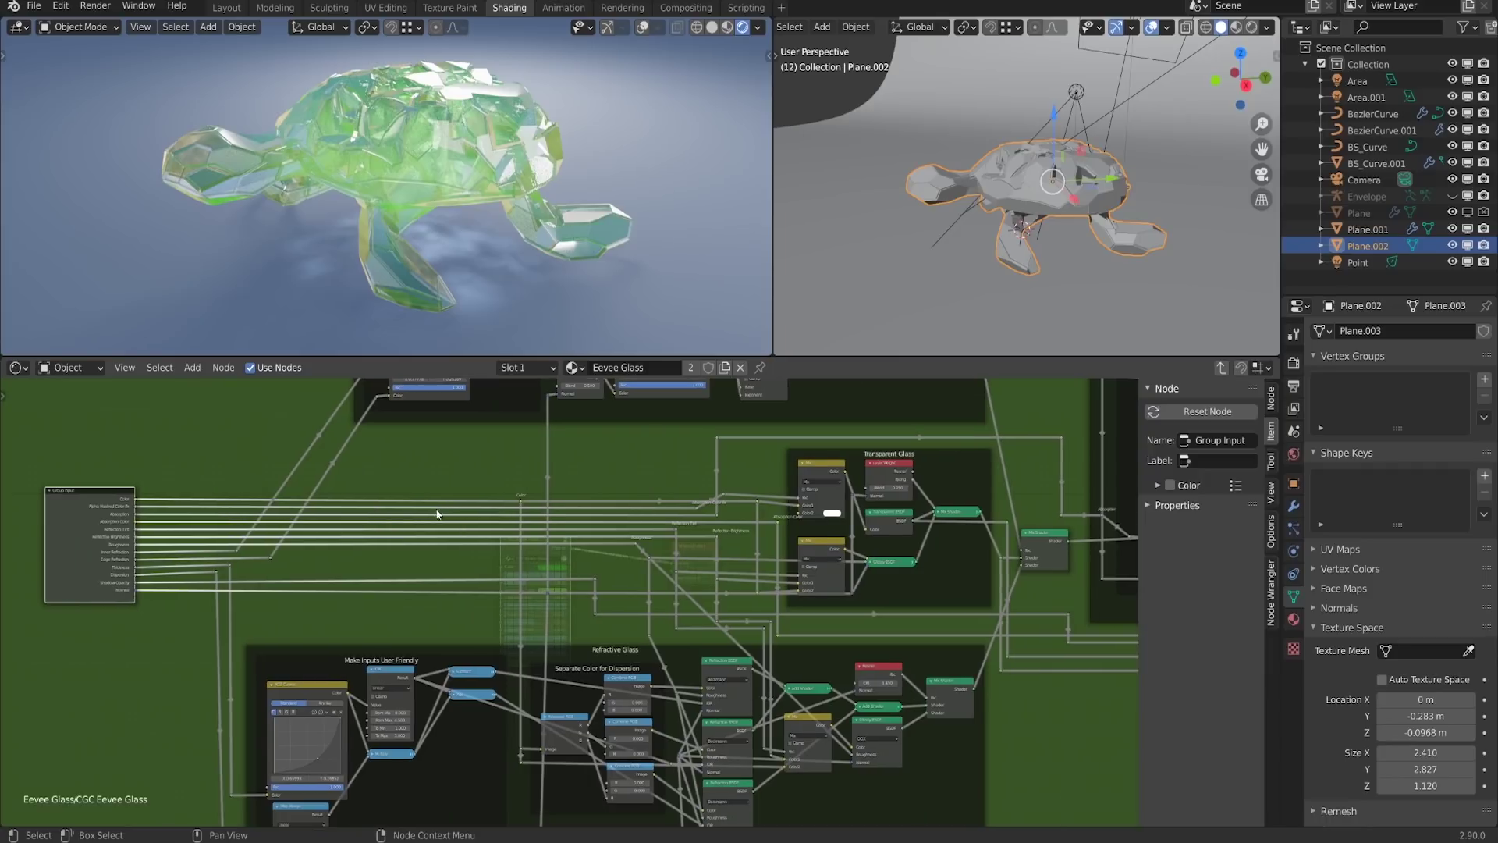
{"action": "middle_click_drag", "start_coordinate": [441, 511], "coordinate": [752, 509]}
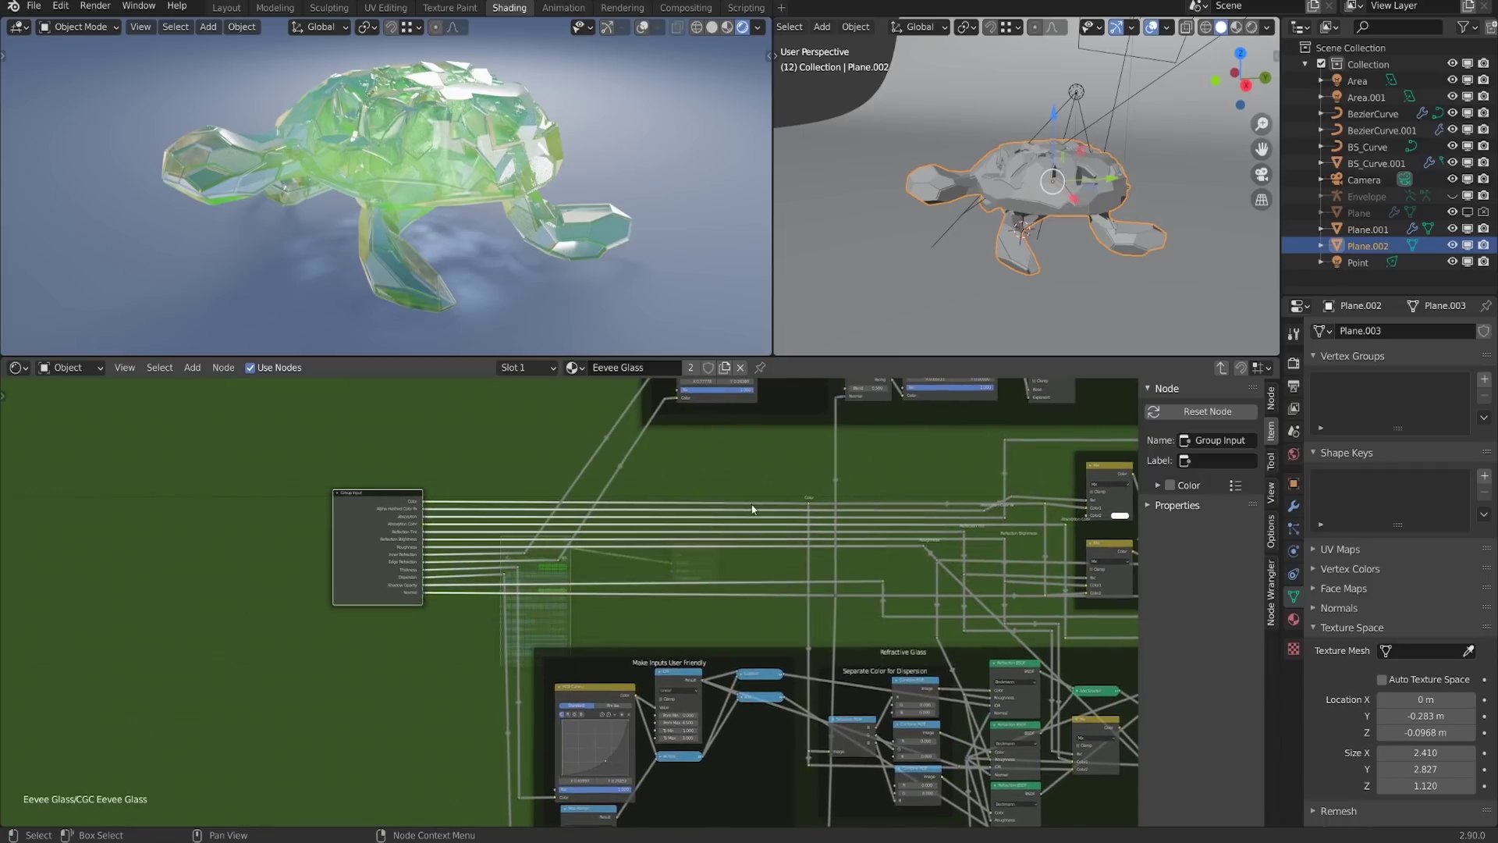
{"action": "left_click", "coordinate": [1271, 399]}
{"action": "left_click_drag", "start_coordinate": [1136, 458], "coordinate": [977, 460]}
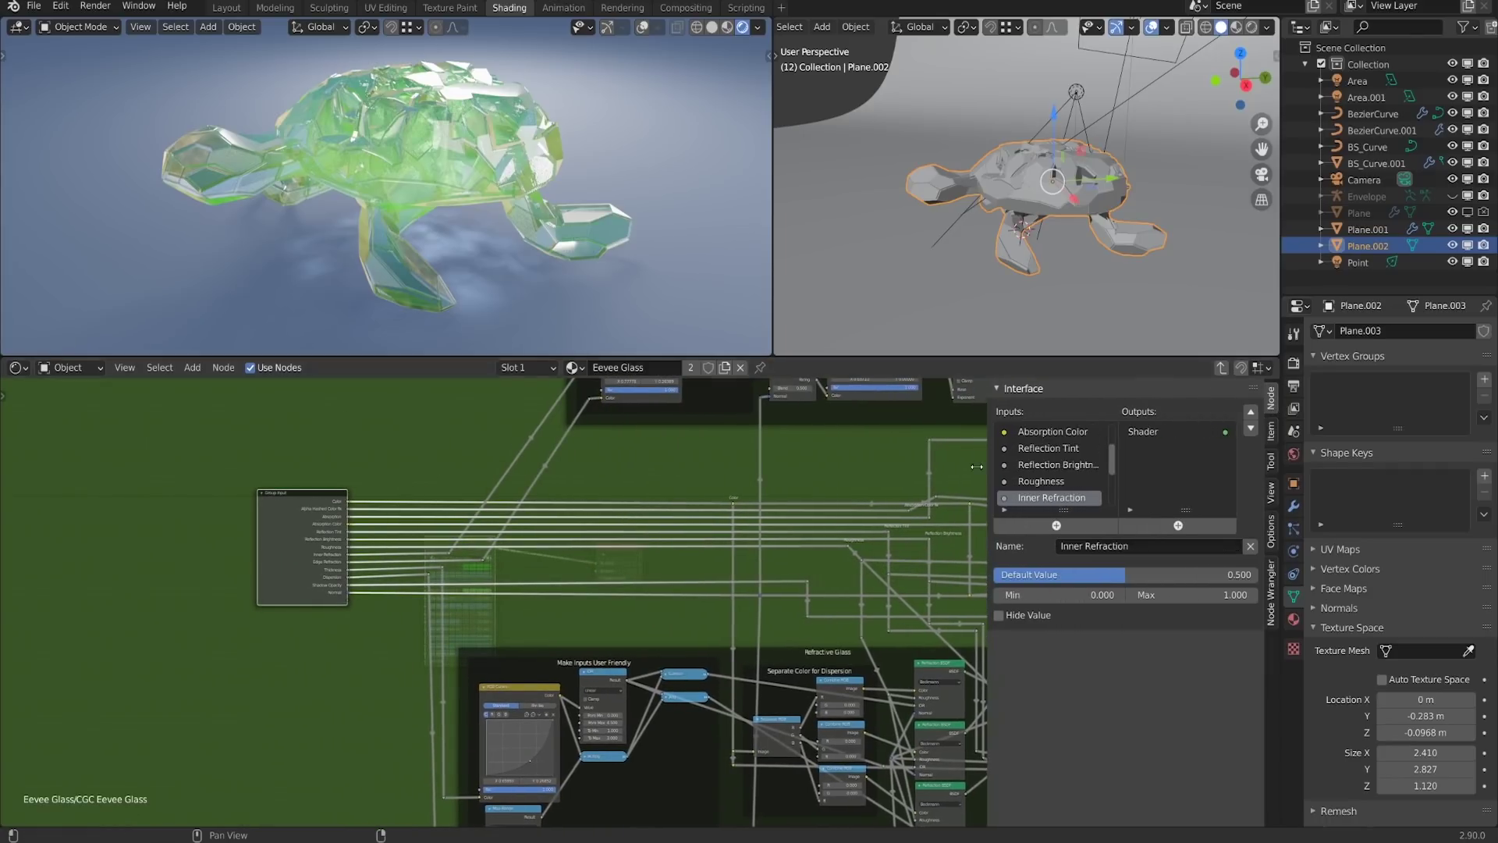
{"action": "left_click", "coordinate": [1251, 412]}
{"action": "middle_click_drag", "start_coordinate": [755, 551], "coordinate": [709, 543]}
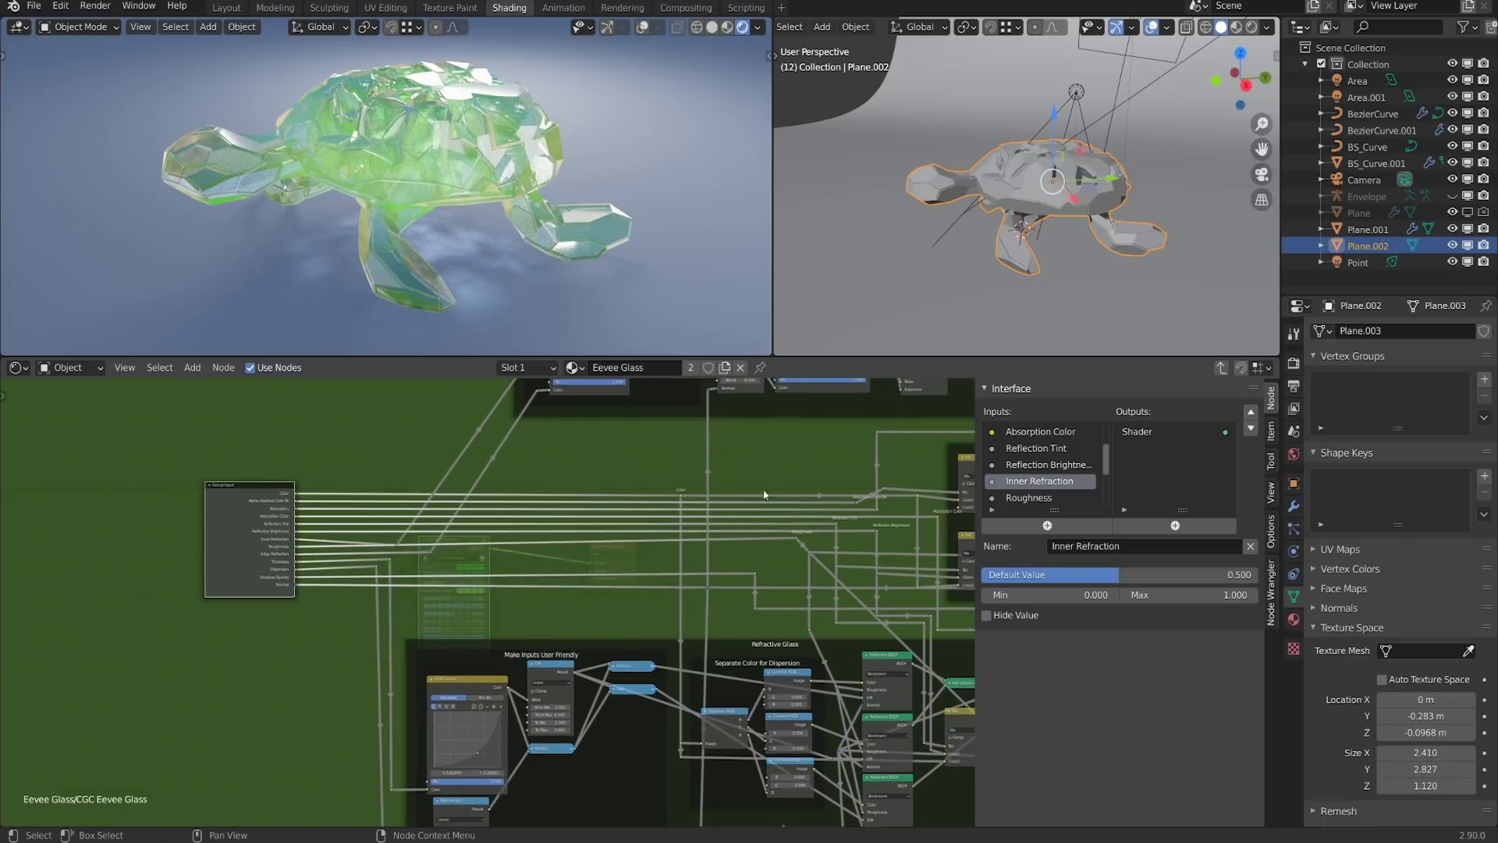
{"action": "left_click", "coordinate": [1251, 431]}
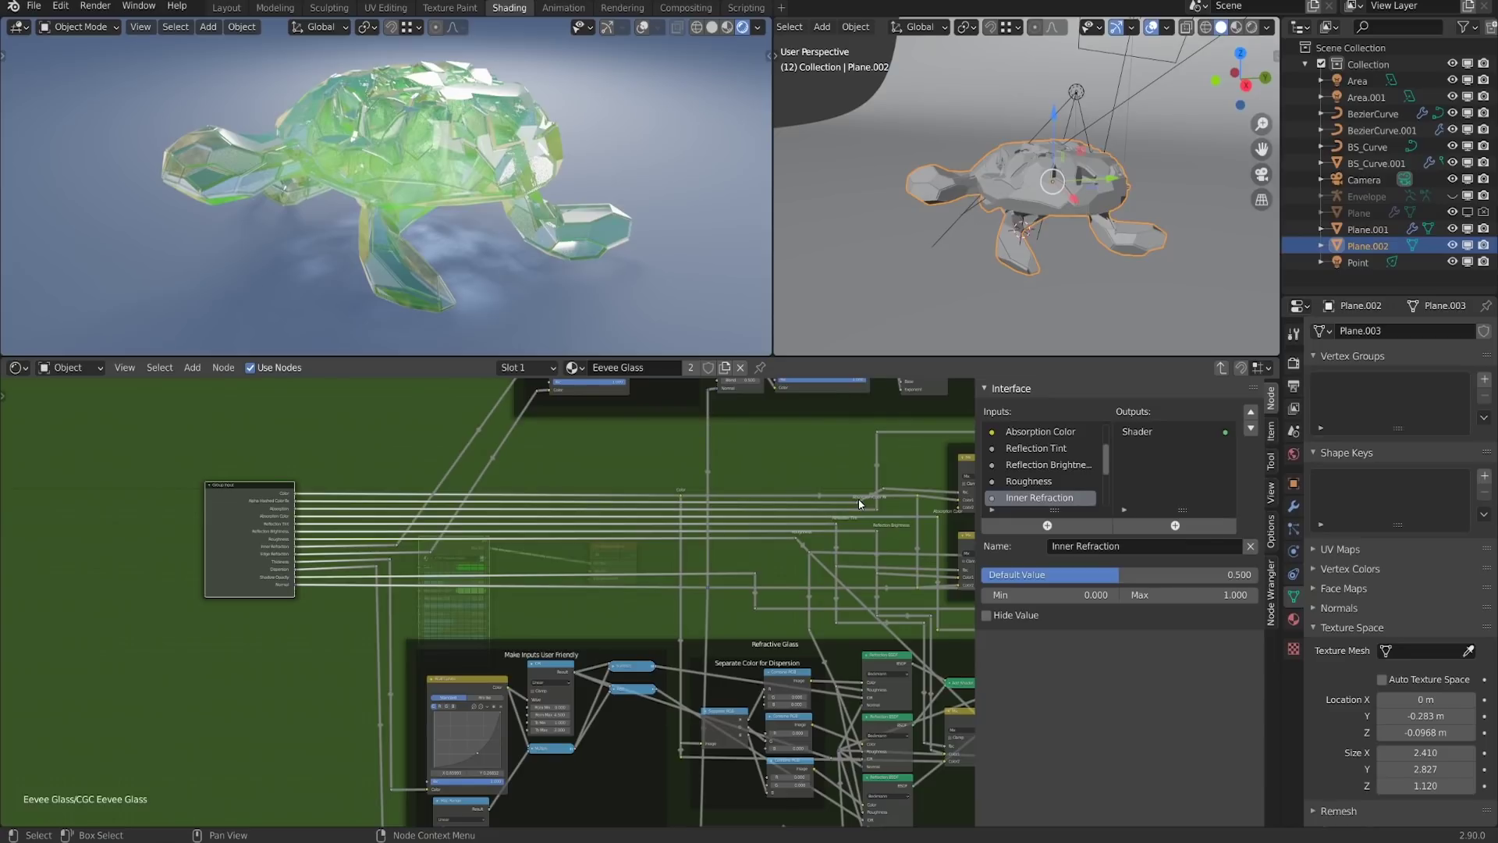
{"action": "key", "text": "n"}
Examine the group's node network from the group inputs across to the Absorption frame
{"action": "middle_click_drag", "start_coordinate": [1101, 547], "coordinate": [972, 592]}
{"action": "scroll", "coordinate": [971, 592], "scroll_direction": "down", "scroll_amount": 1}
{"action": "middle_click_drag", "start_coordinate": [1142, 583], "coordinate": [874, 590]}
{"action": "scroll", "coordinate": [892, 606], "scroll_direction": "down", "scroll_amount": 3}
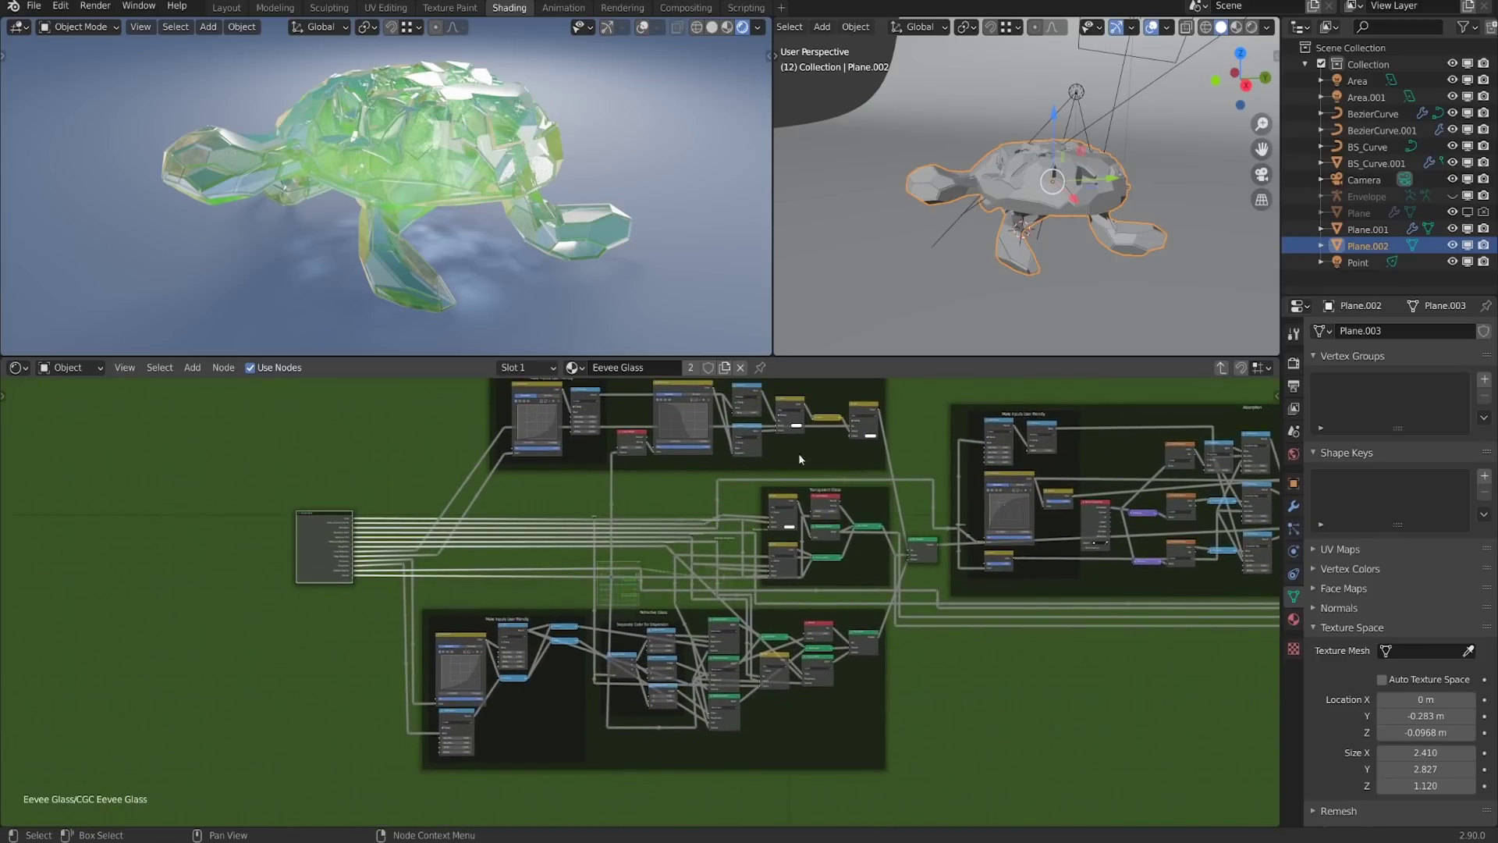
{"action": "middle_click_drag", "start_coordinate": [800, 459], "coordinate": [466, 479]}
{"action": "middle_click_drag", "start_coordinate": [1131, 557], "coordinate": [1040, 559]}
{"action": "scroll", "coordinate": [1039, 559], "scroll_direction": "up", "scroll_amount": 2}
{"action": "middle_click_drag", "start_coordinate": [740, 539], "coordinate": [728, 578]}
{"action": "scroll", "coordinate": [727, 577], "scroll_direction": "up", "scroll_amount": 2}
{"action": "scroll", "coordinate": [567, 508], "scroll_direction": "up", "scroll_amount": 4}
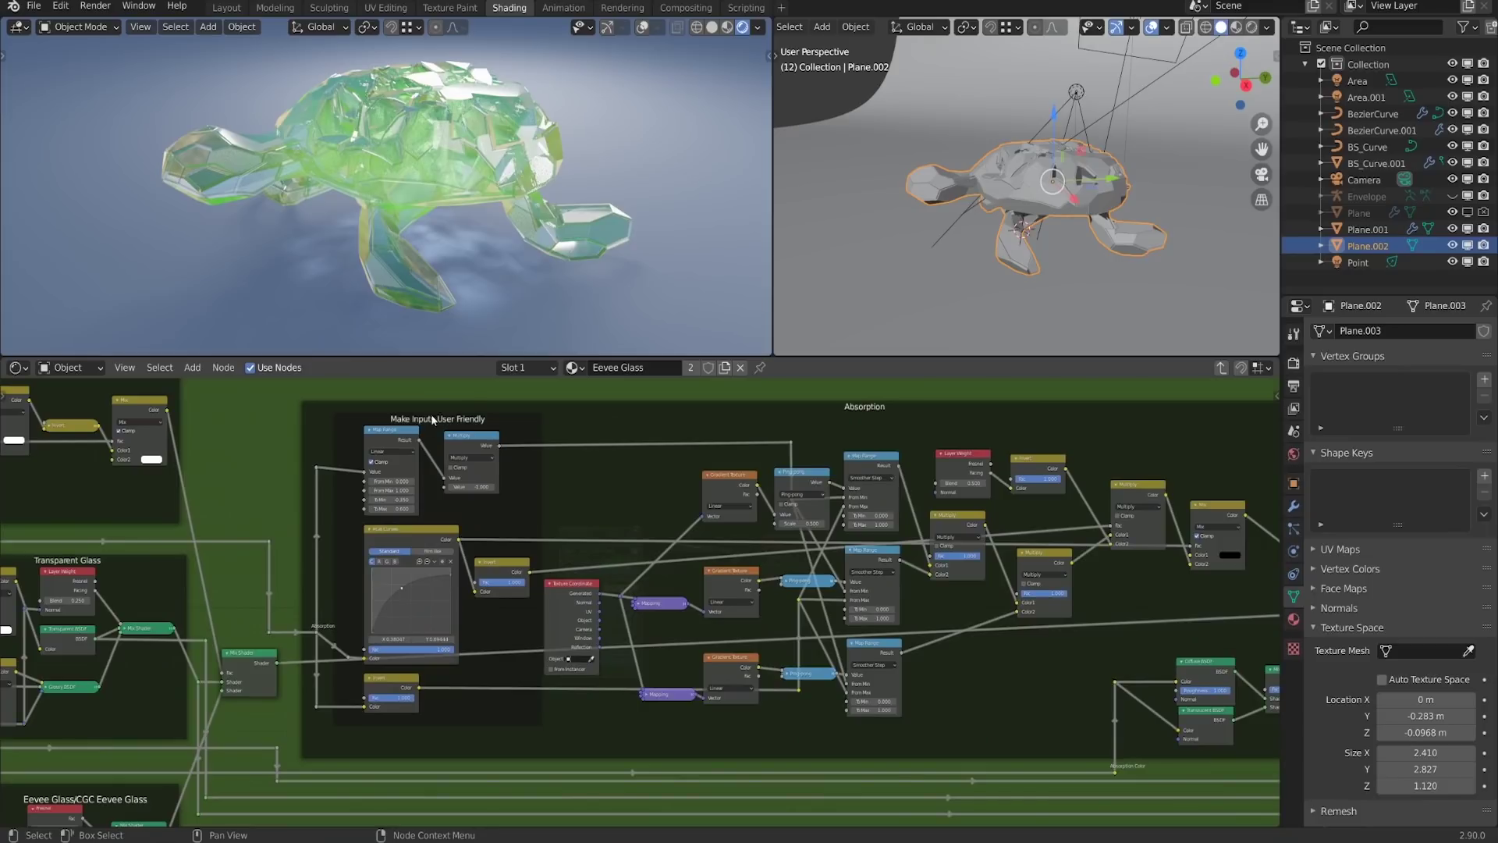
In the Absorption frame's RGB Curves node, try the curve point at about X 0.75, Y 0.25, and set it to X 0.32323, Y 0.65741
{"action": "left_click_drag", "start_coordinate": [433, 419], "coordinate": [431, 416]}
{"action": "middle_click_drag", "start_coordinate": [595, 520], "coordinate": [714, 514]}
{"action": "scroll", "coordinate": [714, 514], "scroll_direction": "up", "scroll_amount": 3}
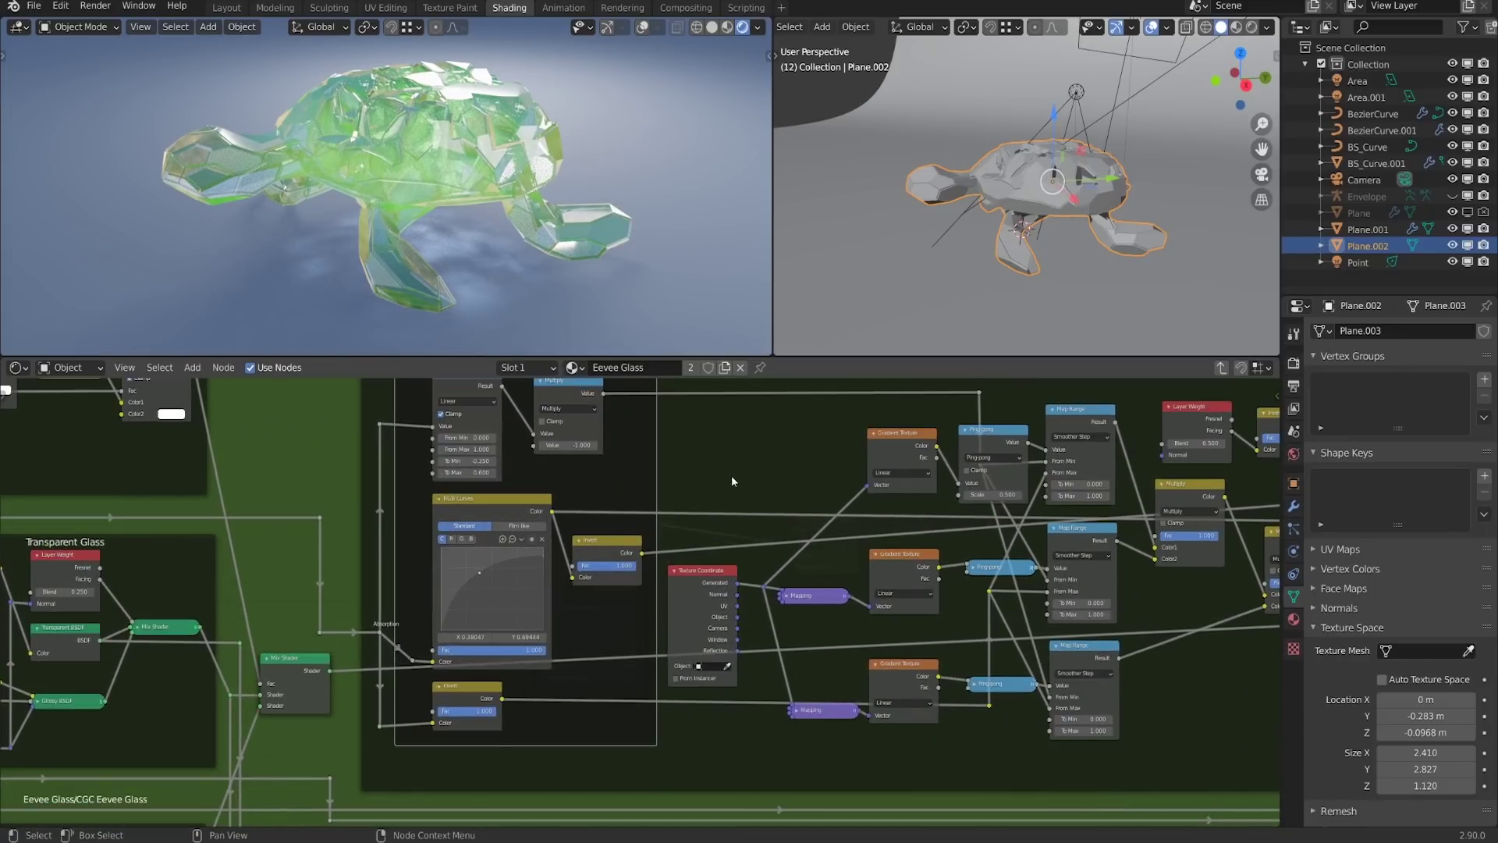
{"action": "middle_click_drag", "start_coordinate": [646, 407], "coordinate": [660, 453]}
{"action": "scroll", "coordinate": [626, 579], "scroll_direction": "up", "scroll_amount": 1}
{"action": "middle_click_drag", "start_coordinate": [627, 579], "coordinate": [707, 518]}
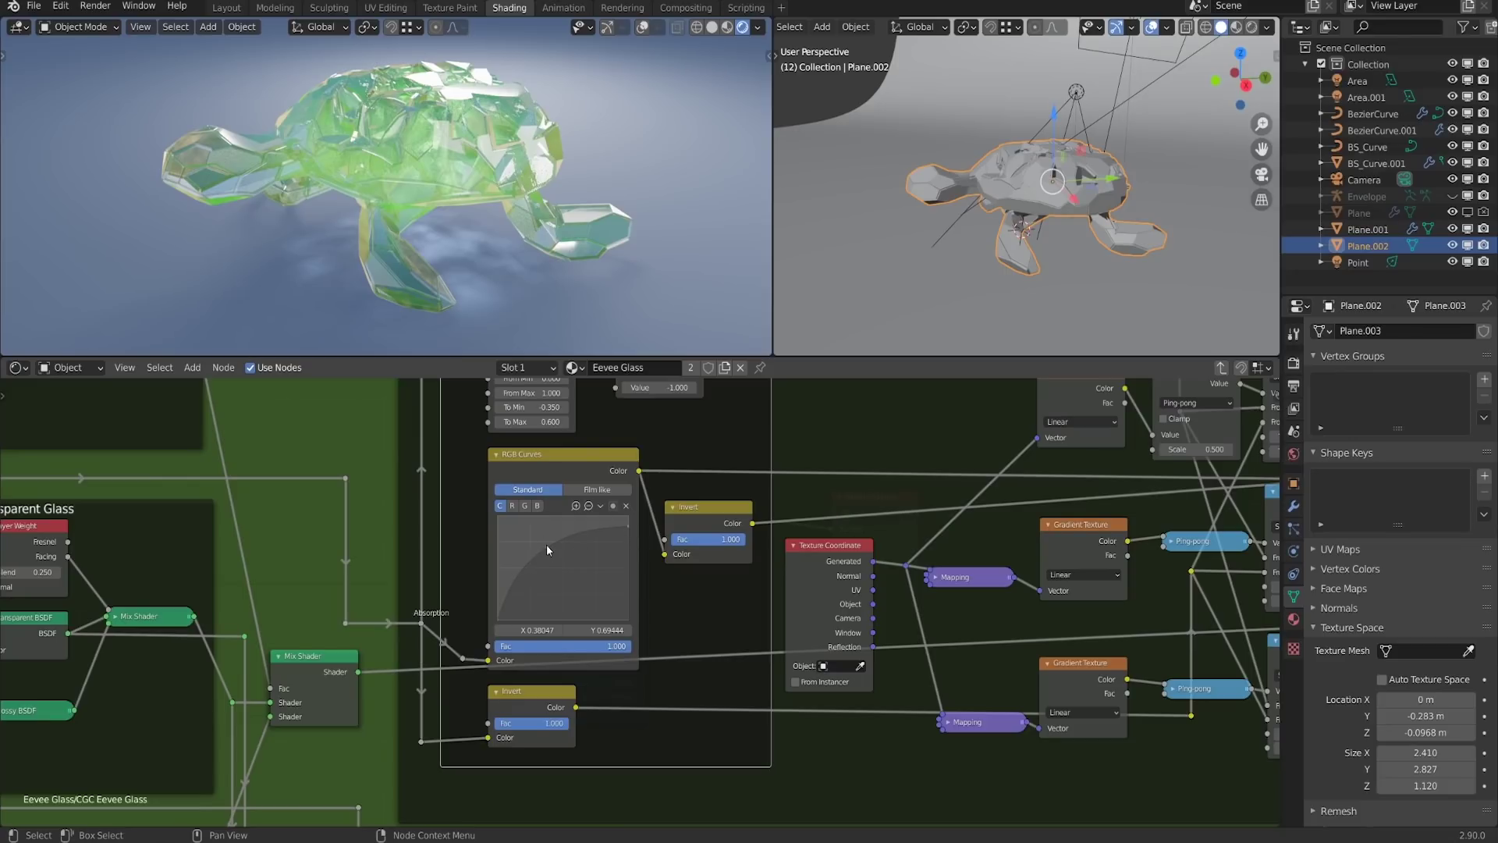
{"action": "left_click_drag", "start_coordinate": [546, 548], "coordinate": [595, 594]}
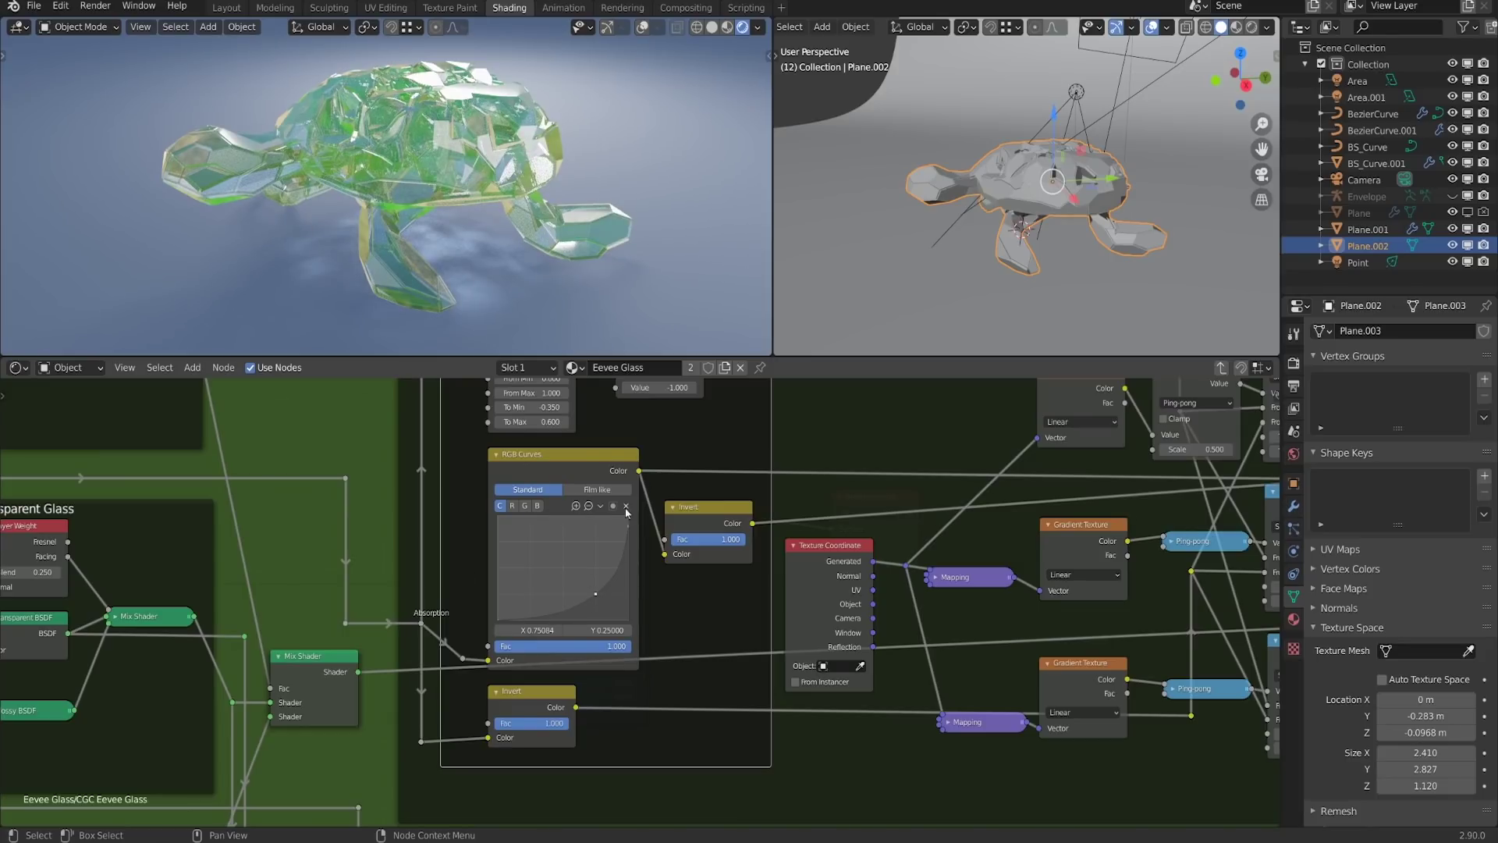
{"action": "left_click_drag", "start_coordinate": [596, 594], "coordinate": [545, 553]}
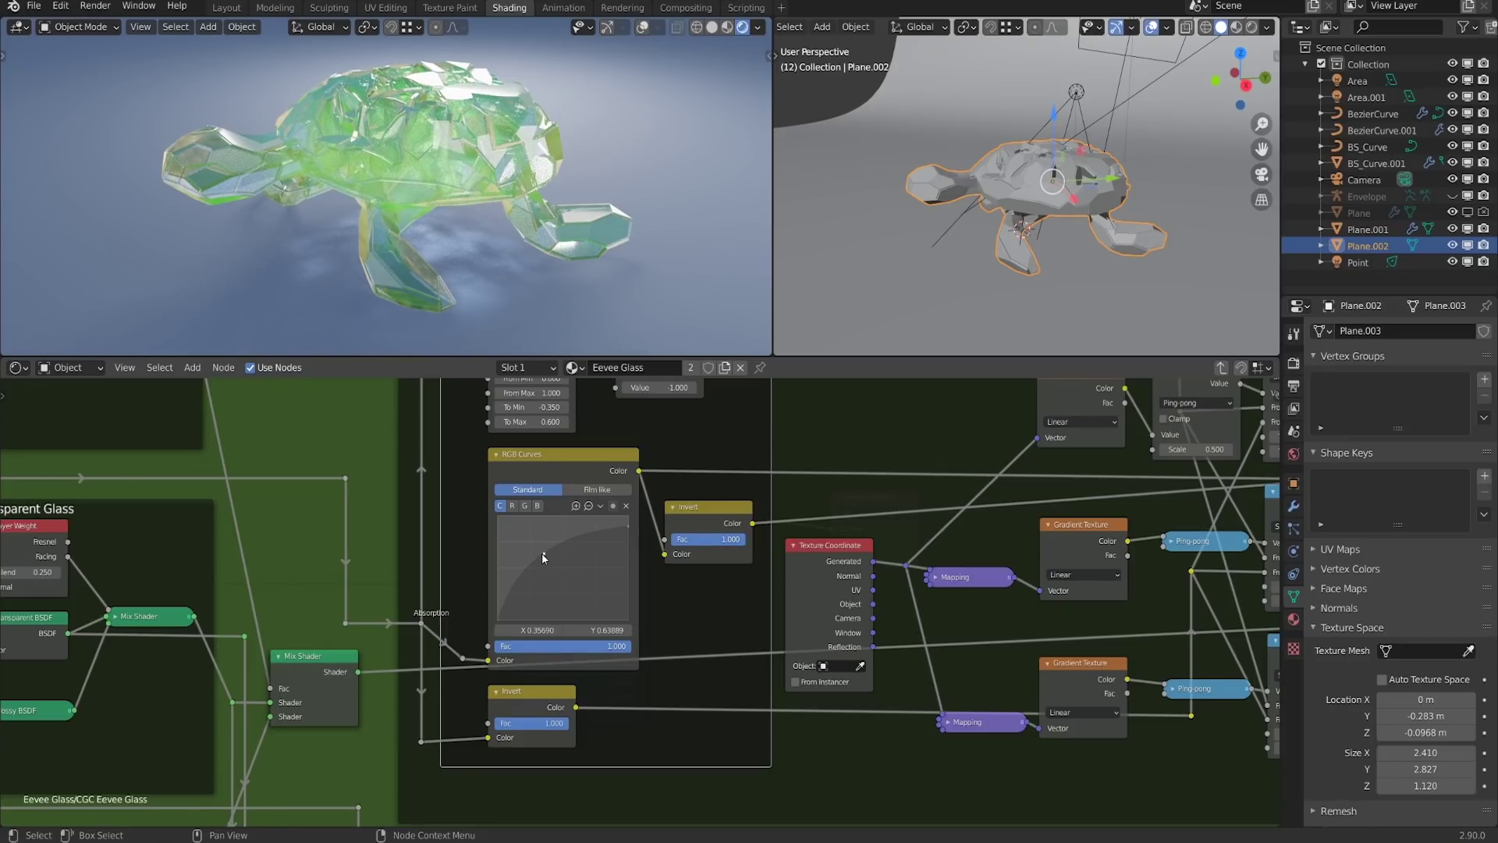
{"action": "left_click_drag", "start_coordinate": [541, 553], "coordinate": [539, 552]}
Preview the Absorption frame's uppermost Gradient Texture on the turtle
{"action": "scroll", "coordinate": [586, 560], "scroll_direction": "down", "scroll_amount": 2}
{"action": "middle_click_drag", "start_coordinate": [935, 563], "coordinate": [702, 605]}
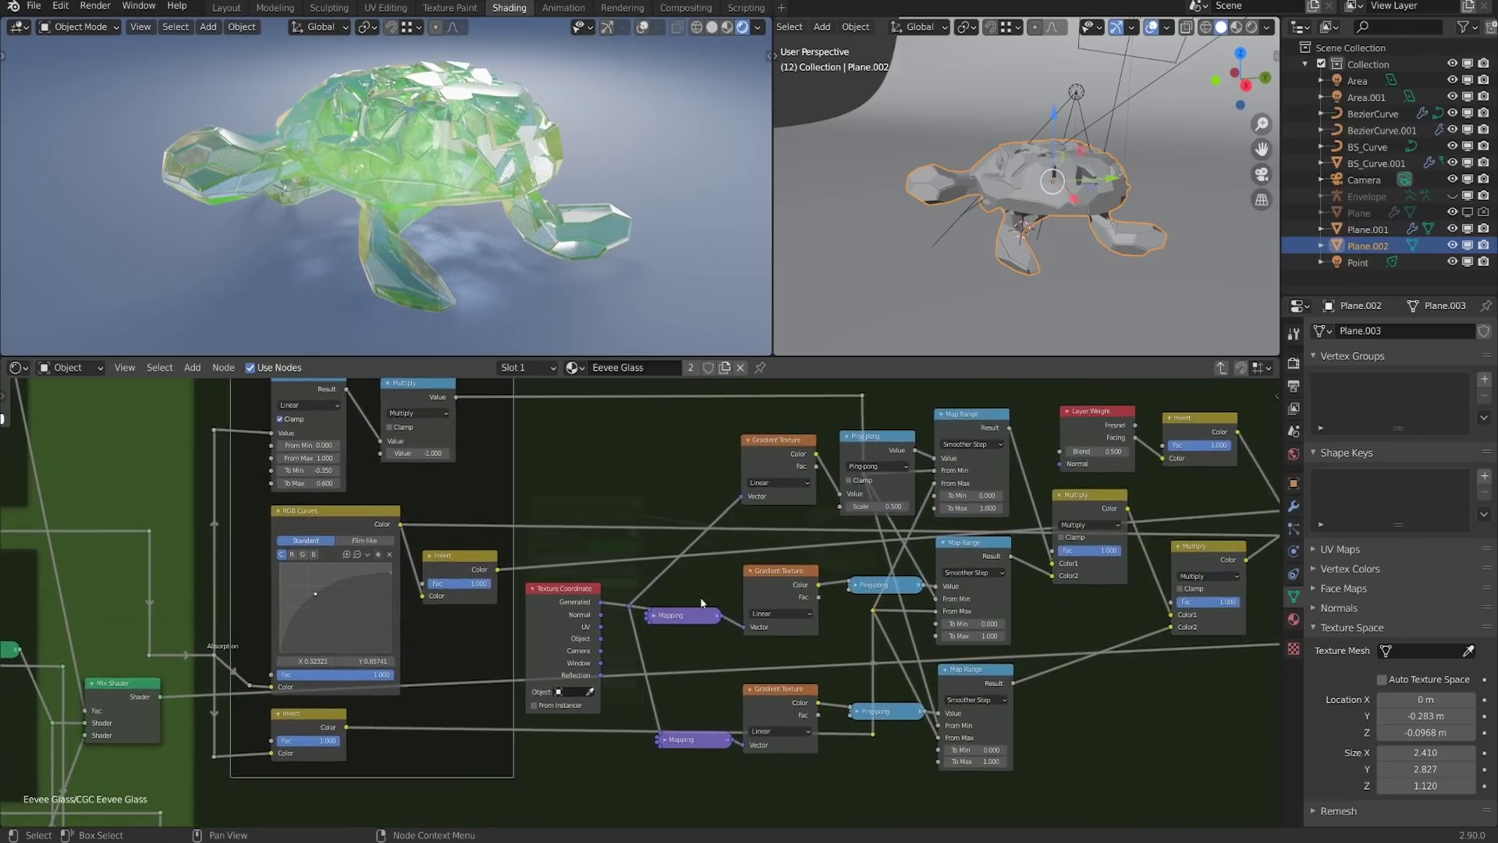
{"action": "middle_click_drag", "start_coordinate": [742, 482], "coordinate": [566, 506]}
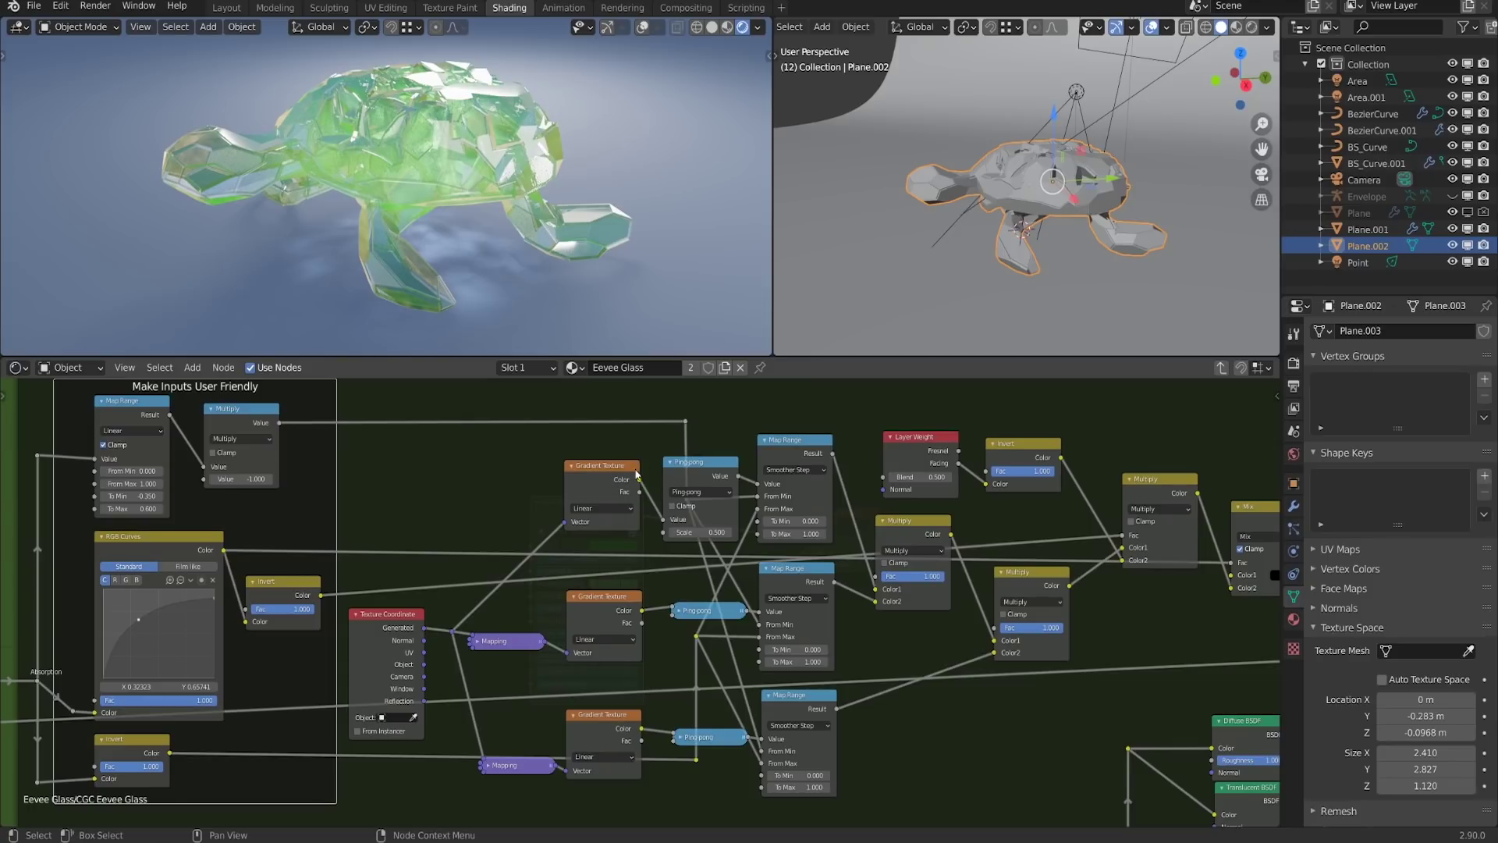
{"action": "left_click", "coordinate": [601, 480], "text": "ctrl+shift"}
{"action": "middle_click_drag", "start_coordinate": [671, 521], "coordinate": [669, 510]}
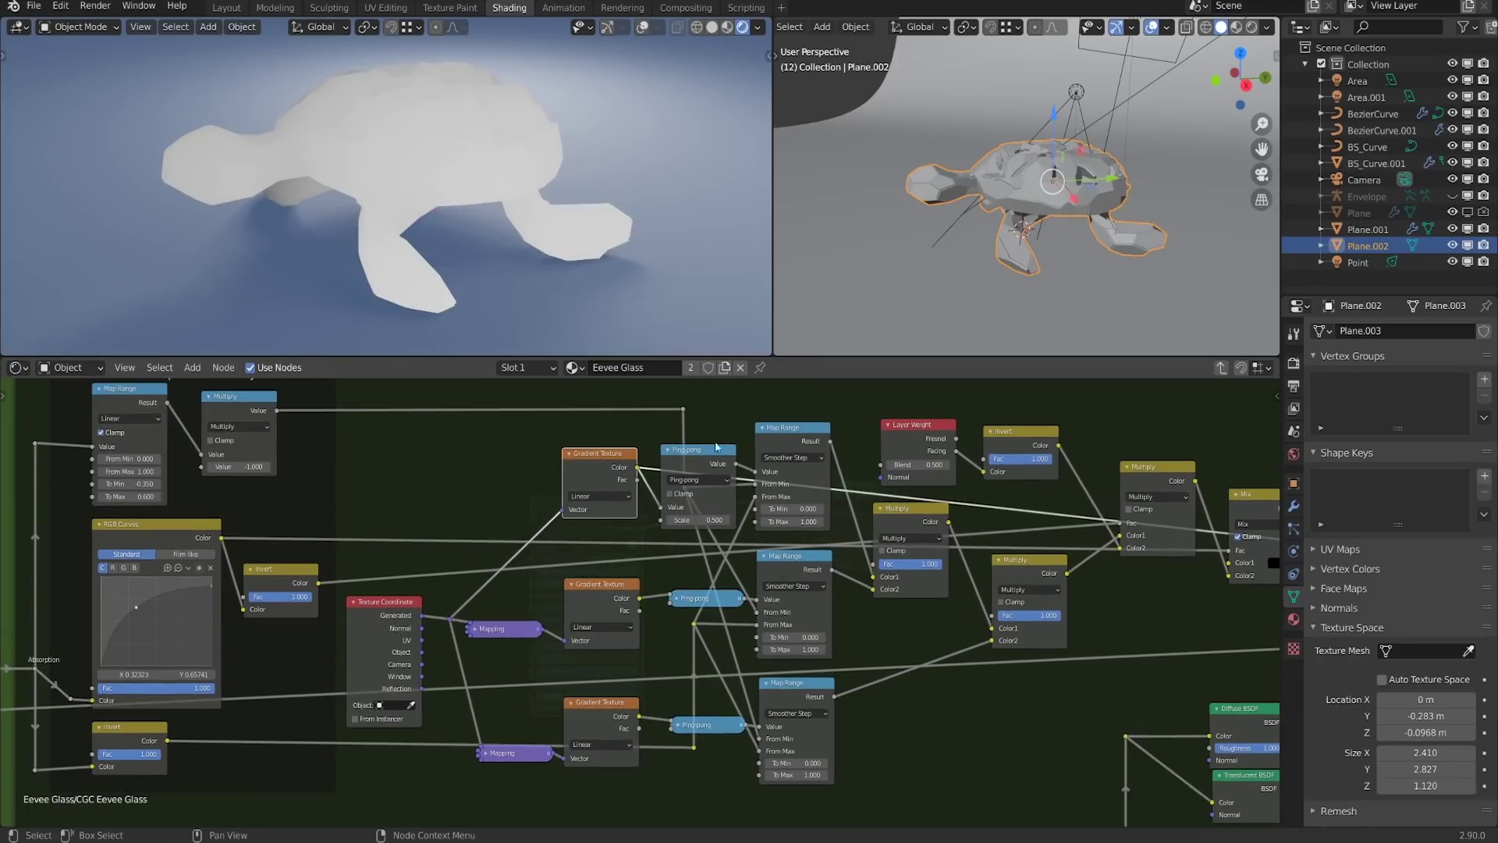
{"action": "middle_click_drag", "start_coordinate": [664, 226], "coordinate": [628, 274]}
Preview the middle Gradient Texture on the turtle and check the rotation in its Mapping node, collapsing the node again
{"action": "left_click", "coordinate": [608, 588], "text": "ctrl+shift"}
{"action": "middle_click_drag", "start_coordinate": [412, 168], "coordinate": [477, 156]}
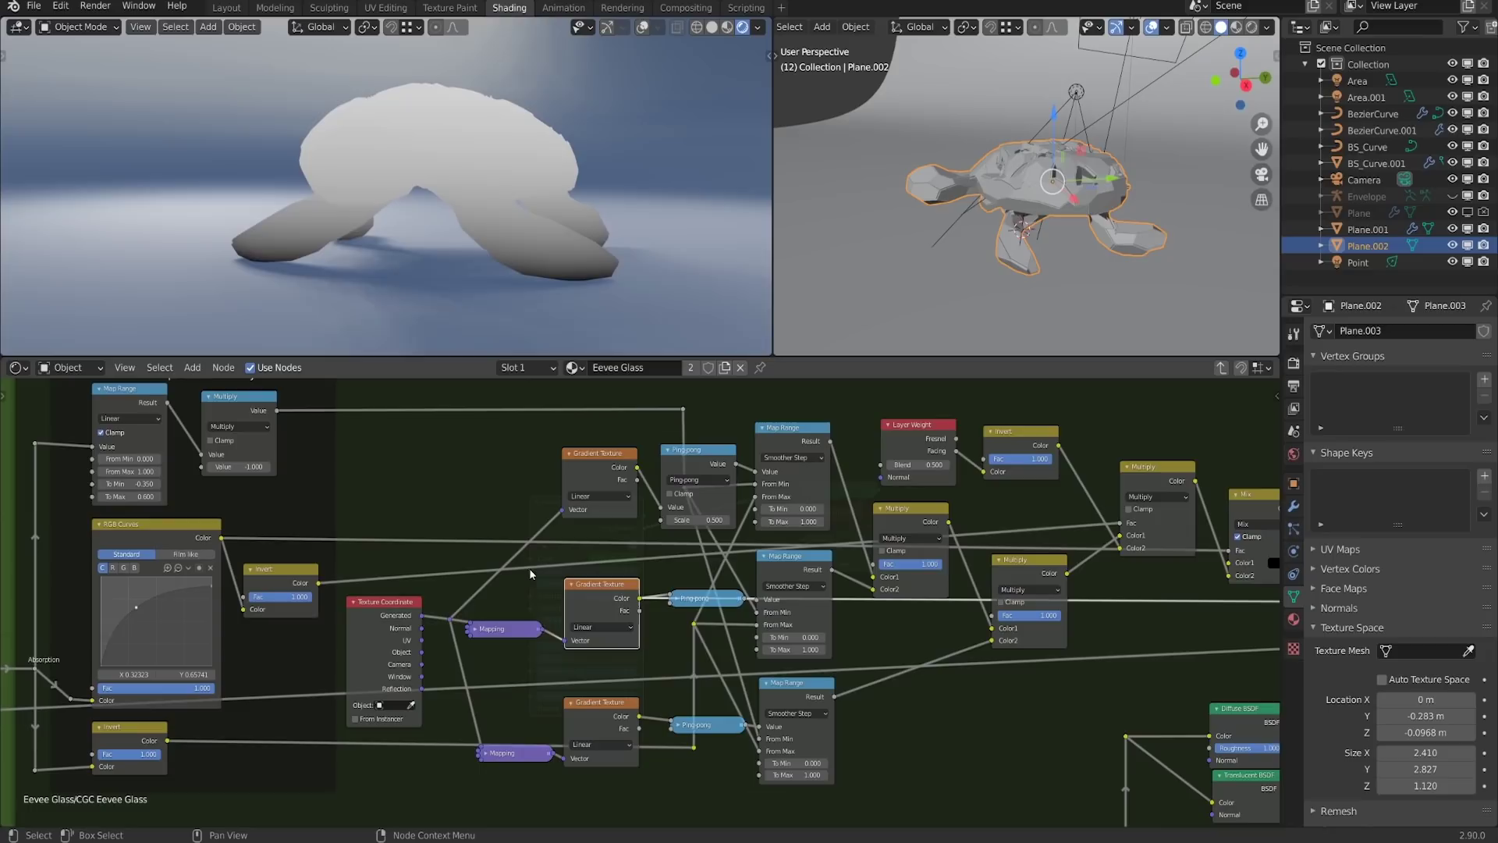
{"action": "left_click", "coordinate": [476, 632]}
{"action": "middle_click_drag", "start_coordinate": [651, 683], "coordinate": [660, 598]}
{"action": "scroll", "coordinate": [659, 598], "scroll_direction": "up", "scroll_amount": 1}
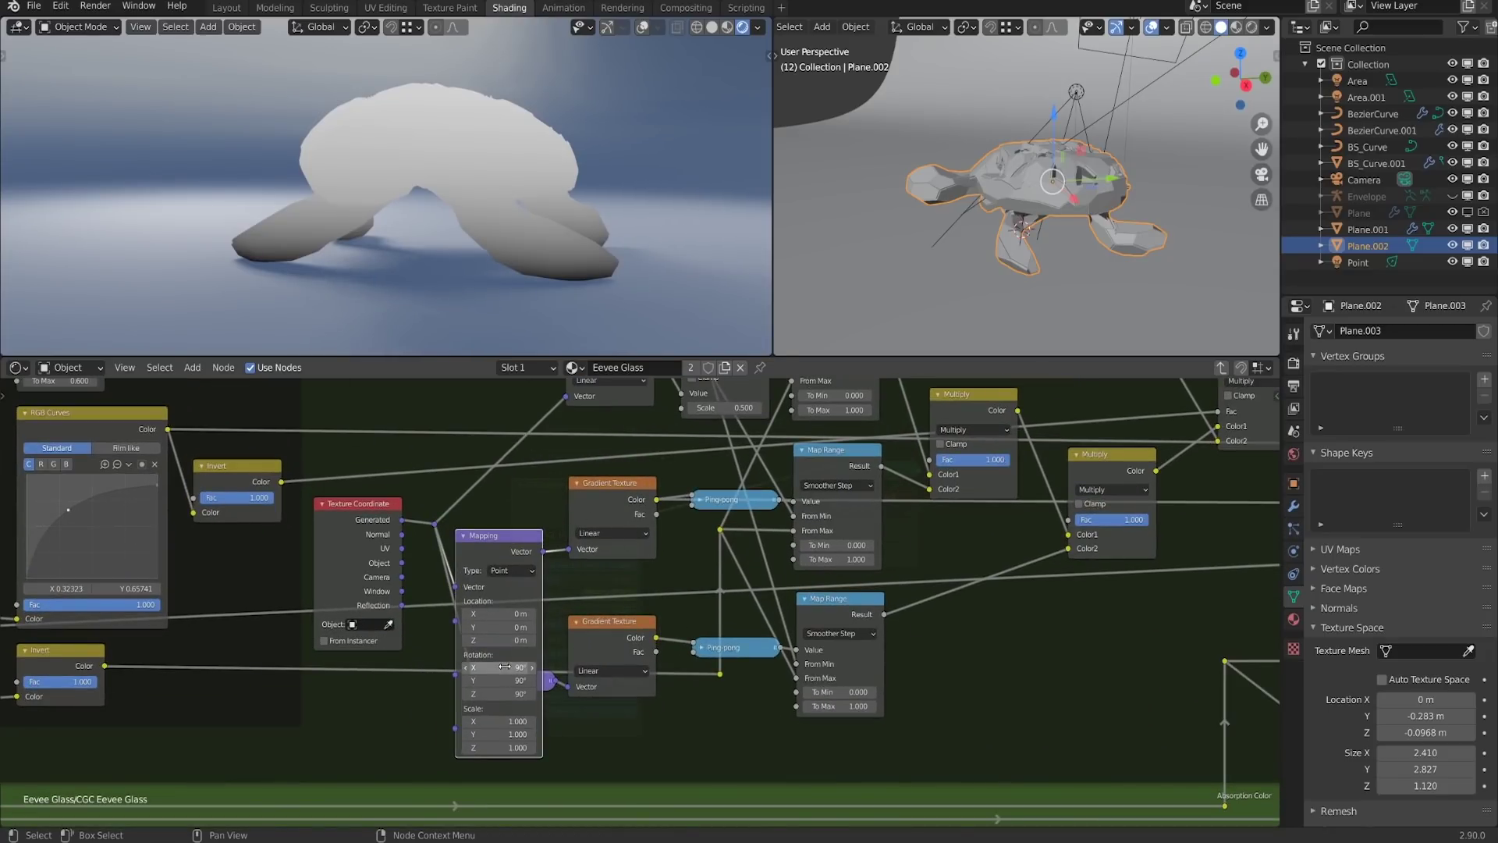
{"action": "left_click", "coordinate": [463, 537]}
Preview the lowest Gradient Texture on the turtle and check the rotation in its Mapping node, collapsing the node again
{"action": "left_click", "coordinate": [610, 631], "text": "ctrl+shift"}
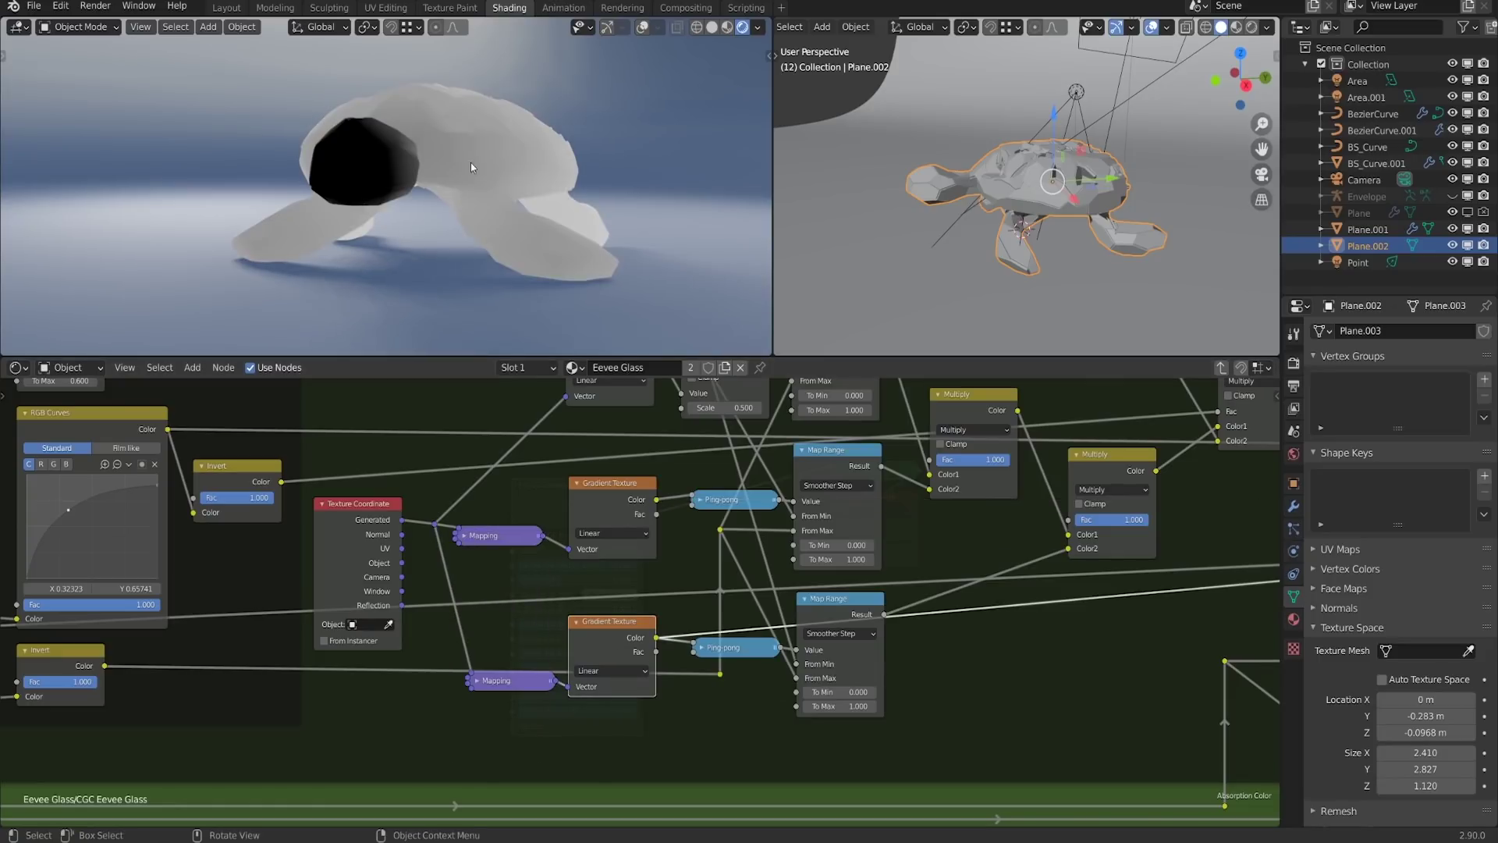
{"action": "middle_click_drag", "start_coordinate": [523, 165], "coordinate": [459, 180]}
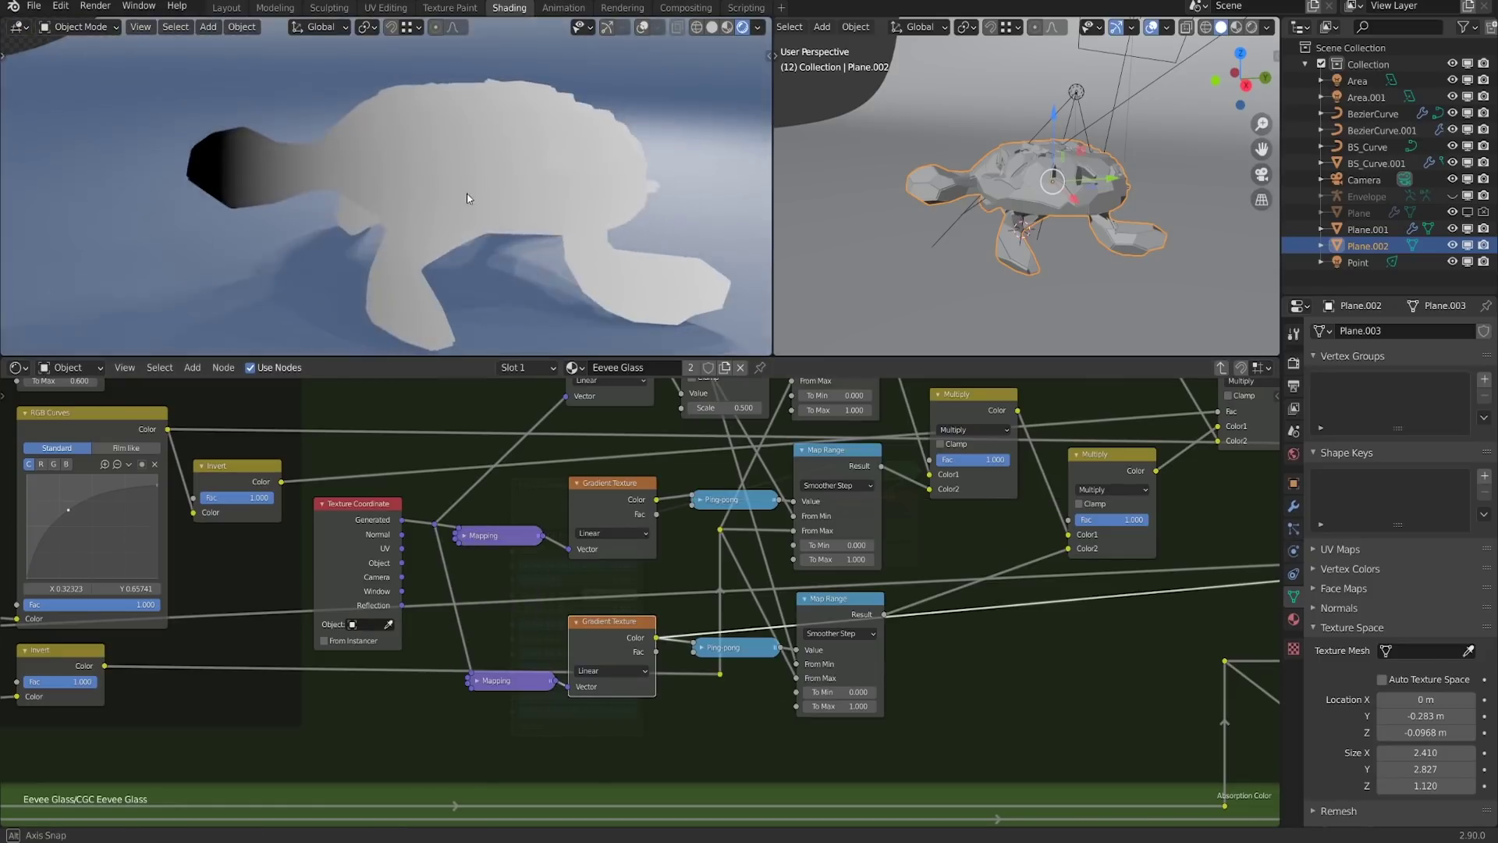
{"action": "left_click", "coordinate": [478, 682]}
{"action": "middle_click_drag", "start_coordinate": [556, 707], "coordinate": [548, 528]}
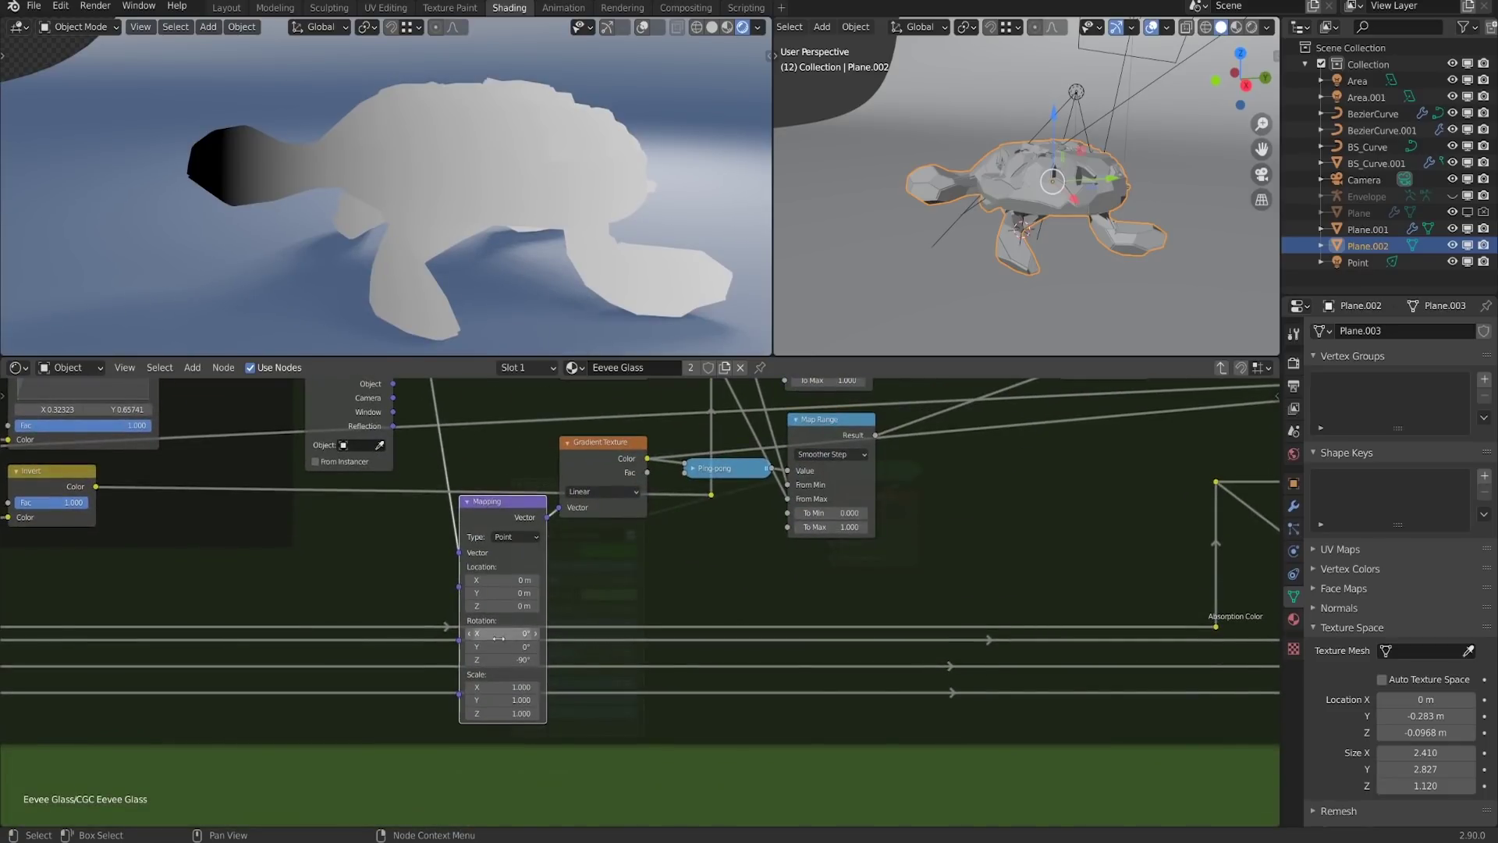
{"action": "left_click", "coordinate": [468, 503]}
Preview the uppermost Ping-pong node's output on the turtle and view it along the body
{"action": "middle_click_drag", "start_coordinate": [764, 392], "coordinate": [758, 679]}
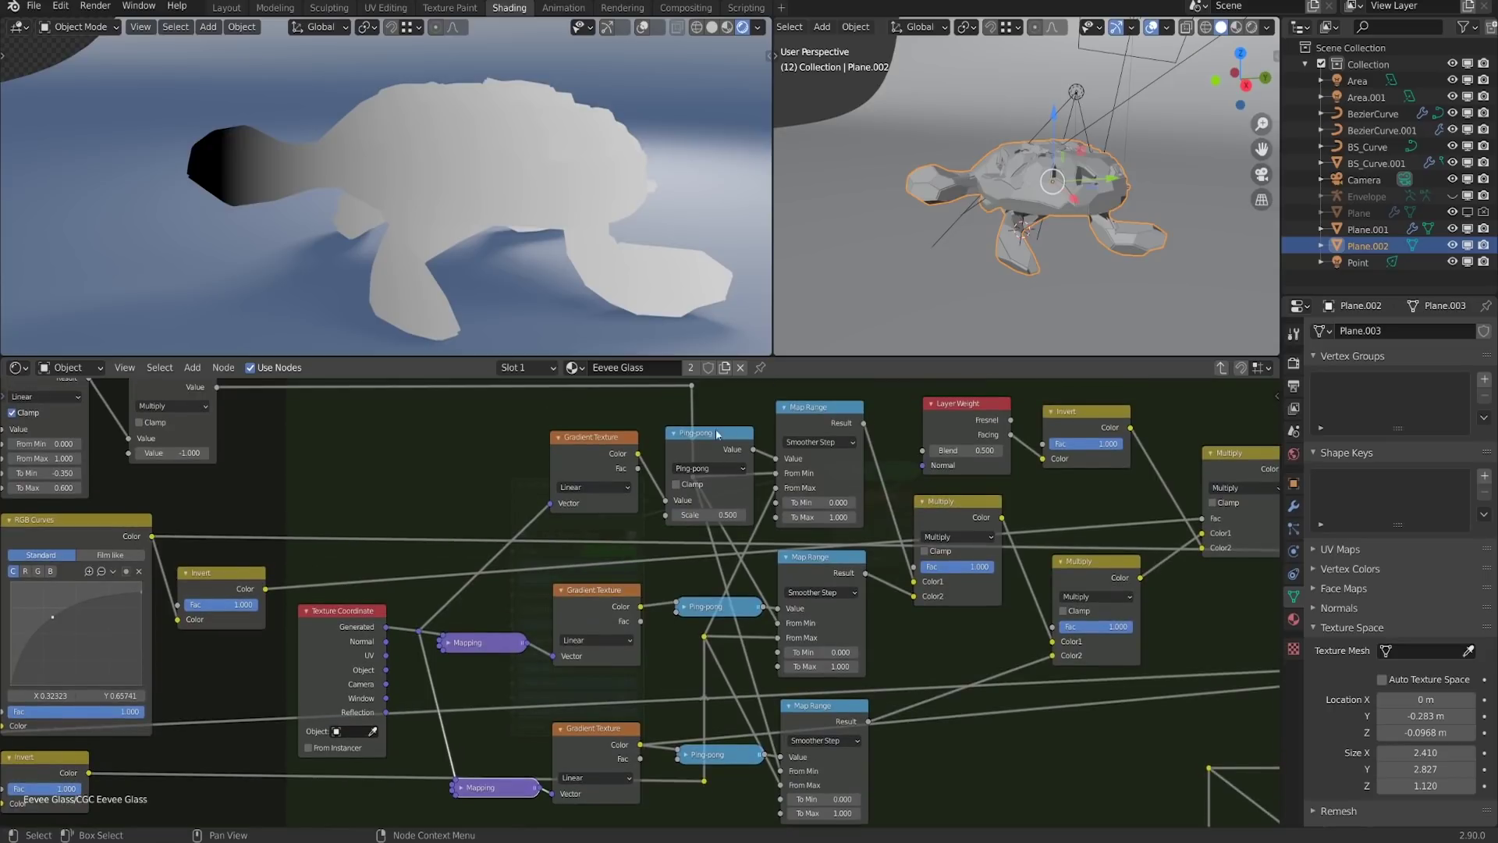
{"action": "scroll", "coordinate": [458, 184], "scroll_direction": "up", "scroll_amount": 2}
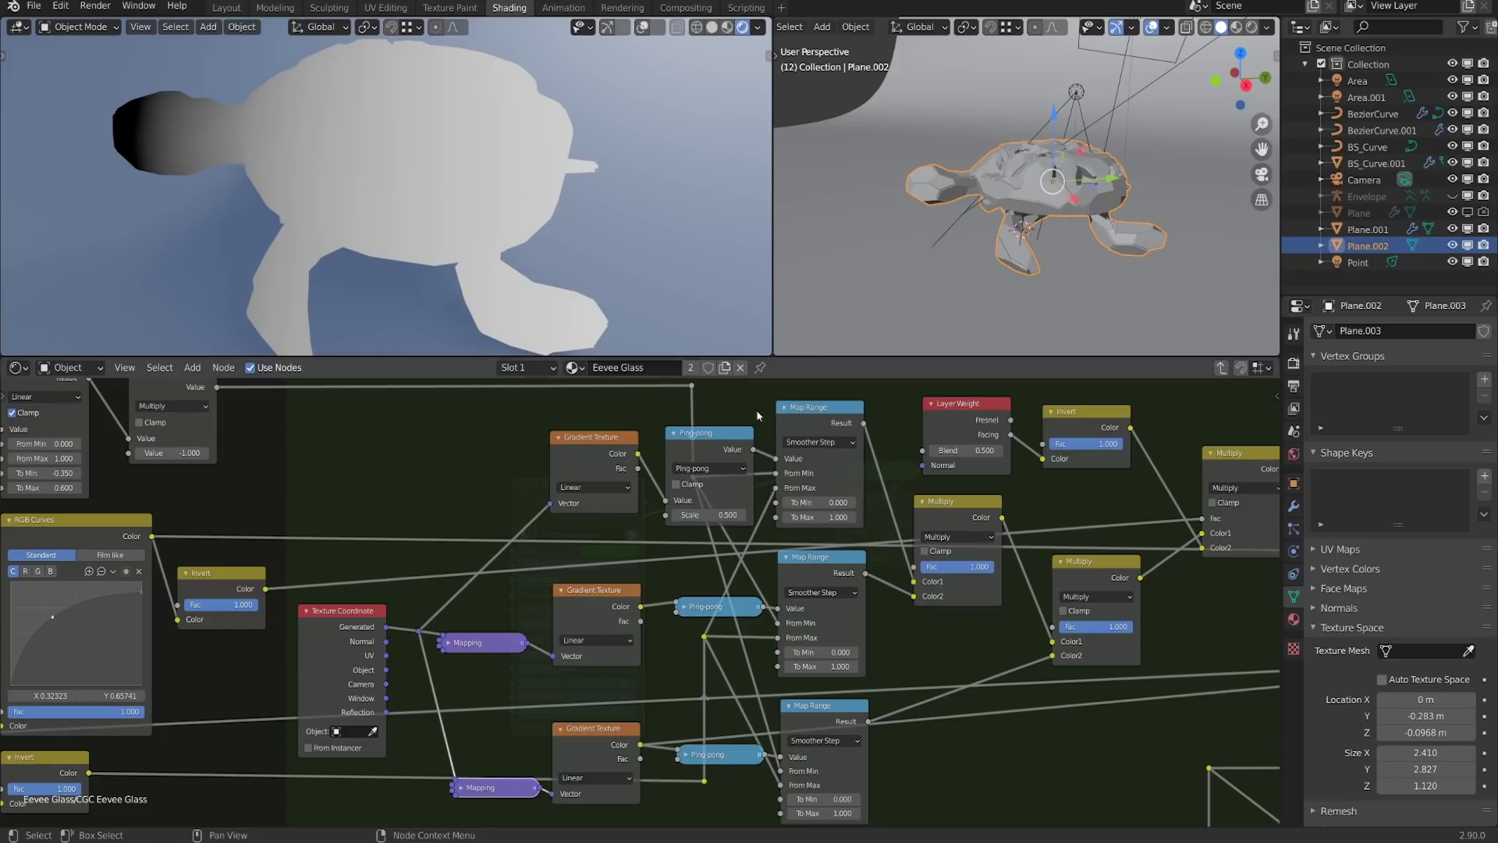
{"action": "left_click", "coordinate": [710, 445], "text": "ctrl+shift"}
{"action": "scroll", "coordinate": [295, 139], "scroll_direction": "down", "scroll_amount": 2}
{"action": "middle_click_drag", "start_coordinate": [295, 138], "coordinate": [416, 188]}
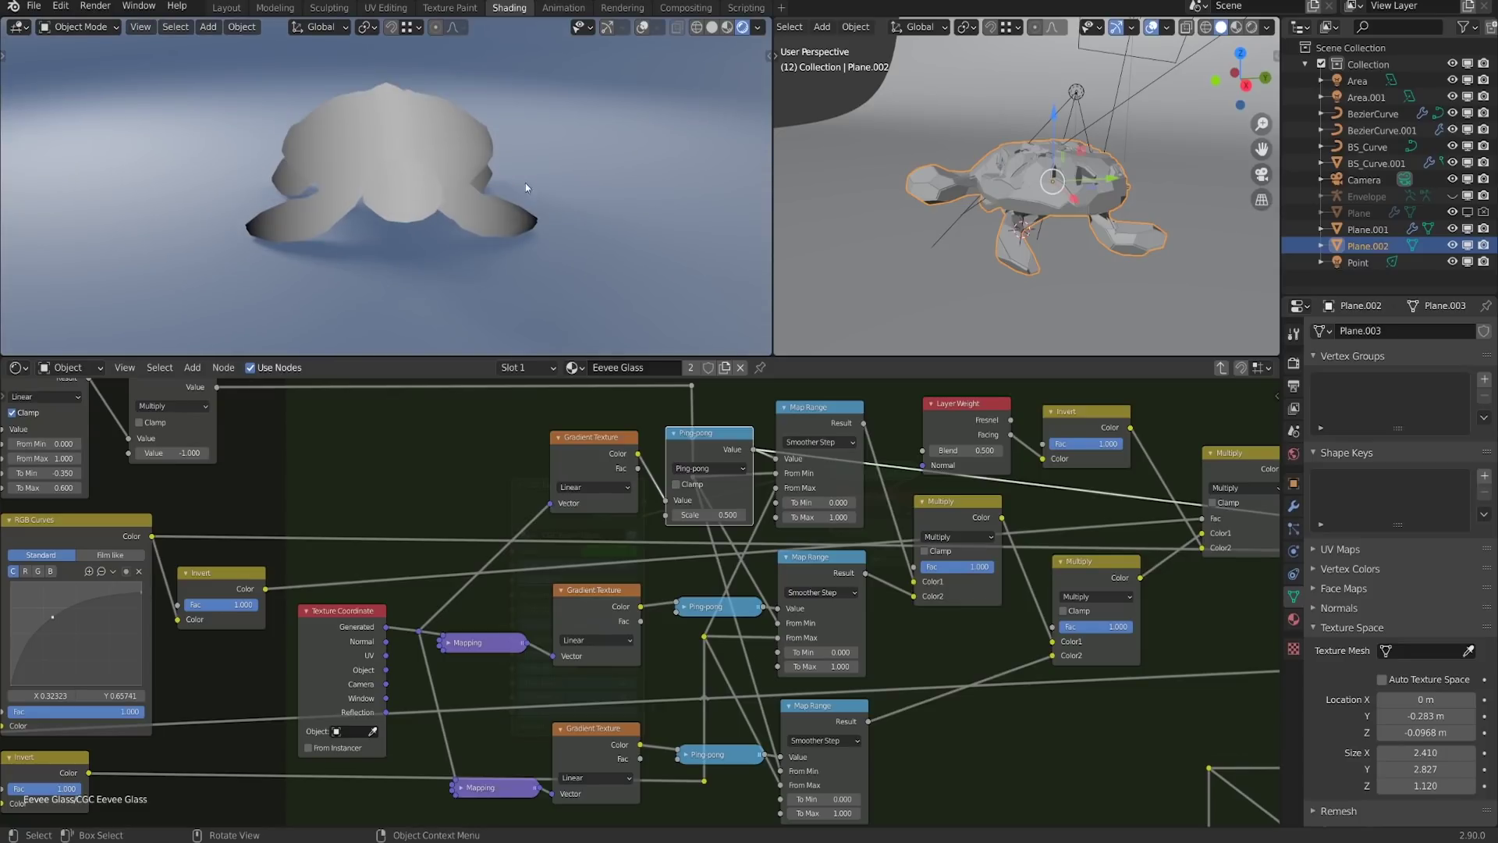
Try a scale of about 0.18 on the uppermost Ping-pong node and set it back to 0.5
{"action": "mouse_move", "coordinate": [710, 515]}
{"action": "left_mouse_down"}
{"action": "mouse_move", "coordinate": [638, 515]}
{"action": "mouse_move", "coordinate": [664, 515]}
{"action": "left_mouse_up"}
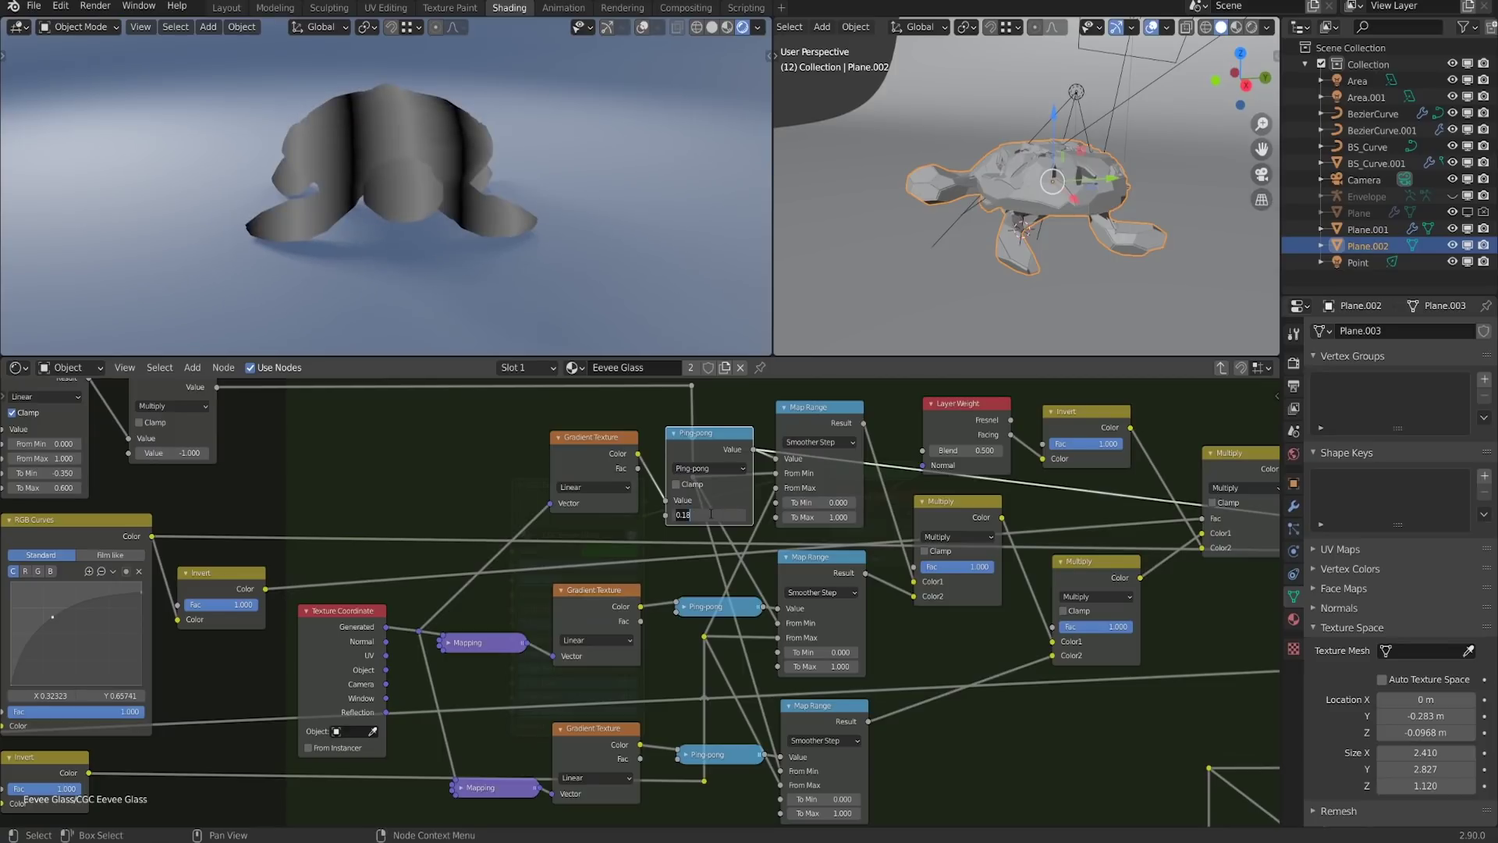
{"action": "double_click", "coordinate": [711, 514]}
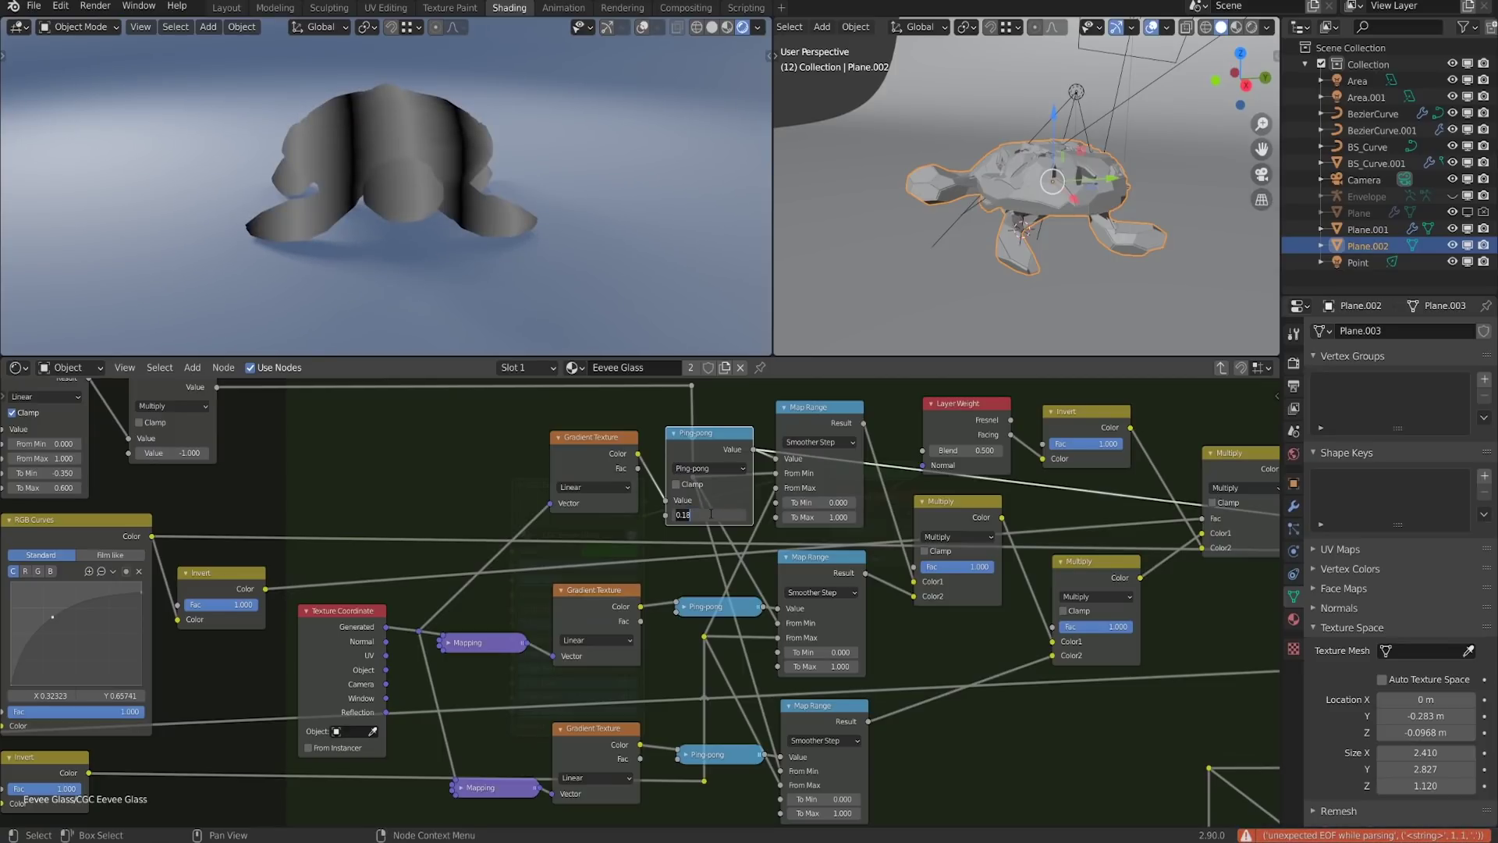
{"action": "type", "text": ".5"}
{"action": "key", "text": "Return"}
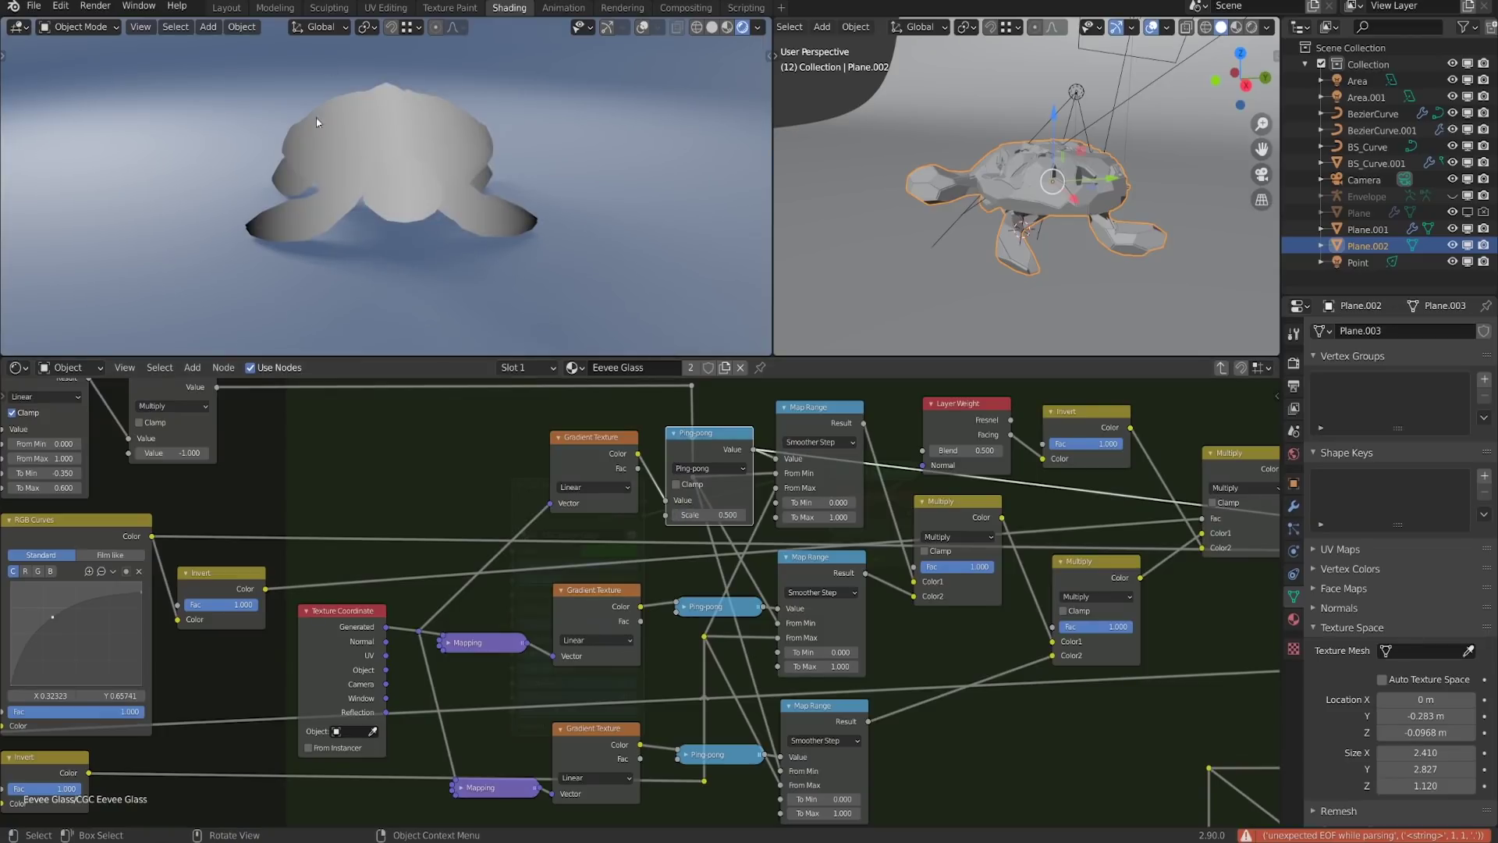
Preview the uppermost Map Range node's output on the turtle
{"action": "middle_click_drag", "start_coordinate": [446, 613], "coordinate": [455, 606]}
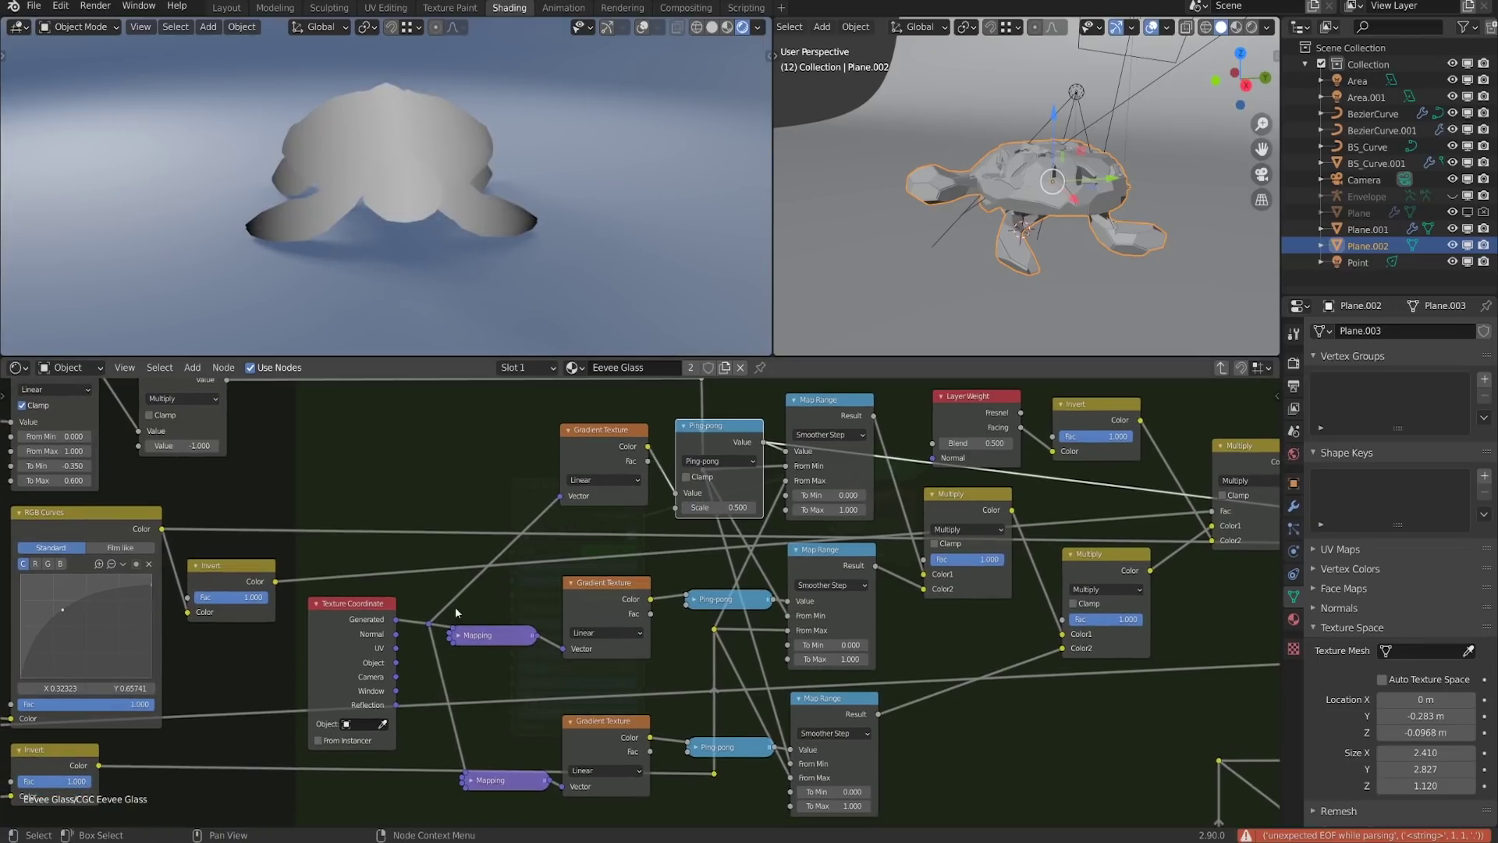
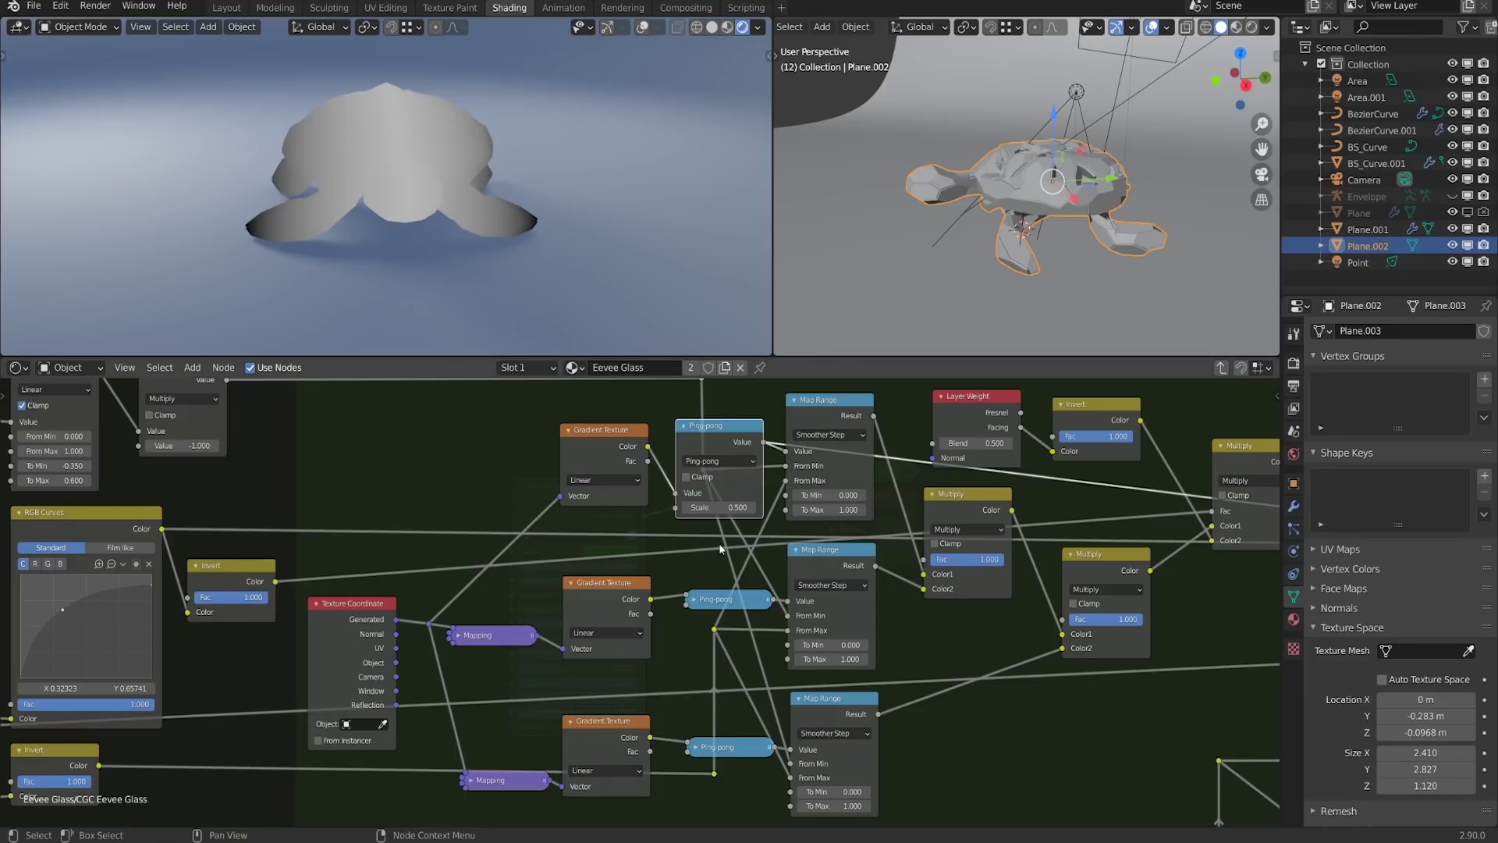
{"action": "middle_click_drag", "start_coordinate": [728, 537], "coordinate": [700, 538]}
{"action": "middle_click_drag", "start_coordinate": [787, 407], "coordinate": [746, 434]}
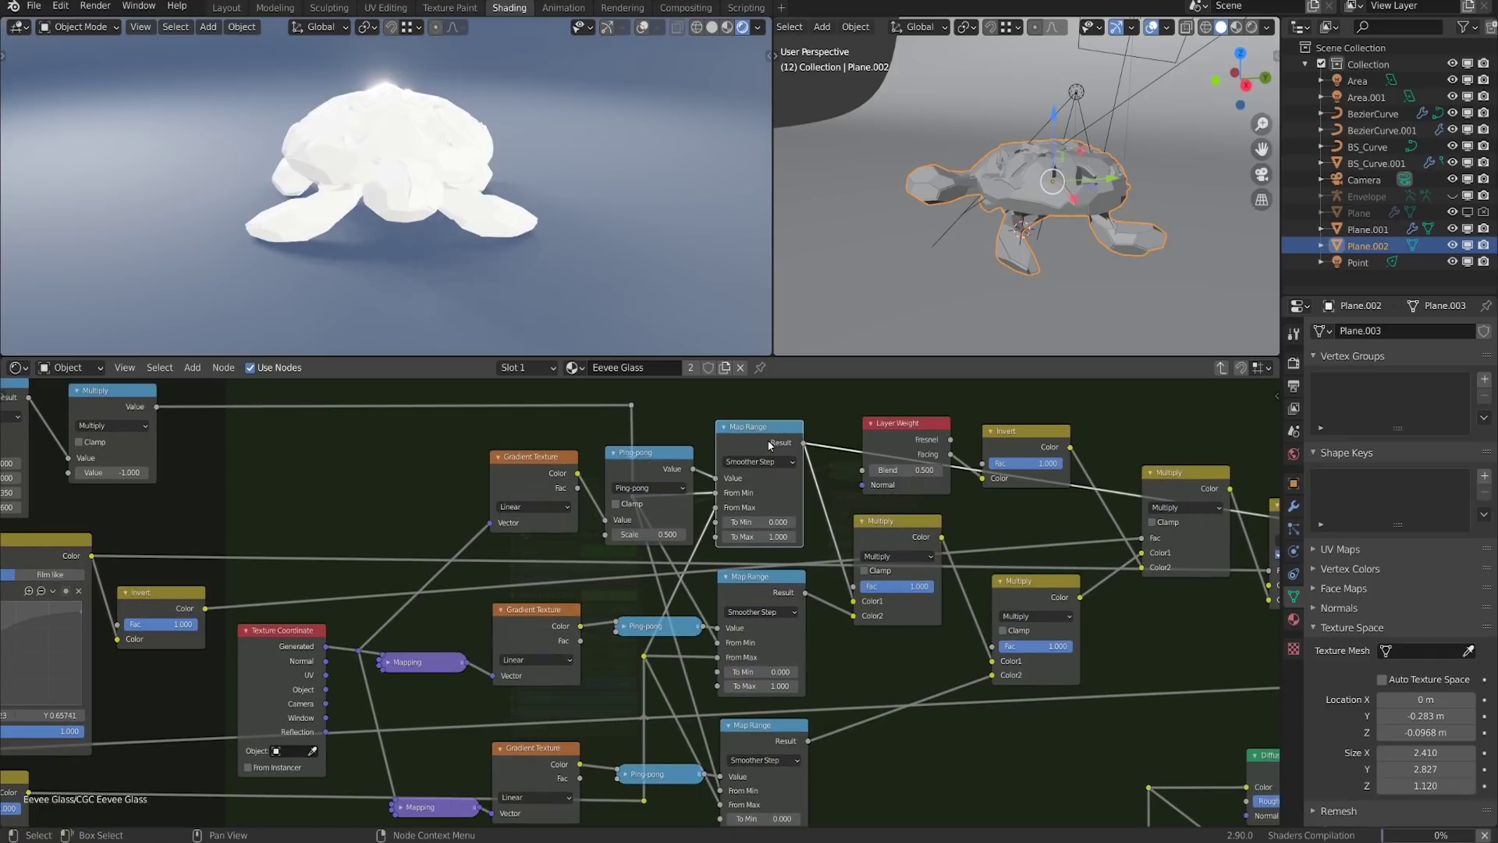
{"action": "scroll", "coordinate": [790, 533], "scroll_direction": "down", "scroll_amount": 3}
{"action": "scroll", "coordinate": [791, 533], "scroll_direction": "up", "scroll_amount": 2}
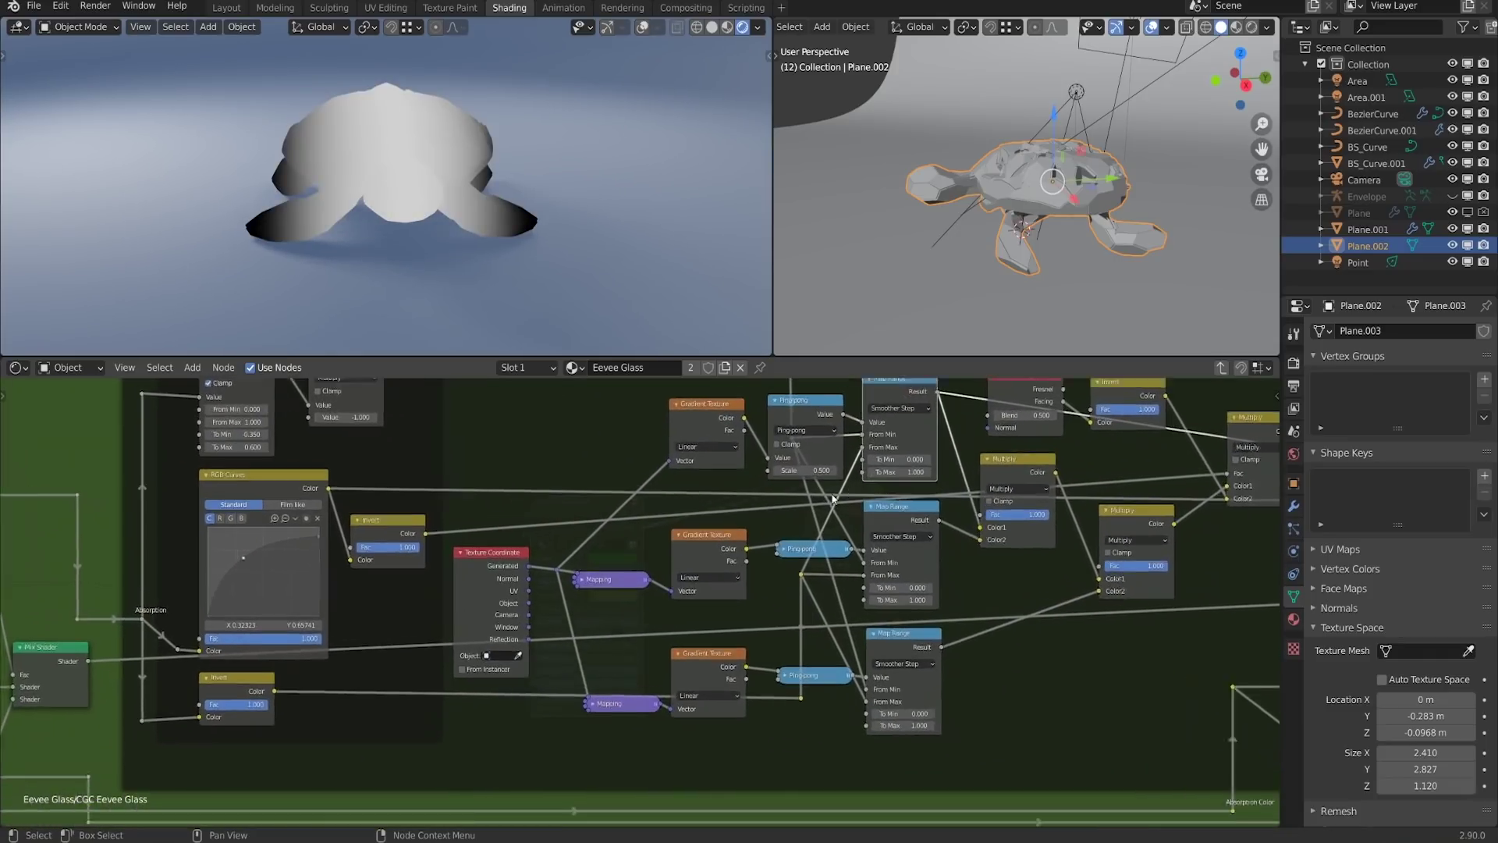
Trace the From Min and From Max connections of the Map Range nodes back to the Make Inputs User Friendly nodes
{"action": "left_click", "coordinate": [814, 574]}
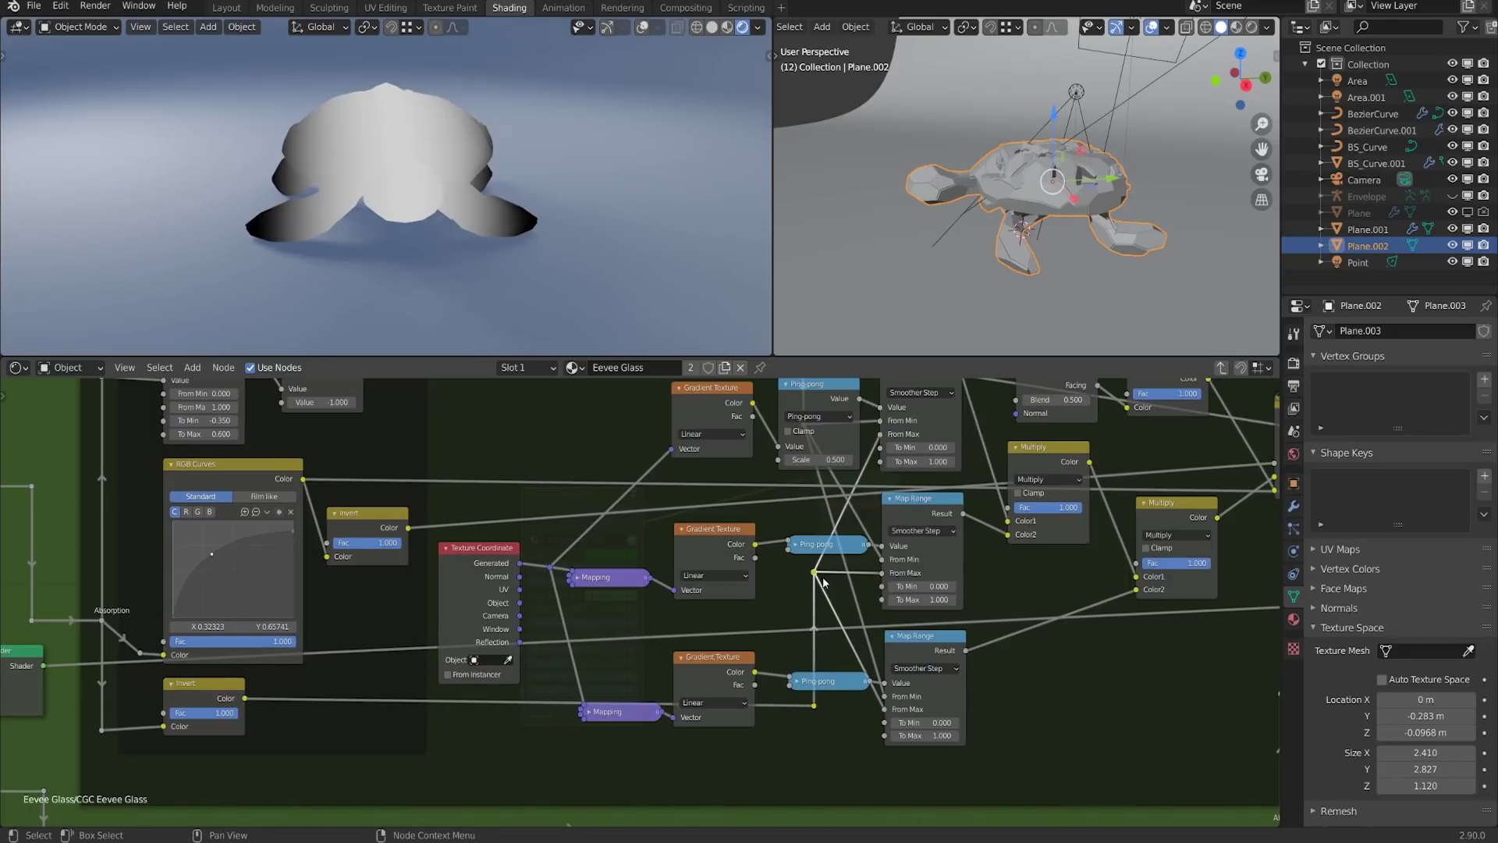
{"action": "middle_click_drag", "start_coordinate": [887, 422], "coordinate": [977, 468]}
{"action": "middle_click_drag", "start_coordinate": [882, 462], "coordinate": [924, 537]}
{"action": "scroll", "coordinate": [925, 537], "scroll_direction": "down", "scroll_amount": 1}
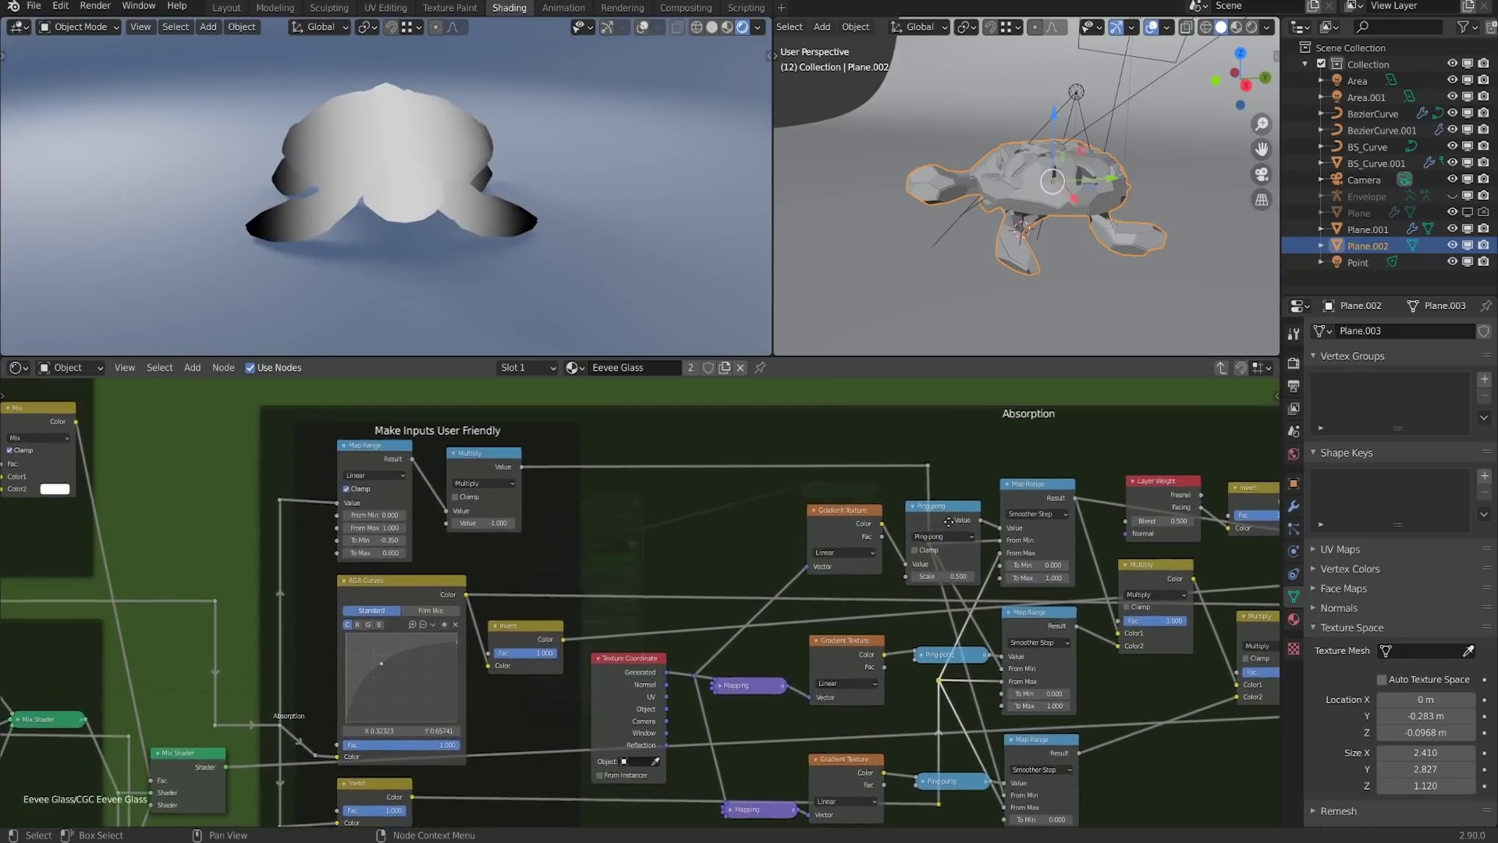
{"action": "scroll", "coordinate": [544, 490], "scroll_direction": "up", "scroll_amount": 4}
{"action": "middle_click_drag", "start_coordinate": [545, 492], "coordinate": [814, 502]}
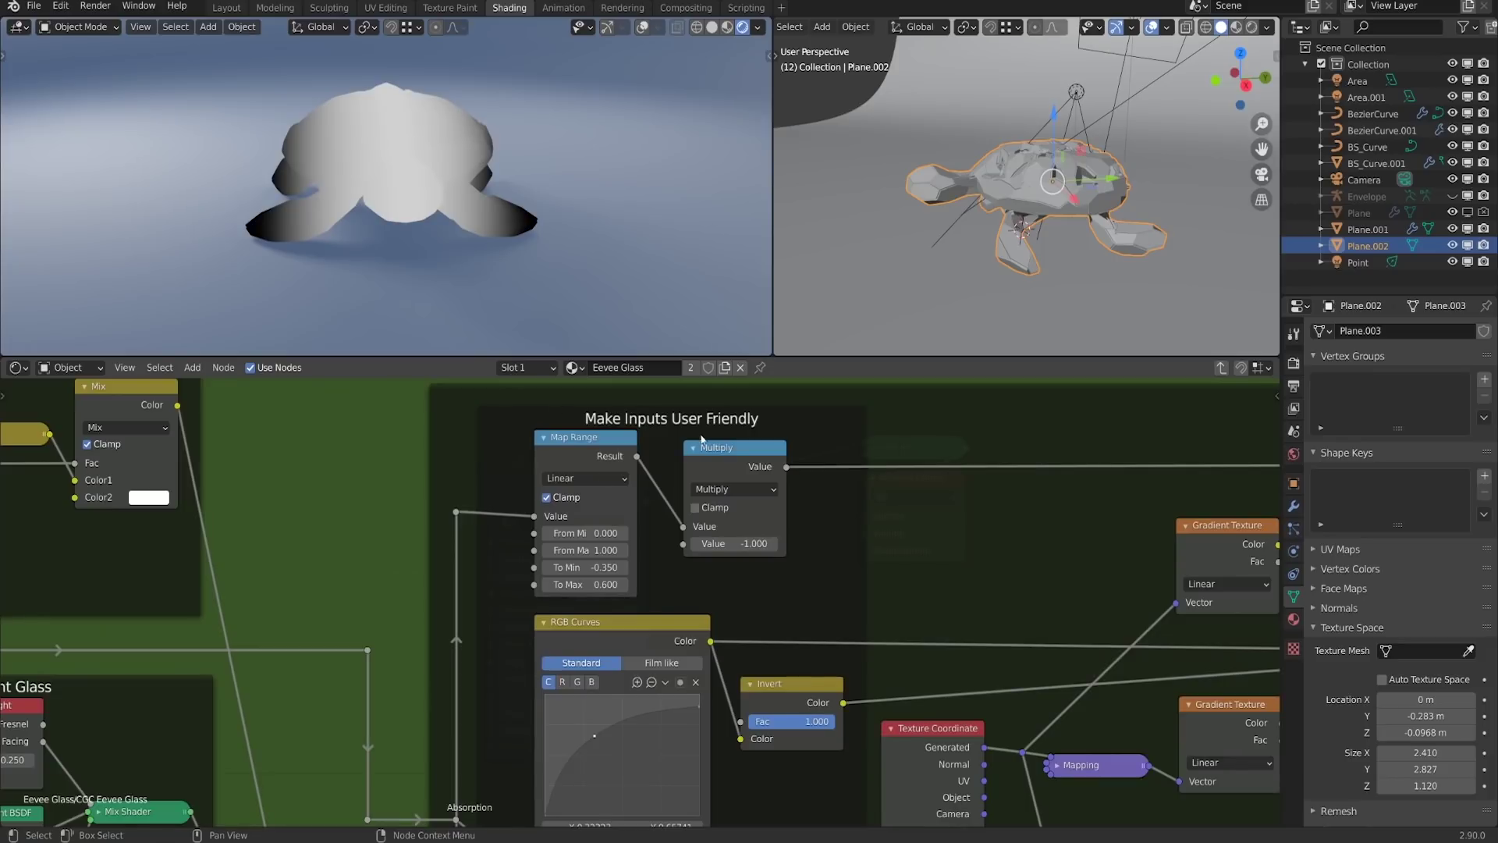
{"action": "mouse_move", "coordinate": [726, 450]}
{"action": "left_mouse_down"}
{"action": "mouse_move", "coordinate": [707, 441]}
{"action": "mouse_move", "coordinate": [722, 449]}
{"action": "left_mouse_up"}
{"action": "scroll", "coordinate": [1023, 528], "scroll_direction": "down", "scroll_amount": 3}
{"action": "middle_click_drag", "start_coordinate": [1023, 528], "coordinate": [774, 428]}
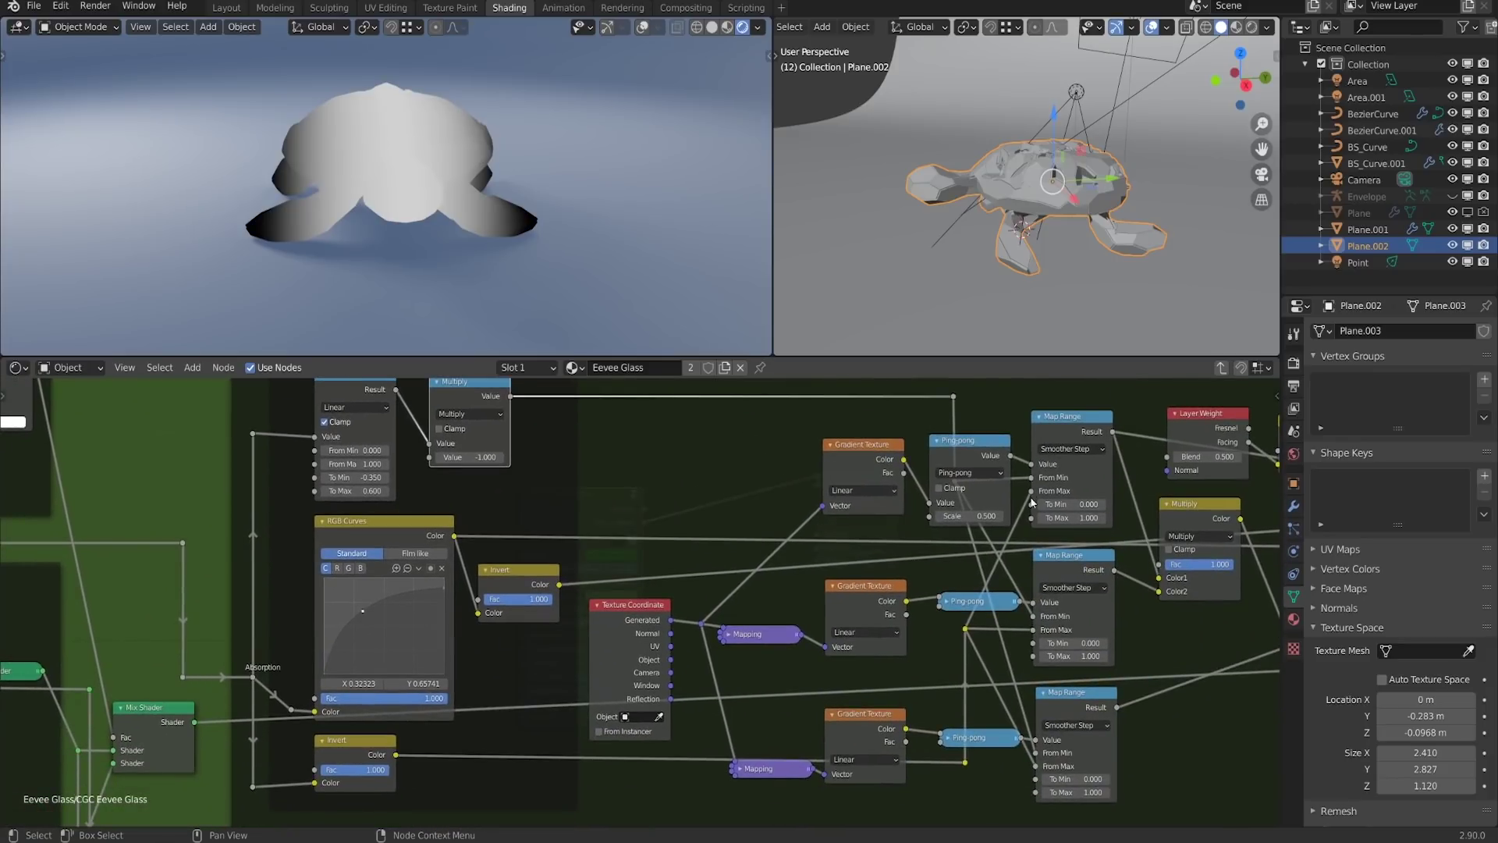
{"action": "middle_click_drag", "start_coordinate": [1033, 502], "coordinate": [1021, 465]}
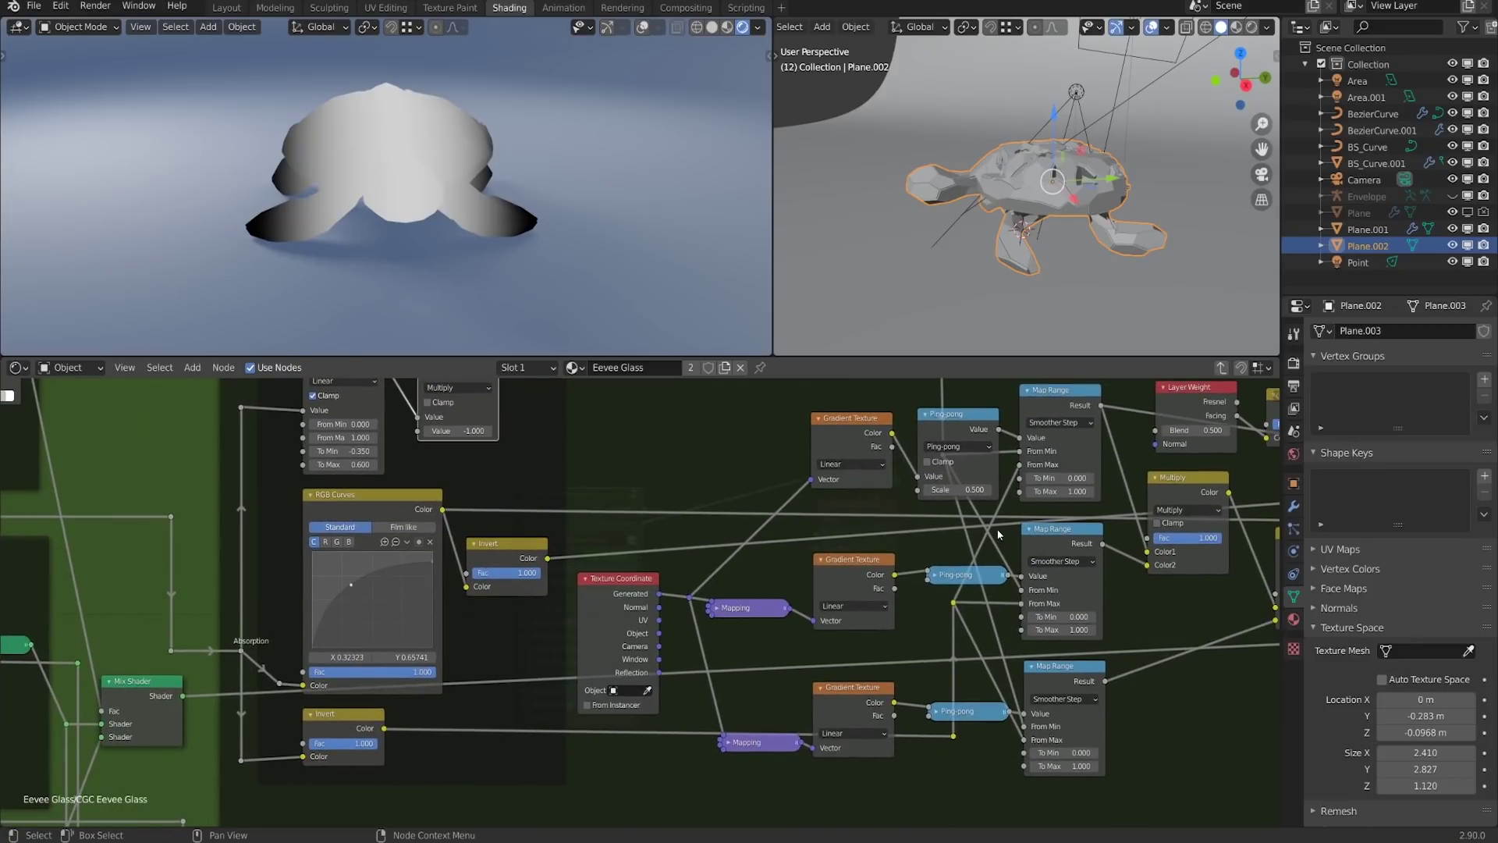
{"action": "middle_click_drag", "start_coordinate": [999, 534], "coordinate": [886, 544]}
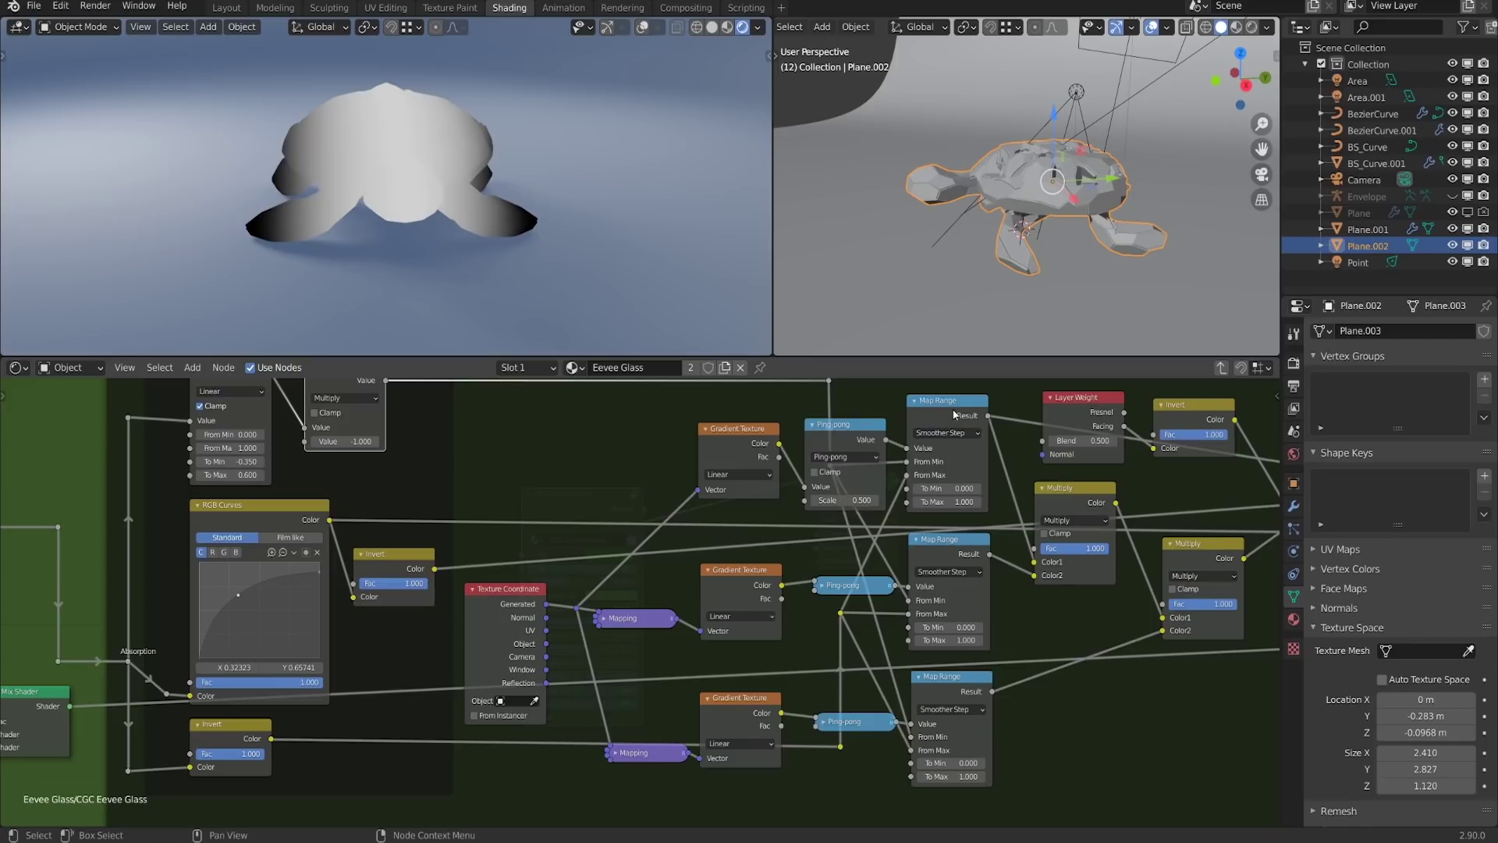
Set the CGC Eevee Glass group's Absorption to 0.227 and go back inside the group
{"action": "key", "text": "Tab"}
{"action": "scroll", "coordinate": [936, 505], "scroll_direction": "up", "scroll_amount": 7}
{"action": "middle_click_drag", "start_coordinate": [856, 541], "coordinate": [895, 601]}
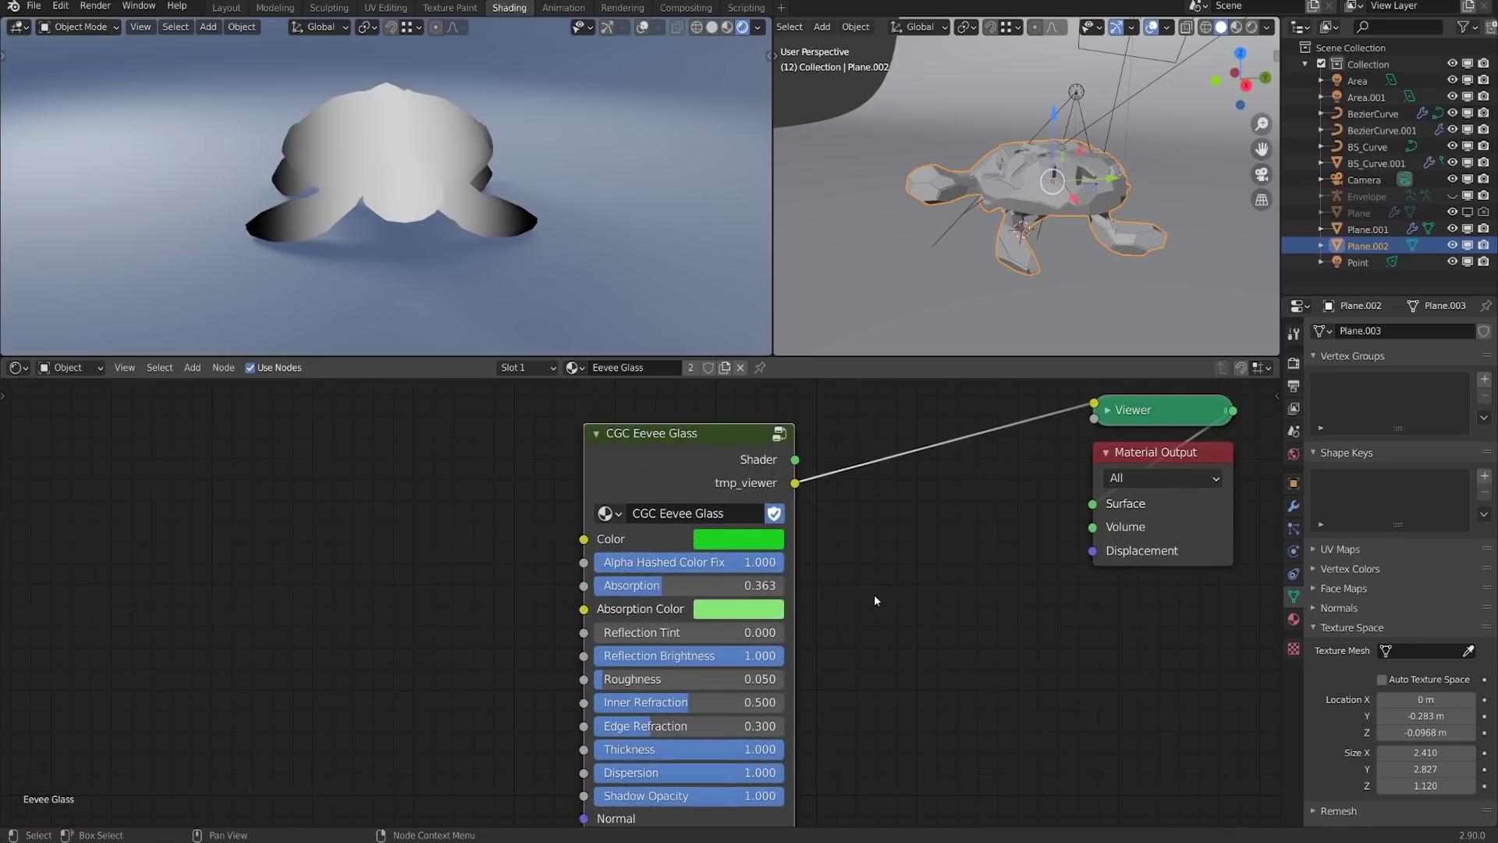
{"action": "scroll", "coordinate": [876, 597], "scroll_direction": "up", "scroll_amount": 1}
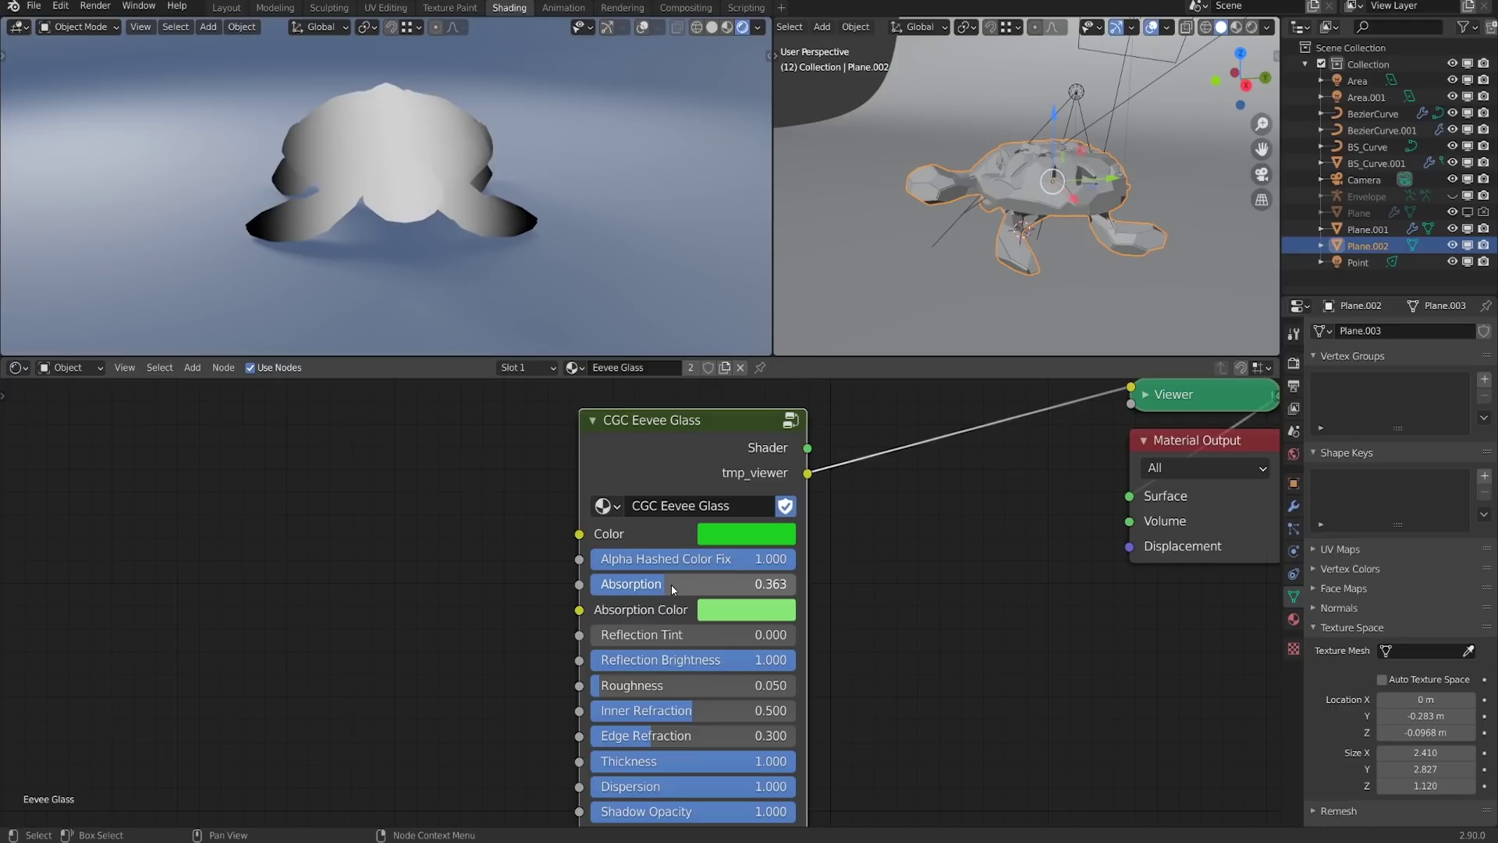
{"action": "left_click_drag", "start_coordinate": [671, 583], "coordinate": [702, 584]}
{"action": "key", "text": "Tab"}
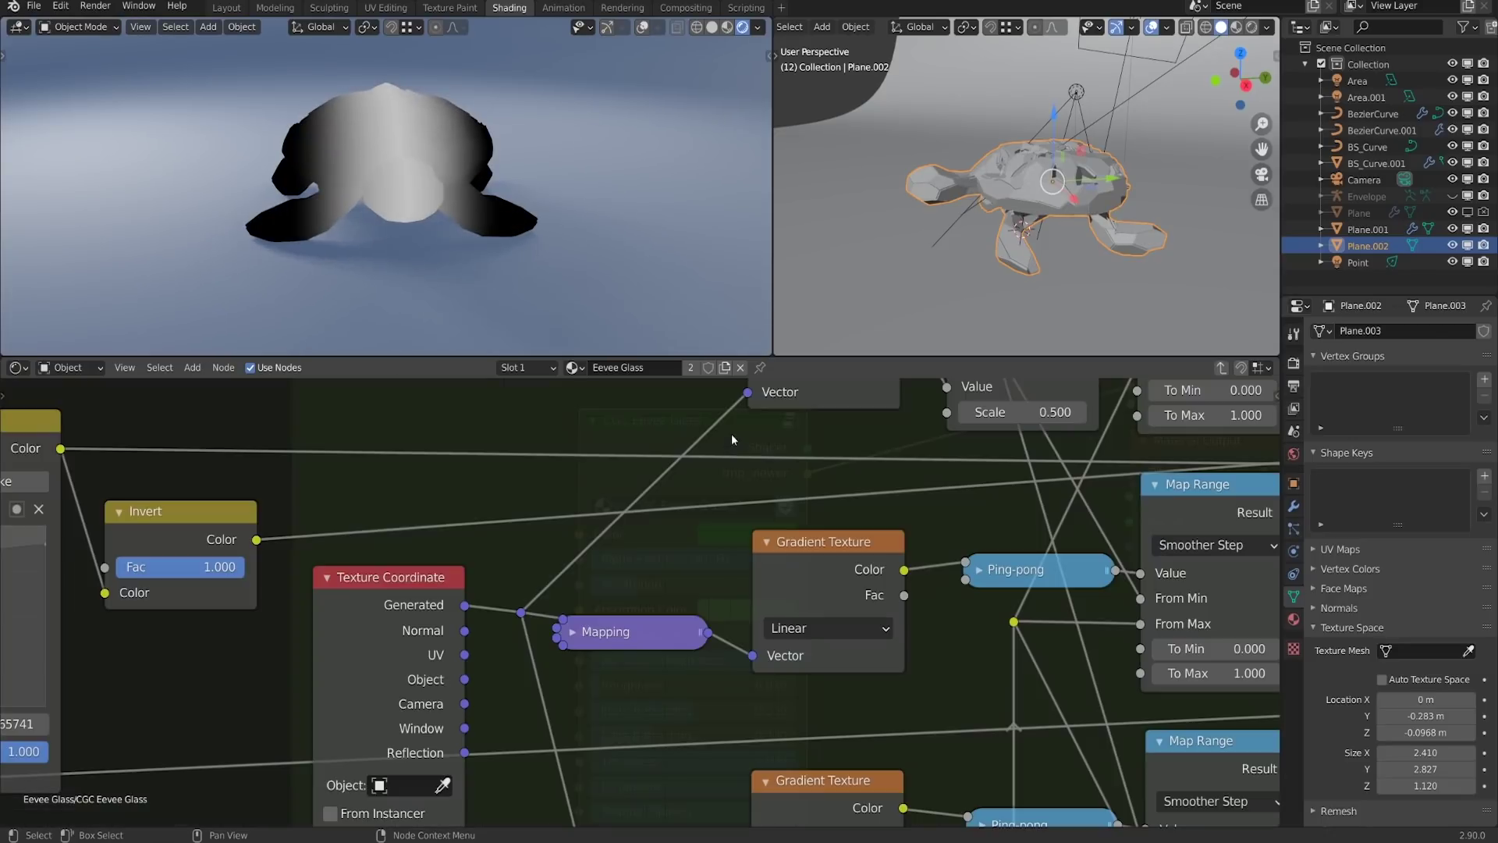
Preview the outputs of the two Multiply nodes that combine the Map Range gradients, viewing the turtle from the front and the side
{"action": "scroll", "coordinate": [732, 433], "scroll_direction": "down", "scroll_amount": 4}
{"action": "scroll", "coordinate": [777, 570], "scroll_direction": "up", "scroll_amount": 2}
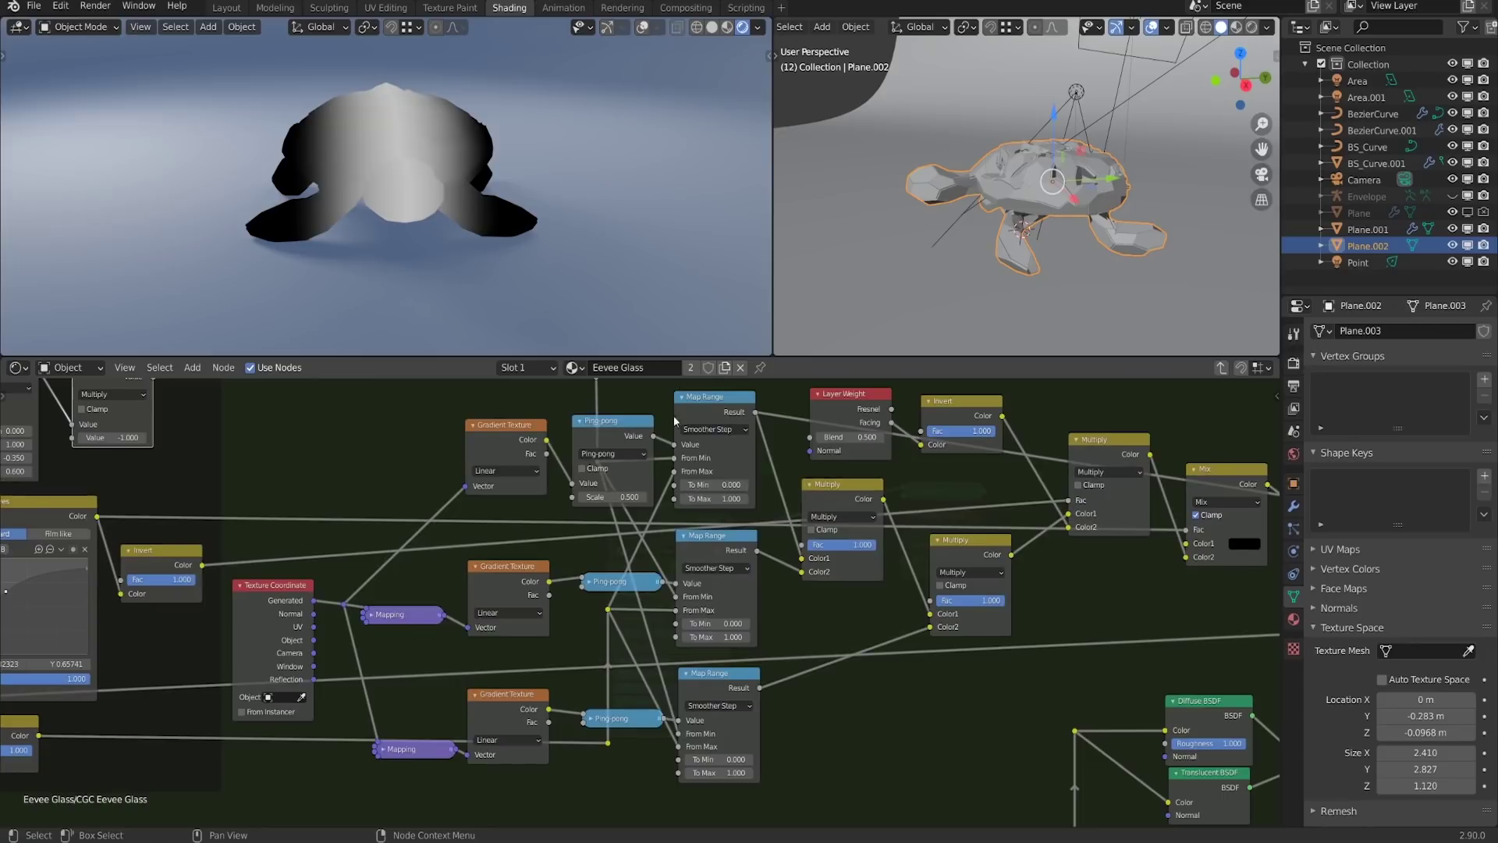
{"action": "middle_click_drag", "start_coordinate": [675, 421], "coordinate": [636, 435]}
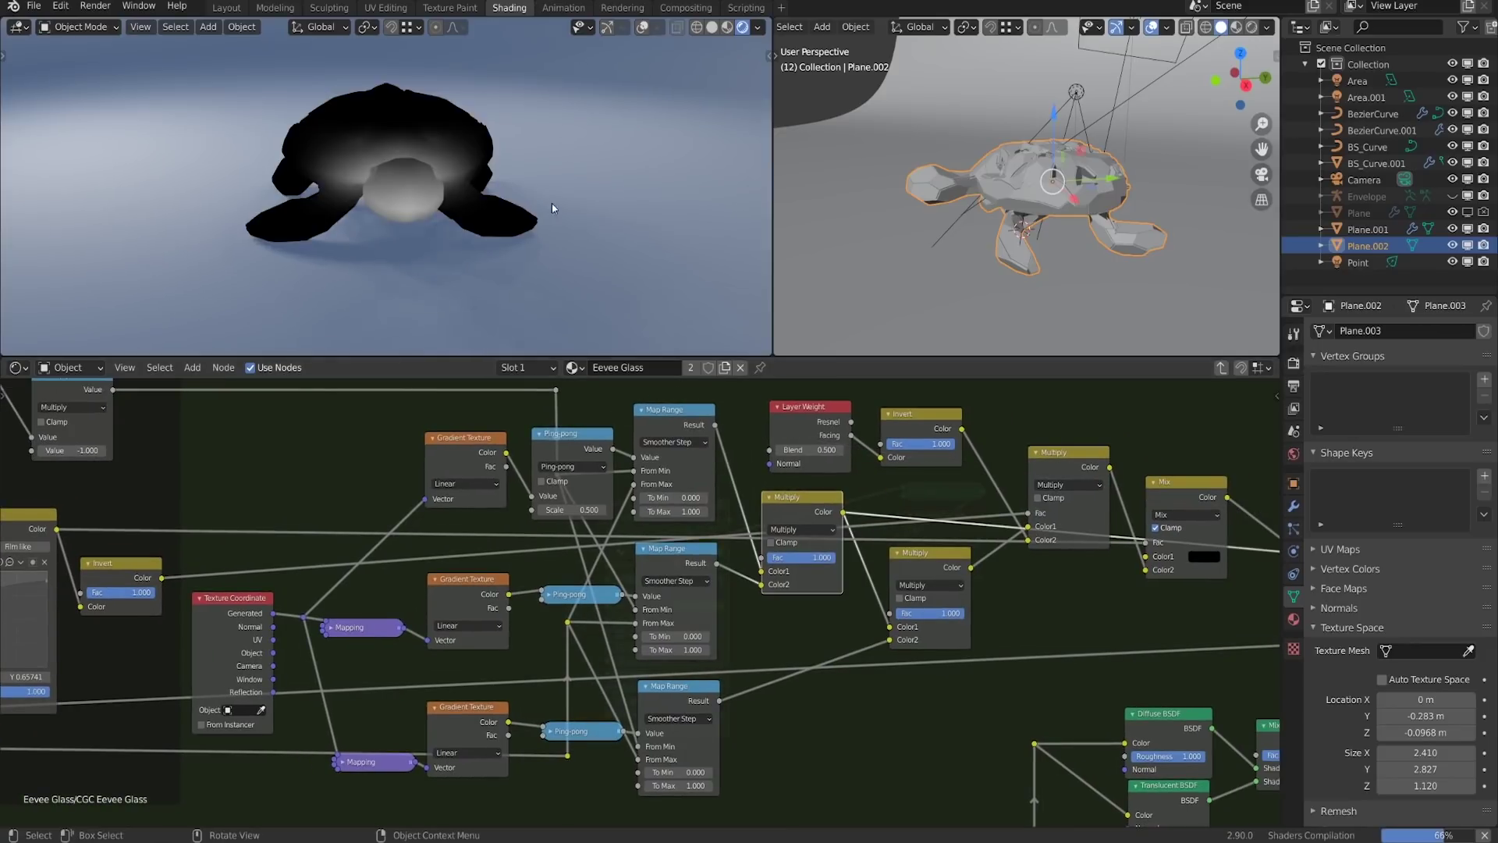
{"action": "middle_click_drag", "start_coordinate": [552, 207], "coordinate": [462, 198]}
{"action": "left_click", "coordinate": [915, 555], "text": "ctrl+shift"}
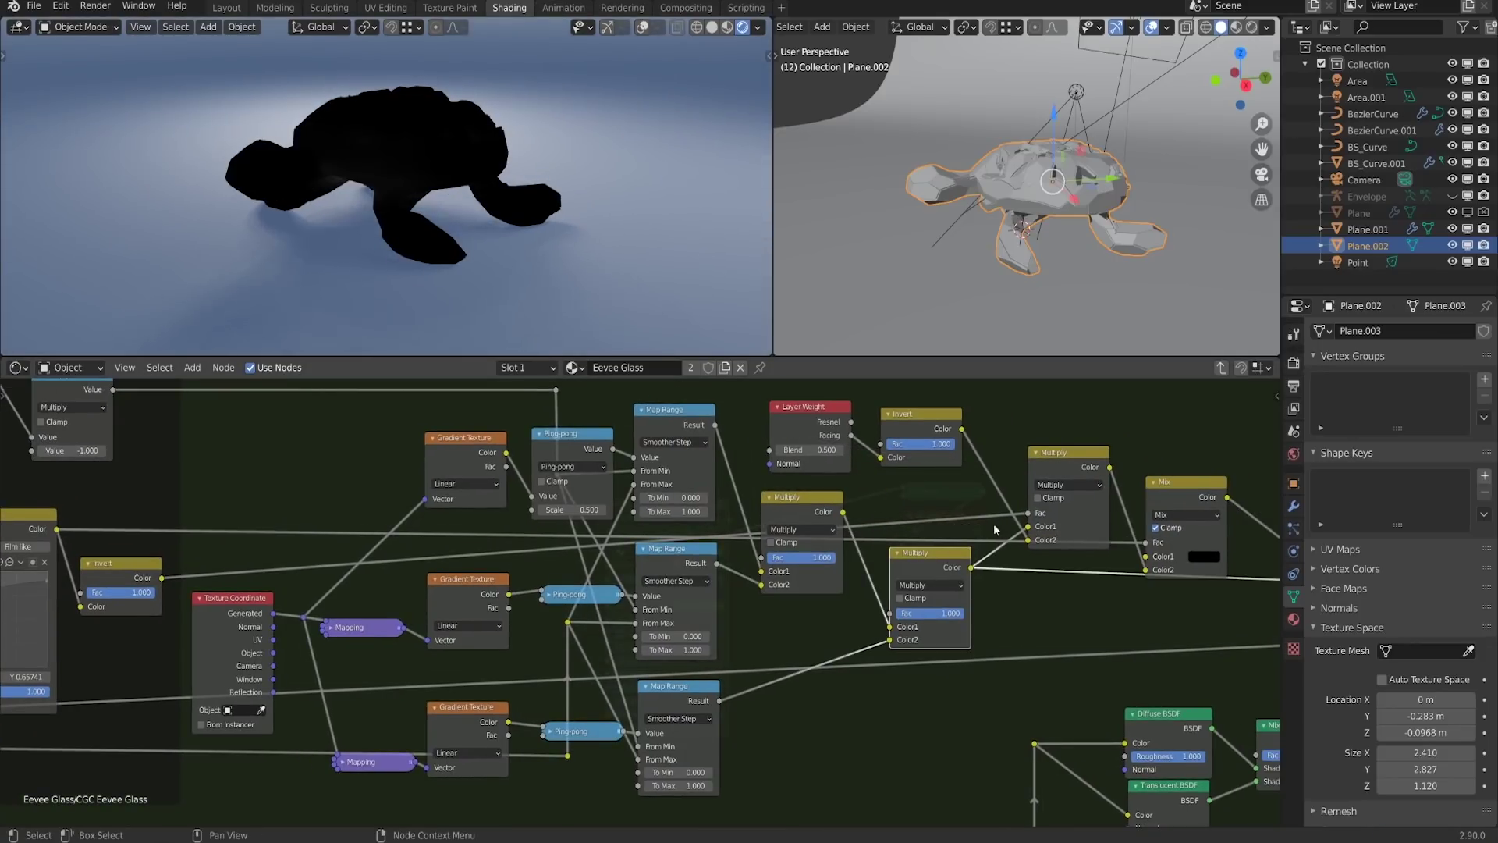
{"action": "middle_click_drag", "start_coordinate": [995, 523], "coordinate": [944, 509]}
Set the CGC Eevee Glass group's Absorption to 0.383 and reopen the group's nodes
{"action": "key", "text": "Tab"}
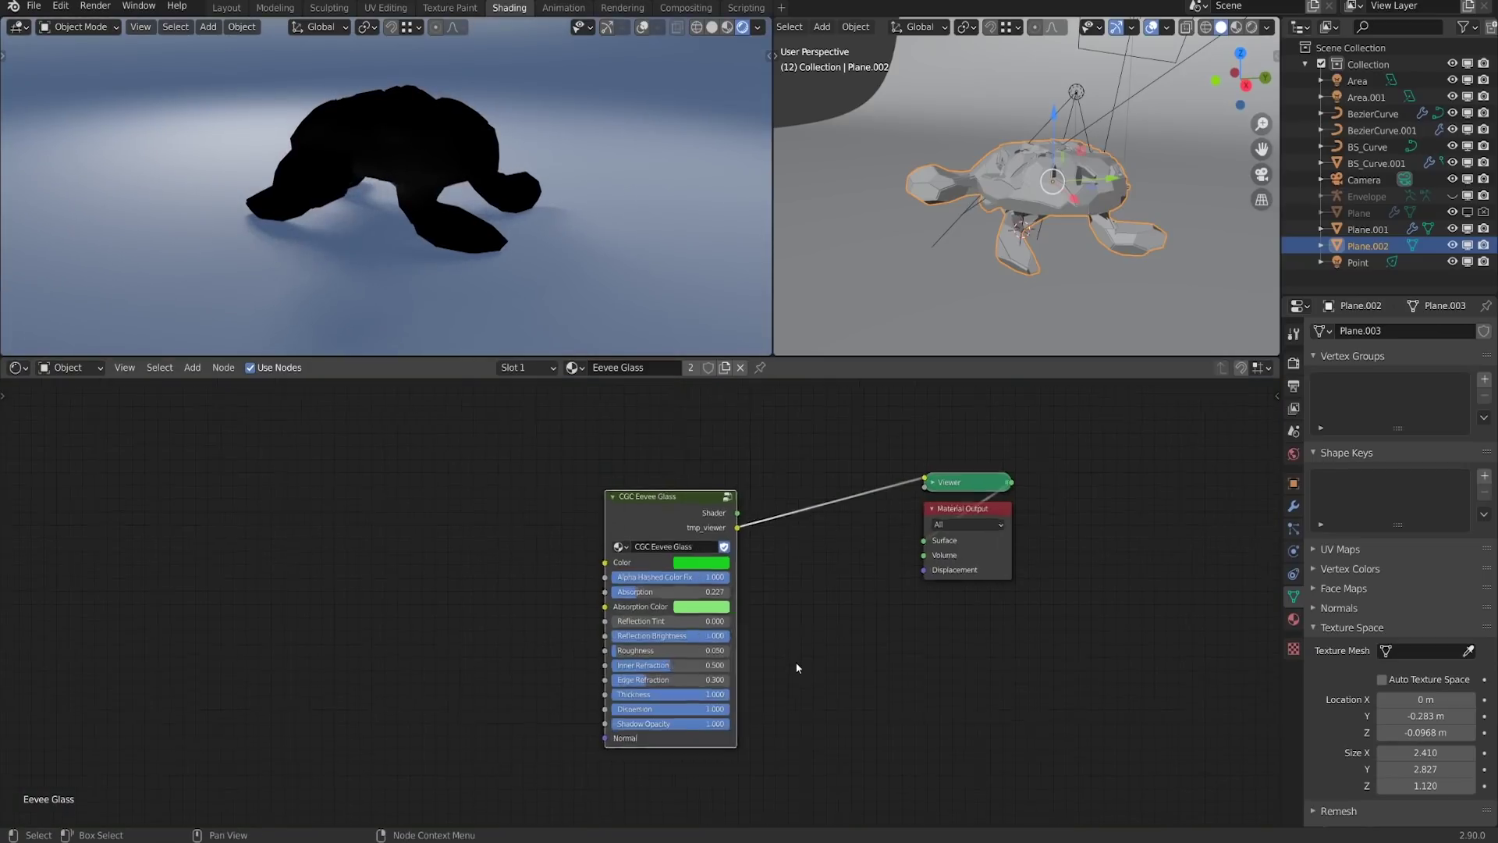
{"action": "scroll", "coordinate": [796, 669], "scroll_direction": "up", "scroll_amount": 1}
{"action": "middle_click_drag", "start_coordinate": [567, 180], "coordinate": [506, 196]}
{"action": "mouse_move", "coordinate": [687, 588]}
{"action": "left_mouse_down"}
{"action": "mouse_move", "coordinate": [722, 588]}
{"action": "mouse_move", "coordinate": [666, 583]}
{"action": "mouse_move", "coordinate": [673, 593]}
{"action": "left_mouse_up"}
{"action": "key", "text": "Tab"}
Move the Diffuse BSDF node slightly upward, clear of the Translucent BSDF node
{"action": "scroll", "coordinate": [867, 606], "scroll_direction": "down", "scroll_amount": 2}
{"action": "middle_click_drag", "start_coordinate": [894, 626], "coordinate": [594, 483]}
{"action": "scroll", "coordinate": [754, 501], "scroll_direction": "up", "scroll_amount": 1}
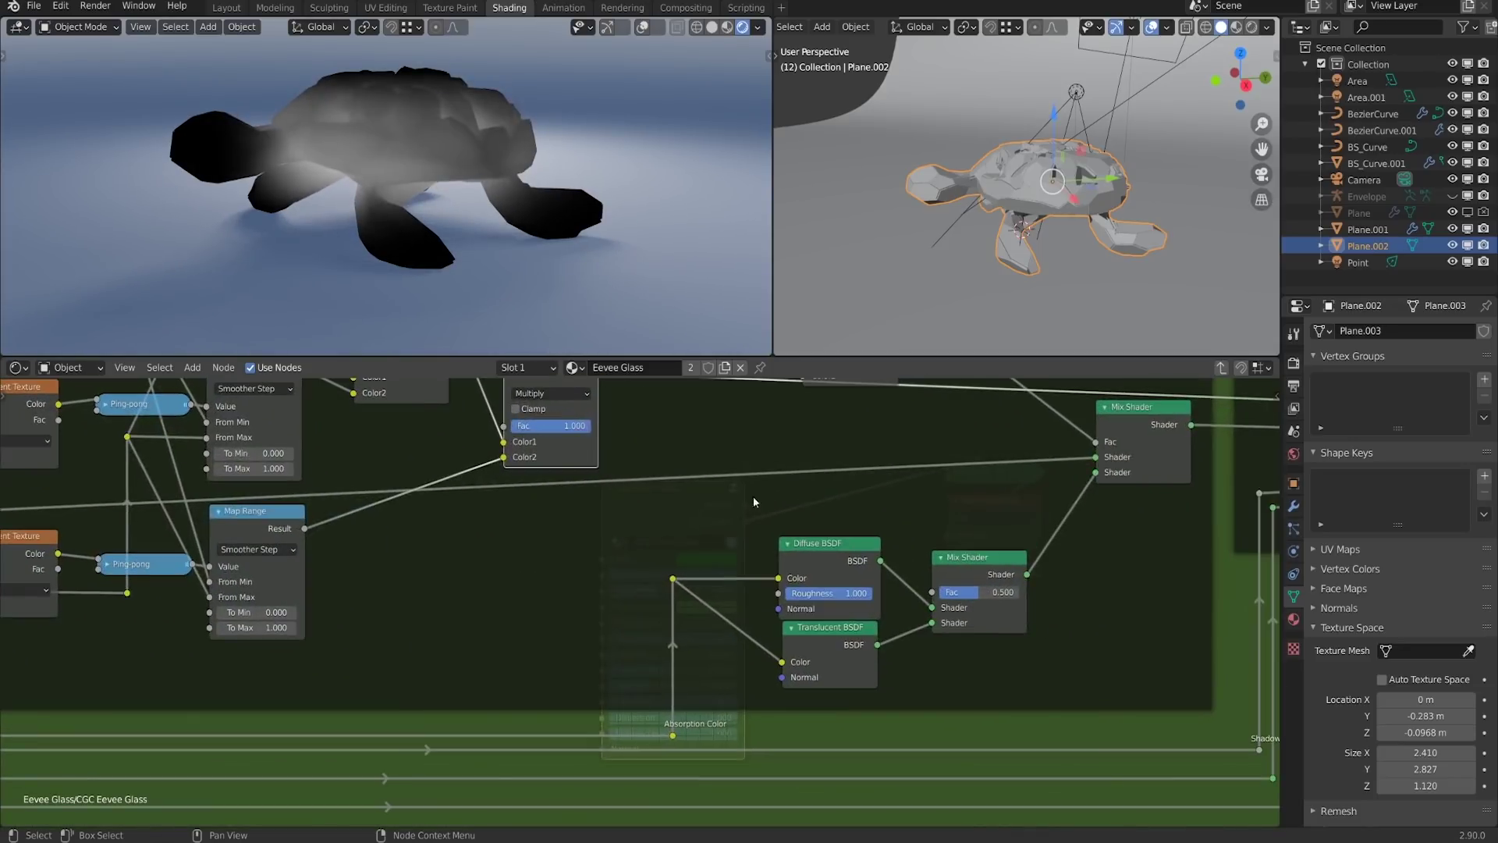
{"action": "left_click_drag", "start_coordinate": [817, 552], "coordinate": [821, 543]}
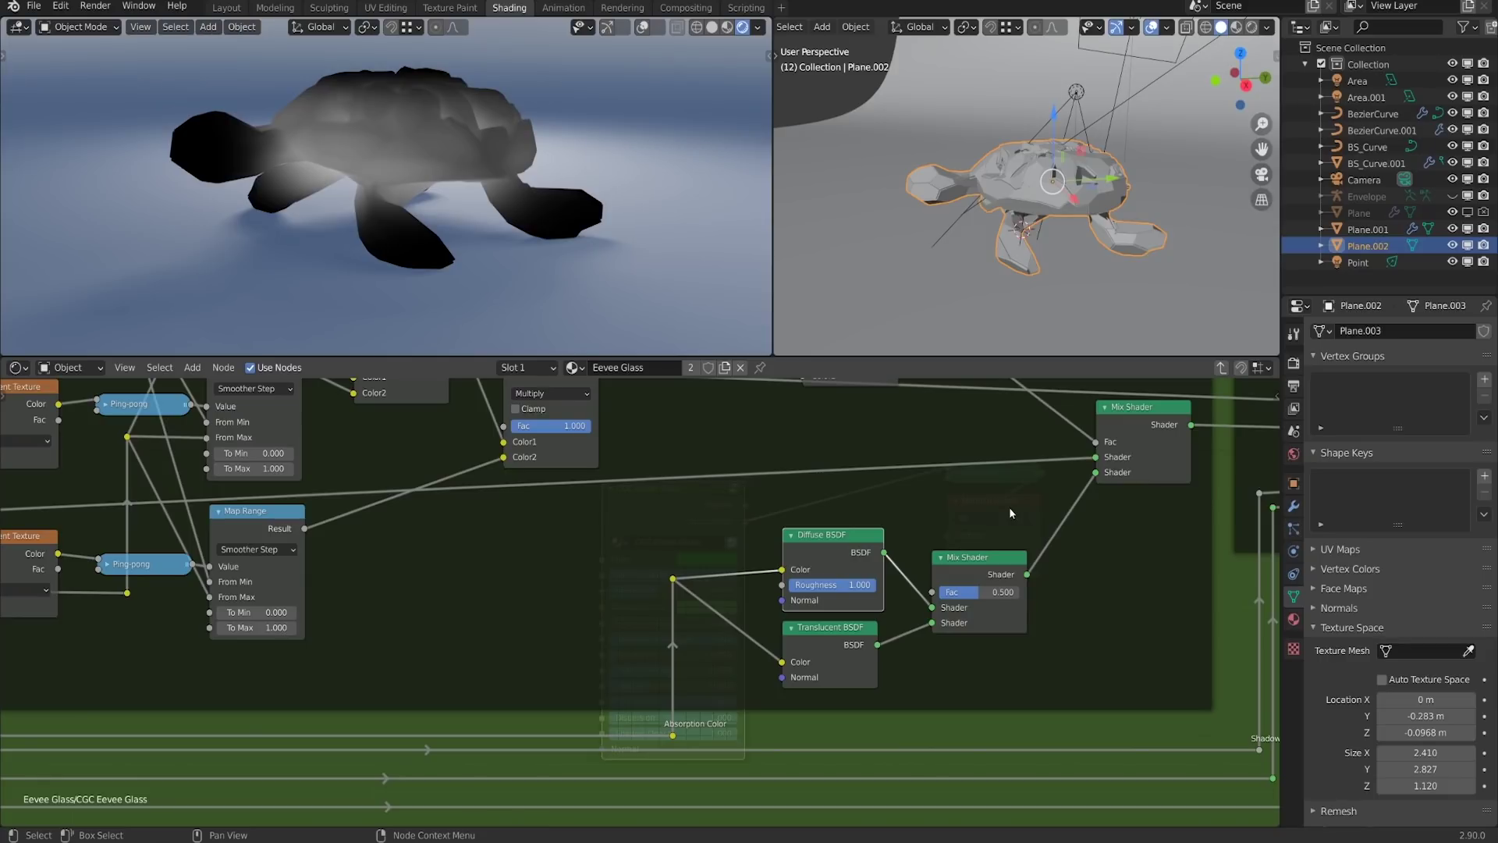
{"action": "left_click_drag", "start_coordinate": [850, 549], "coordinate": [848, 544]}
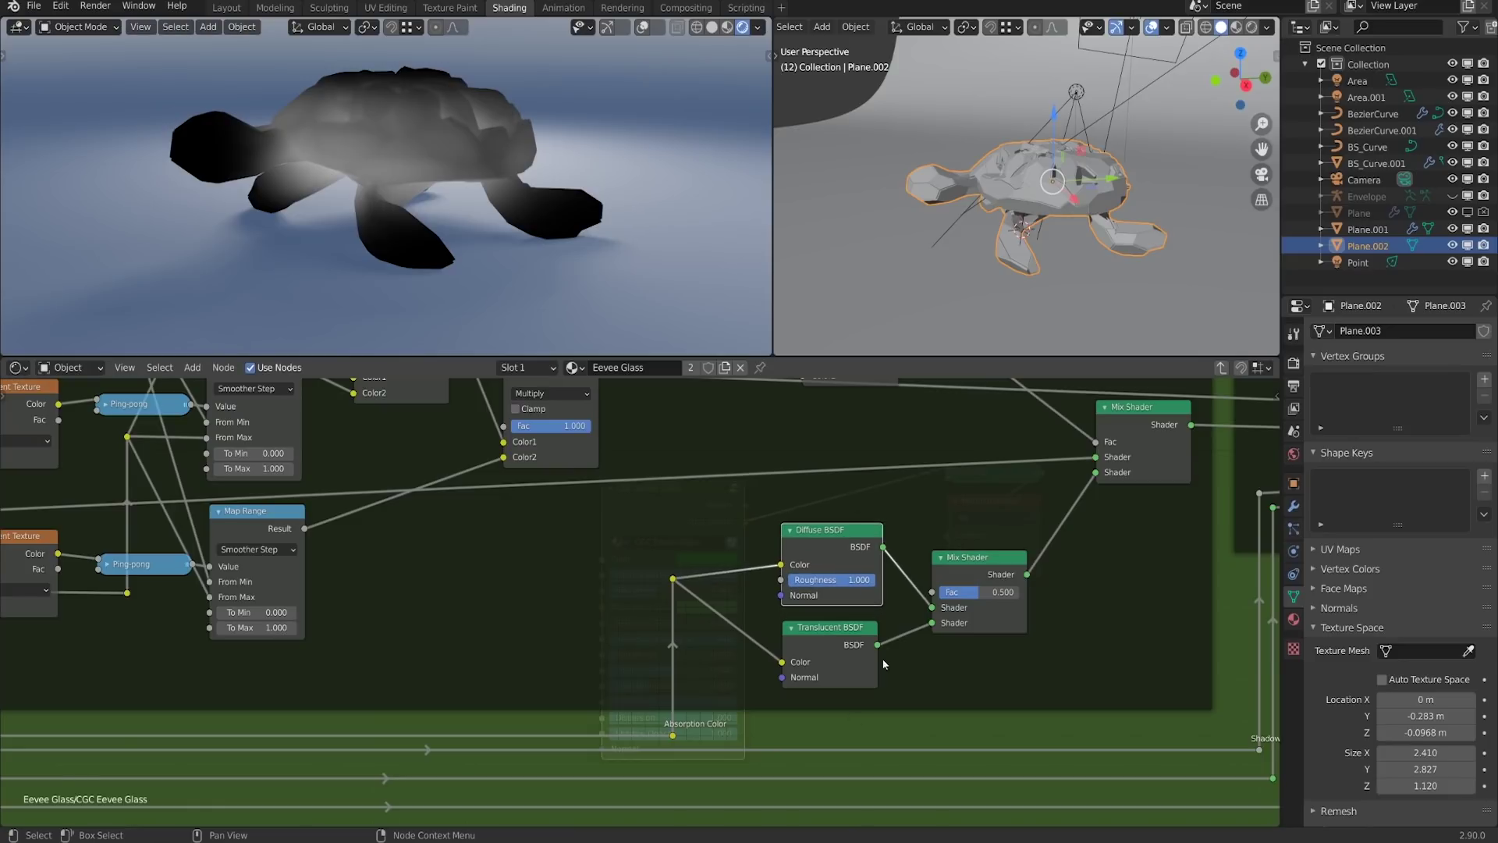
Preview the Diffuse BSDF and the Translucent BSDF on the turtle, viewing the shading from several angles
{"action": "left_click", "coordinate": [848, 552], "text": "ctrl+shift"}
{"action": "middle_click_drag", "start_coordinate": [381, 187], "coordinate": [469, 130]}
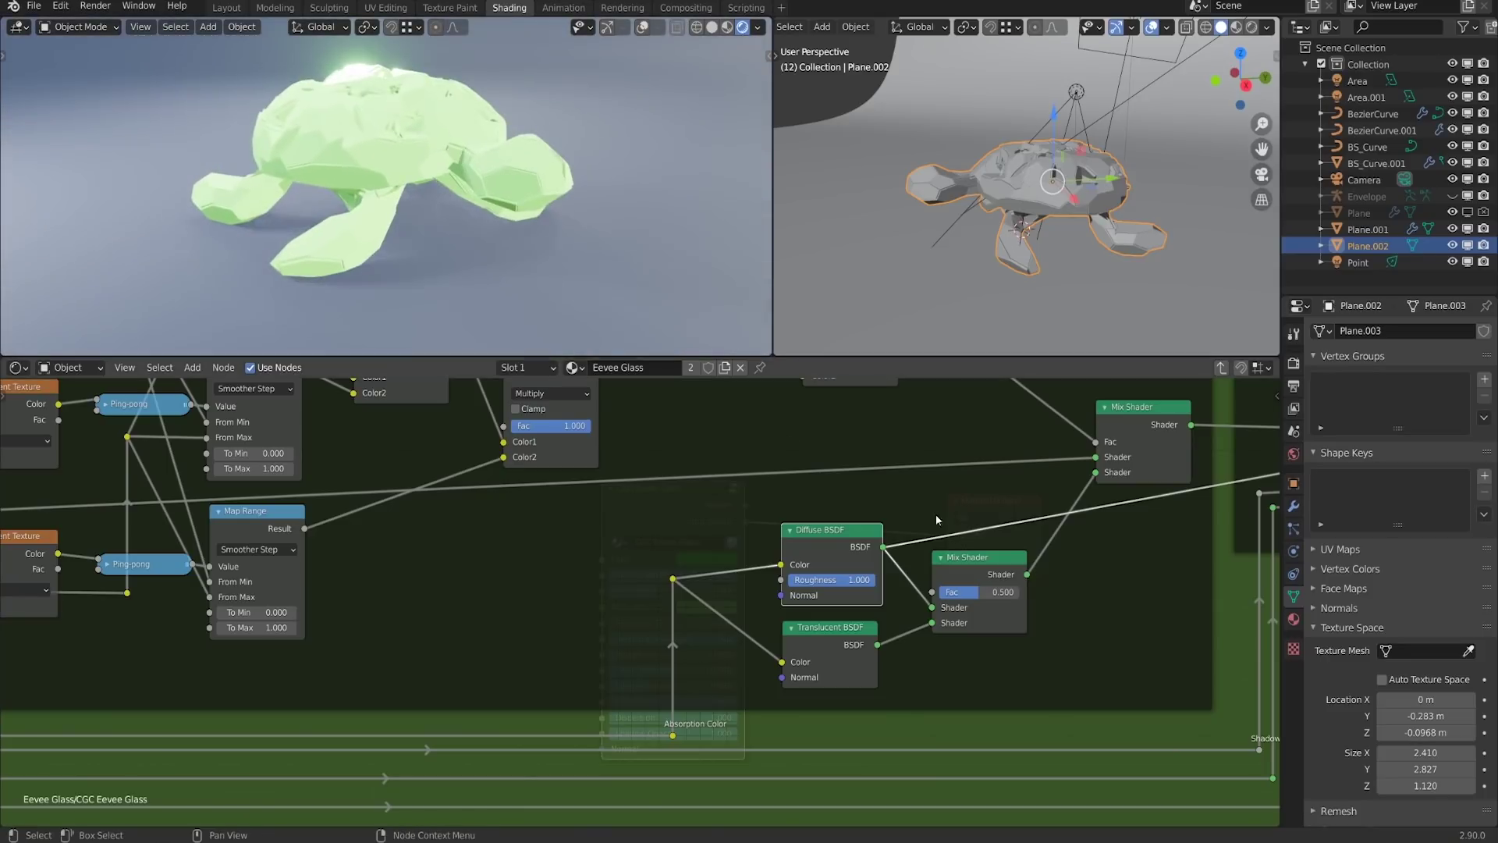
{"action": "left_click", "coordinate": [854, 648], "text": "ctrl+shift"}
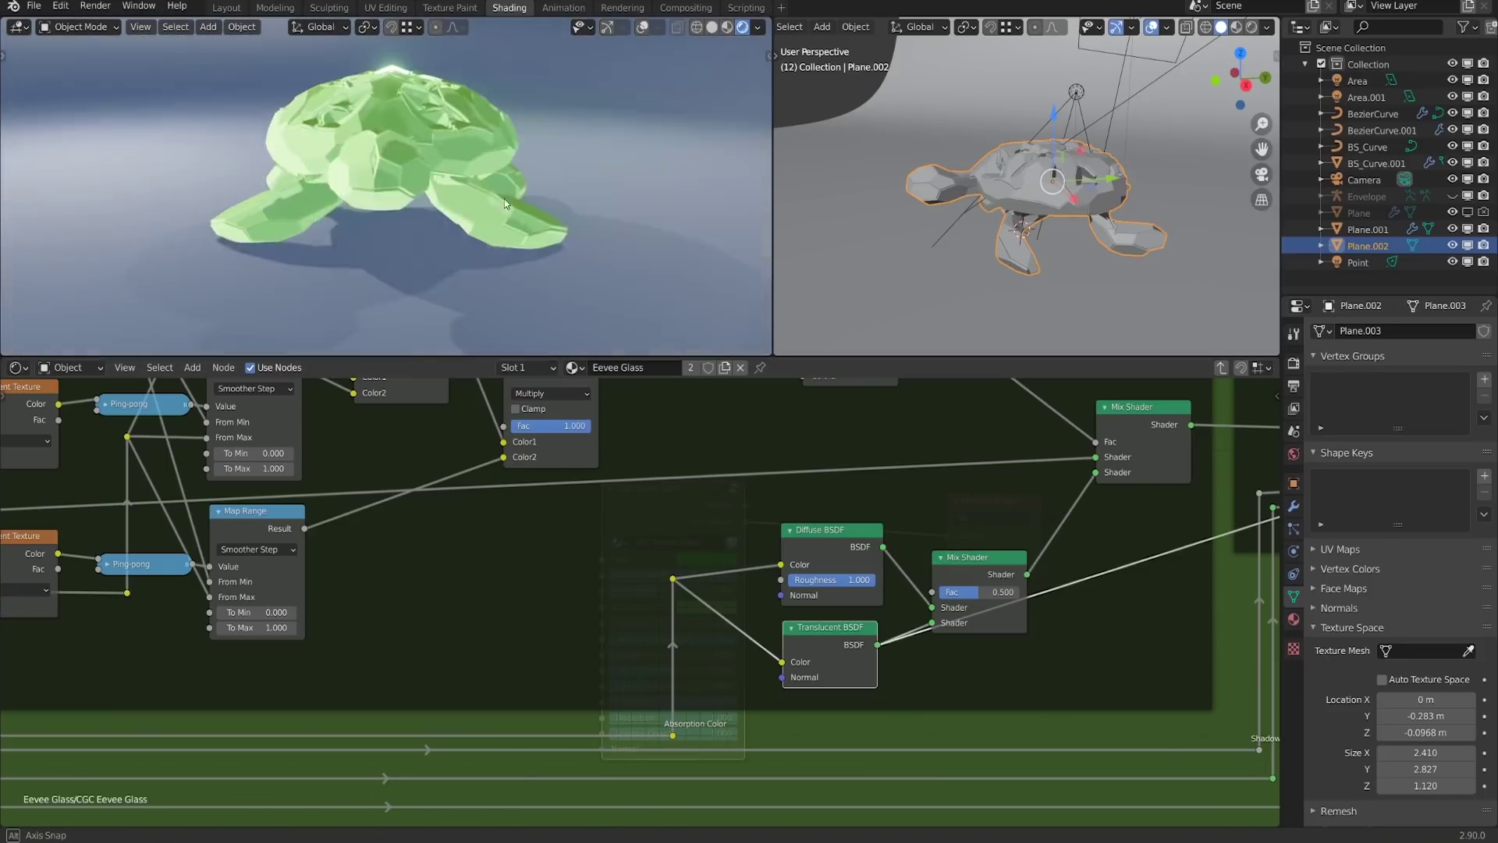
{"action": "middle_click_drag", "start_coordinate": [504, 143], "coordinate": [587, 165]}
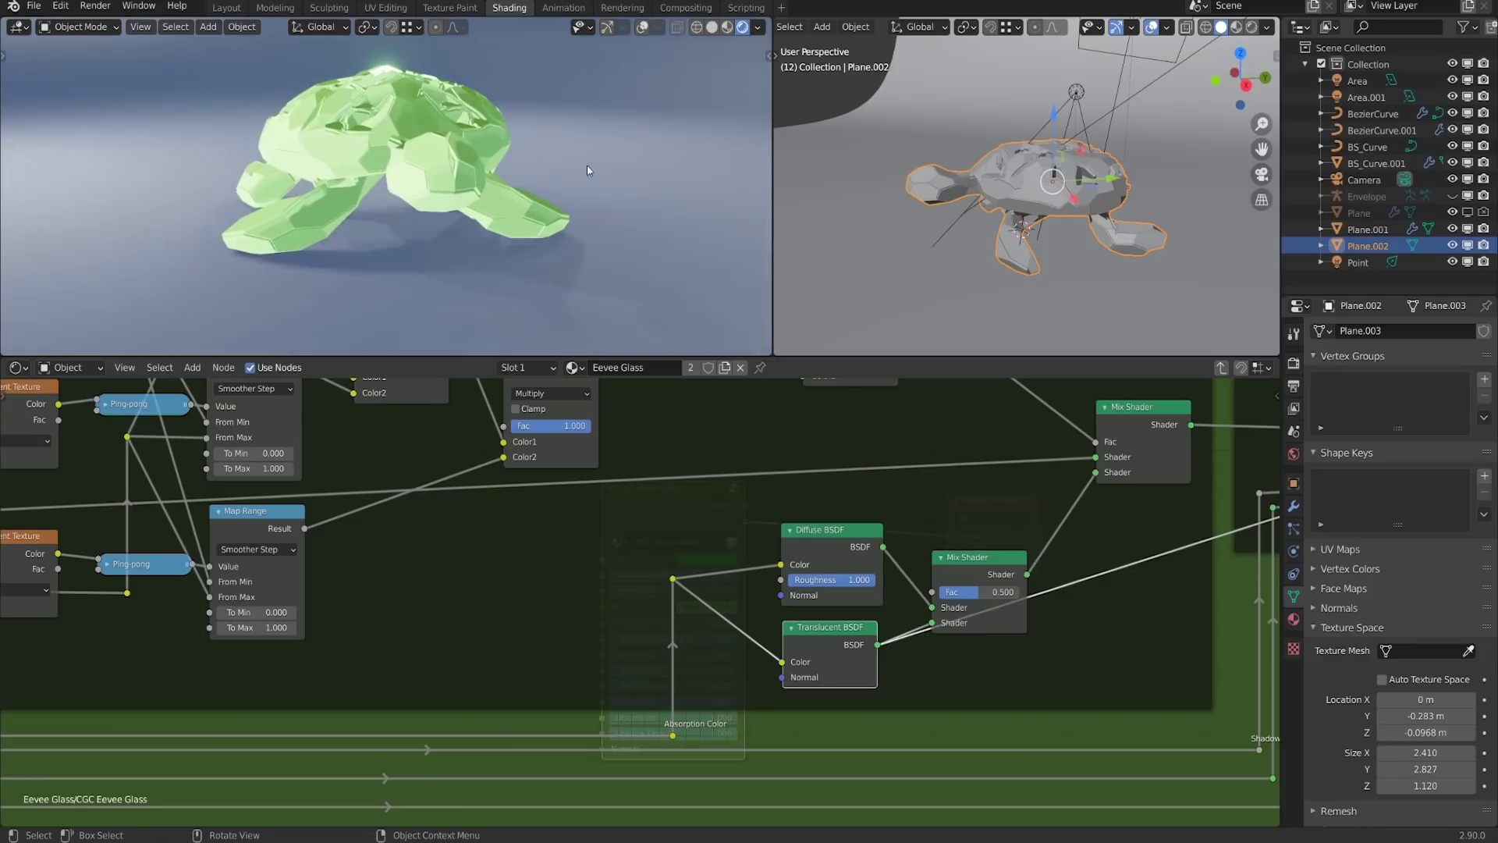
{"action": "middle_click_drag", "start_coordinate": [470, 232], "coordinate": [513, 231]}
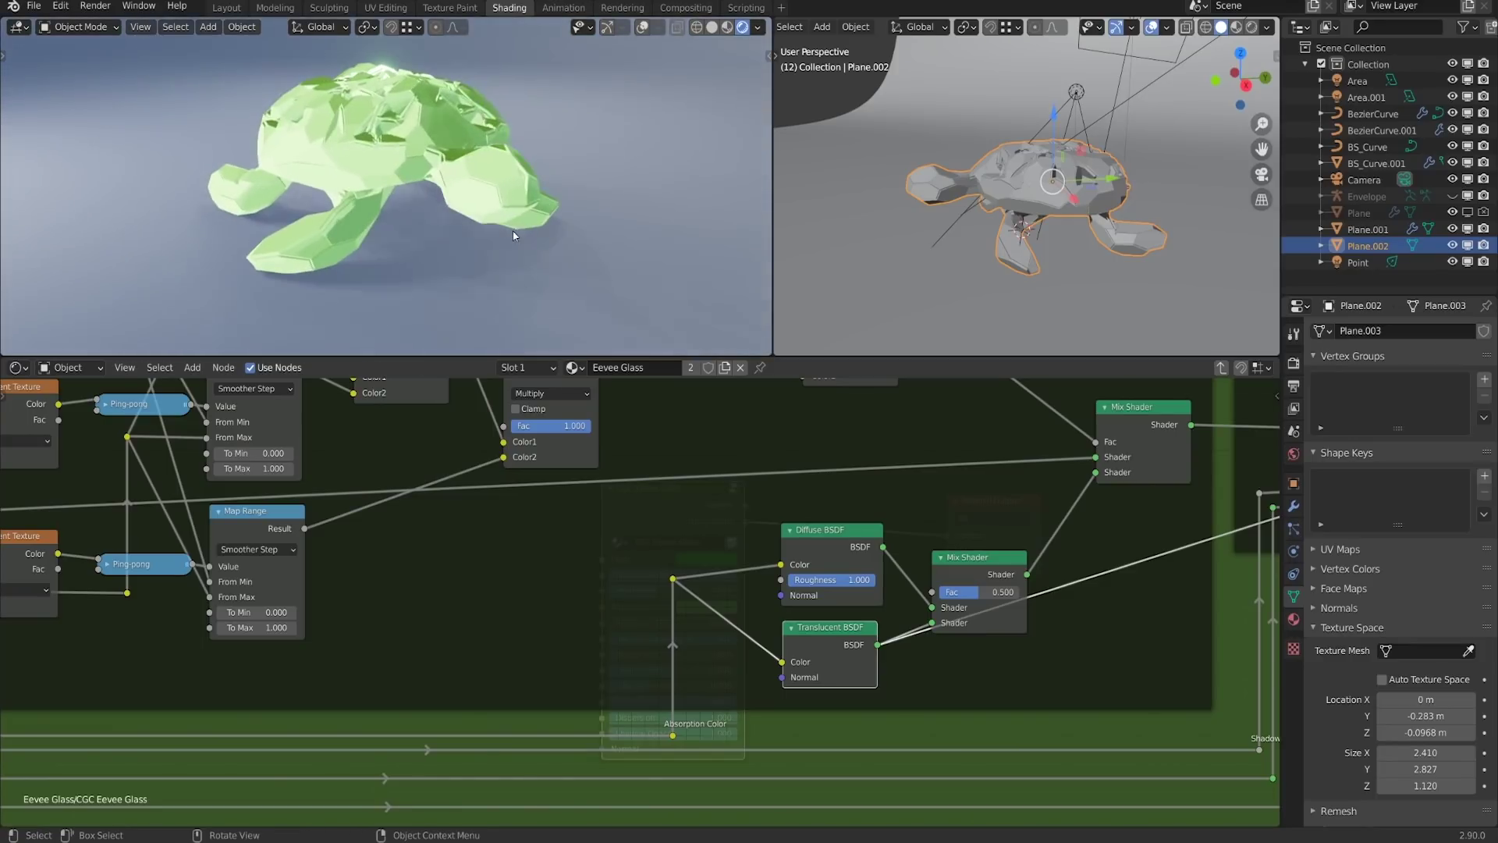
Preview the Mix Shader that blends the Diffuse and Translucent BSDFs and view the turtle from the other side
{"action": "left_click", "coordinate": [977, 572], "text": "ctrl+shift"}
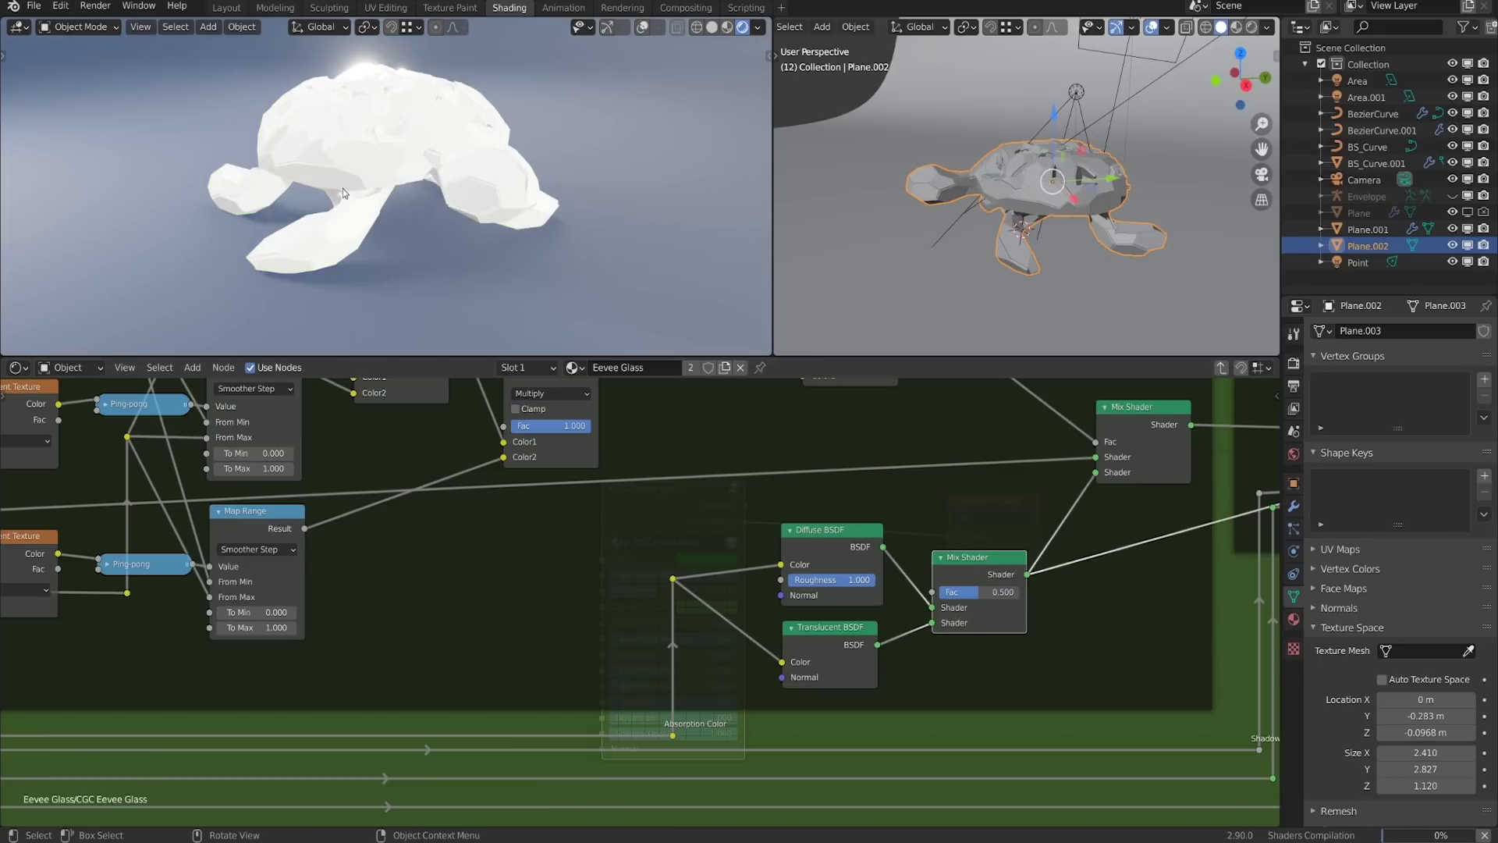
{"action": "middle_click_drag", "start_coordinate": [343, 189], "coordinate": [545, 205]}
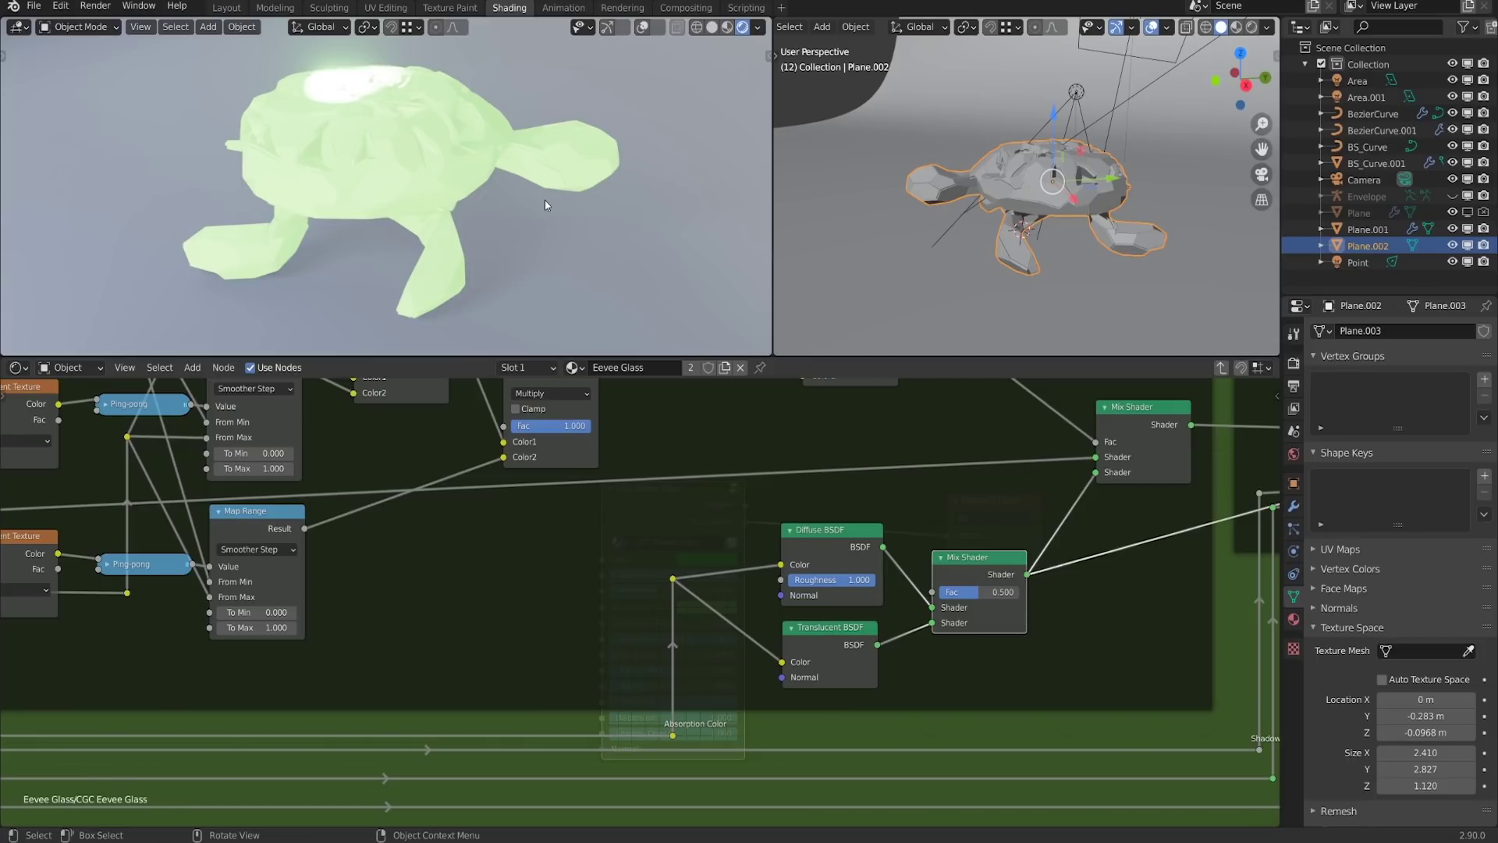
{"action": "mouse_move", "coordinate": [544, 200]}
{"action": "middle_mouse_down"}
{"action": "mouse_move", "coordinate": [513, 204]}
{"action": "mouse_move", "coordinate": [550, 203]}
{"action": "middle_mouse_up"}
{"action": "scroll", "coordinate": [1119, 143], "scroll_direction": "down", "scroll_amount": 2}
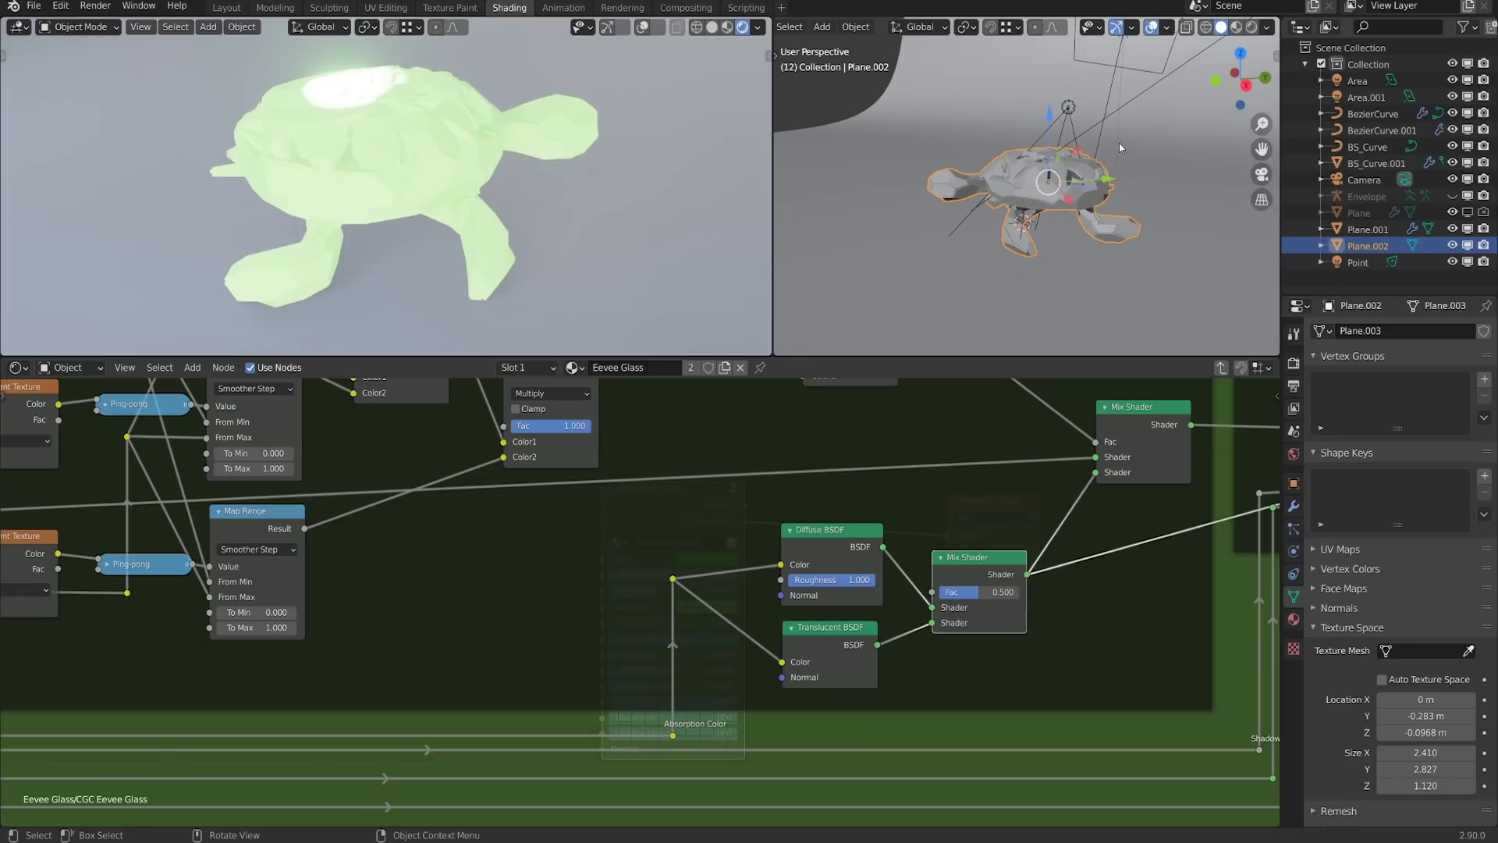
{"action": "middle_click_drag", "start_coordinate": [1109, 120], "coordinate": [1096, 128], "text": "shift"}
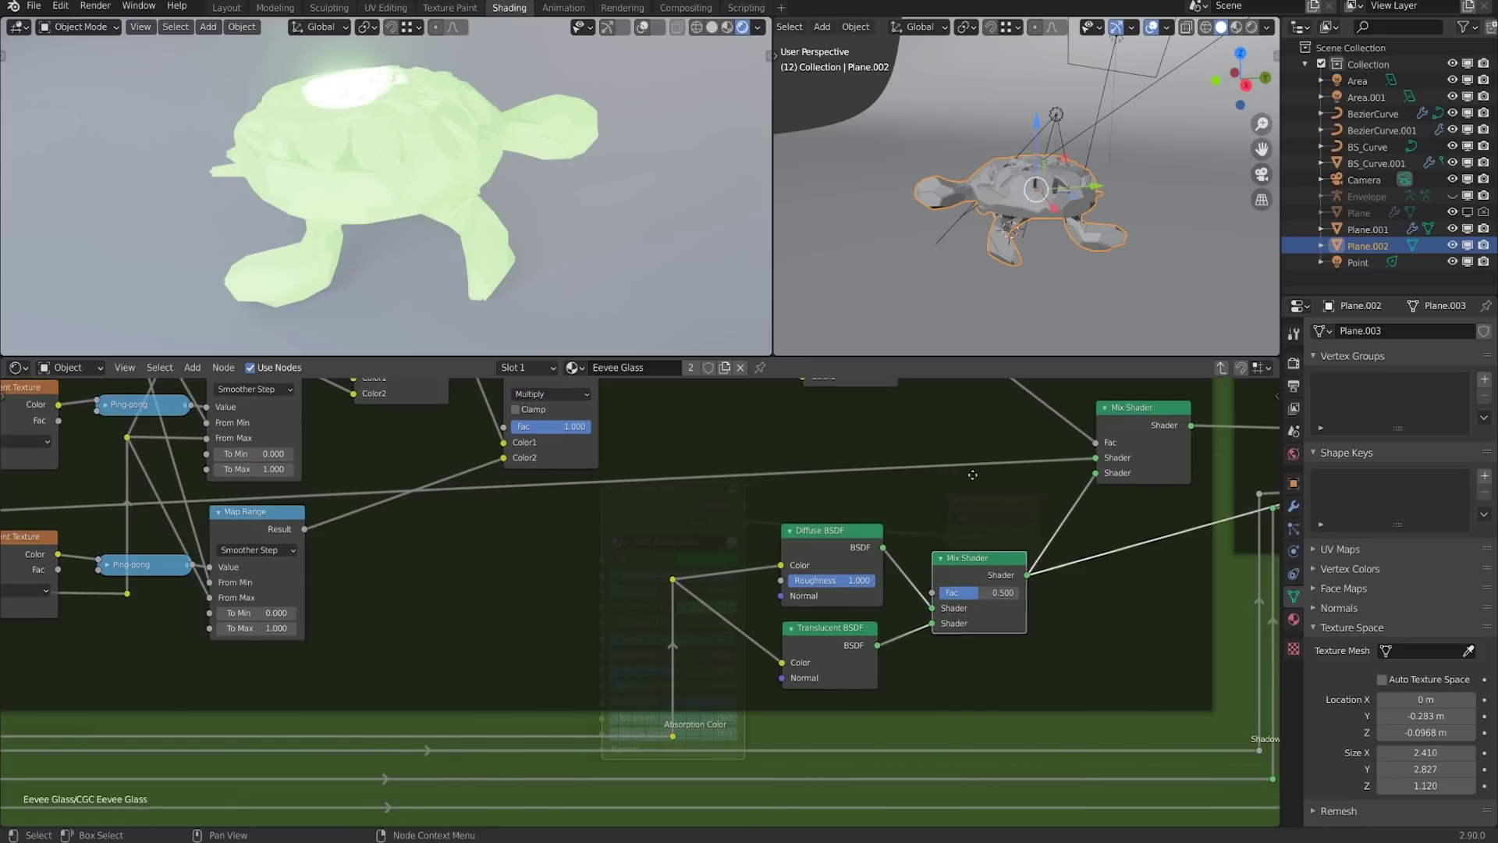
Preview the second Multiply node's combined gradient mask and examine it around the turtle
{"action": "middle_click_drag", "start_coordinate": [970, 470], "coordinate": [968, 491]}
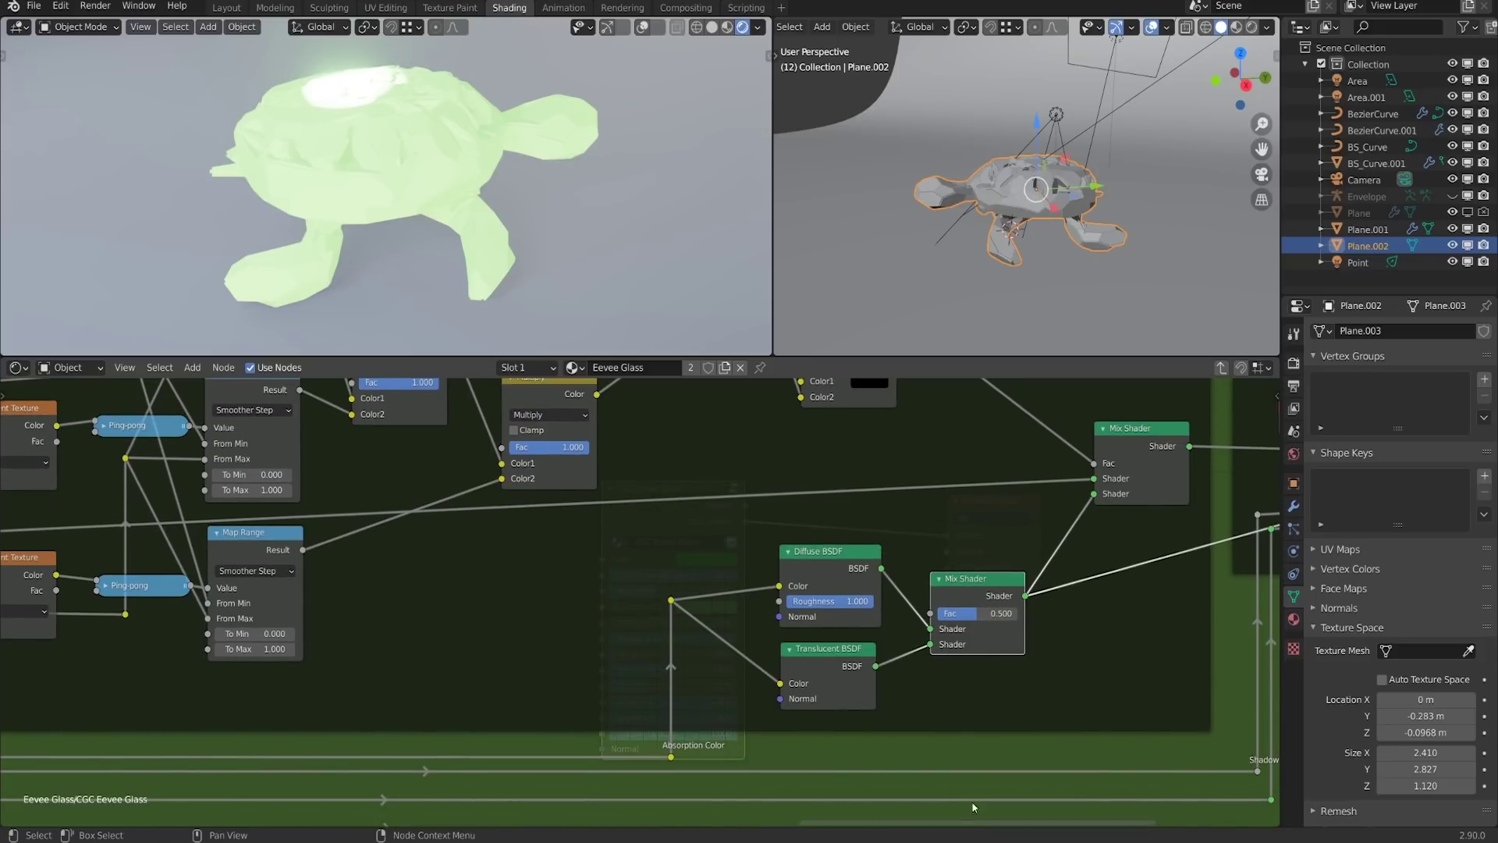
{"action": "scroll", "coordinate": [973, 804], "scroll_direction": "down", "scroll_amount": 1}
{"action": "left_click_drag", "start_coordinate": [928, 625], "coordinate": [877, 677]}
{"action": "middle_click_drag", "start_coordinate": [725, 307], "coordinate": [613, 272]}
{"action": "middle_click_drag", "start_coordinate": [1144, 622], "coordinate": [1160, 731]}
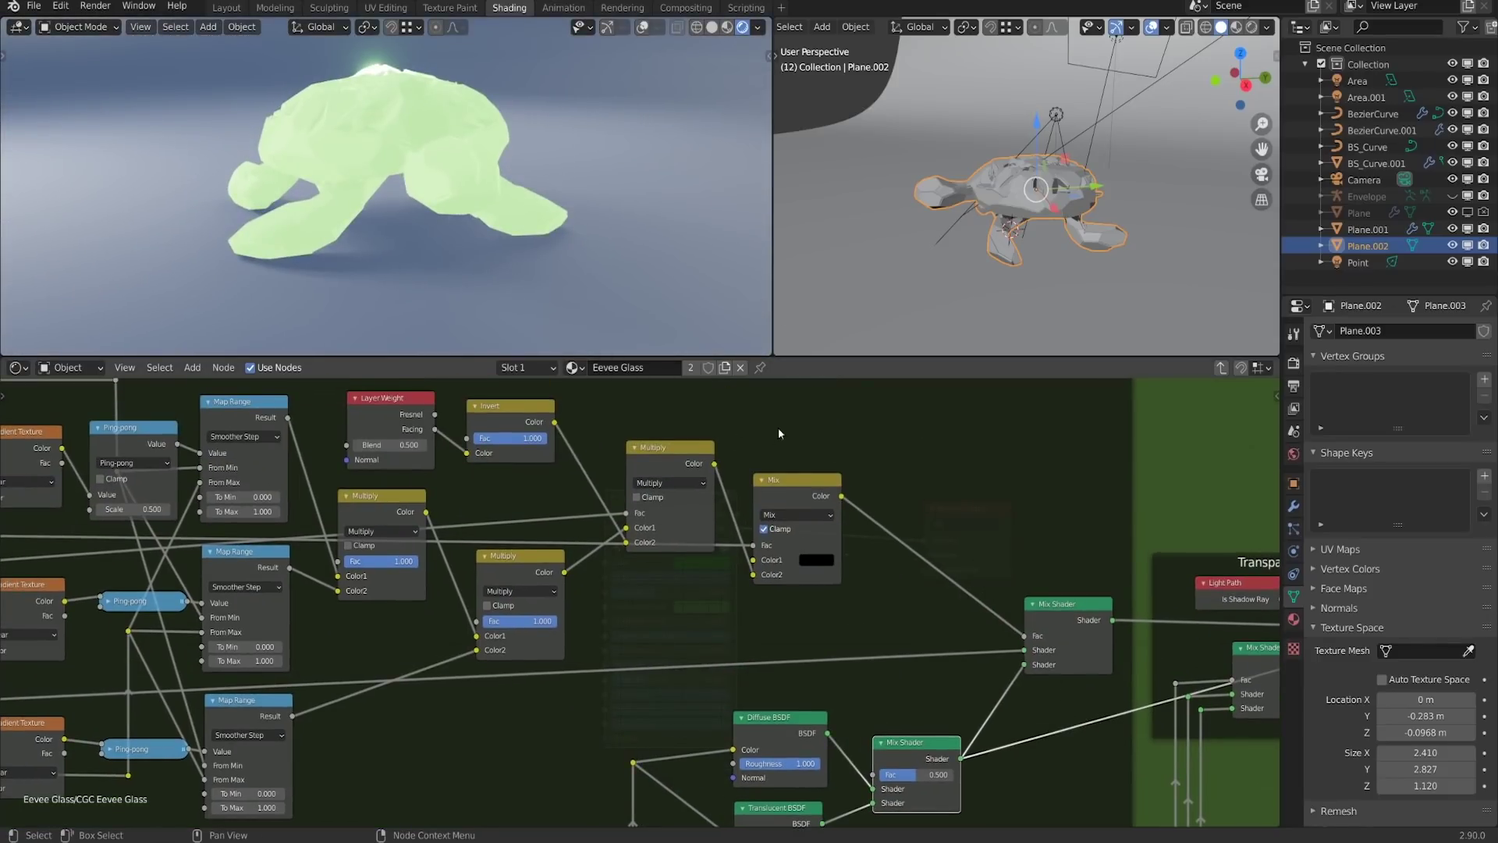
{"action": "middle_click_drag", "start_coordinate": [778, 433], "coordinate": [922, 465]}
{"action": "left_click", "coordinate": [668, 590], "text": "ctrl+shift"}
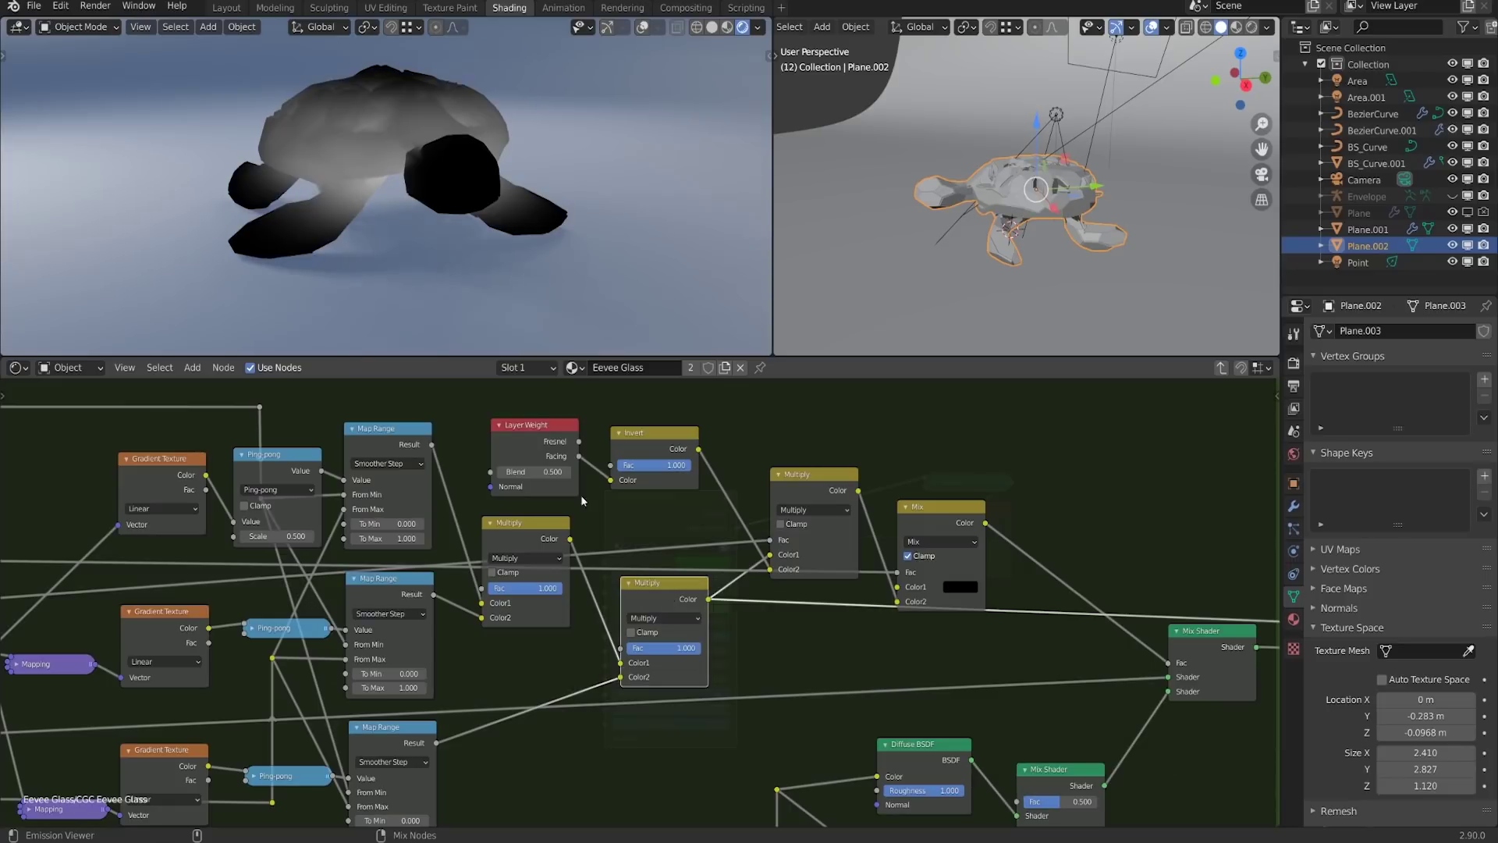
{"action": "middle_click_drag", "start_coordinate": [538, 312], "coordinate": [375, 166]}
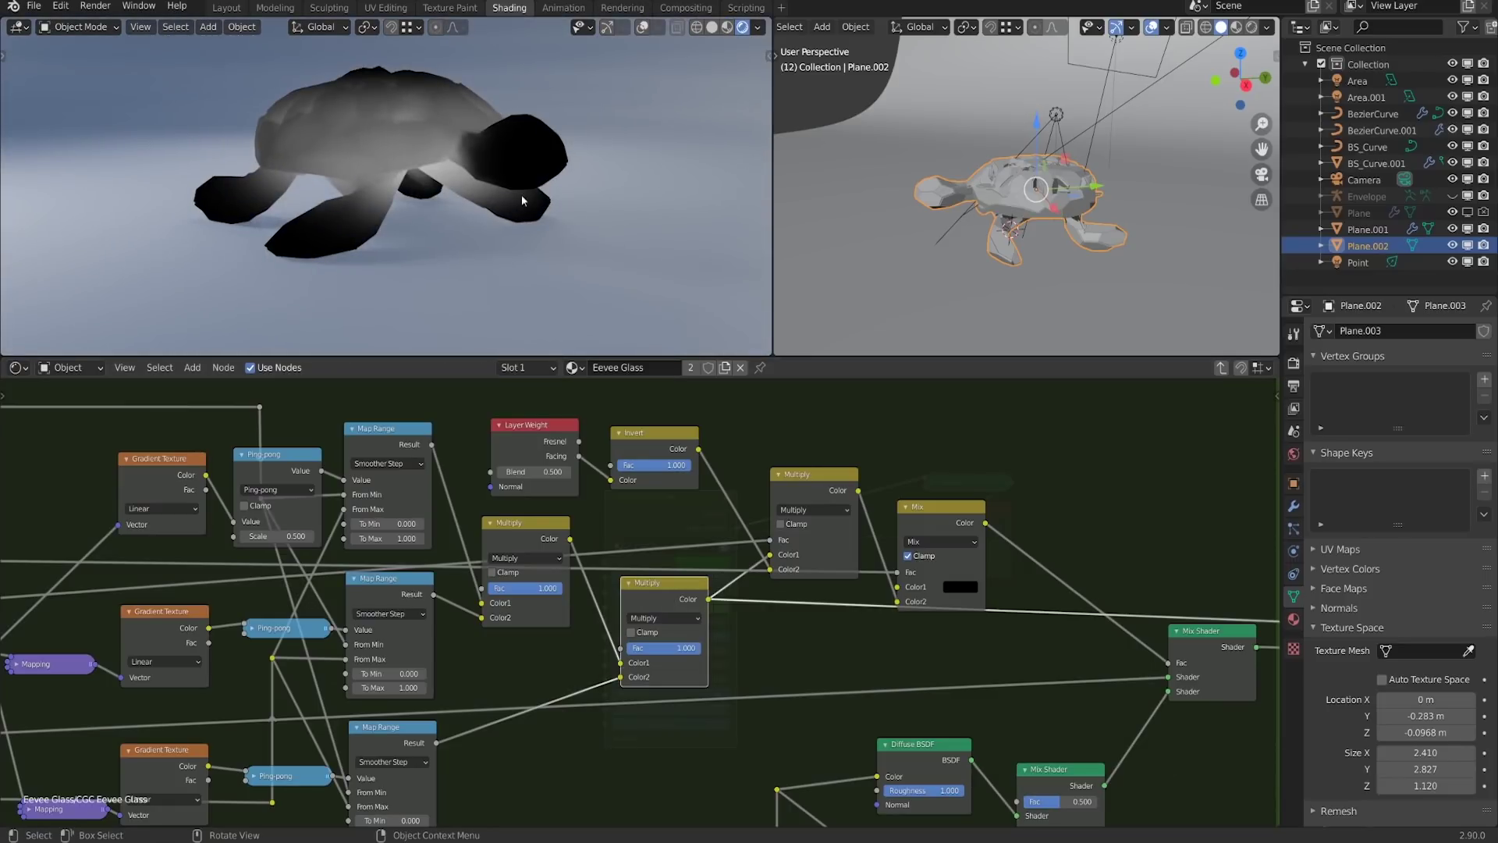
{"action": "middle_click_drag", "start_coordinate": [522, 201], "coordinate": [492, 206]}
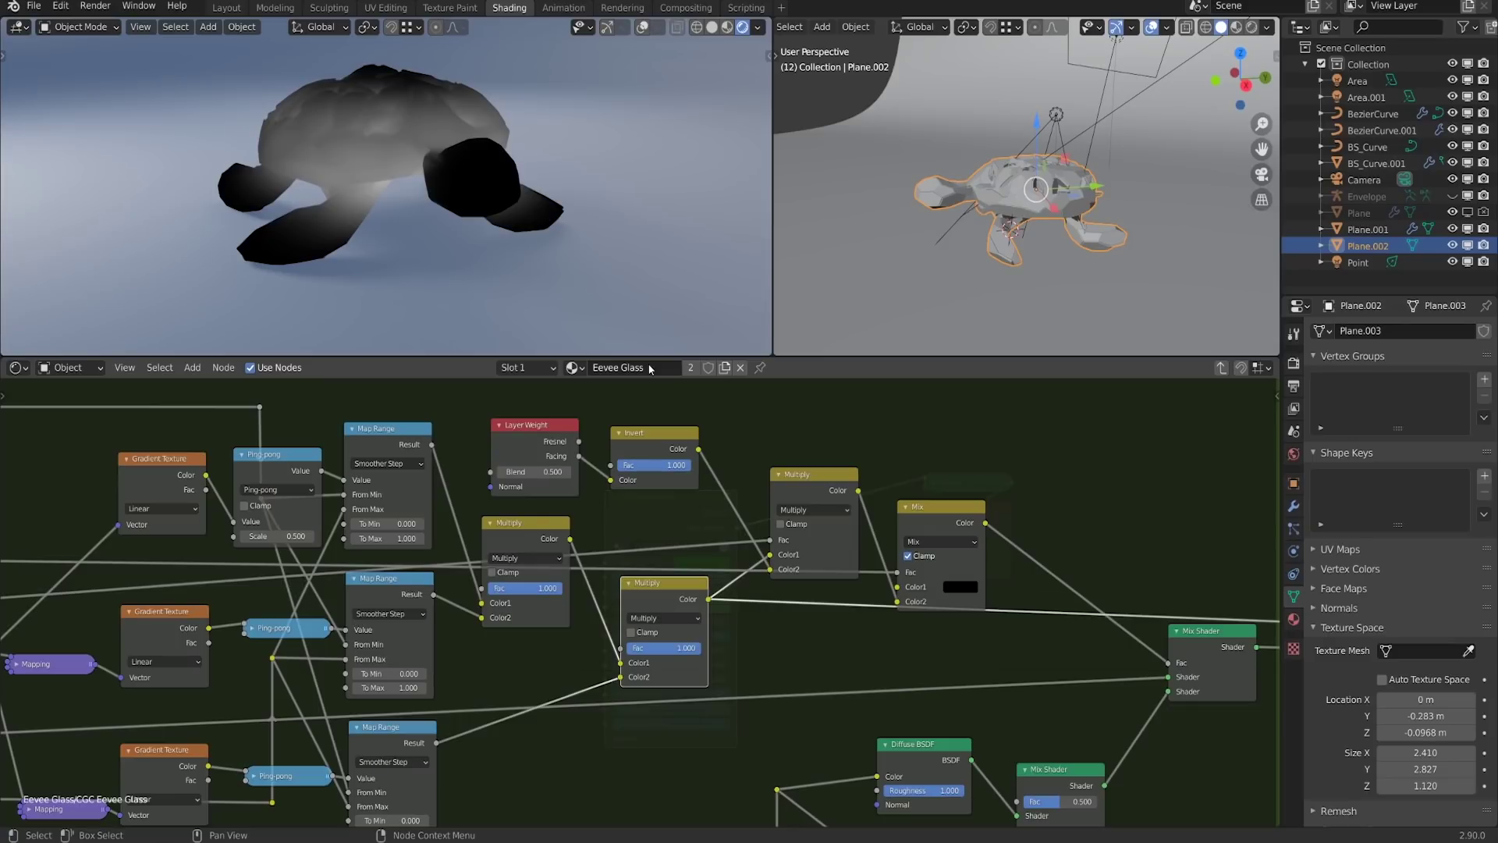
Preview the Layer Weight, Invert, third Multiply and Mix nodes one after another on the turtle
{"action": "left_click", "coordinate": [568, 432], "text": "ctrl+shift"}
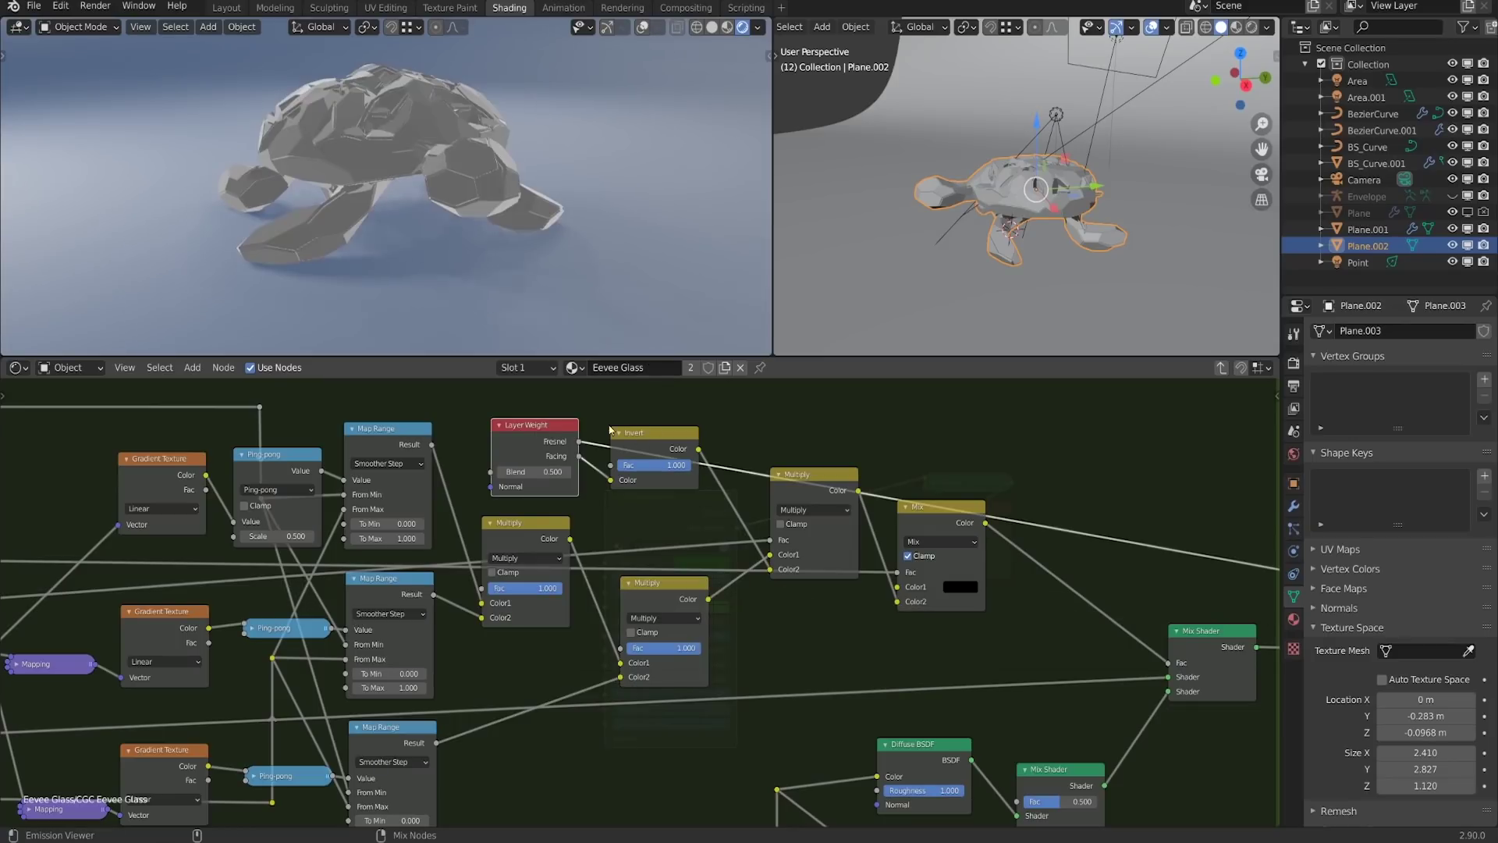
{"action": "left_click", "coordinate": [678, 443], "text": "ctrl+shift"}
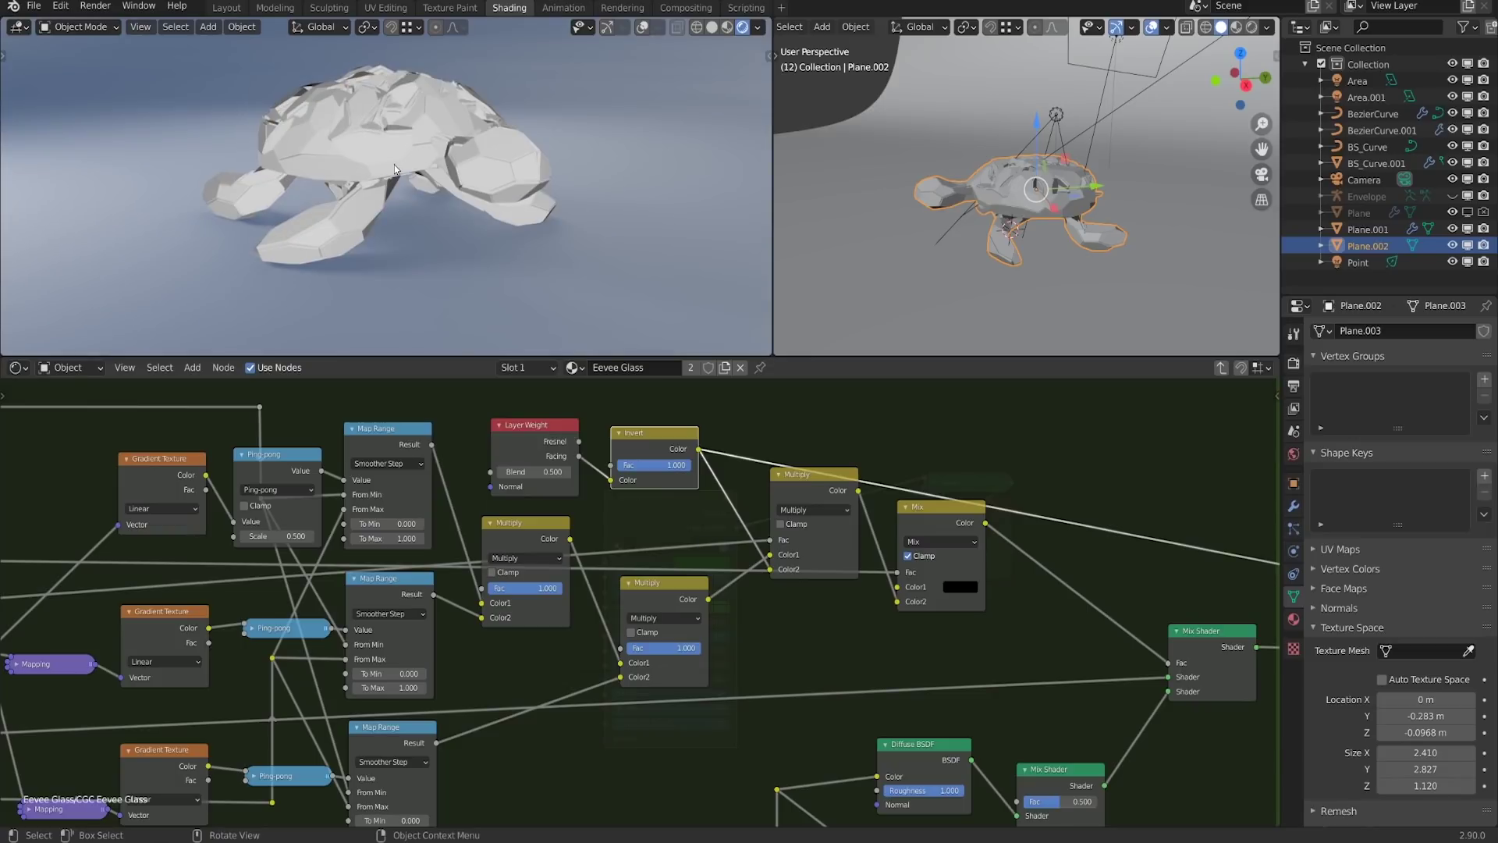
{"action": "left_click", "coordinate": [813, 487], "text": "ctrl+shift"}
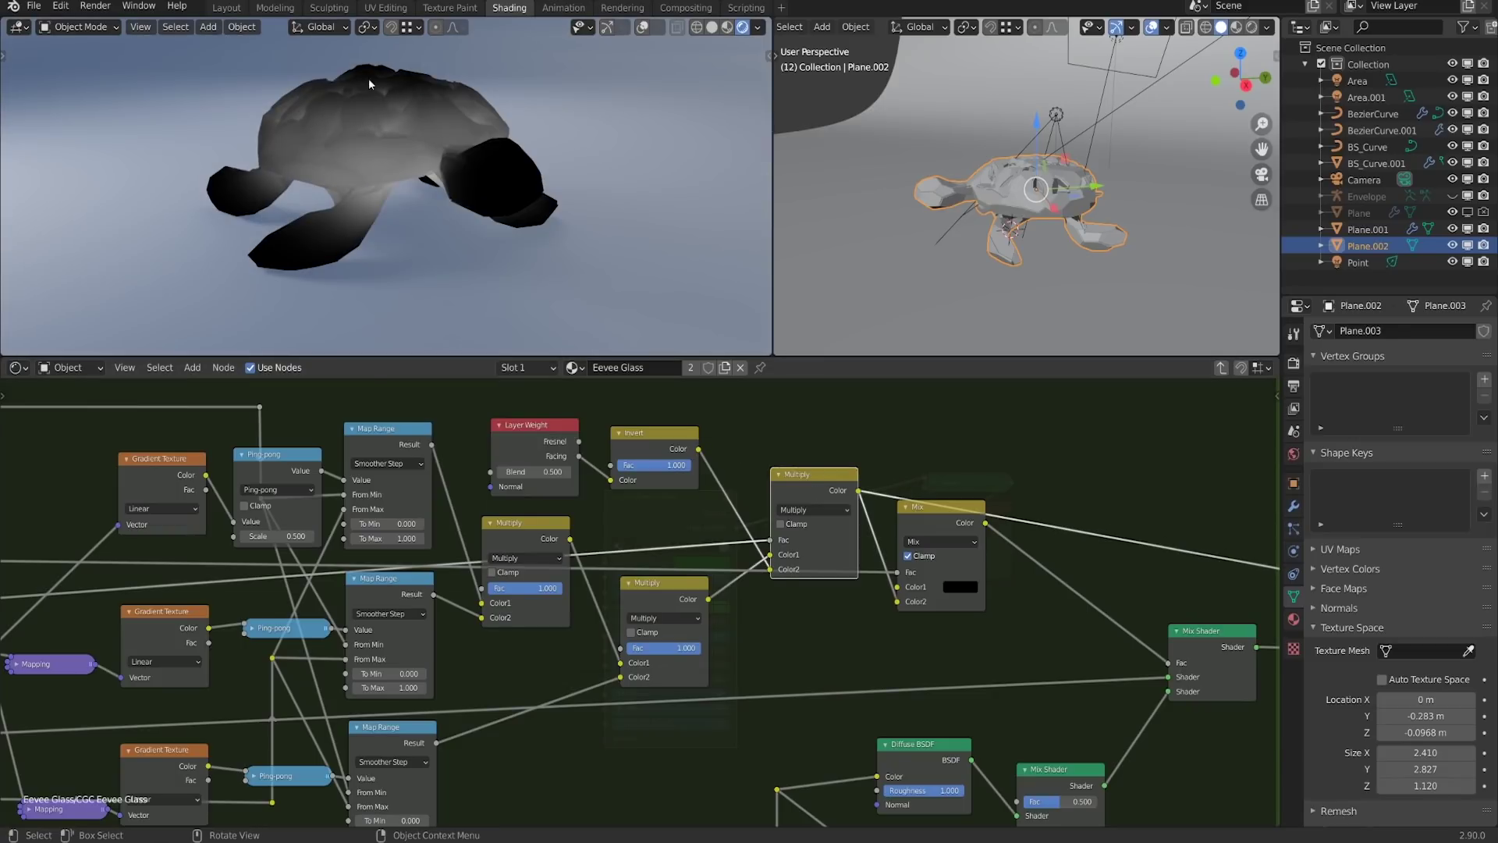
{"action": "middle_click_drag", "start_coordinate": [495, 113], "coordinate": [440, 112]}
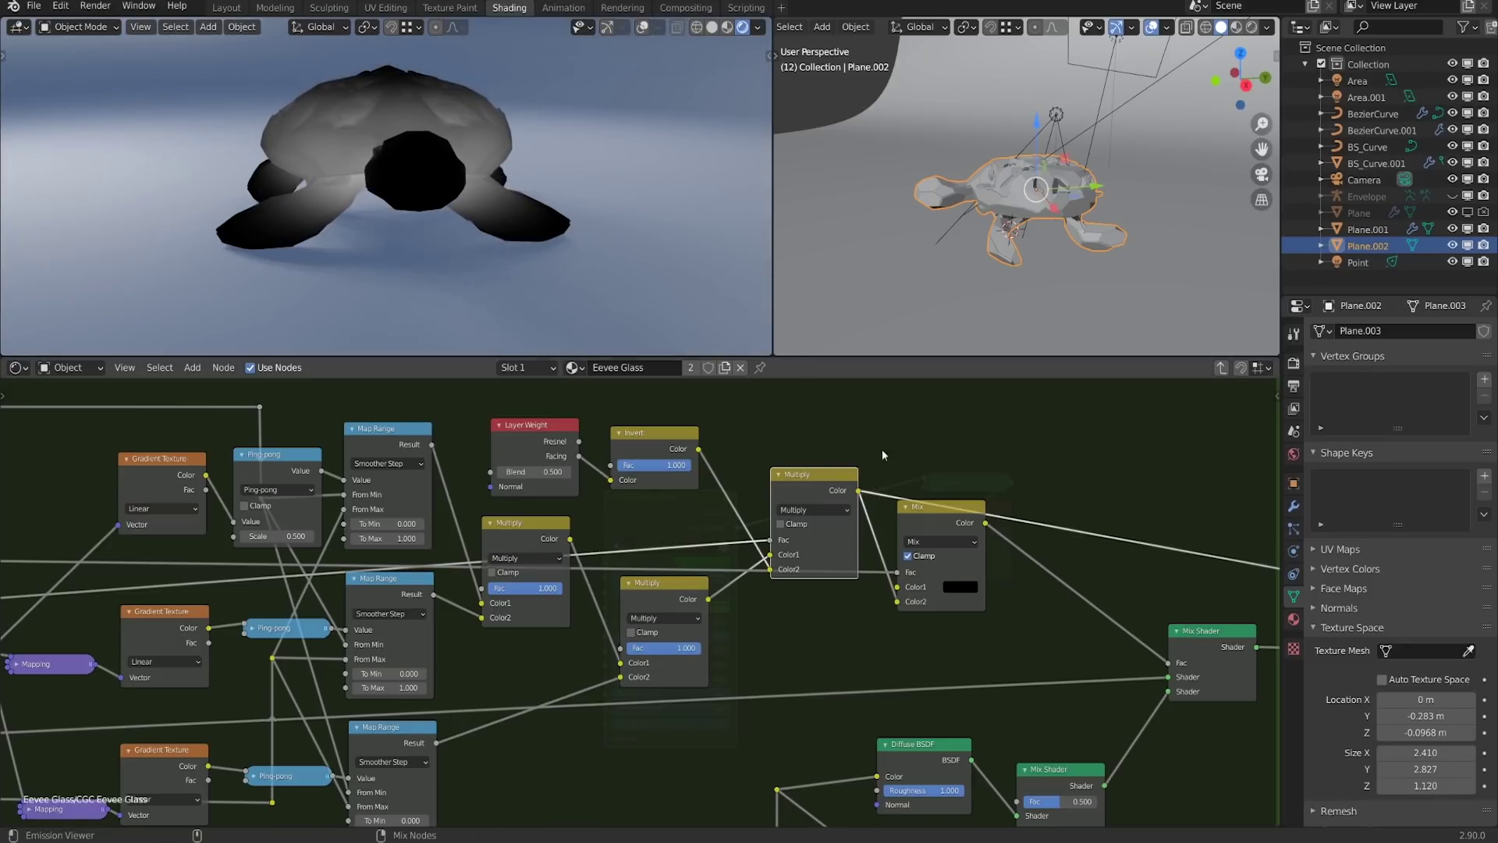
{"action": "left_click", "coordinate": [961, 521], "text": "ctrl+shift"}
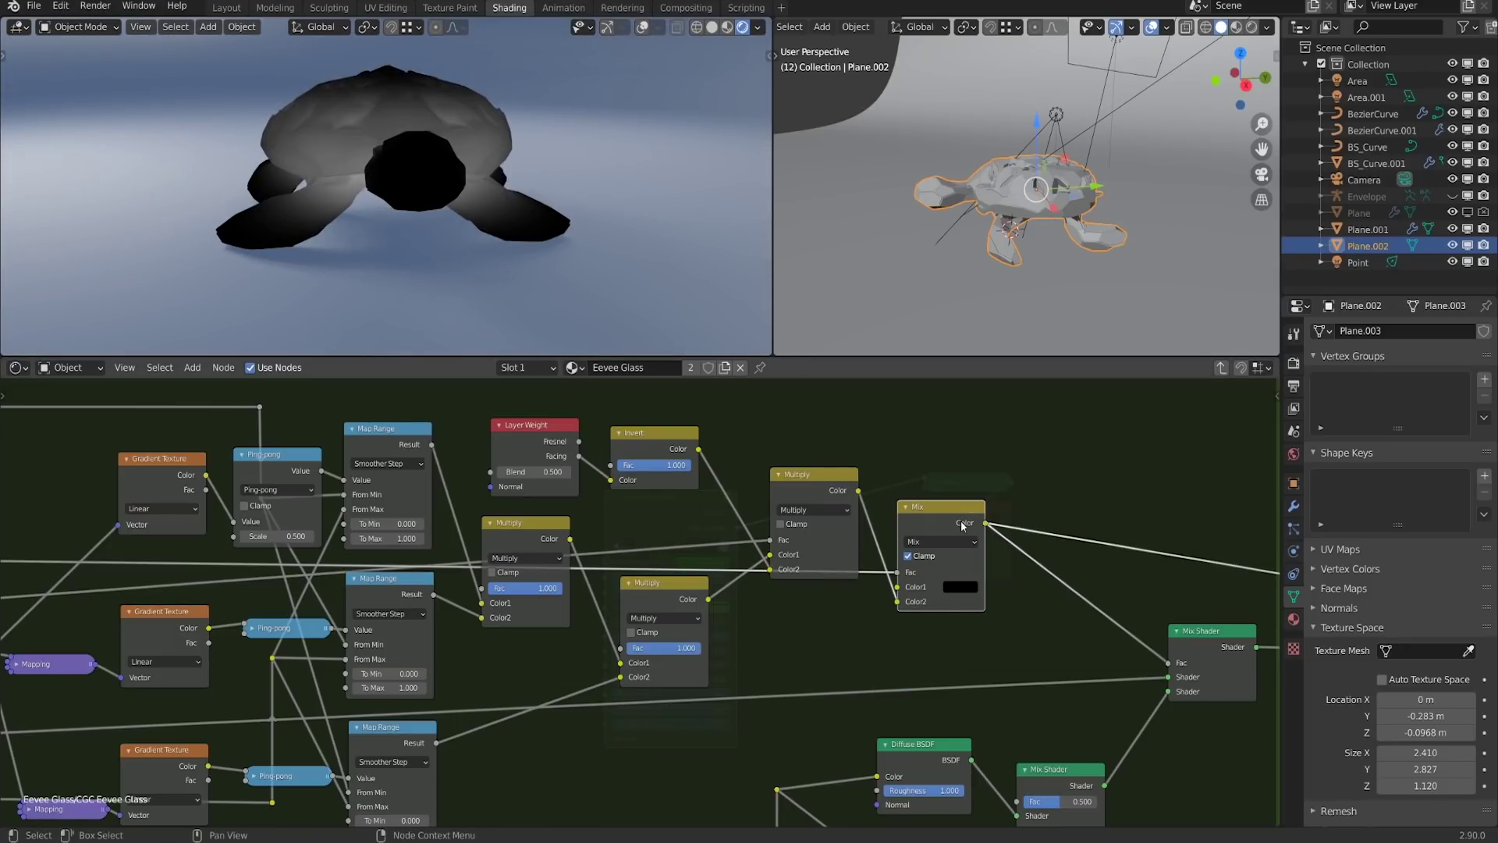
Set the CGC Eevee Glass group's Absorption to 0.484 and return to its internal nodes
{"action": "key", "text": "Tab"}
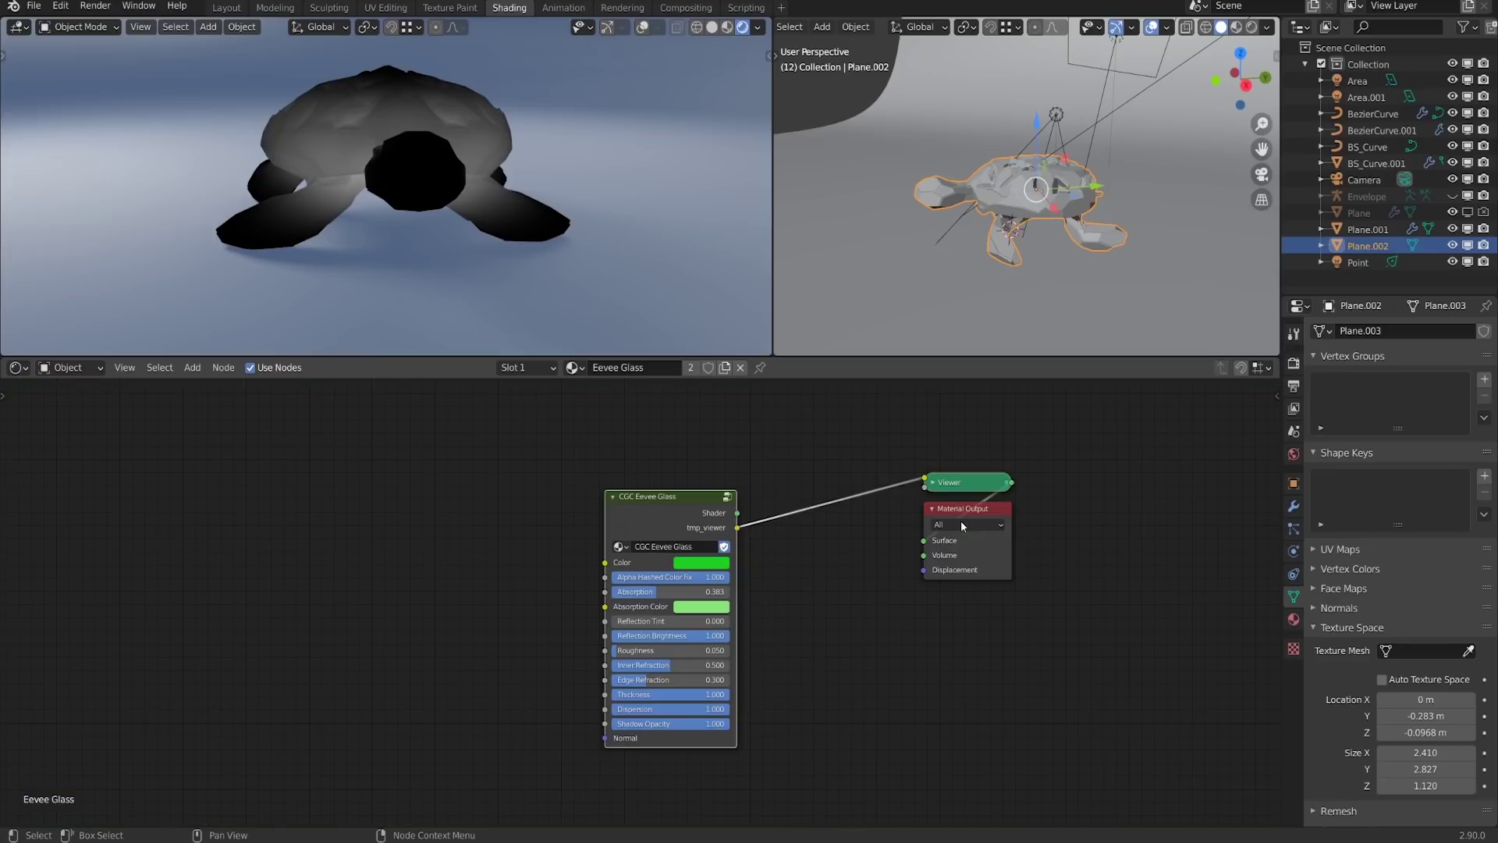
{"action": "scroll", "coordinate": [641, 604], "scroll_direction": "up", "scroll_amount": 3}
{"action": "mouse_move", "coordinate": [665, 590]}
{"action": "left_mouse_down"}
{"action": "mouse_move", "coordinate": [638, 590]}
{"action": "mouse_move", "coordinate": [708, 590]}
{"action": "mouse_move", "coordinate": [640, 590]}
{"action": "left_mouse_up"}
{"action": "key", "text": "Tab"}
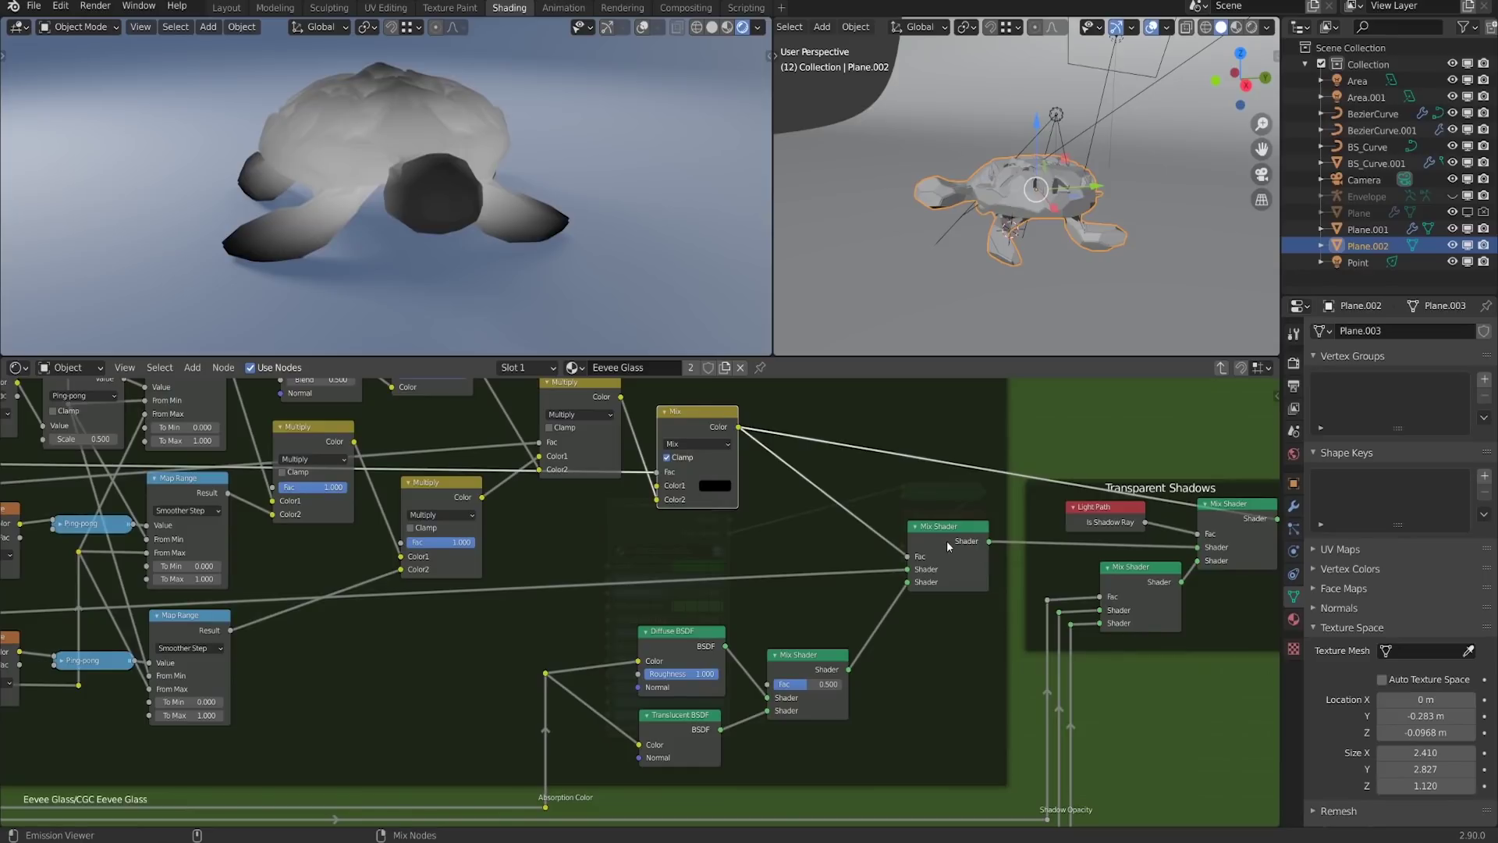
Preview the Mix Shader that adds the absorption to the glass, then send the Transparent Shadows Mix Shader to the output
{"action": "left_click", "coordinate": [947, 540], "text": "ctrl+shift"}
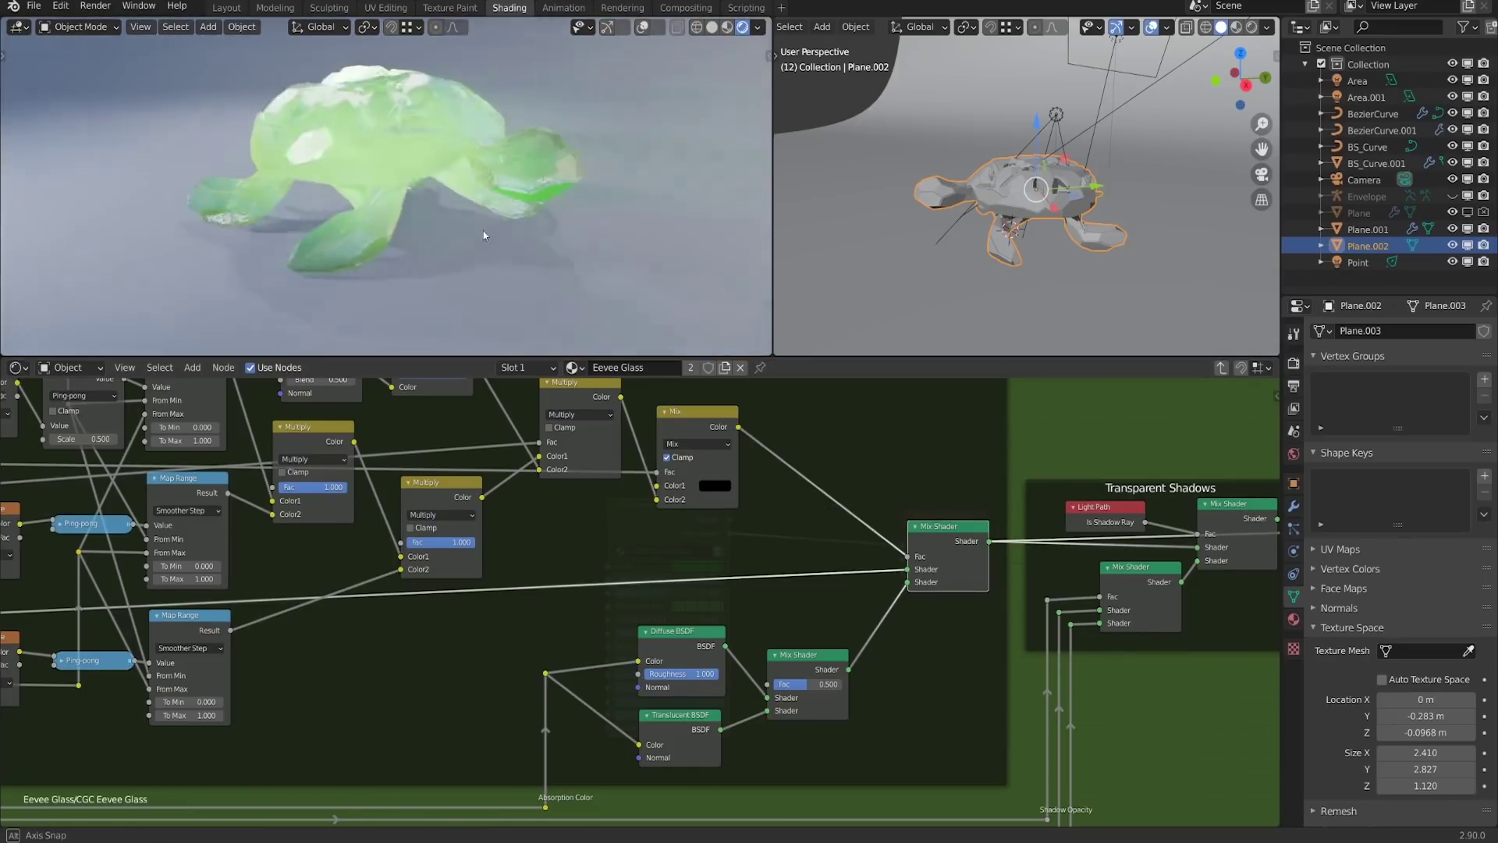
{"action": "middle_click_drag", "start_coordinate": [484, 235], "coordinate": [405, 223]}
{"action": "middle_click_drag", "start_coordinate": [1078, 496], "coordinate": [807, 486]}
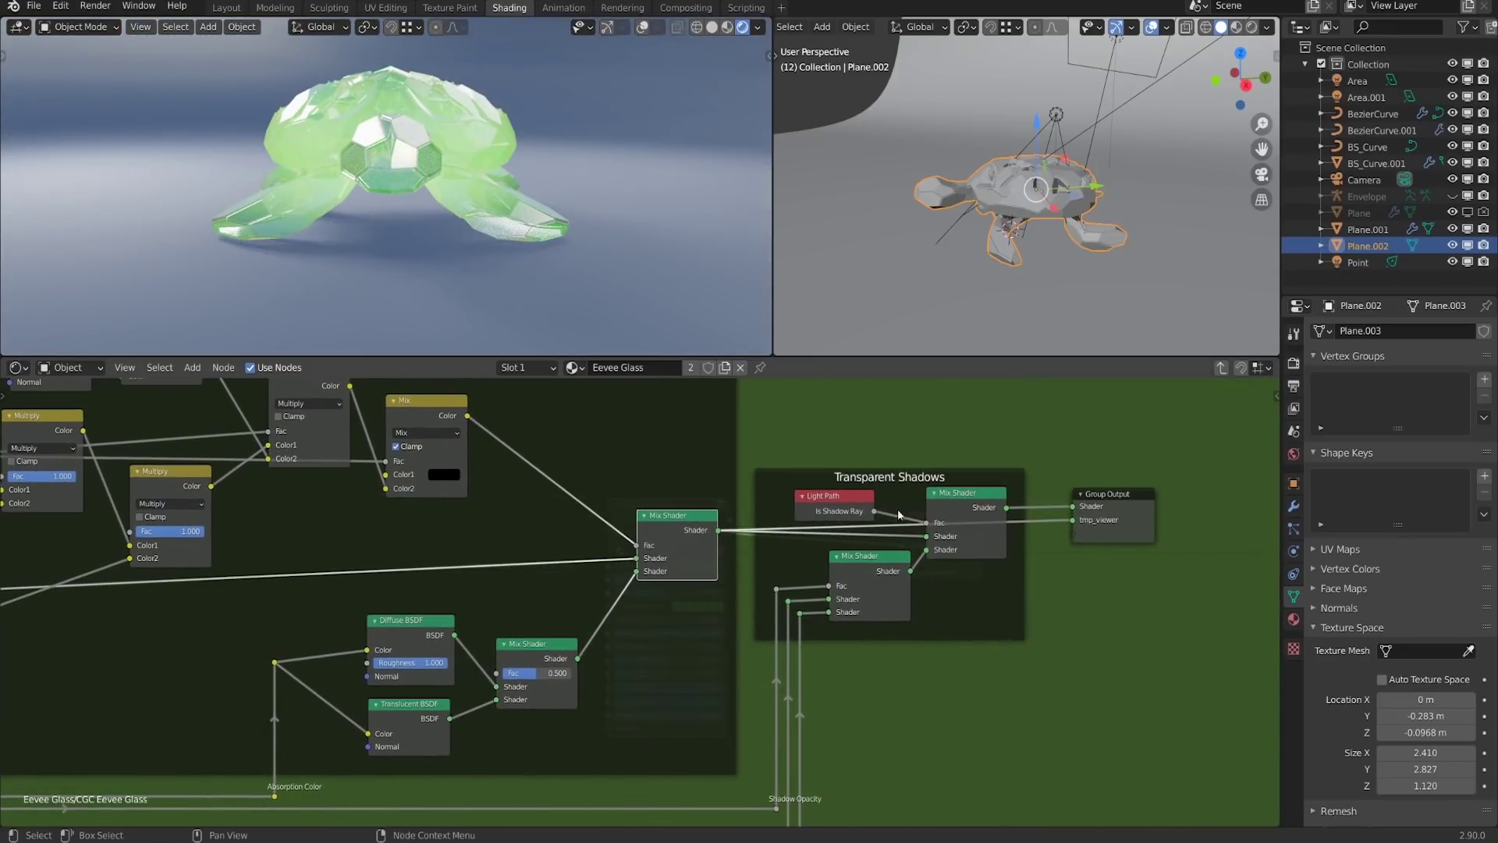
{"action": "left_click", "coordinate": [976, 510], "text": "ctrl+shift"}
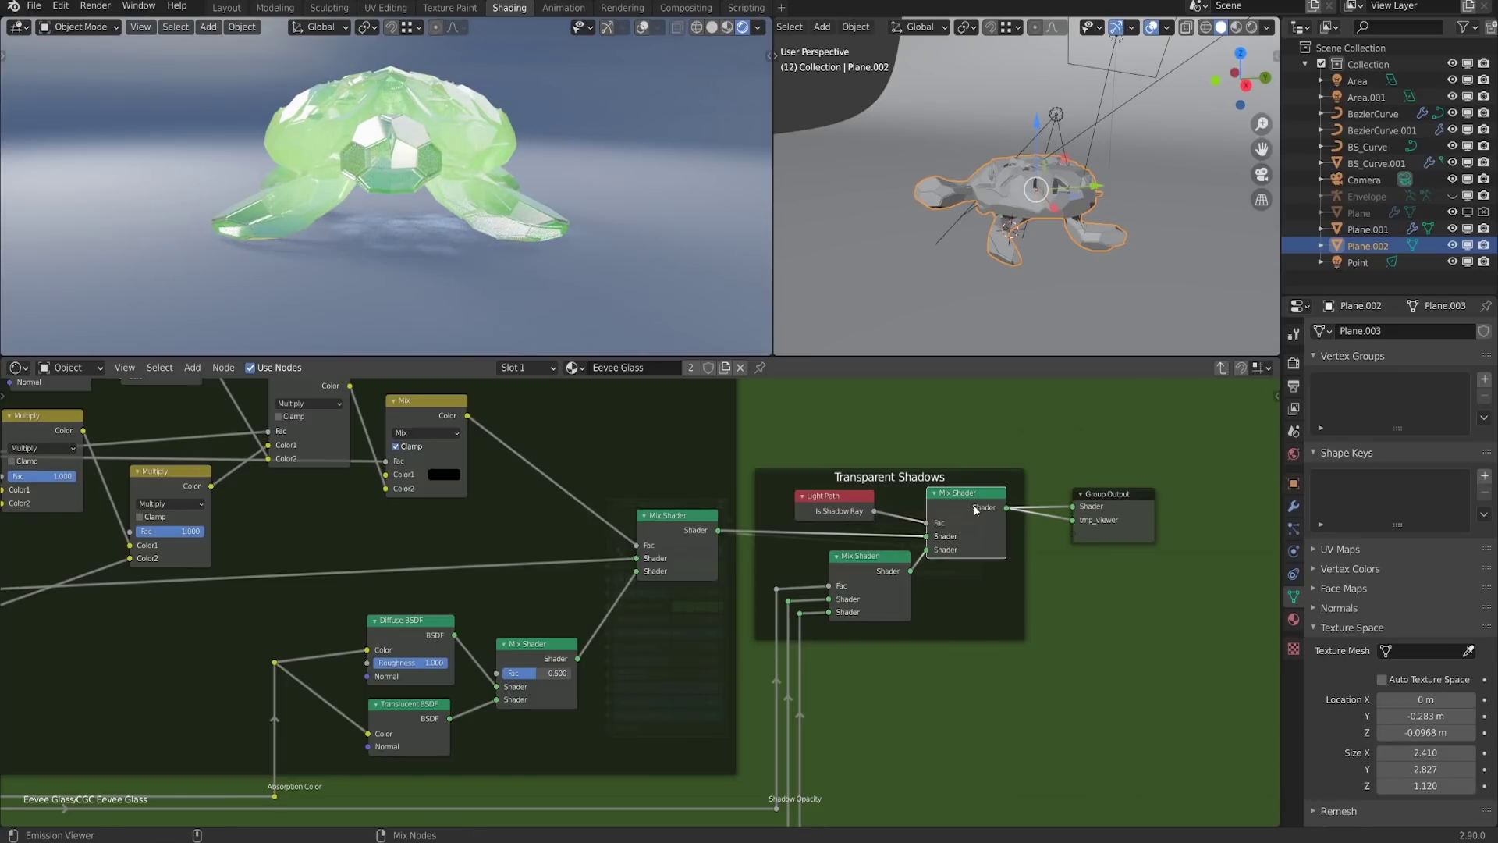
Leave the CGC Eevee Glass group, set its Absorption Color to orange (H 0.047, S 0.673, V 0.928) and its Absorption to 0.391
{"action": "key", "text": "Tab"}
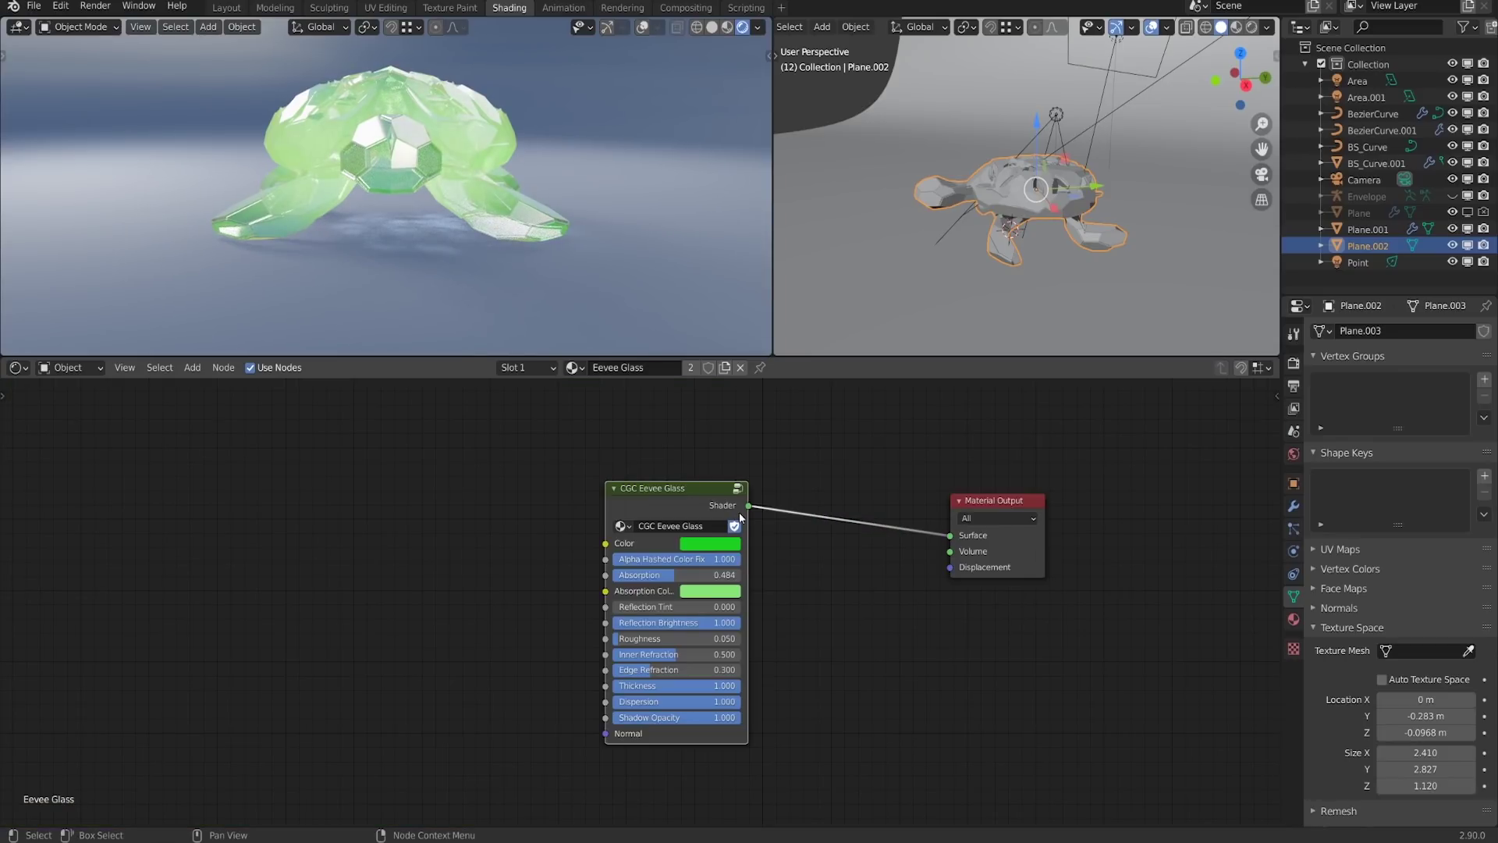
{"action": "left_click", "coordinate": [721, 590]}
{"action": "left_click", "coordinate": [726, 473]}
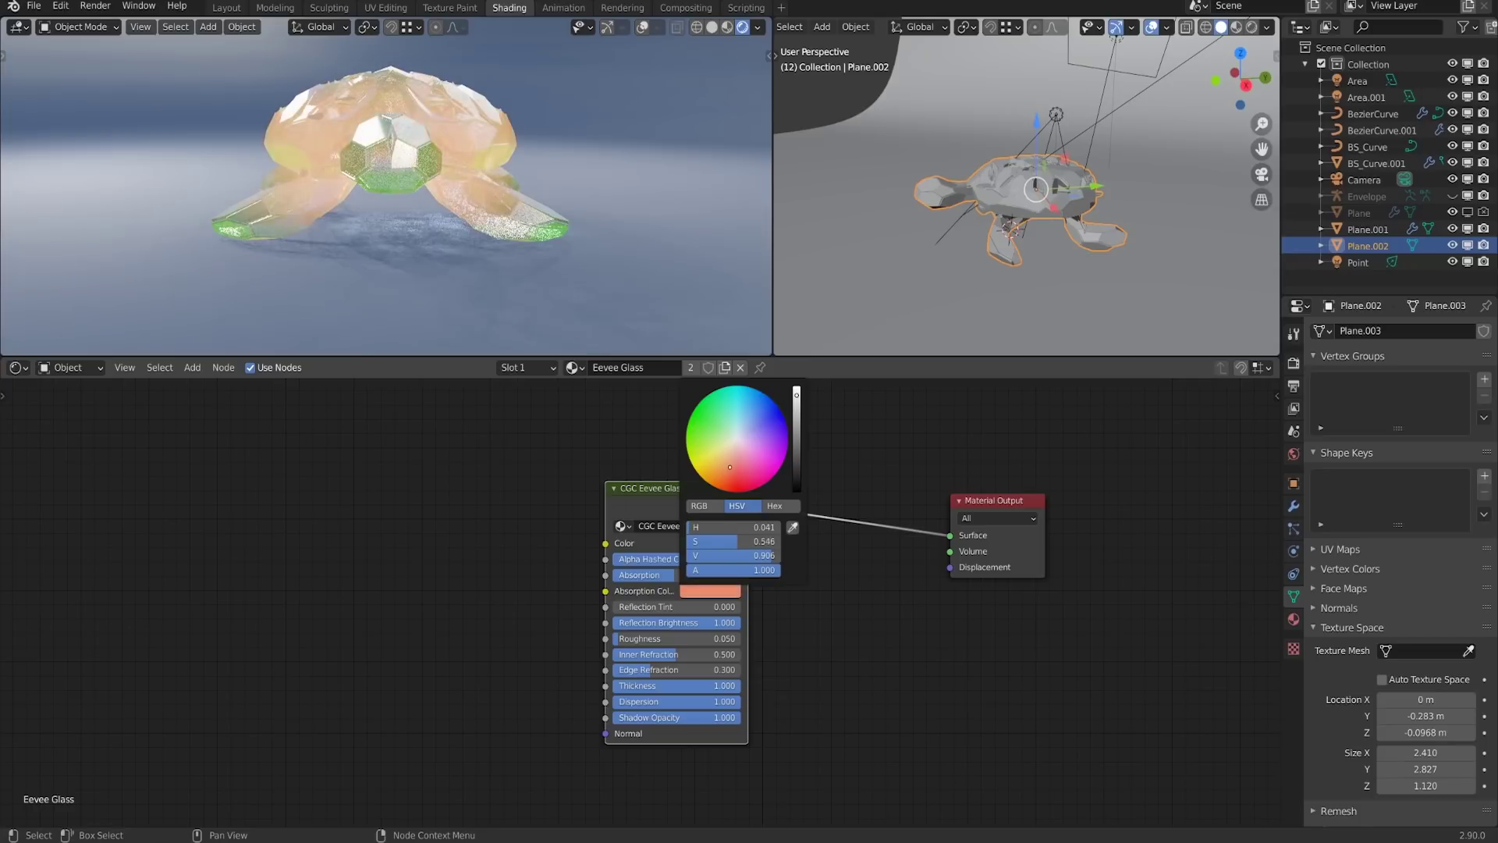
{"action": "left_click_drag", "start_coordinate": [797, 398], "coordinate": [796, 394]}
{"action": "left_click_drag", "start_coordinate": [675, 575], "coordinate": [663, 575]}
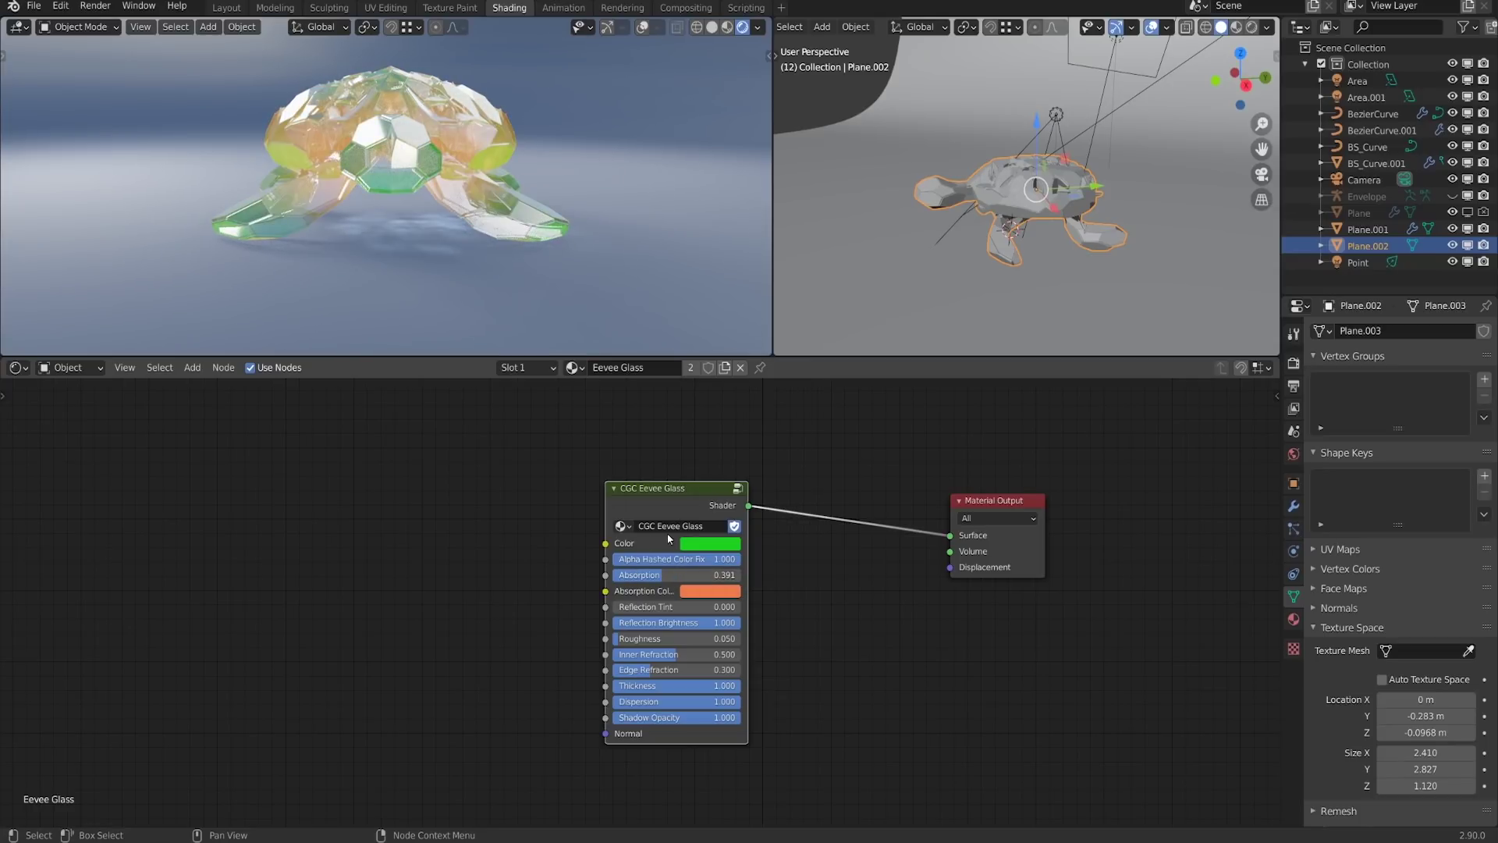
Change the Absorption Color to blue with hue 0.569 and saturation 1.000, and set Absorption to 0.359
{"action": "middle_click_drag", "start_coordinate": [460, 249], "coordinate": [396, 272]}
{"action": "left_click", "coordinate": [699, 595]}
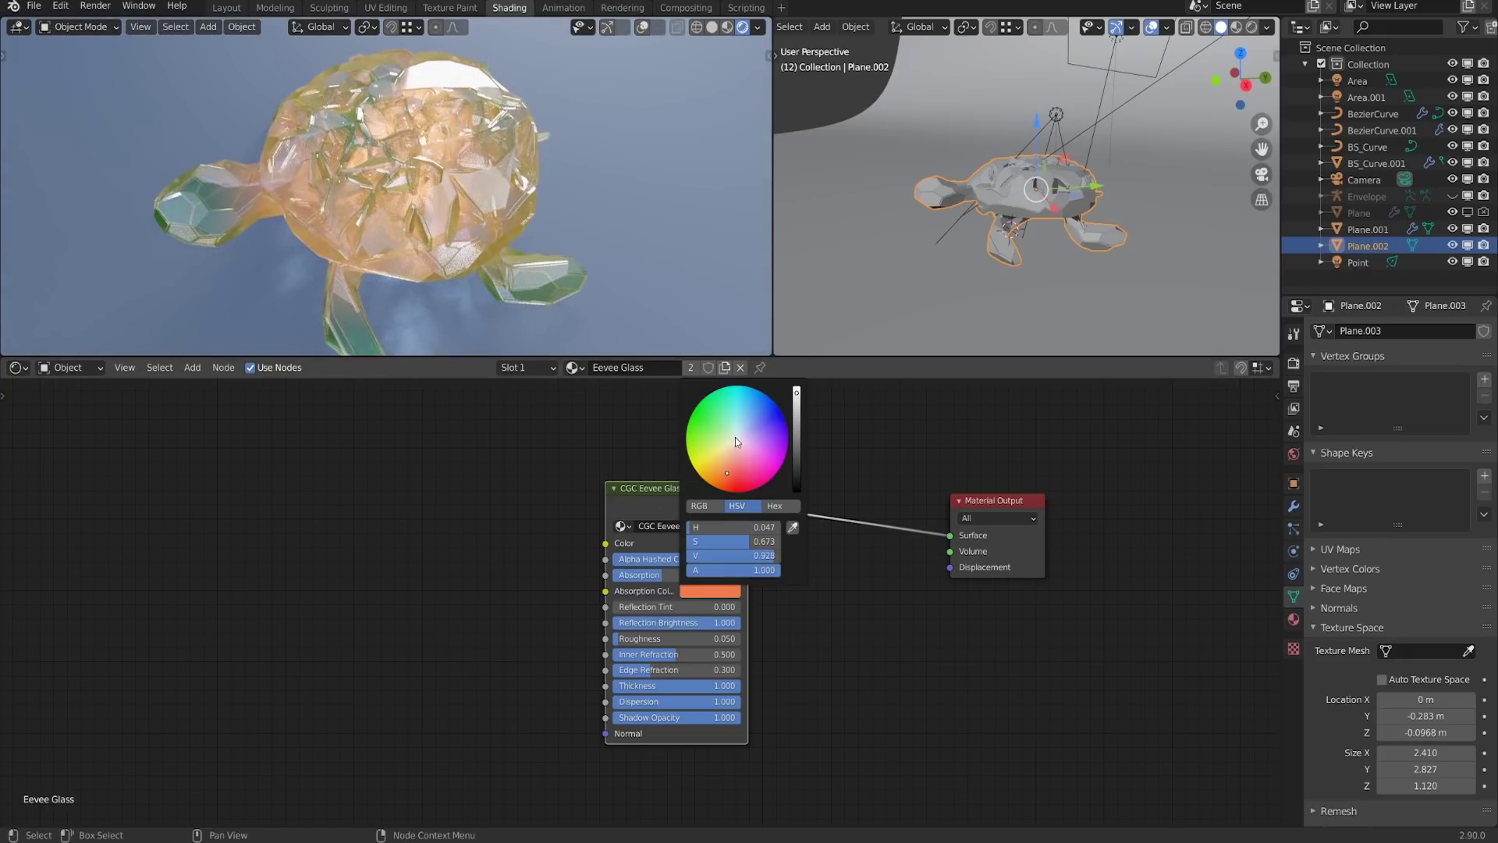
{"action": "mouse_move", "coordinate": [735, 431]}
{"action": "left_mouse_down"}
{"action": "mouse_move", "coordinate": [740, 396]}
{"action": "mouse_move", "coordinate": [758, 390]}
{"action": "left_mouse_up"}
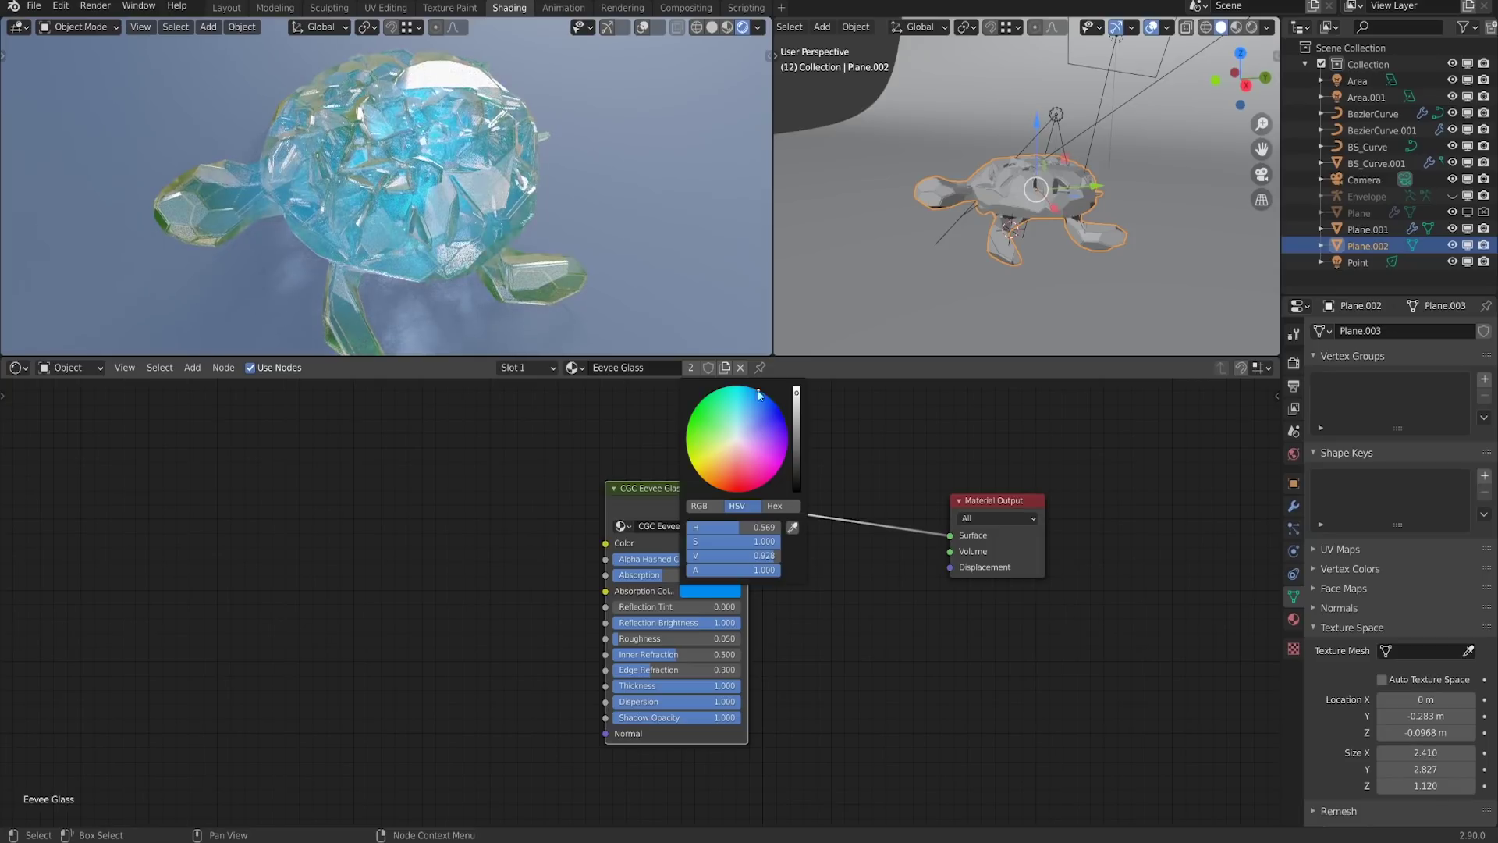
{"action": "left_click_drag", "start_coordinate": [676, 579], "coordinate": [672, 579]}
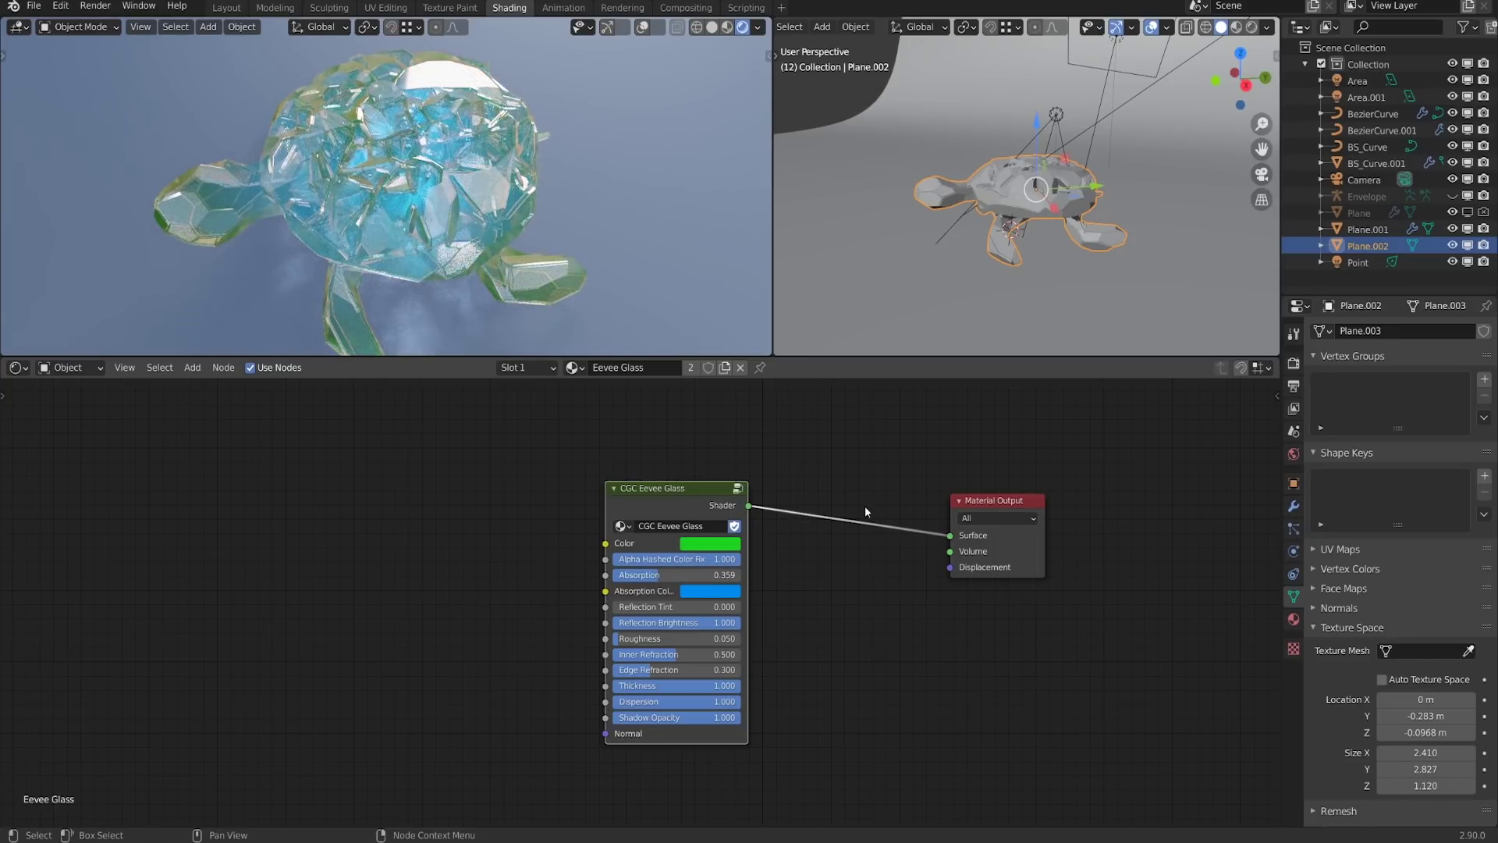
{"action": "middle_click_drag", "start_coordinate": [274, 253], "coordinate": [377, 246], "text": "shift"}
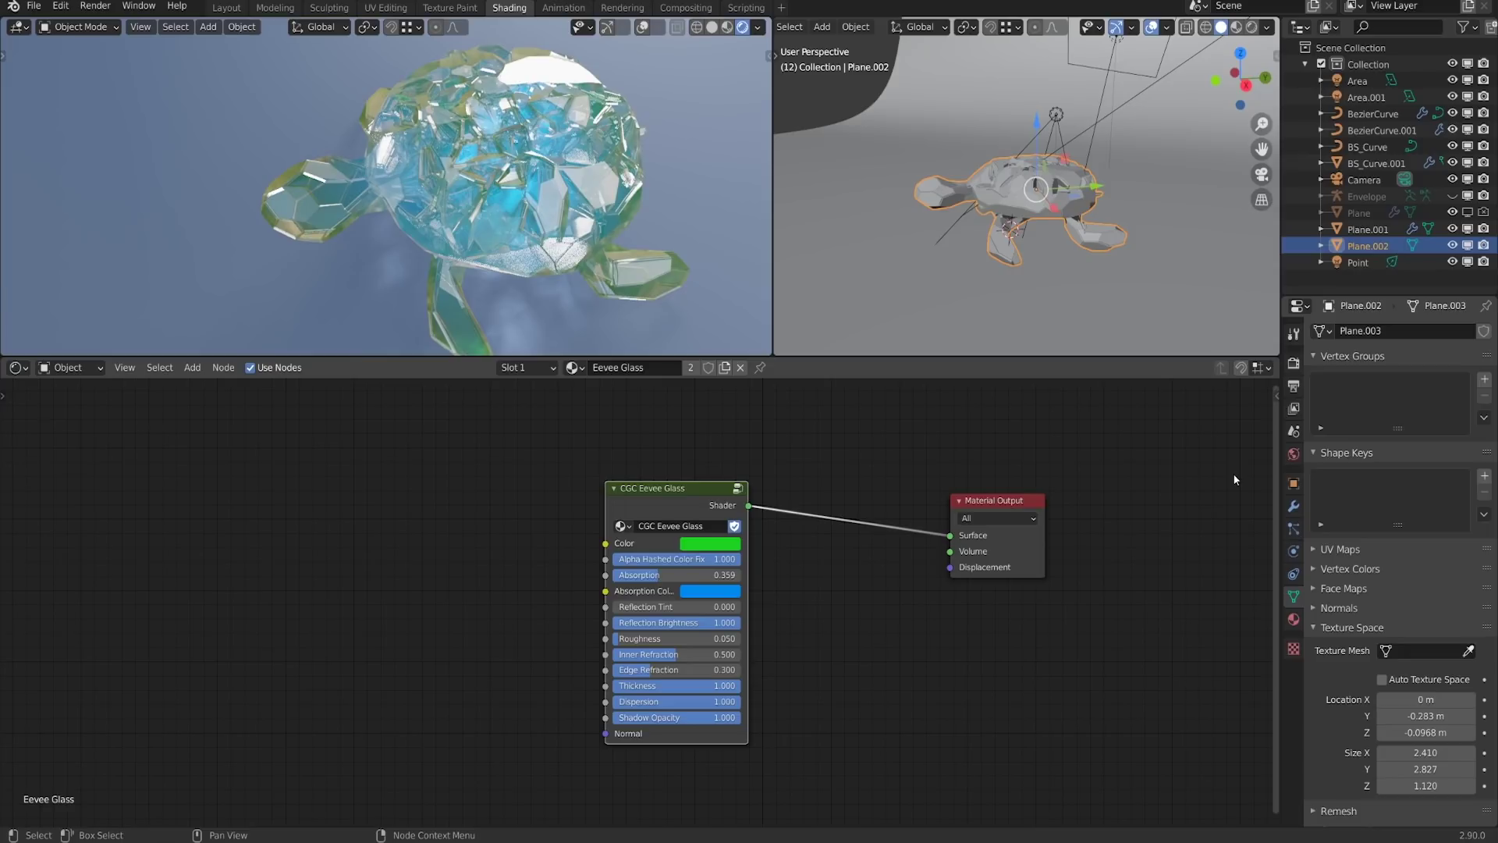
Collapse the Vertex Groups and Shape Keys sections and enable Auto Texture Space for the turtle mesh
{"action": "left_click", "coordinate": [1361, 358]}
{"action": "left_click", "coordinate": [1354, 375]}
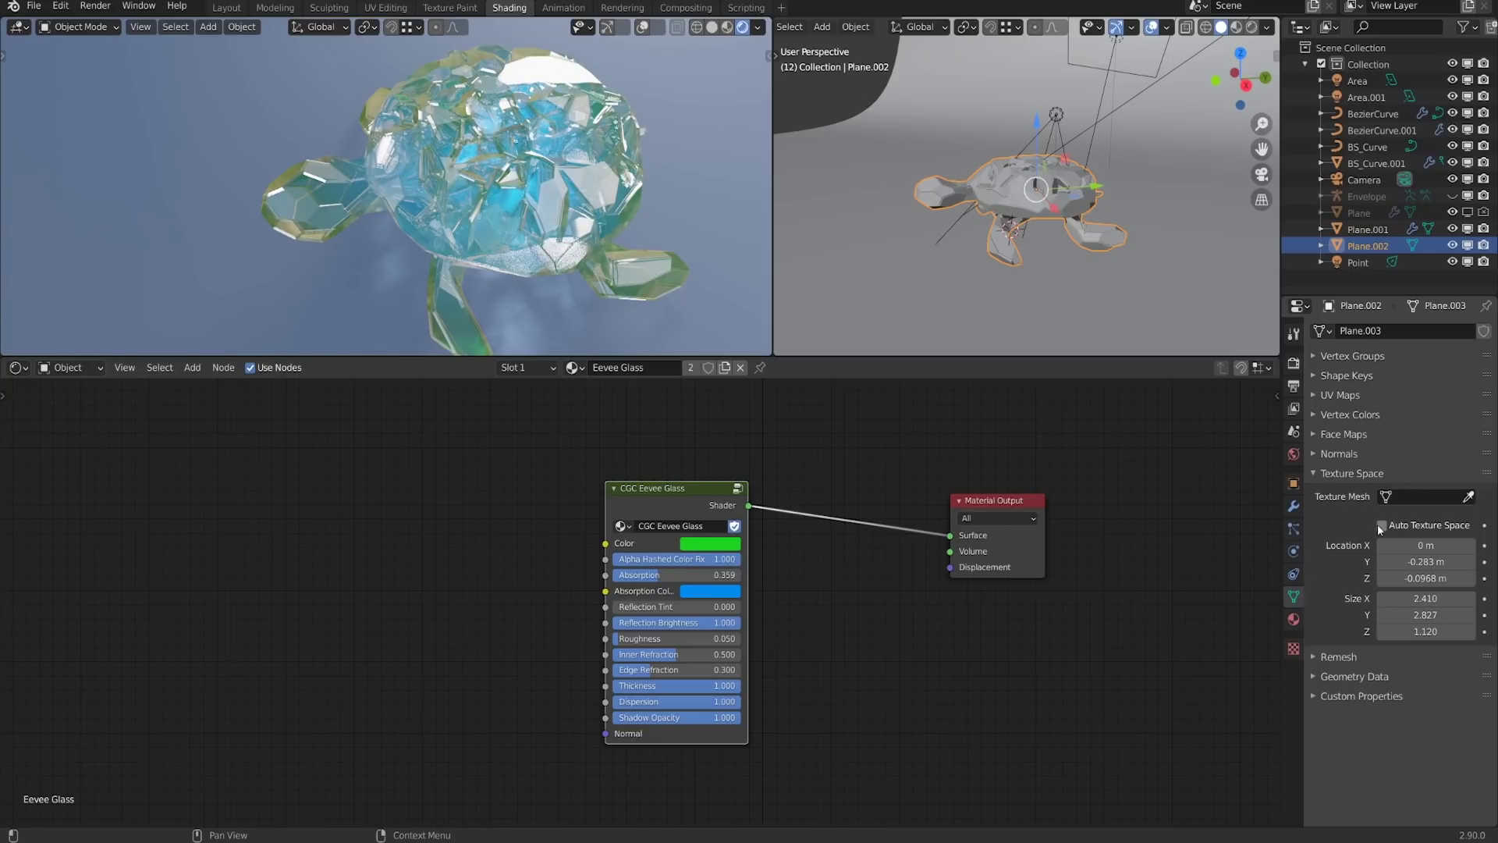
{"action": "left_click", "coordinate": [1403, 531]}
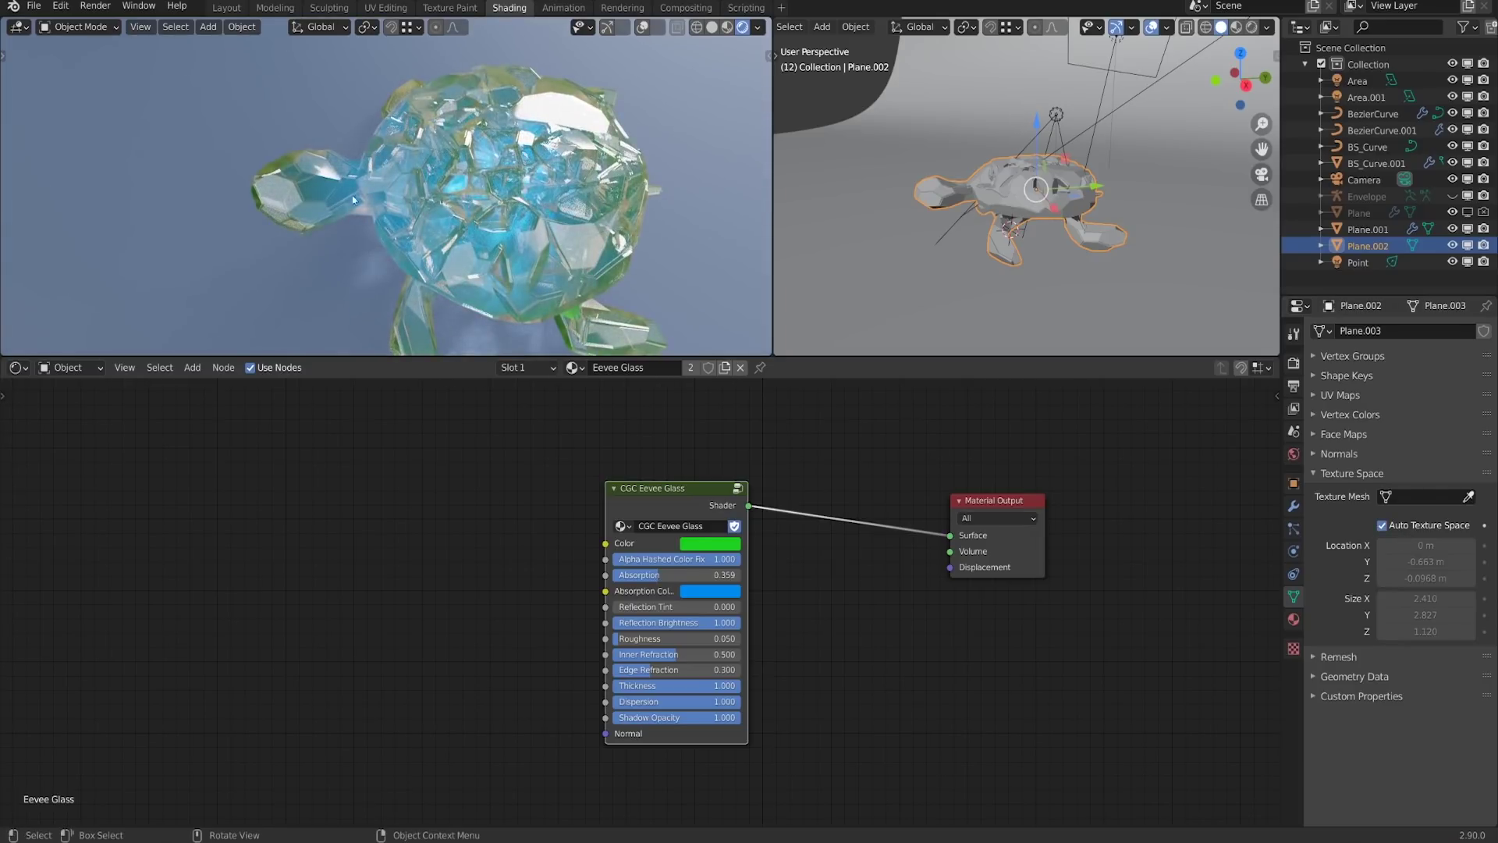
{"action": "middle_click_drag", "start_coordinate": [521, 195], "coordinate": [468, 117]}
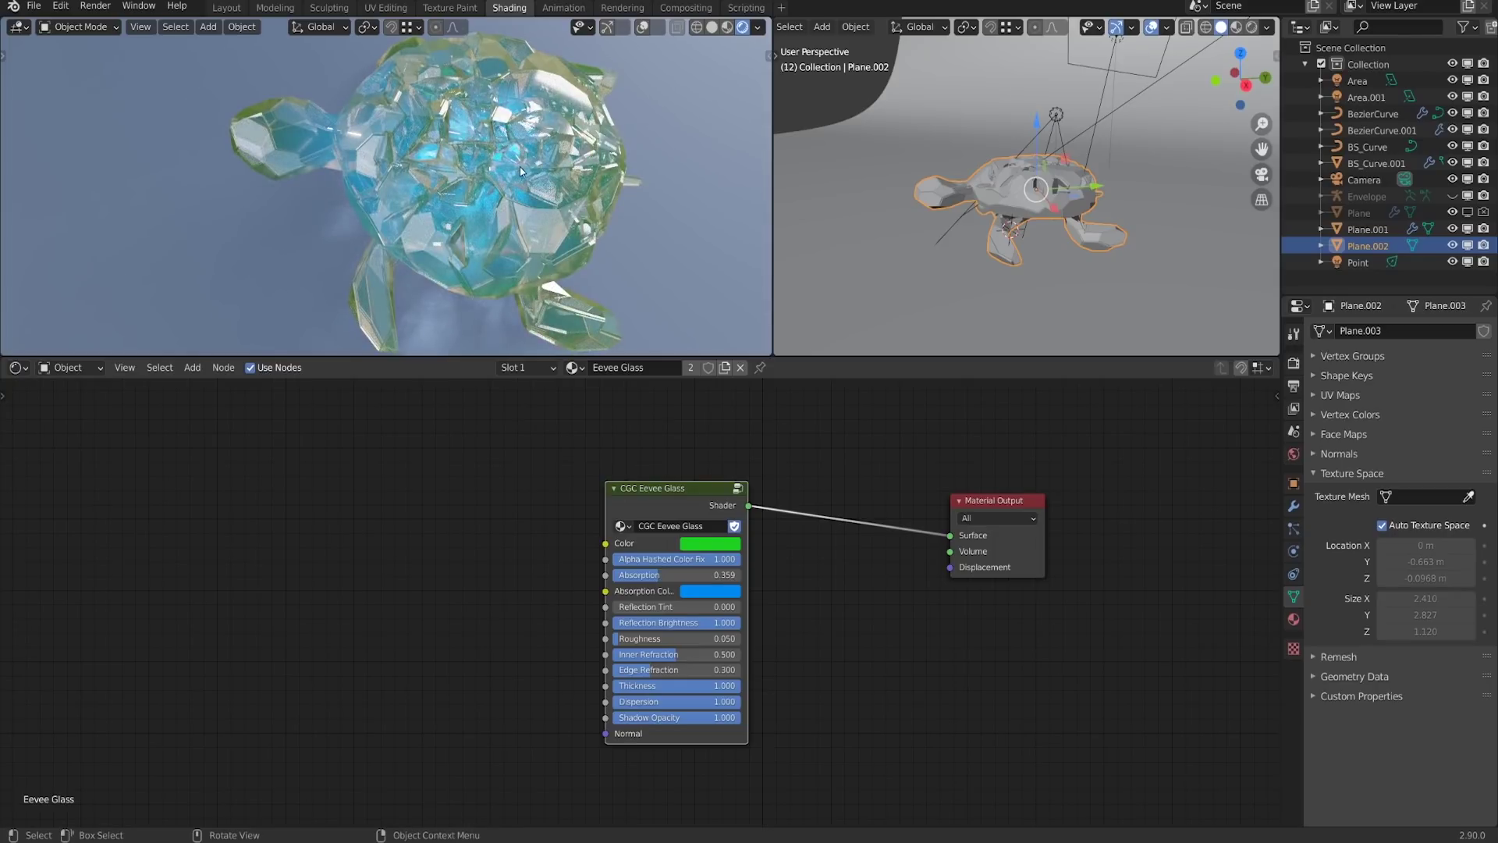
Display the turtle's Texture Space in the solid viewport and view its bounding box around the model
{"action": "left_click", "coordinate": [1294, 485]}
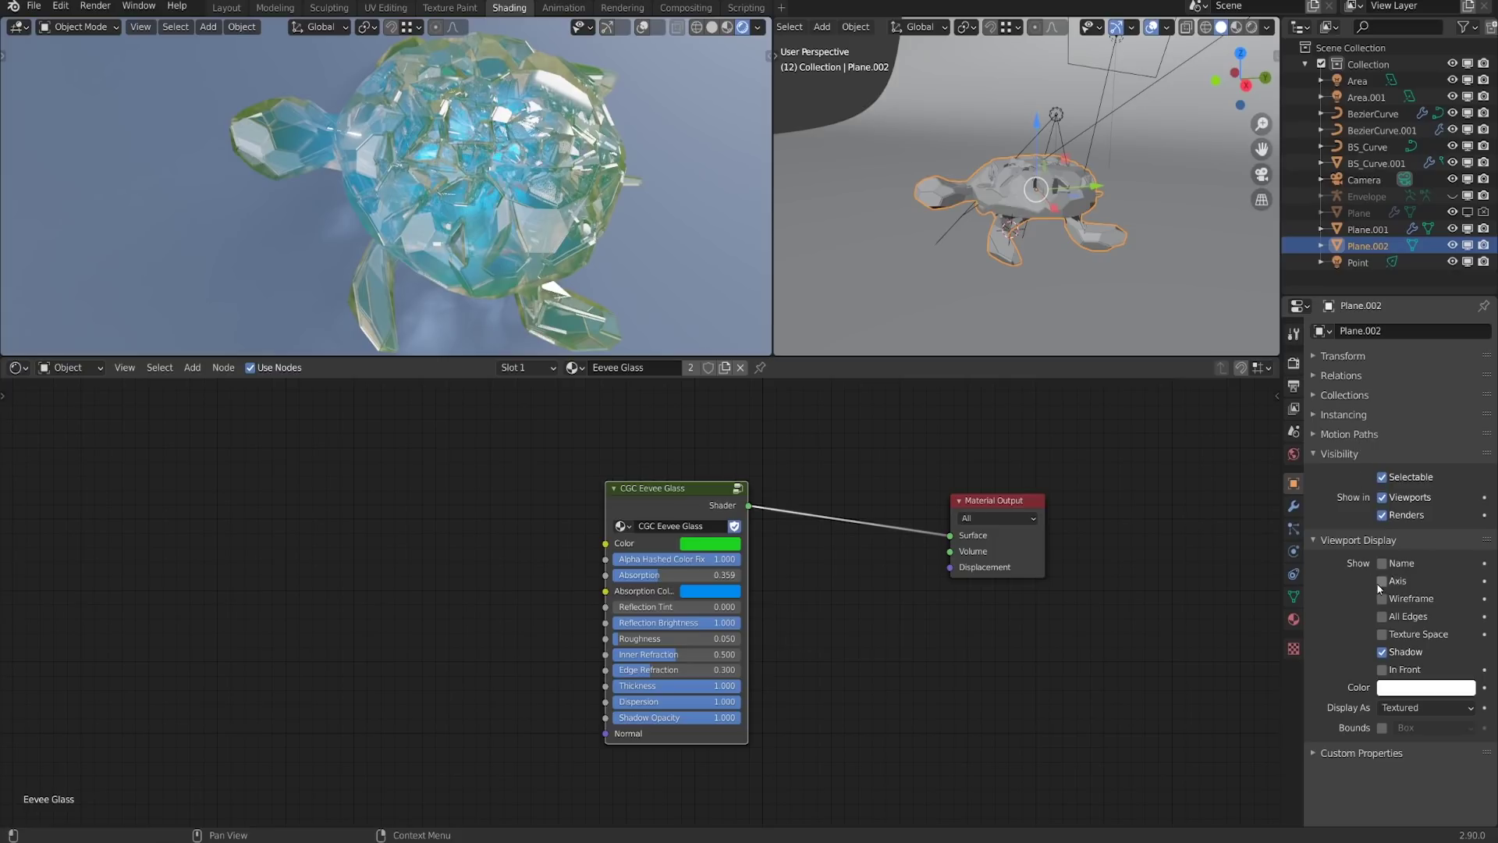
{"action": "left_click", "coordinate": [1385, 638]}
{"action": "scroll", "coordinate": [565, 279], "scroll_direction": "down", "scroll_amount": 1}
{"action": "middle_click_drag", "start_coordinate": [1000, 206], "coordinate": [1045, 190]}
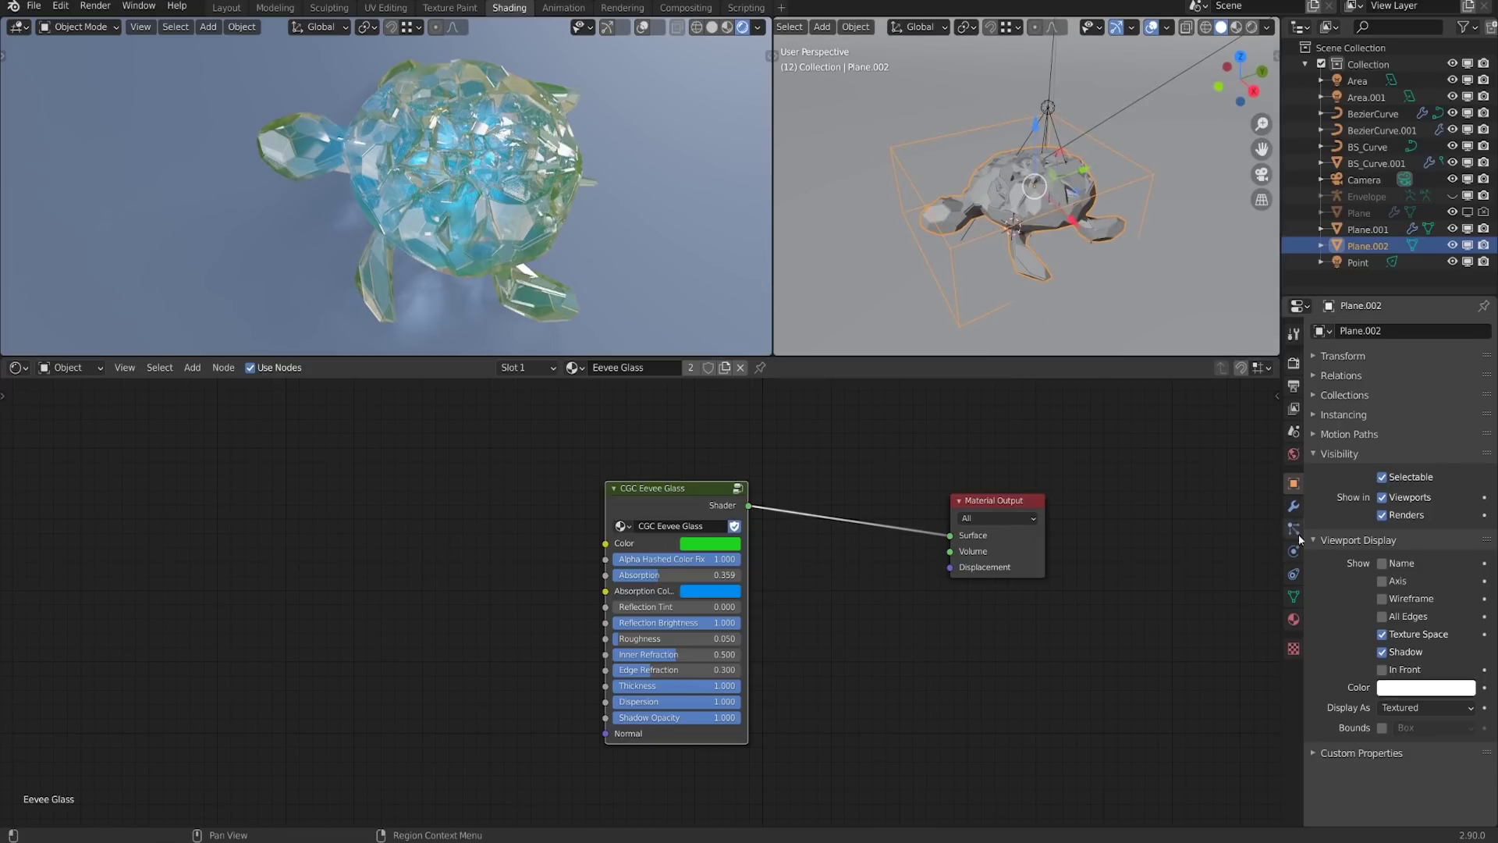
Try a manual texture space location of X 0.38 m and Y -2.91 m on the turtle, and restore Auto Texture Space
{"action": "left_click", "coordinate": [1294, 597]}
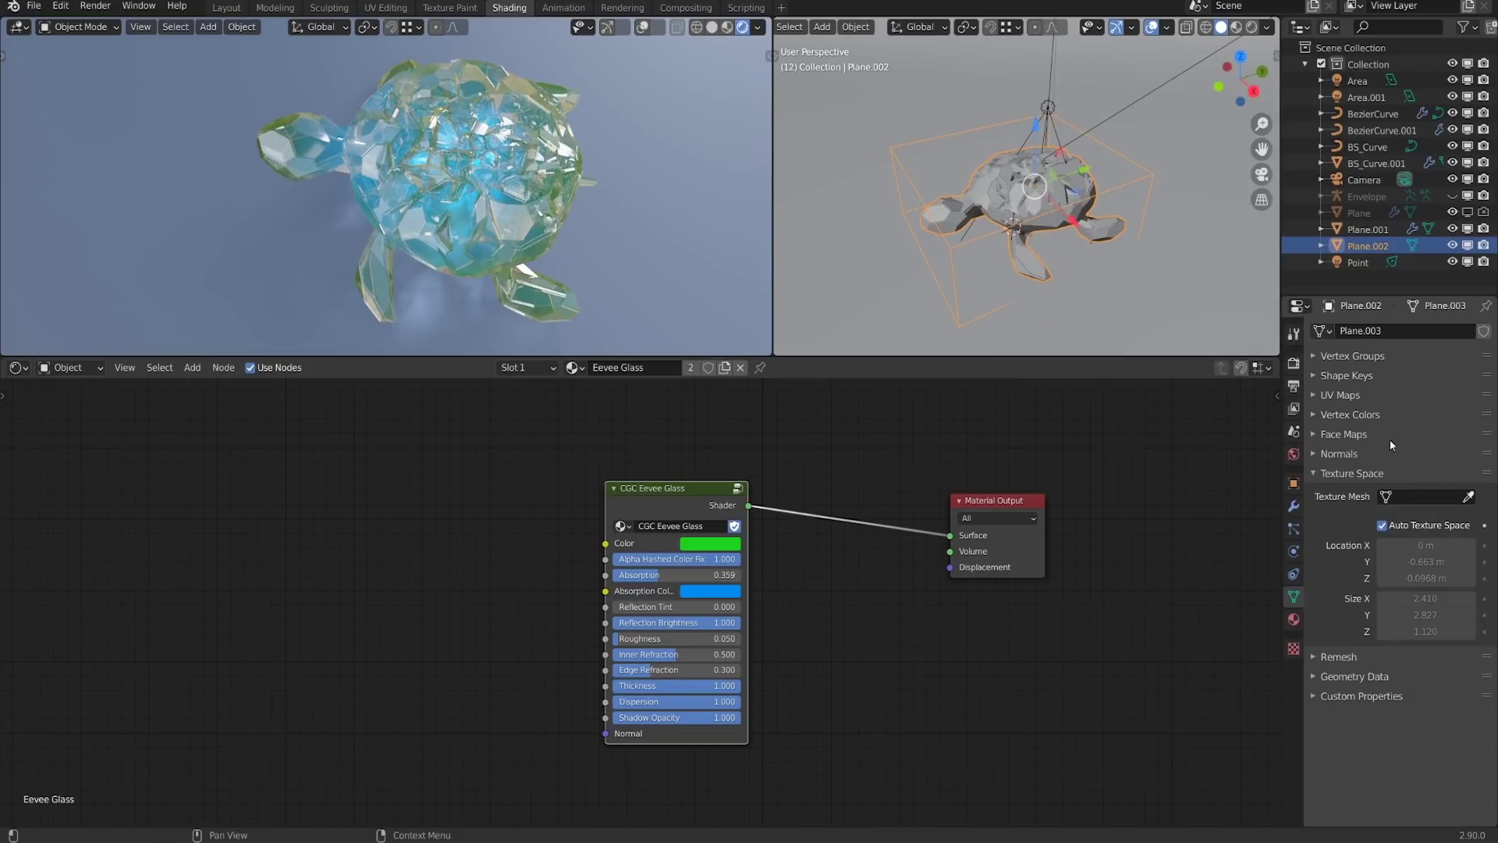
{"action": "left_click", "coordinate": [1384, 526]}
{"action": "middle_click_drag", "start_coordinate": [1098, 270], "coordinate": [1019, 292]}
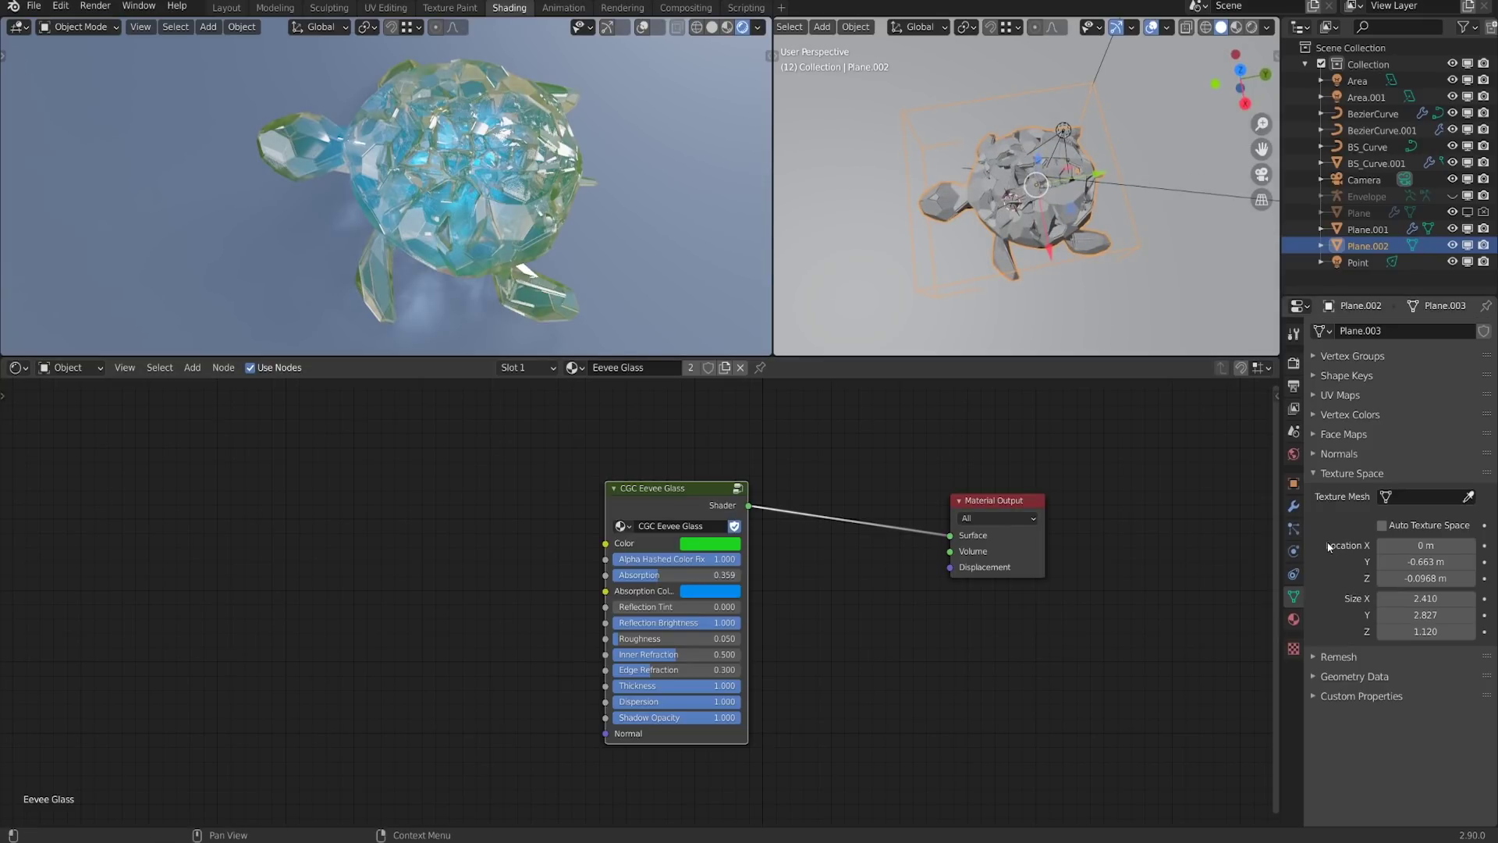
{"action": "mouse_move", "coordinate": [1423, 546]}
{"action": "left_mouse_down"}
{"action": "mouse_move", "coordinate": [1483, 546]}
{"action": "mouse_move", "coordinate": [1442, 546]}
{"action": "mouse_move", "coordinate": [1477, 546]}
{"action": "mouse_move", "coordinate": [1434, 563]}
{"action": "mouse_move", "coordinate": [1483, 563]}
{"action": "mouse_move", "coordinate": [1362, 563]}
{"action": "mouse_move", "coordinate": [1418, 546]}
{"action": "mouse_move", "coordinate": [1394, 547]}
{"action": "left_mouse_up"}
{"action": "middle_click_drag", "start_coordinate": [434, 201], "coordinate": [470, 158]}
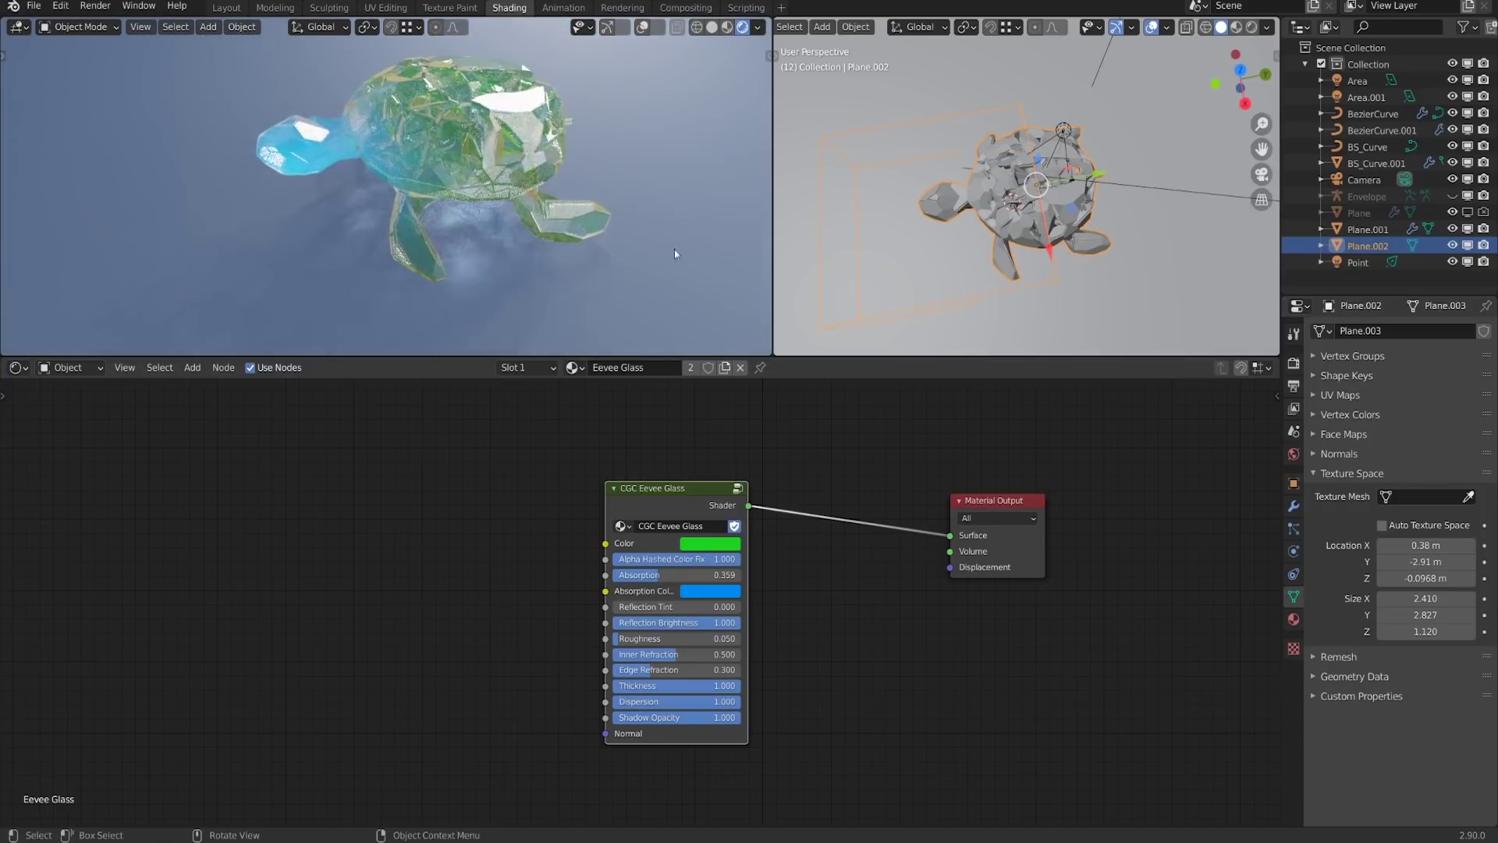
{"action": "left_click", "coordinate": [1386, 527]}
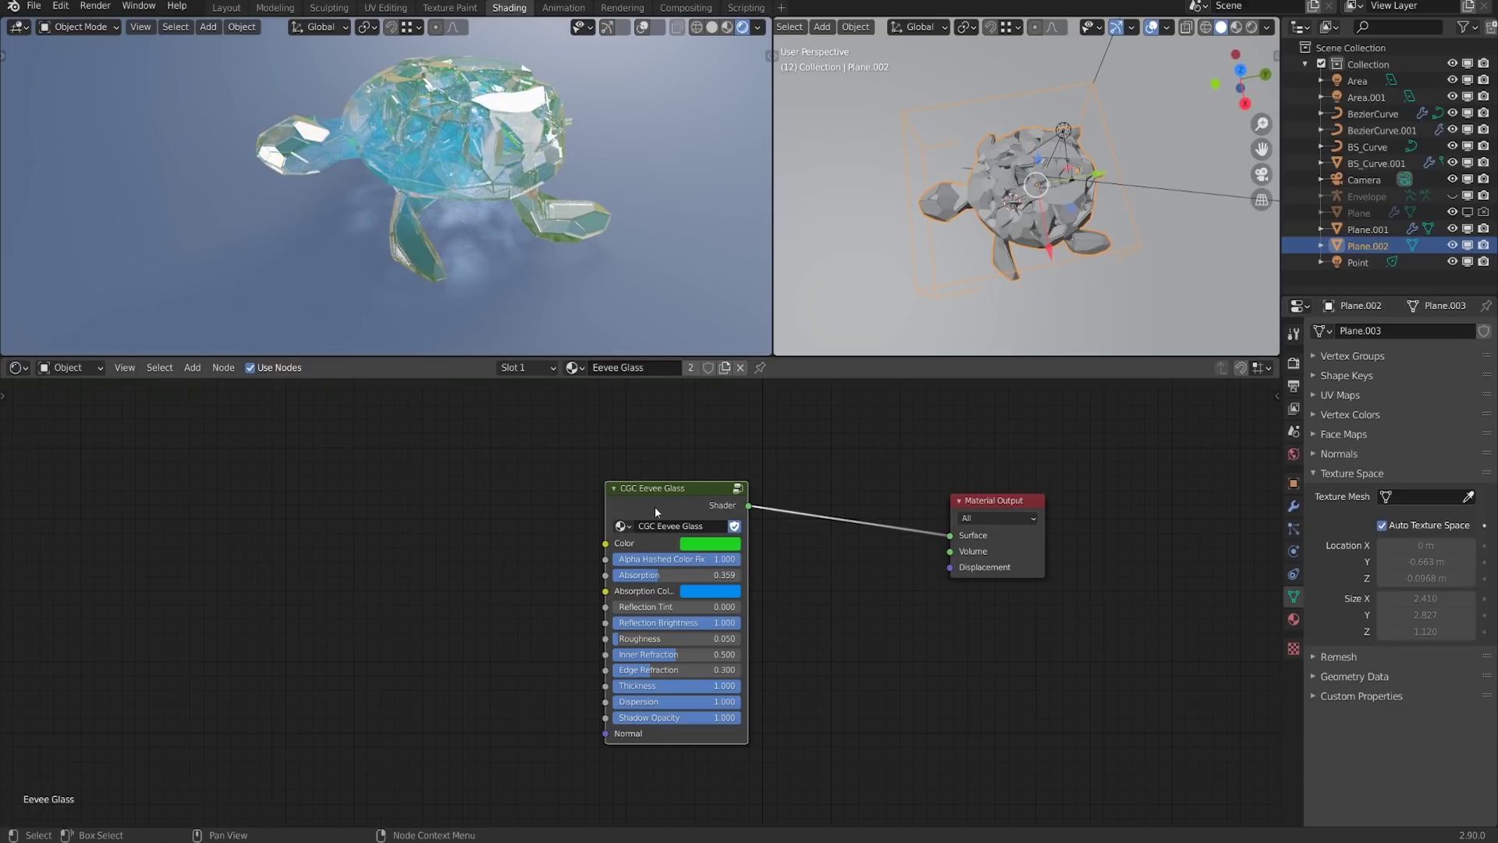
Enter the CGC Eevee Glass group and move the Absorption frame's Texture Coordinate node slightly away from the Mapping nodes
{"action": "key", "text": "Tab"}
{"action": "scroll", "coordinate": [706, 609], "scroll_direction": "down", "scroll_amount": 9}
{"action": "middle_click_drag", "start_coordinate": [483, 611], "coordinate": [1056, 614]}
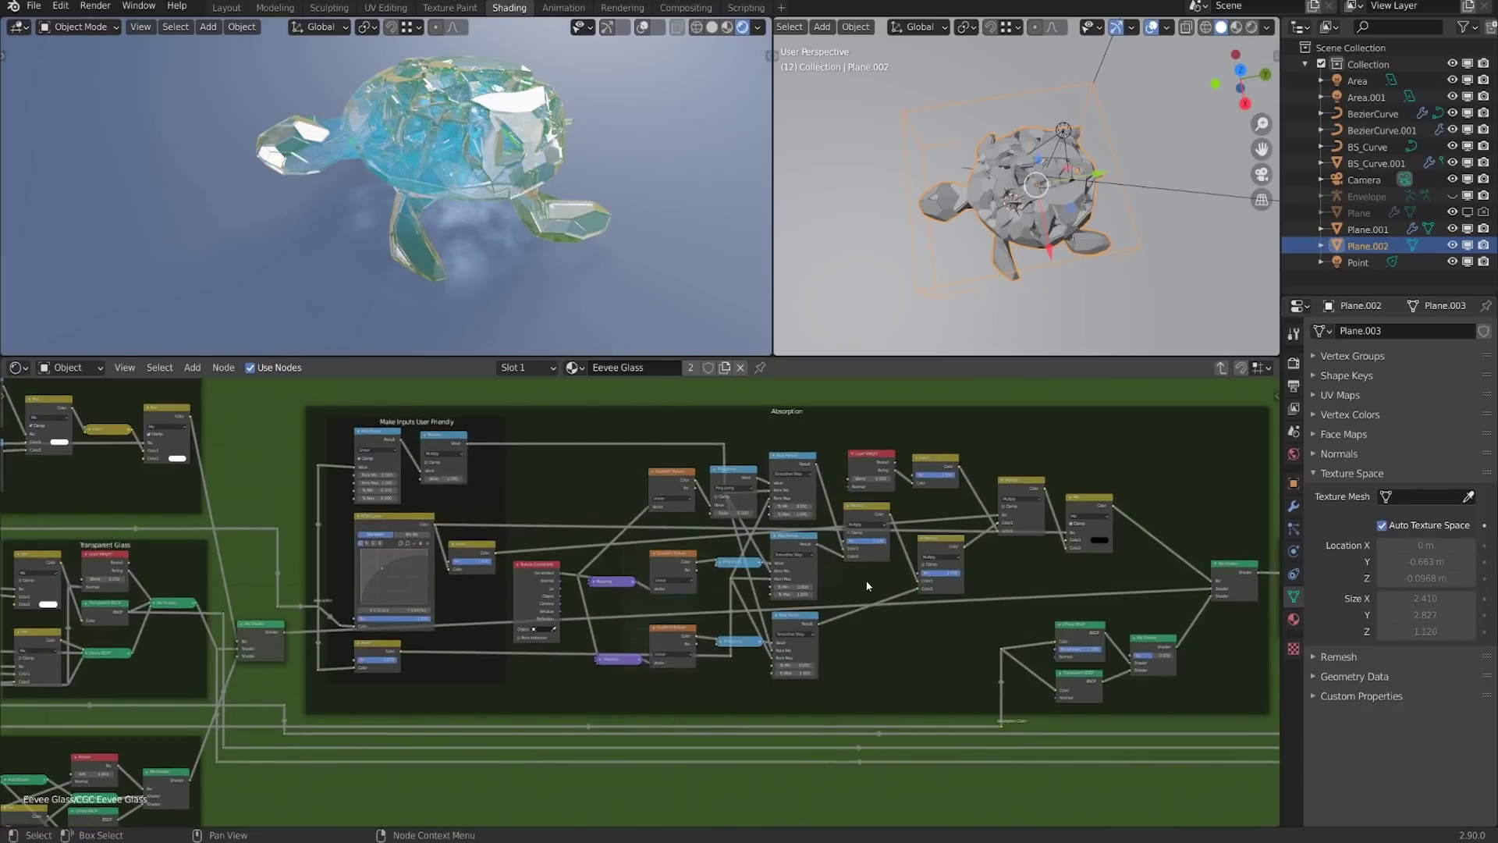
{"action": "scroll", "coordinate": [867, 586], "scroll_direction": "up", "scroll_amount": 1}
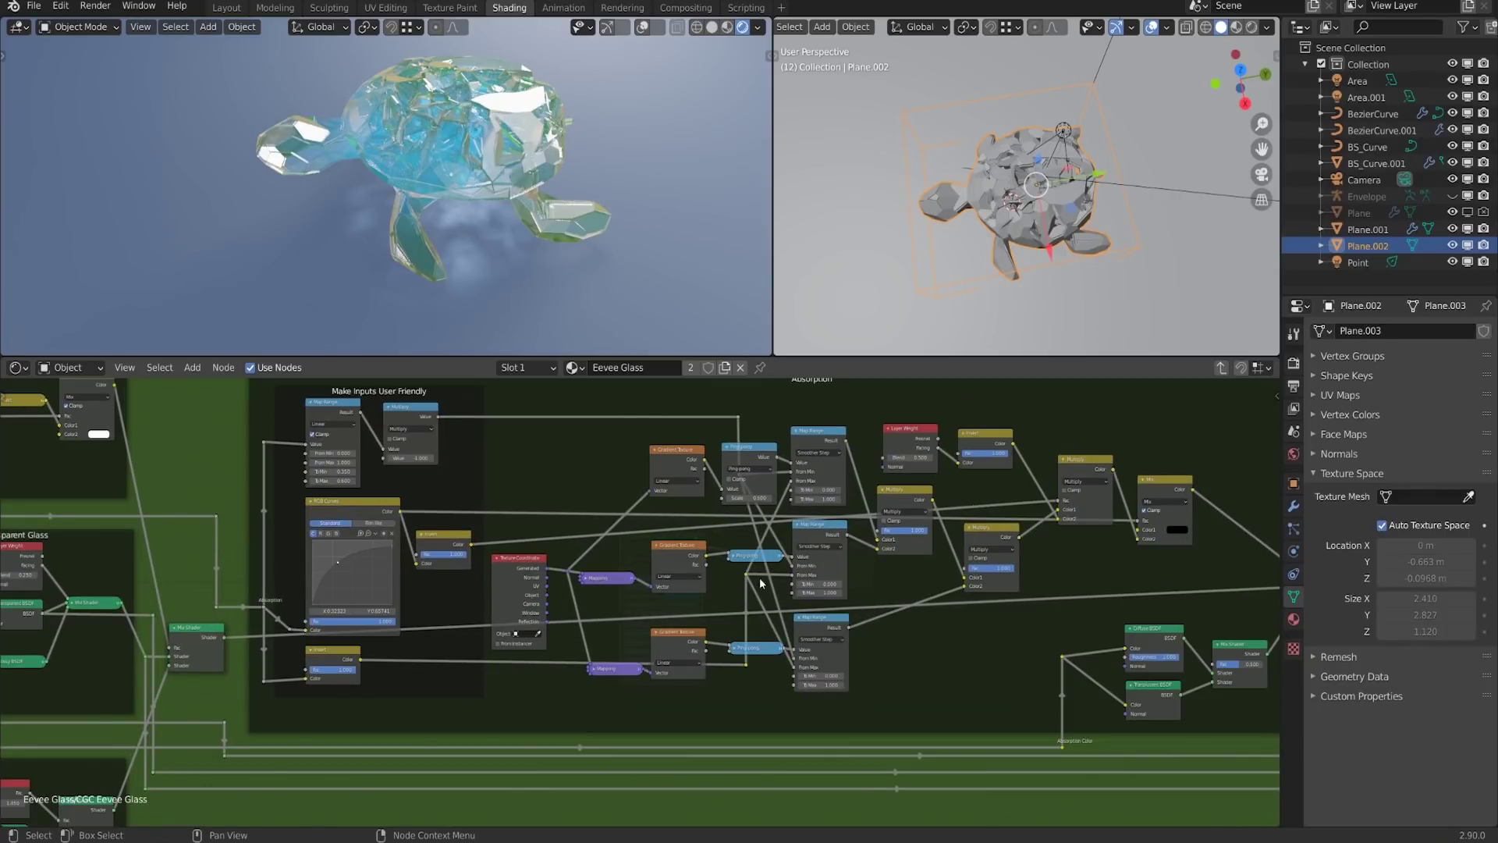
{"action": "scroll", "coordinate": [868, 614], "scroll_direction": "up", "scroll_amount": 2}
{"action": "middle_click_drag", "start_coordinate": [633, 487], "coordinate": [738, 545]}
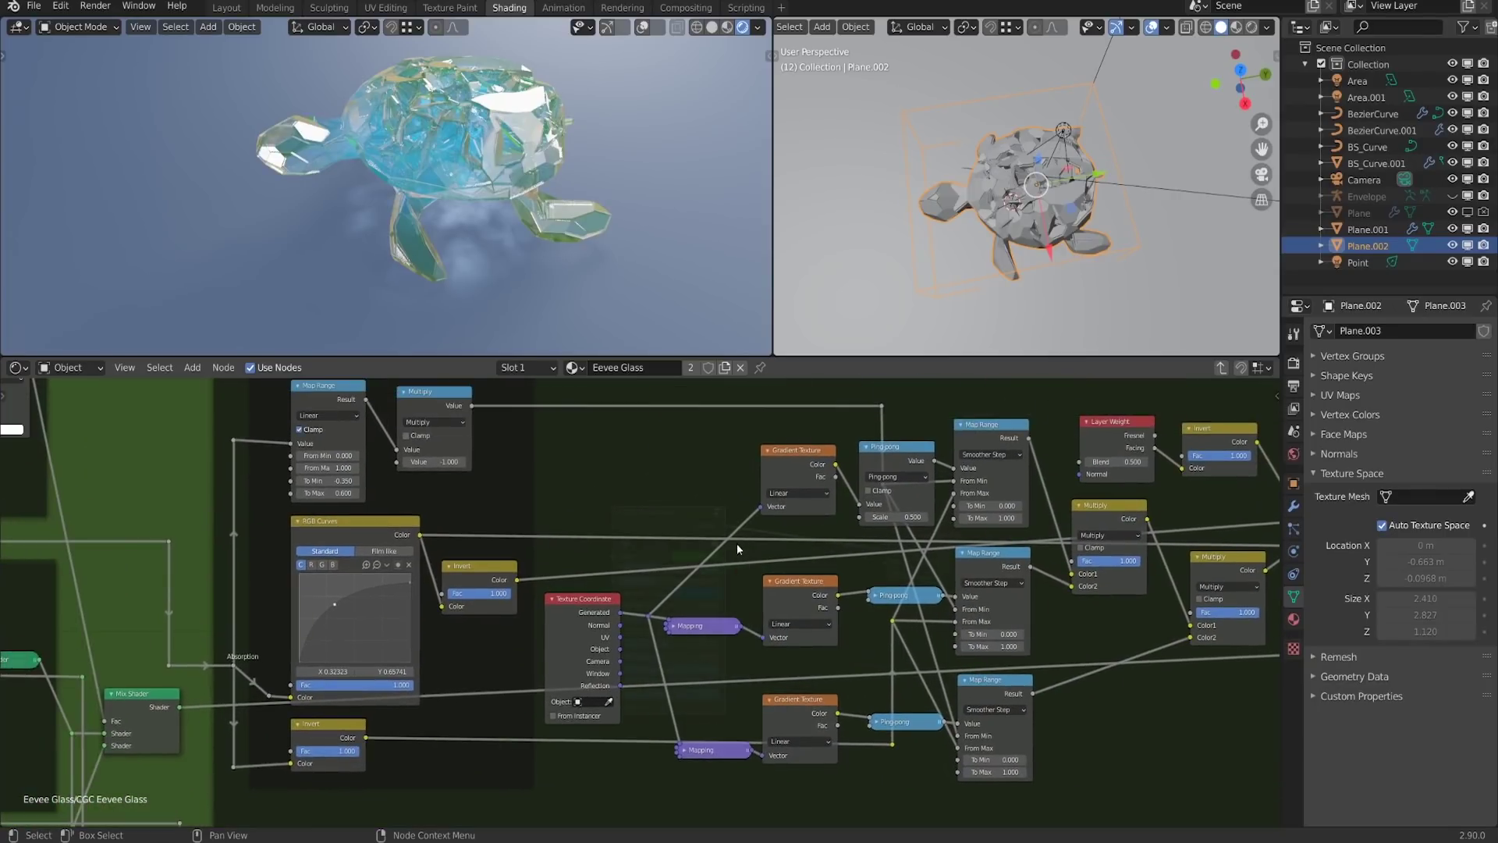
{"action": "scroll", "coordinate": [677, 602], "scroll_direction": "down", "scroll_amount": 2}
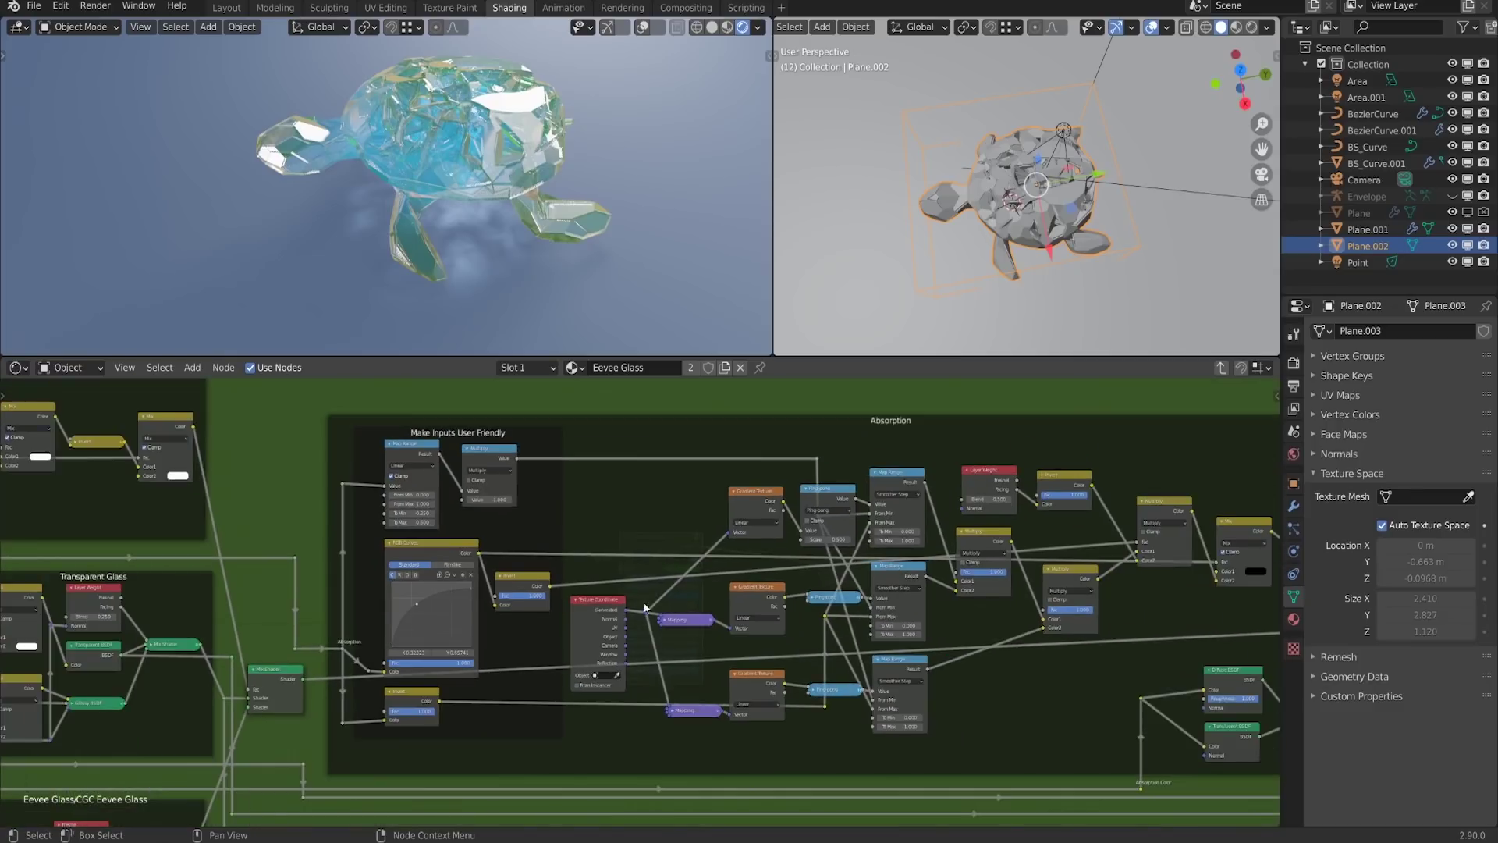
{"action": "scroll", "coordinate": [678, 603], "scroll_direction": "up", "scroll_amount": 2}
{"action": "left_click_drag", "start_coordinate": [568, 597], "coordinate": [560, 601]}
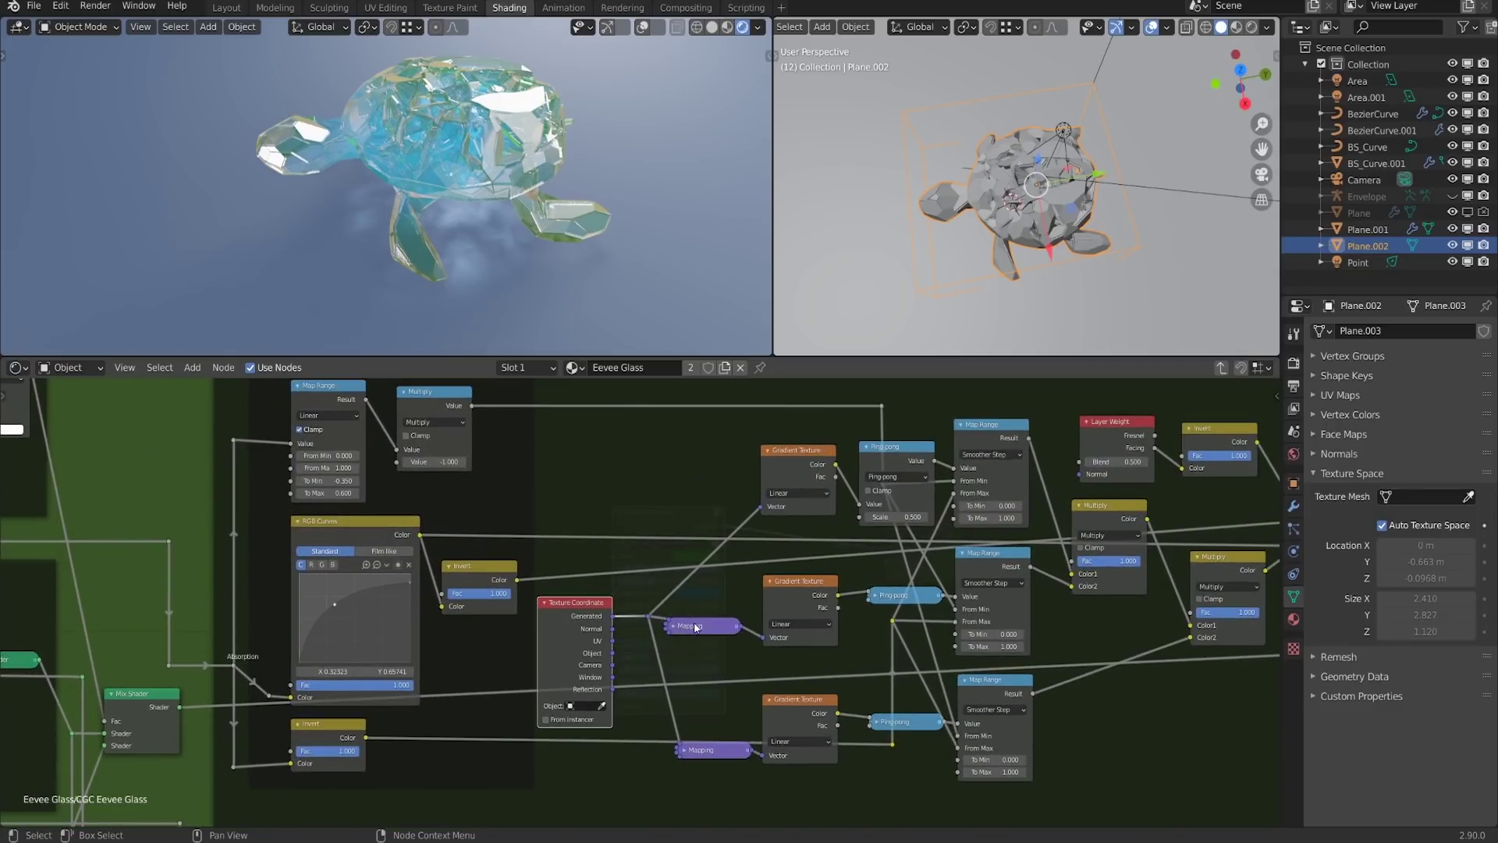
{"action": "left_click", "coordinate": [697, 628]}
Select all nodes downstream of the Texture Coordinate, through the Group Output, and shift them away from it to make room
{"action": "scroll", "coordinate": [639, 597], "scroll_direction": "down", "scroll_amount": 3}
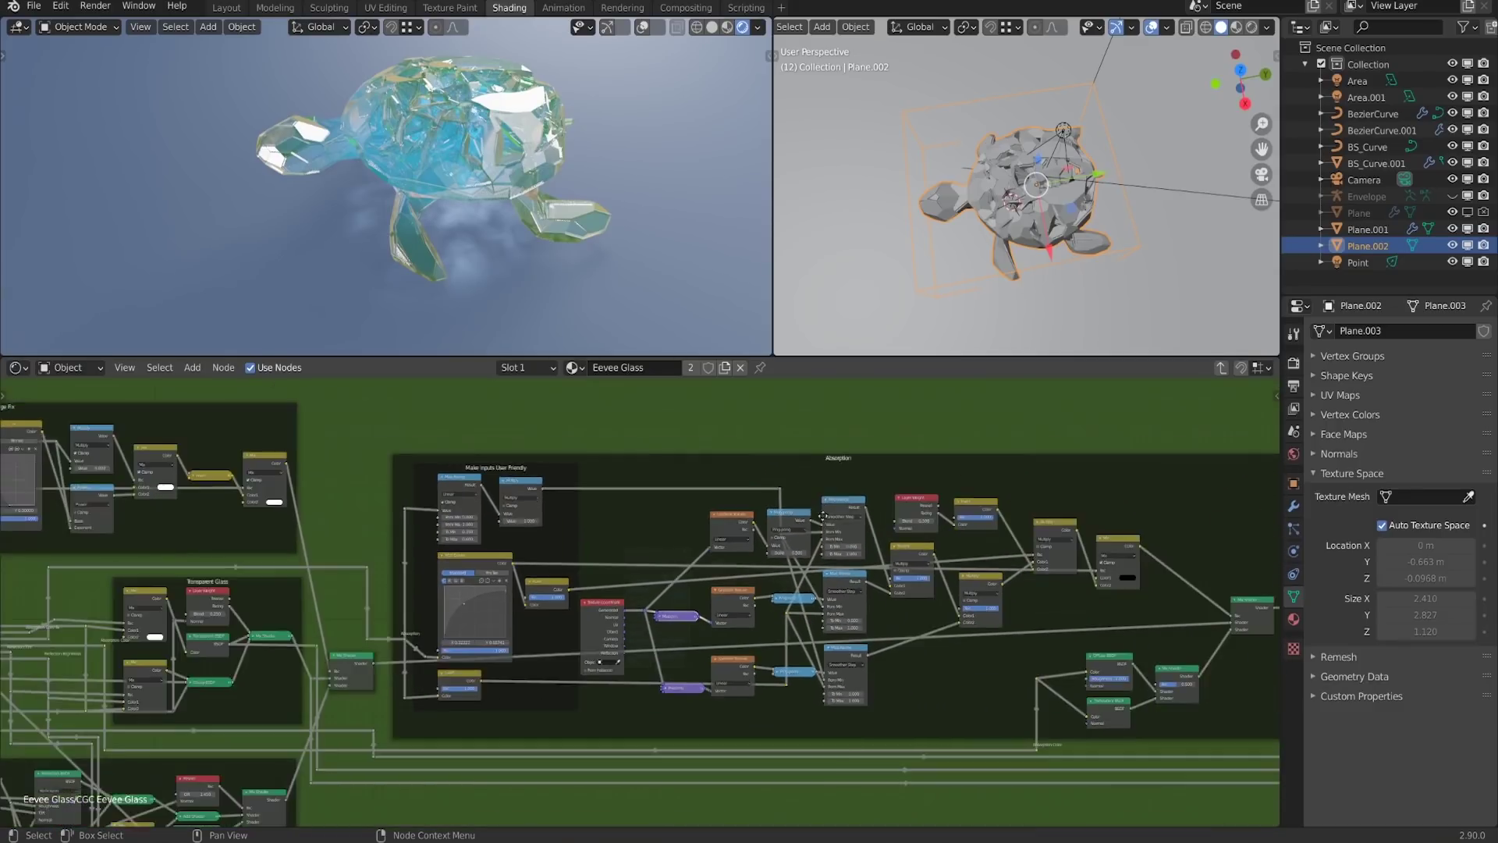
{"action": "middle_click_drag", "start_coordinate": [823, 516], "coordinate": [664, 474]}
{"action": "left_click_drag", "start_coordinate": [477, 418], "coordinate": [1291, 789]}
{"action": "scroll", "coordinate": [703, 609], "scroll_direction": "down", "scroll_amount": 2}
{"action": "middle_click_drag", "start_coordinate": [1003, 701], "coordinate": [960, 696]}
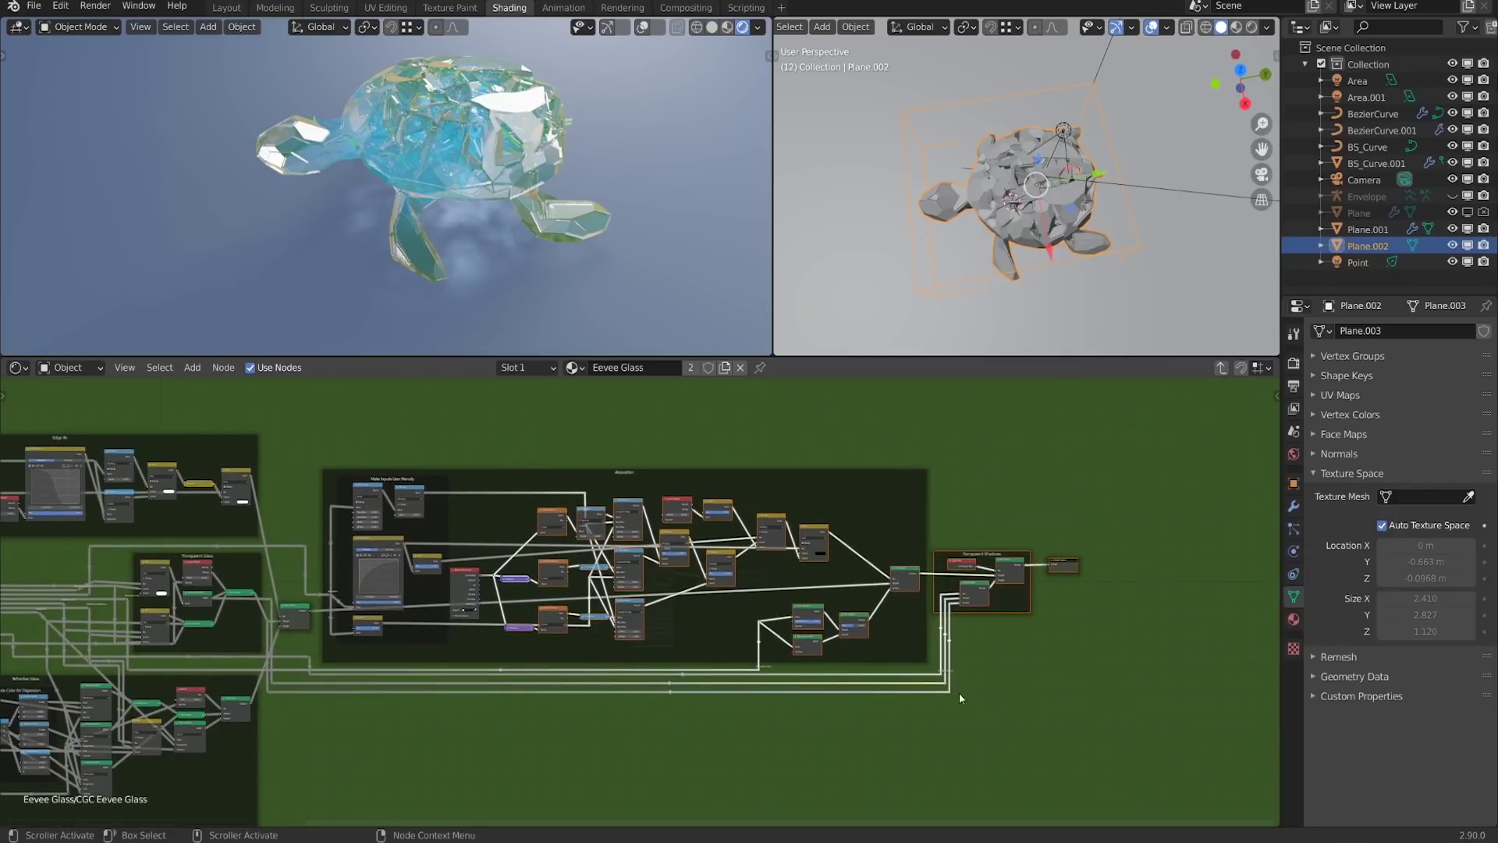
{"action": "scroll", "coordinate": [848, 597], "scroll_direction": "up", "scroll_amount": 2}
{"action": "left_click_drag", "start_coordinate": [618, 568], "coordinate": [703, 568]}
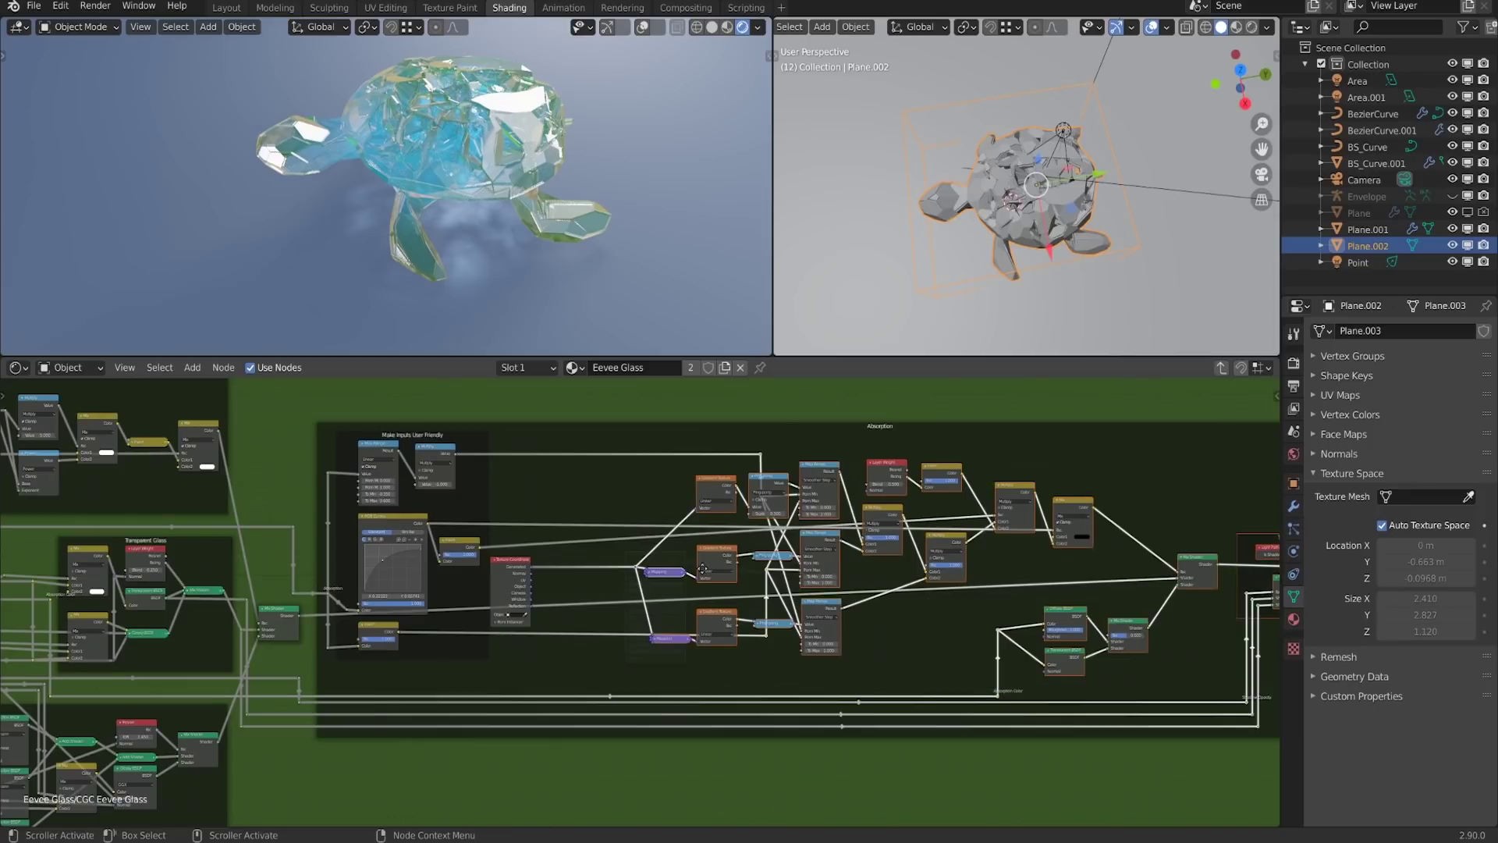
Insert a new Mapping node between the Texture Coordinate's Generated output and the gradient branches
{"action": "scroll", "coordinate": [702, 568], "scroll_direction": "up", "scroll_amount": 2}
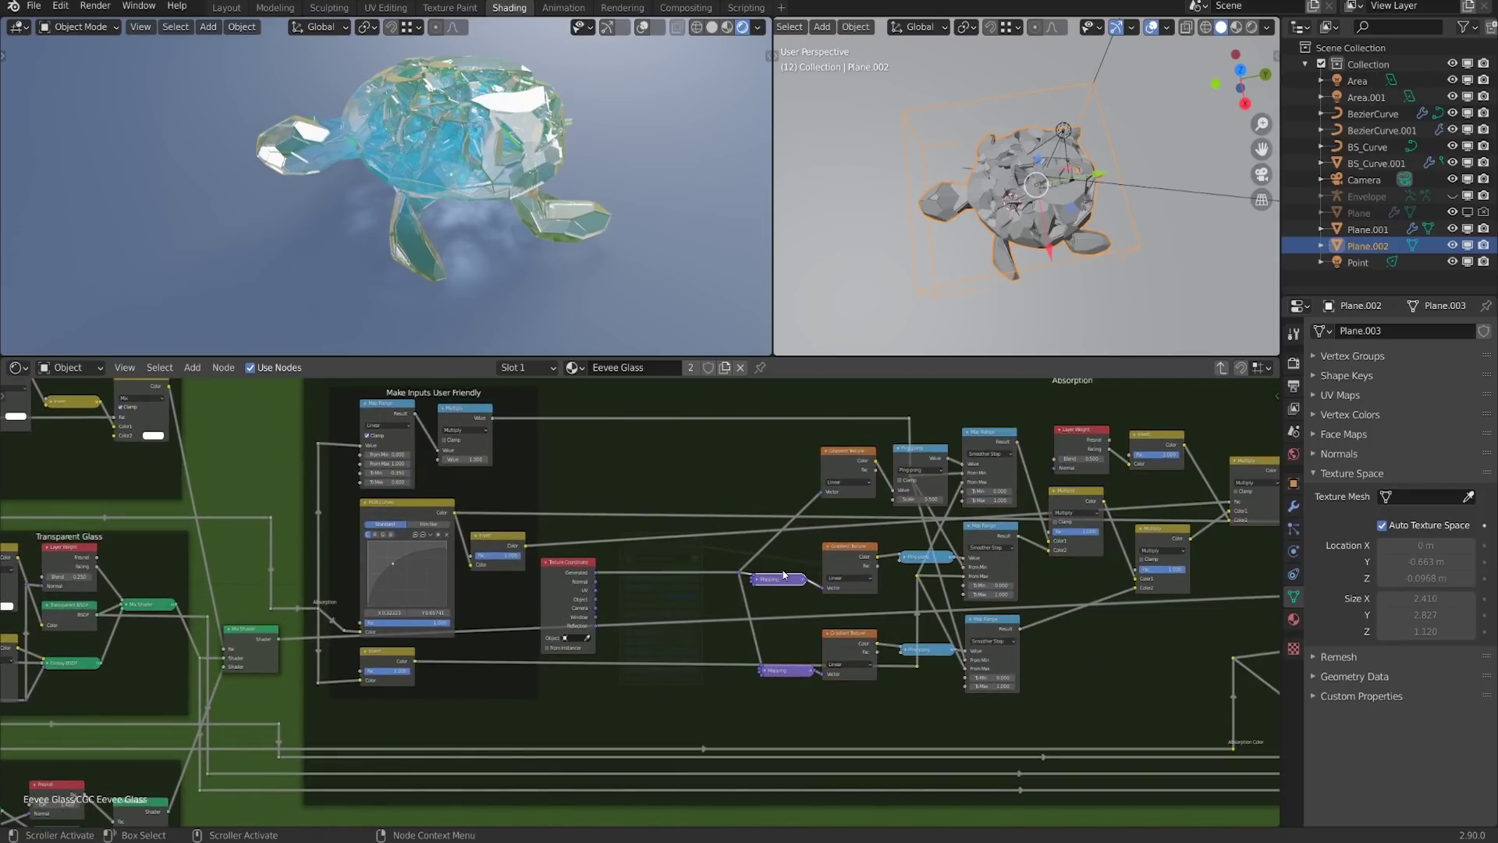
{"action": "key", "text": "shift+a"}
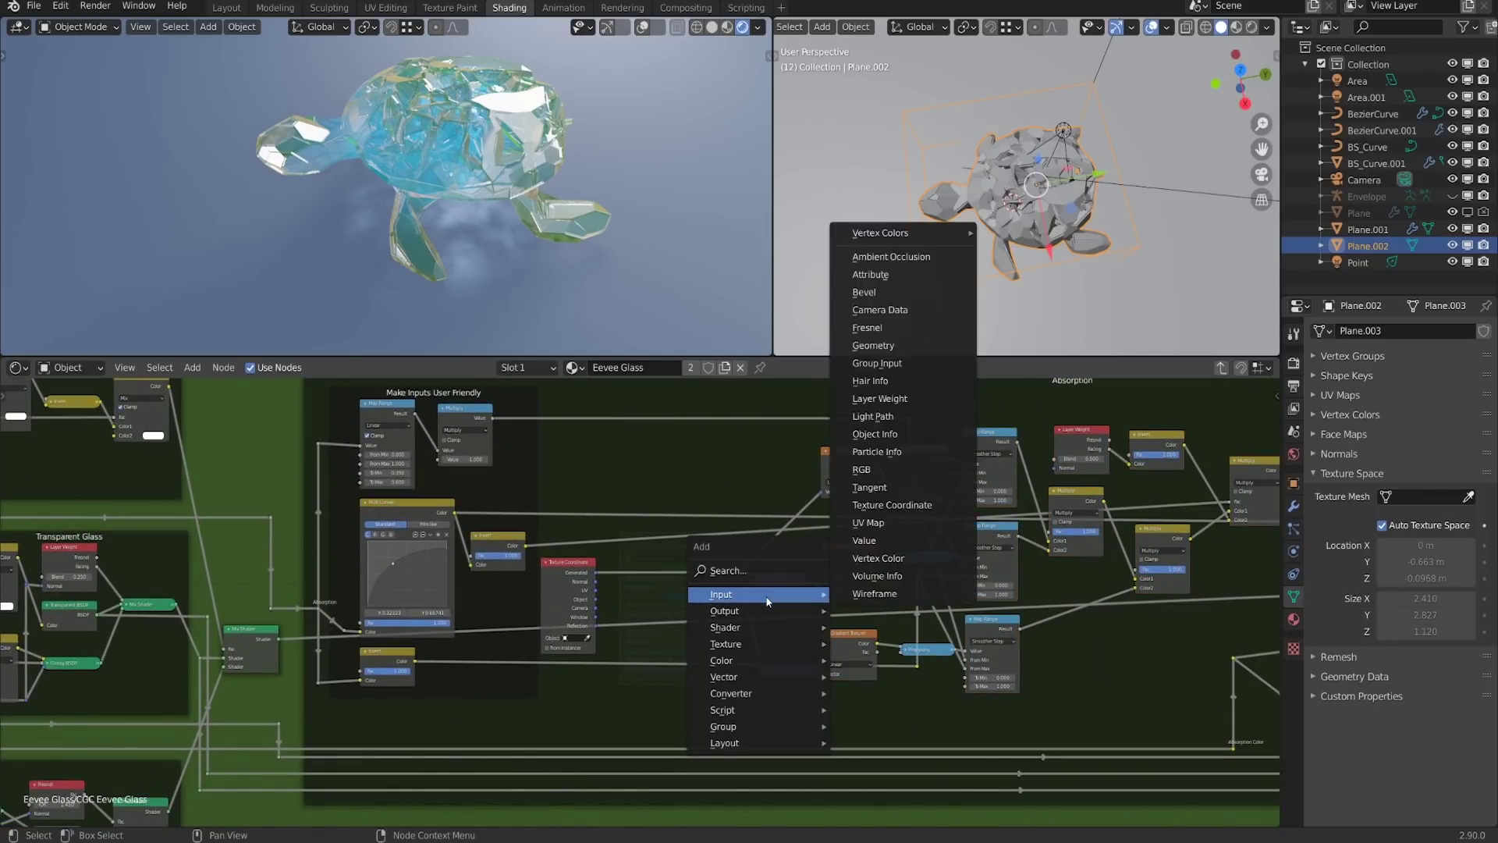
{"action": "mouse_move", "coordinate": [773, 676]}
{"action": "left_click", "coordinate": [886, 571]}
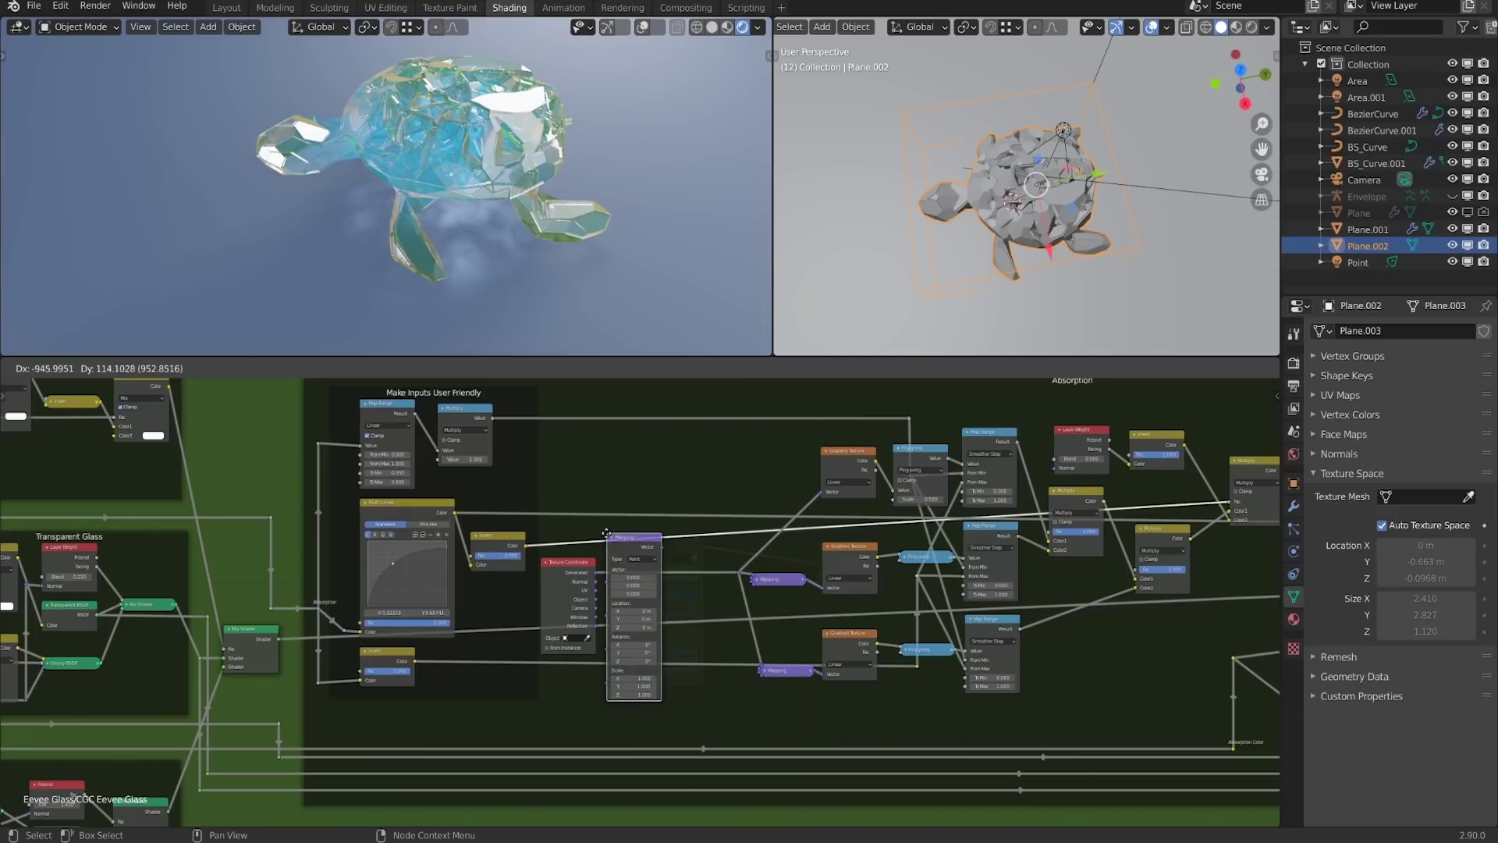
{"action": "left_click", "coordinate": [660, 578]}
{"action": "left_click_drag", "start_coordinate": [661, 577], "coordinate": [660, 565]}
Set the new Mapping node's Location to X -0.08 m, Y -0.09 m and Z -0.05 m
{"action": "scroll", "coordinate": [650, 595], "scroll_direction": "up", "scroll_amount": 3}
{"action": "middle_click_drag", "start_coordinate": [730, 677], "coordinate": [829, 627]}
{"action": "scroll", "coordinate": [829, 626], "scroll_direction": "up", "scroll_amount": 3}
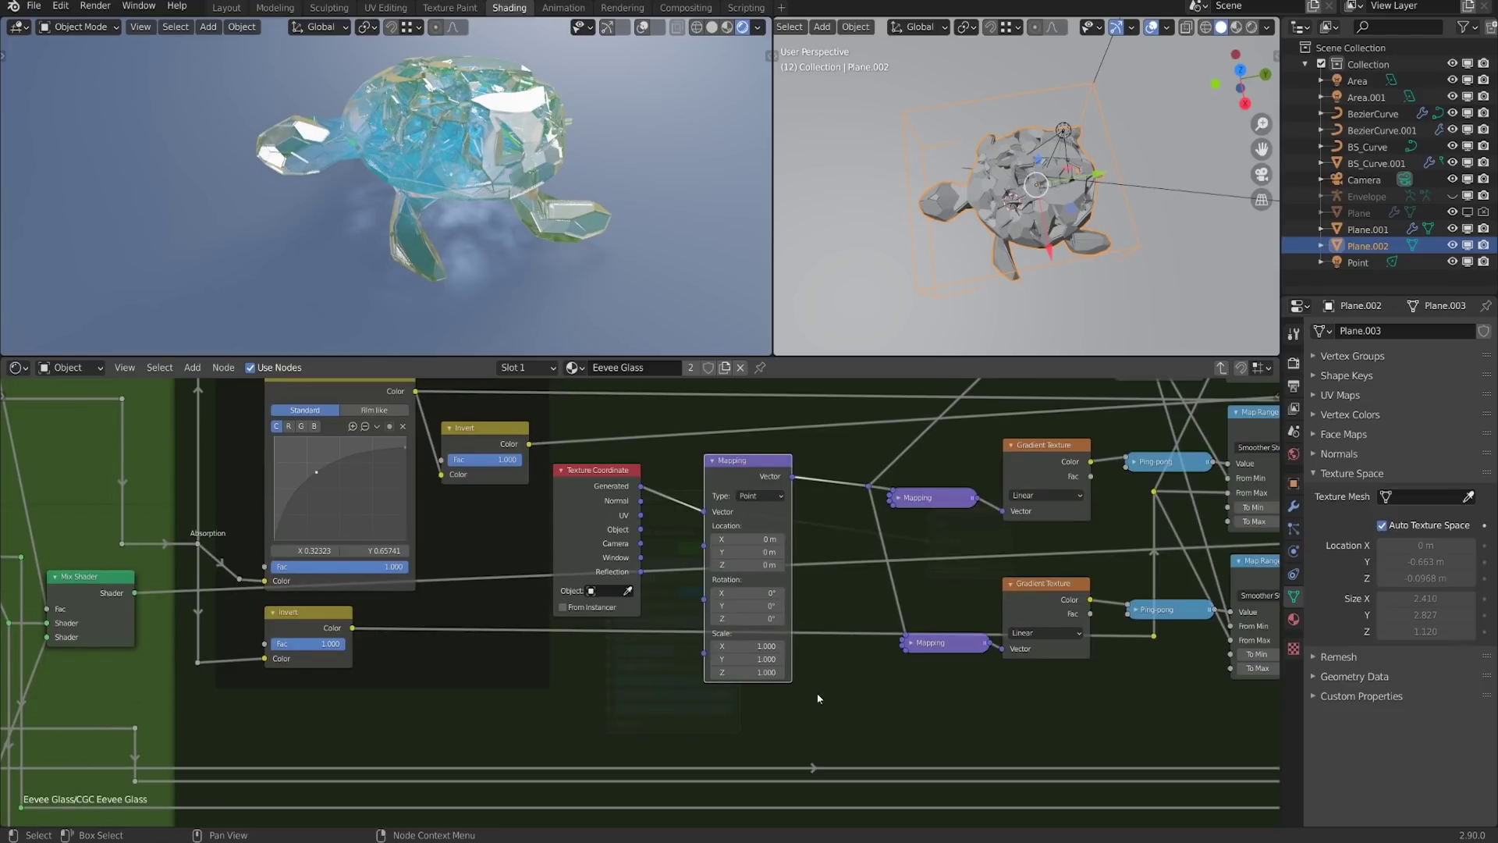
{"action": "scroll", "coordinate": [808, 575], "scroll_direction": "up", "scroll_amount": 1}
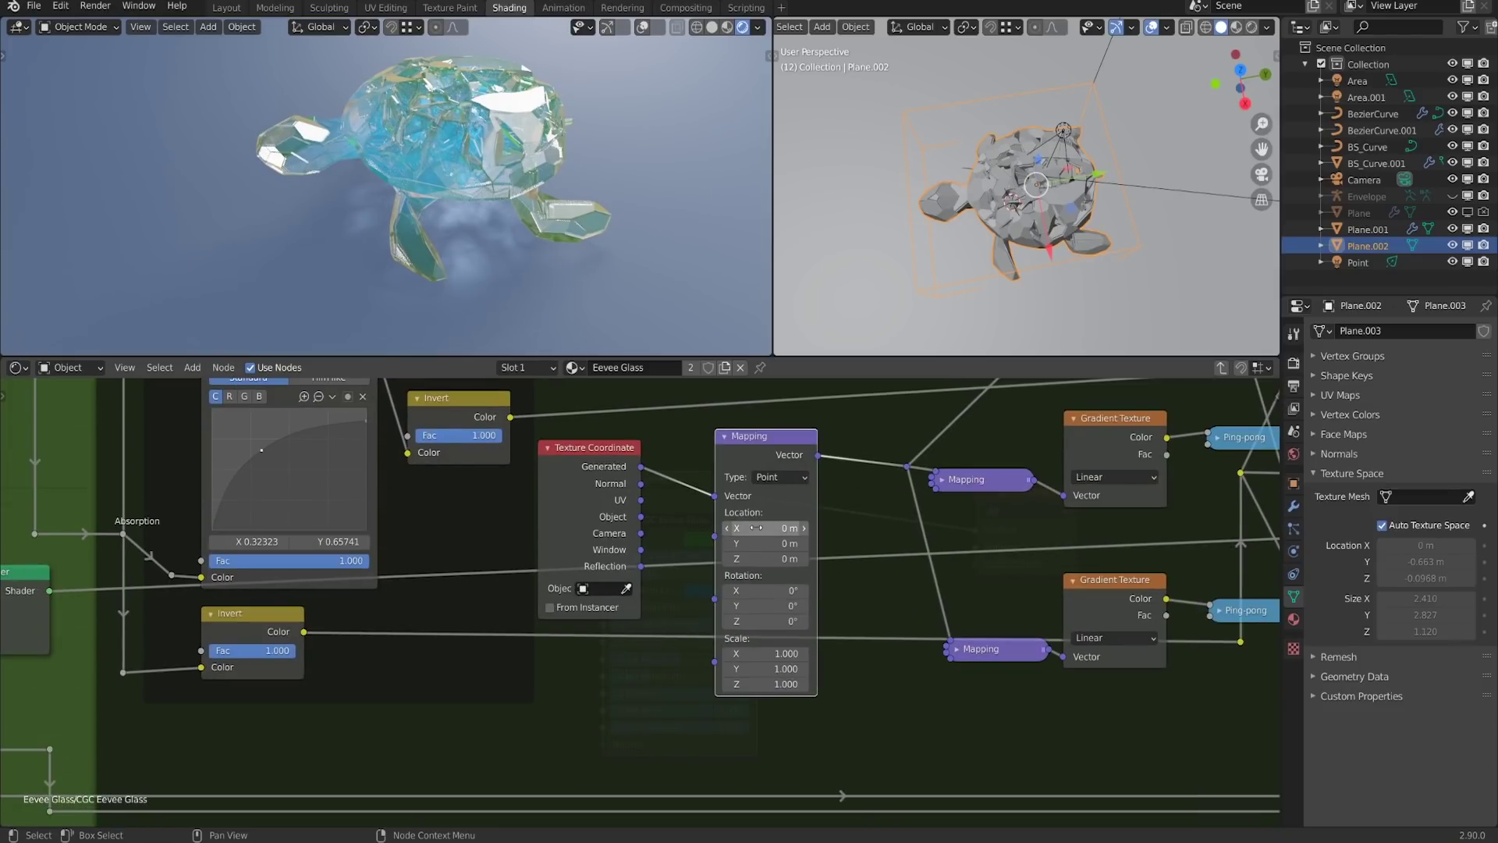
{"action": "left_click_drag", "start_coordinate": [756, 528], "coordinate": [755, 558]}
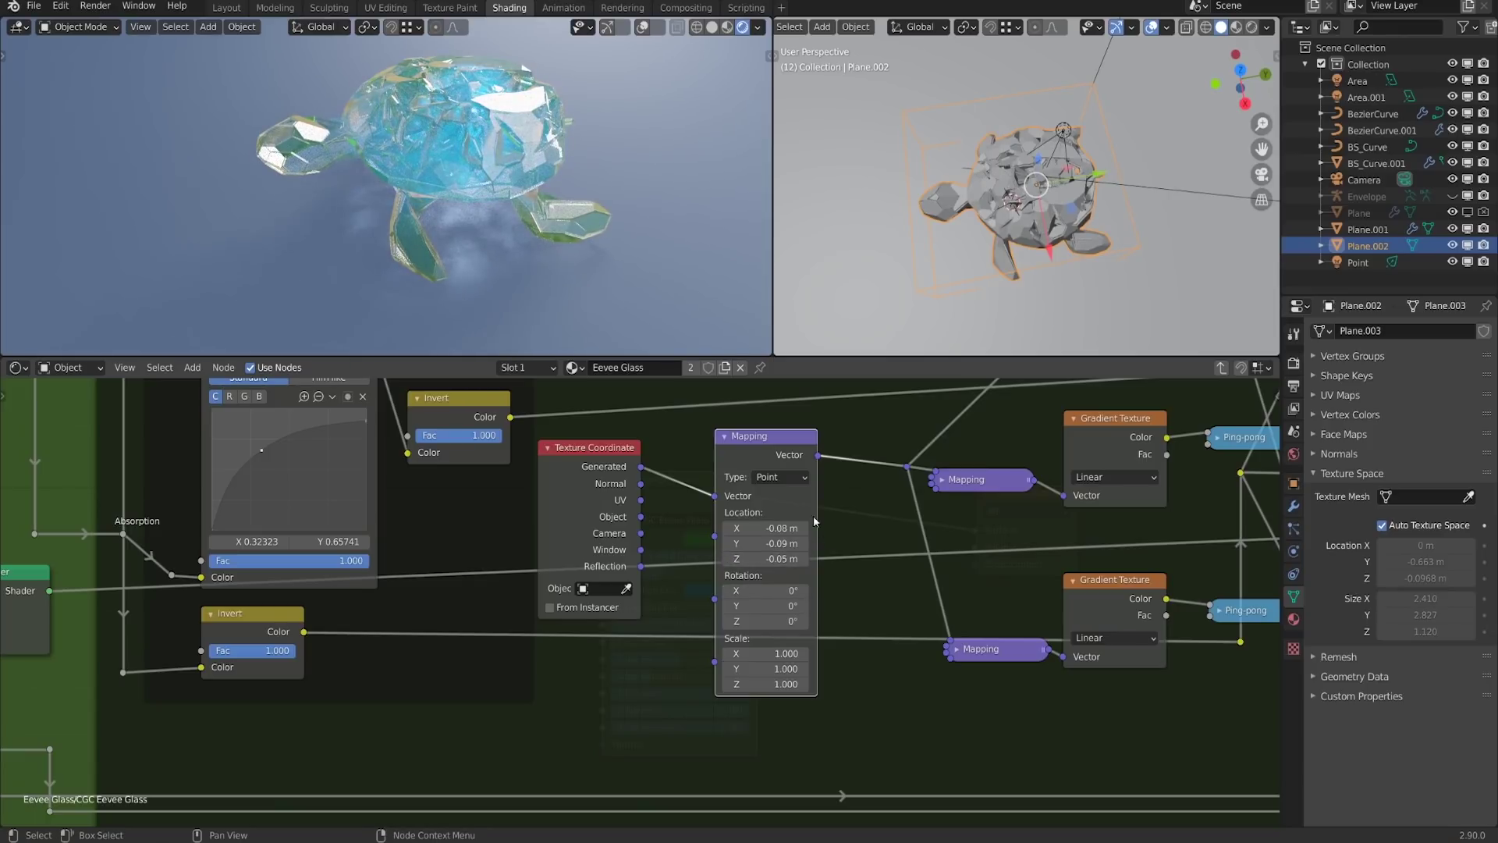
Set the new Mapping node's Scale to X 0.630 and Z 1.850, checking the absorption on the turtle from different angles
{"action": "middle_click_drag", "start_coordinate": [854, 600], "coordinate": [873, 570]}
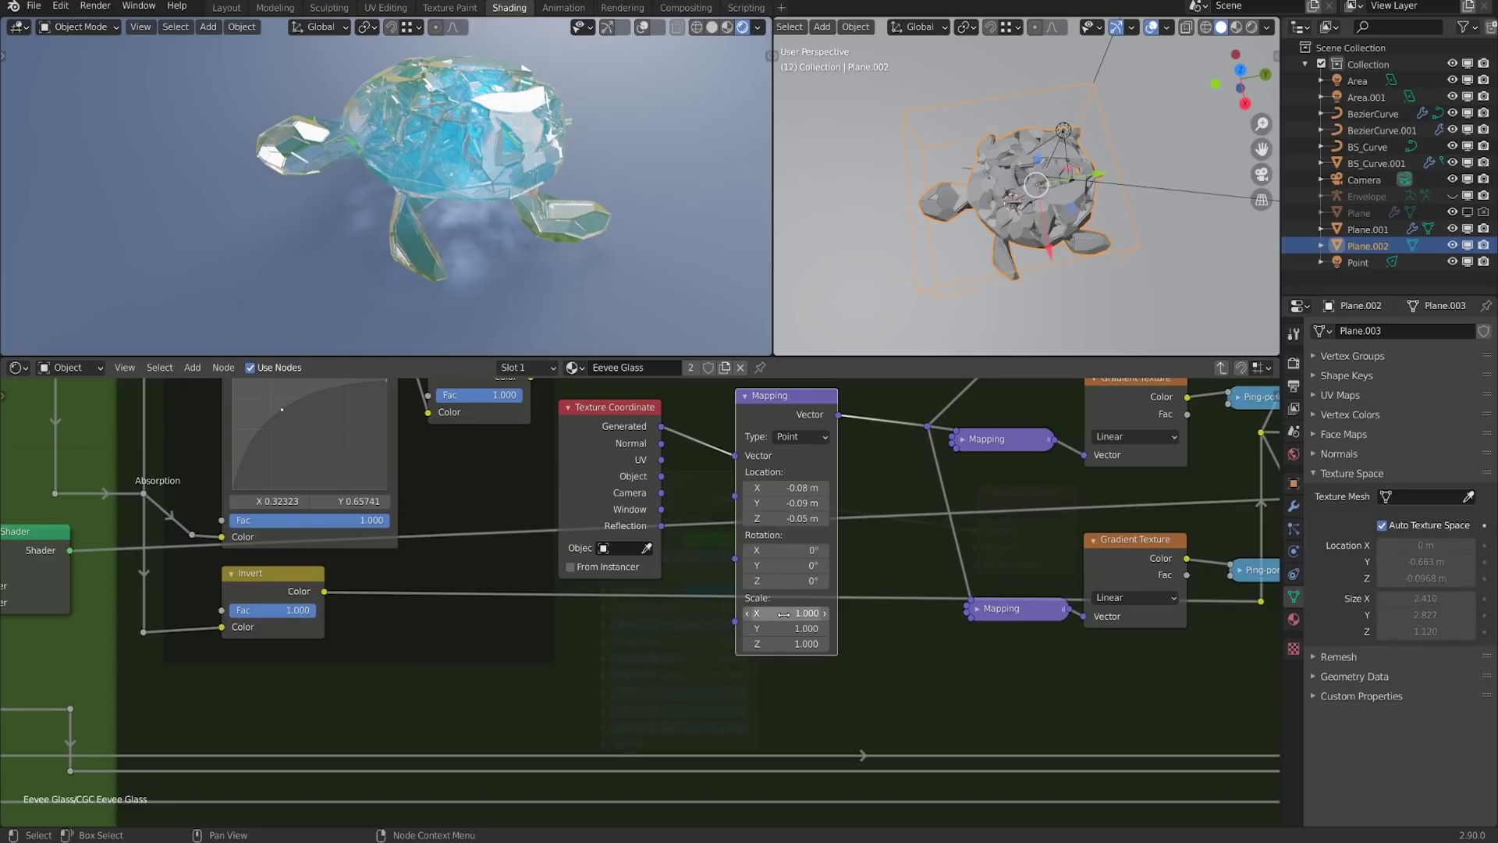
{"action": "left_click_drag", "start_coordinate": [780, 612], "coordinate": [749, 612]}
{"action": "middle_click_drag", "start_coordinate": [541, 246], "coordinate": [629, 321]}
{"action": "left_click_drag", "start_coordinate": [789, 644], "coordinate": [831, 644]}
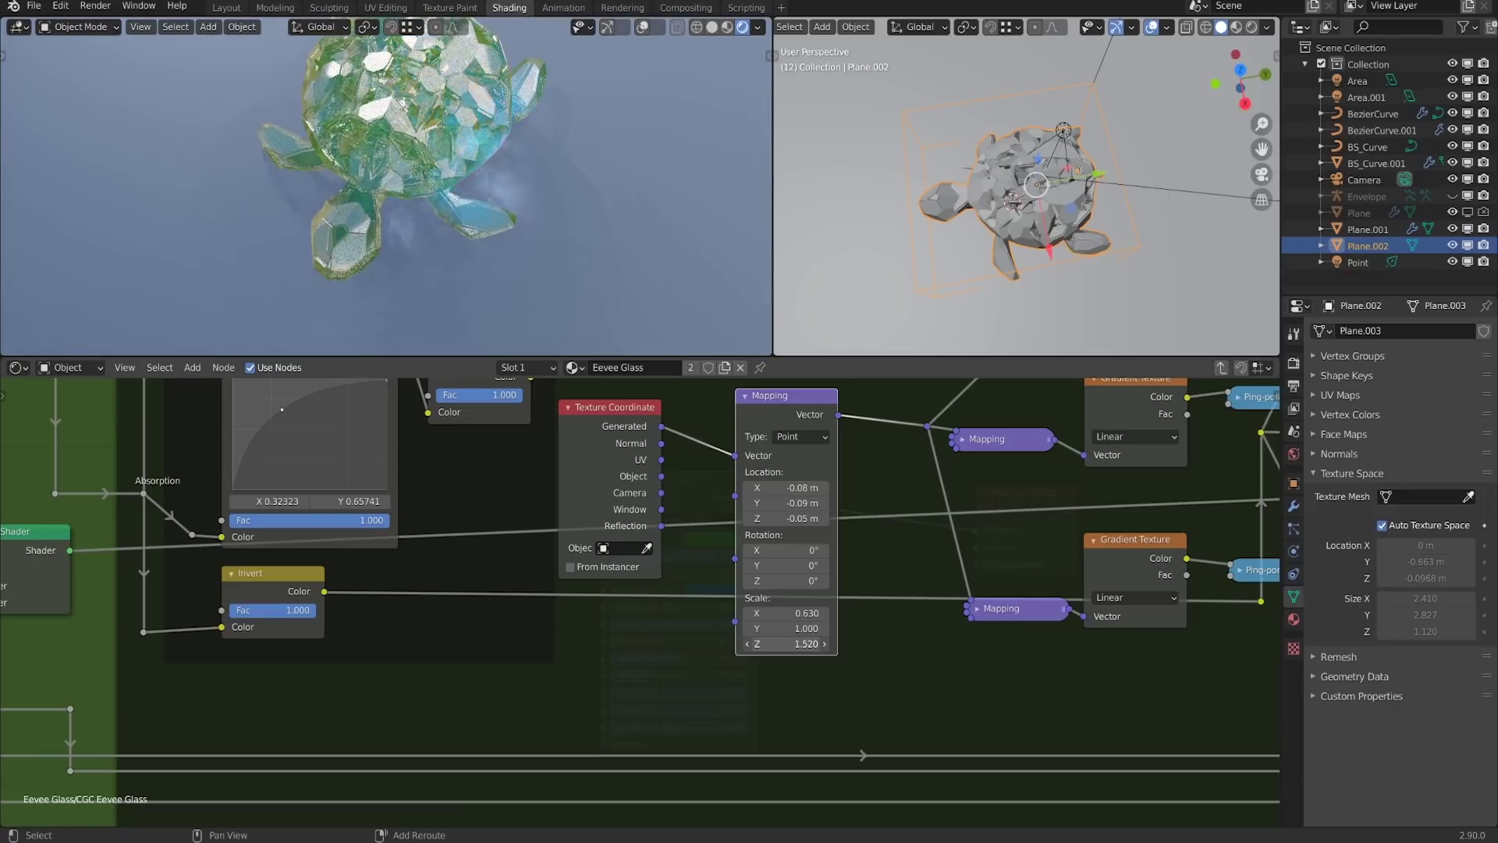
{"action": "middle_click_drag", "start_coordinate": [534, 173], "coordinate": [426, 28]}
{"action": "mouse_move", "coordinate": [790, 644]}
{"action": "left_mouse_down"}
{"action": "mouse_move", "coordinate": [830, 644]}
{"action": "mouse_move", "coordinate": [750, 644]}
{"action": "mouse_move", "coordinate": [804, 652]}
{"action": "left_mouse_up"}
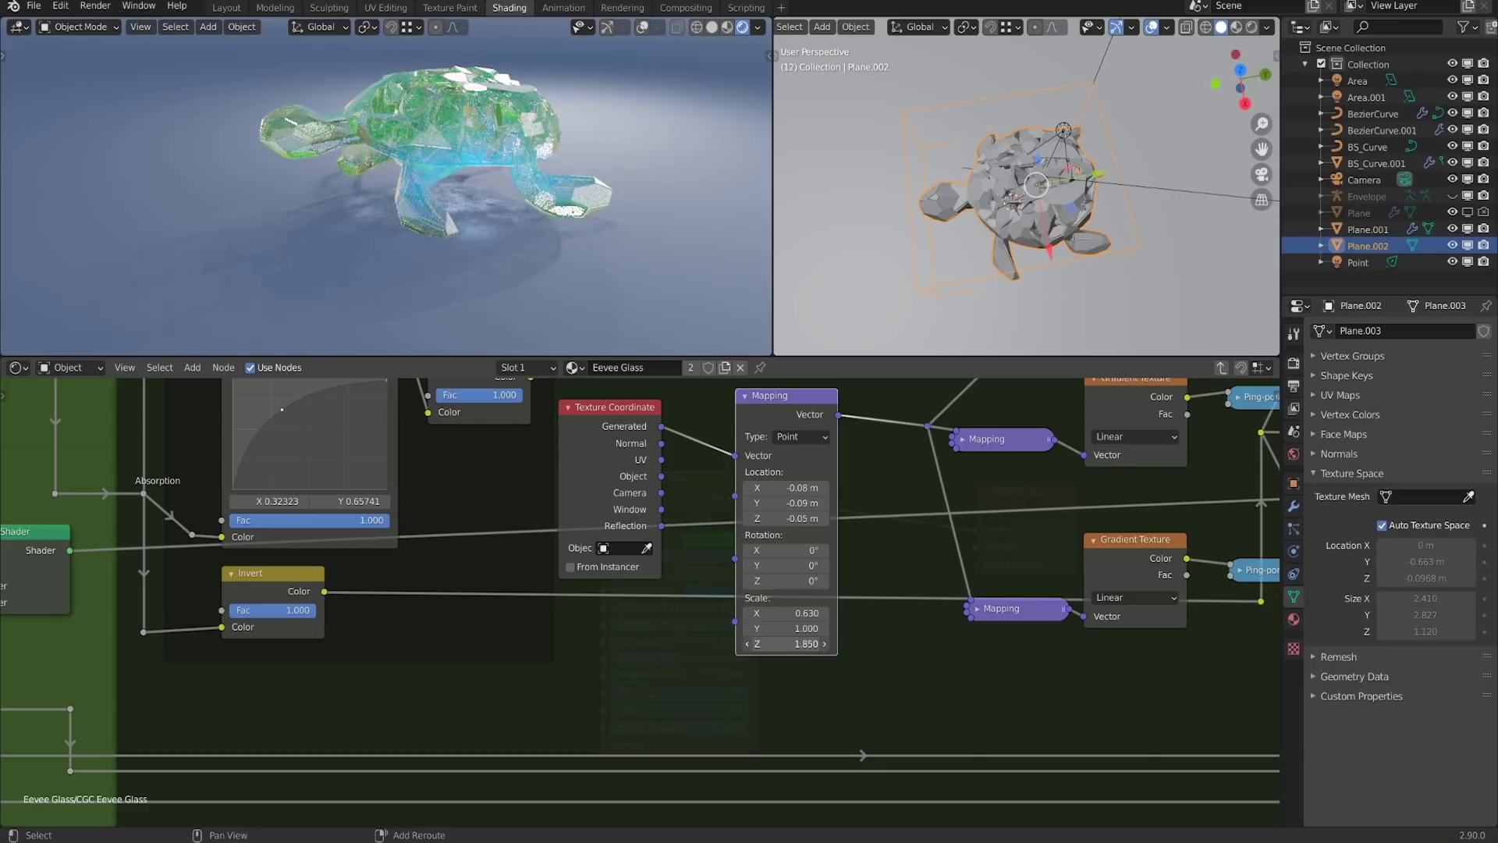
Expose the new Mapping node's Location as an input of the CGC Eevee Glass group and check it on the group node
{"action": "scroll", "coordinate": [804, 653], "scroll_direction": "down", "scroll_amount": 8}
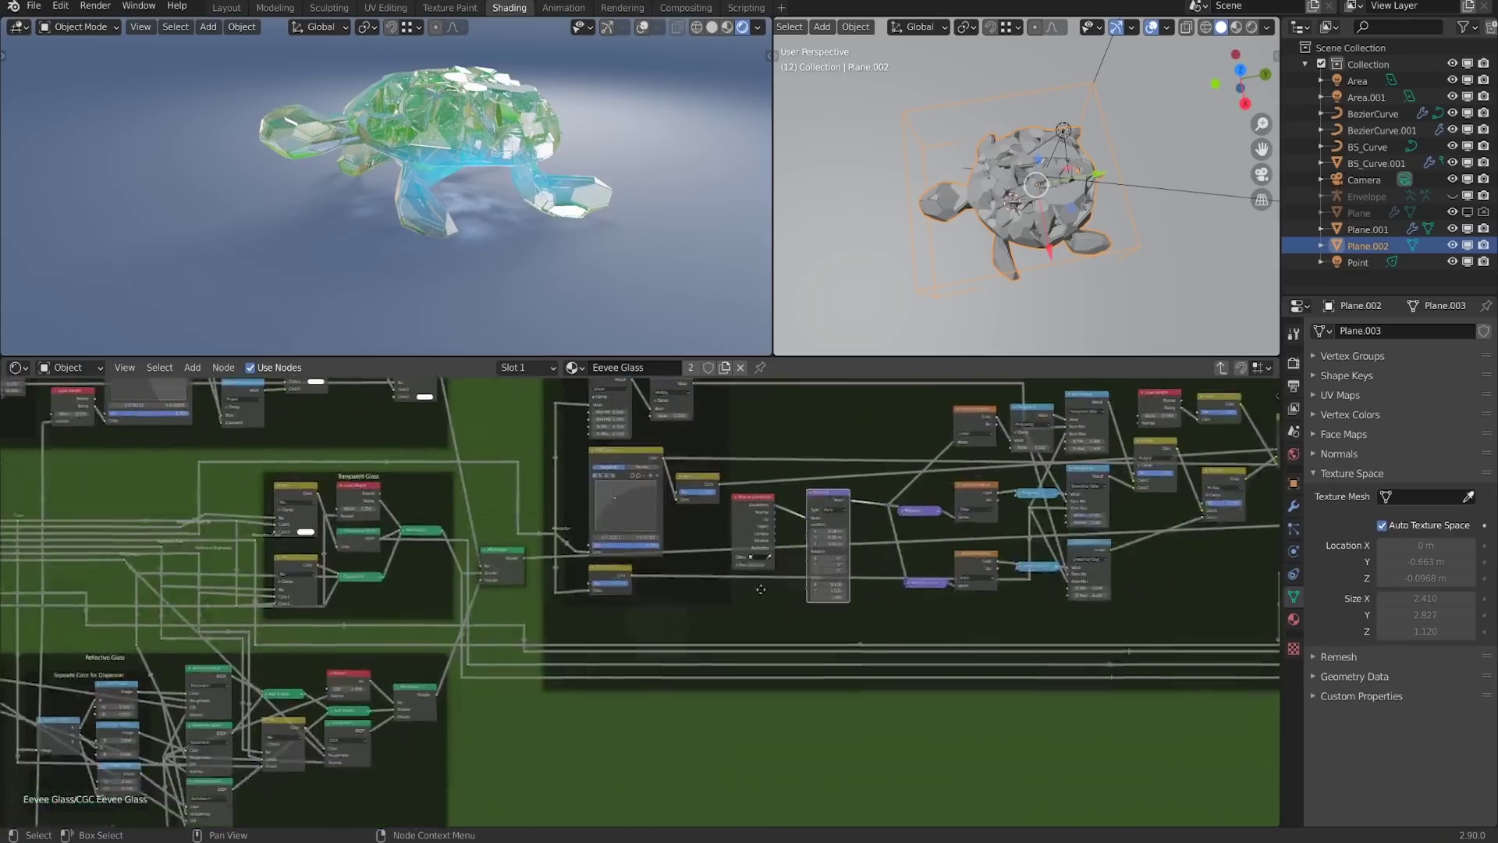
{"action": "middle_click_drag", "start_coordinate": [964, 575], "coordinate": [1142, 570]}
{"action": "scroll", "coordinate": [1080, 575], "scroll_direction": "down", "scroll_amount": 2}
{"action": "scroll", "coordinate": [1078, 586], "scroll_direction": "up", "scroll_amount": 2}
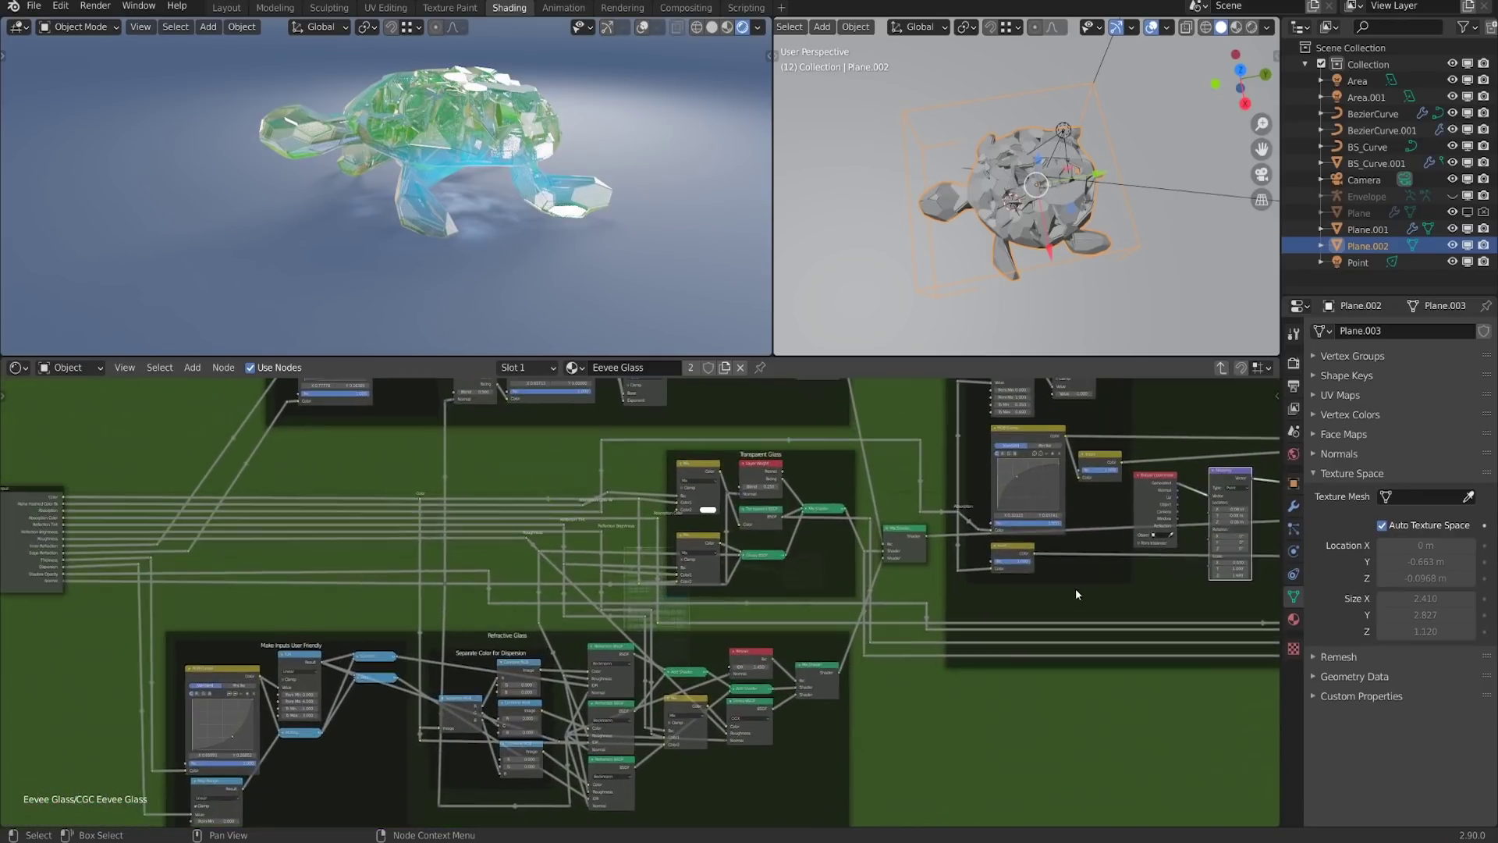
{"action": "left_click_drag", "start_coordinate": [1211, 569], "coordinate": [1121, 607]}
{"action": "left_click_drag", "start_coordinate": [1209, 510], "coordinate": [58, 588]}
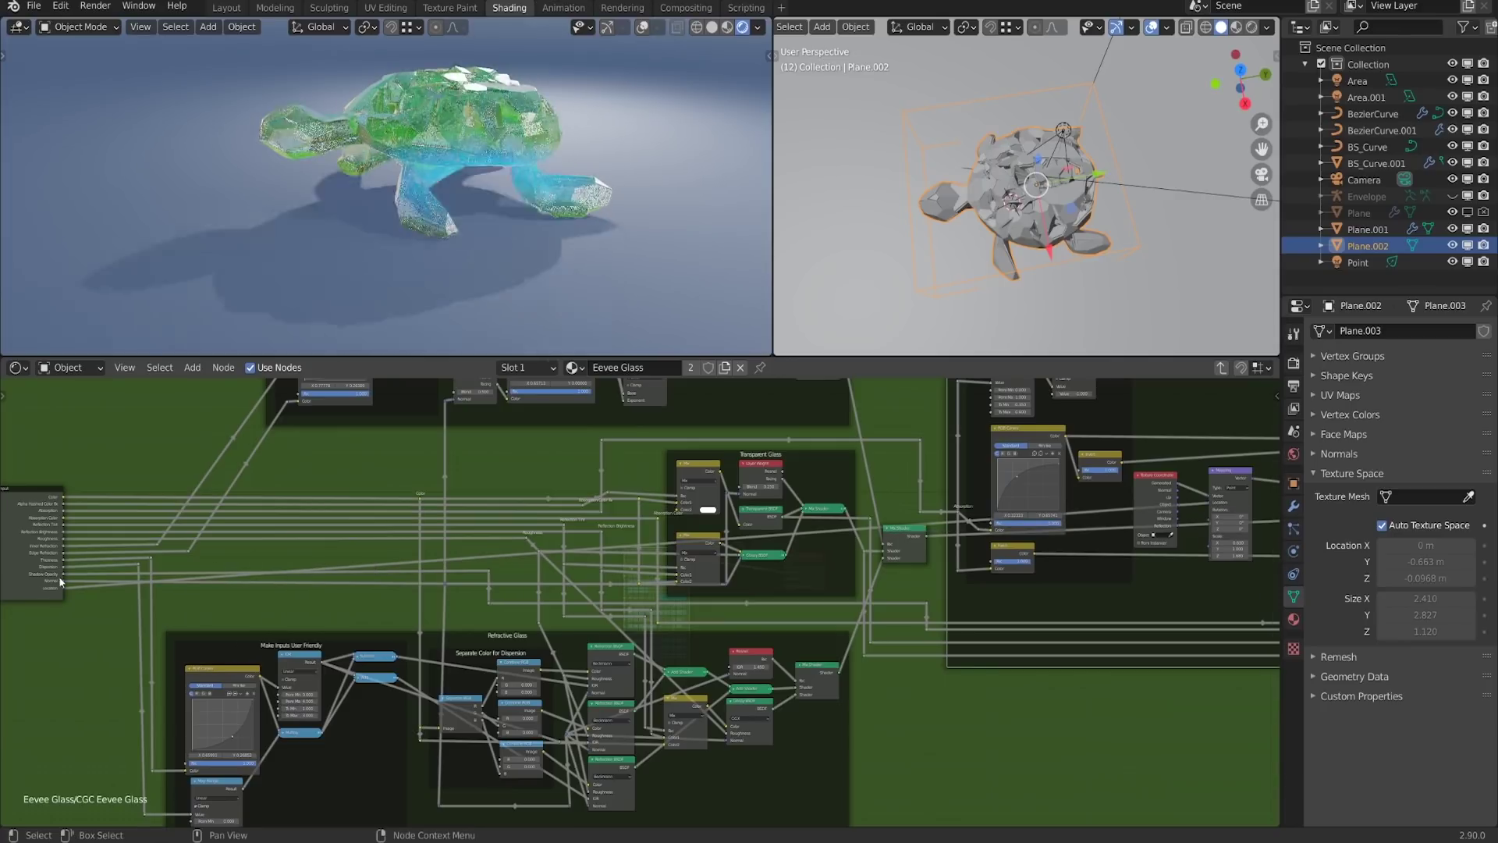
{"action": "key", "text": "Tab"}
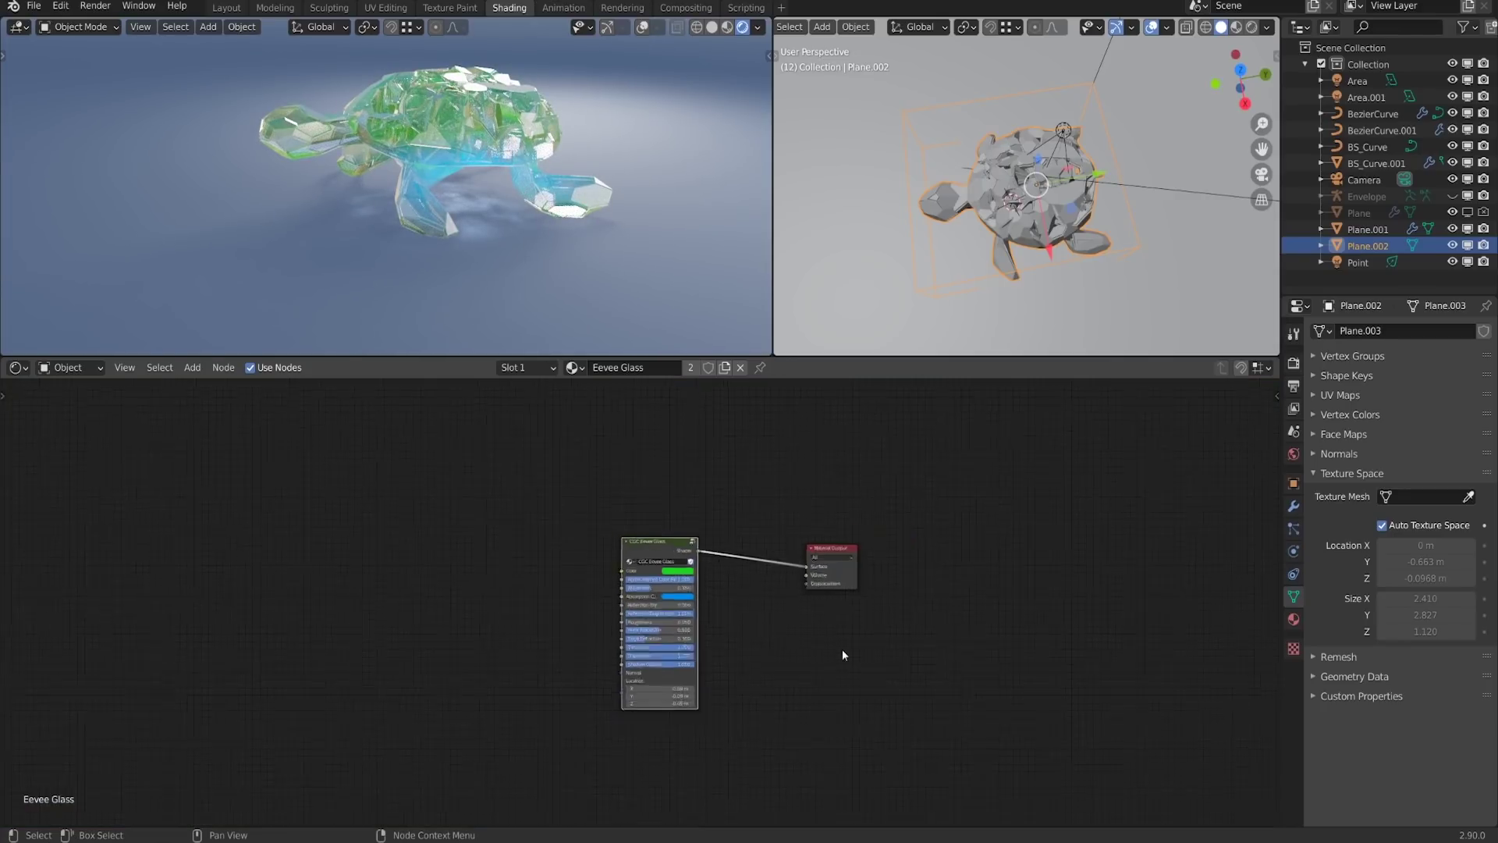
{"action": "scroll", "coordinate": [840, 664], "scroll_direction": "up", "scroll_amount": 7}
{"action": "scroll", "coordinate": [813, 605], "scroll_direction": "up", "scroll_amount": 4}
{"action": "middle_click_drag", "start_coordinate": [826, 708], "coordinate": [809, 641]}
{"action": "scroll", "coordinate": [797, 613], "scroll_direction": "down", "scroll_amount": 2}
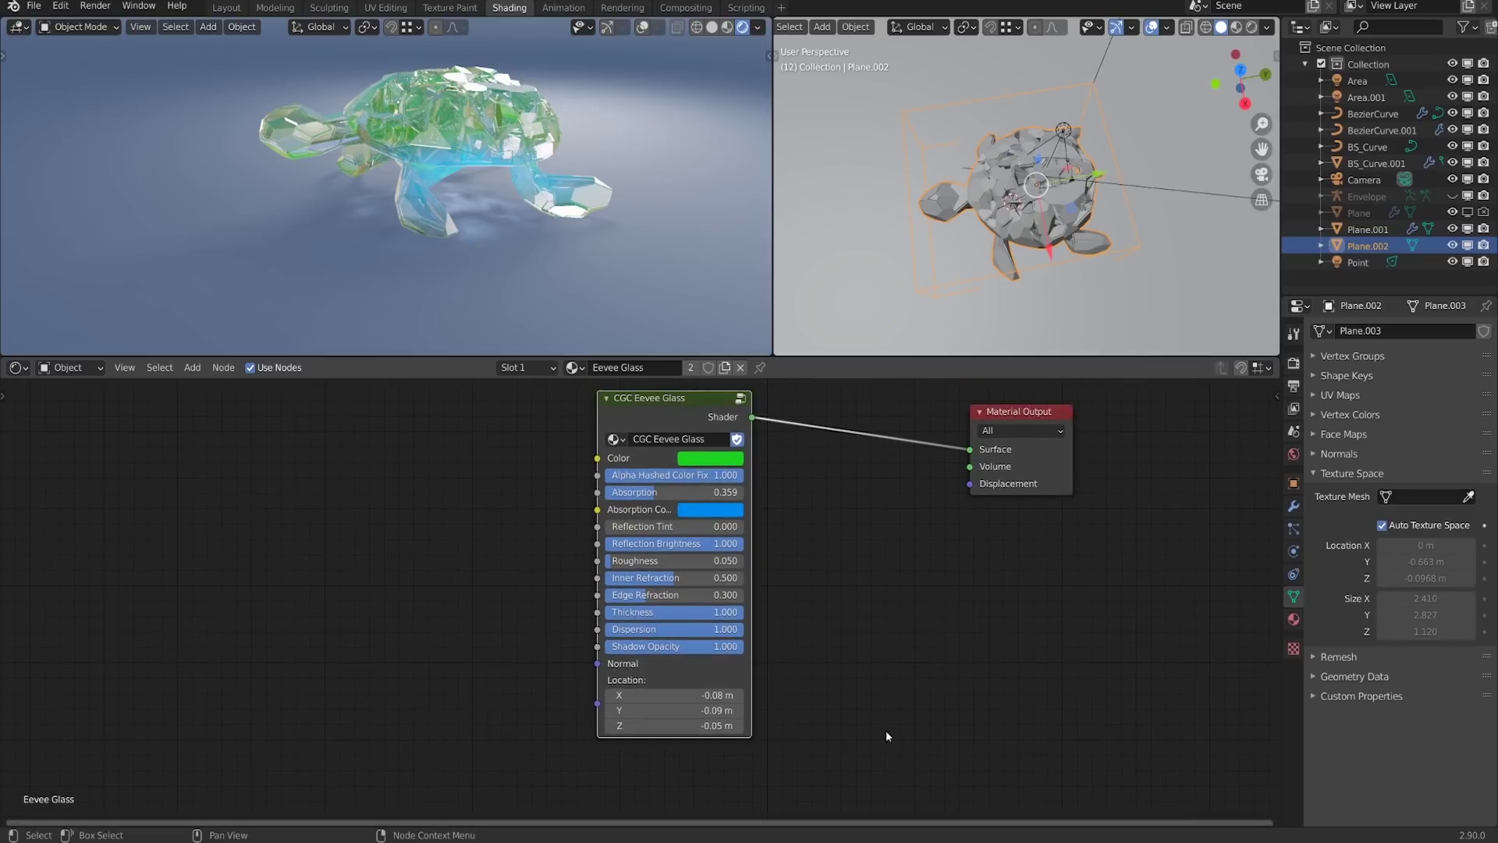
Disconnect the Mapping node's Location from the Group Input and remove the Location input from the group's interface
{"action": "key", "text": "Tab"}
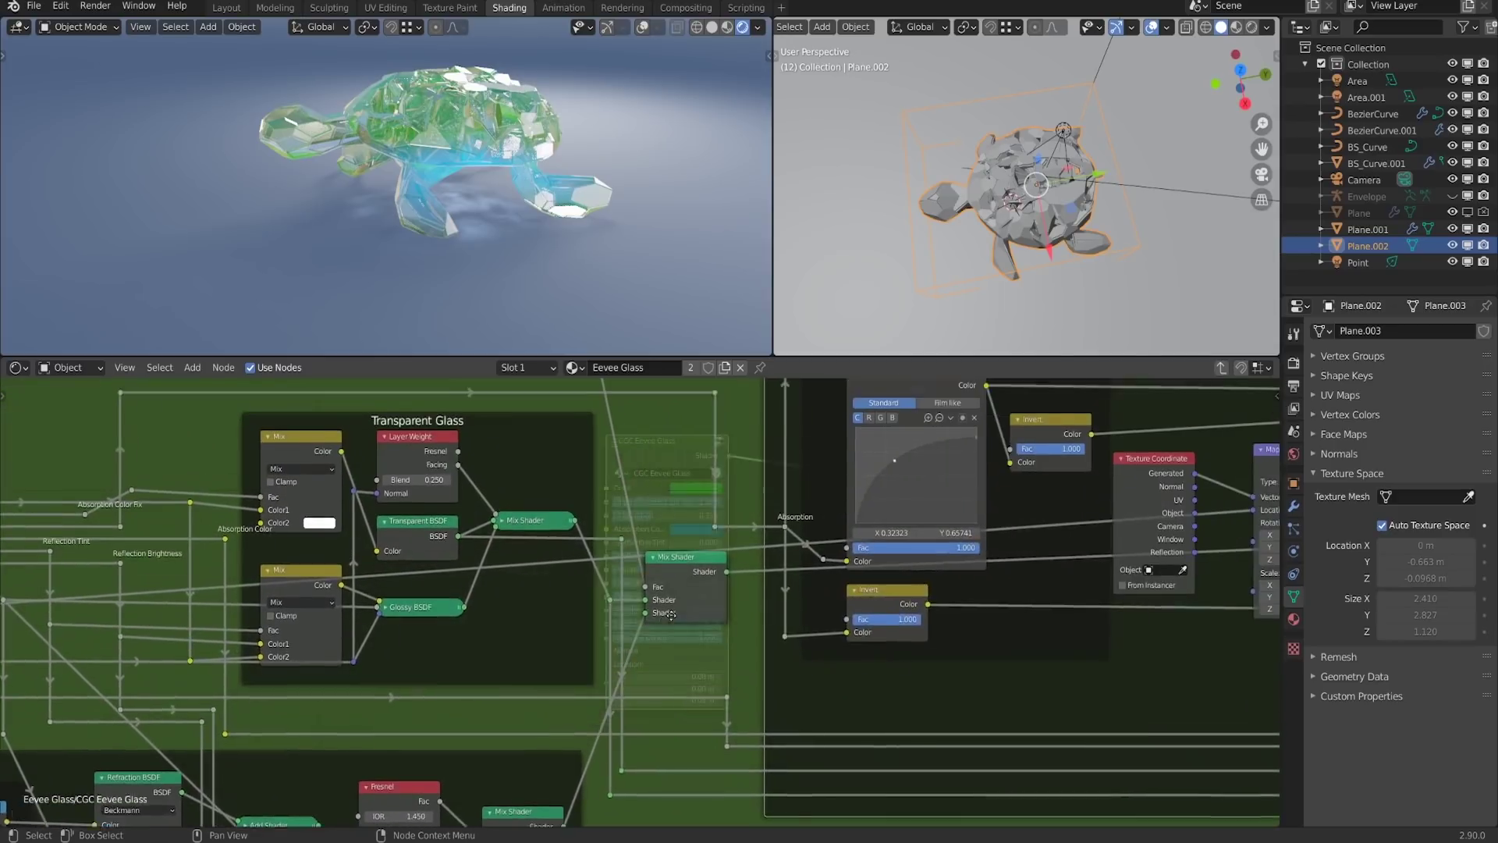
{"action": "middle_click_drag", "start_coordinate": [1127, 610], "coordinate": [1026, 625]}
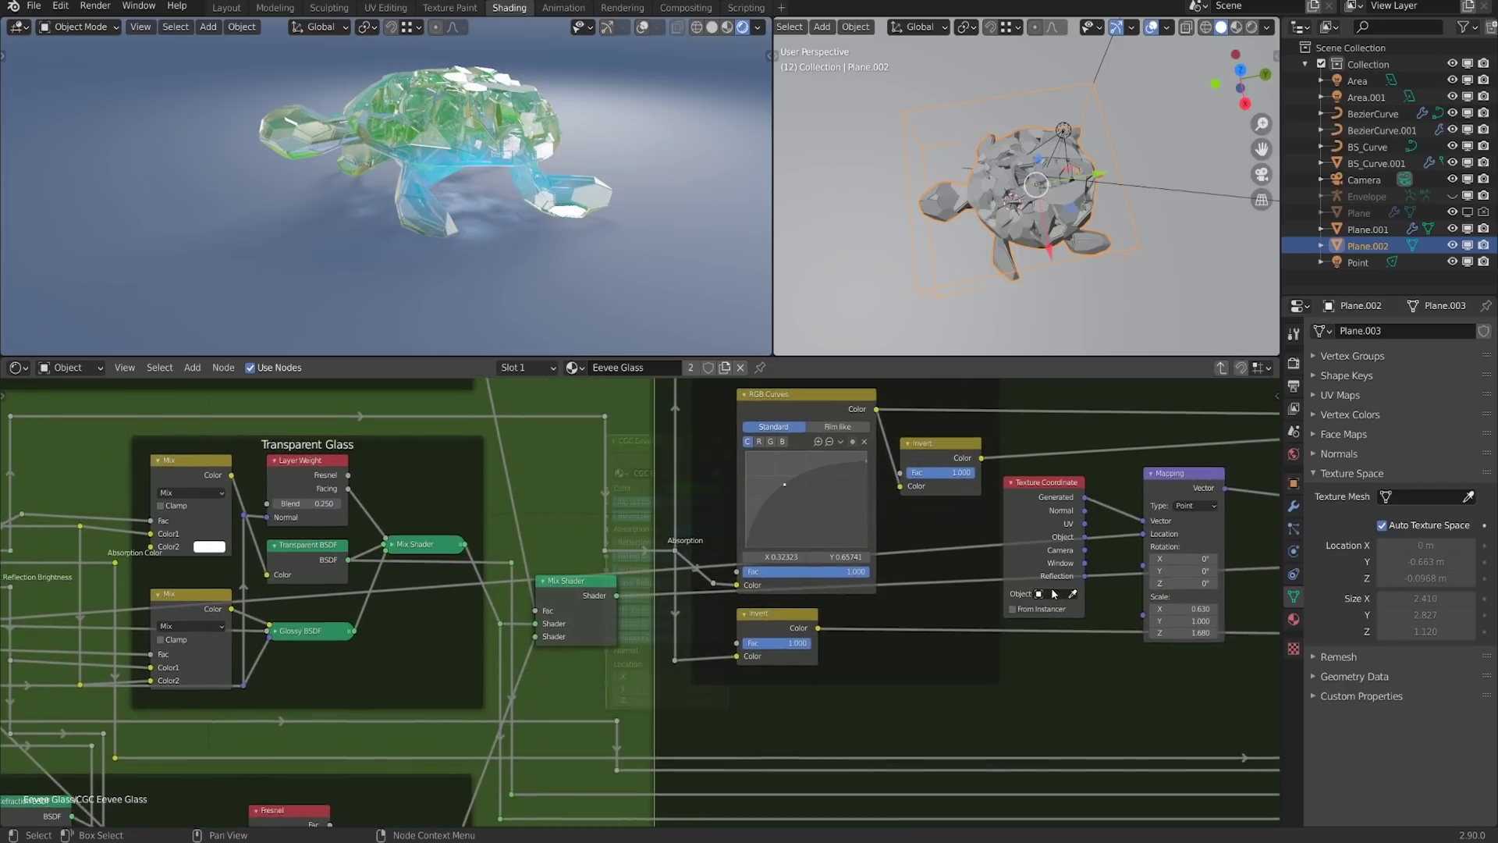
{"action": "scroll", "coordinate": [1026, 625], "scroll_direction": "up", "scroll_amount": 1}
{"action": "left_click_drag", "start_coordinate": [1186, 529], "coordinate": [1173, 538]}
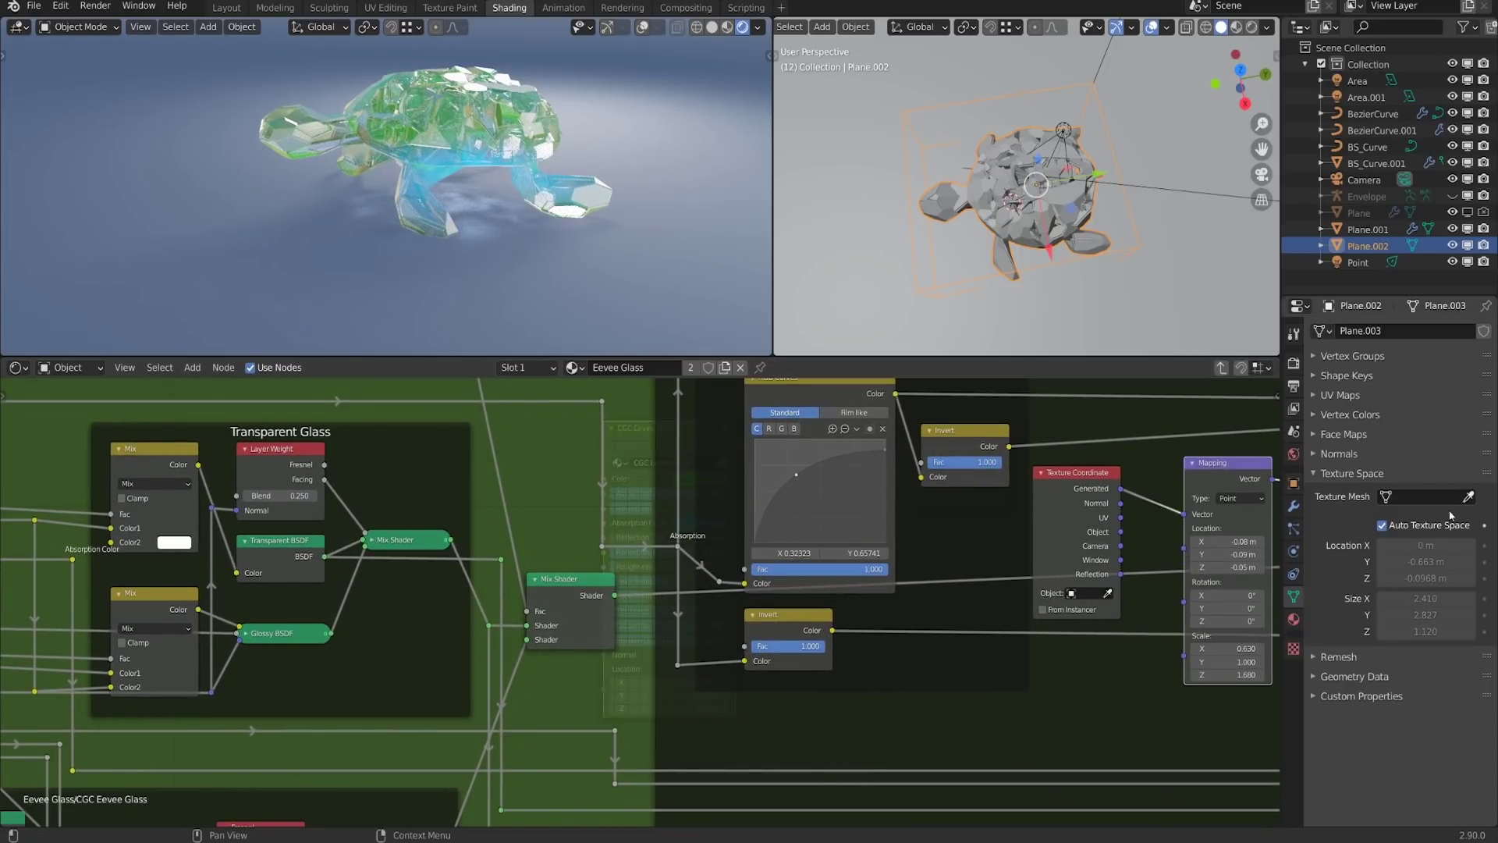
{"action": "key", "text": "Tab"}
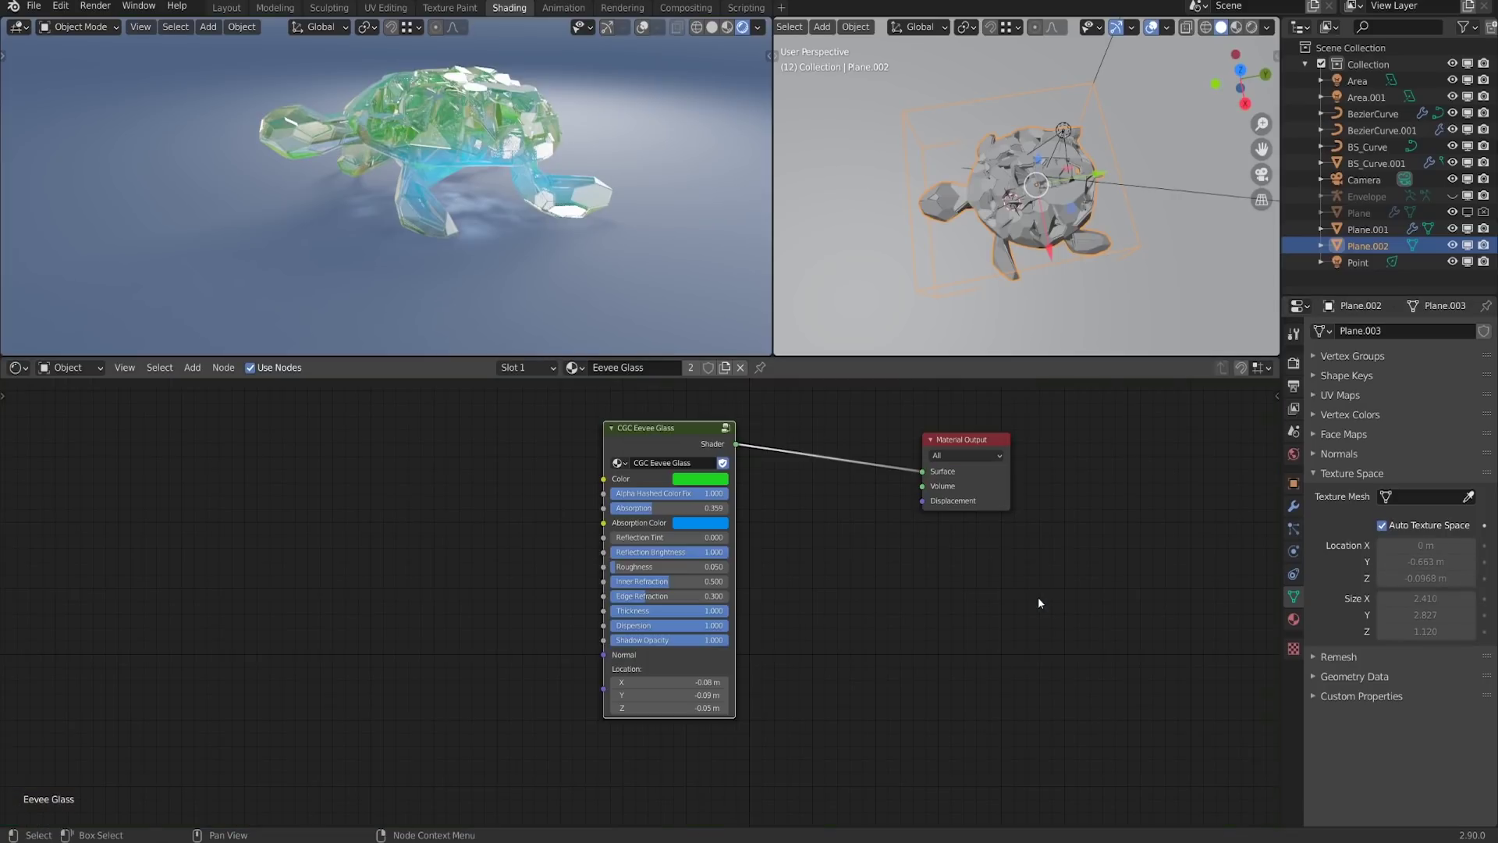
{"action": "left_click_drag", "start_coordinate": [1056, 509], "coordinate": [1057, 643]}
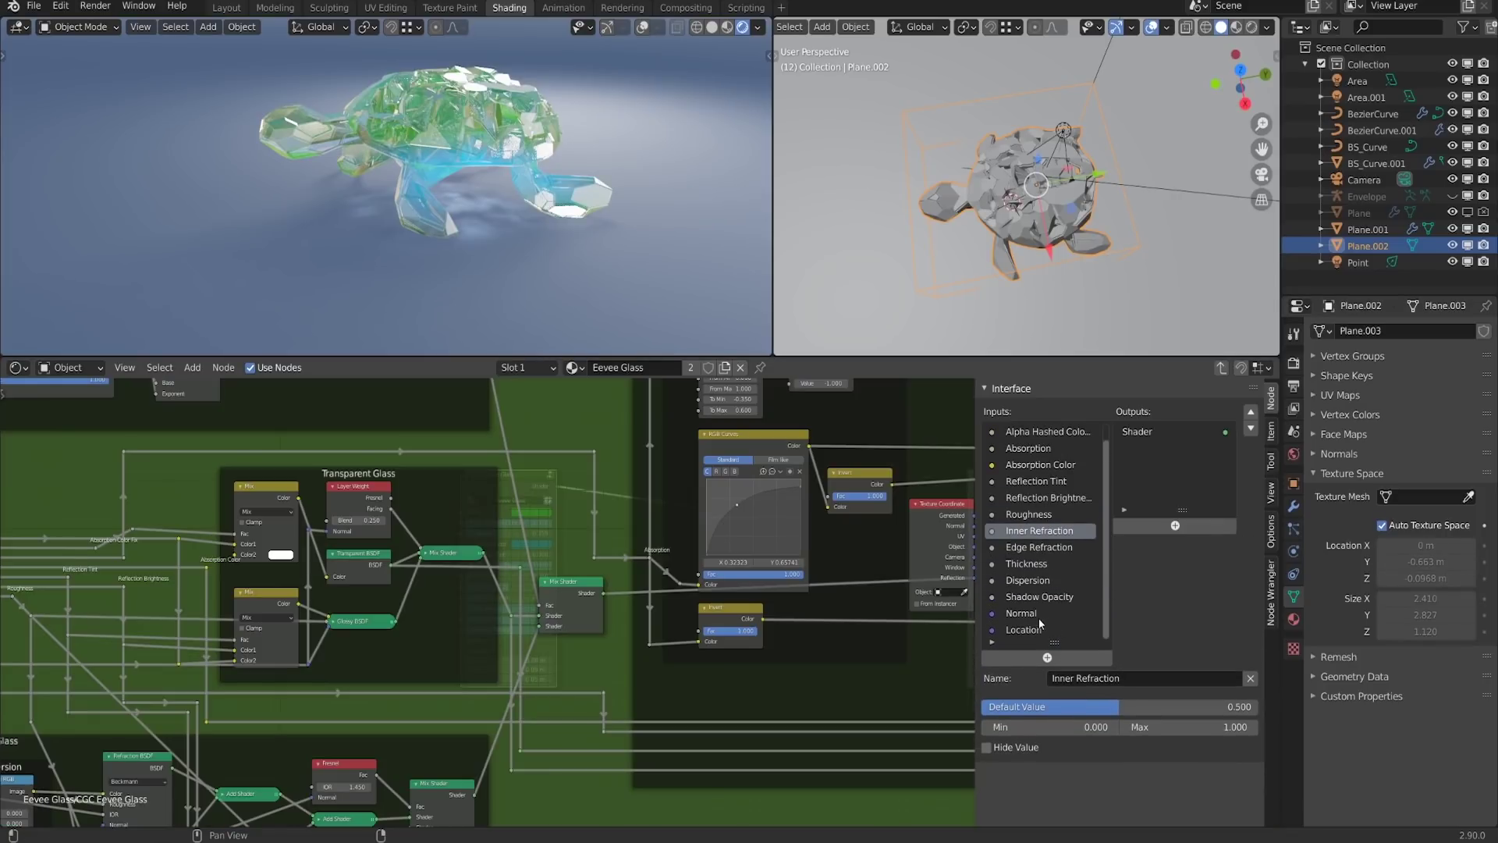
{"action": "left_click", "coordinate": [1031, 629]}
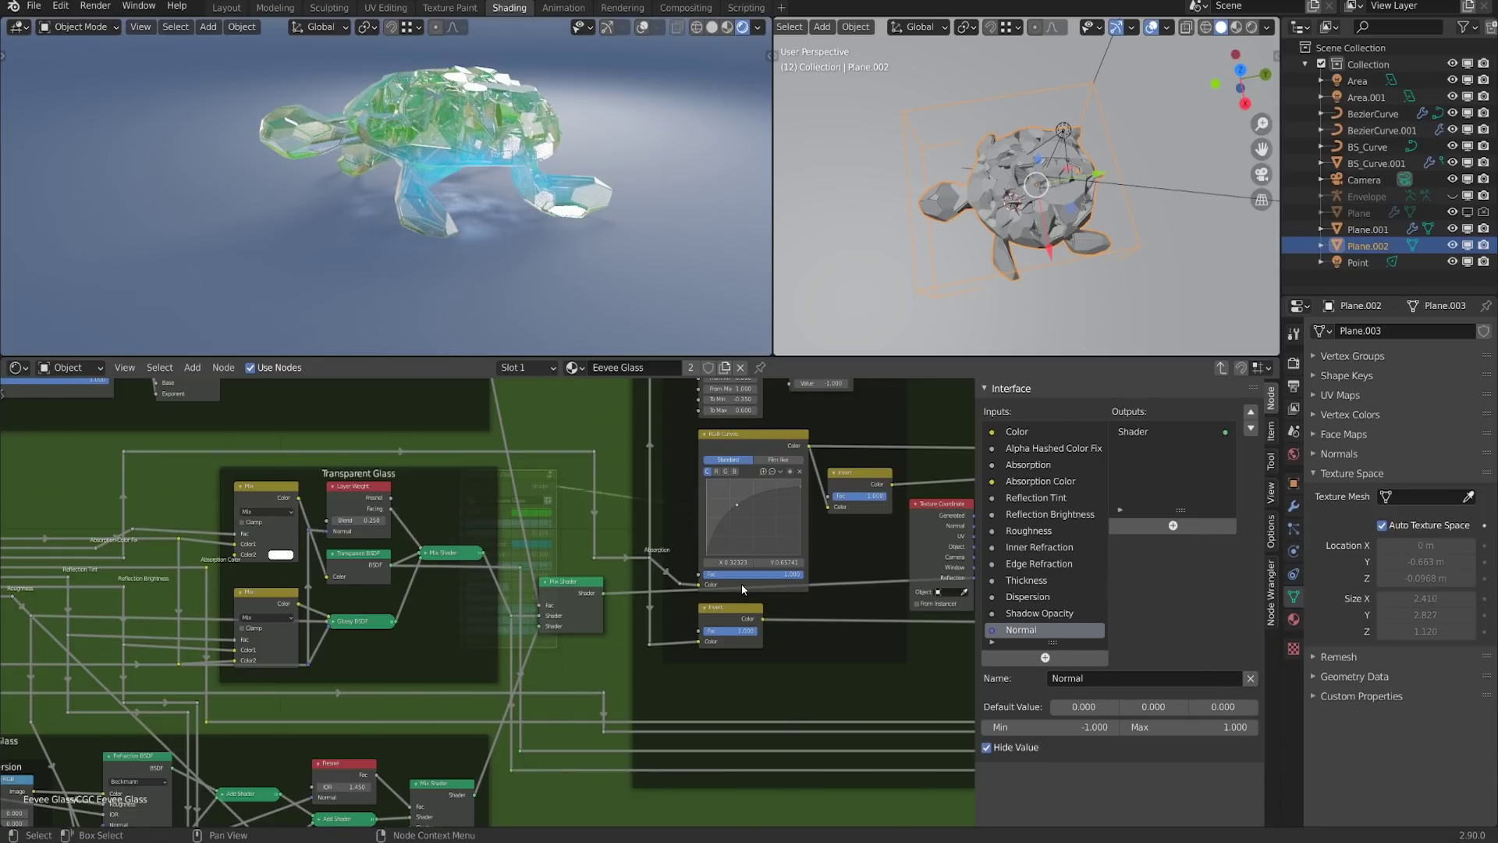
{"action": "key", "text": "n"}
Remove the new Mapping node while keeping its links, shift the Texture Coordinate node toward the gradient branches, and leave the group
{"action": "middle_click_drag", "start_coordinate": [1124, 619], "coordinate": [759, 665]}
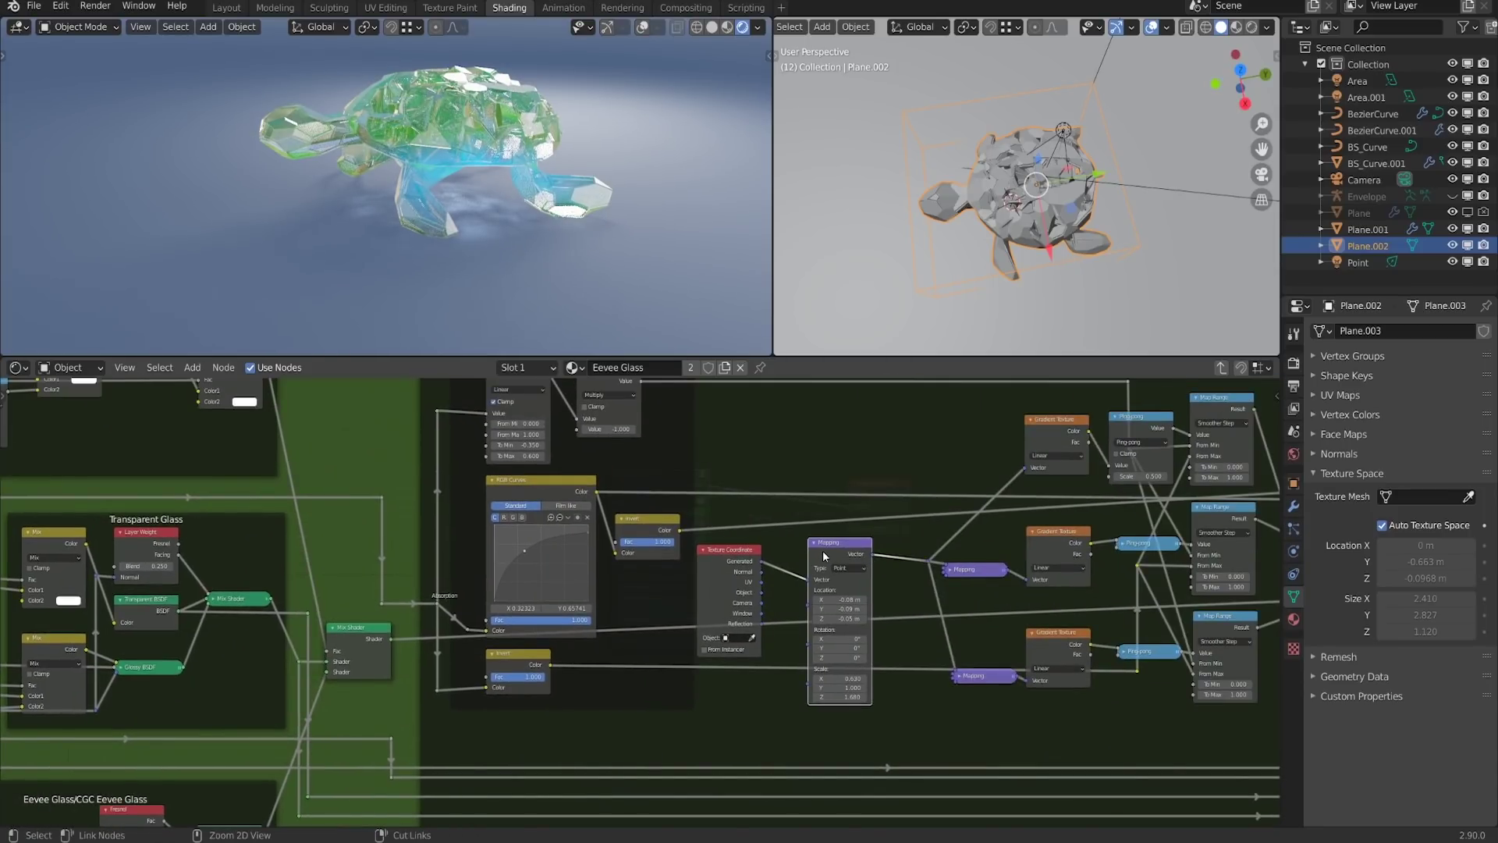
{"action": "key", "text": "ctrl+x"}
{"action": "left_click_drag", "start_coordinate": [729, 568], "coordinate": [792, 564]}
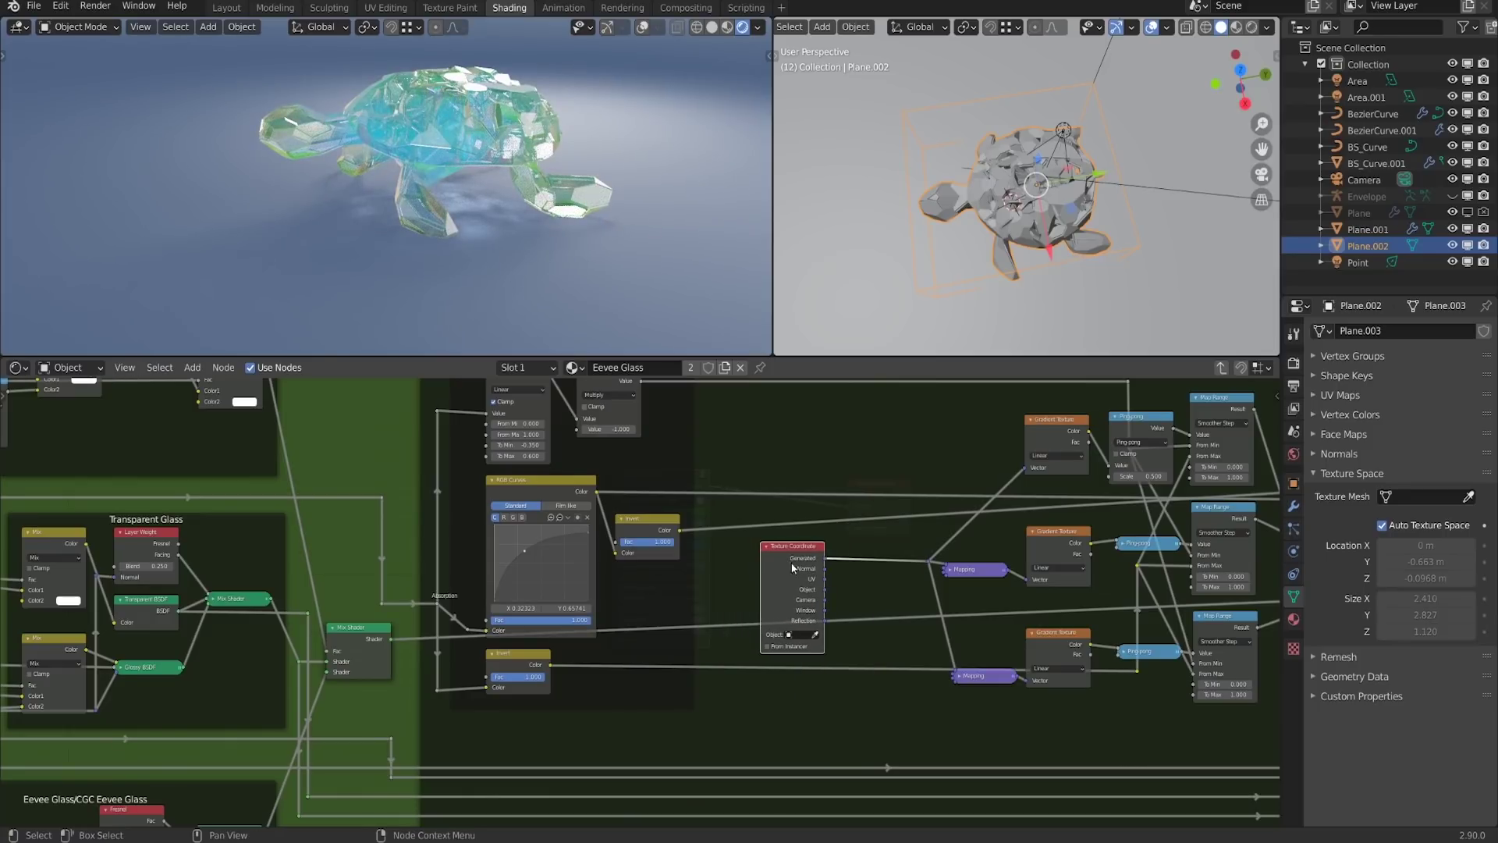
{"action": "key", "text": "Tab"}
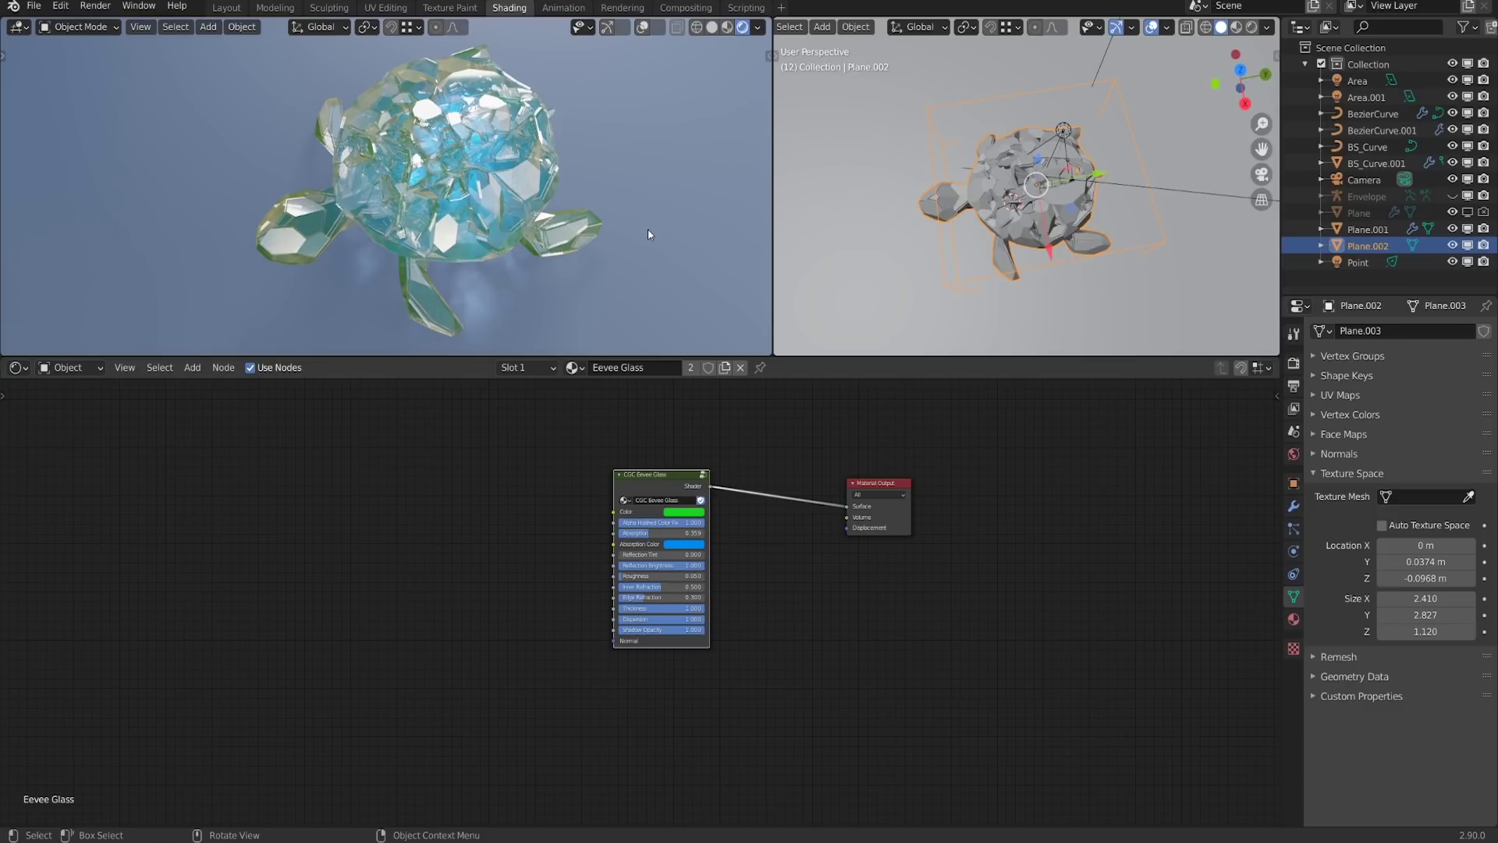
{"action": "scroll", "coordinate": [723, 519], "scroll_direction": "up", "scroll_amount": 1}
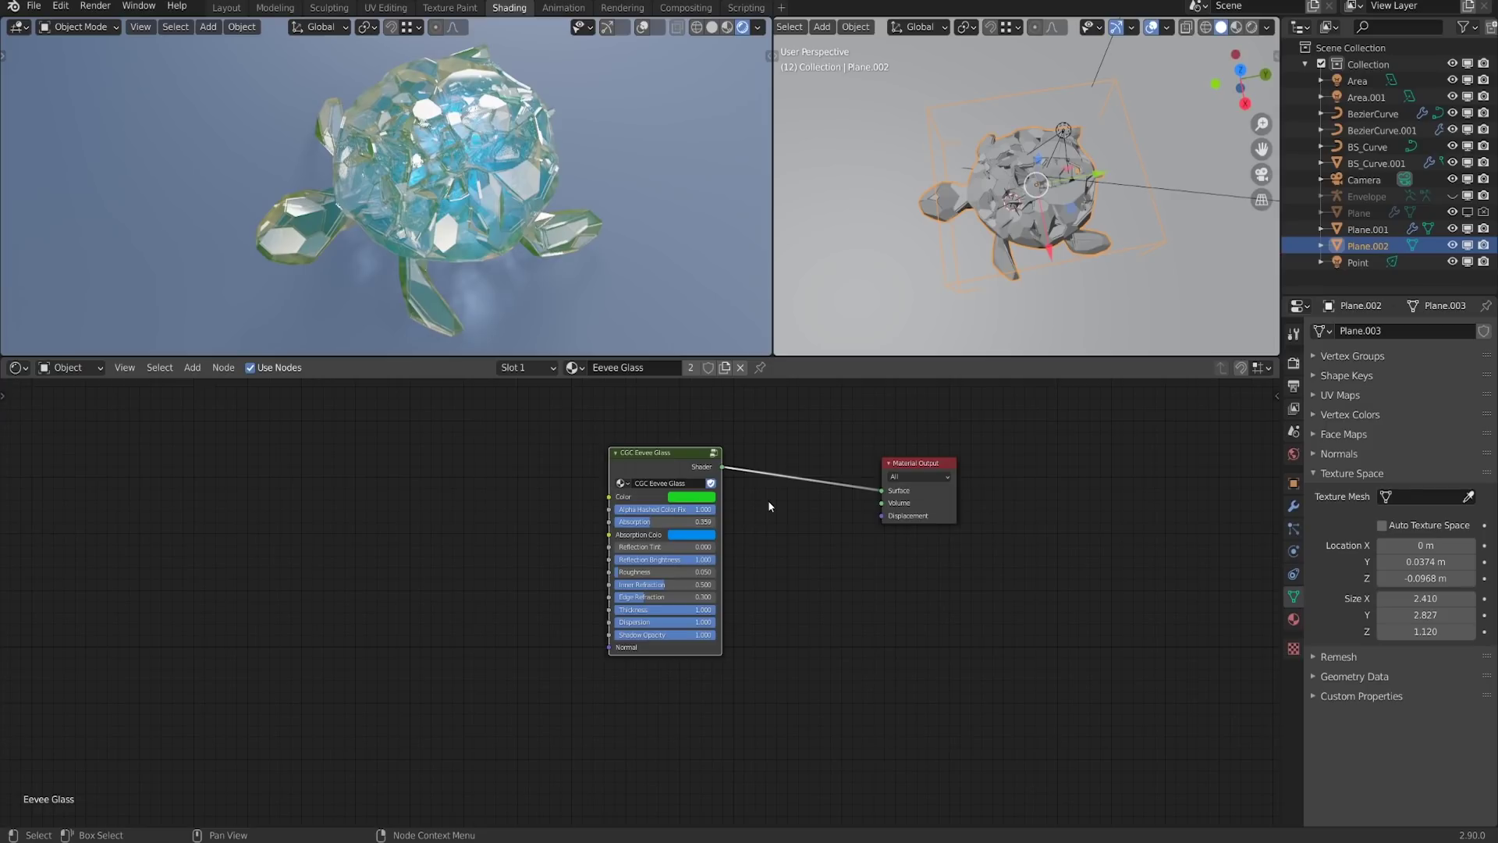
Reopen the group in a maximized node editor and examine the Edge Fix, Transparent Glass and Refractive Glass frames
{"action": "key", "text": "Tab"}
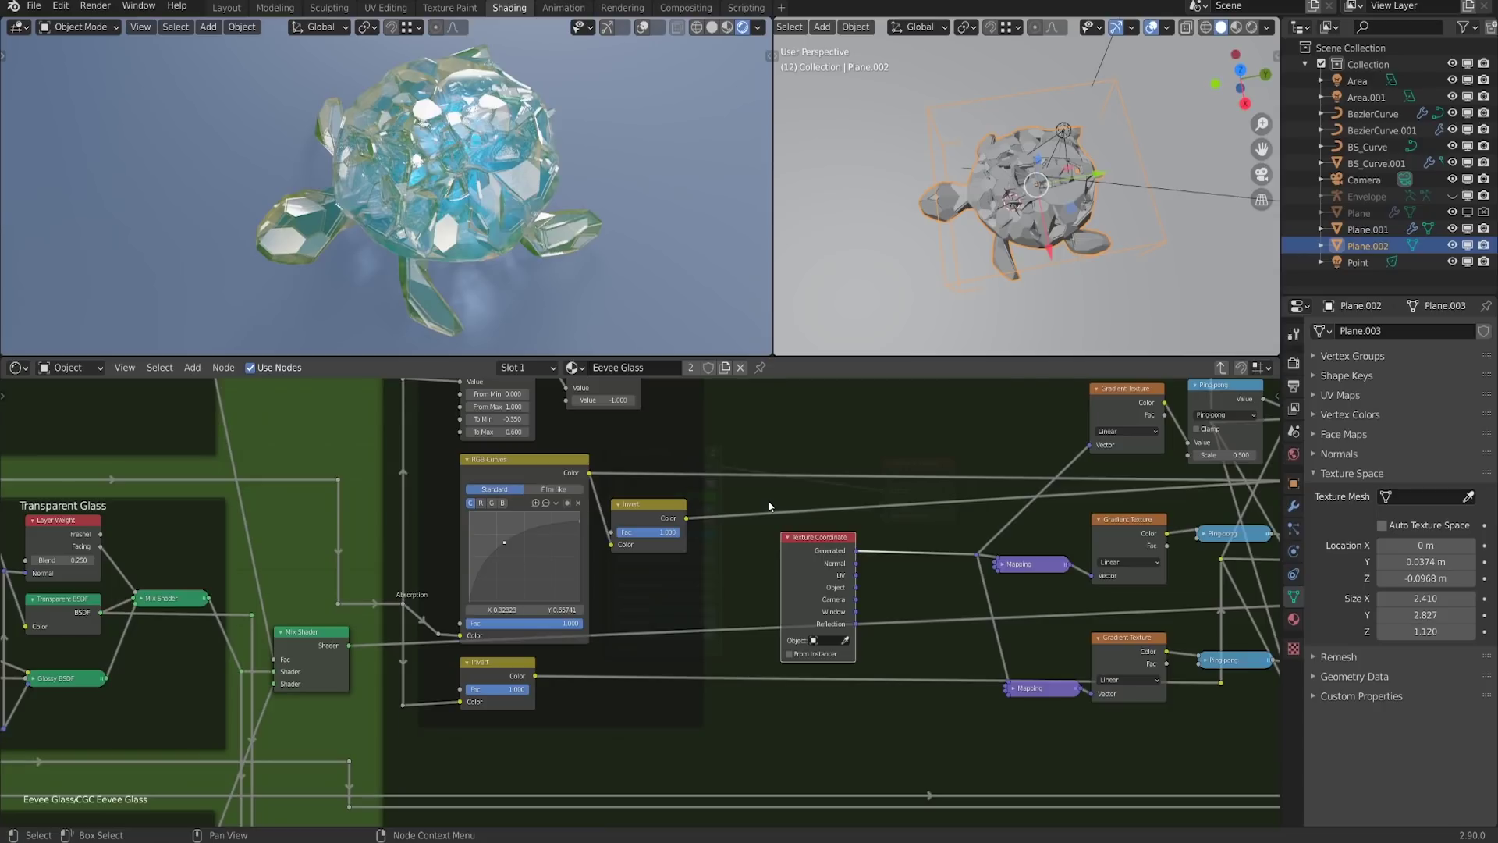
{"action": "key", "text": "ctrl+space"}
{"action": "scroll", "coordinate": [805, 483], "scroll_direction": "down", "scroll_amount": 6}
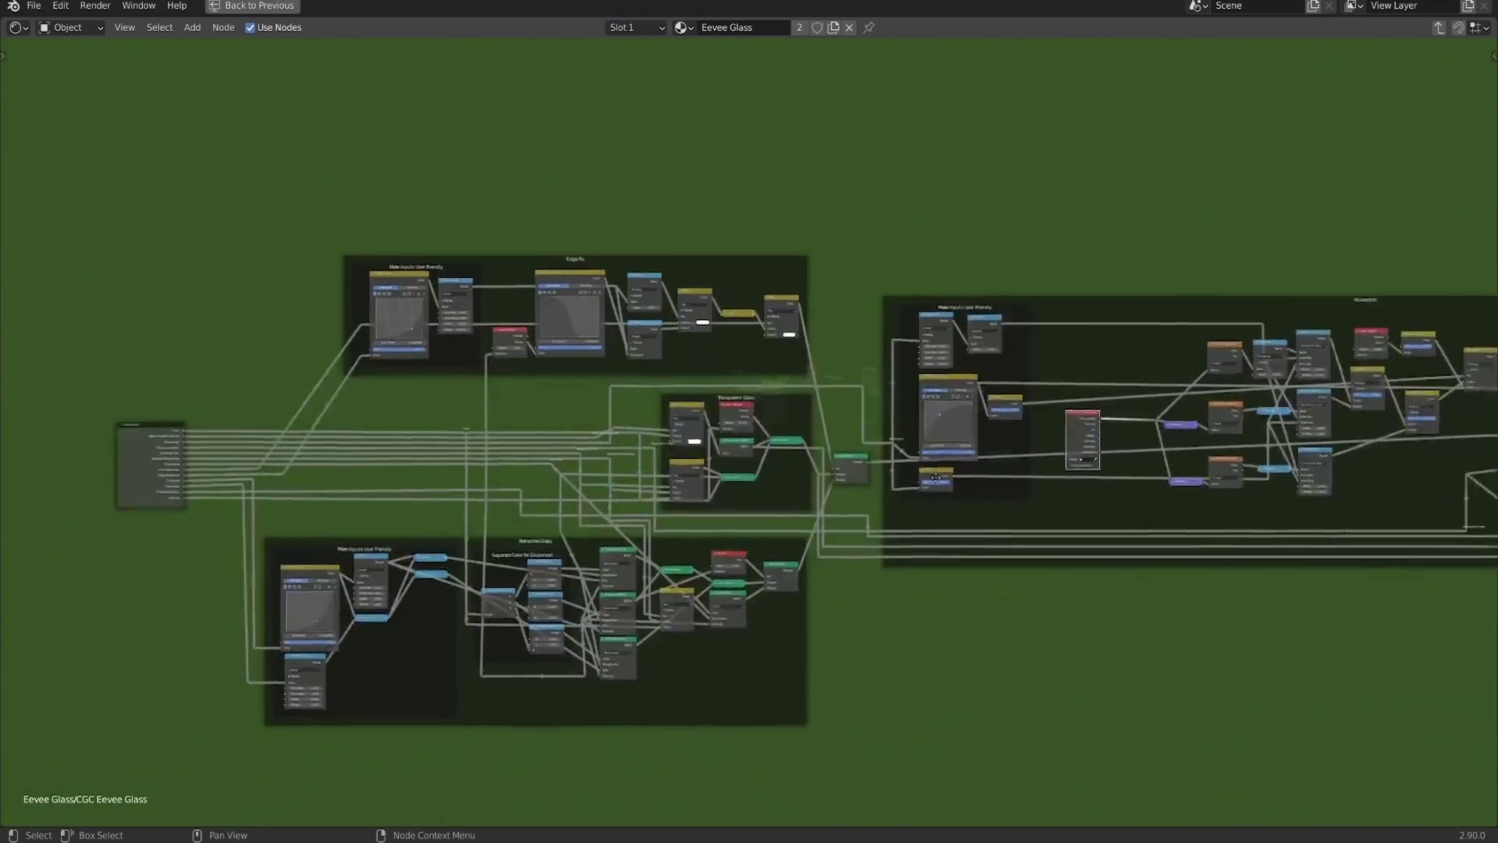
{"action": "middle_click_drag", "start_coordinate": [935, 478], "coordinate": [1156, 542]}
{"action": "scroll", "coordinate": [1050, 504], "scroll_direction": "up", "scroll_amount": 11}
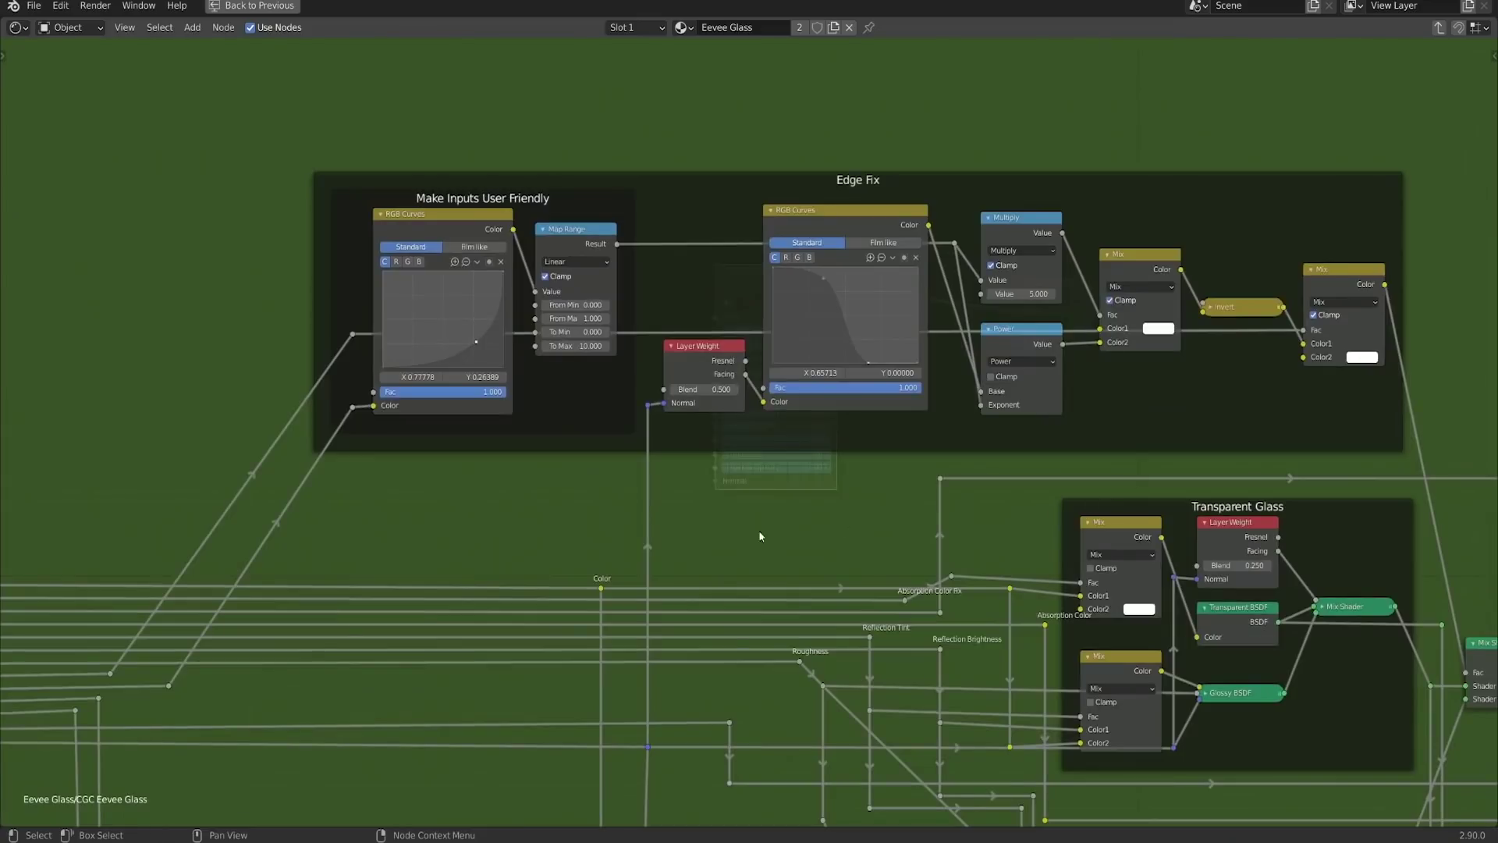
{"action": "mouse_move", "coordinate": [758, 531]}
{"action": "middle_mouse_down"}
{"action": "mouse_move", "coordinate": [1204, 480]}
{"action": "mouse_move", "coordinate": [912, 526]}
{"action": "mouse_move", "coordinate": [1043, 448]}
{"action": "mouse_move", "coordinate": [1068, 452]}
{"action": "mouse_move", "coordinate": [974, 446]}
{"action": "middle_mouse_up"}
{"action": "scroll", "coordinate": [1068, 453], "scroll_direction": "up", "scroll_amount": 1}
{"action": "middle_click_drag", "start_coordinate": [1292, 513], "coordinate": [1052, 505]}
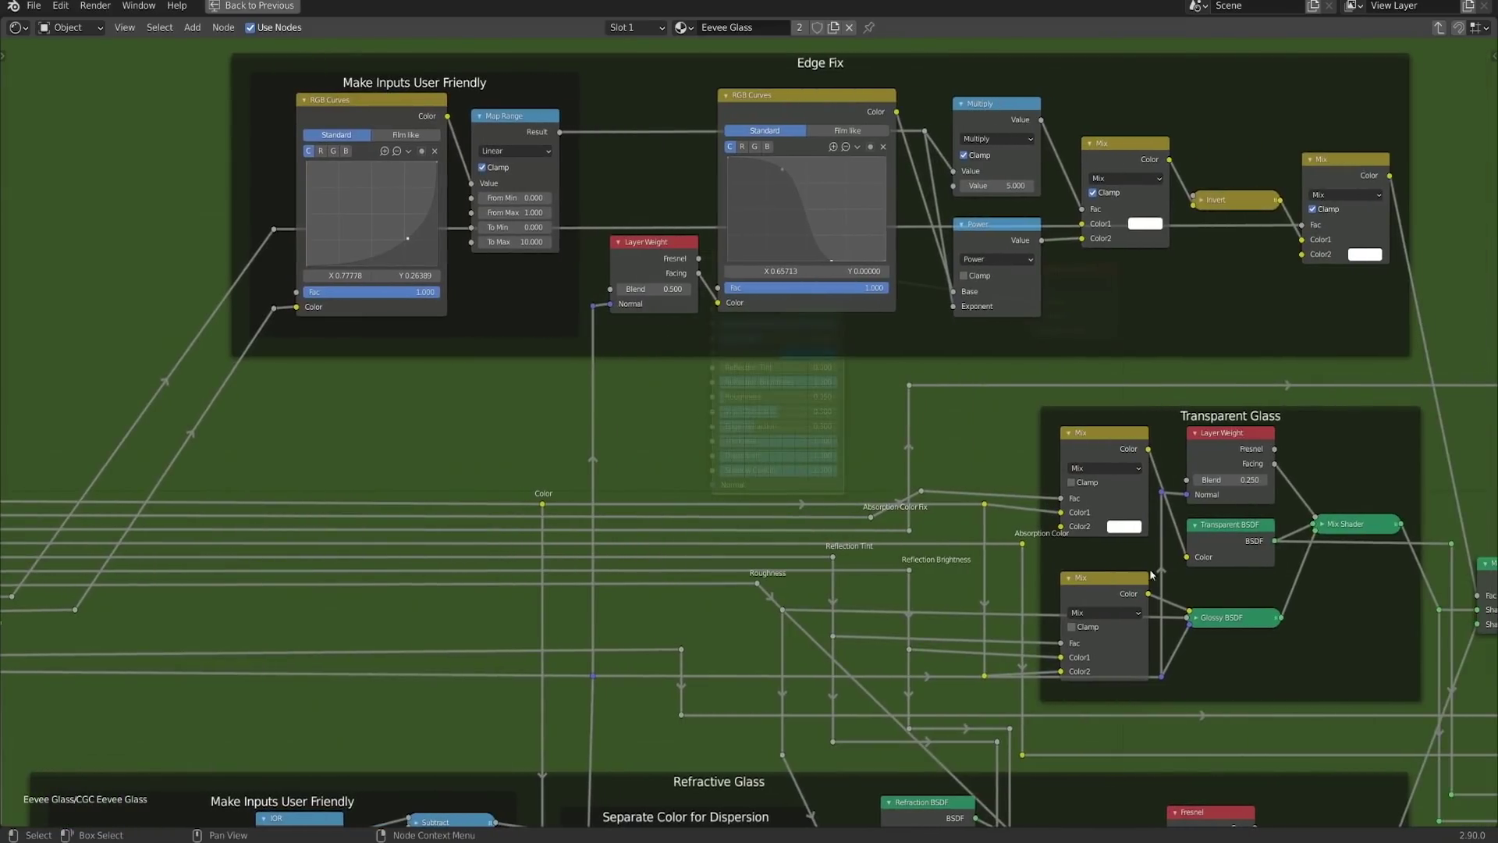
{"action": "middle_click_drag", "start_coordinate": [1222, 614], "coordinate": [1052, 474]}
{"action": "middle_click_drag", "start_coordinate": [915, 634], "coordinate": [1102, 411]}
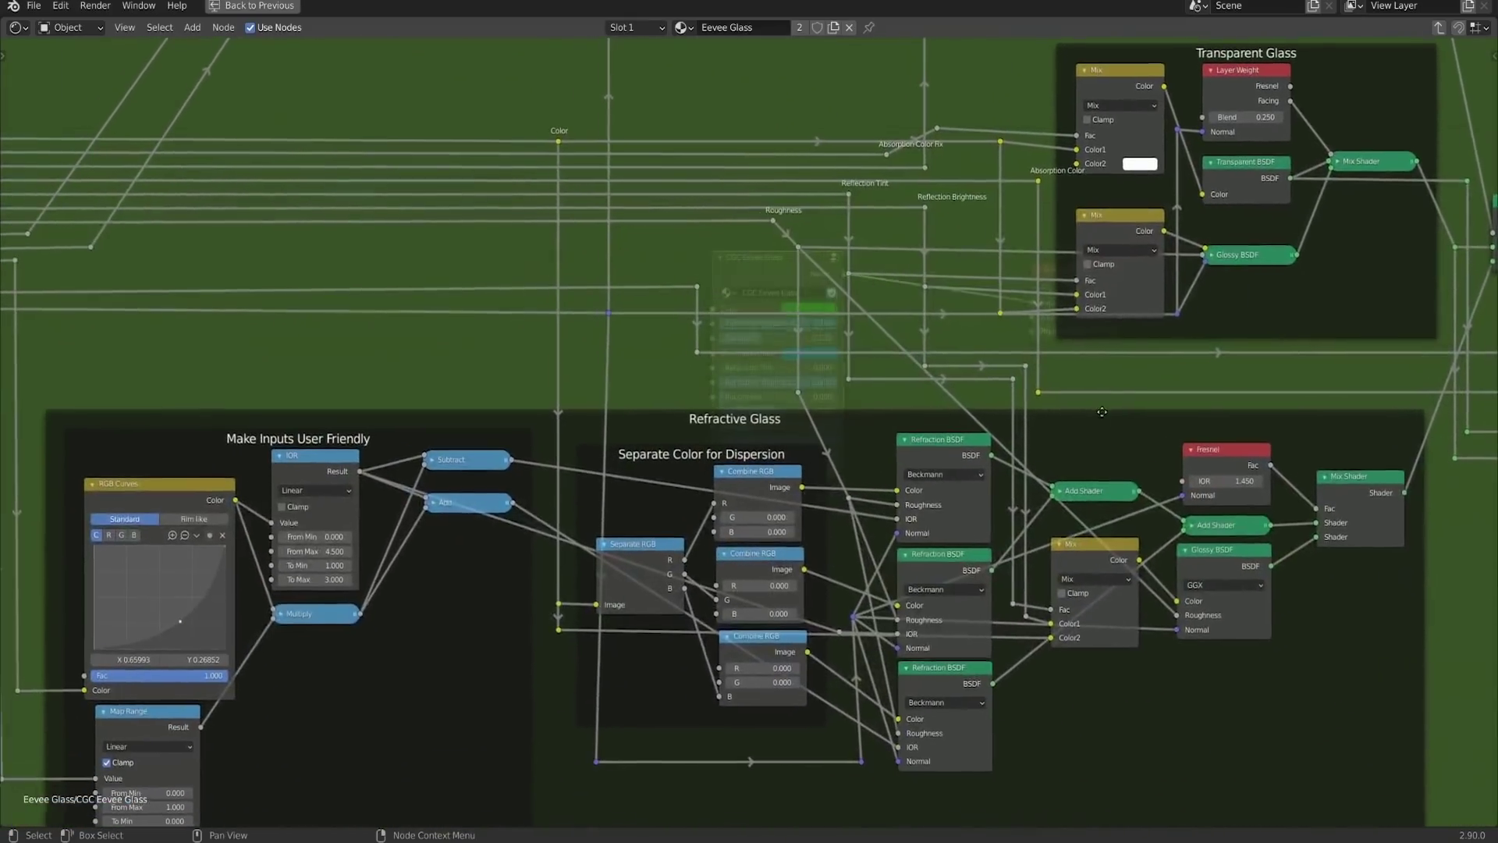
{"action": "middle_click_drag", "start_coordinate": [995, 574], "coordinate": [1038, 396]}
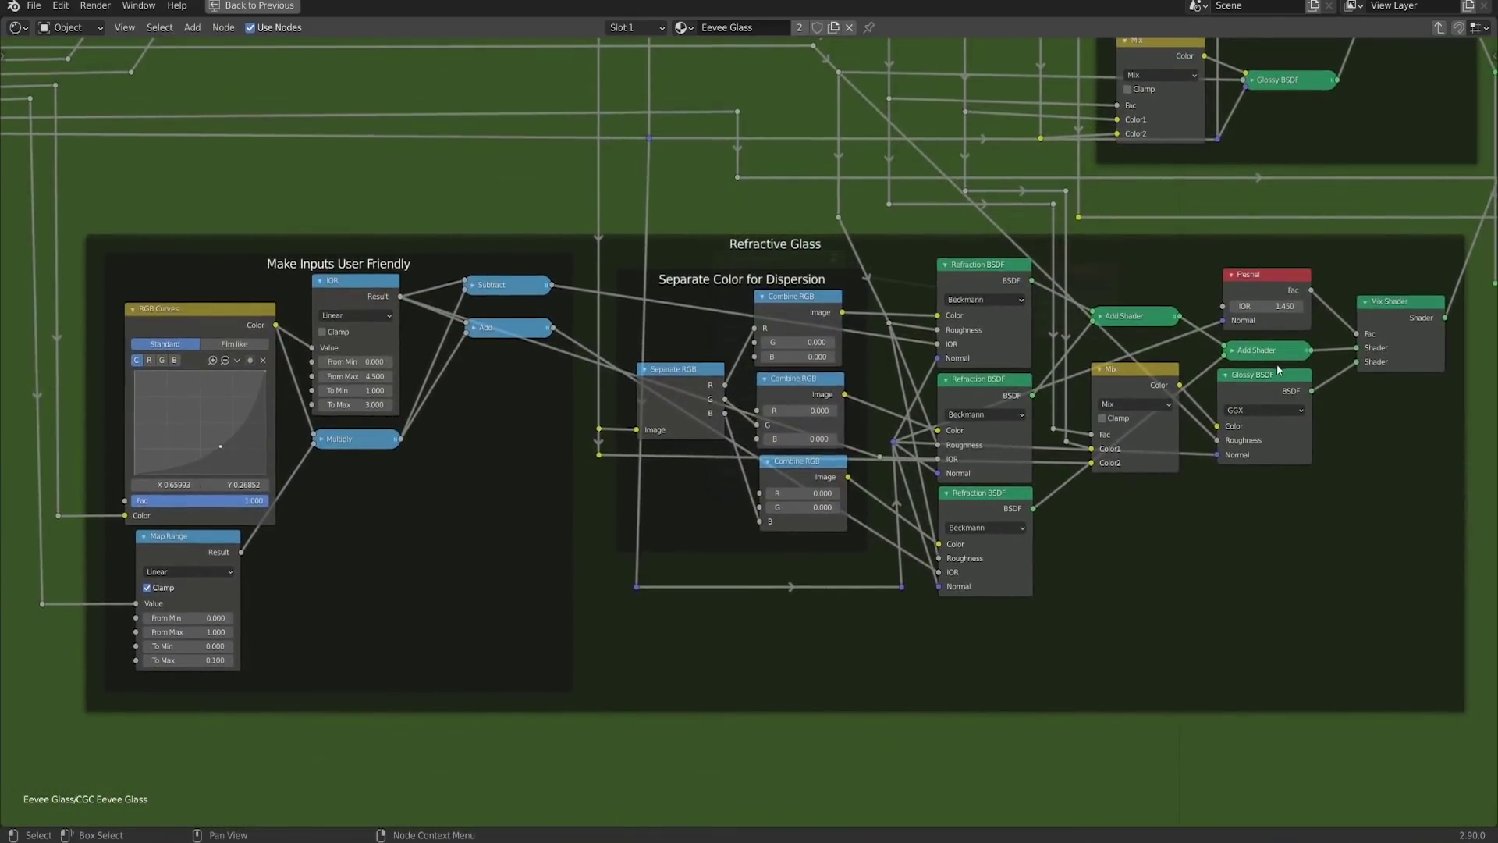
{"action": "middle_click_drag", "start_coordinate": [1417, 345], "coordinate": [1041, 455]}
{"action": "middle_click_drag", "start_coordinate": [1380, 304], "coordinate": [1212, 494]}
Examine the node chain from the Reflection Brightness reroute through the Absorption and Transparent Shadows frames to the Group Output
{"action": "left_click", "coordinate": [456, 366]}
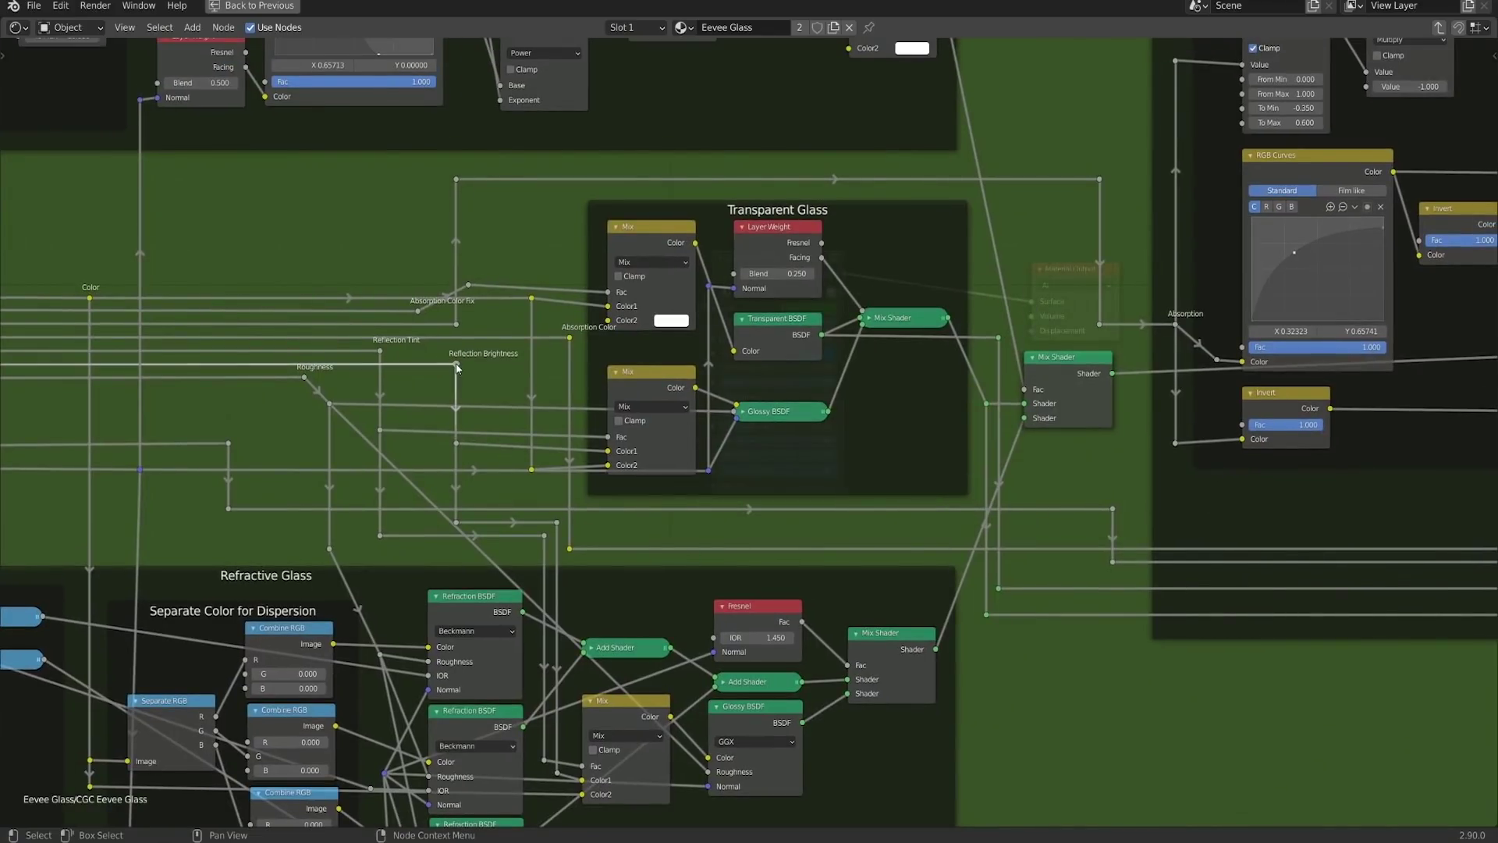
{"action": "scroll", "coordinate": [1153, 388], "scroll_direction": "down", "scroll_amount": 1}
{"action": "middle_click_drag", "start_coordinate": [1449, 390], "coordinate": [1124, 475]}
{"action": "middle_click_drag", "start_coordinate": [1327, 457], "coordinate": [1137, 474]}
{"action": "middle_click_drag", "start_coordinate": [1414, 453], "coordinate": [1237, 464]}
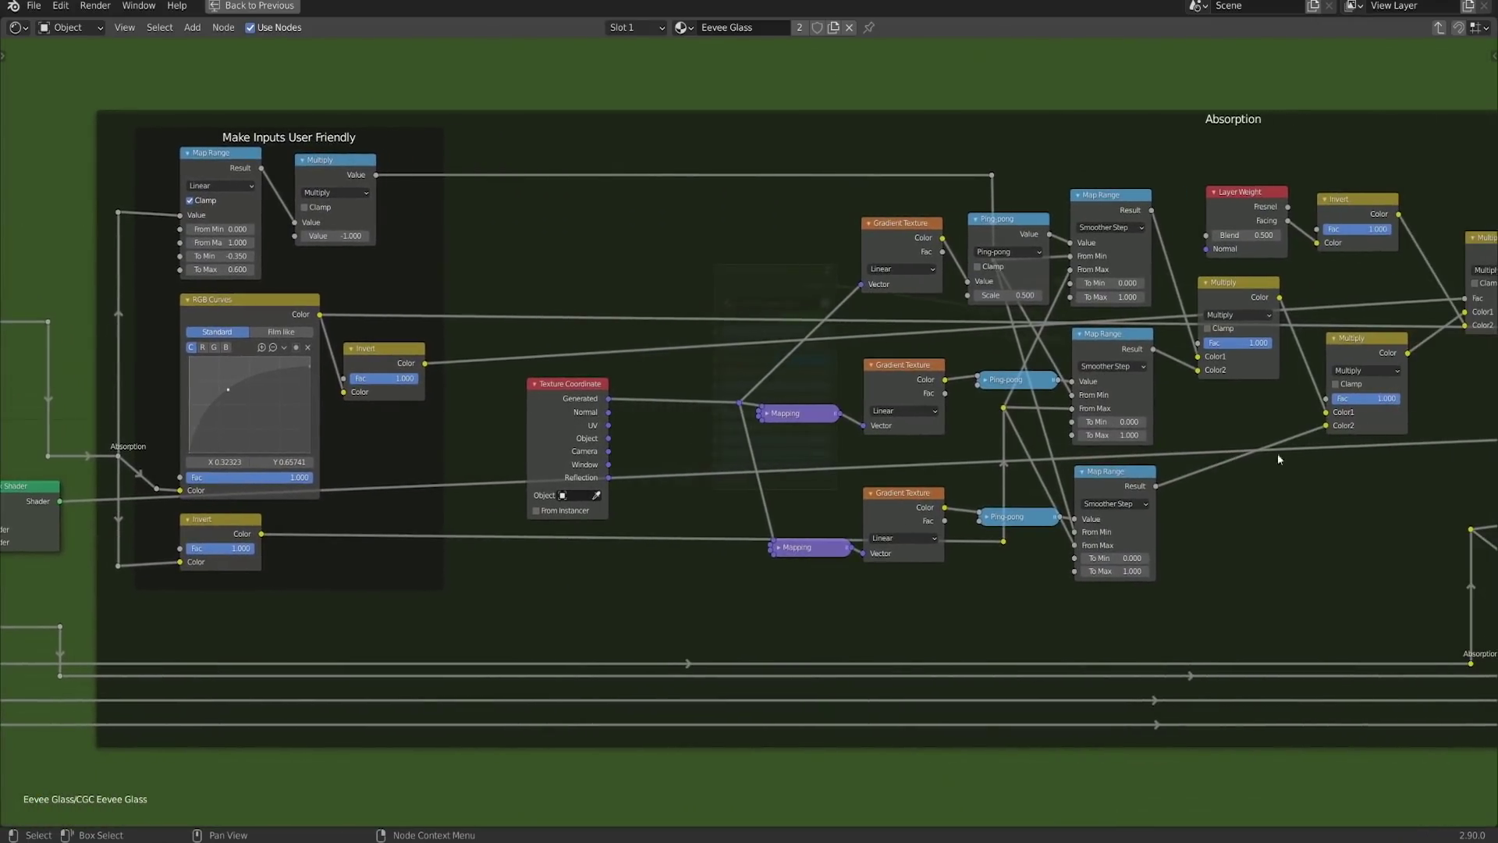
{"action": "middle_click_drag", "start_coordinate": [1361, 449], "coordinate": [1135, 455]}
{"action": "middle_click_drag", "start_coordinate": [1422, 454], "coordinate": [1185, 437]}
{"action": "middle_click_drag", "start_coordinate": [1387, 437], "coordinate": [1196, 440]}
{"action": "middle_click_drag", "start_coordinate": [1385, 438], "coordinate": [1206, 438]}
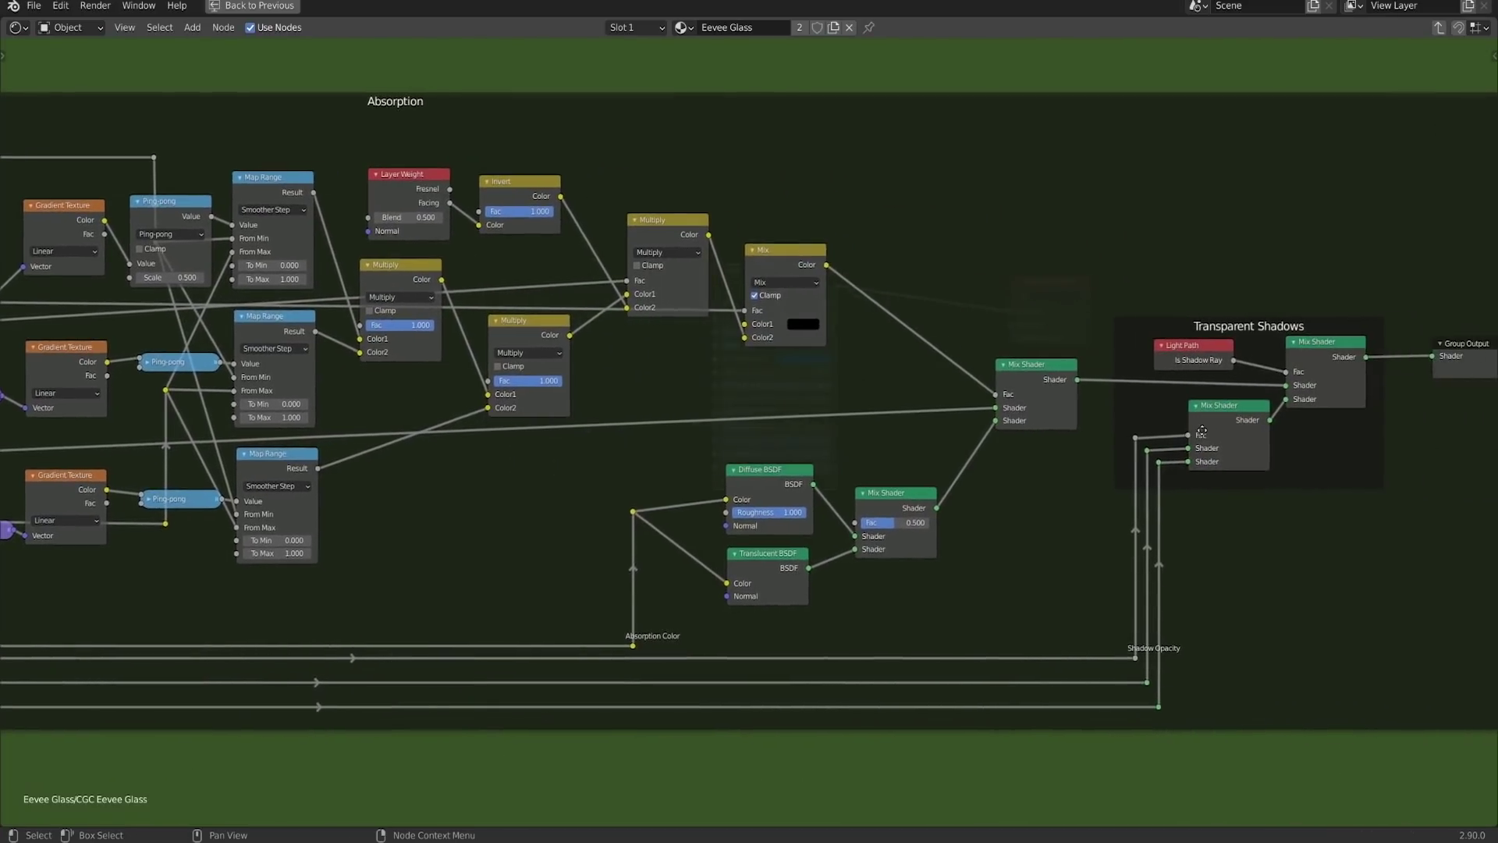
{"action": "middle_click_drag", "start_coordinate": [1398, 435], "coordinate": [1237, 435]}
{"action": "scroll", "coordinate": [1066, 497], "scroll_direction": "down", "scroll_amount": 1}
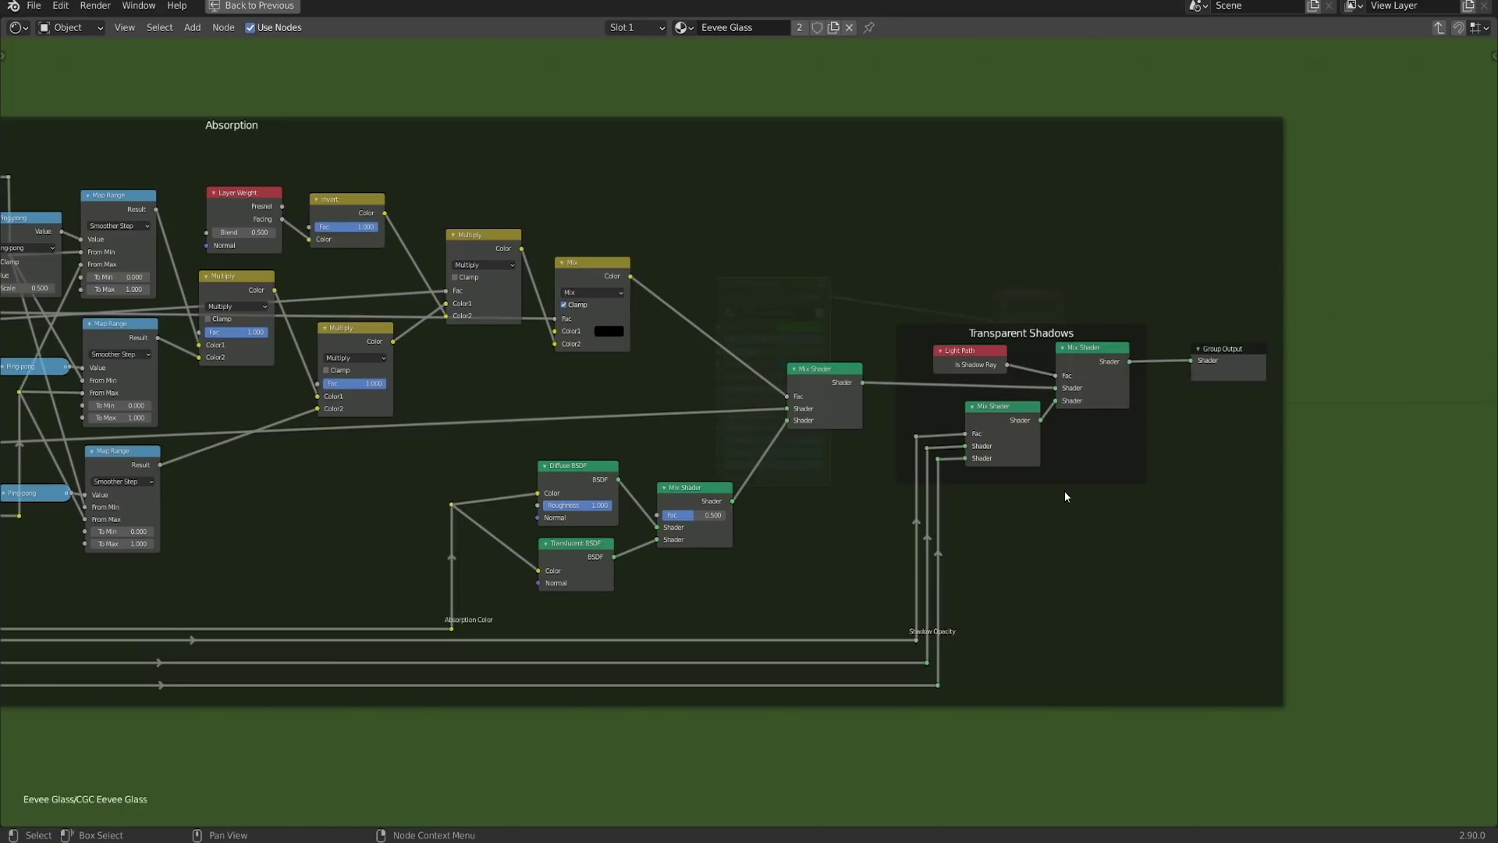
Leave the group, restore the split workspace layout and view the glass turtle from a lower side angle
{"action": "key", "text": "Tab"}
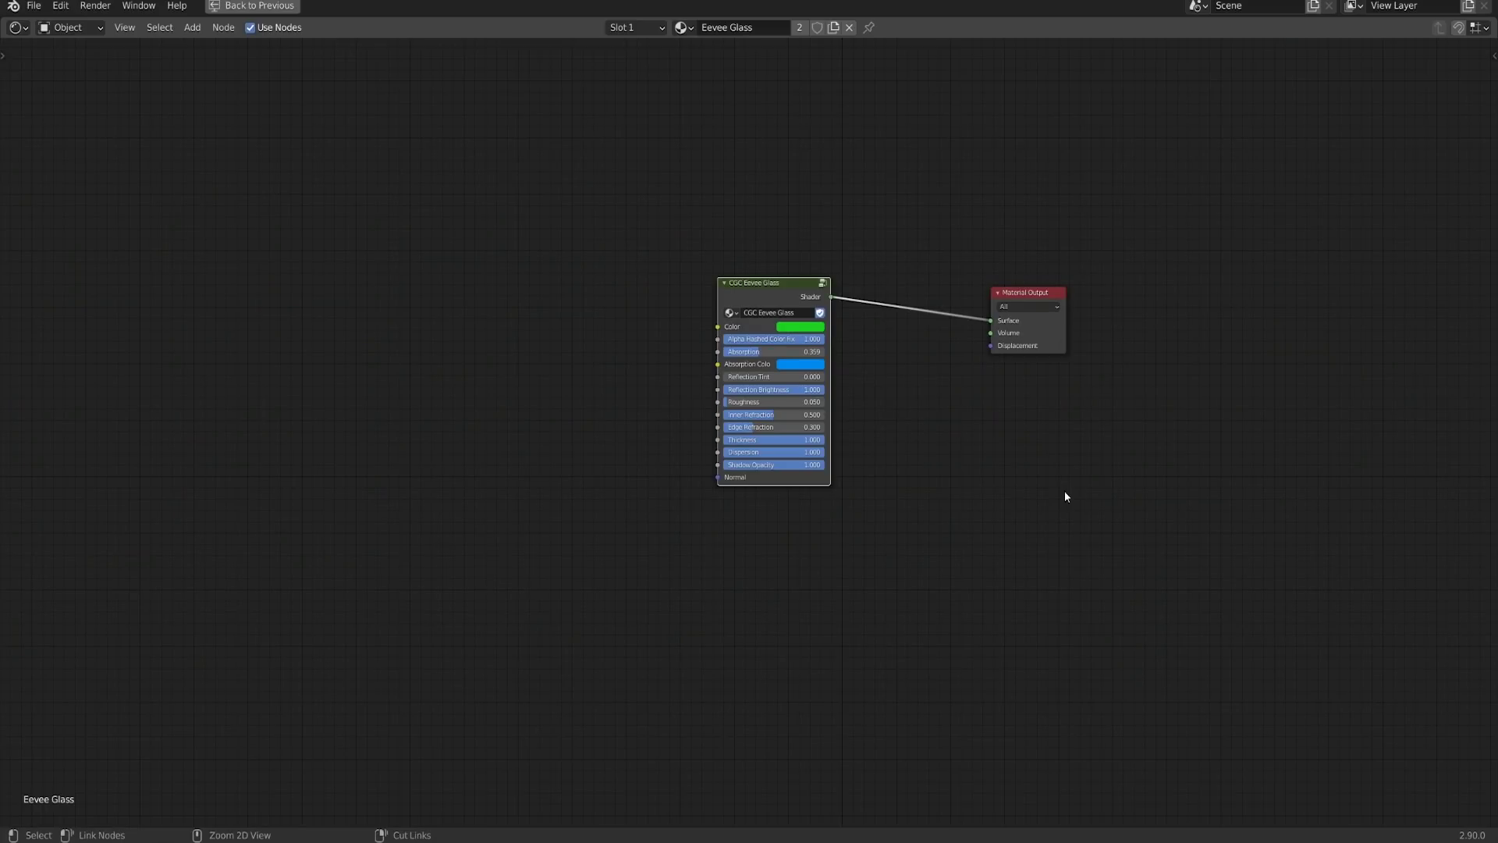
{"action": "key", "text": "ctrl+space"}
{"action": "middle_click_drag", "start_coordinate": [691, 274], "coordinate": [616, 173]}
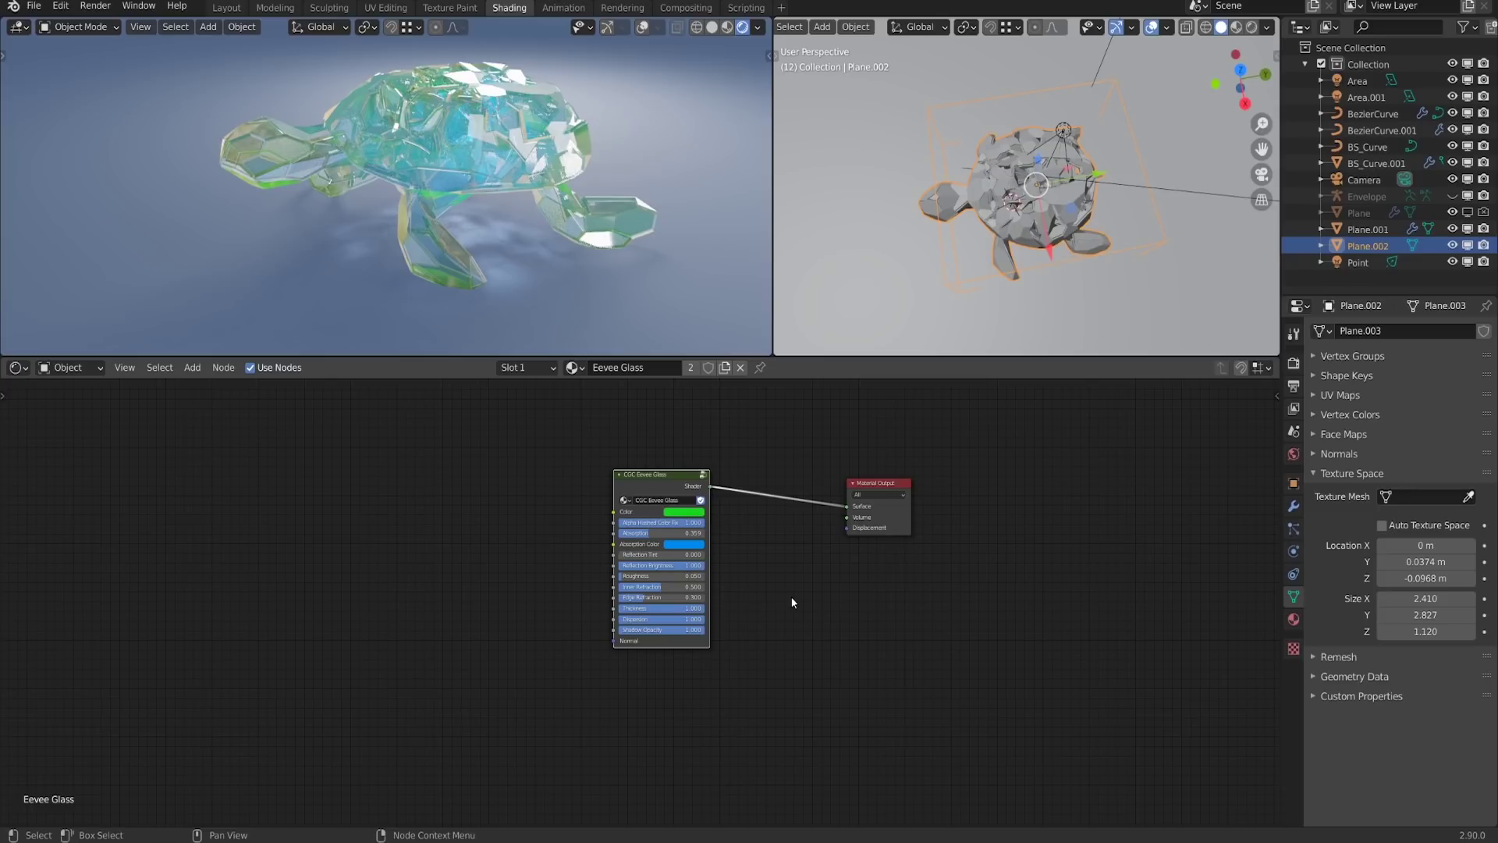
{"action": "scroll", "coordinate": [792, 602], "scroll_direction": "up", "scroll_amount": 1}
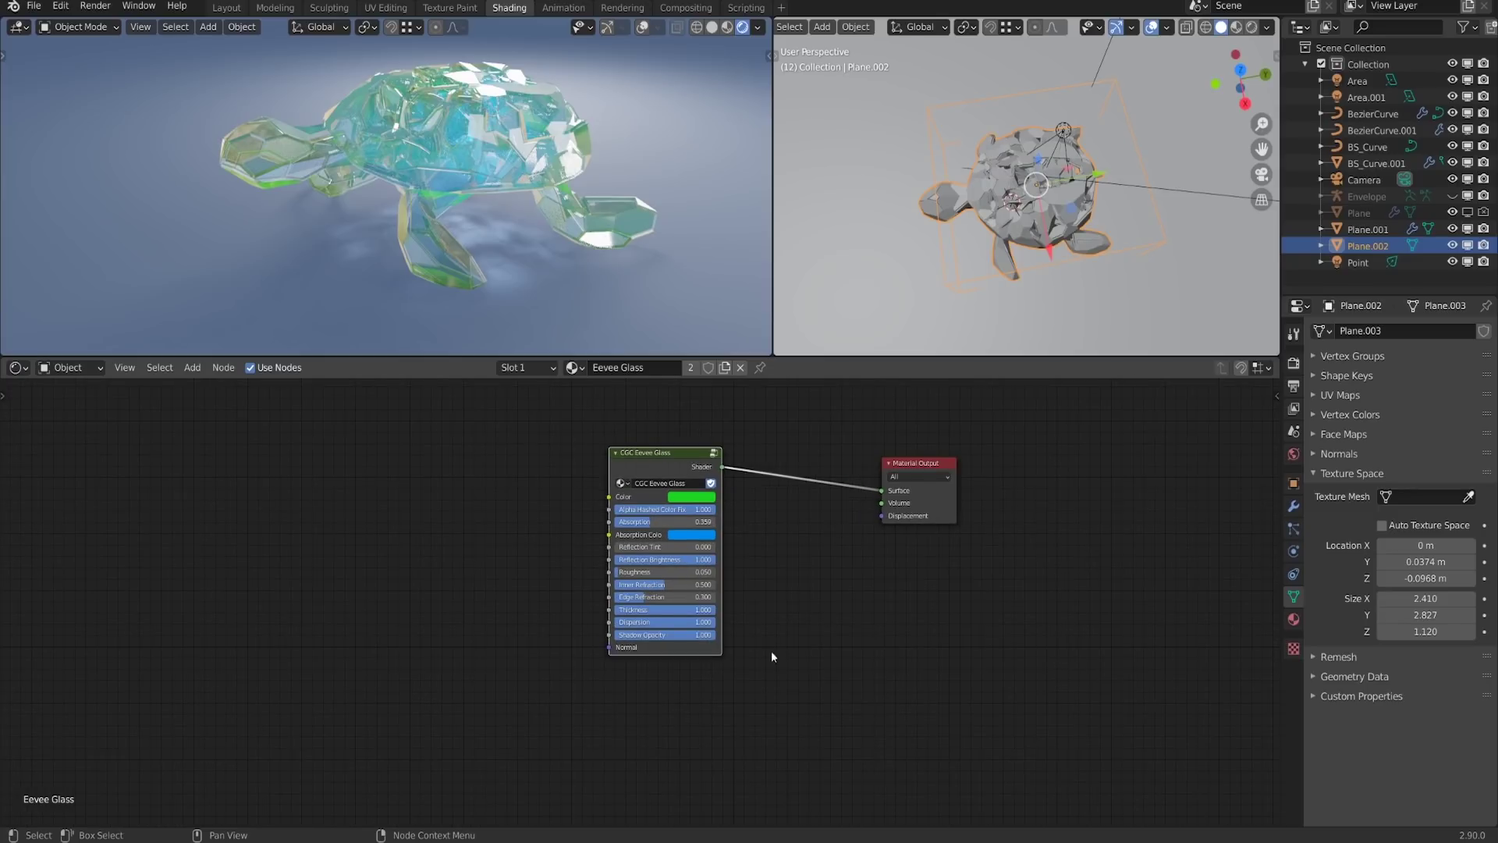